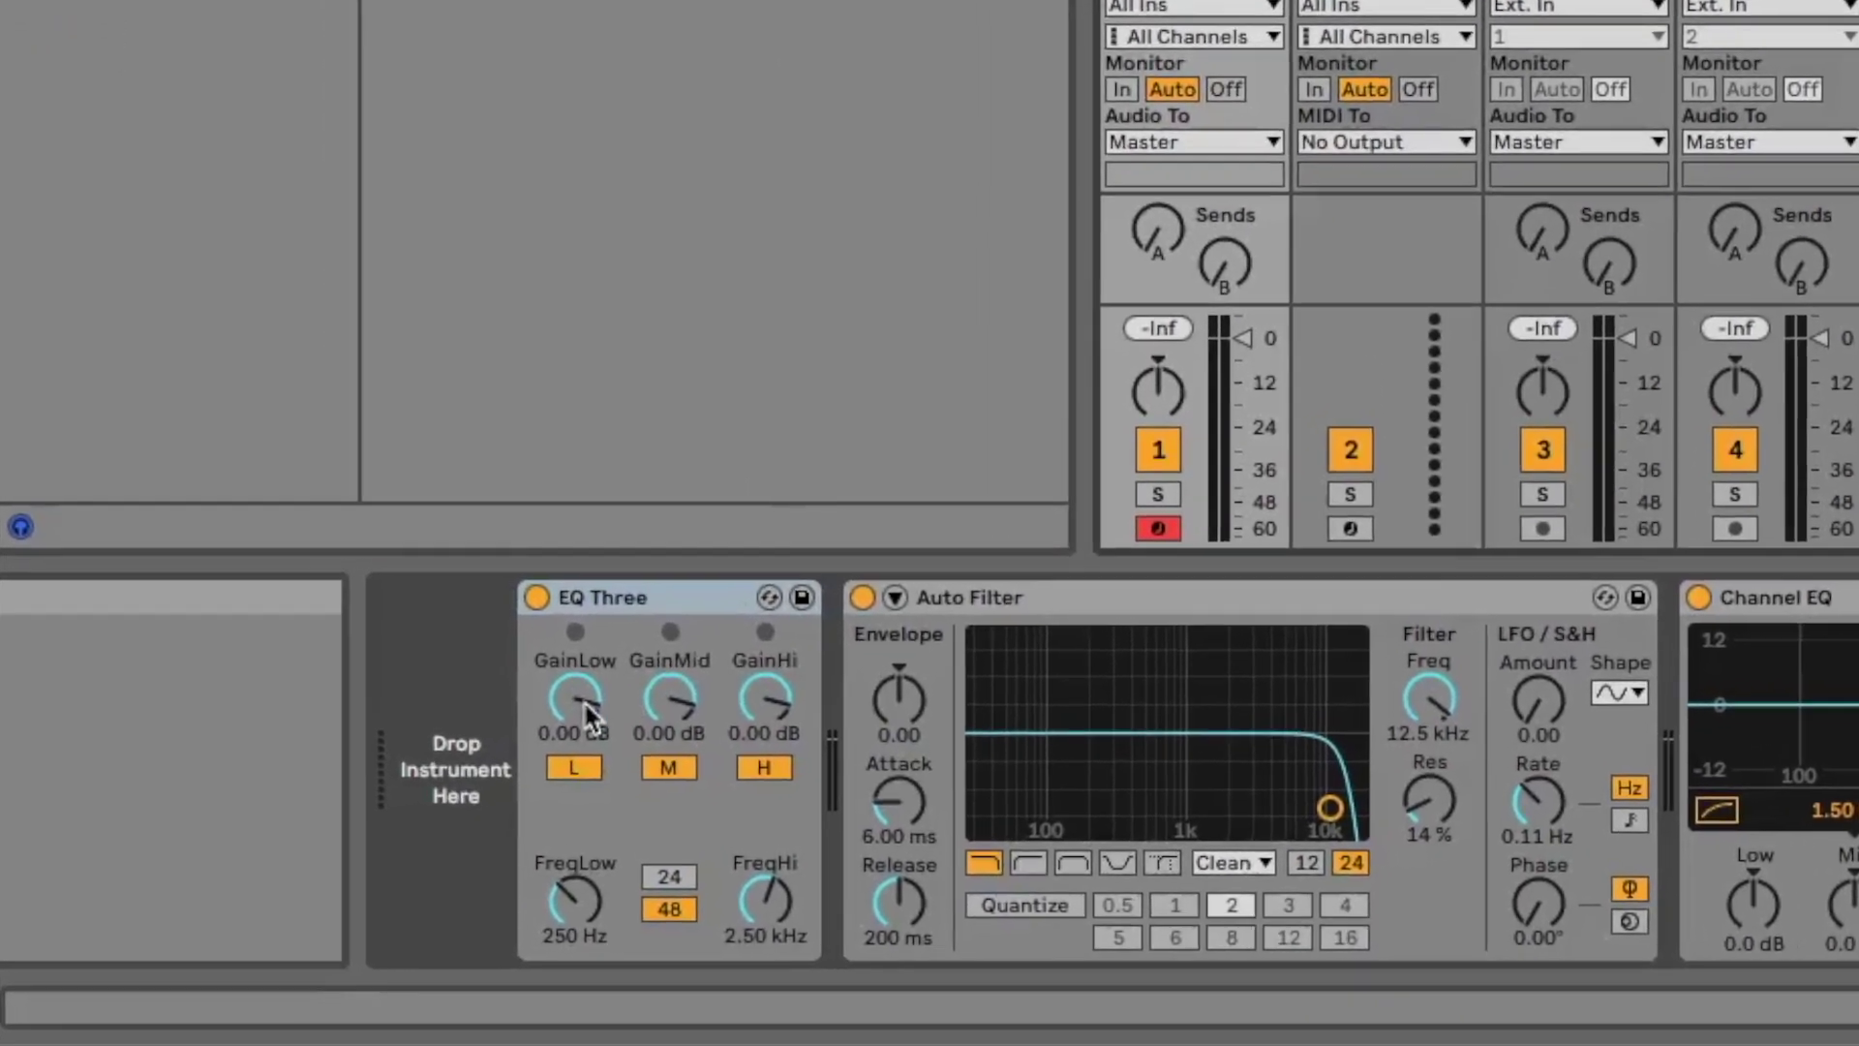
- Lower EQ Three's GainLow knob to -13.7 dB, select the device, then switch to Chrome's parameter finder
{"action": "left_click", "coordinate": [577, 699]}
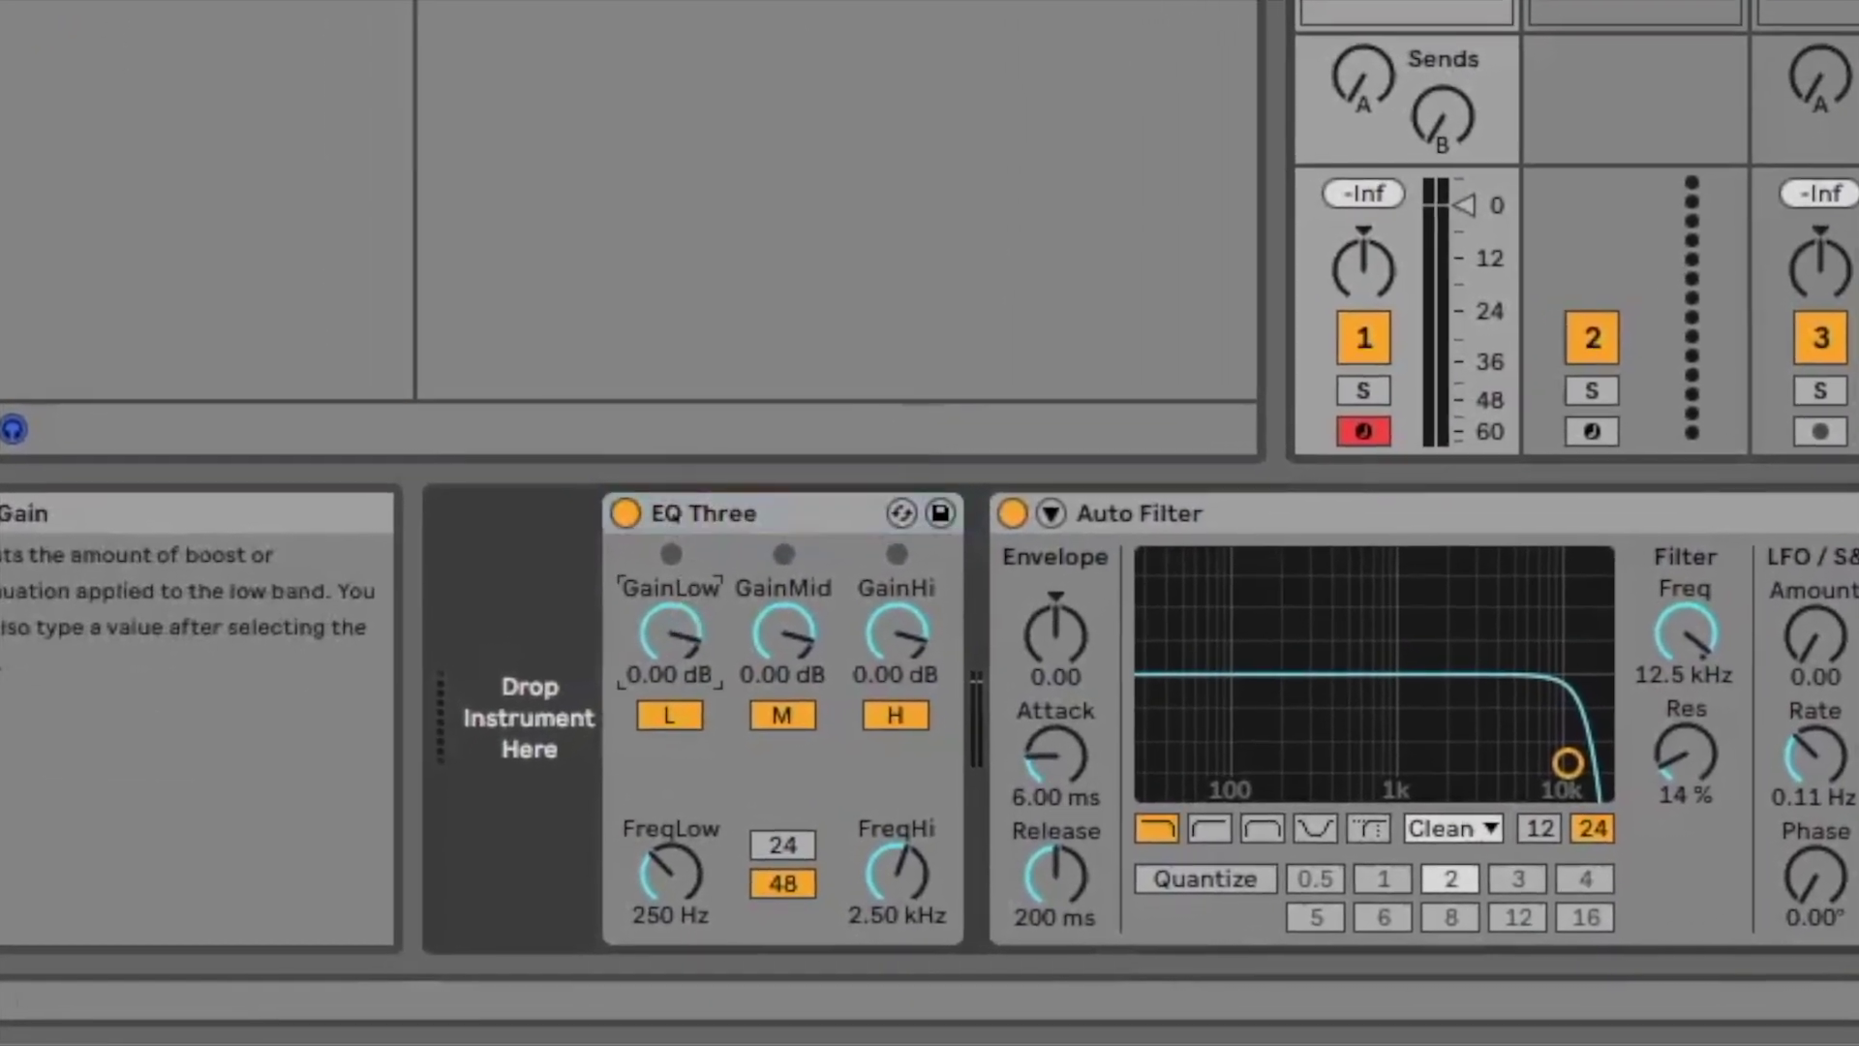
{"action": "left_click_drag", "start_coordinate": [670, 634], "coordinate": [670, 707]}
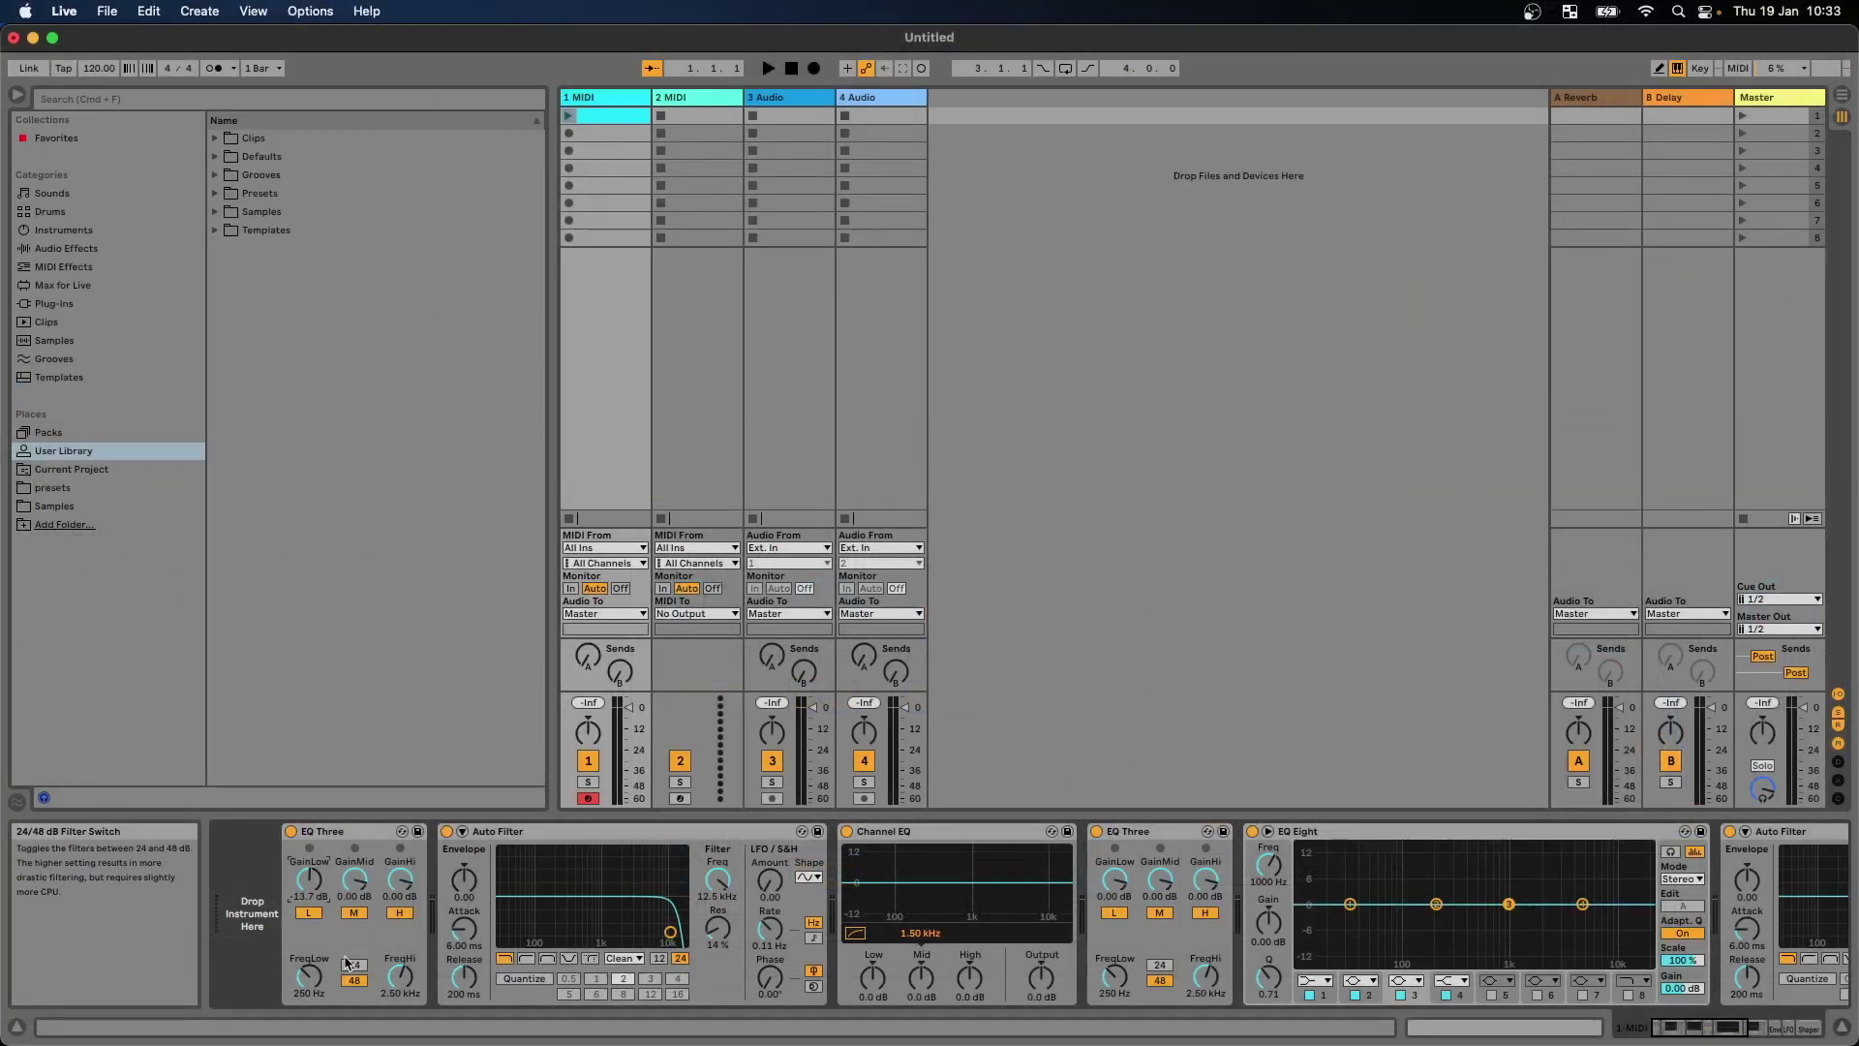
{"action": "left_click", "coordinate": [338, 832]}
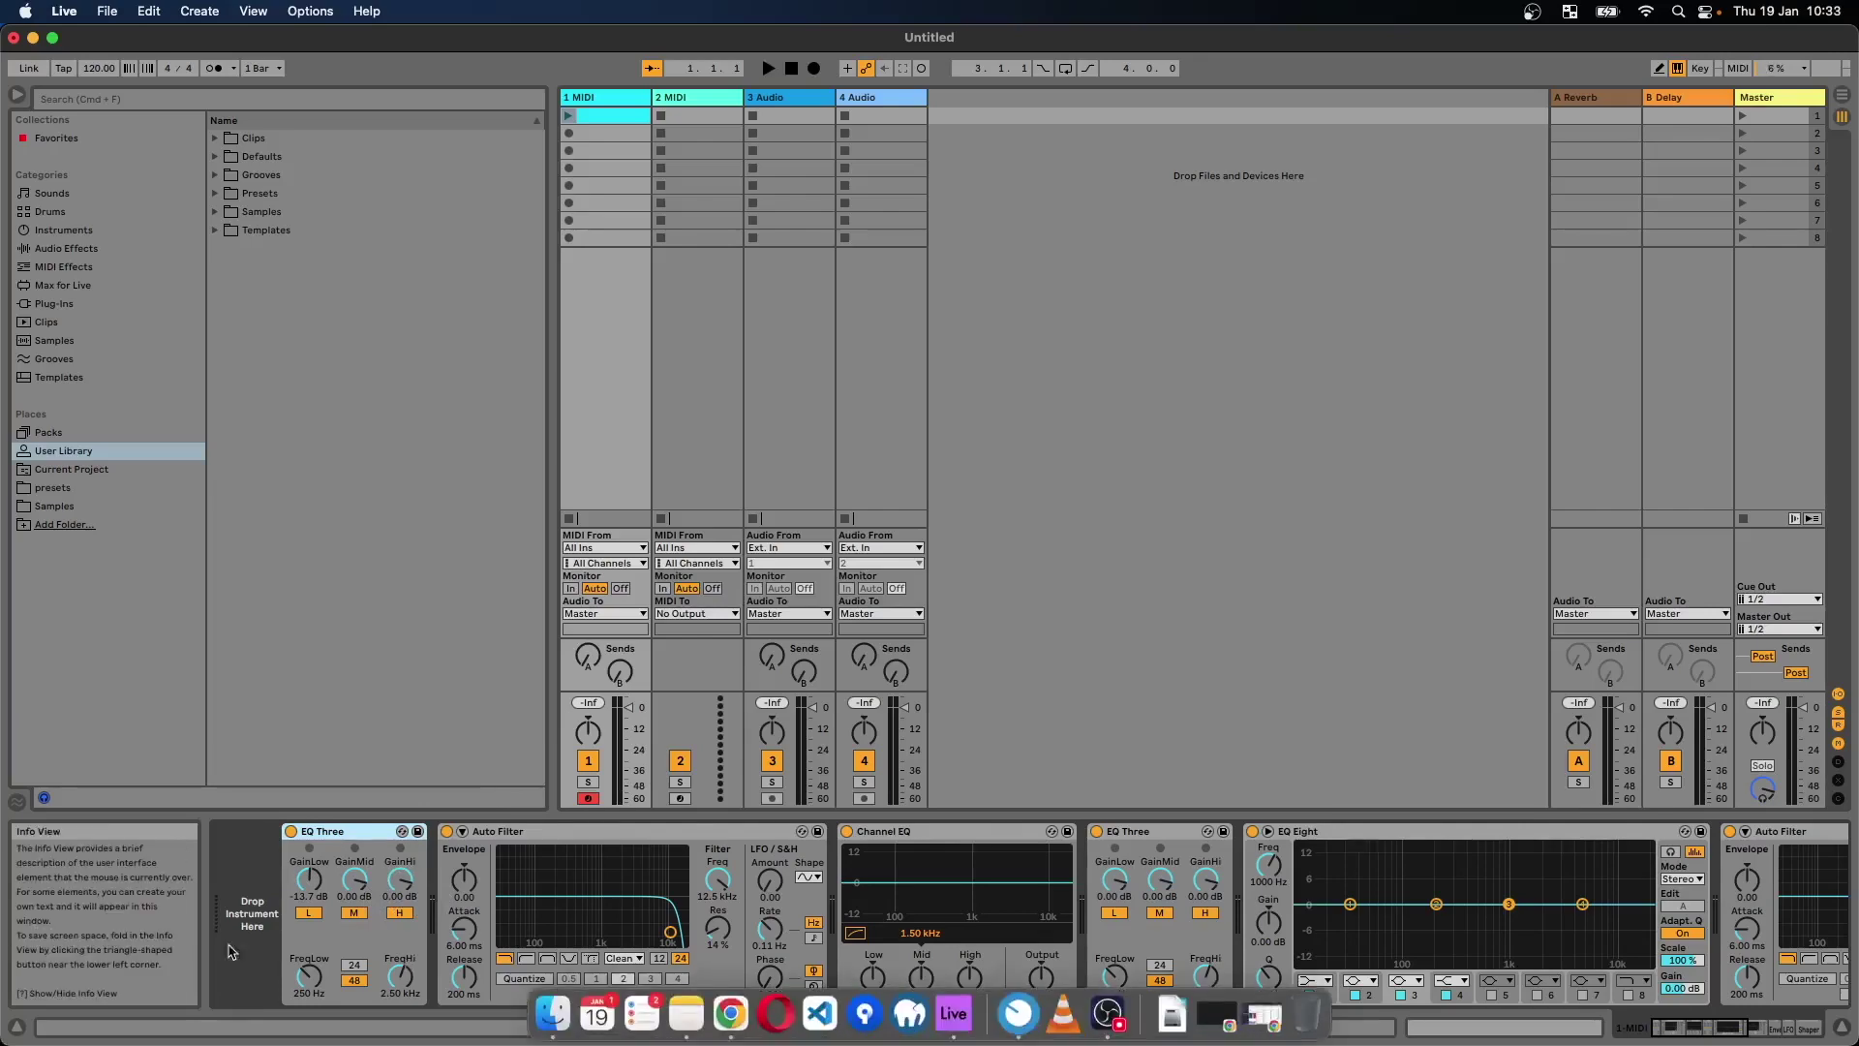
{"action": "left_click", "coordinate": [731, 1013]}
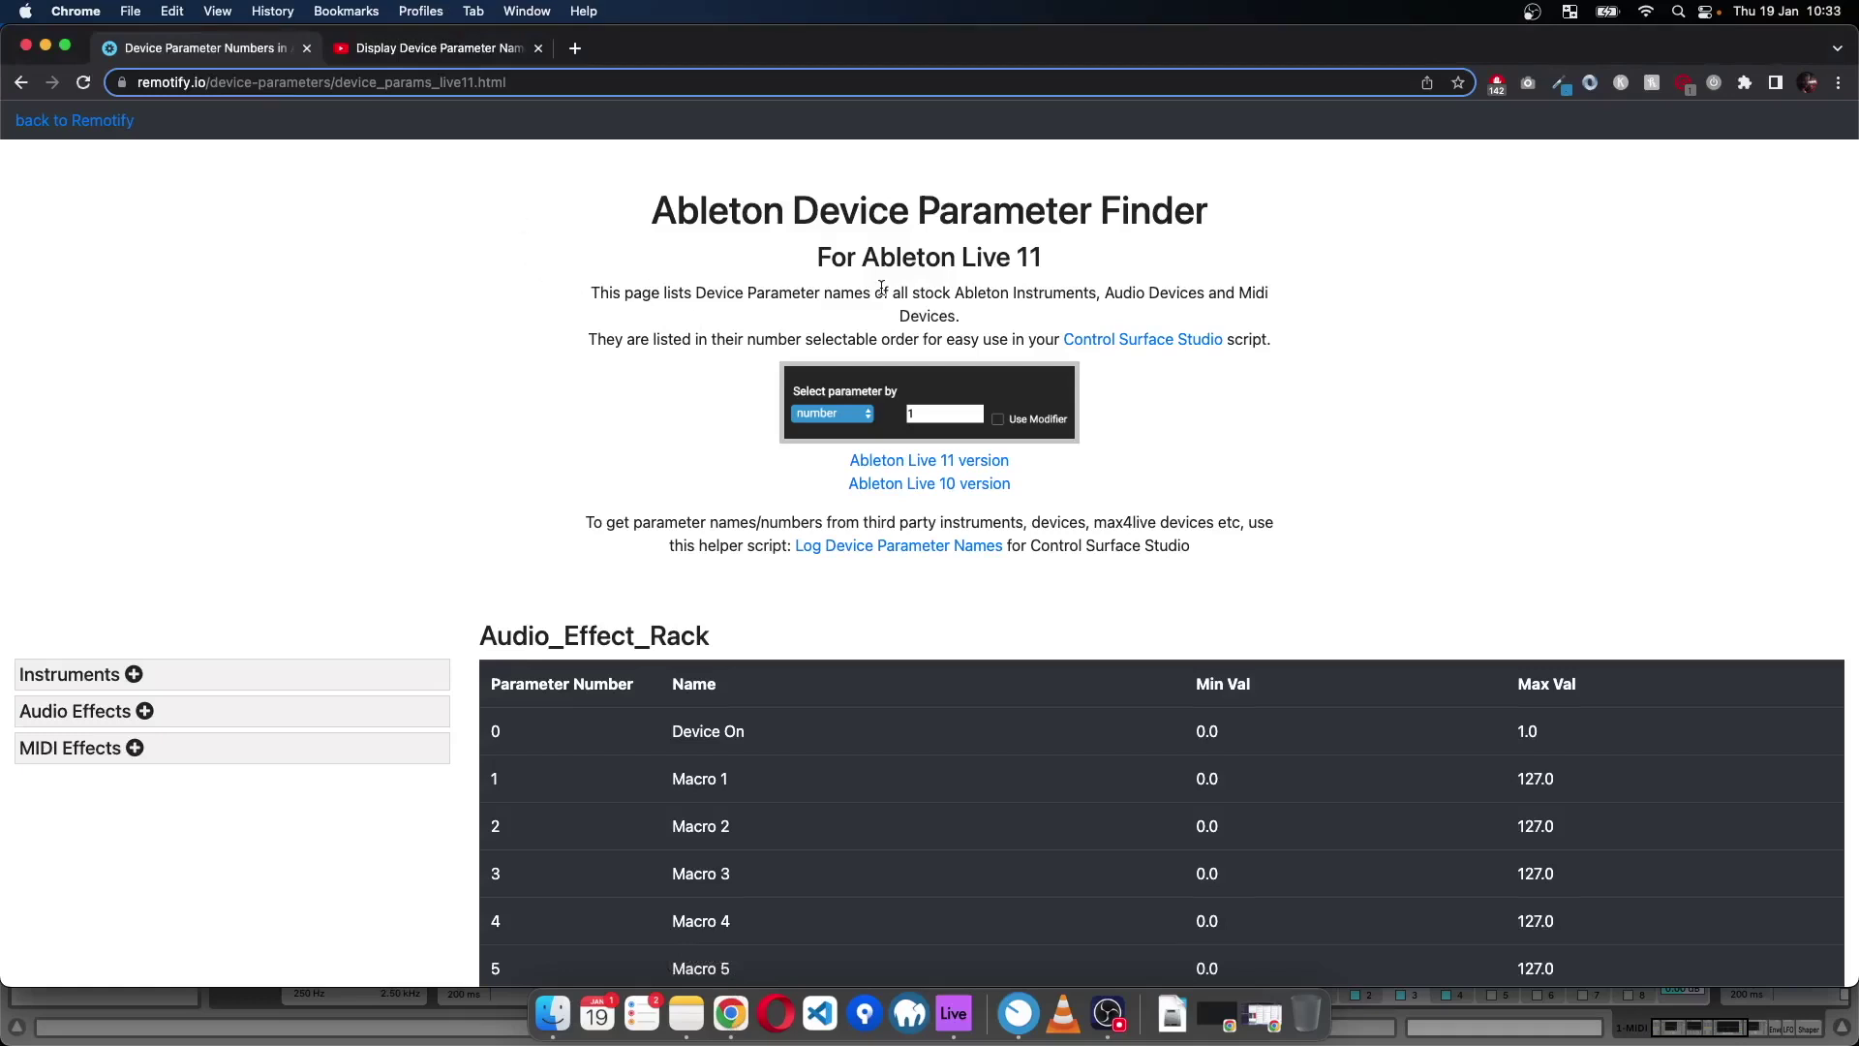
- Expand Audio Effects in the Remotify sidebar and pick Auto_Filter to show its parameter table
{"action": "scroll", "coordinate": [881, 286], "scroll_direction": "down", "scroll_amount": 2}
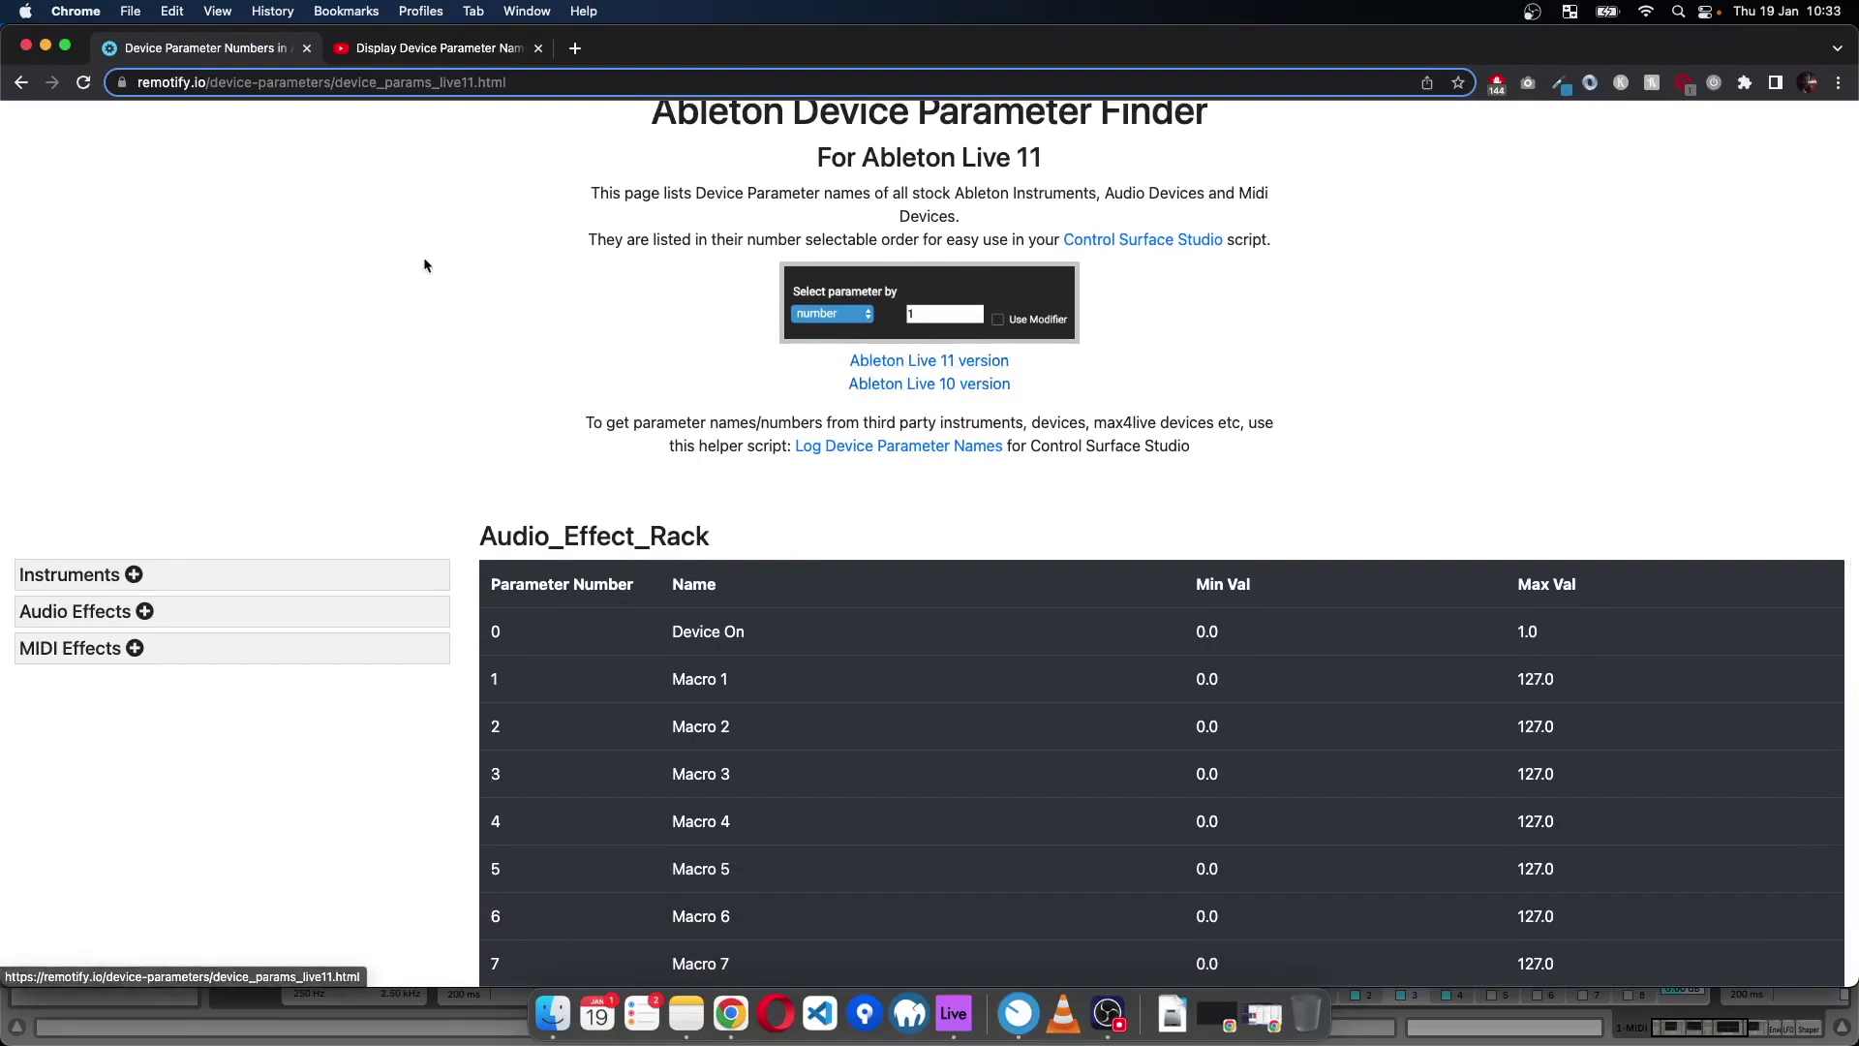
{"action": "scroll", "coordinate": [416, 270], "scroll_direction": "down", "scroll_amount": 4}
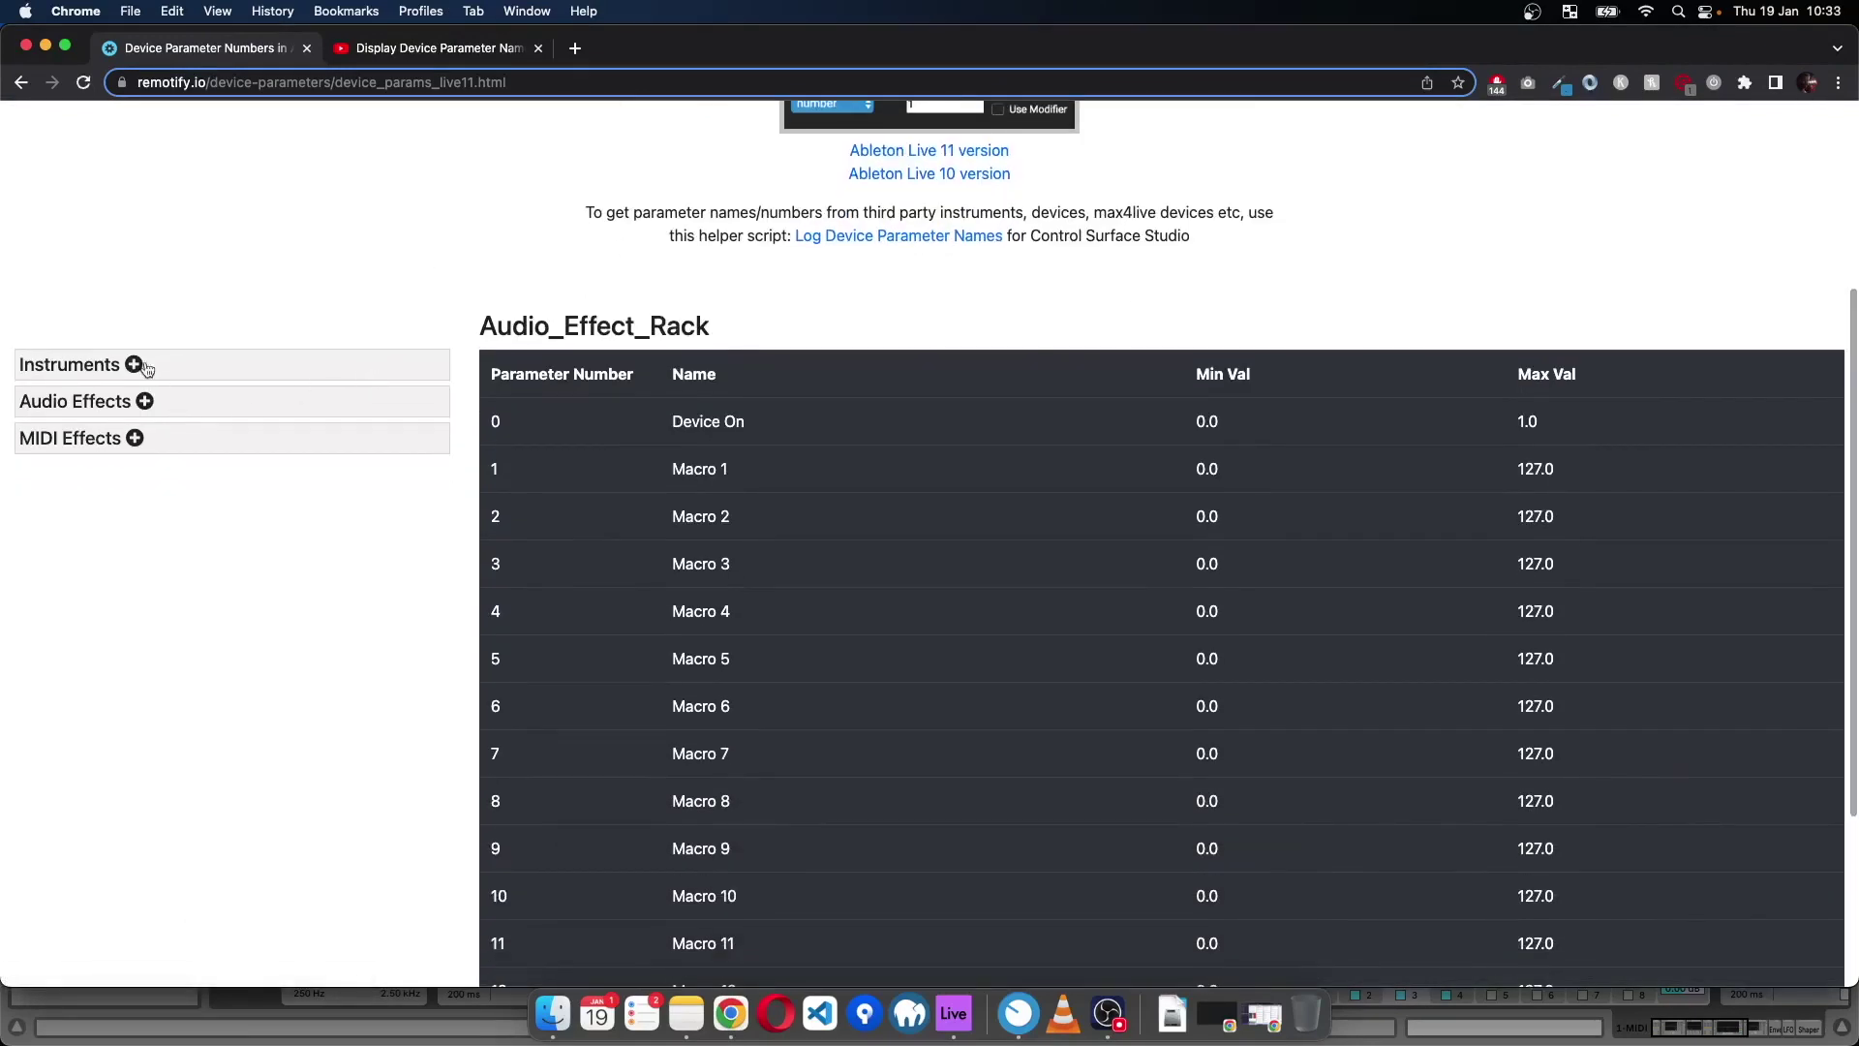
{"action": "scroll", "coordinate": [130, 292], "scroll_direction": "down", "scroll_amount": 2}
{"action": "left_click", "coordinate": [143, 320]}
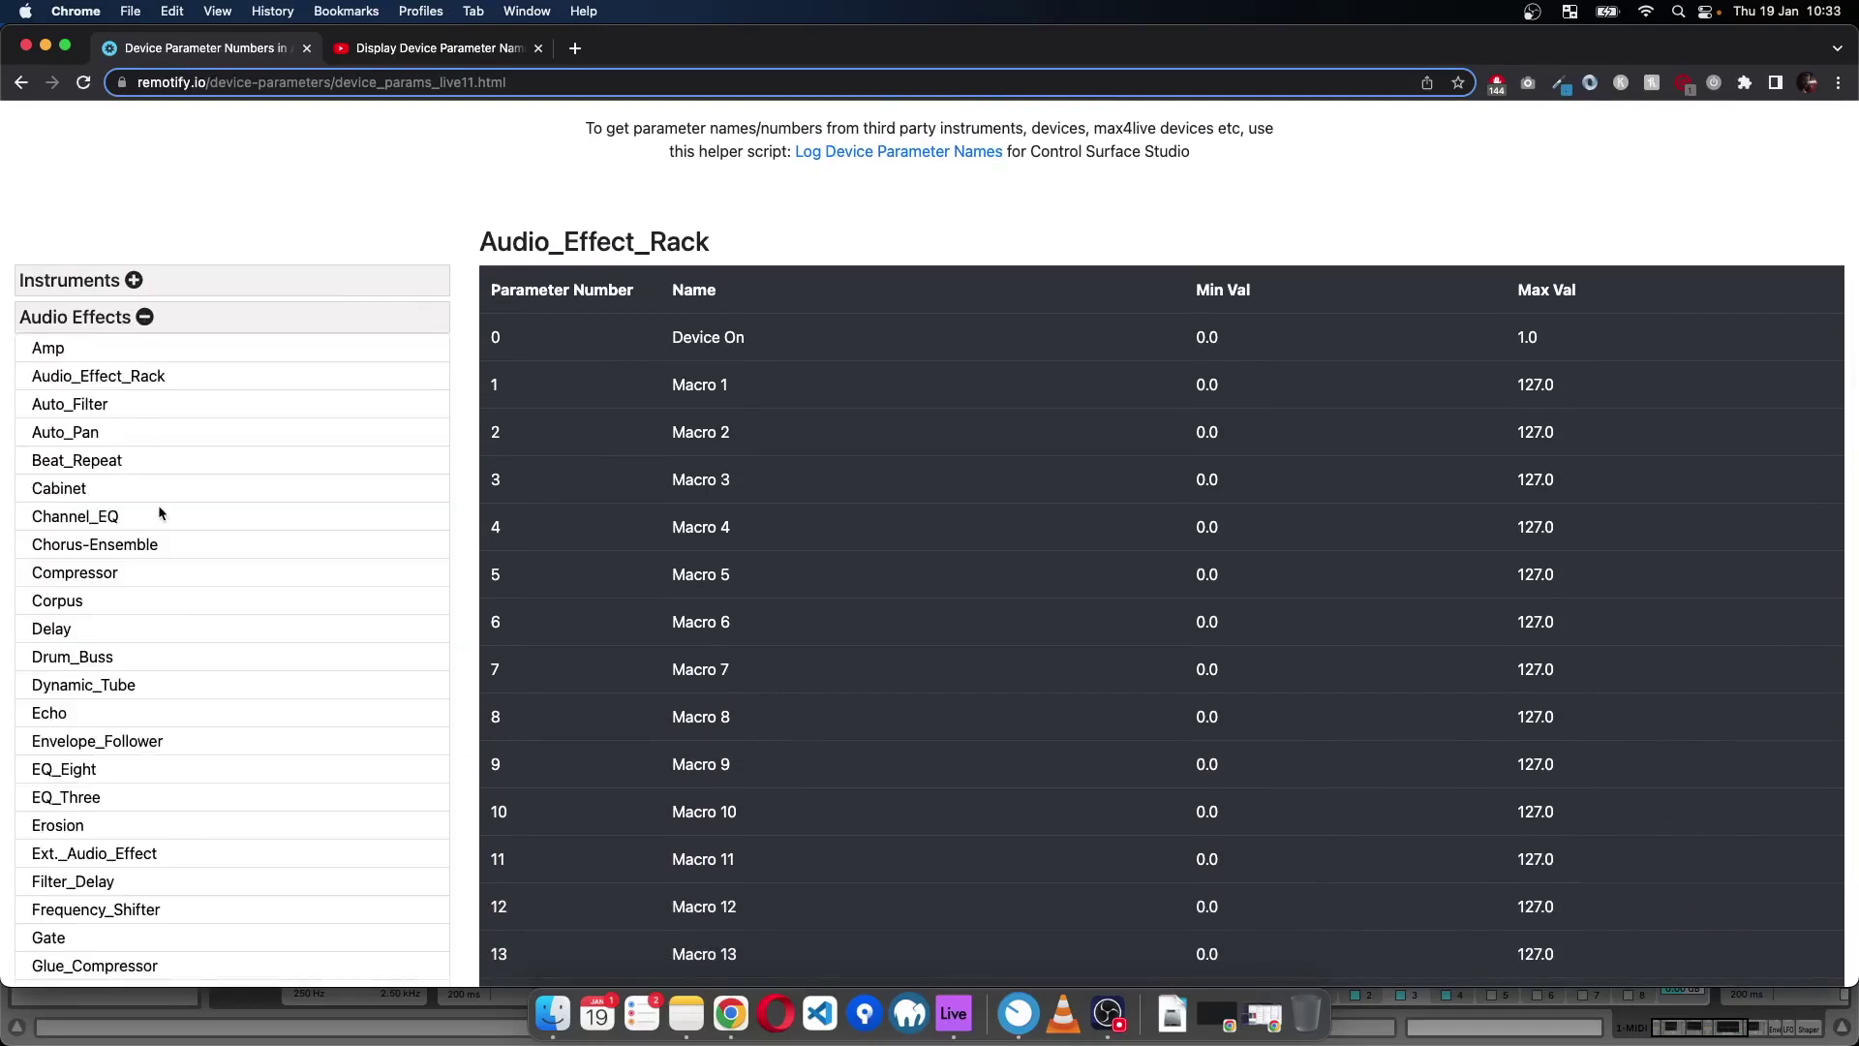
{"action": "scroll", "coordinate": [160, 509], "scroll_direction": "down", "scroll_amount": 1}
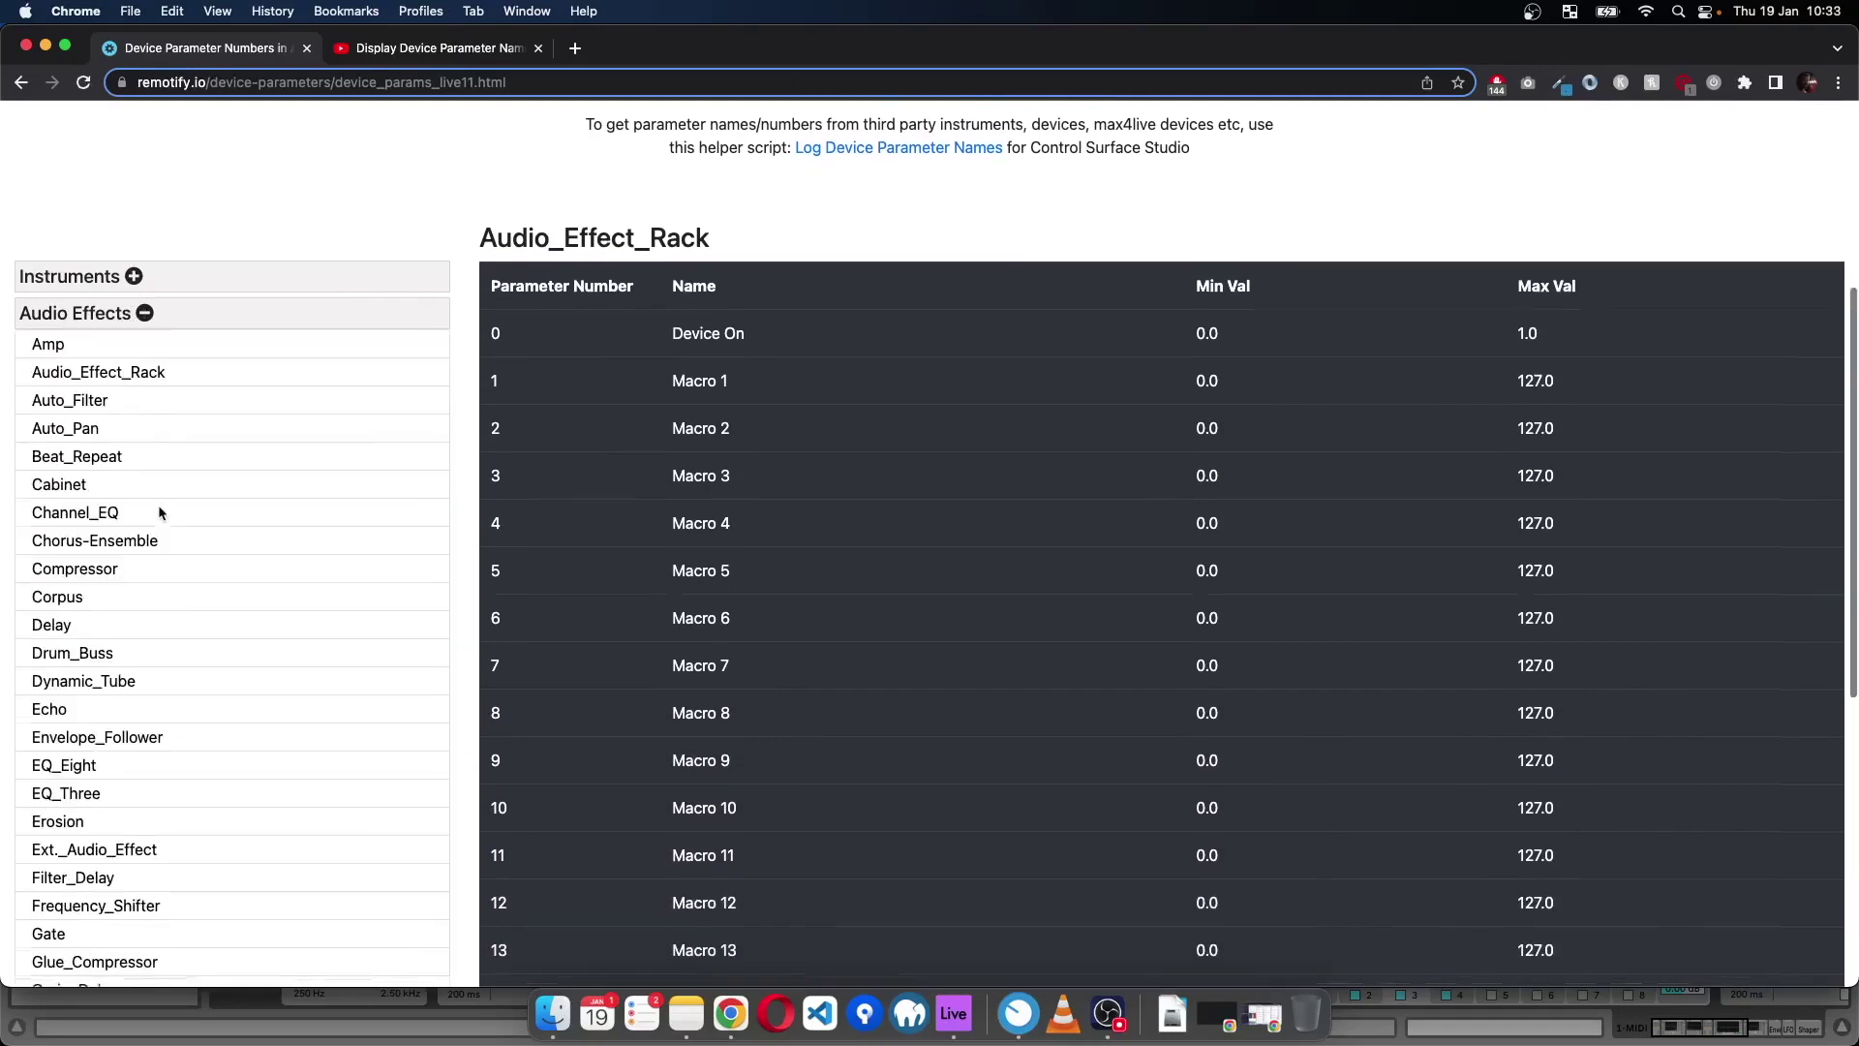
{"action": "scroll", "coordinate": [160, 509], "scroll_direction": "down", "scroll_amount": 1}
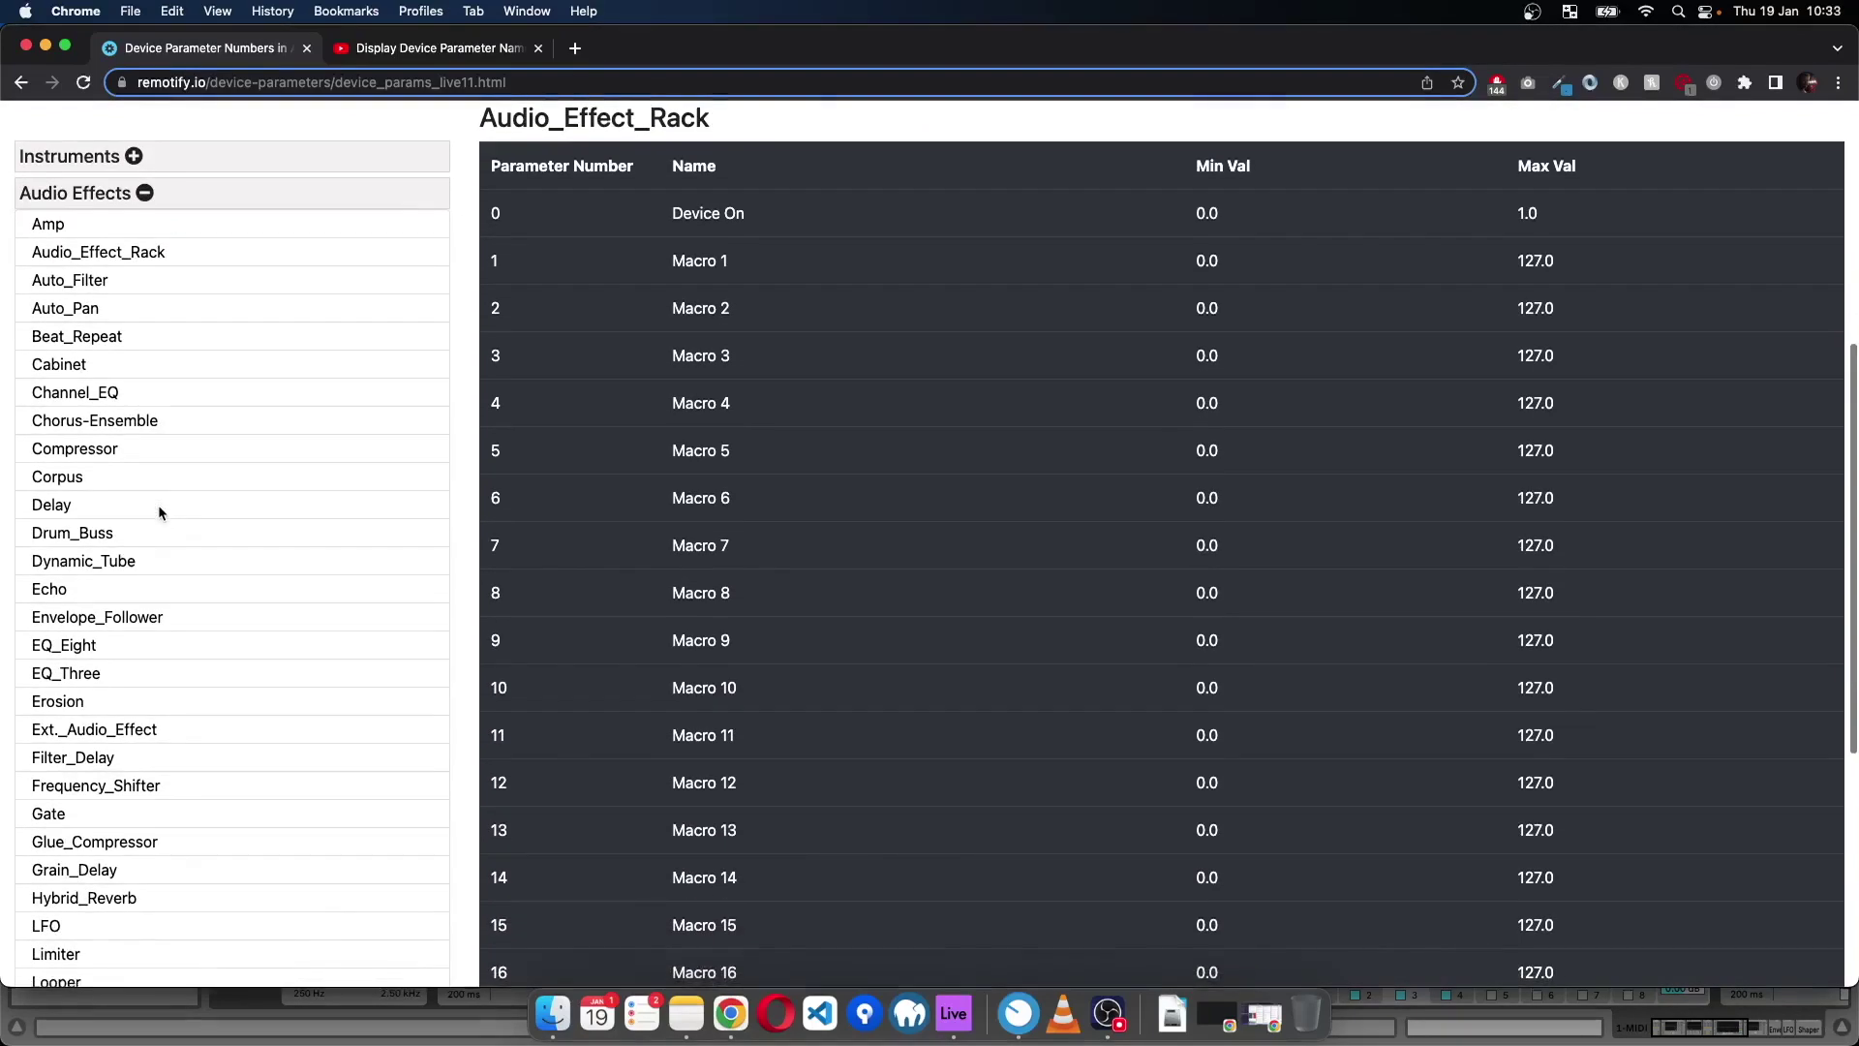
{"action": "left_click", "coordinate": [70, 280]}
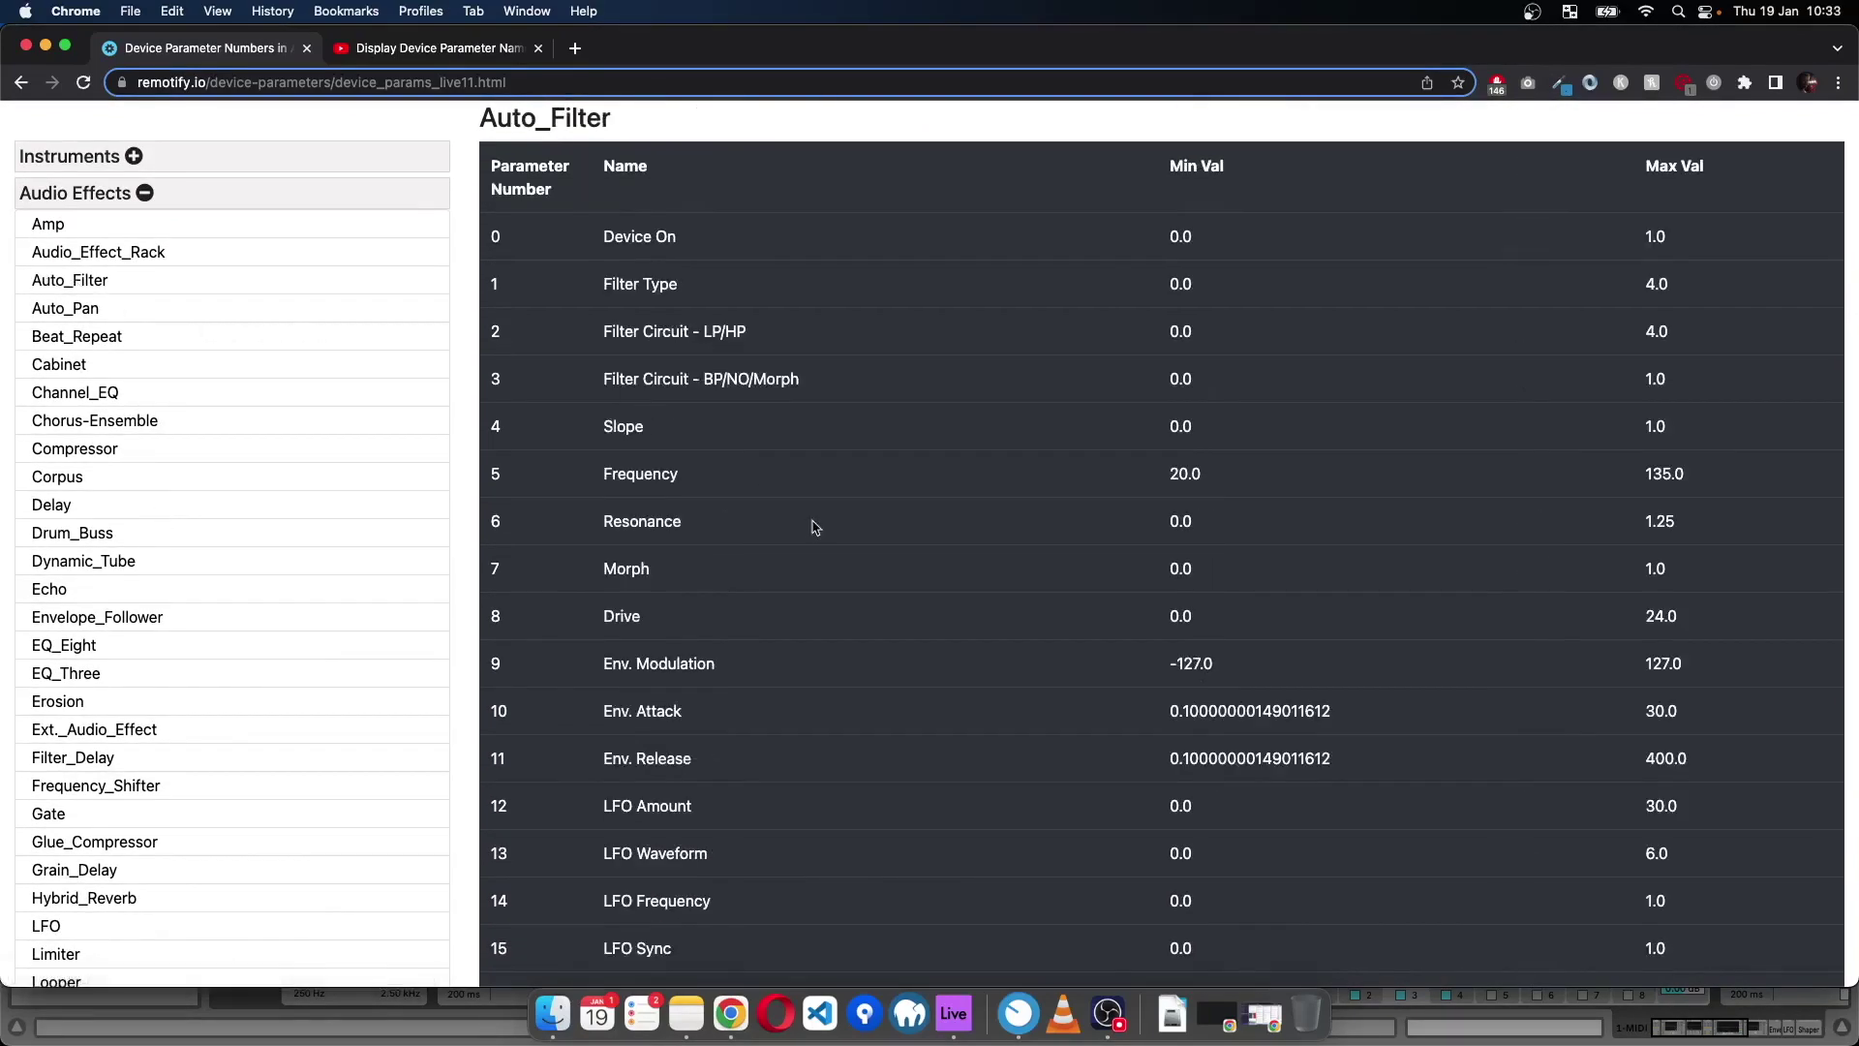
- Scroll the Auto_Filter table and mark LFO Amount's parameter number 12
{"action": "scroll", "coordinate": [738, 261], "scroll_direction": "down", "scroll_amount": 1}
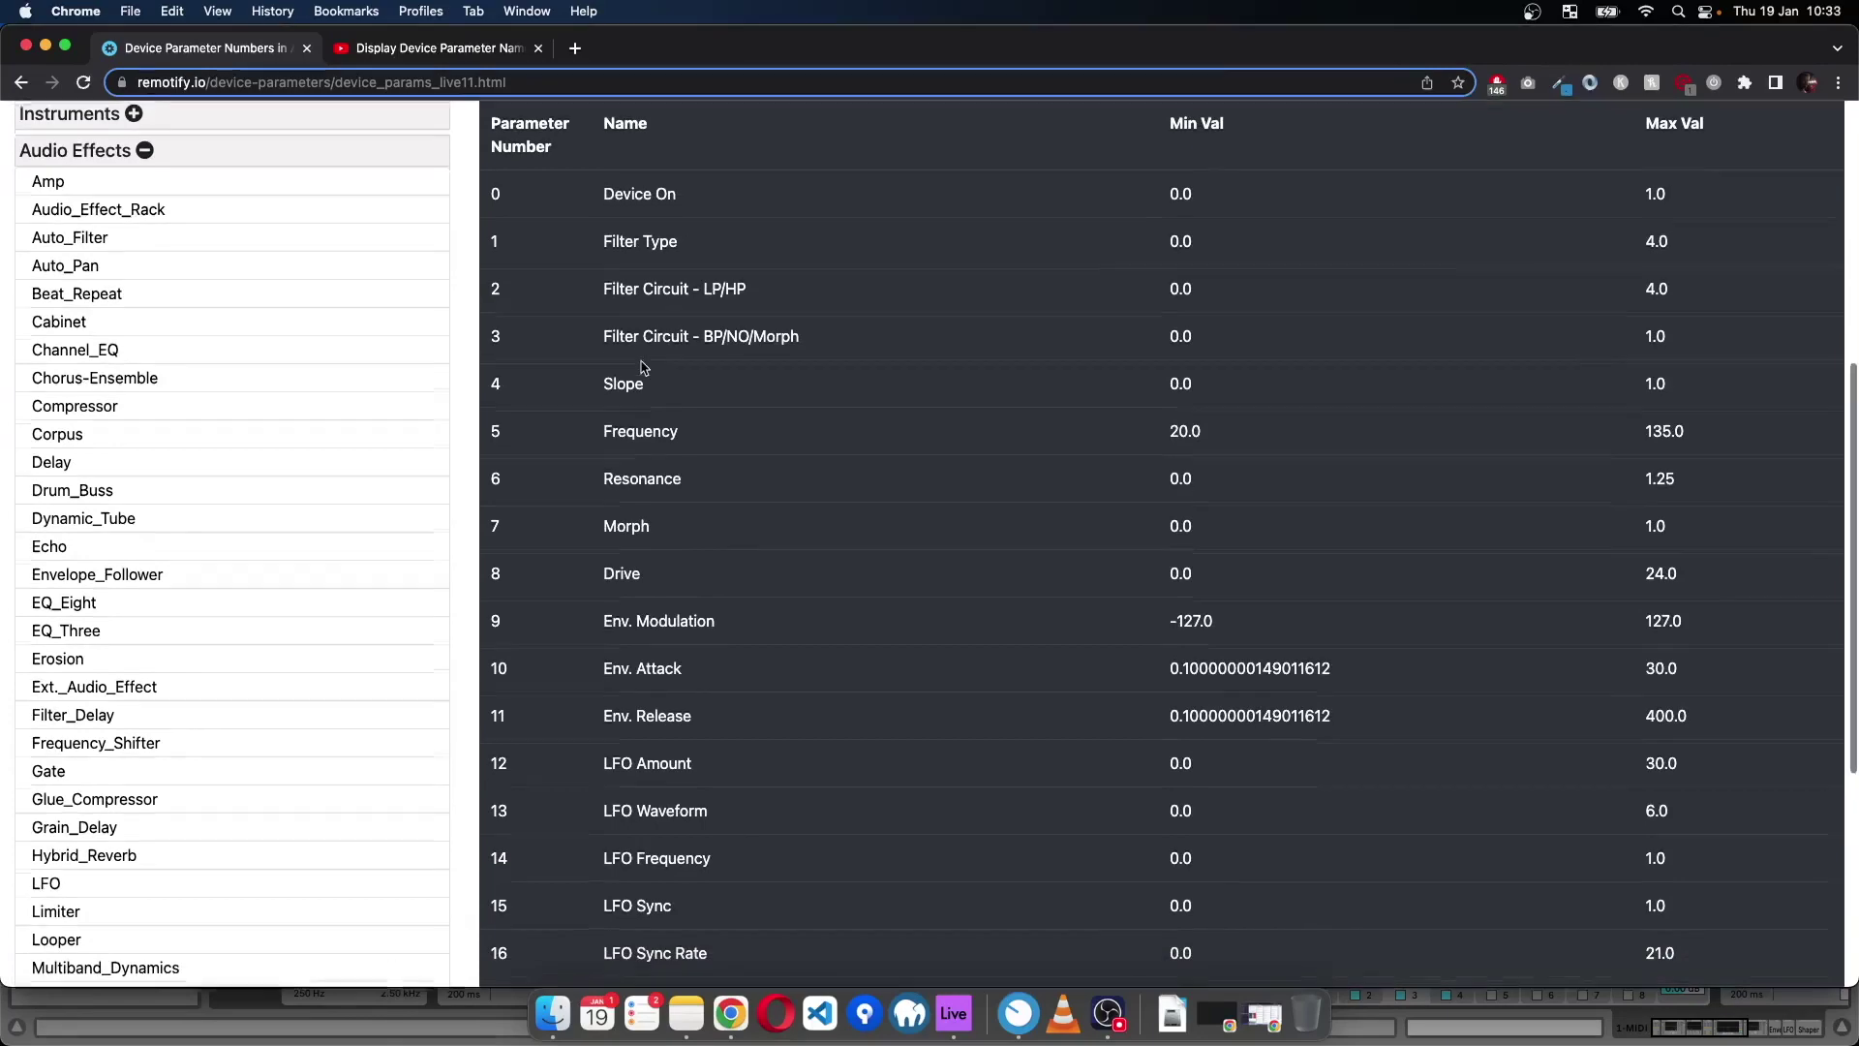
{"action": "scroll", "coordinate": [639, 543], "scroll_direction": "down", "scroll_amount": 4}
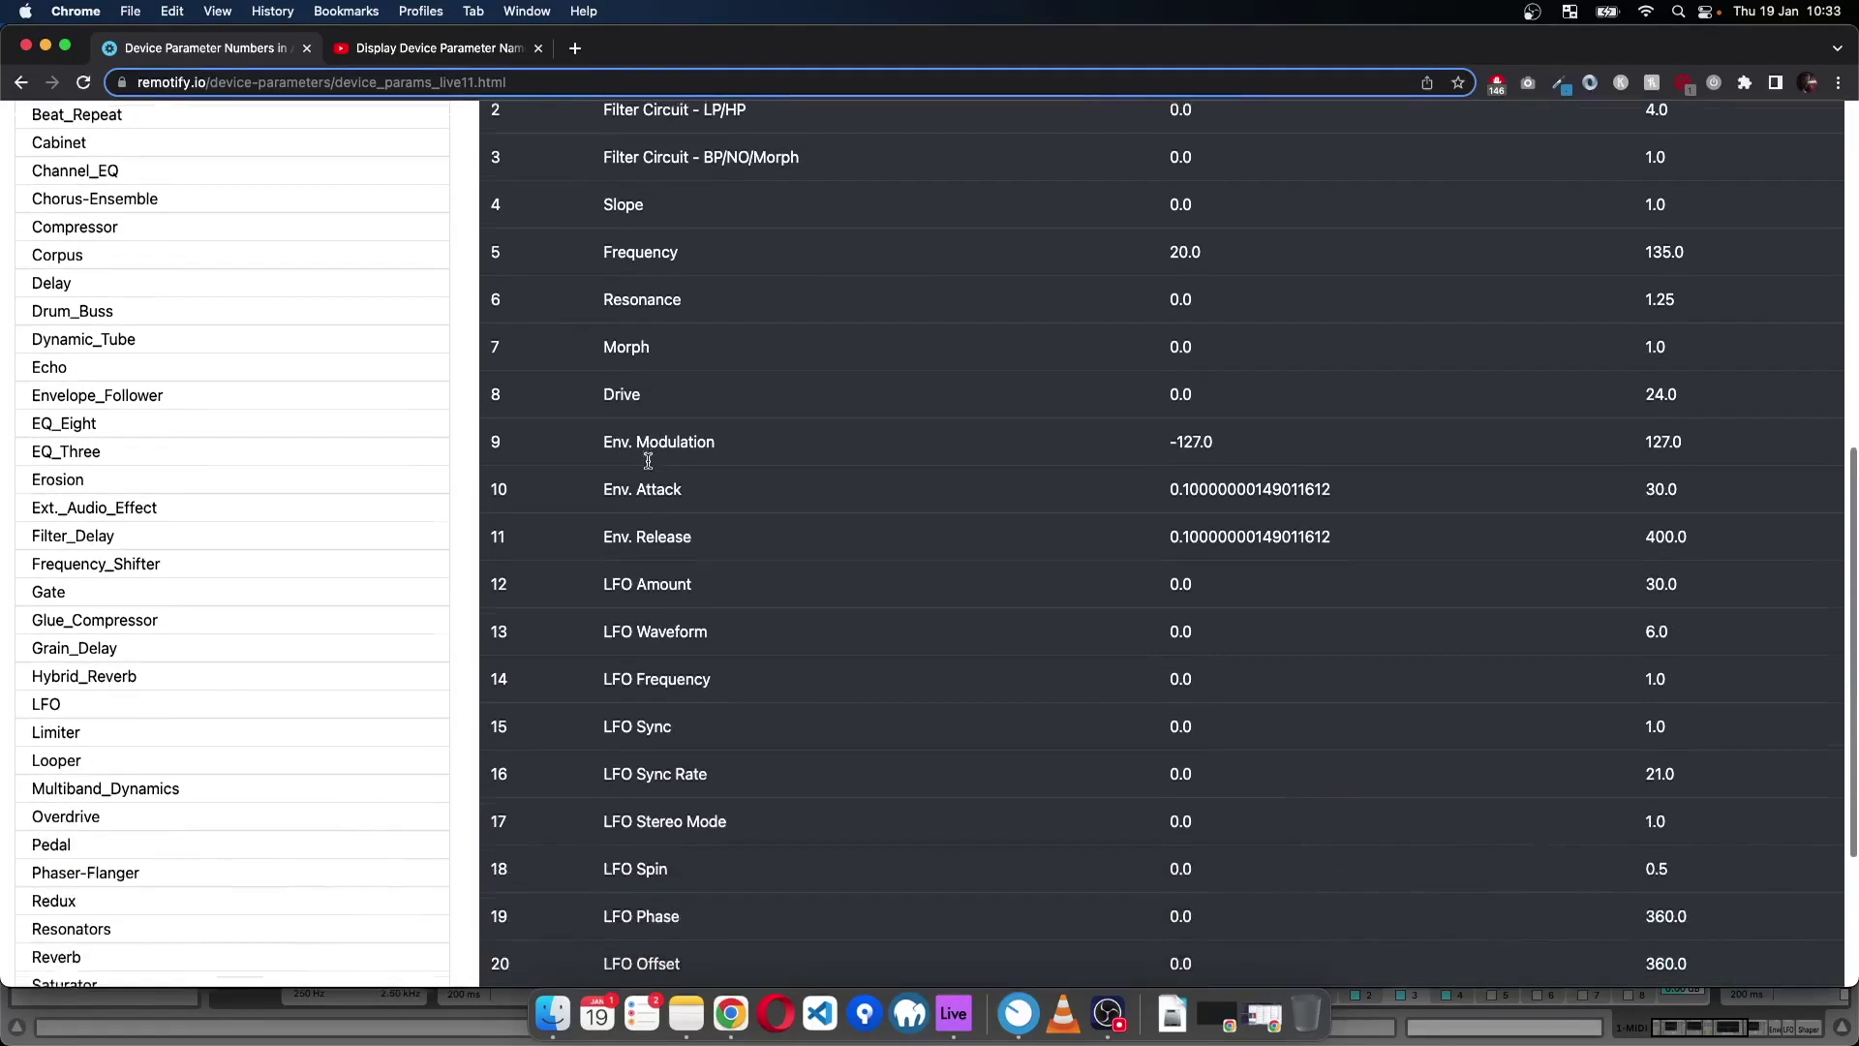
{"action": "left_click_drag", "start_coordinate": [505, 576], "coordinate": [491, 574]}
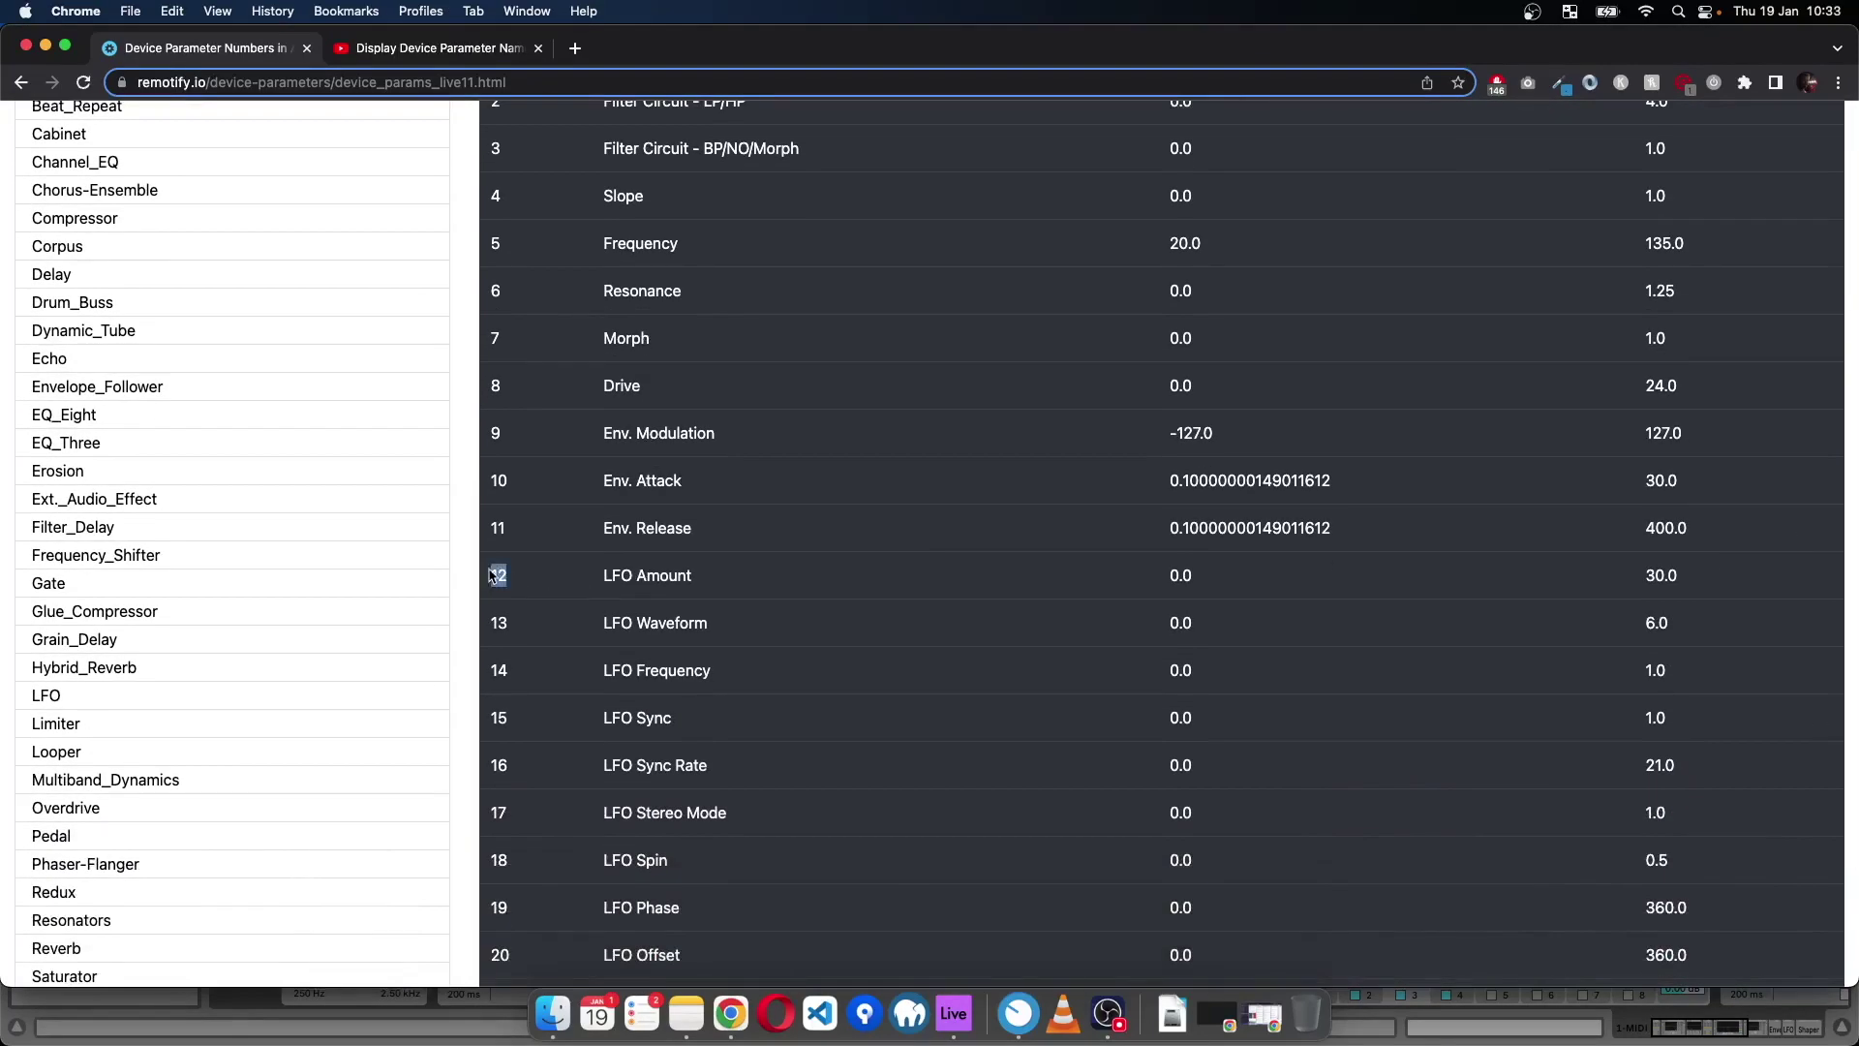
{"action": "scroll", "coordinate": [672, 599], "scroll_direction": "up", "scroll_amount": 5}
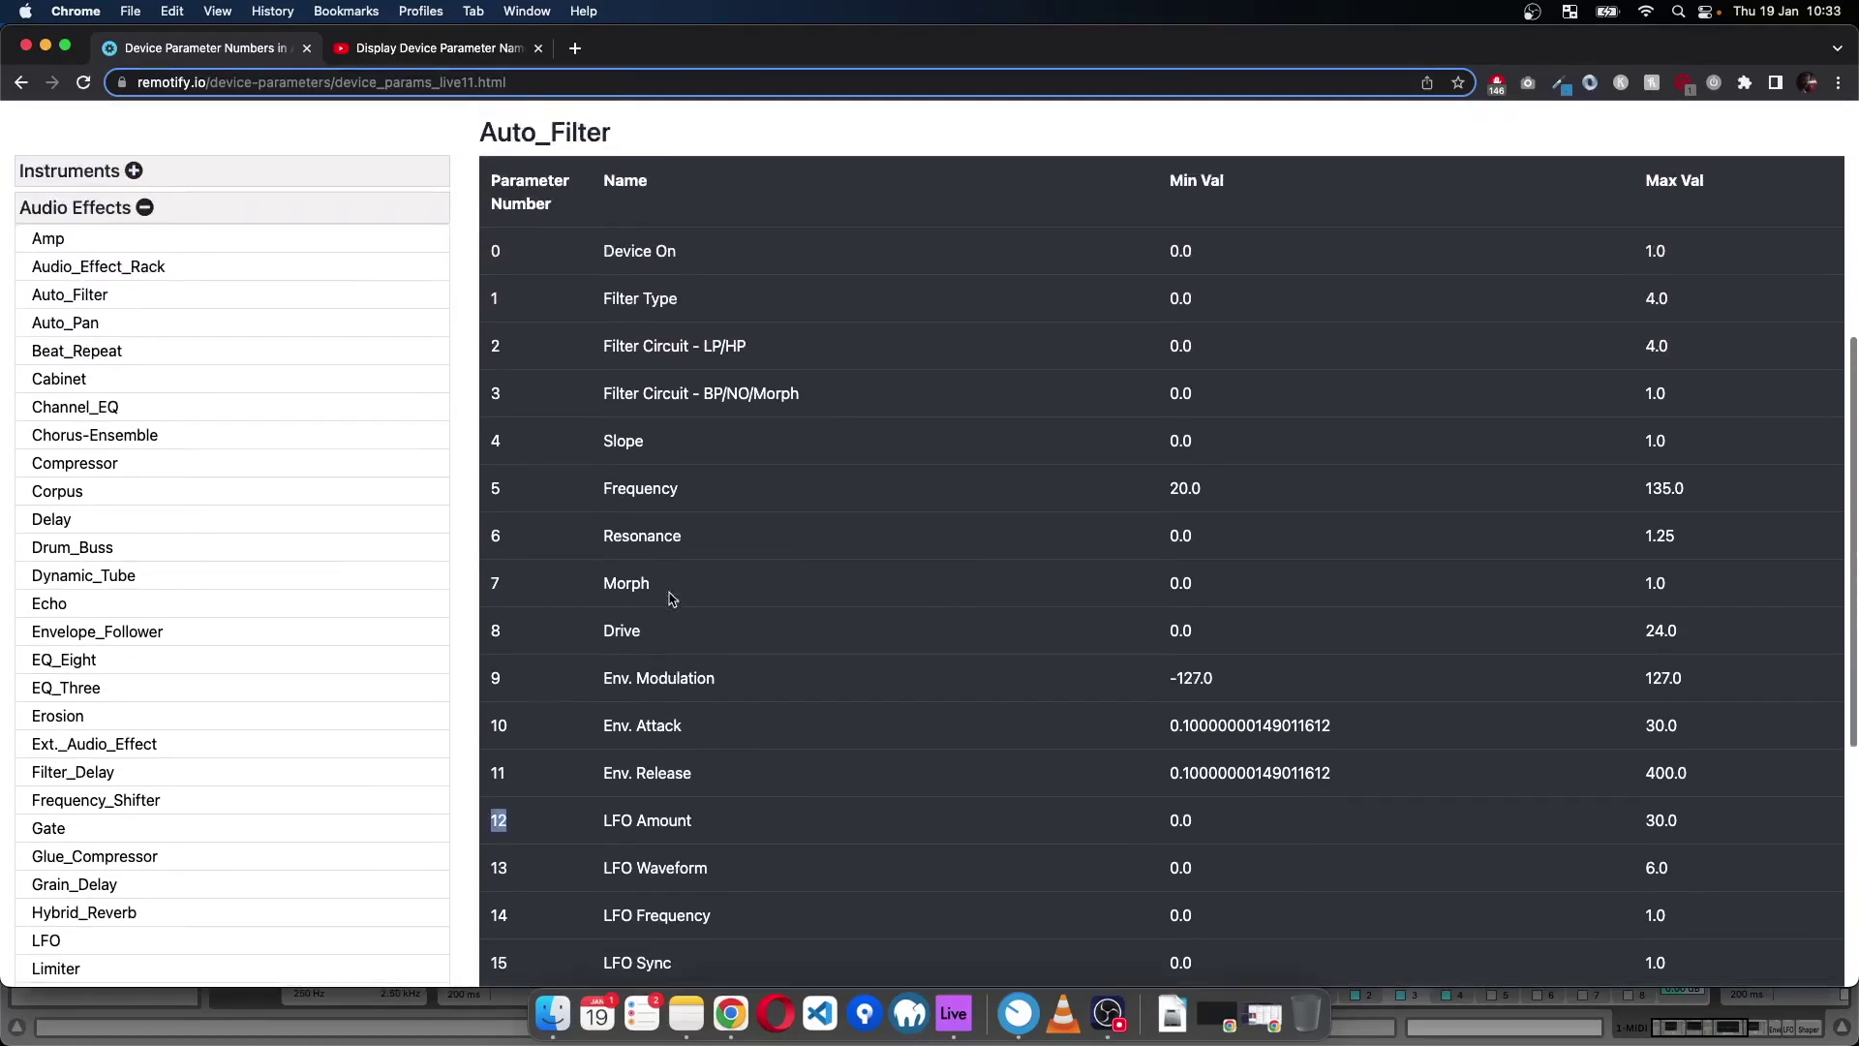
{"action": "scroll", "coordinate": [523, 748], "scroll_direction": "down", "scroll_amount": 1}
{"action": "left_click", "coordinate": [506, 794]}
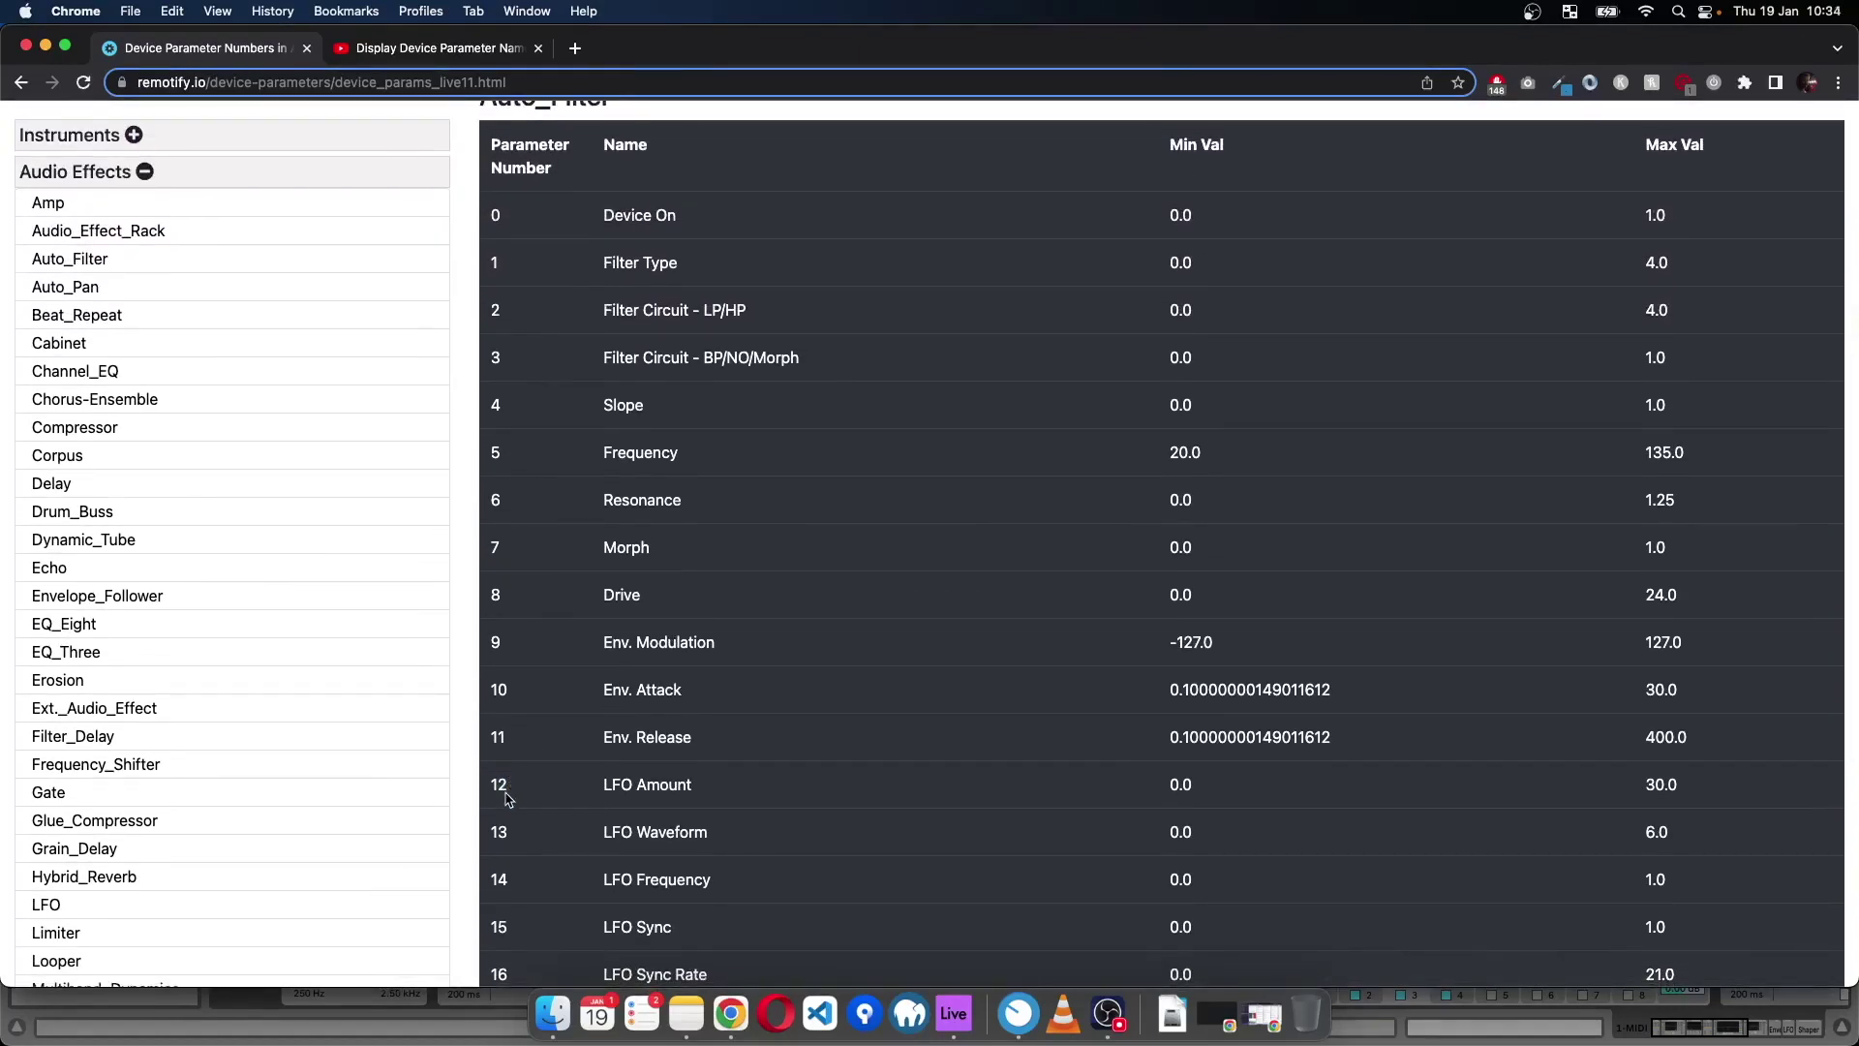
- Check Frequency's maximum value of 135, then return to Ableton Live
{"action": "scroll", "coordinate": [990, 794], "scroll_direction": "up", "scroll_amount": 1}
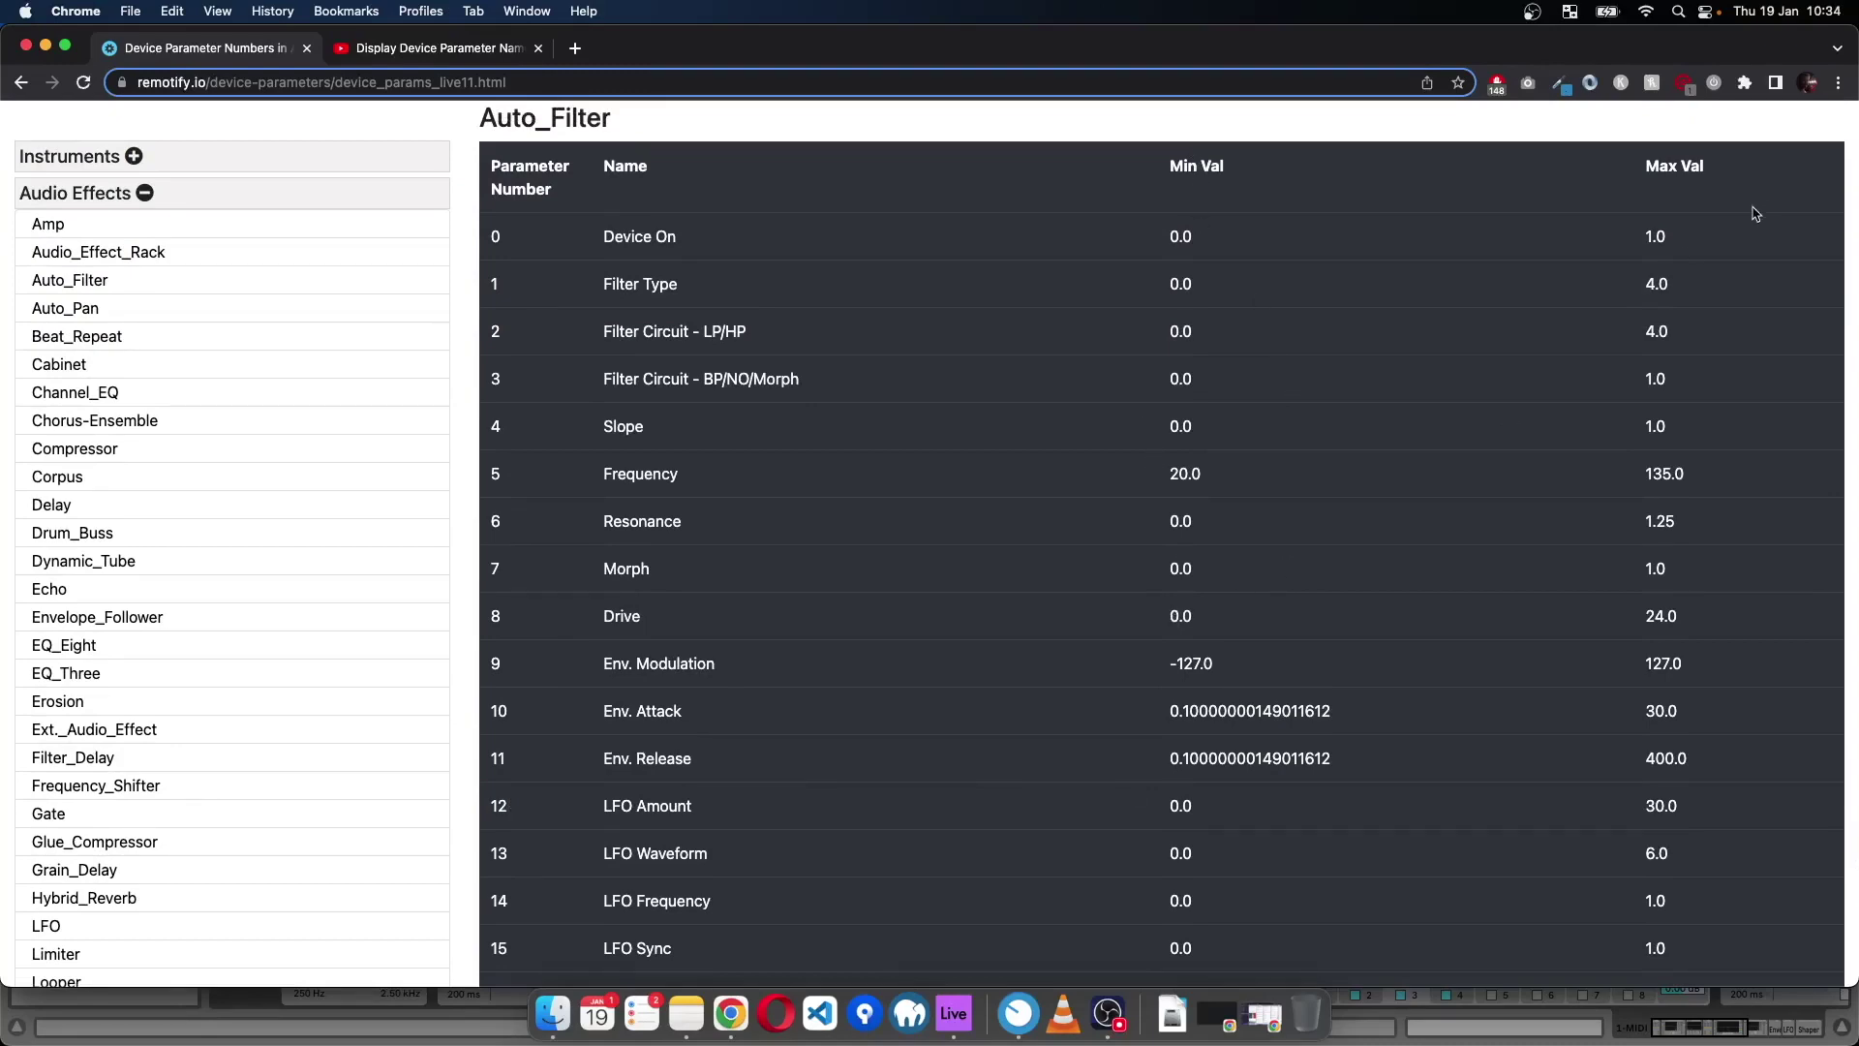
{"action": "scroll", "coordinate": [1478, 721], "scroll_direction": "up", "scroll_amount": 3}
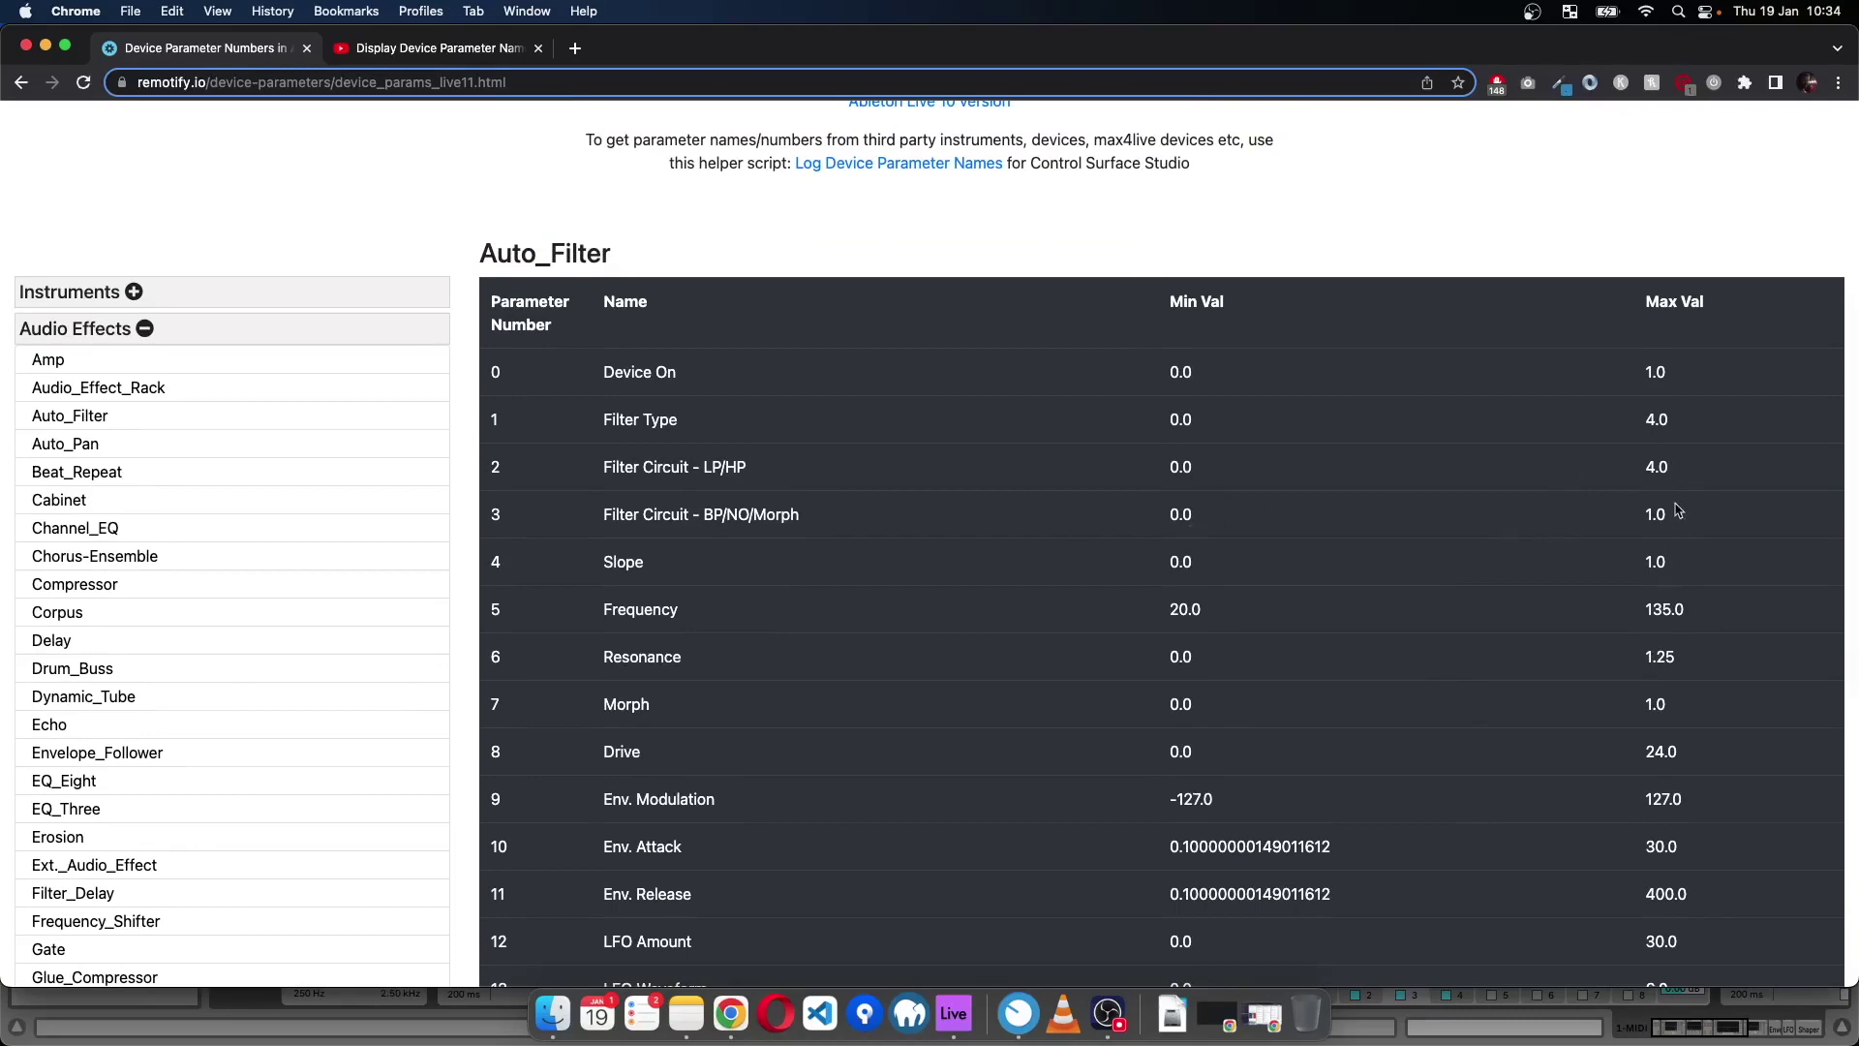
{"action": "scroll", "coordinate": [1656, 580], "scroll_direction": "down", "scroll_amount": 3}
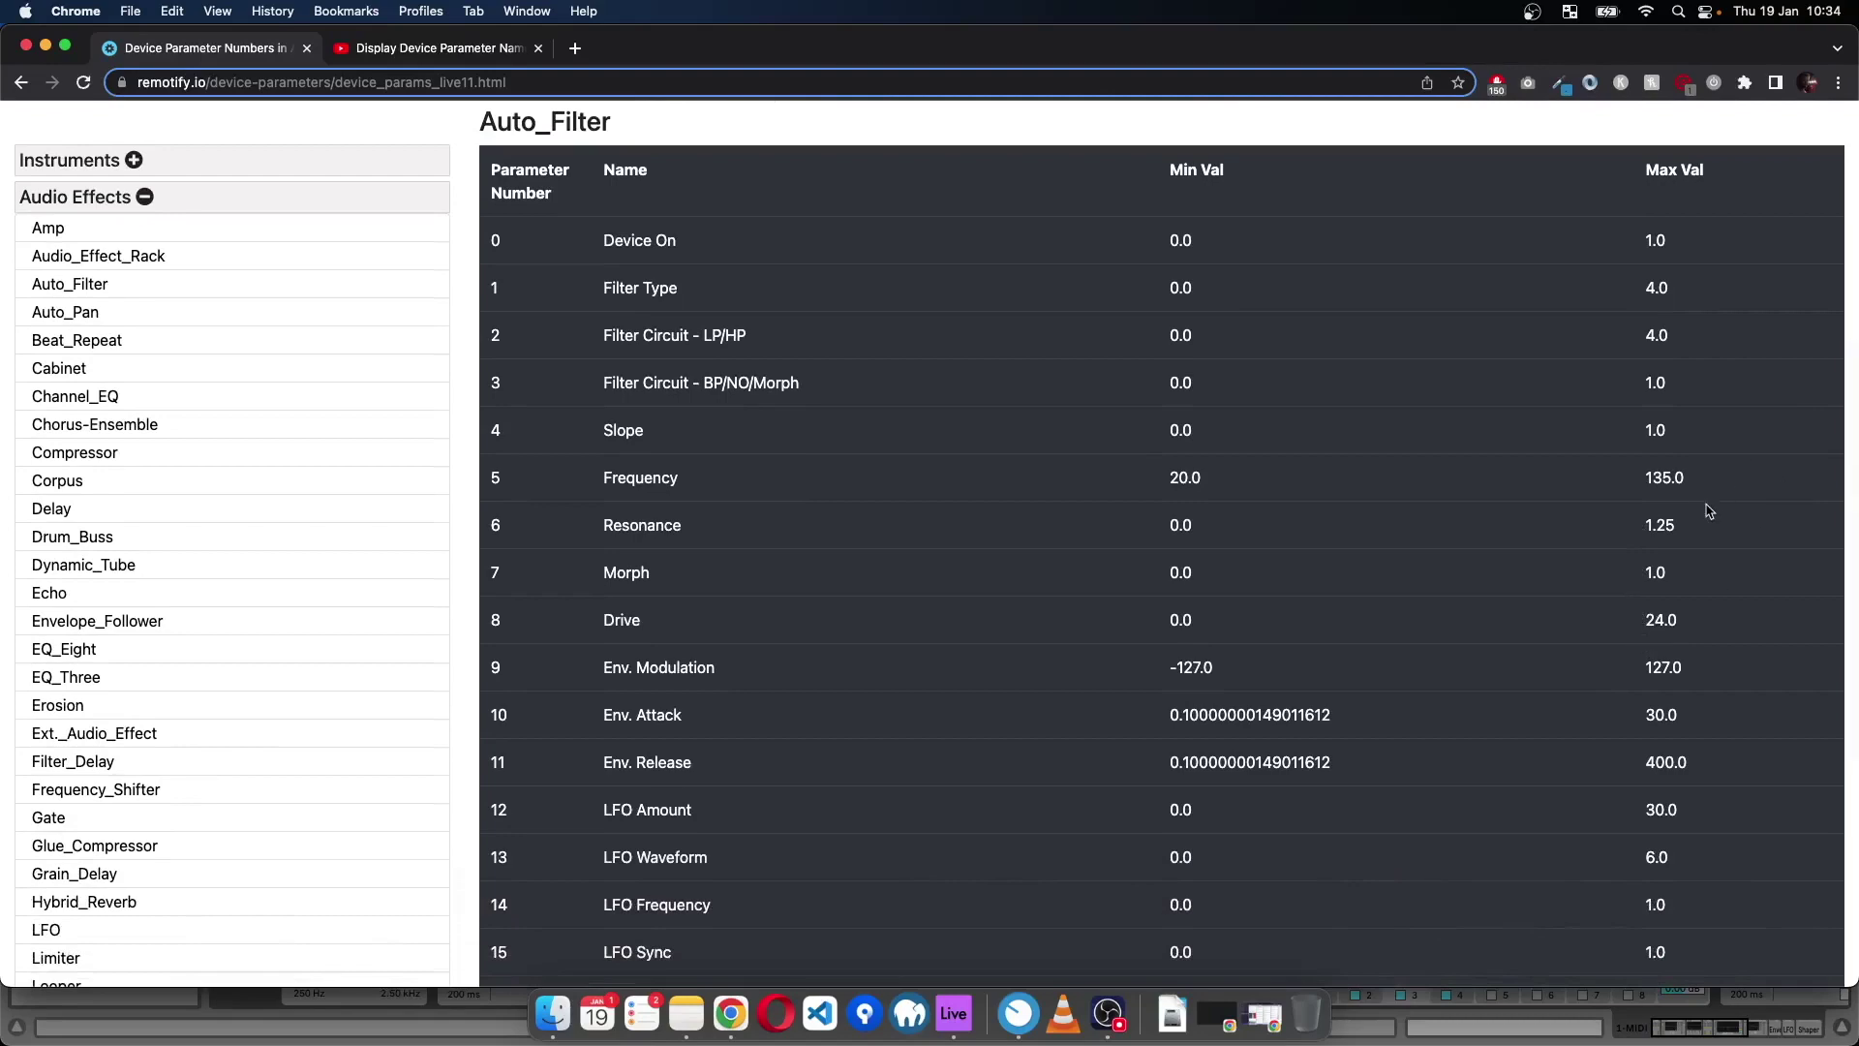
{"action": "left_click_drag", "start_coordinate": [1676, 477], "coordinate": [1602, 482]}
{"action": "scroll", "coordinate": [1605, 596], "scroll_direction": "down", "scroll_amount": 3}
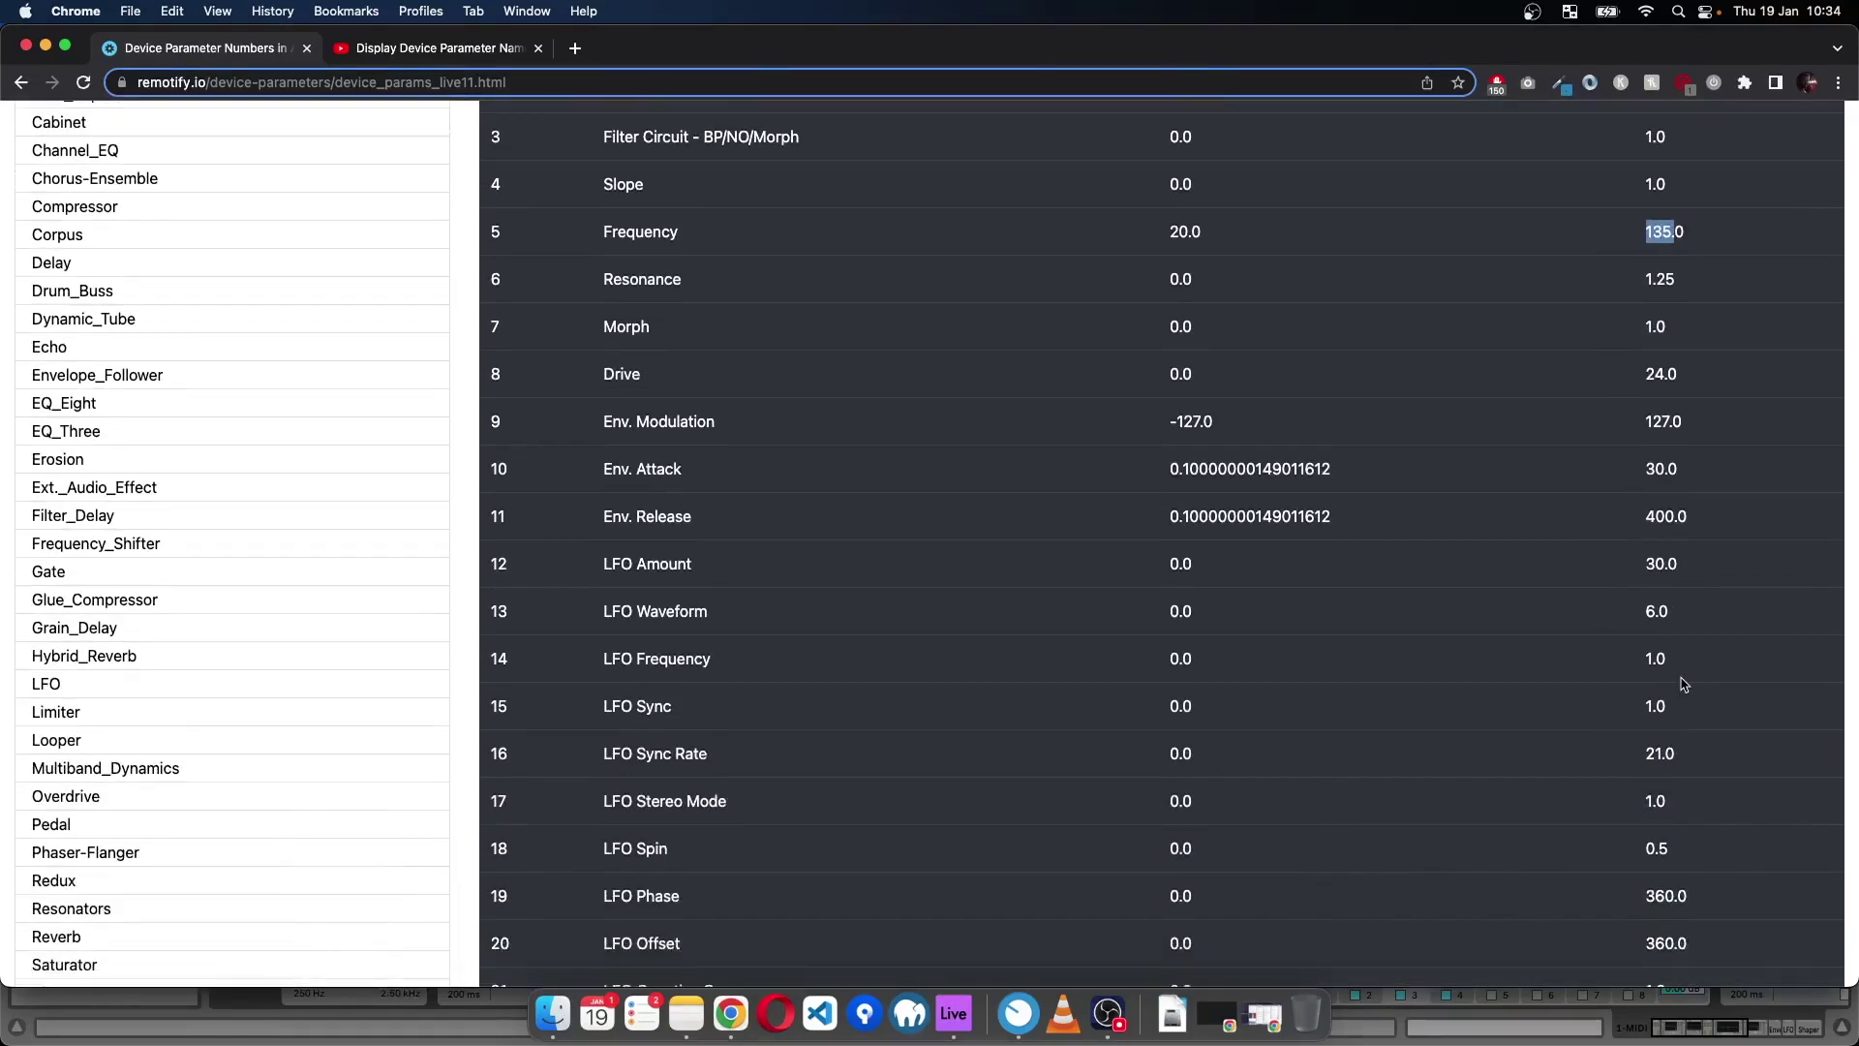
{"action": "left_click", "coordinate": [953, 1014]}
- Select EQ Three's GainLow knob, glance at Auto_Filter in Chrome, then bring up Control Surface Studio's Scripts list
{"action": "left_click", "coordinate": [309, 878]}
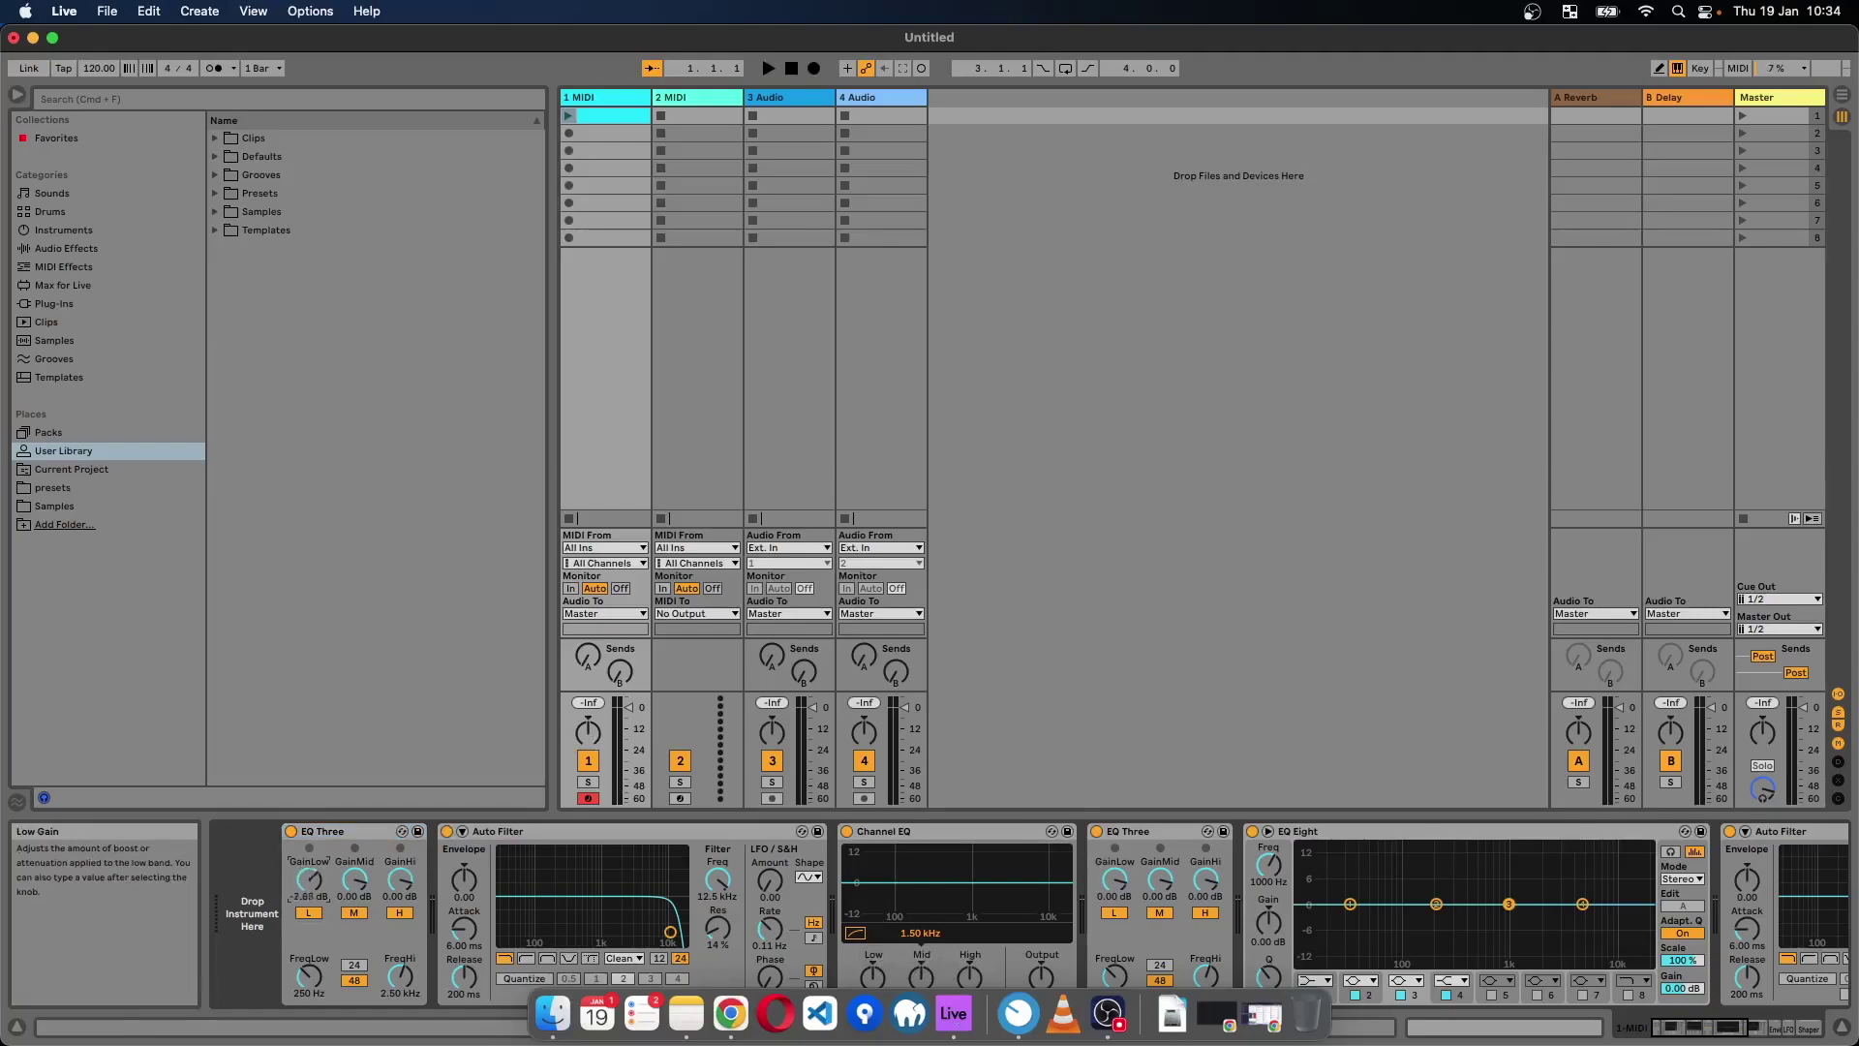
{"action": "key", "text": "super+Tab"}
{"action": "scroll", "coordinate": [719, 771], "scroll_direction": "down", "scroll_amount": 3}
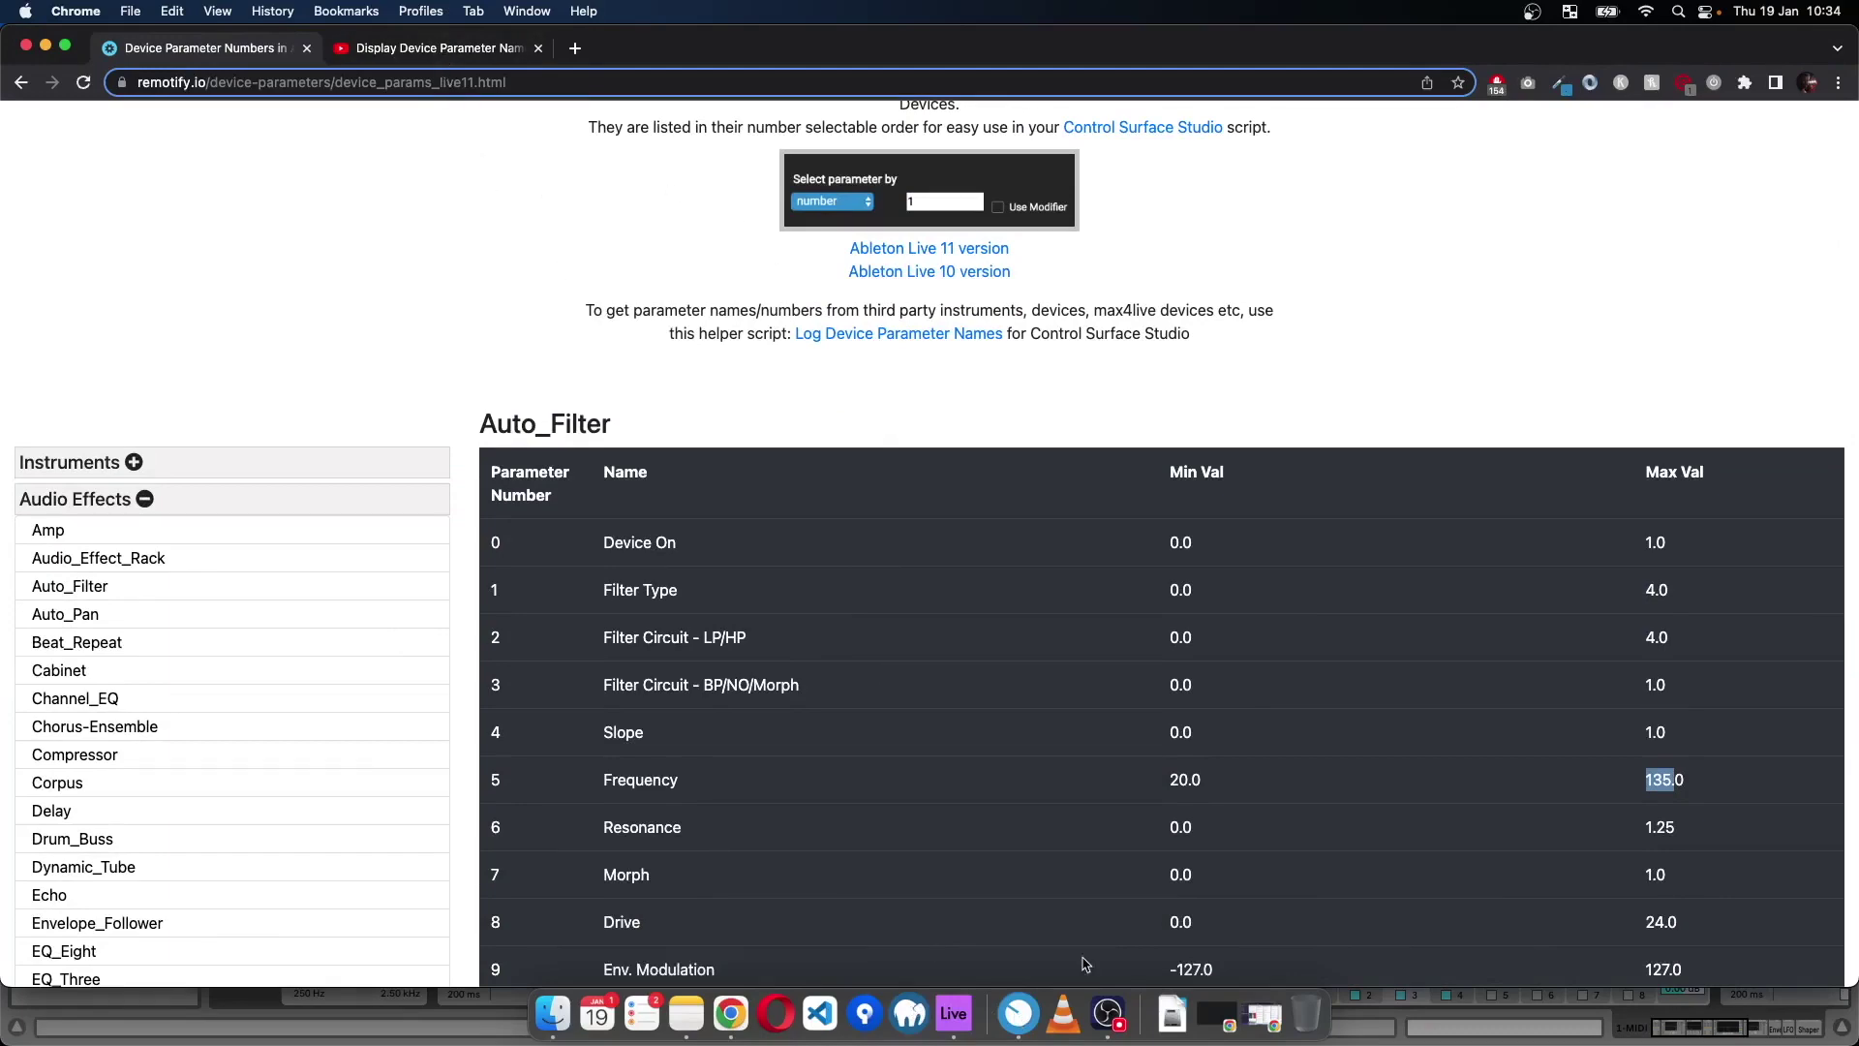
{"action": "left_click", "coordinate": [1019, 1014]}
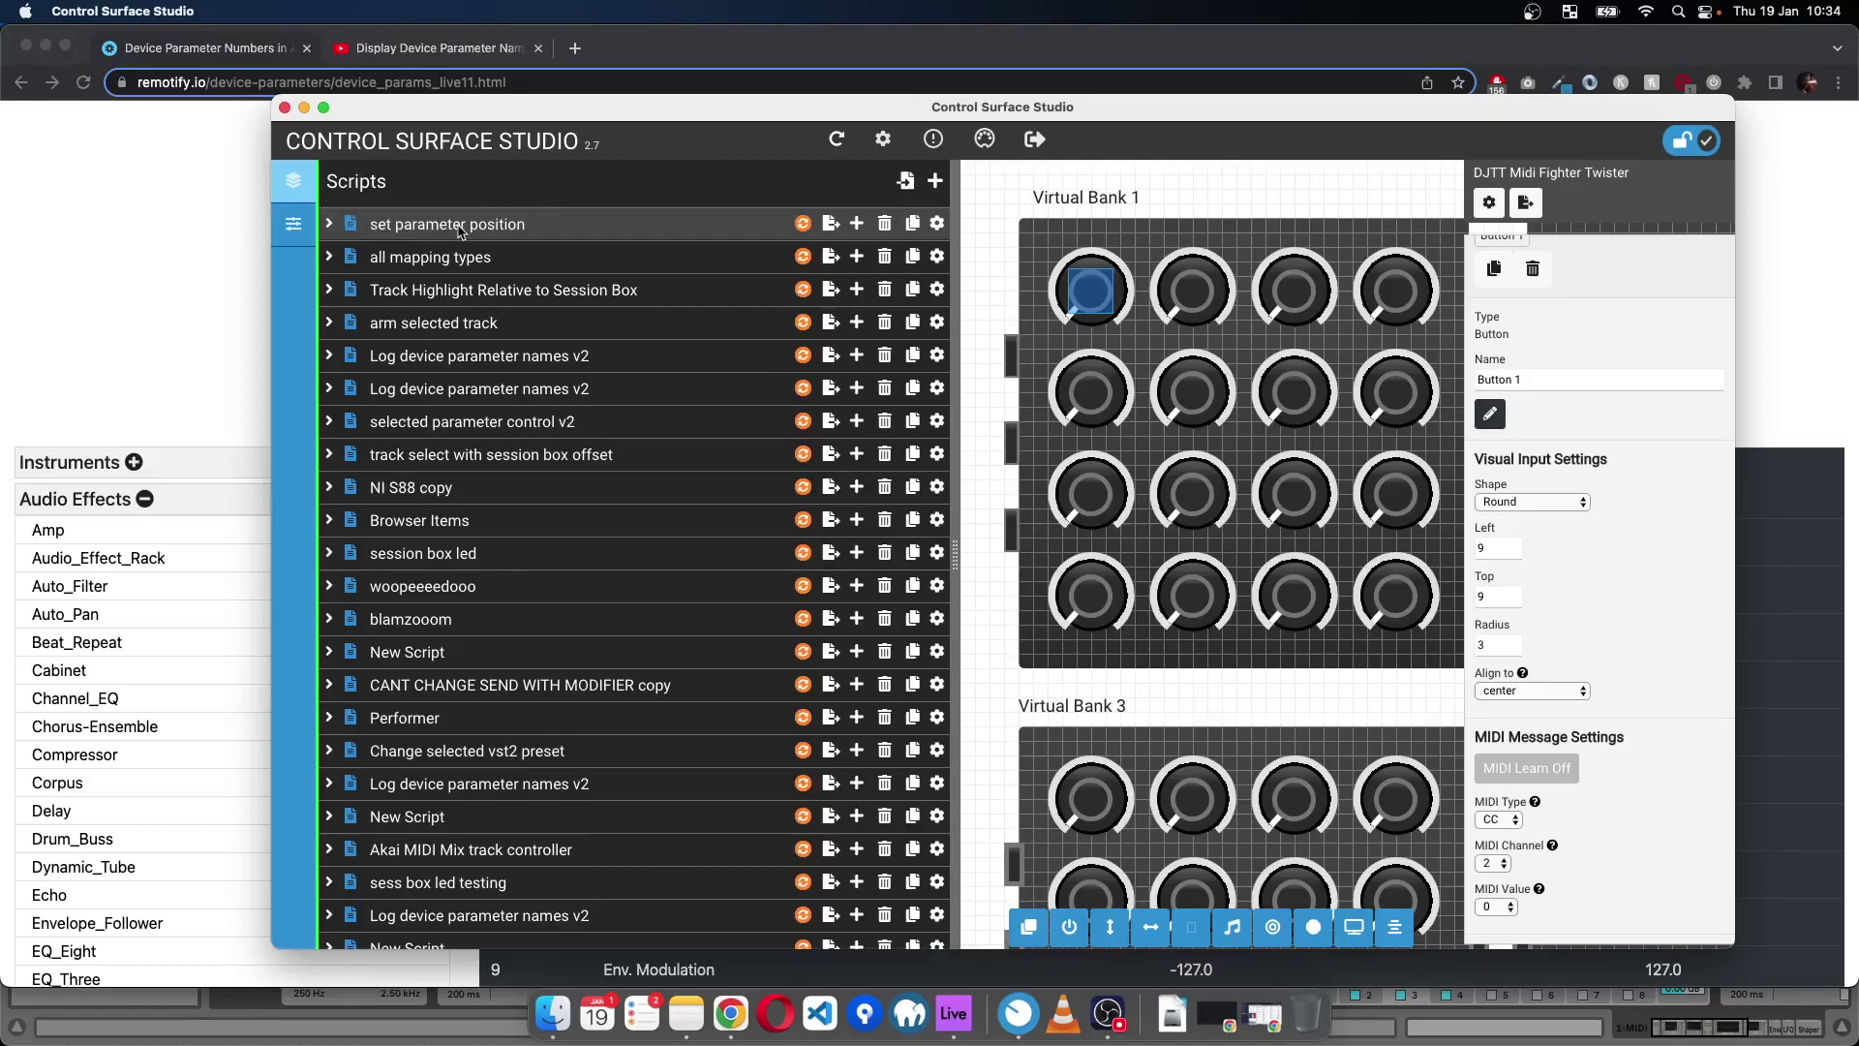
- Create Mode 1 under 'set parameter position' and give it a Track Selector 1 mapping of type 'selected'
{"action": "left_click", "coordinate": [857, 225]}
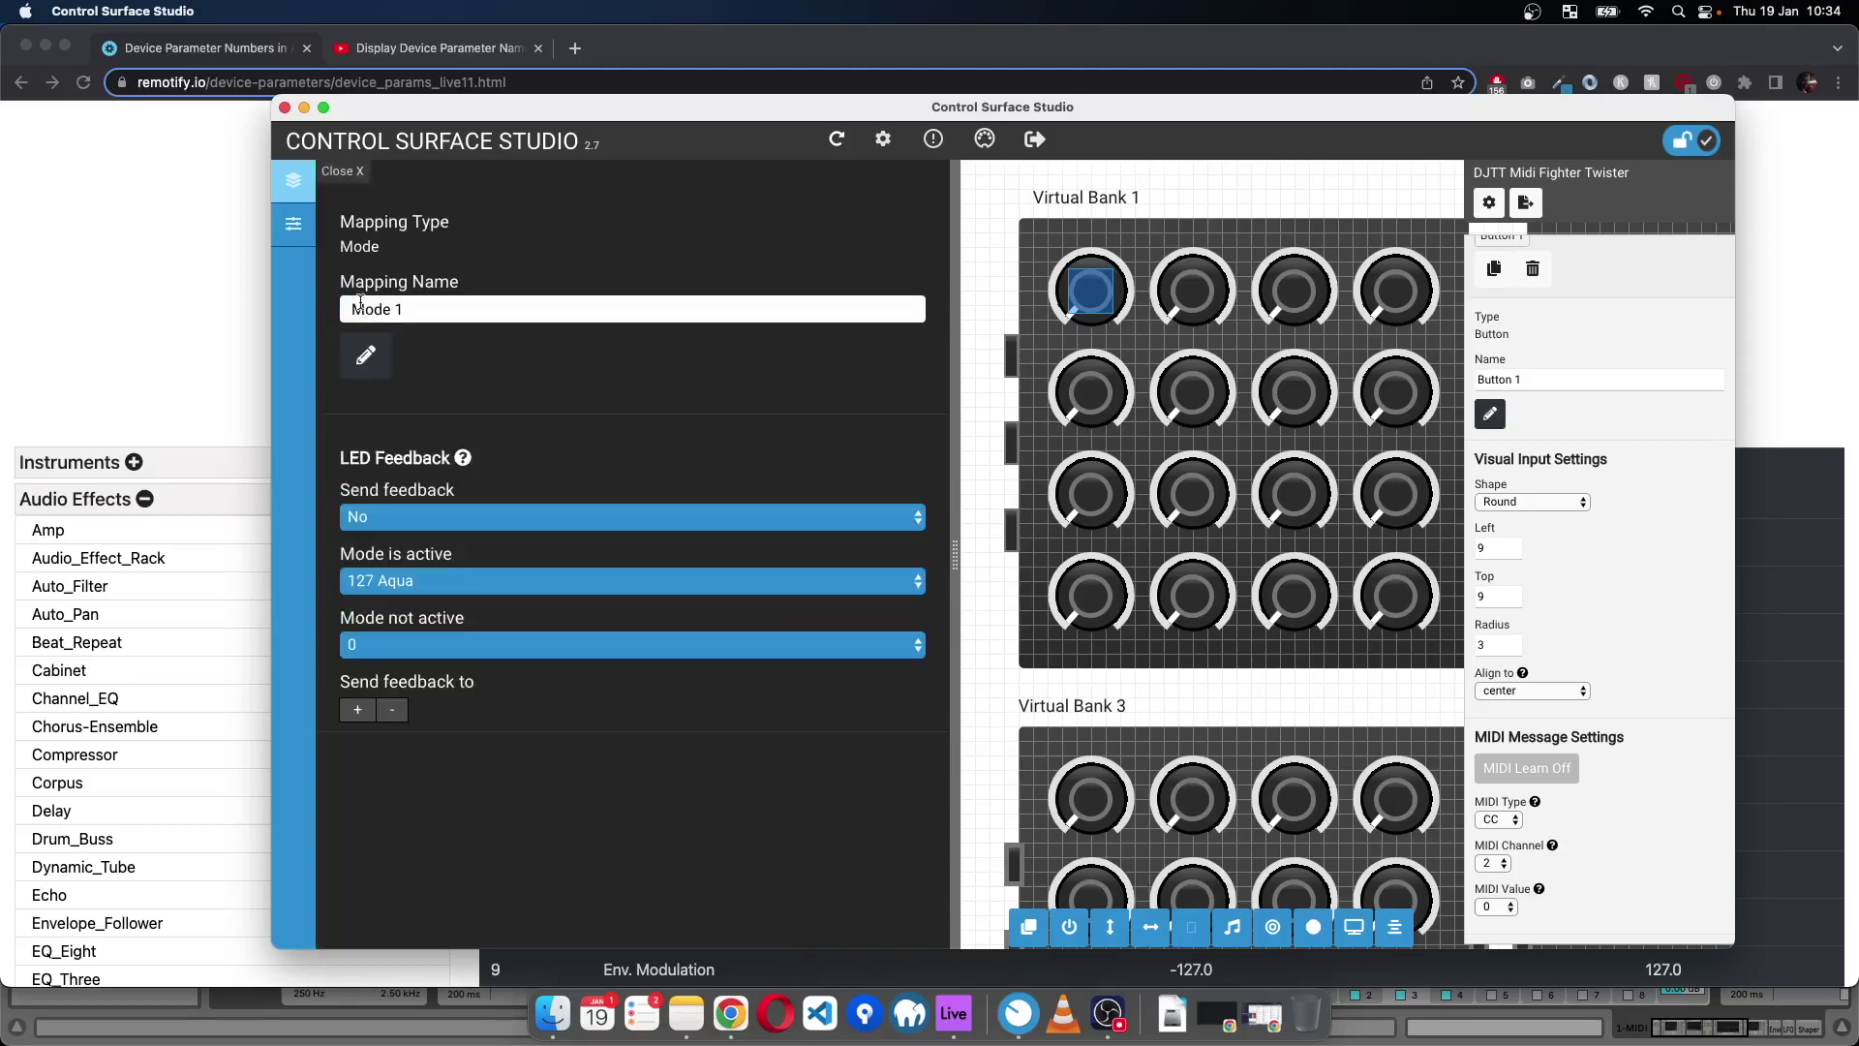
{"action": "left_click", "coordinate": [343, 171]}
{"action": "left_click", "coordinate": [858, 258]}
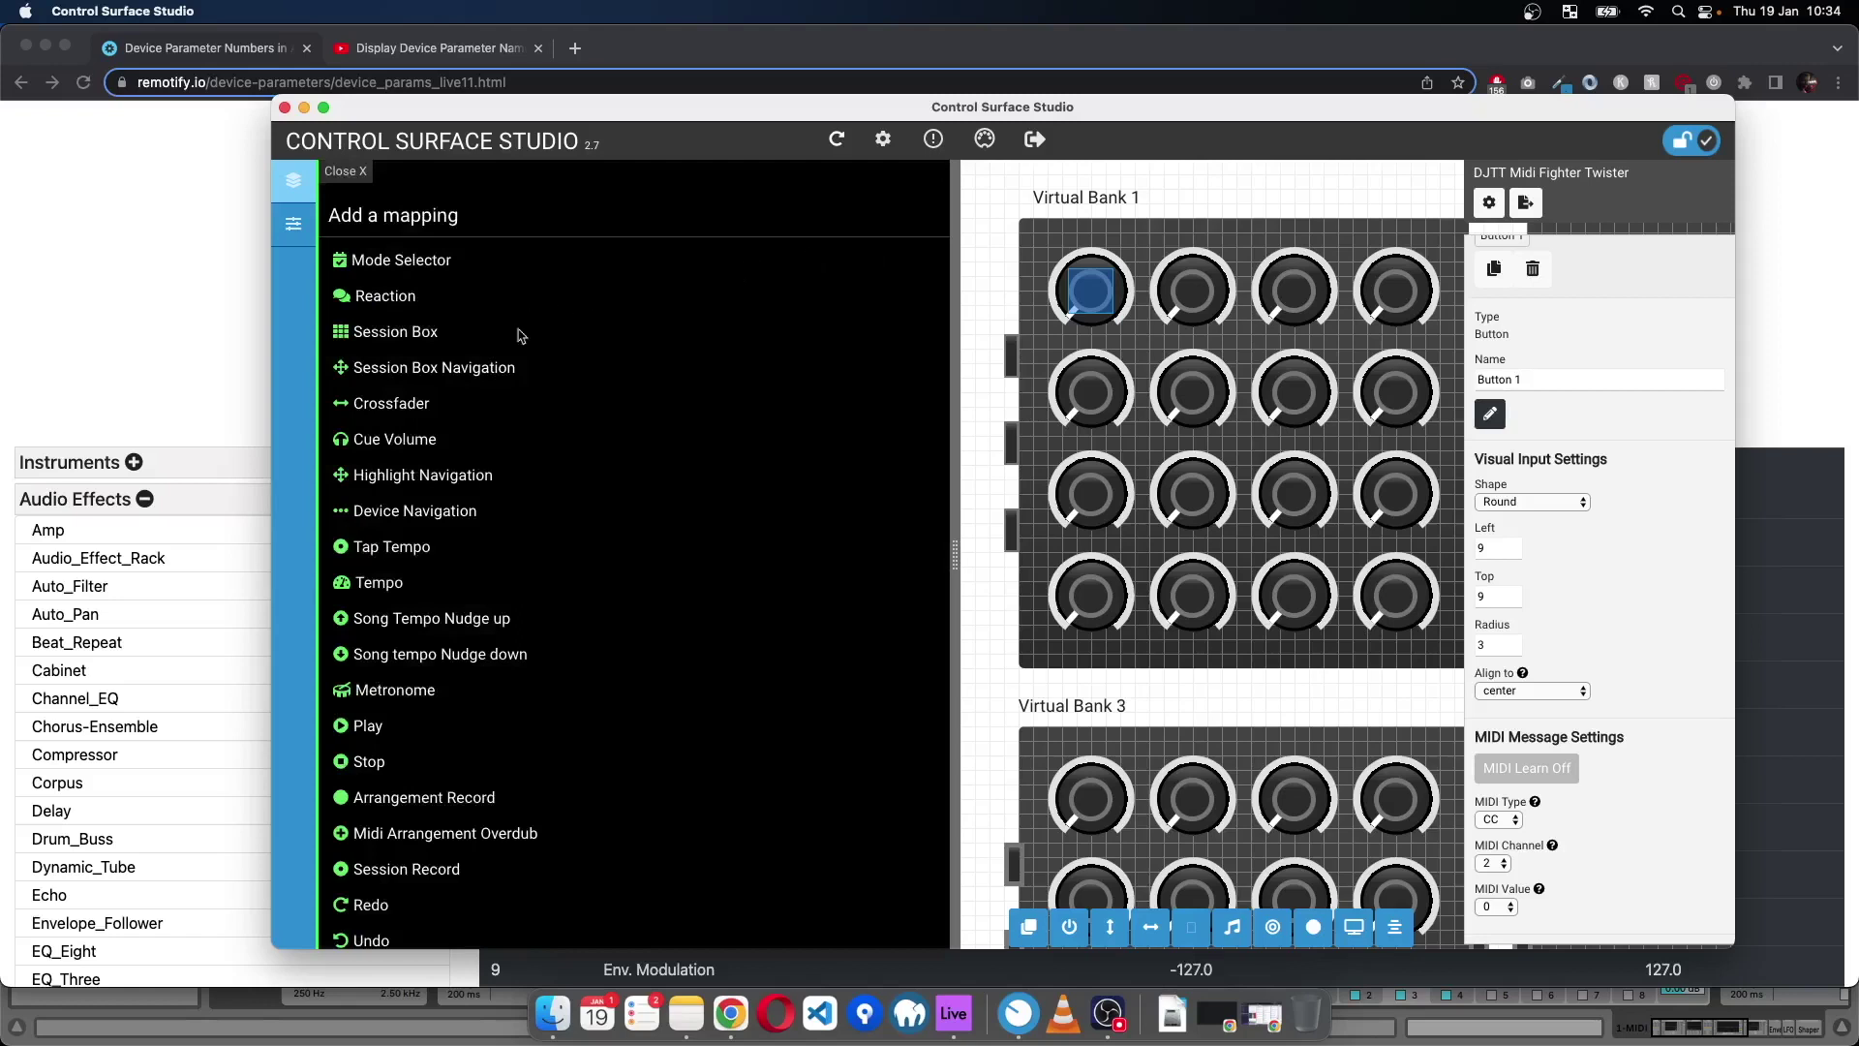
{"action": "scroll", "coordinate": [475, 401], "scroll_direction": "down", "scroll_amount": 3}
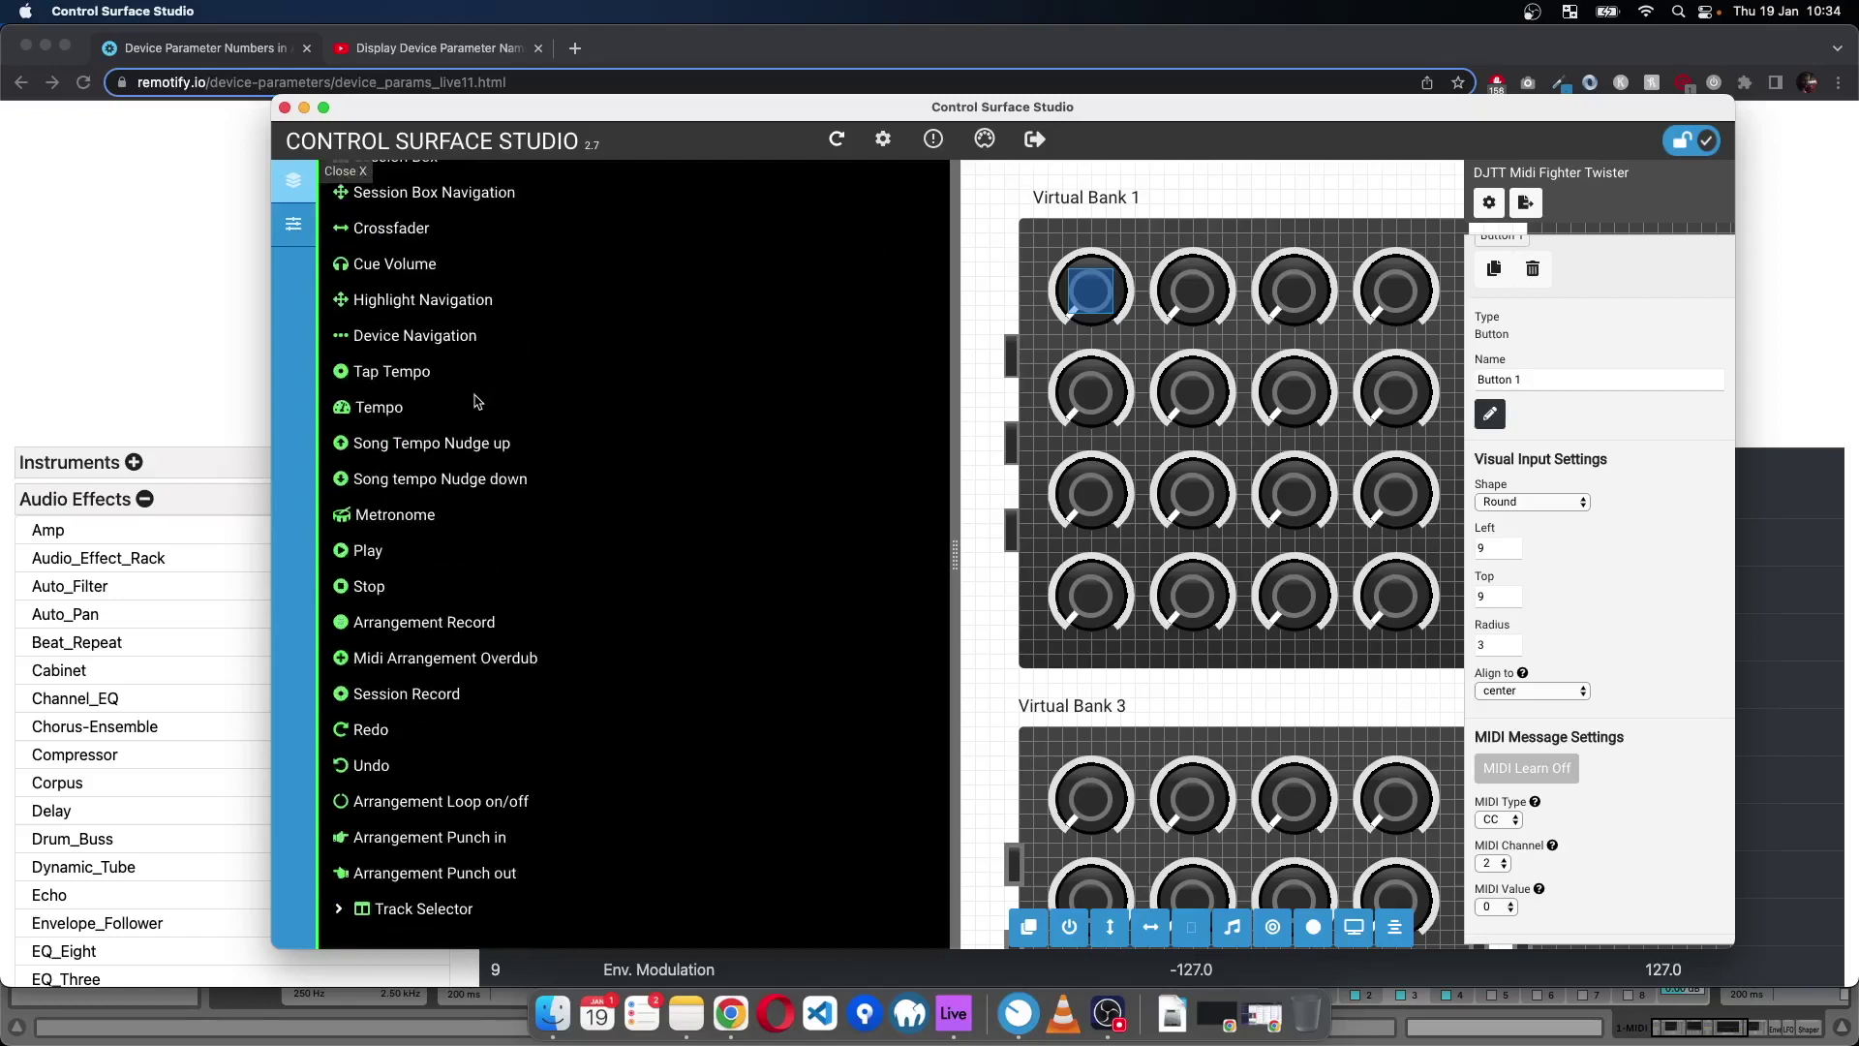
{"action": "left_click", "coordinate": [401, 910]}
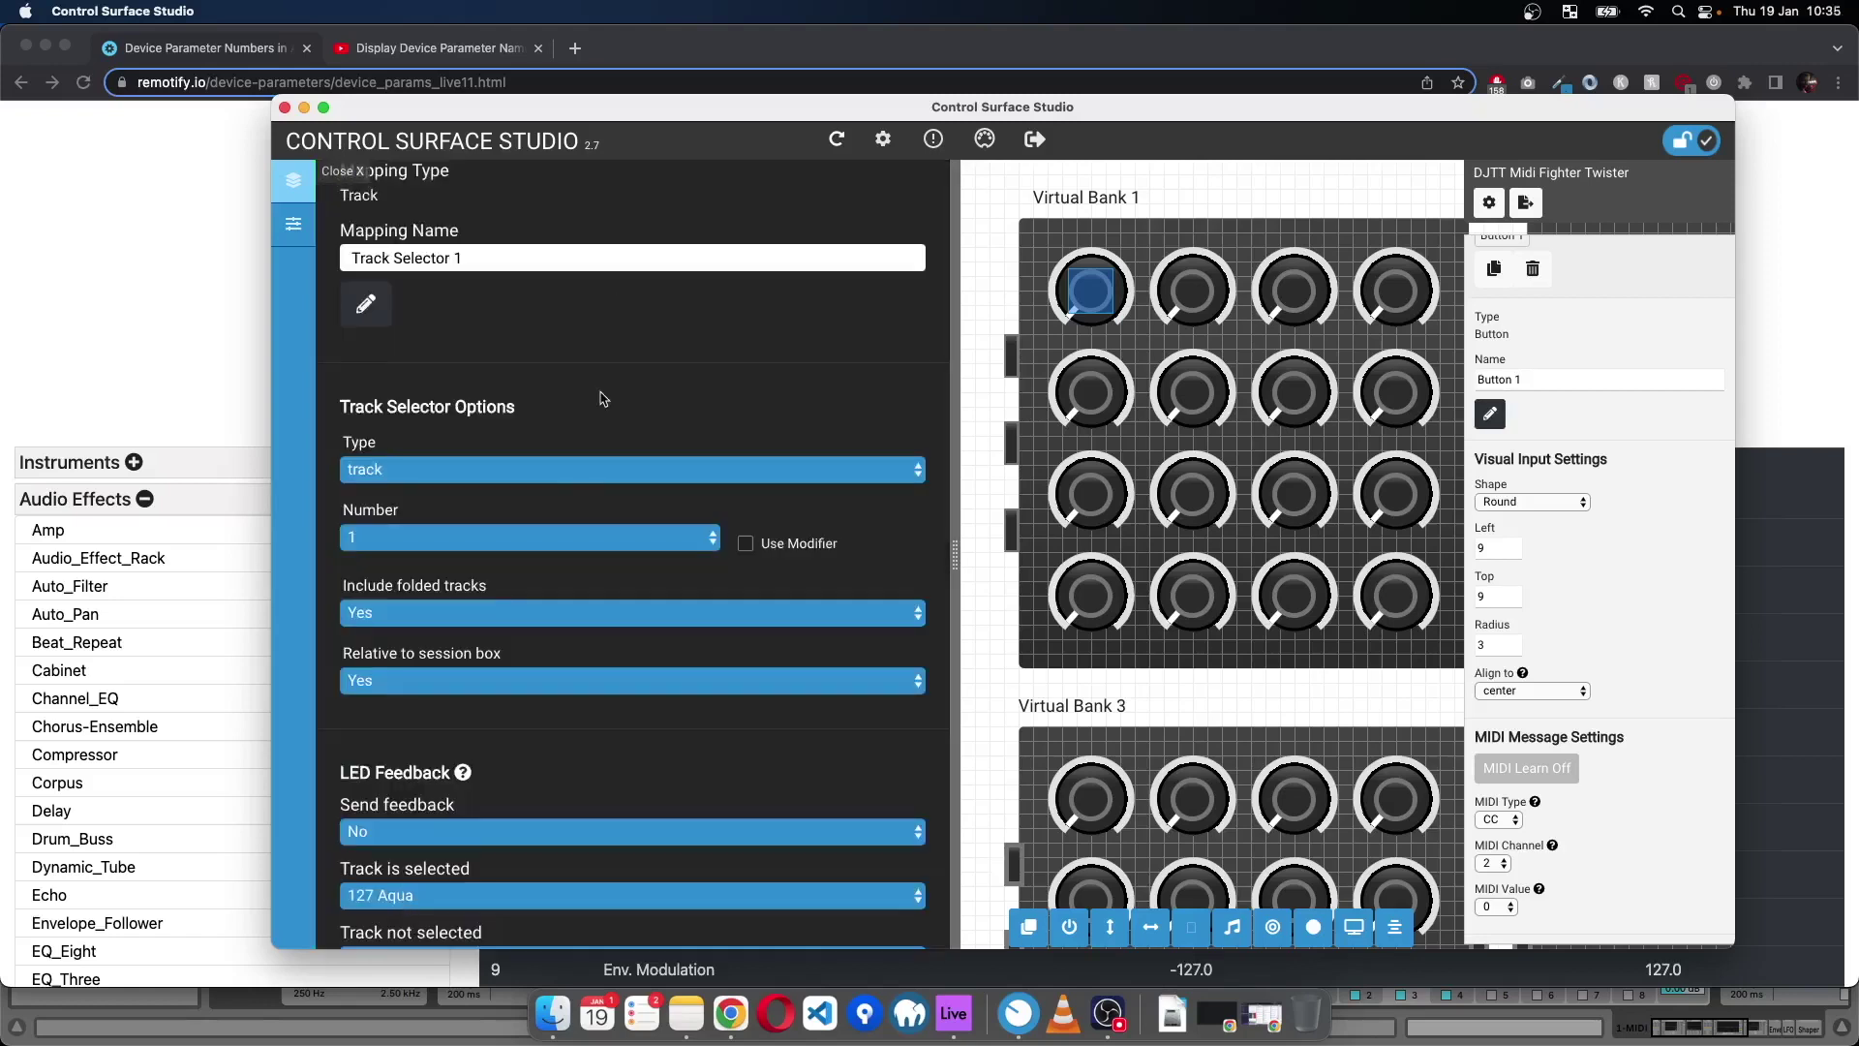
{"action": "left_click", "coordinate": [870, 473]}
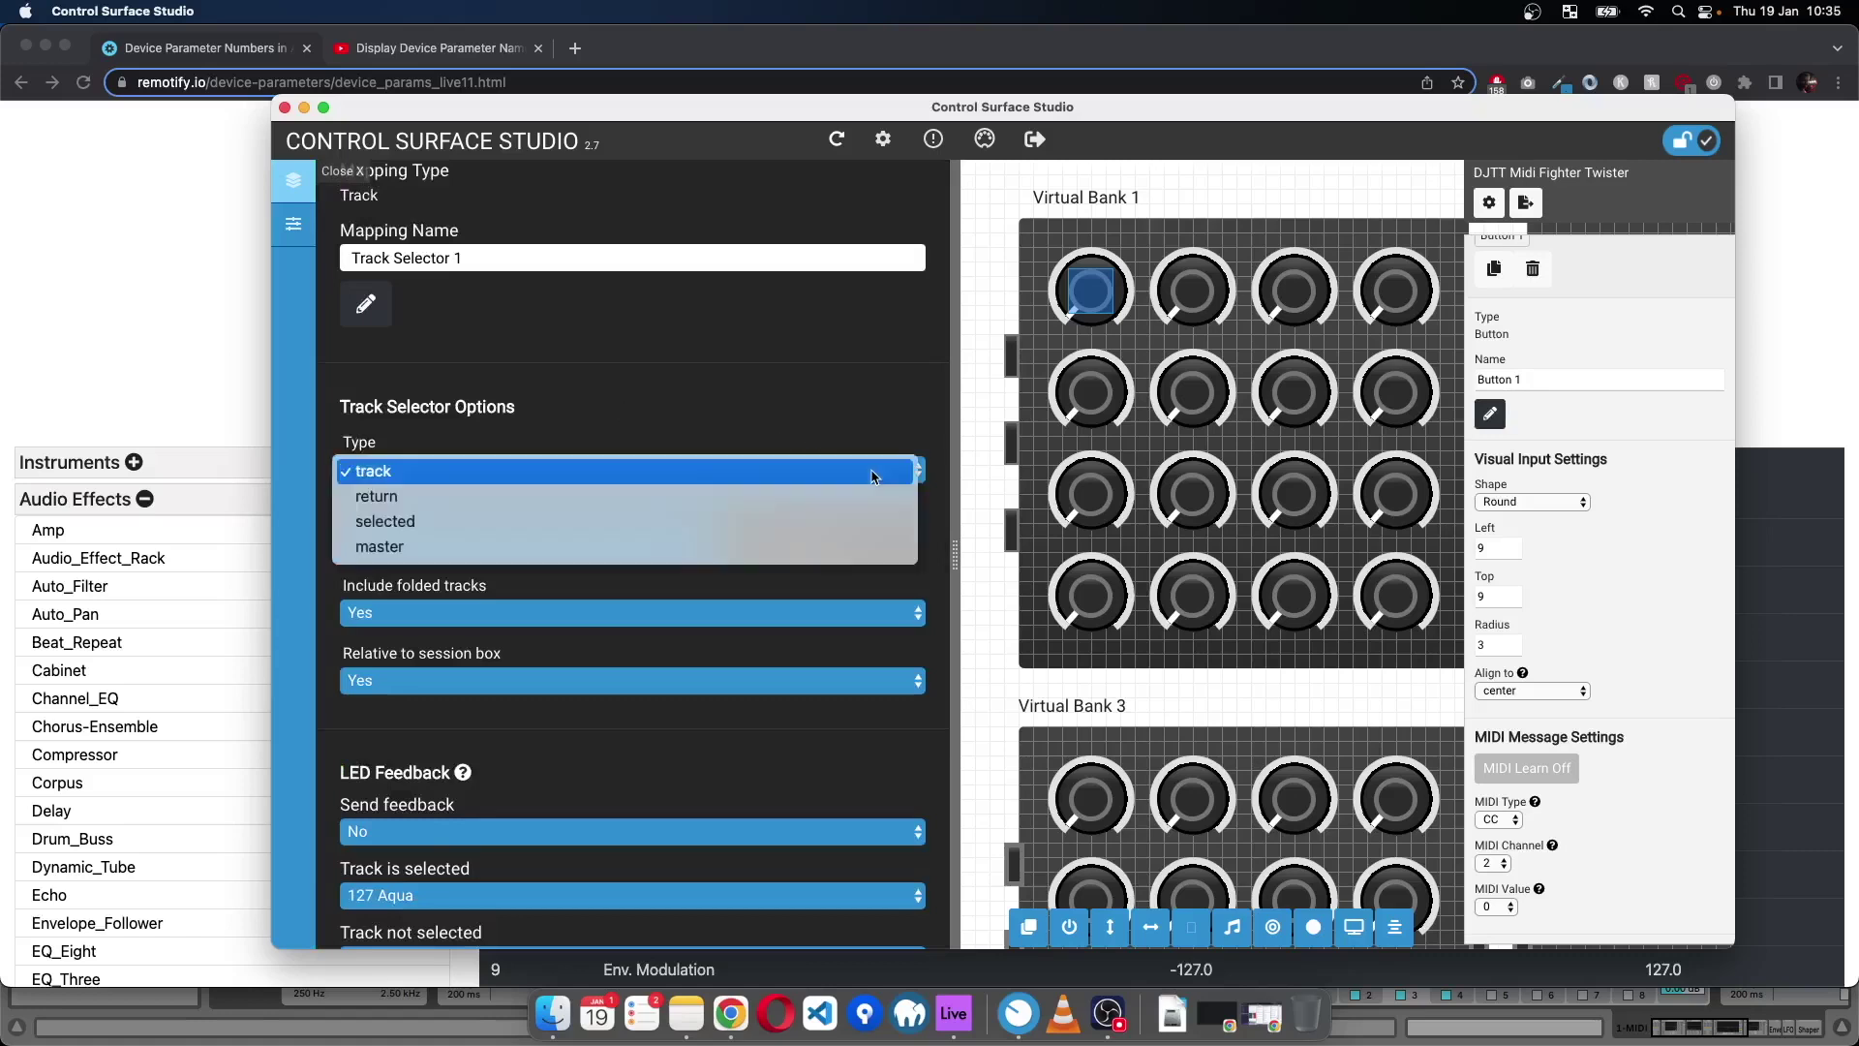
{"action": "left_click", "coordinate": [731, 520]}
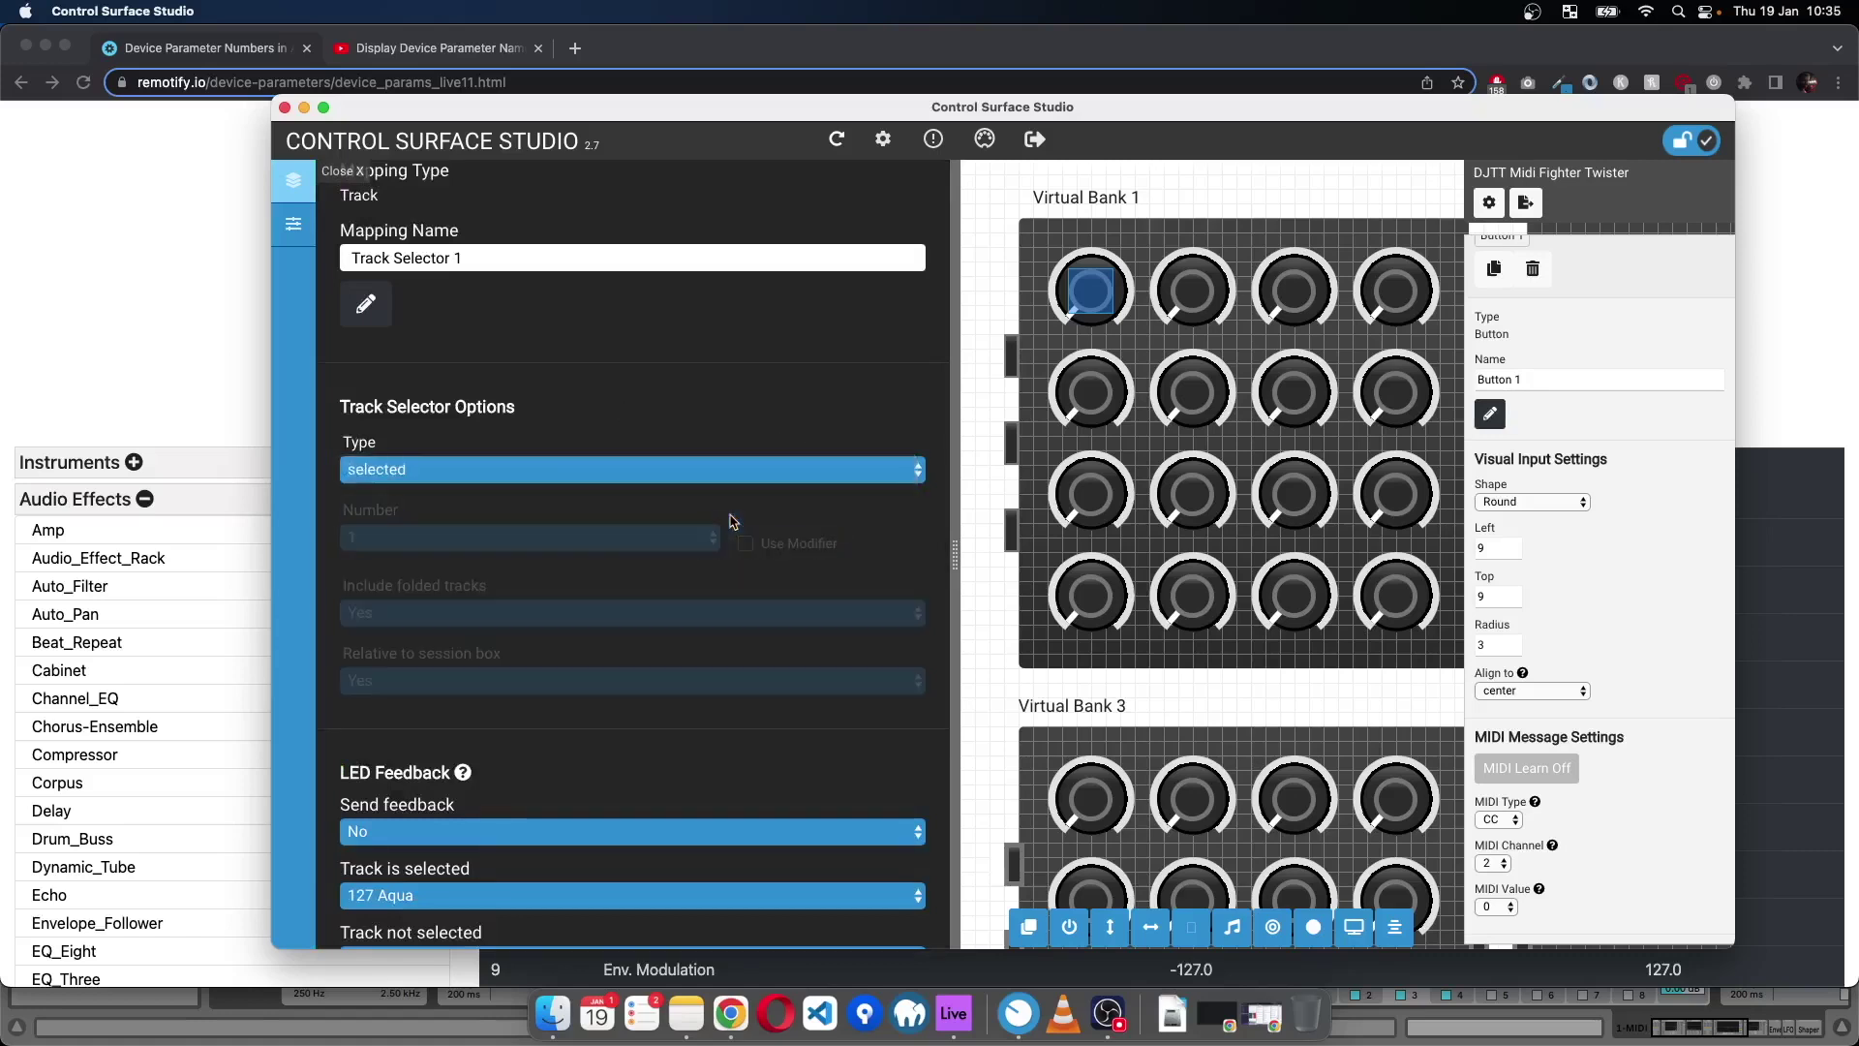
{"action": "left_click", "coordinate": [336, 171]}
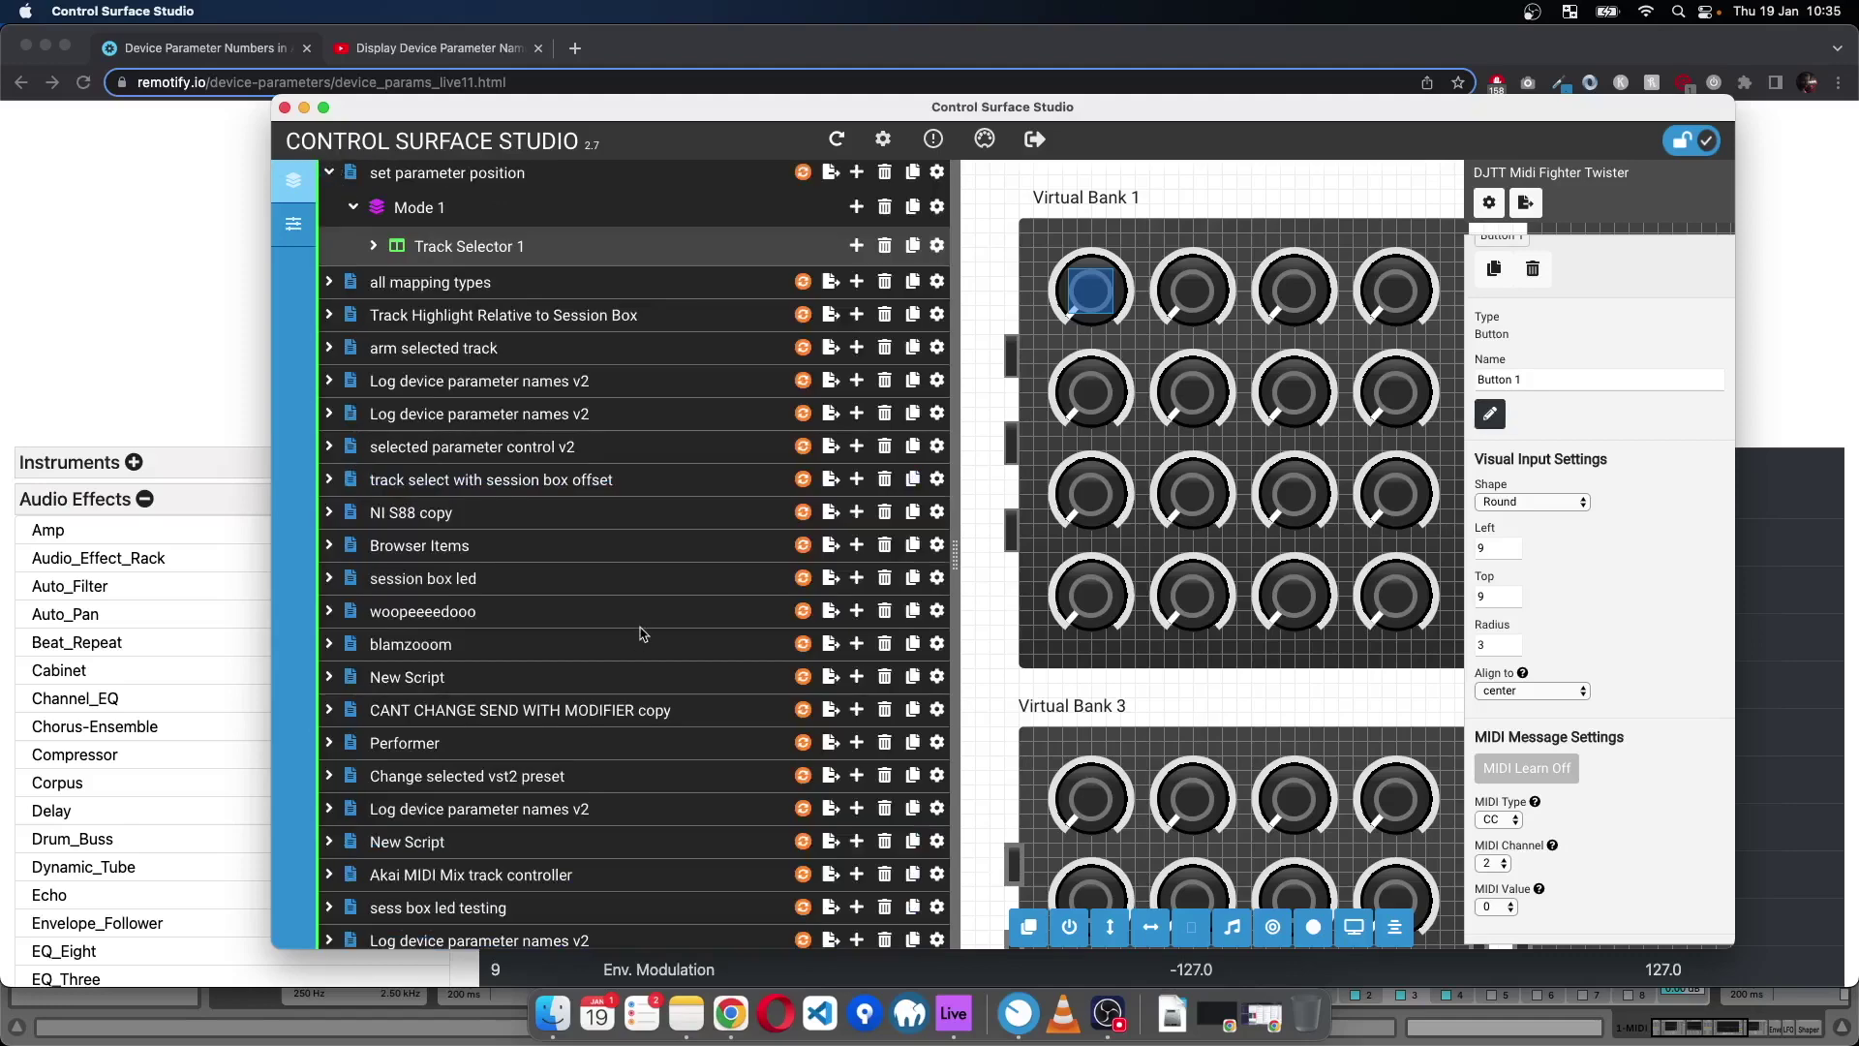
- Add a Device Selector under Track Selector 1 with Select Device set to 'selected'
{"action": "left_click_drag", "start_coordinate": [612, 783], "coordinate": [658, 469]}
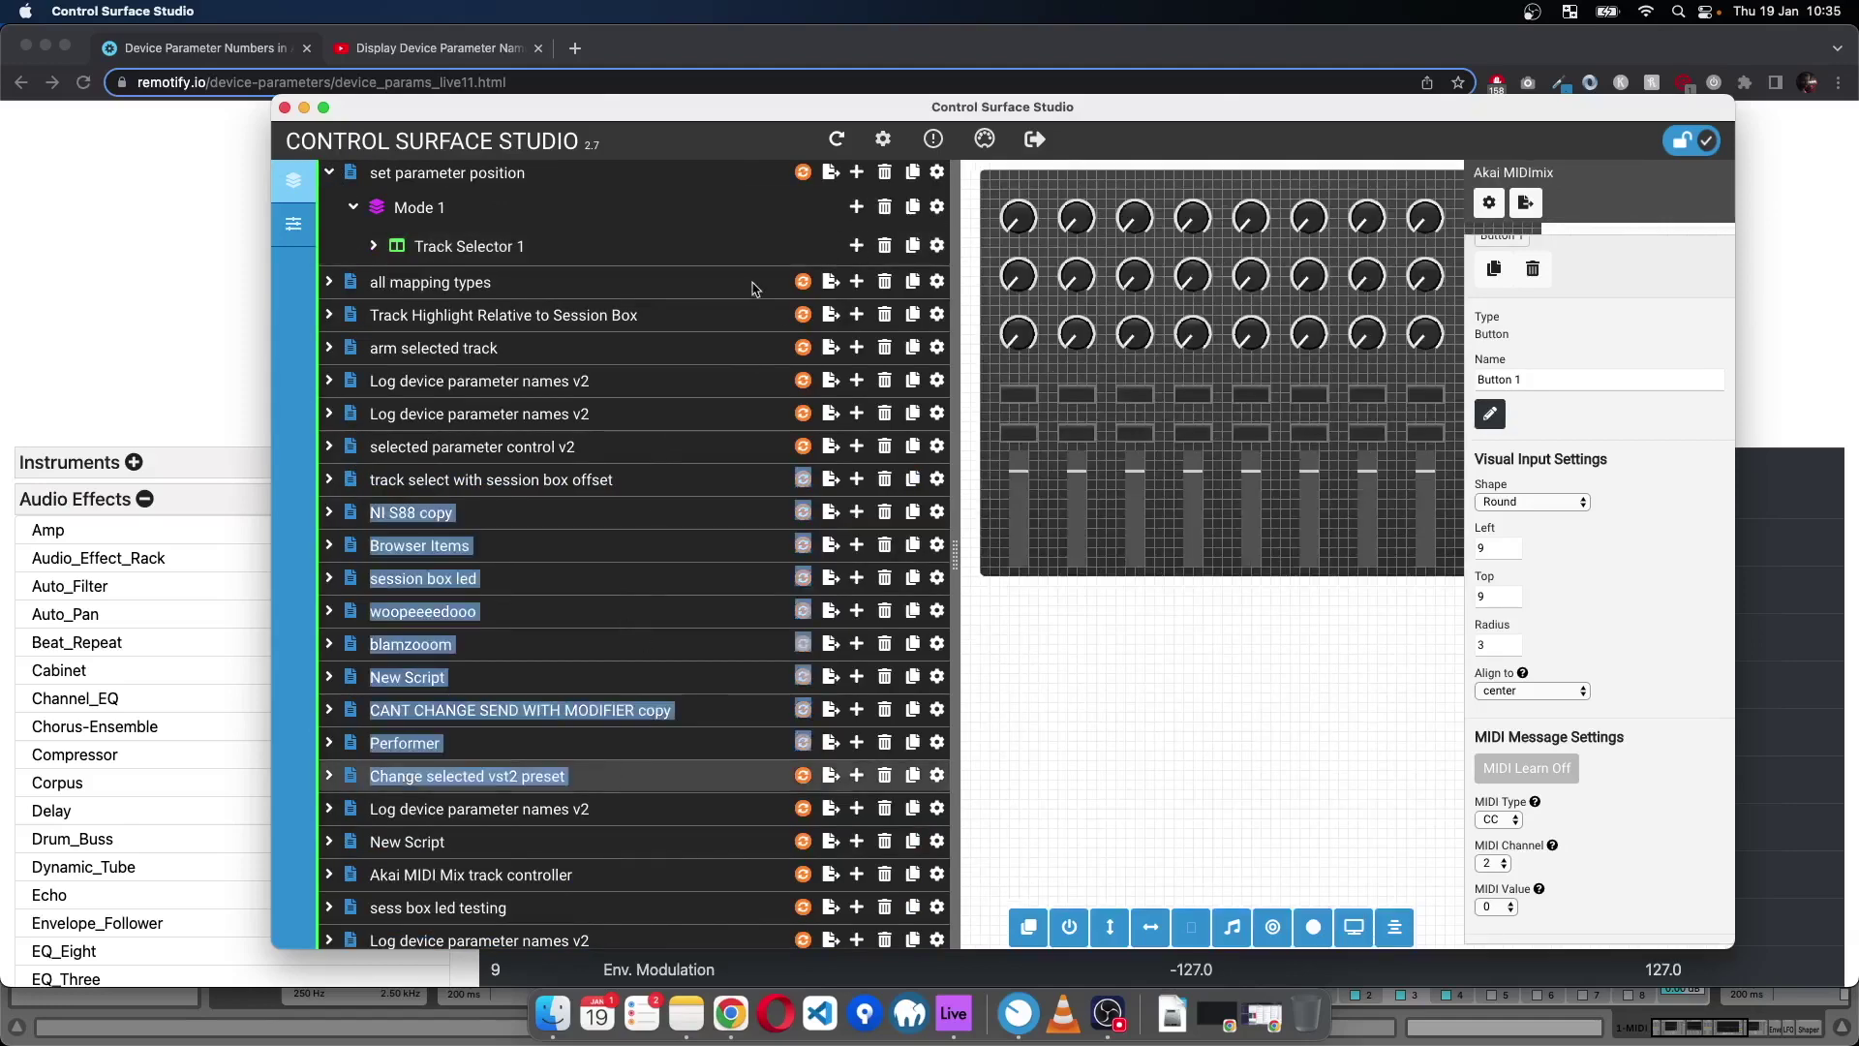
{"action": "left_click", "coordinate": [761, 246]}
{"action": "left_click", "coordinate": [857, 248]}
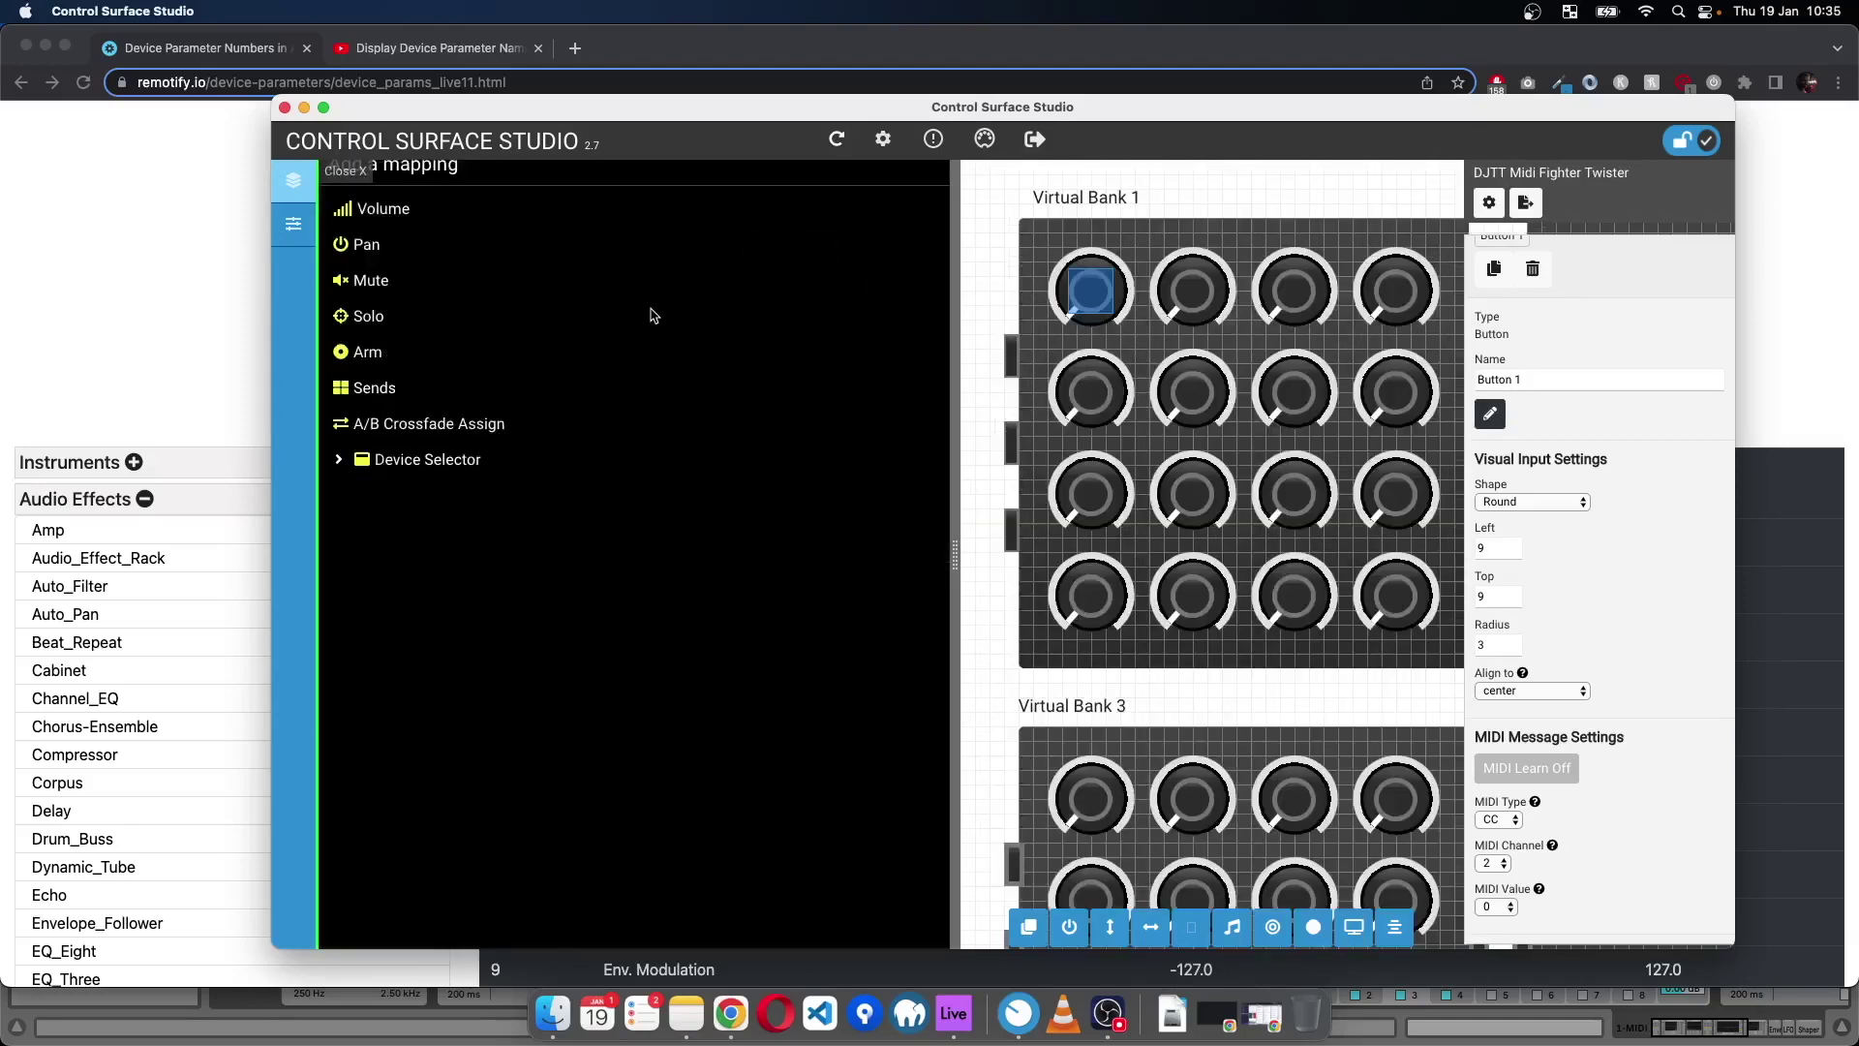
{"action": "left_click", "coordinate": [419, 461]}
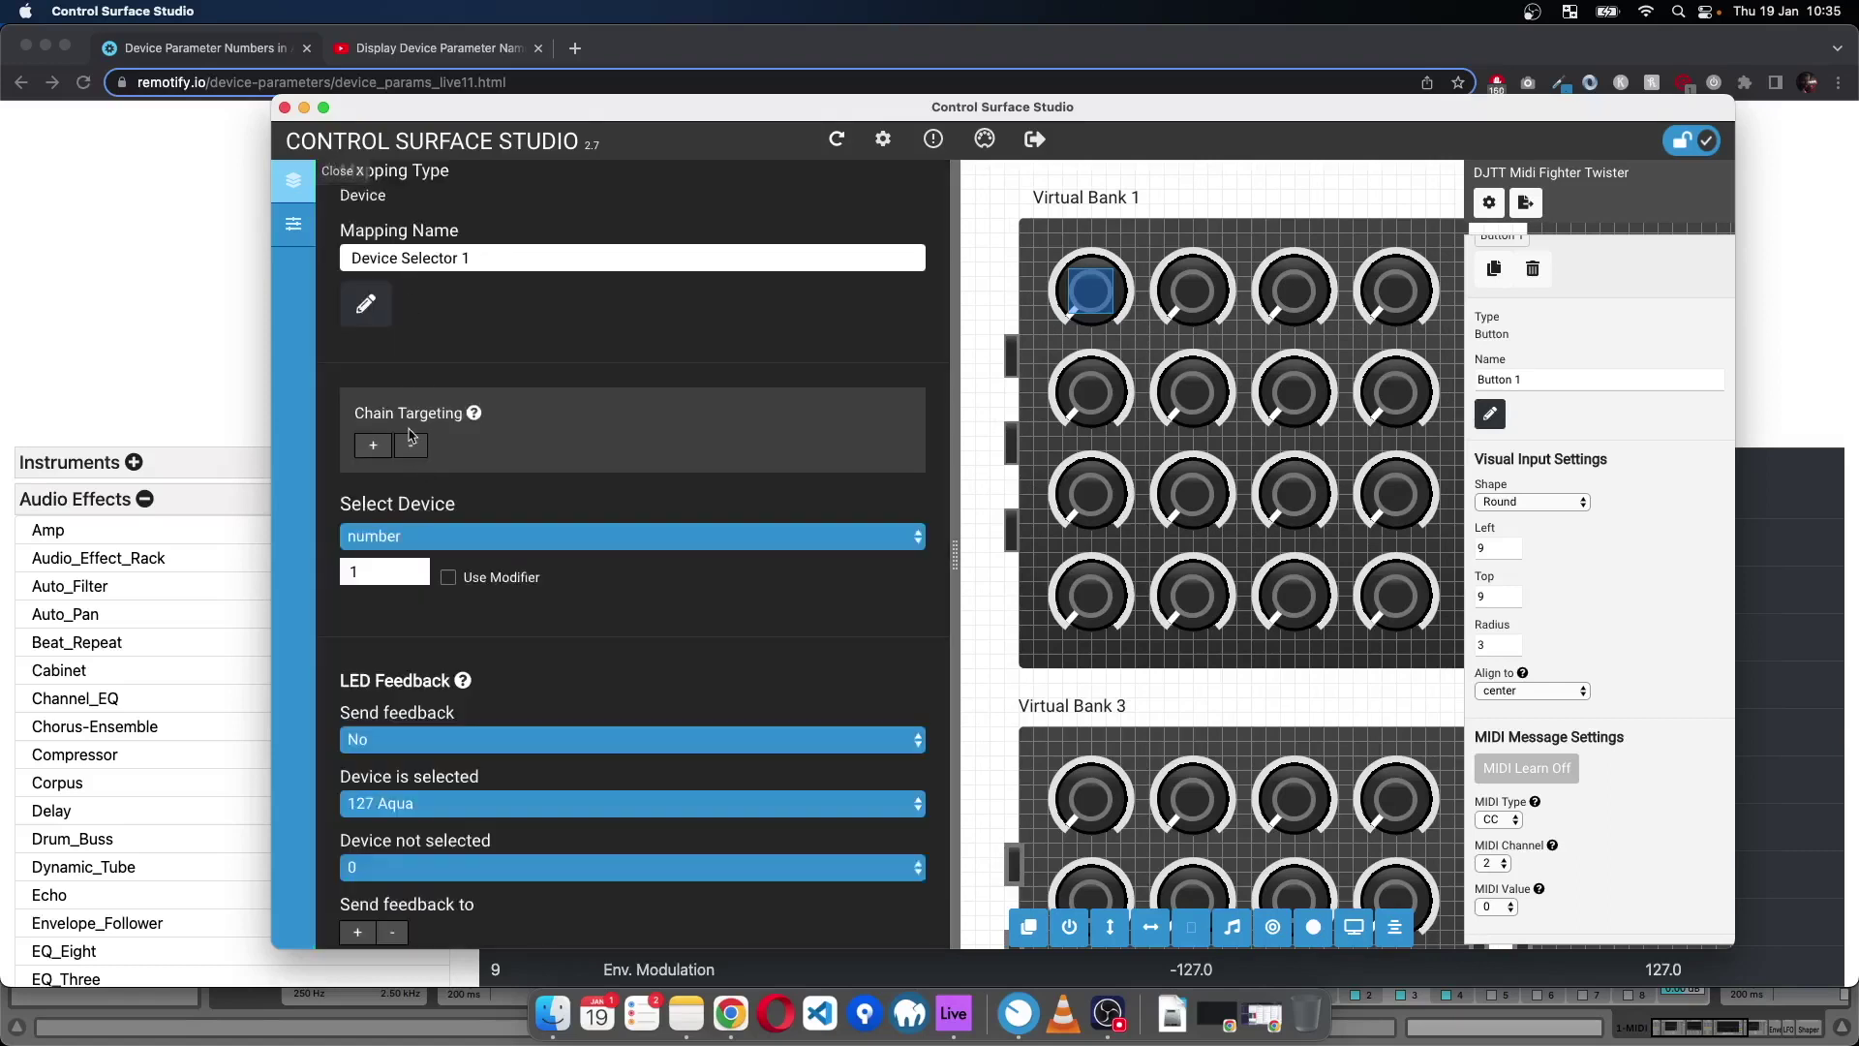
{"action": "left_click", "coordinate": [531, 548]}
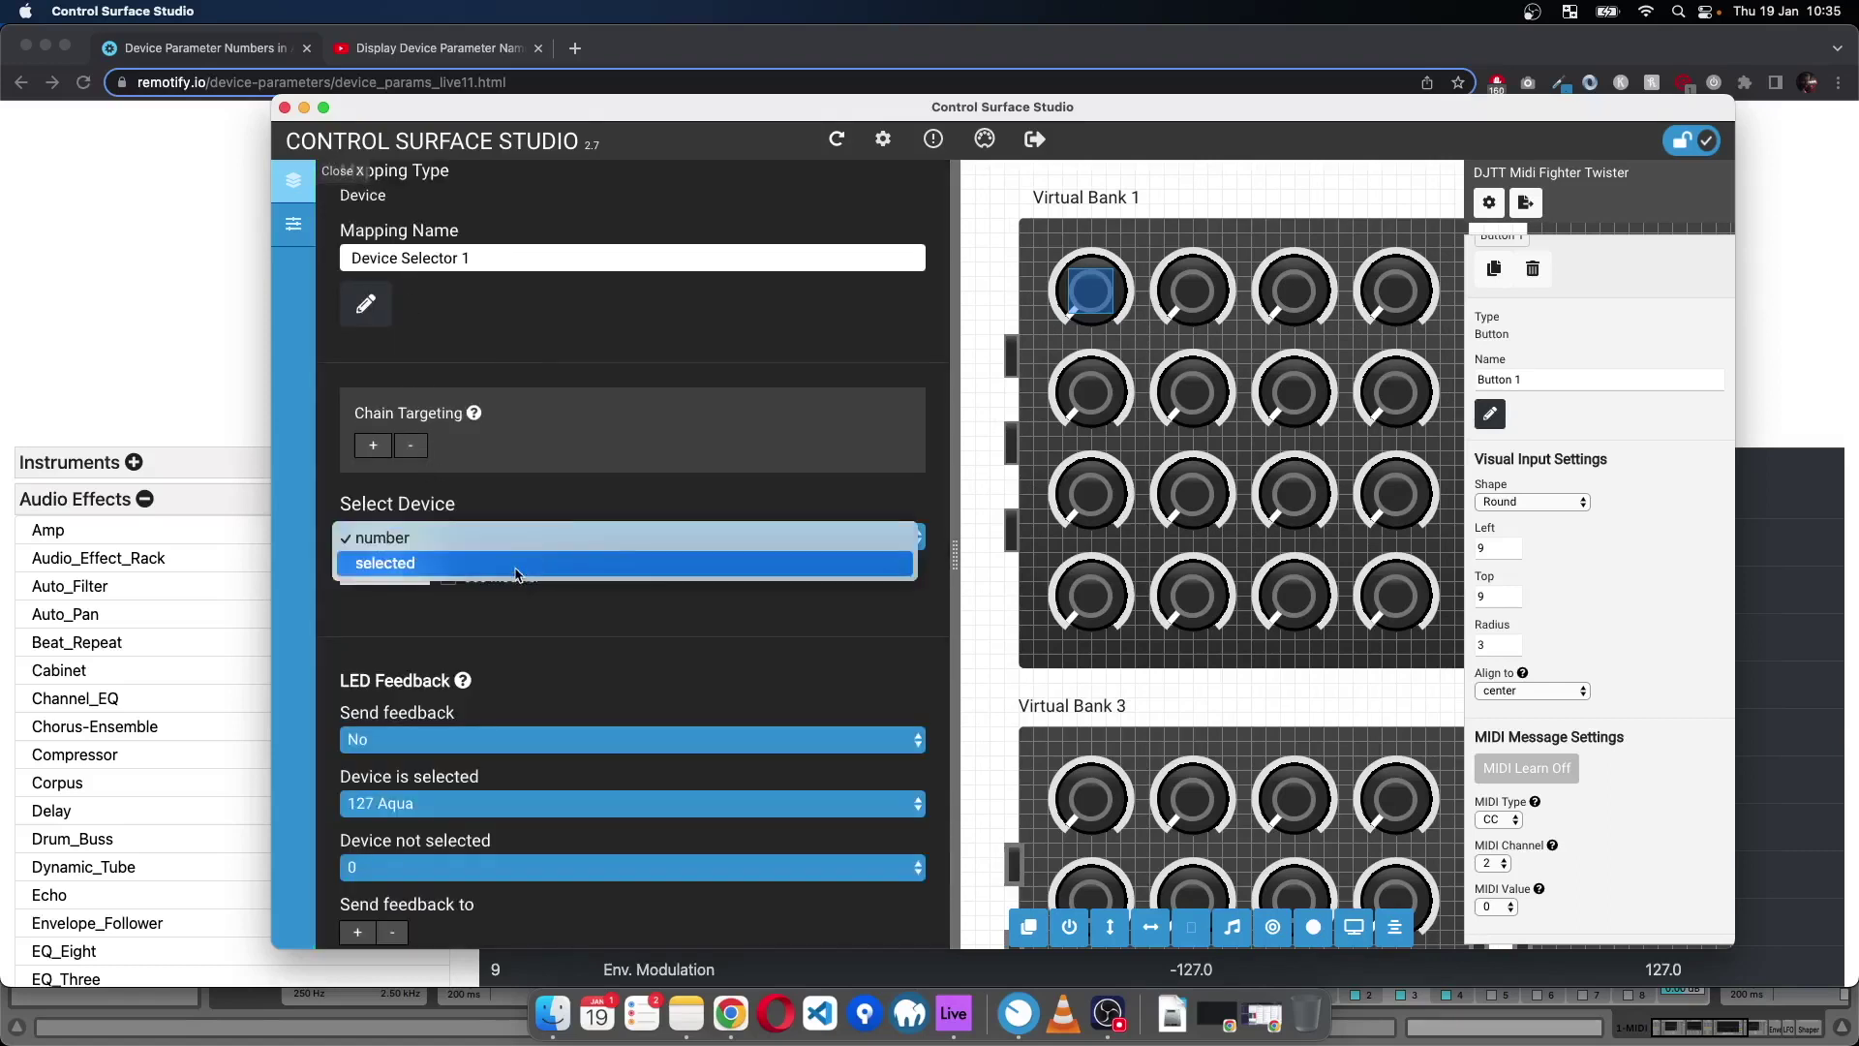
{"action": "left_click", "coordinate": [515, 565]}
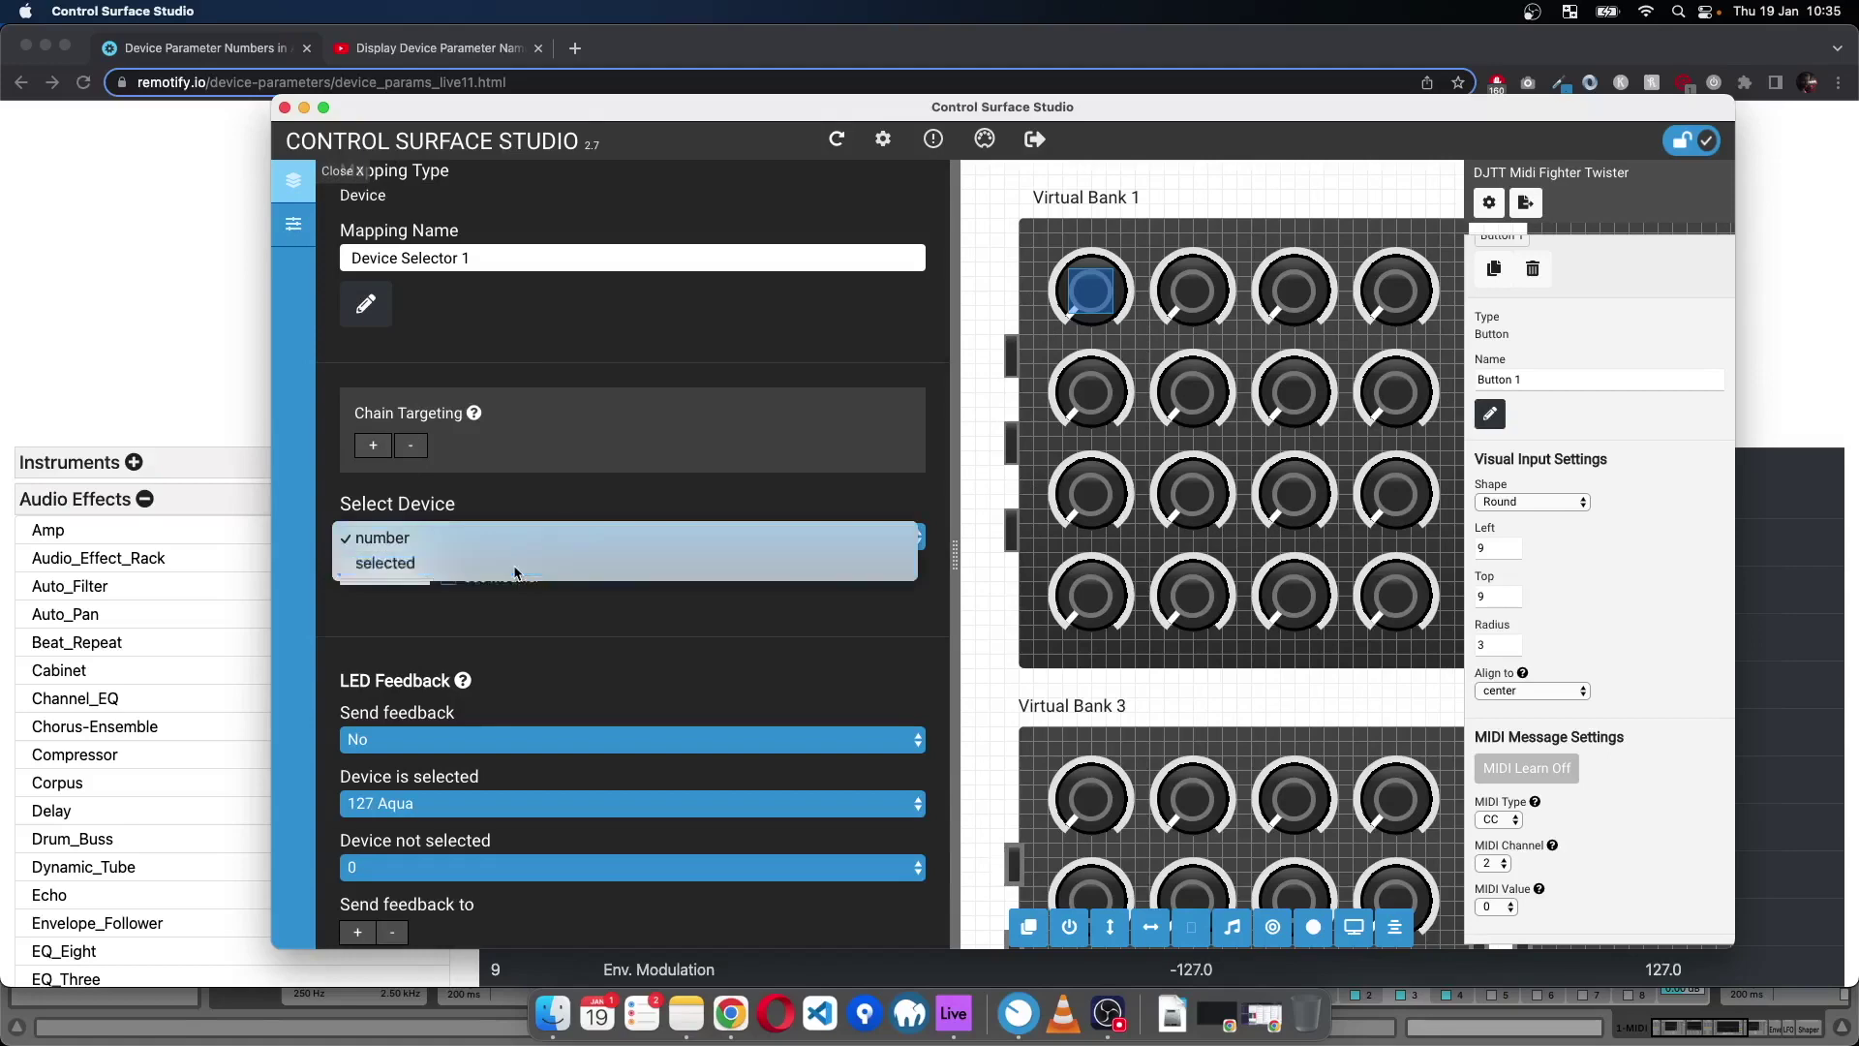
{"action": "left_click", "coordinate": [339, 173]}
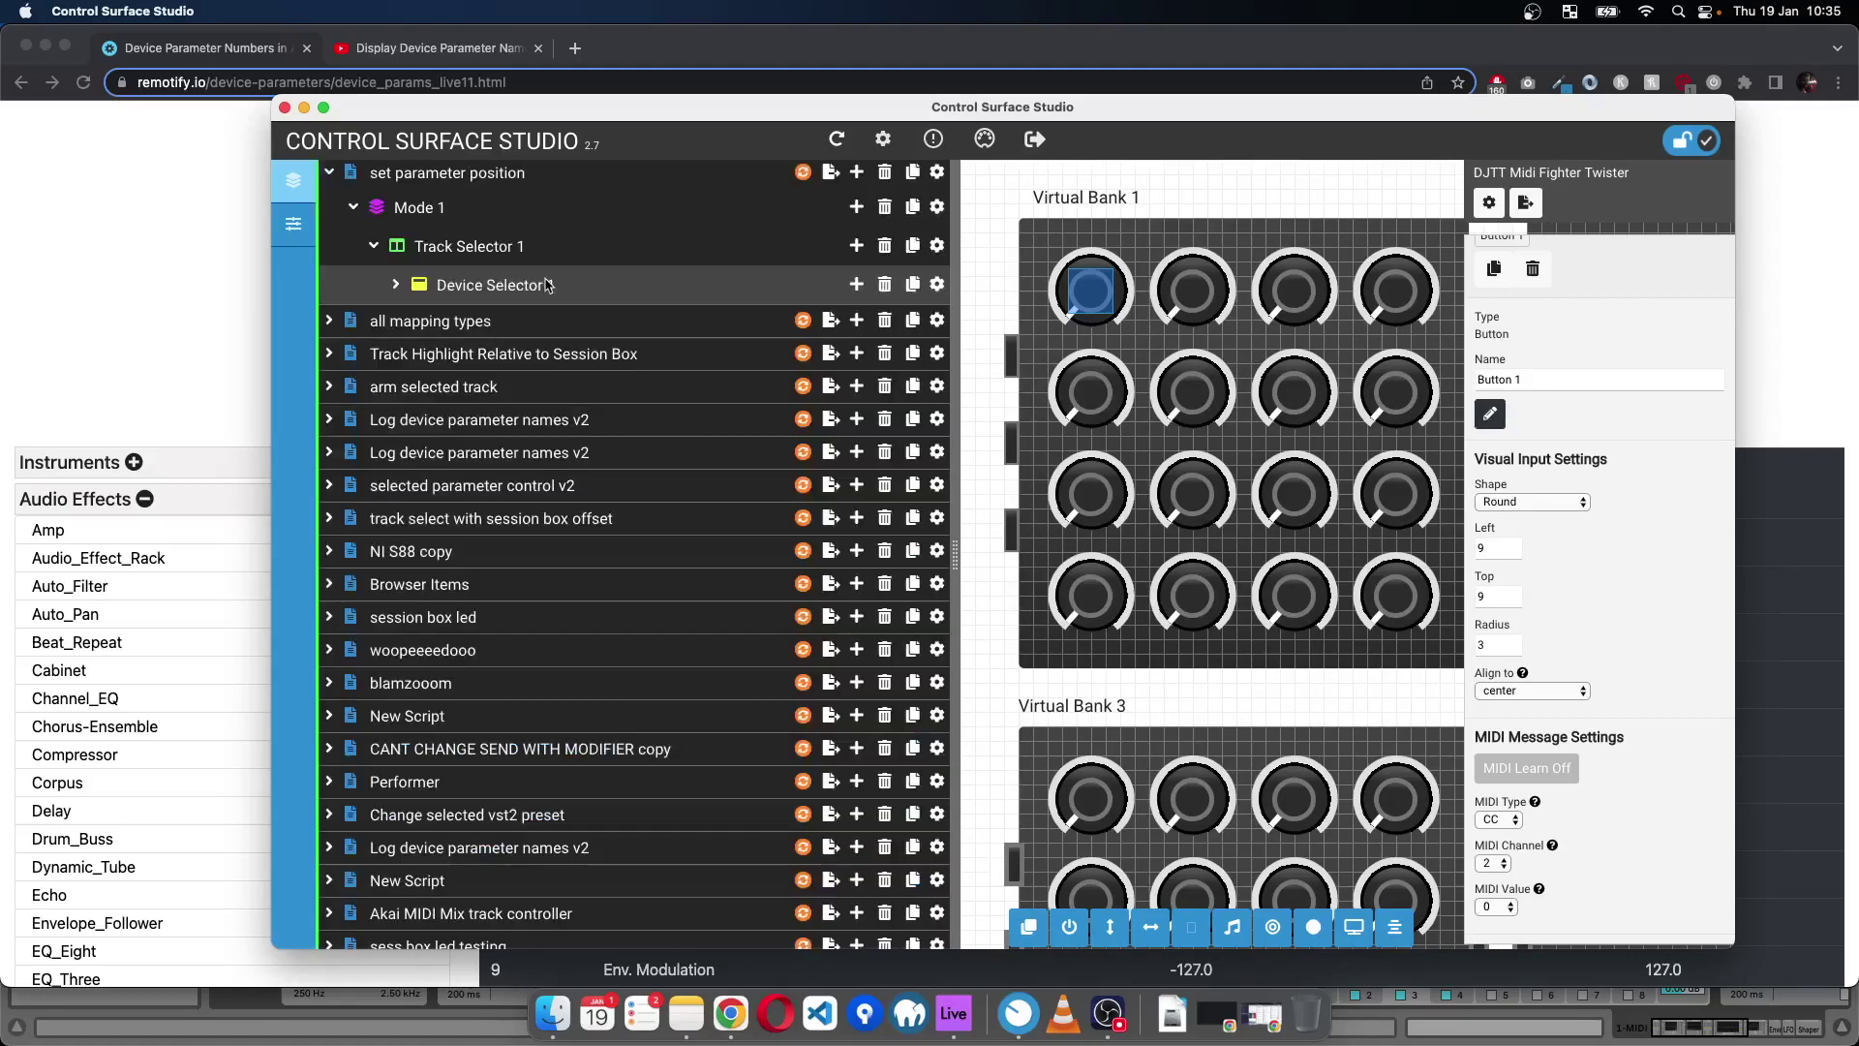
- Add a Parameter Bank with one parameter inside Device Selector 1
{"action": "left_click", "coordinate": [858, 284]}
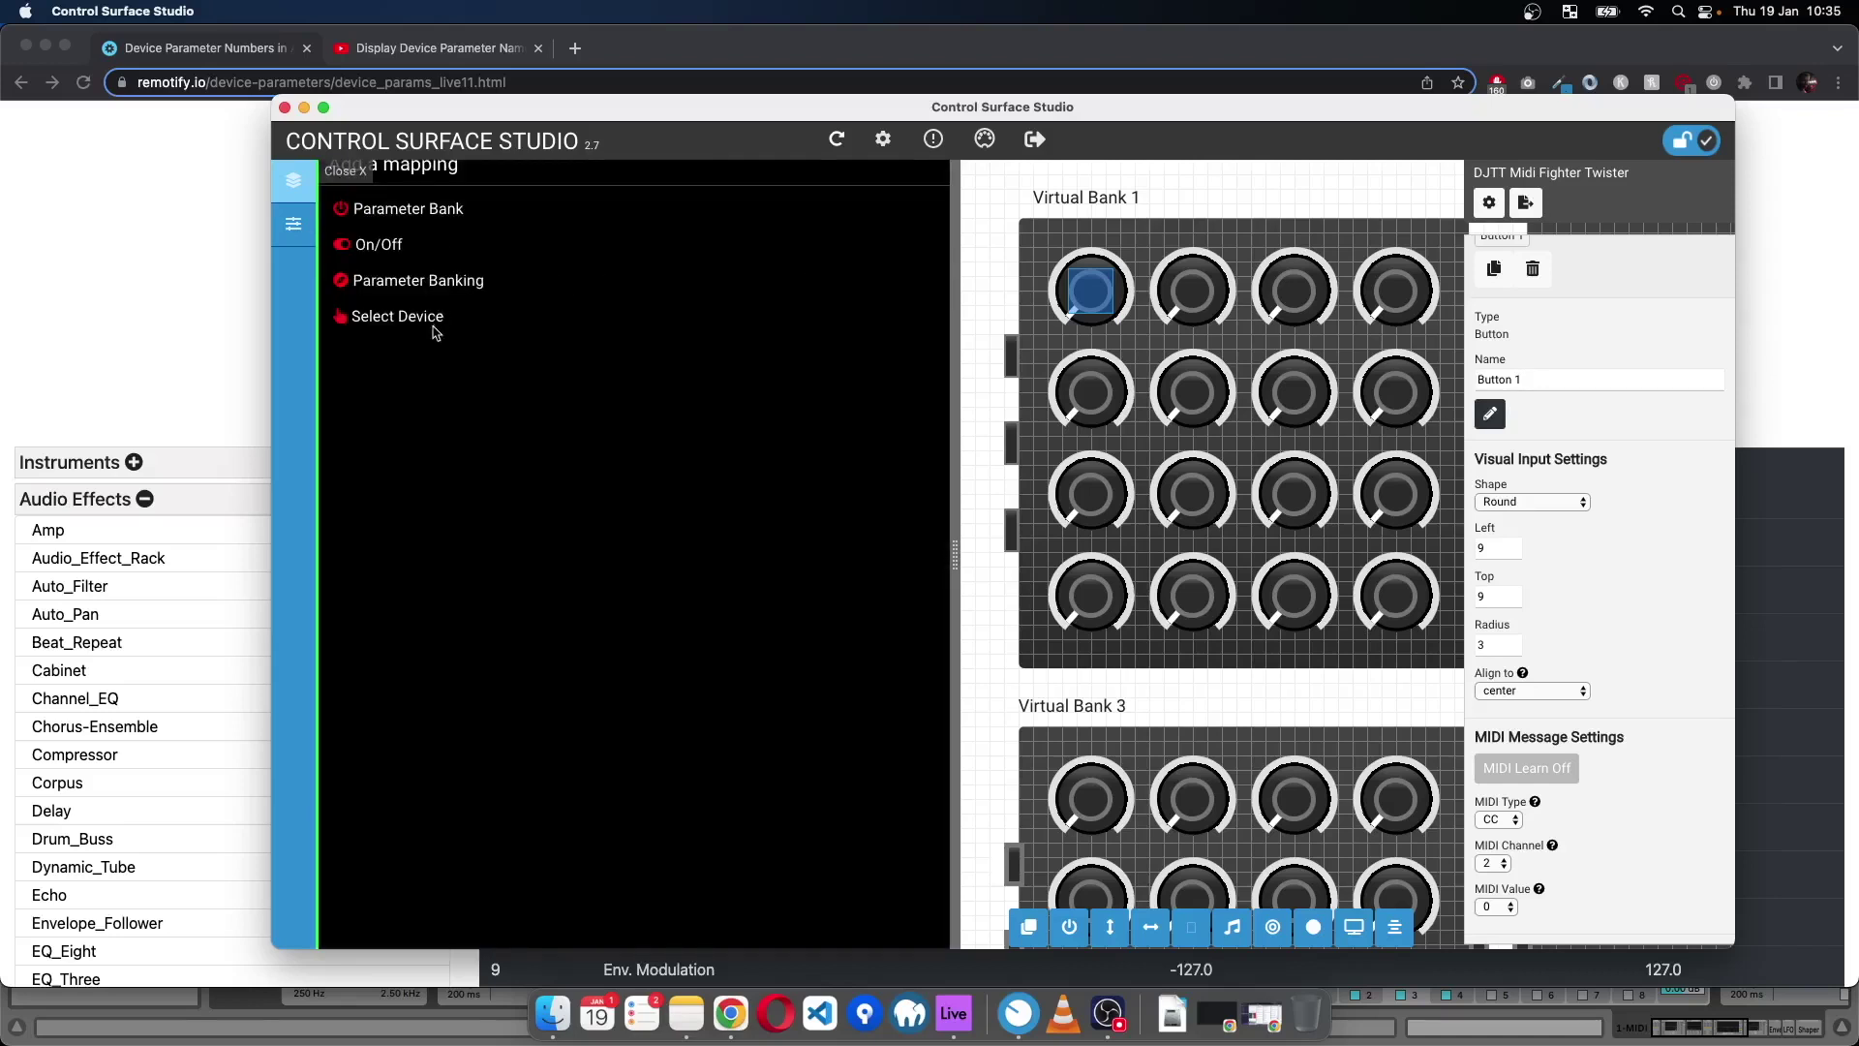
{"action": "left_click", "coordinate": [427, 215]}
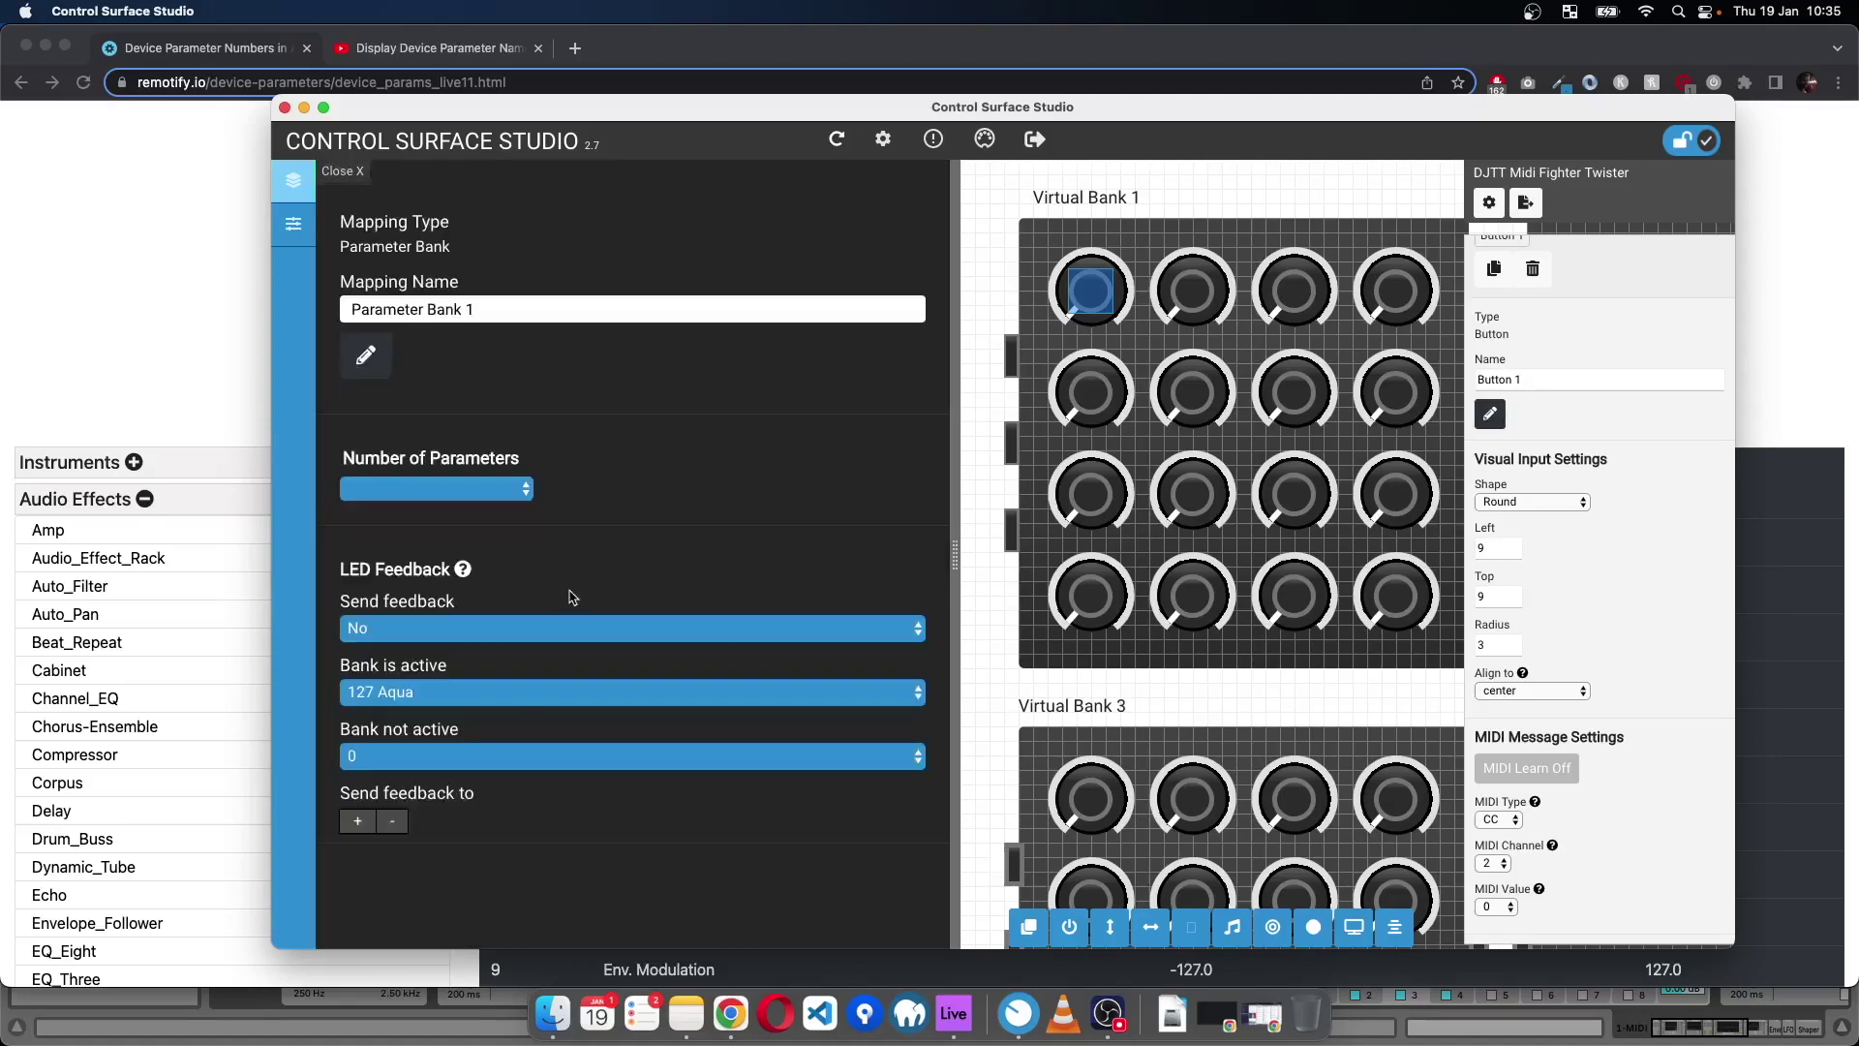
{"action": "left_click", "coordinate": [500, 491]}
{"action": "left_click", "coordinate": [440, 493]}
{"action": "left_click", "coordinate": [354, 180]}
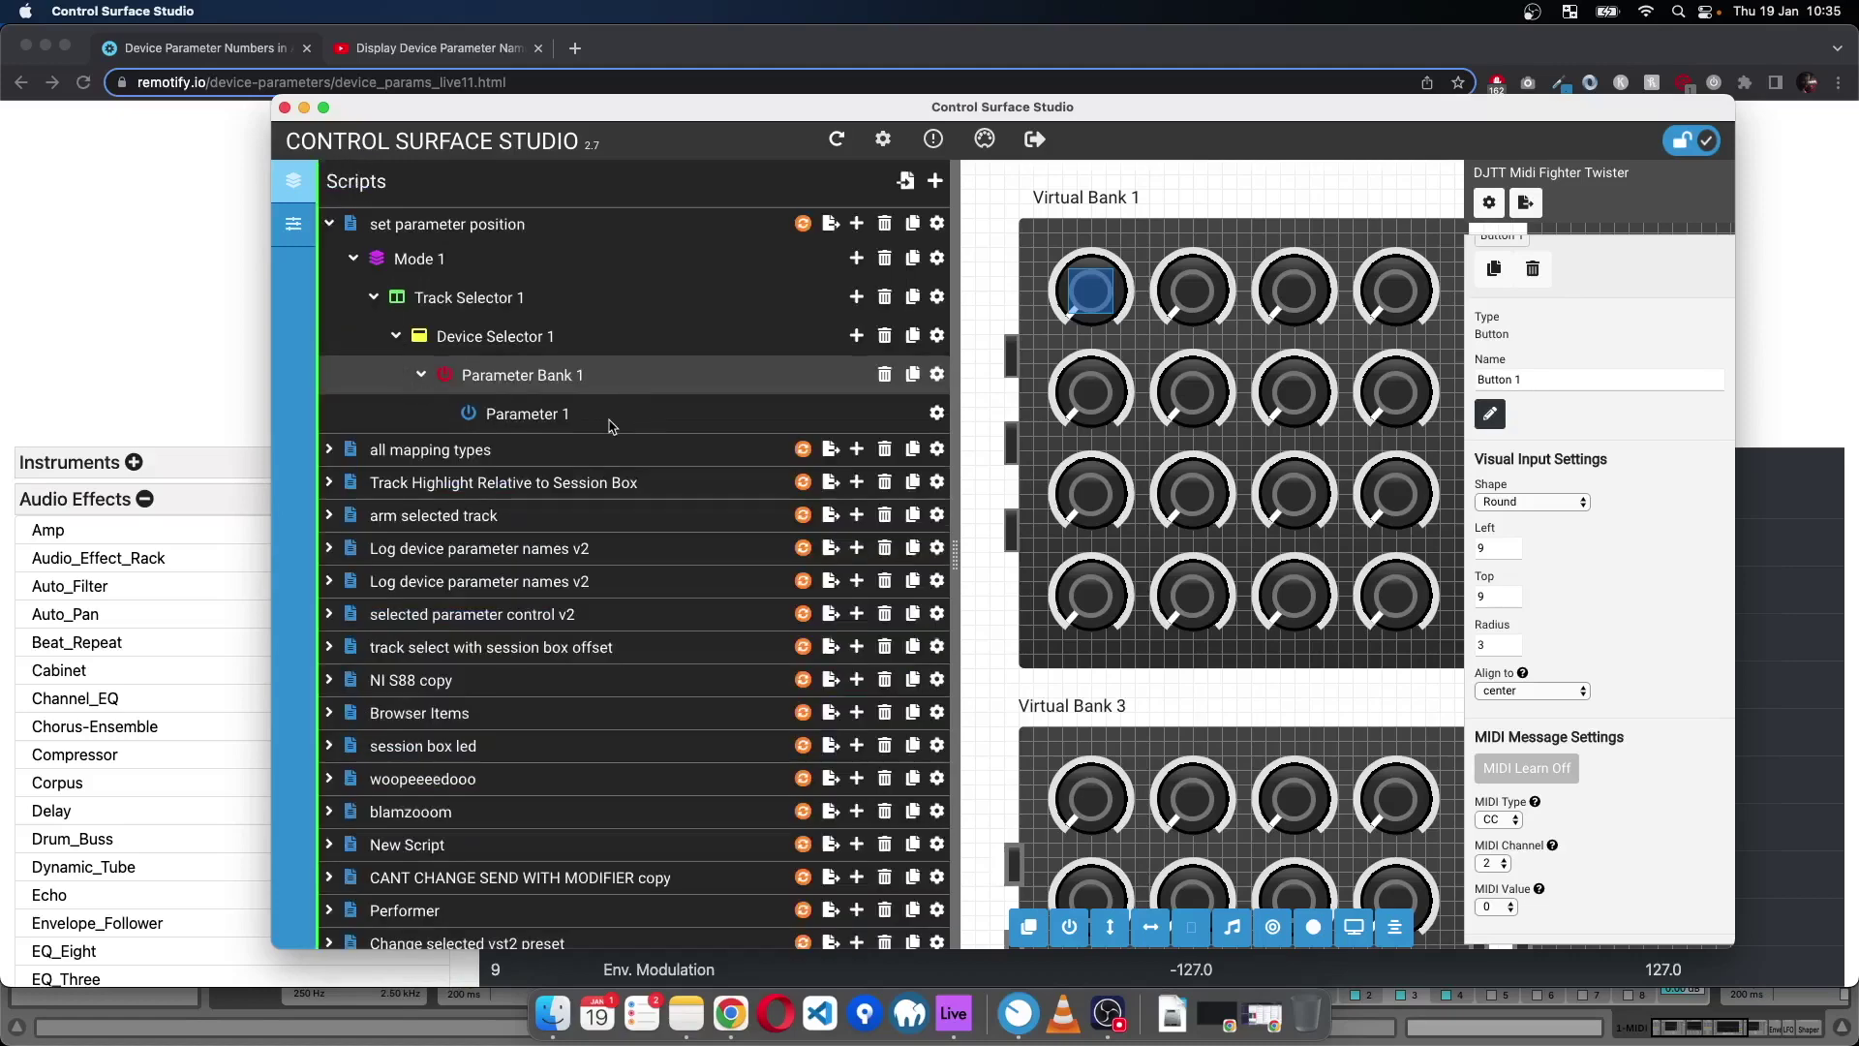
- Assign Button 1 instead of Knob 1 as Parameter 1's controller input
{"action": "left_click", "coordinate": [938, 415]}
{"action": "scroll", "coordinate": [693, 498], "scroll_direction": "down", "scroll_amount": 2}
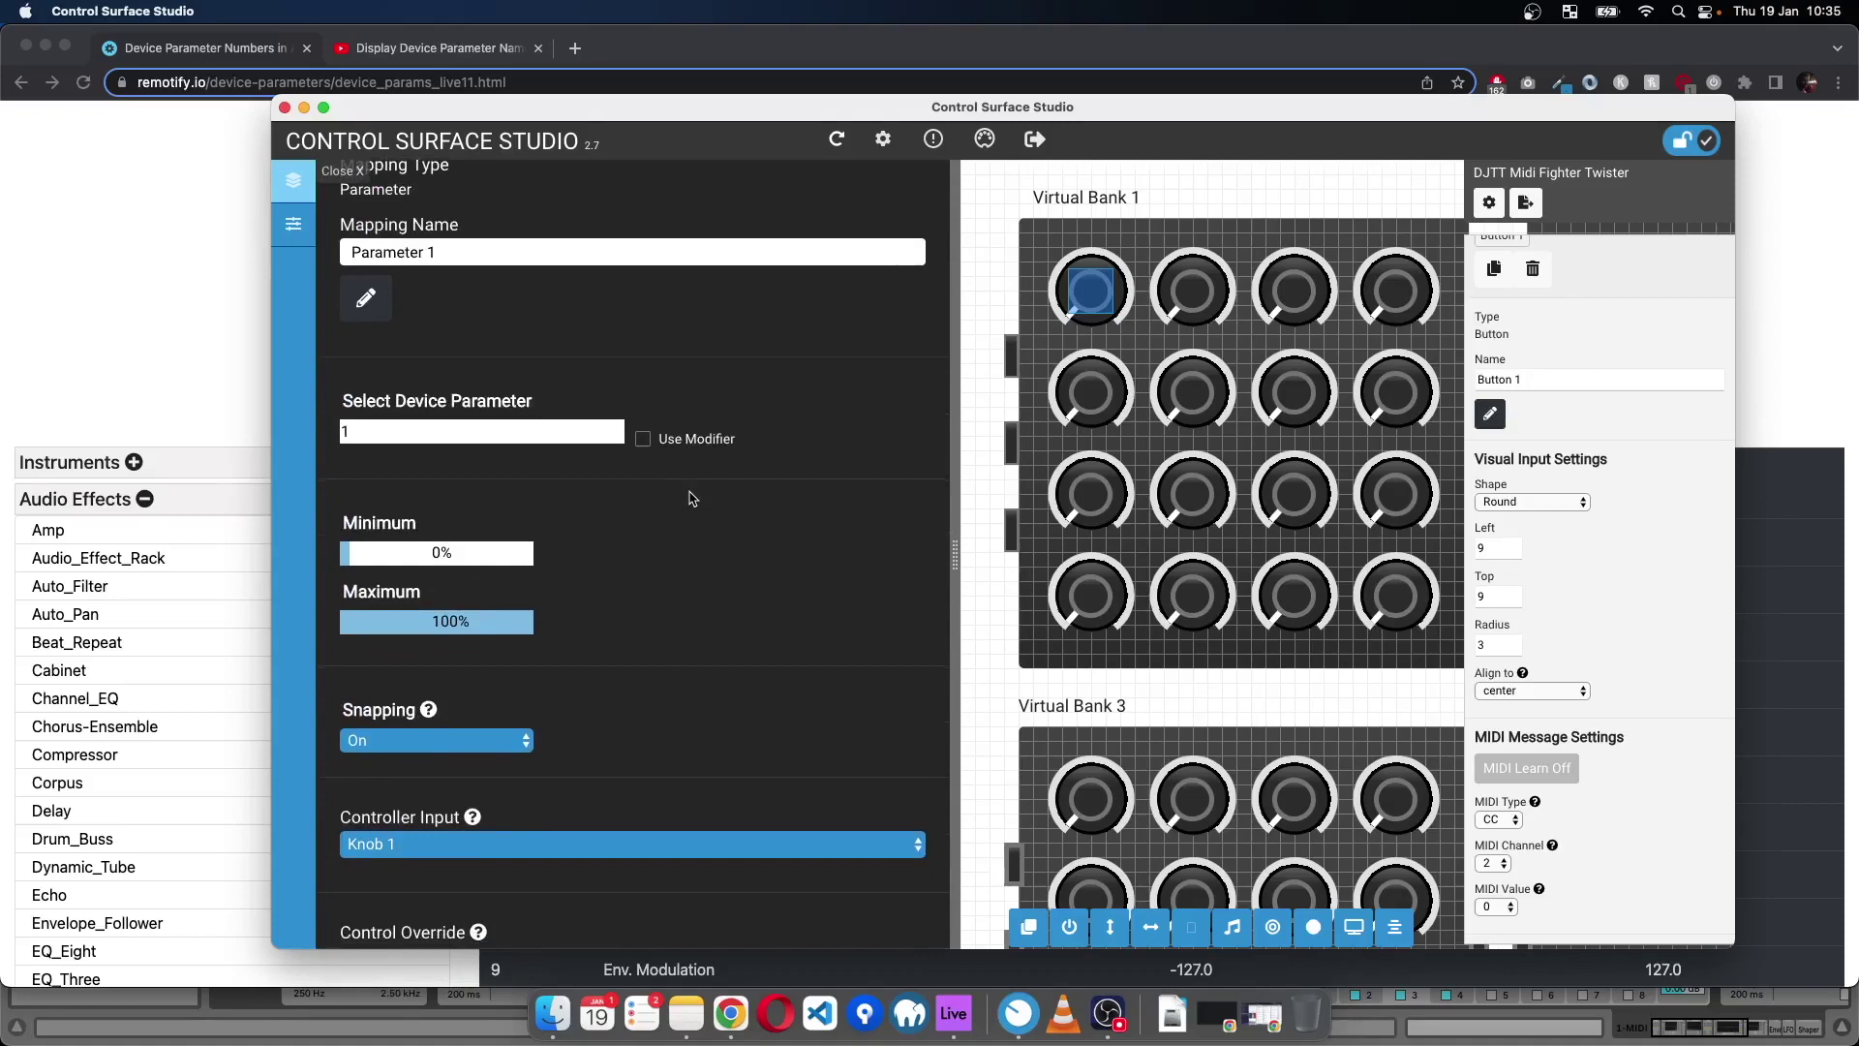
{"action": "scroll", "coordinate": [690, 654], "scroll_direction": "down", "scroll_amount": 1}
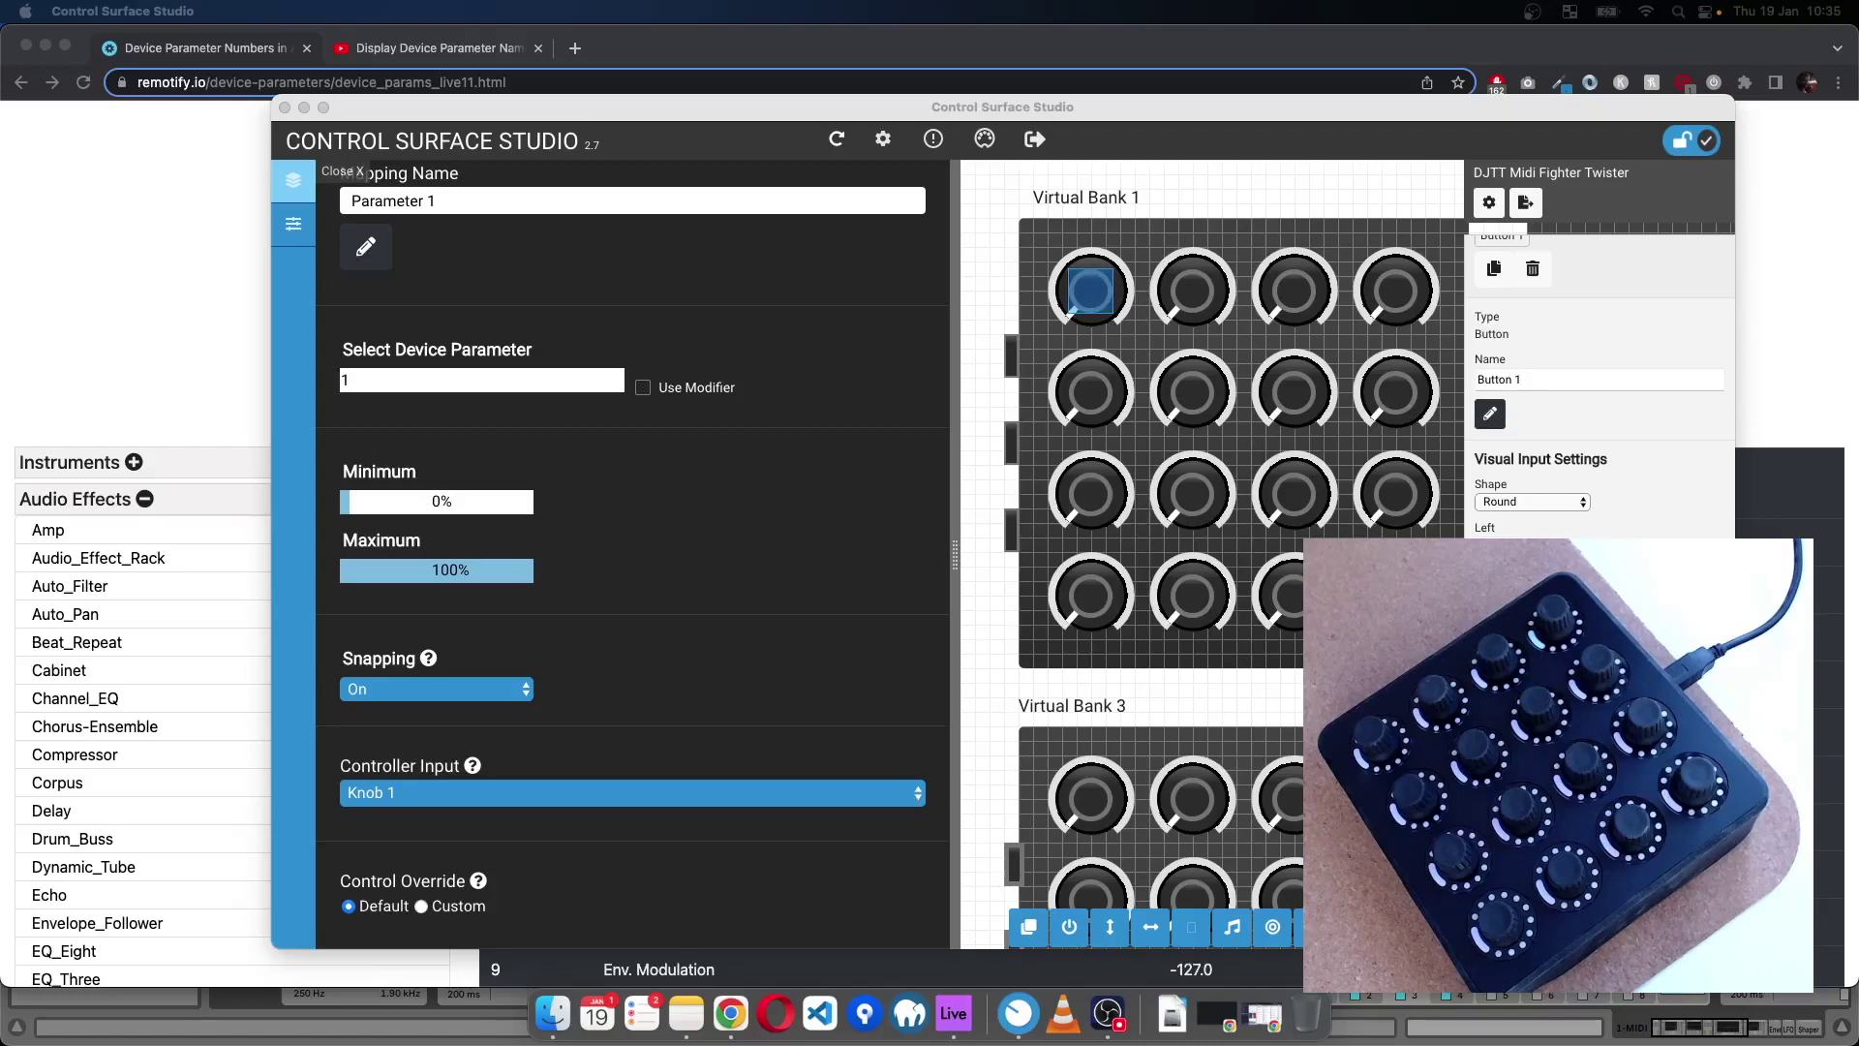
{"action": "left_click", "coordinate": [1092, 297]}
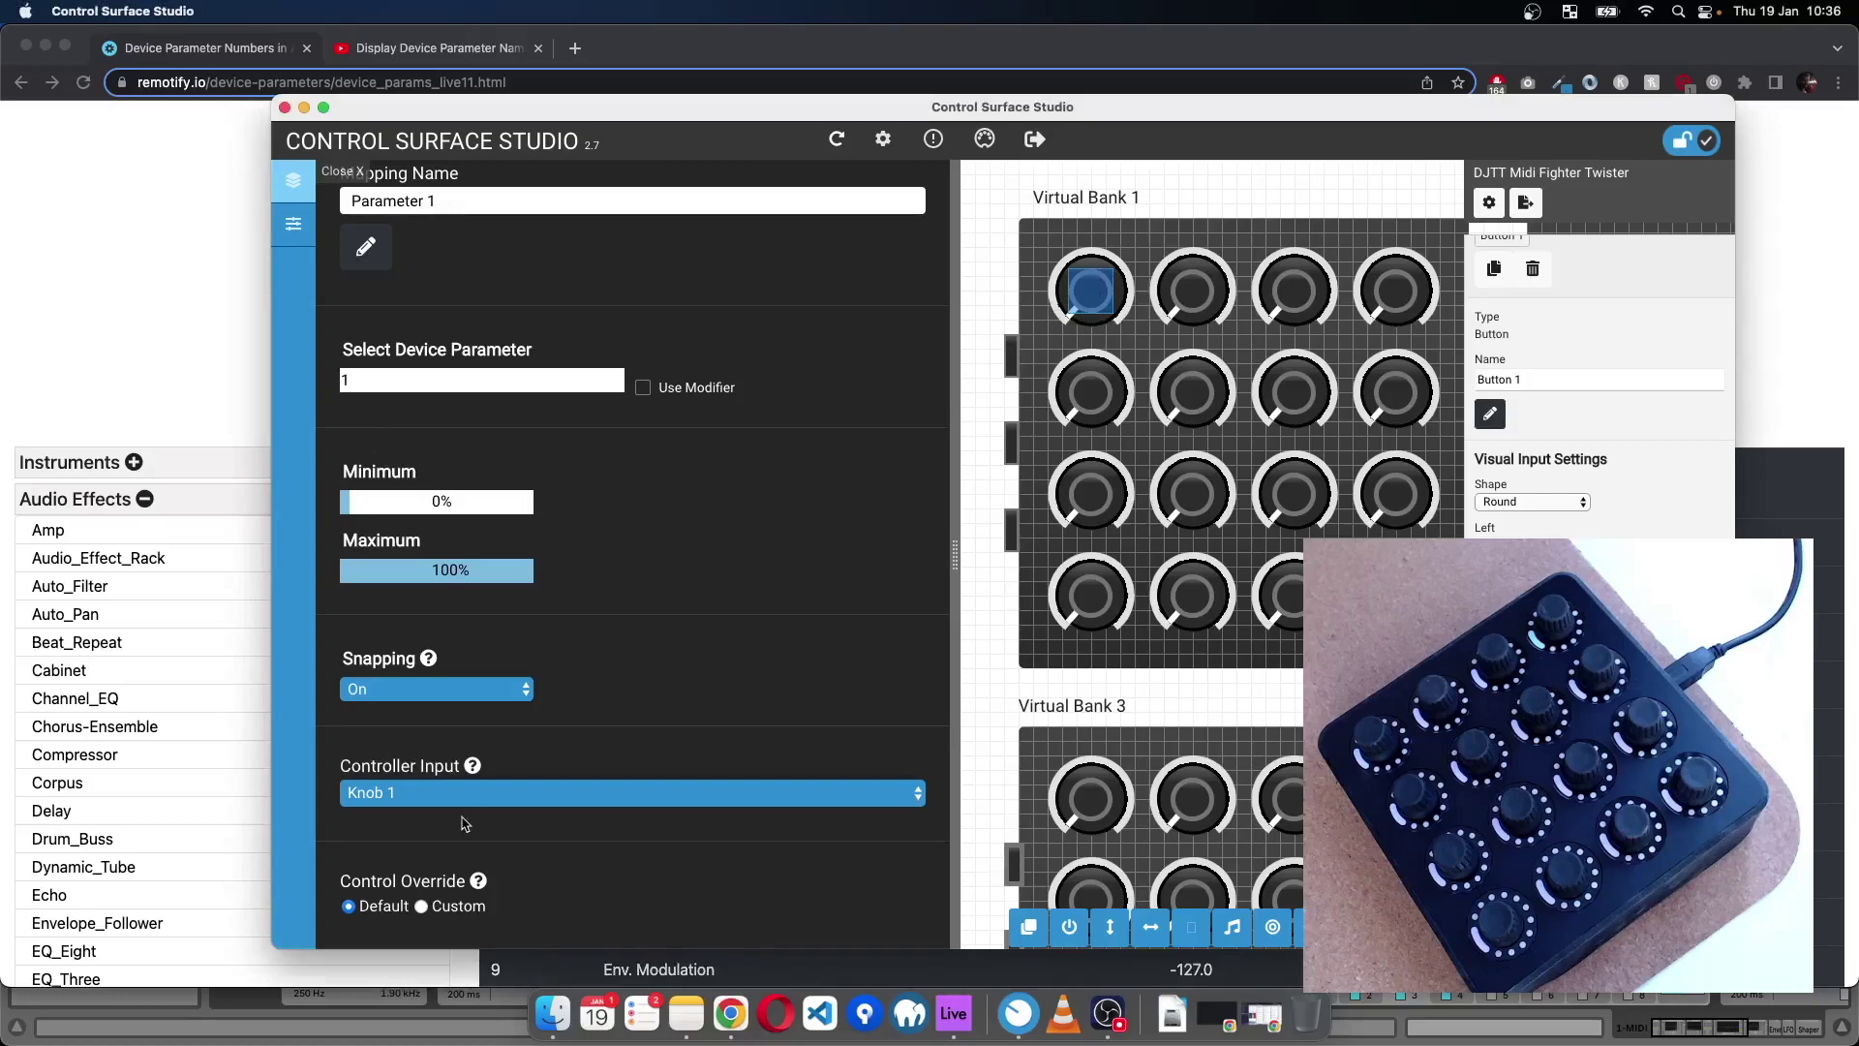
{"action": "left_click", "coordinate": [571, 806]}
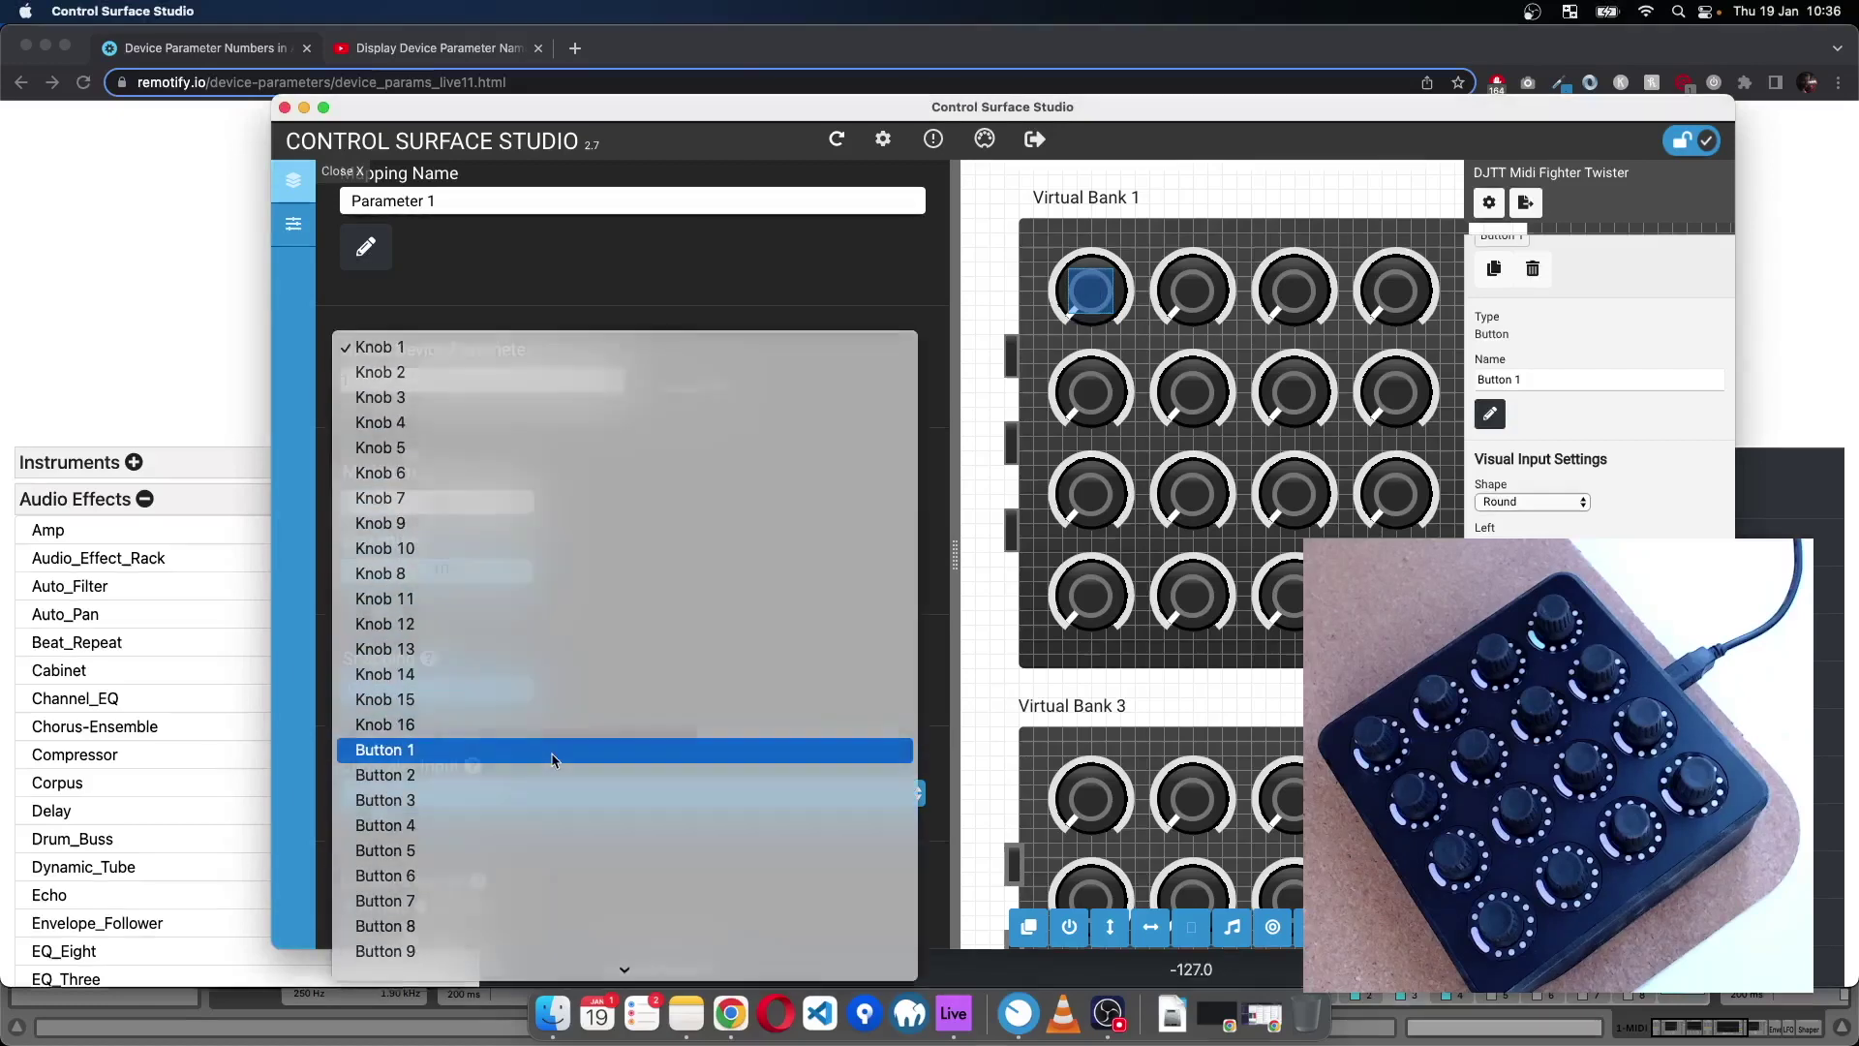
{"action": "left_click", "coordinate": [552, 753]}
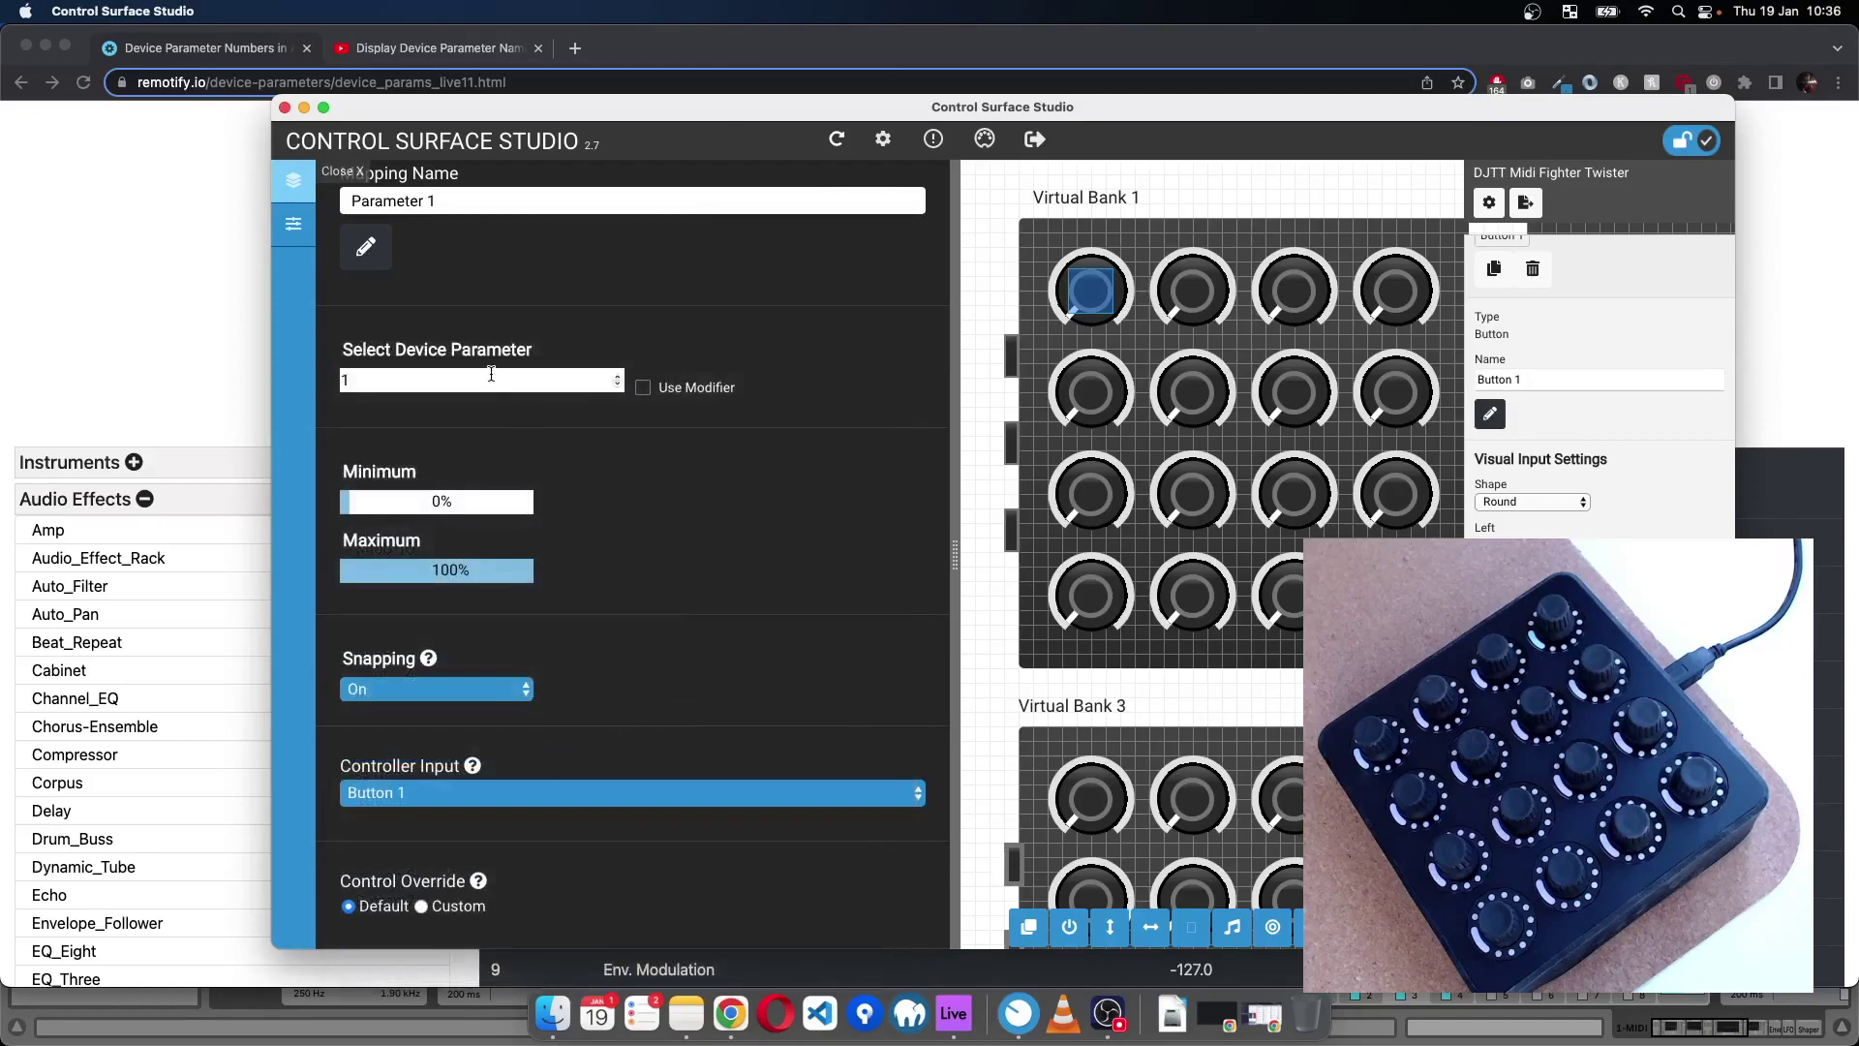
- Set Parameter 1's Snapping option to Off
{"action": "scroll", "coordinate": [491, 373], "scroll_direction": "down", "scroll_amount": 1}
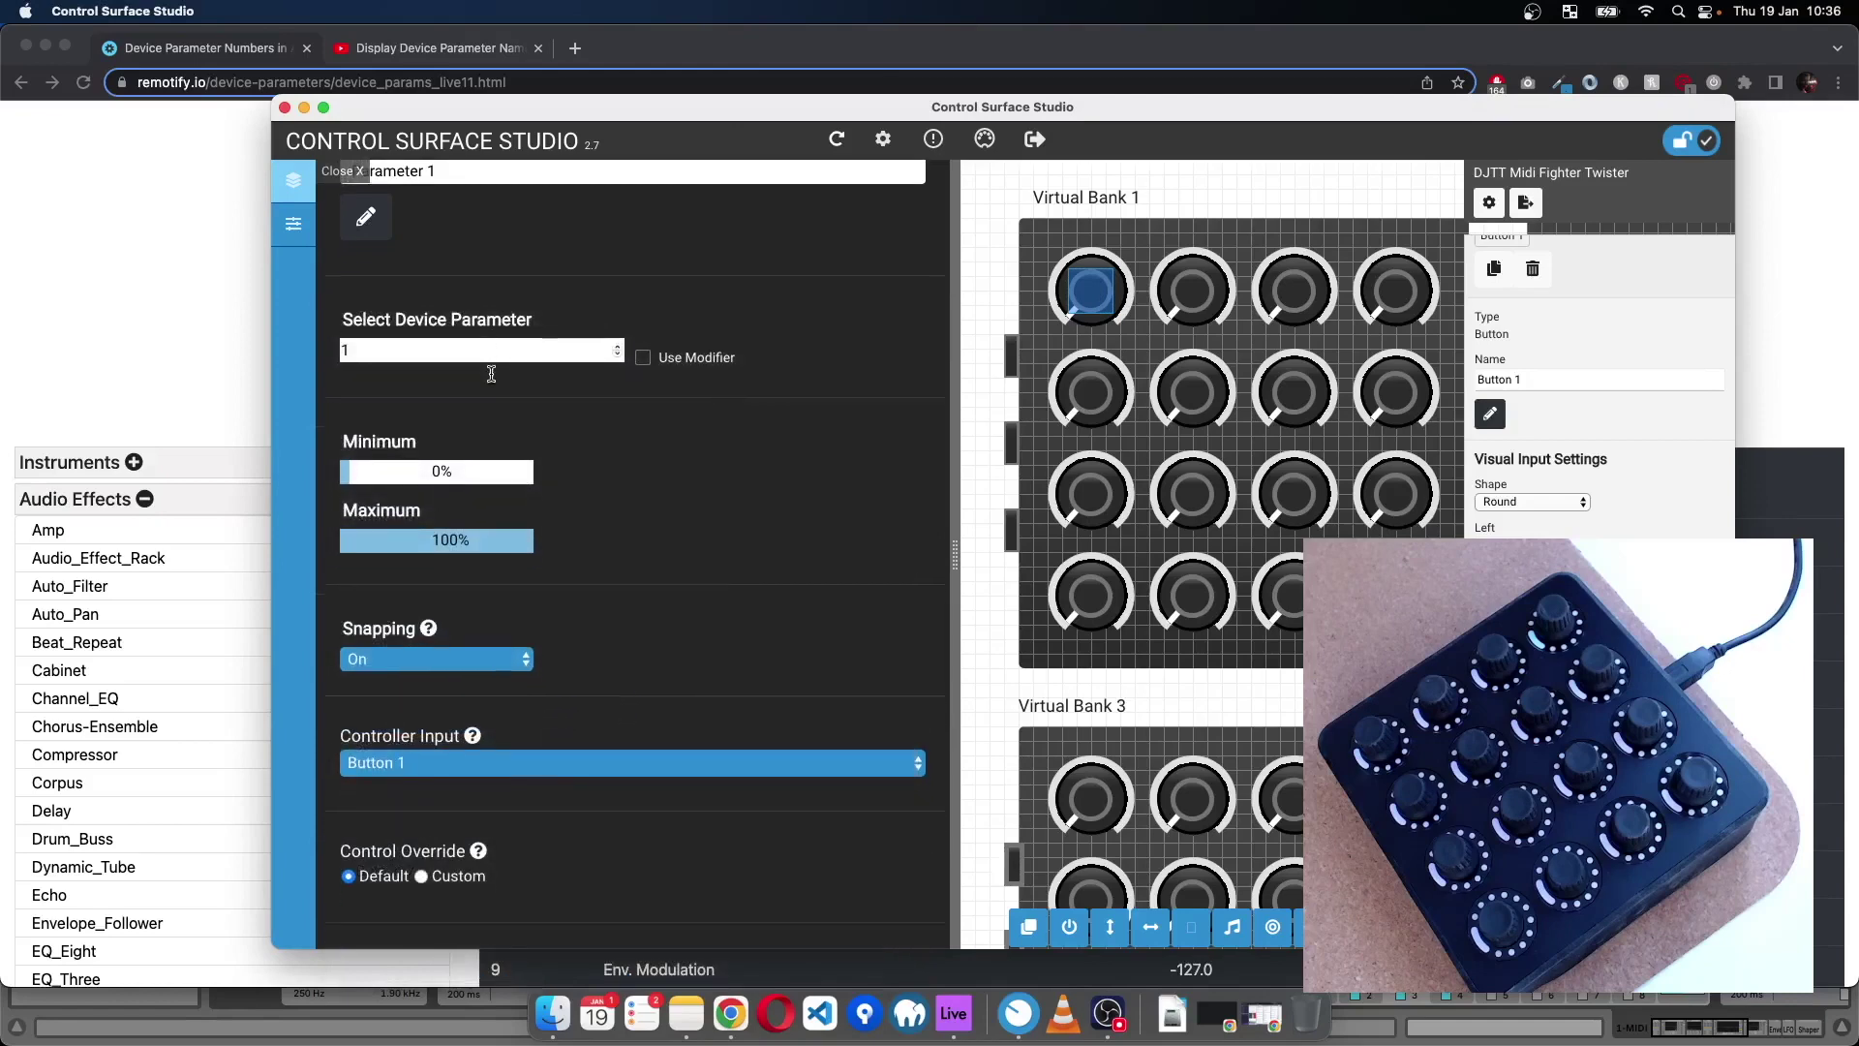
{"action": "left_click", "coordinate": [469, 658]}
{"action": "left_click", "coordinate": [459, 681]}
{"action": "scroll", "coordinate": [680, 492], "scroll_direction": "up", "scroll_amount": 1}
{"action": "scroll", "coordinate": [680, 492], "scroll_direction": "up", "scroll_amount": 2}
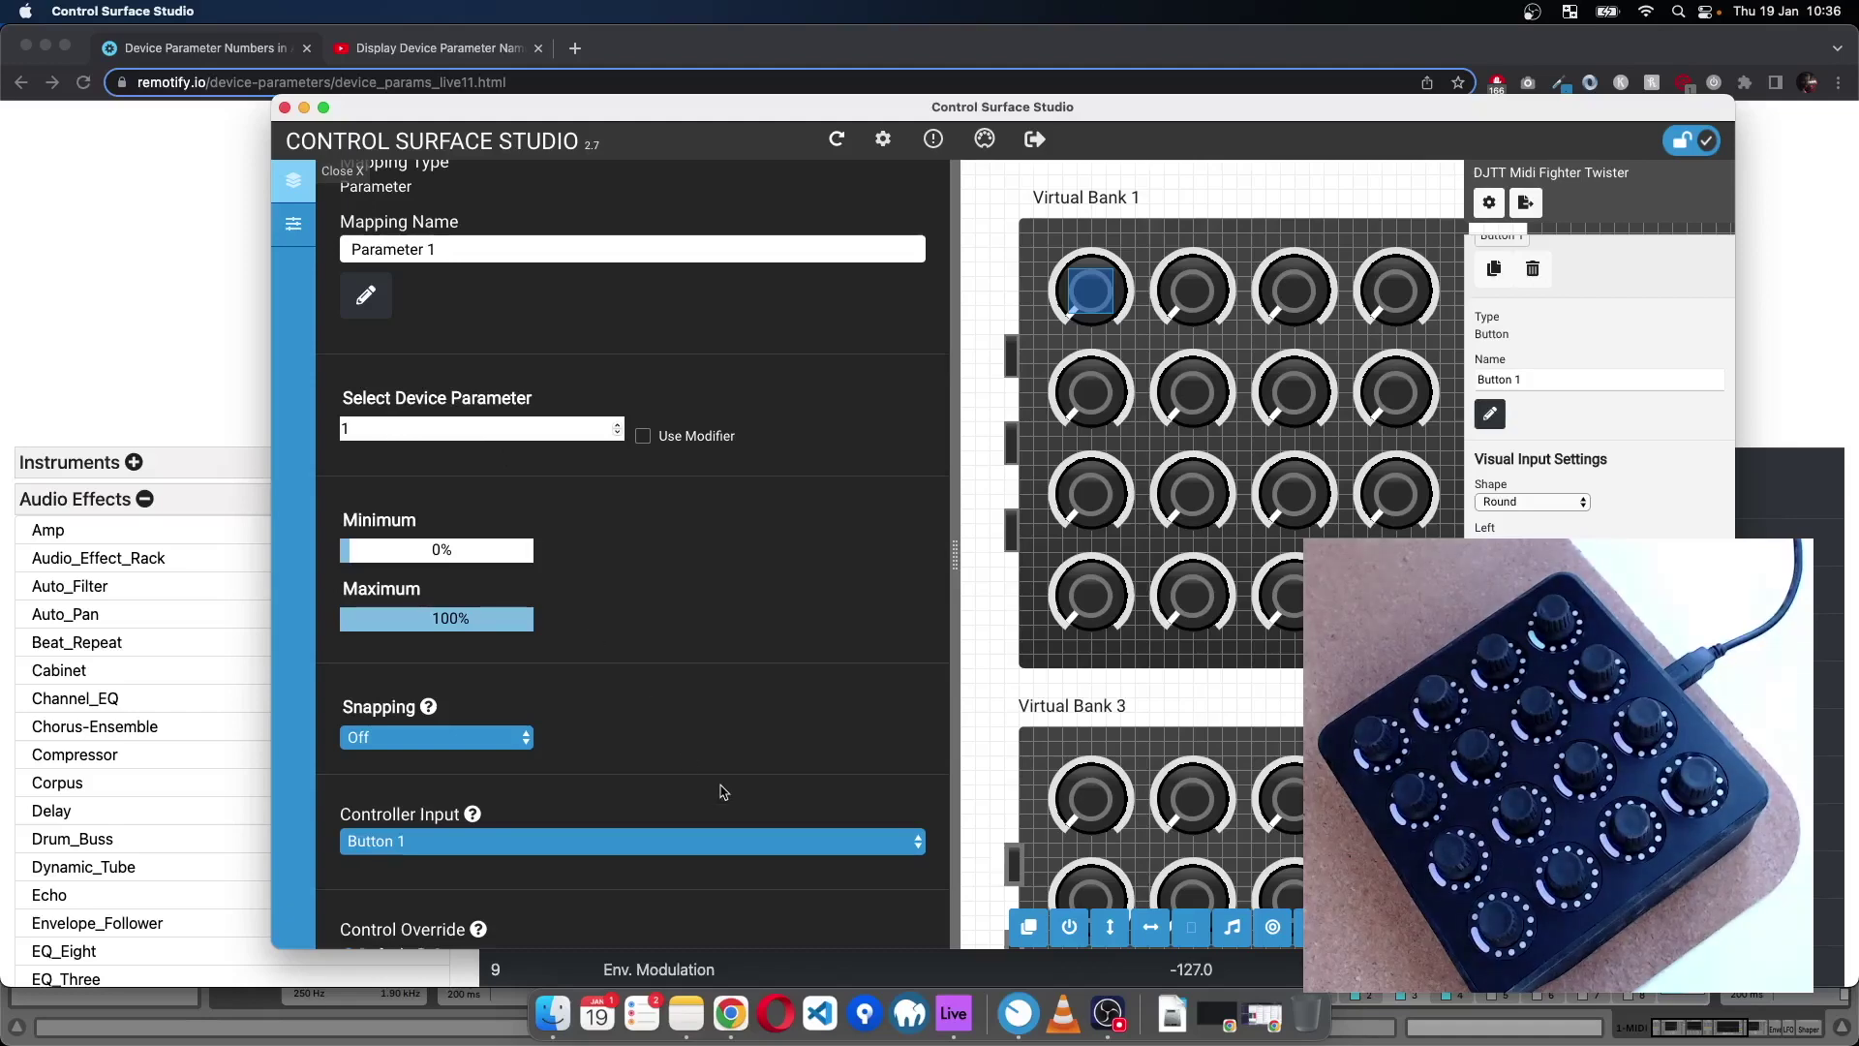
- Switch to Ableton Live and select the EQ Three device in the track's chain
{"action": "left_click", "coordinate": [949, 1013]}
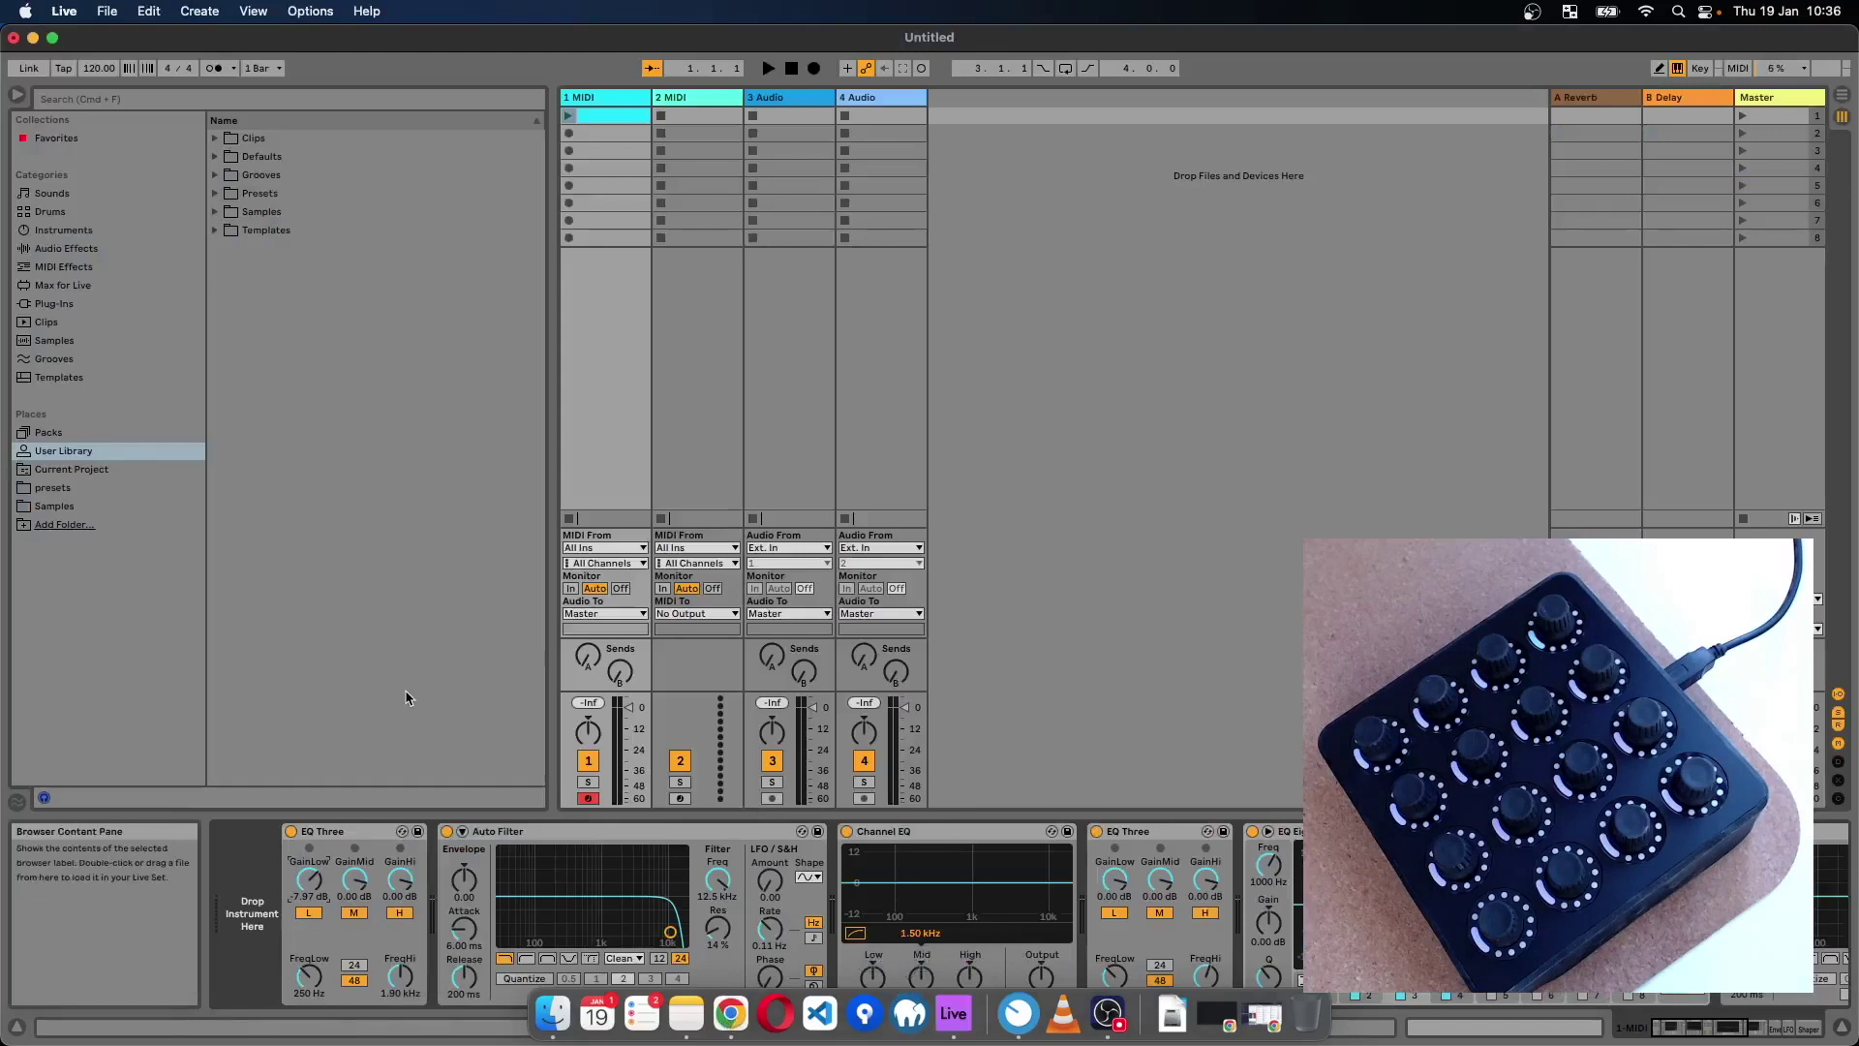
{"action": "left_click", "coordinate": [339, 835]}
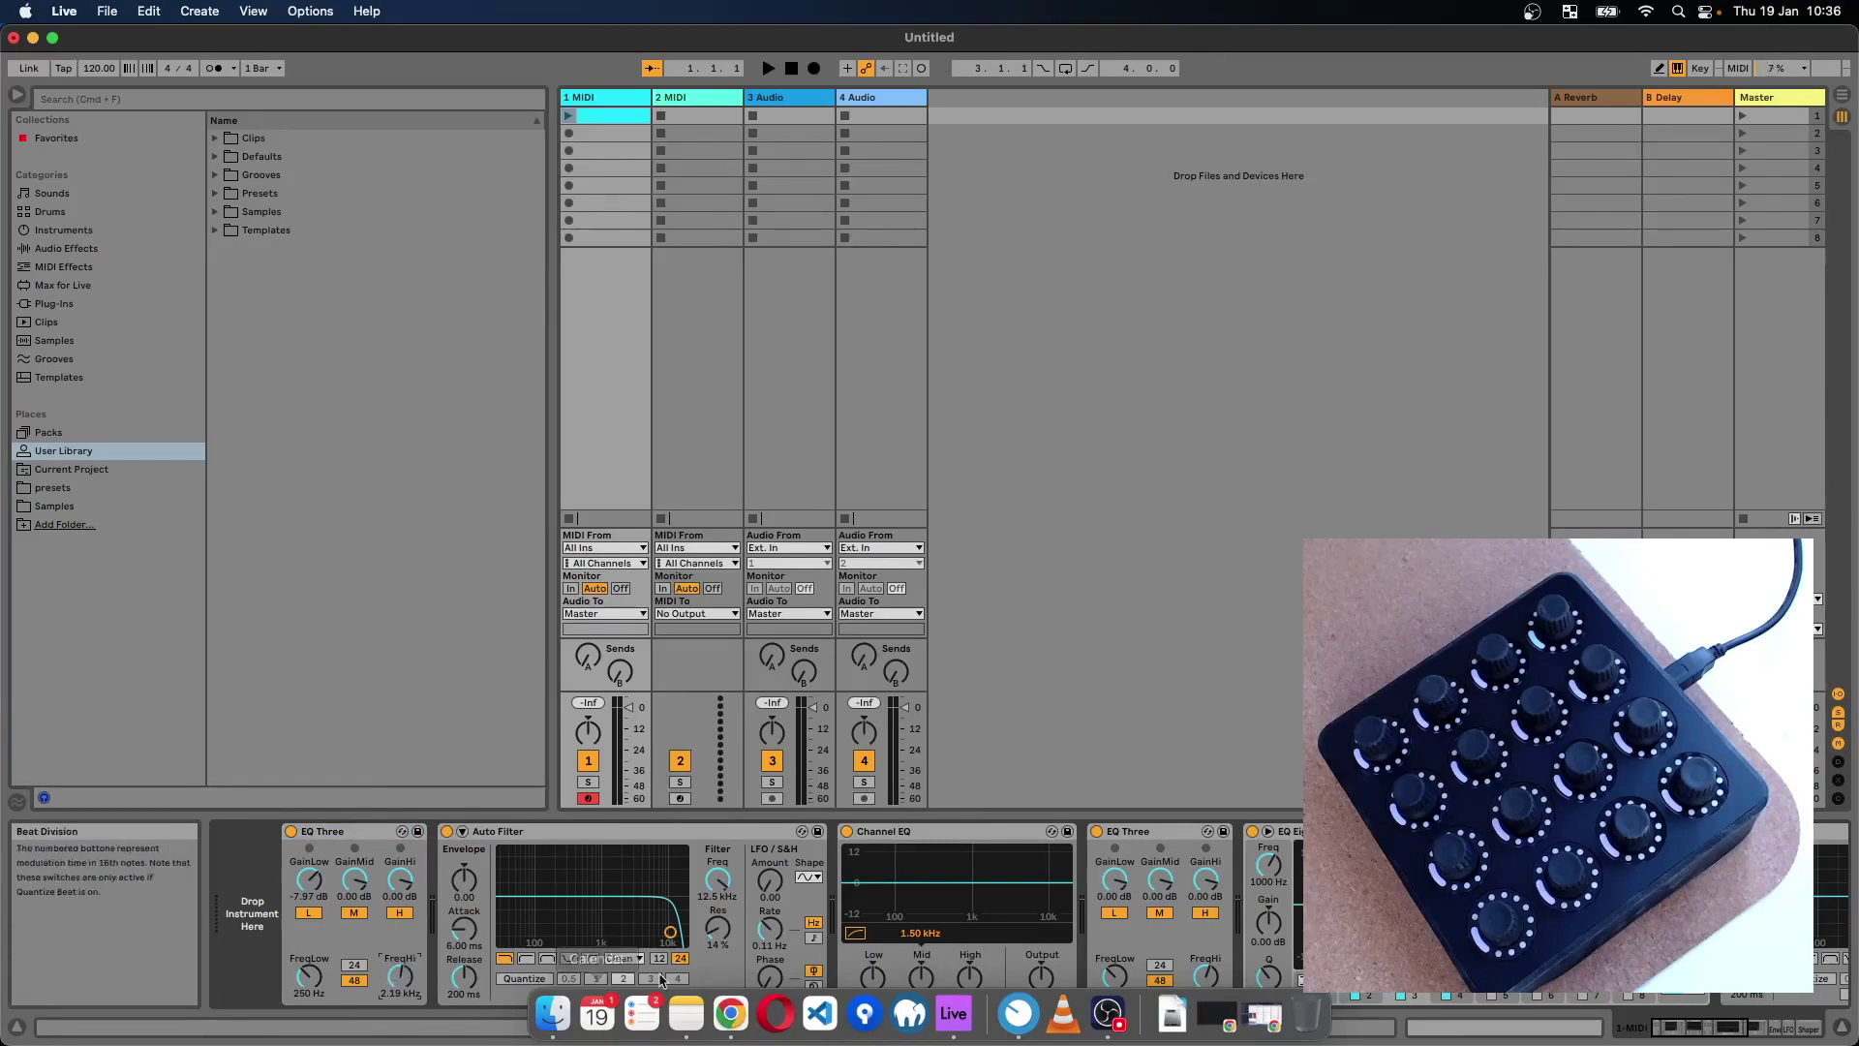
- Open the EQ_Three parameter list on Chrome's Device Parameter Finder
{"action": "left_click", "coordinate": [733, 1017]}
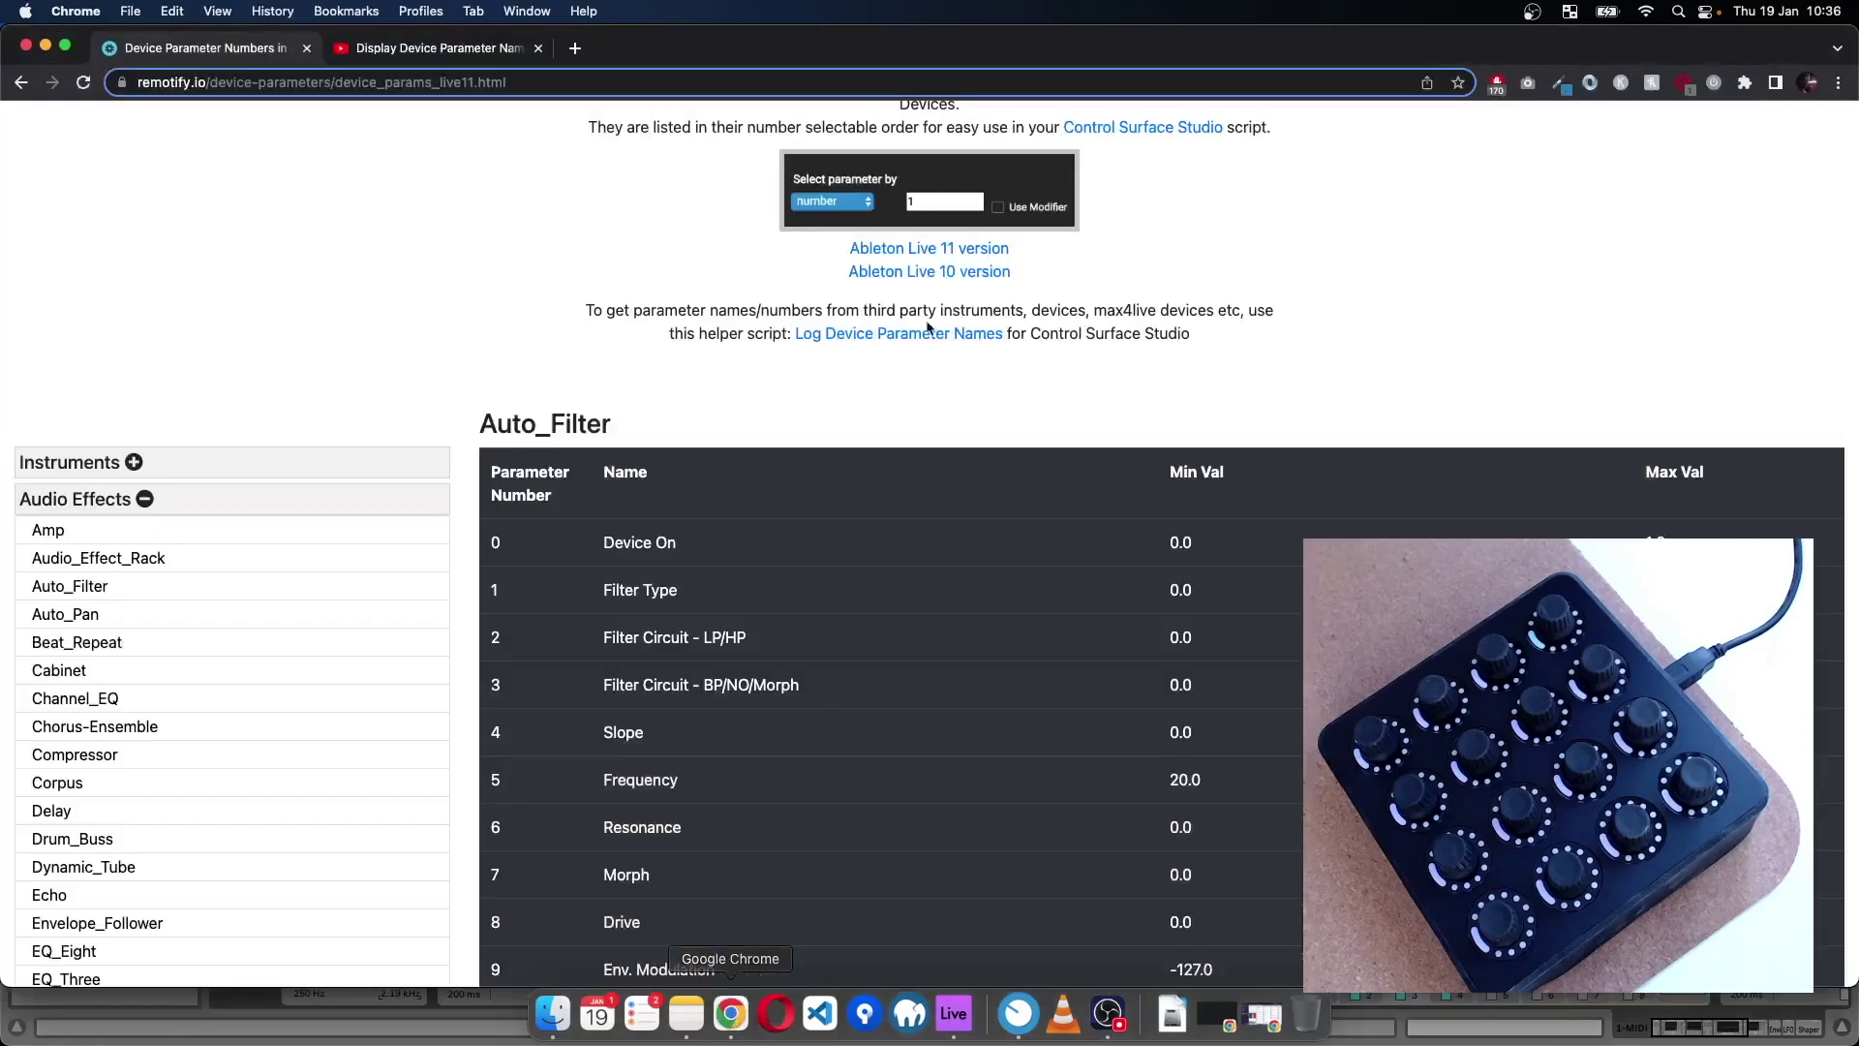
{"action": "scroll", "coordinate": [279, 226], "scroll_direction": "down", "scroll_amount": 1}
{"action": "scroll", "coordinate": [279, 227], "scroll_direction": "up", "scroll_amount": 3}
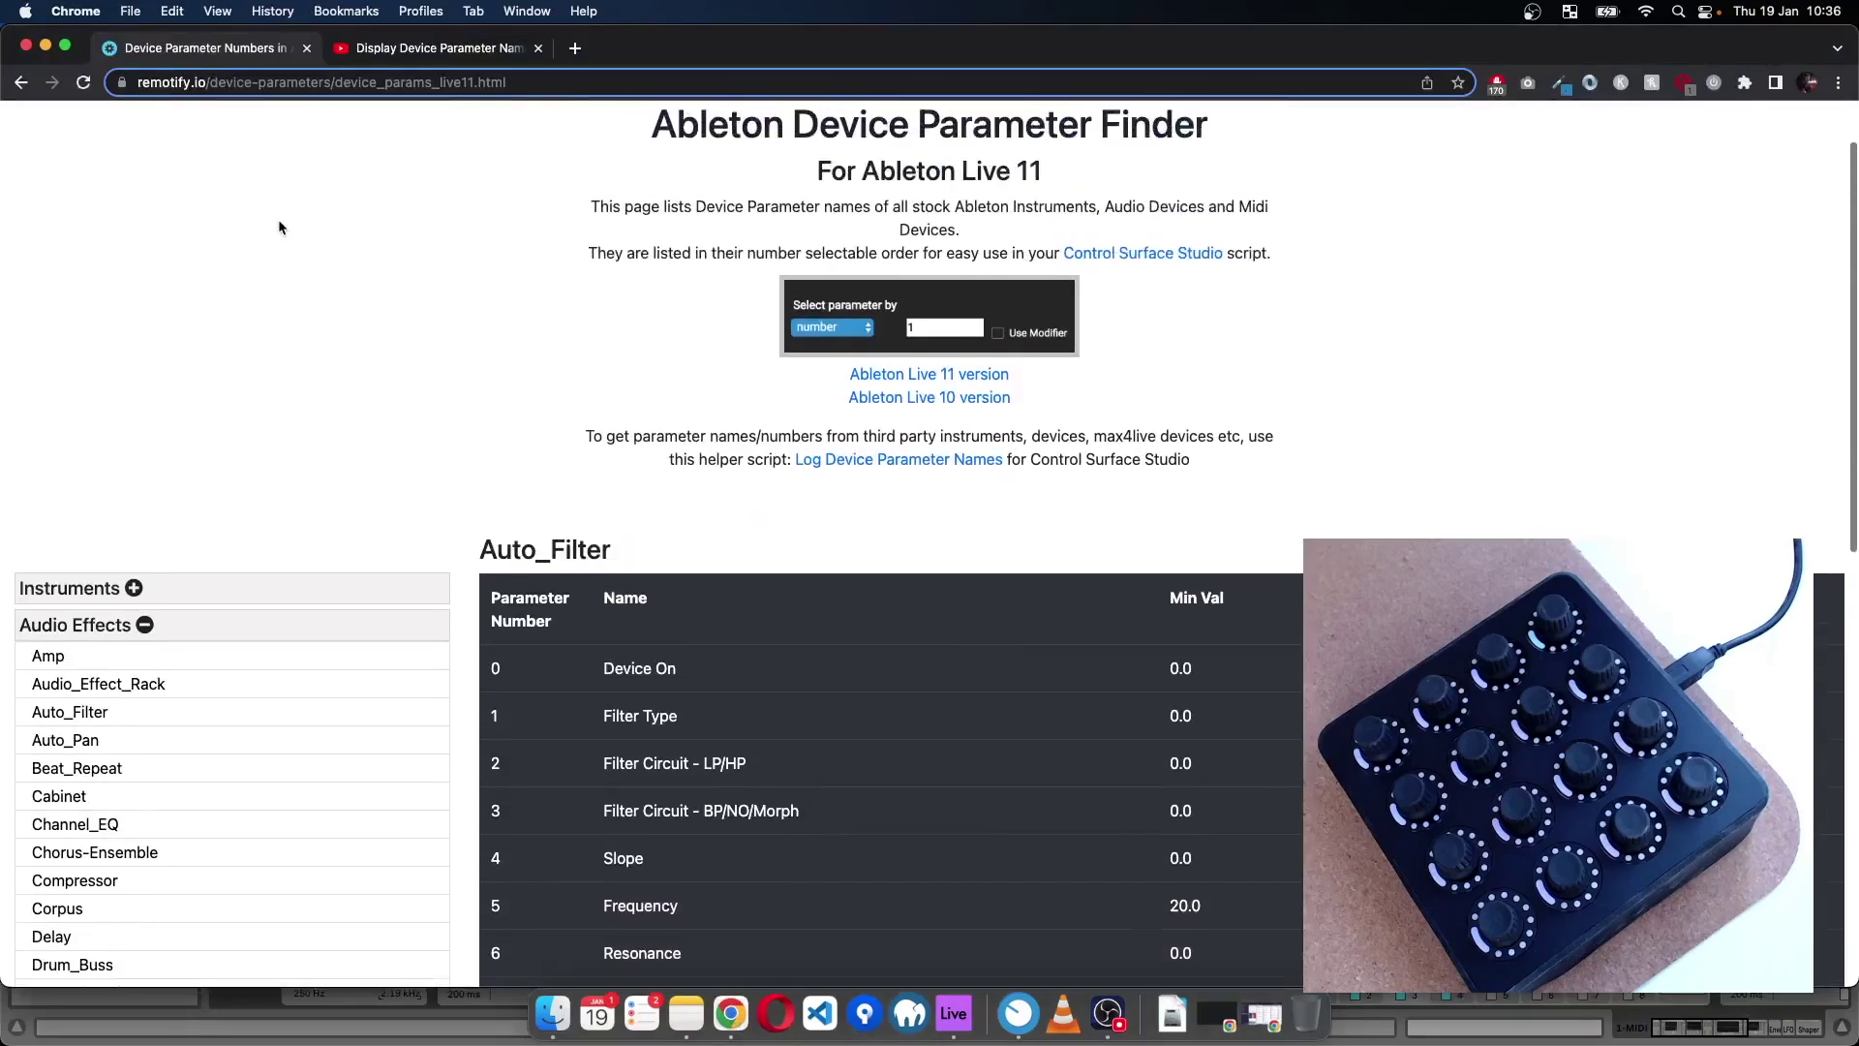
{"action": "scroll", "coordinate": [281, 228], "scroll_direction": "down", "scroll_amount": 5}
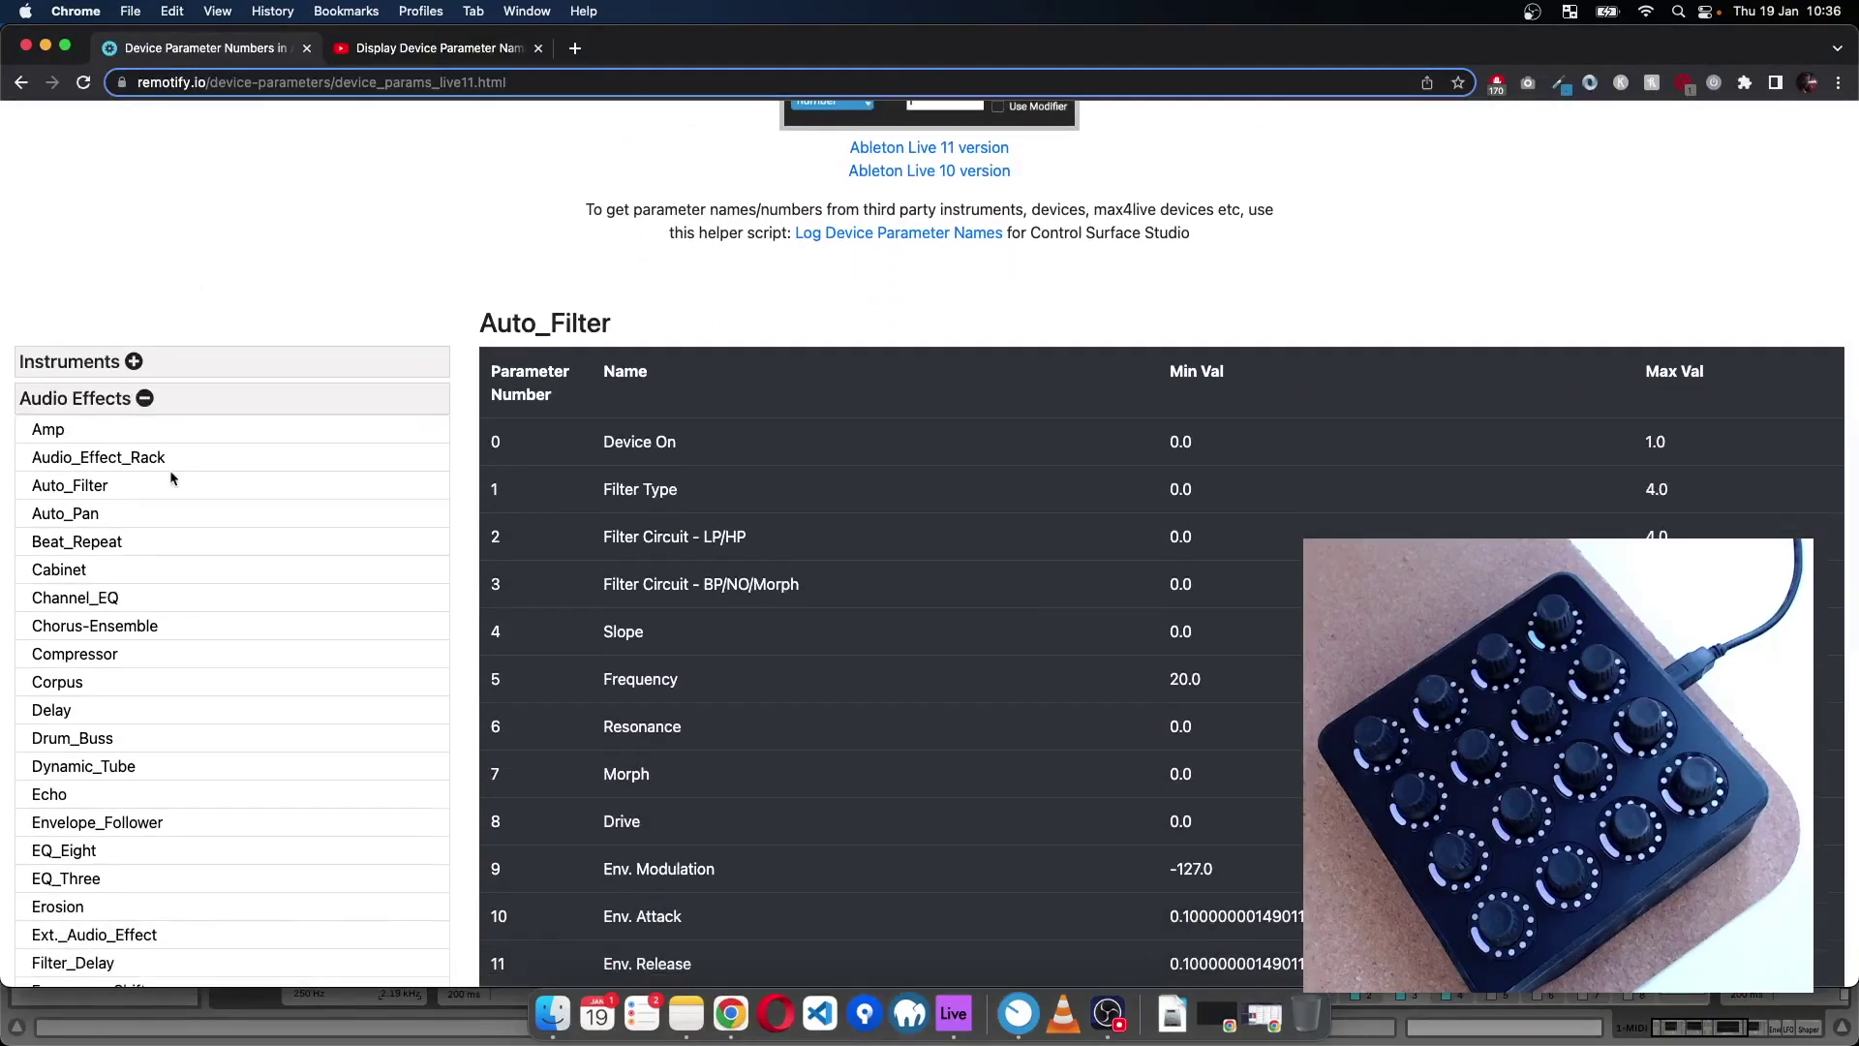
{"action": "scroll", "coordinate": [171, 469], "scroll_direction": "down", "scroll_amount": 3}
{"action": "scroll", "coordinate": [171, 469], "scroll_direction": "down", "scroll_amount": 2}
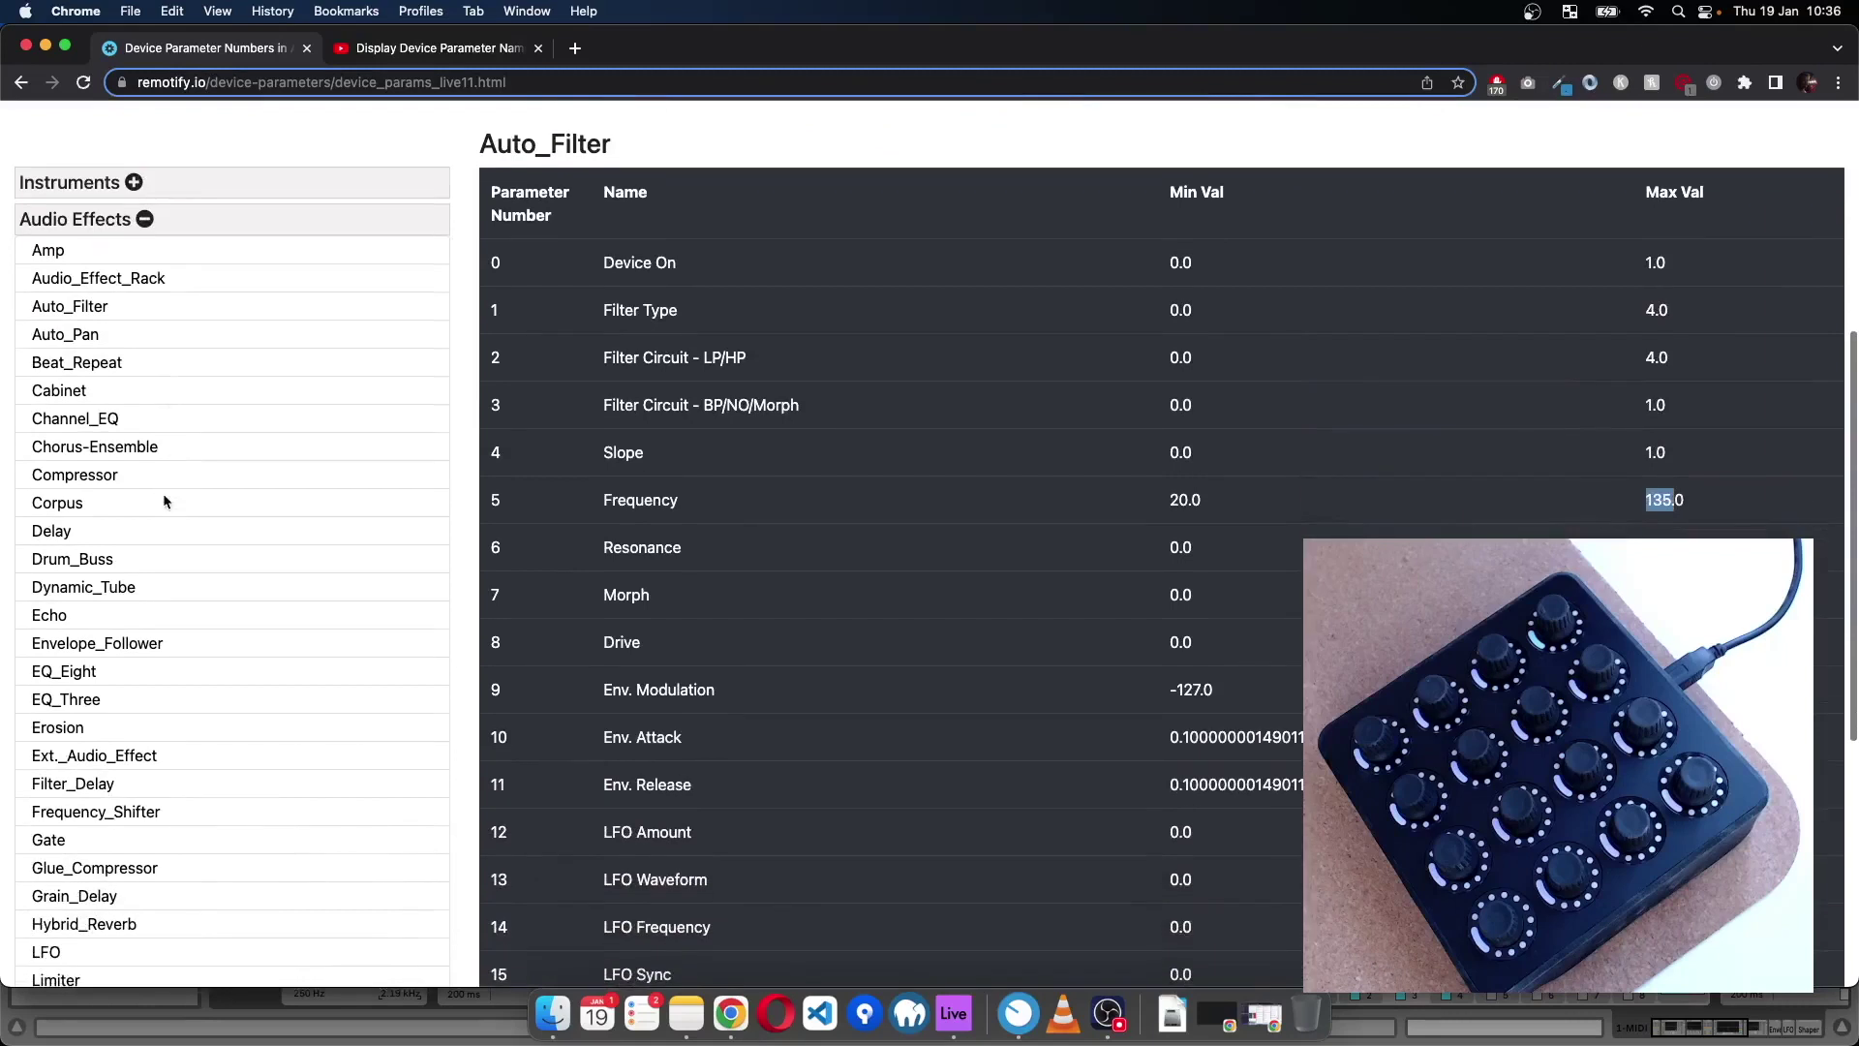
{"action": "left_click", "coordinate": [84, 701]}
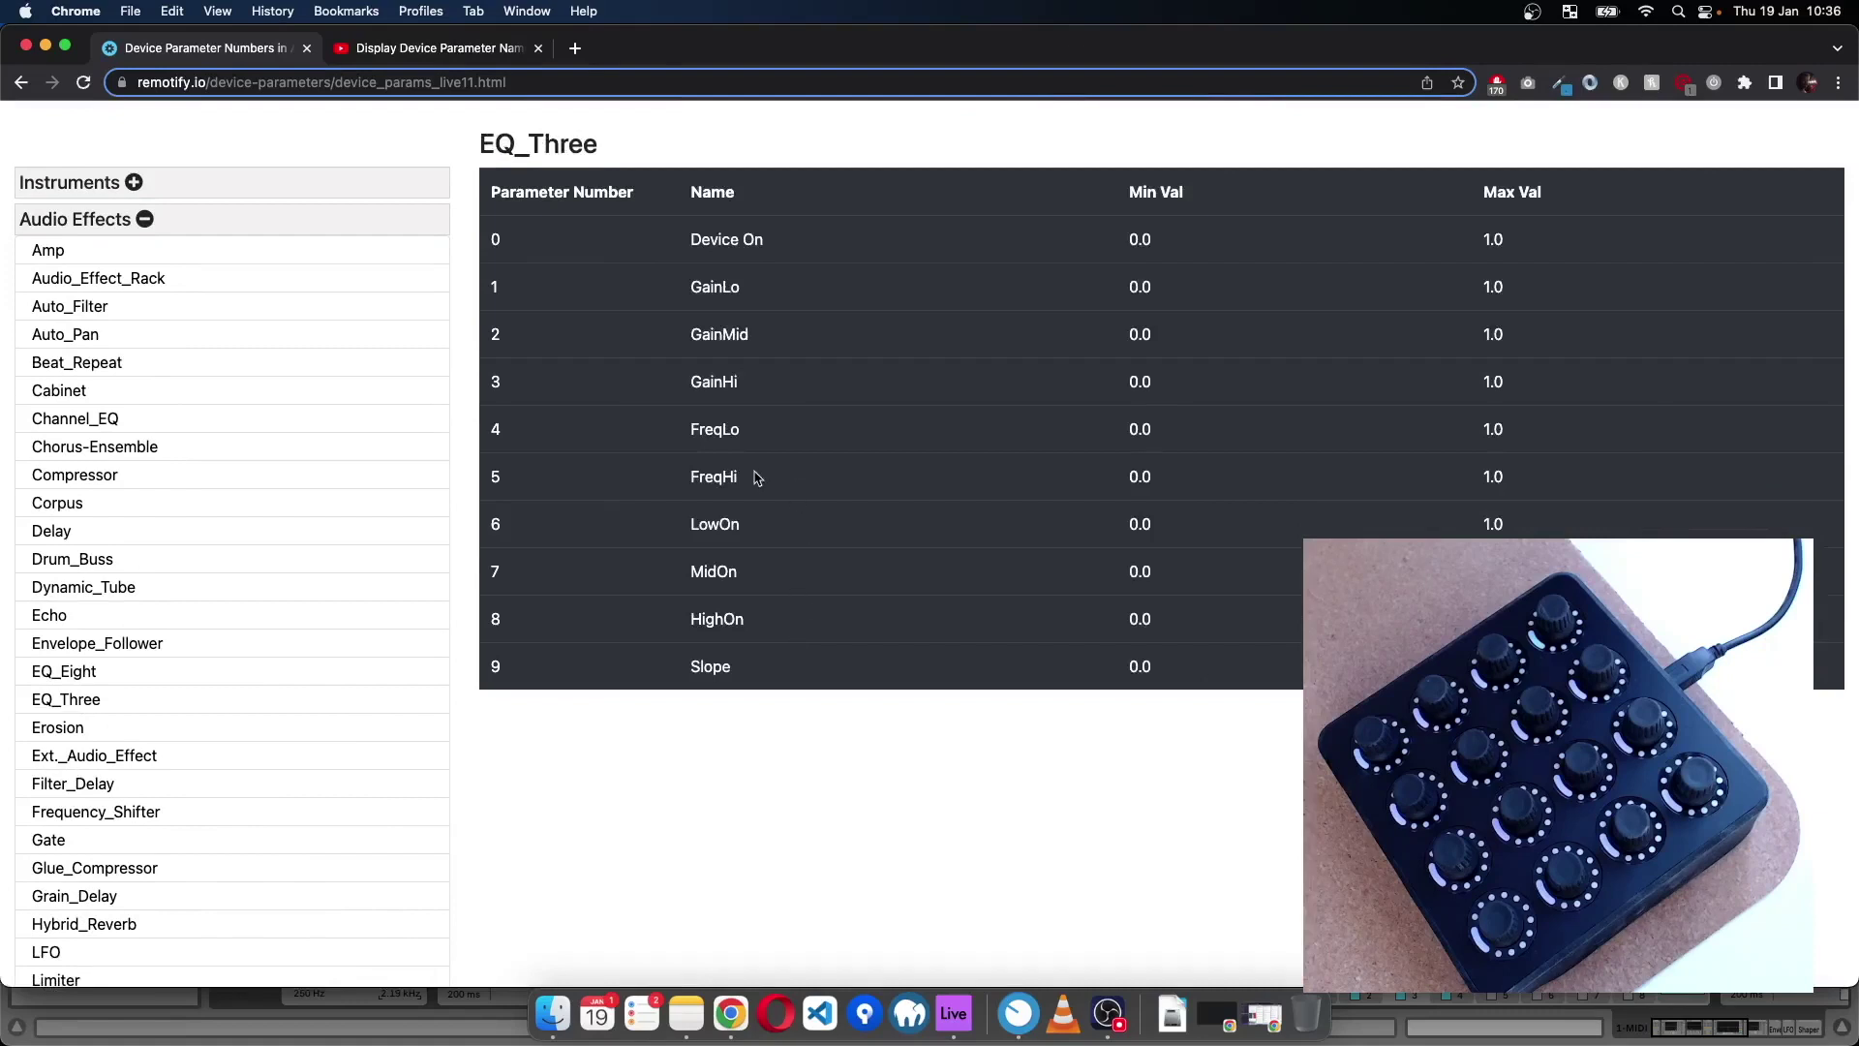
- Read FreqHi's row as parameter 5 and its maximum value, then return to Control Surface Studio
{"action": "left_click_drag", "start_coordinate": [755, 478], "coordinate": [678, 477]}
{"action": "left_click_drag", "start_coordinate": [493, 478], "coordinate": [495, 474]}
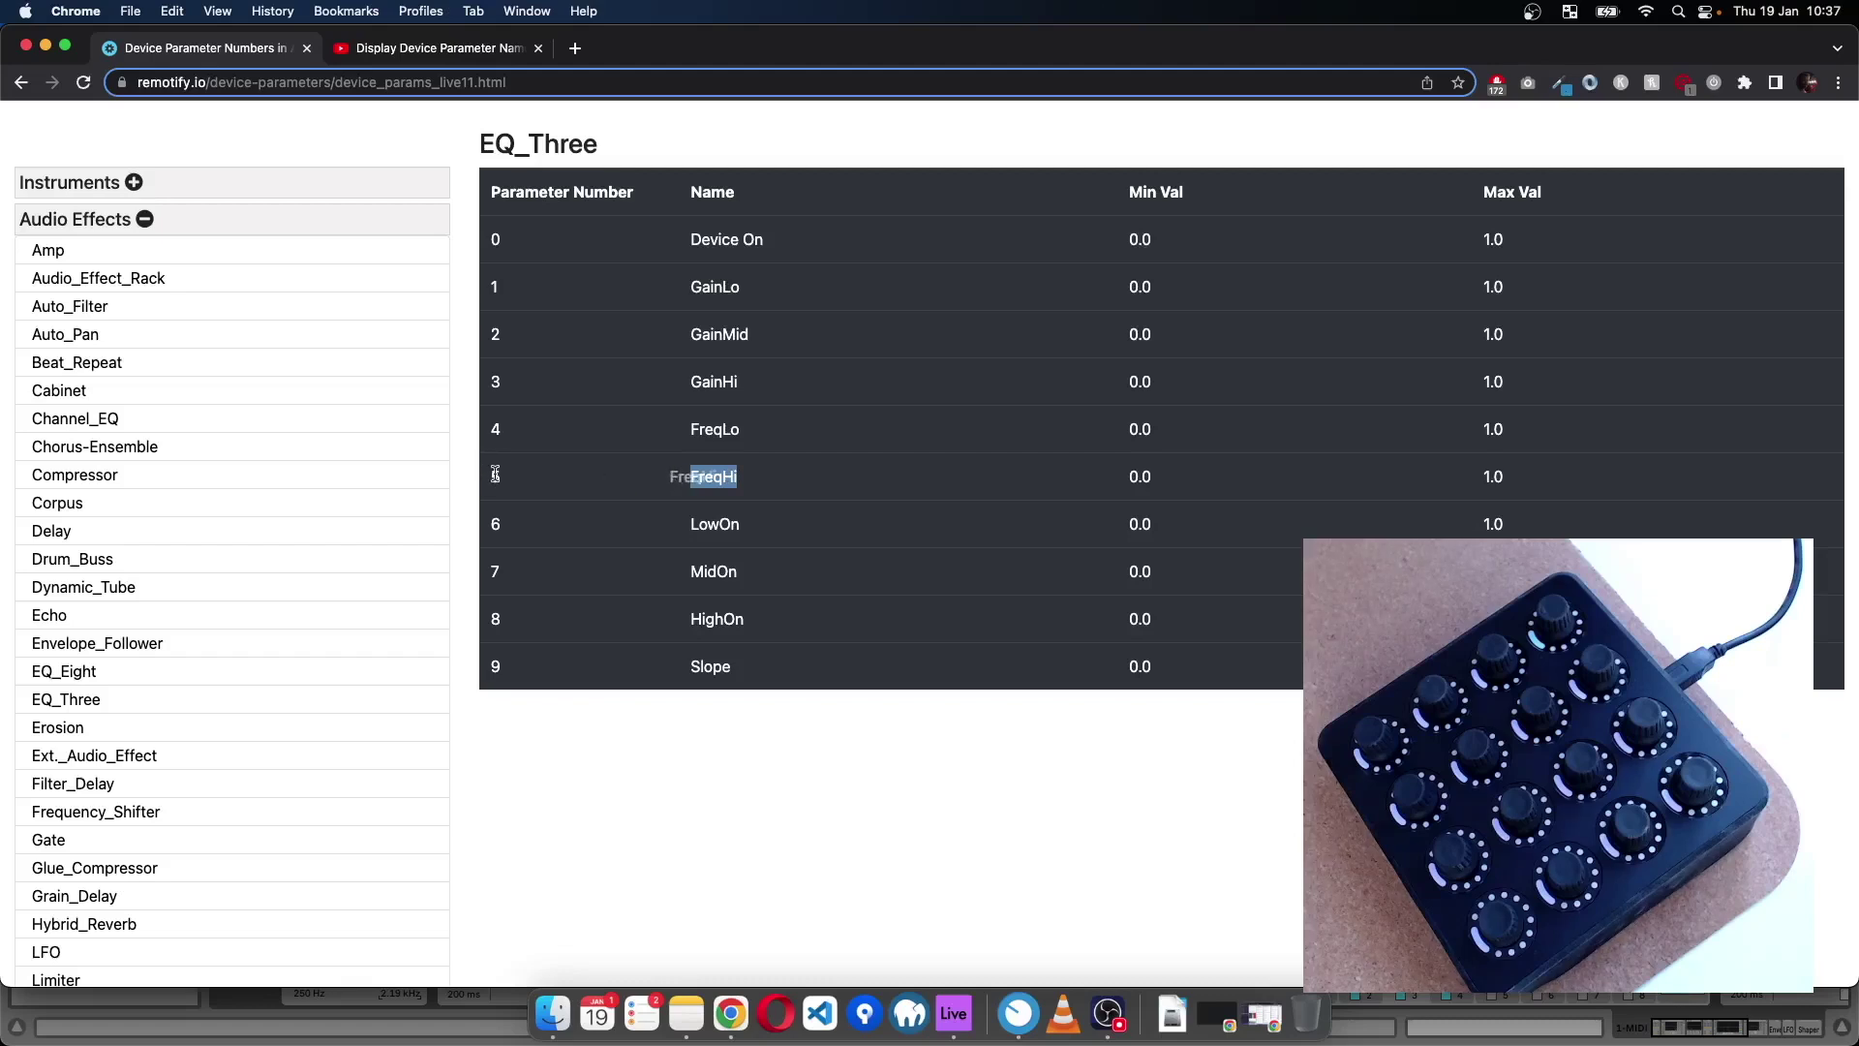
{"action": "left_click", "coordinate": [496, 494]}
{"action": "left_click_drag", "start_coordinate": [1486, 480], "coordinate": [1493, 479]}
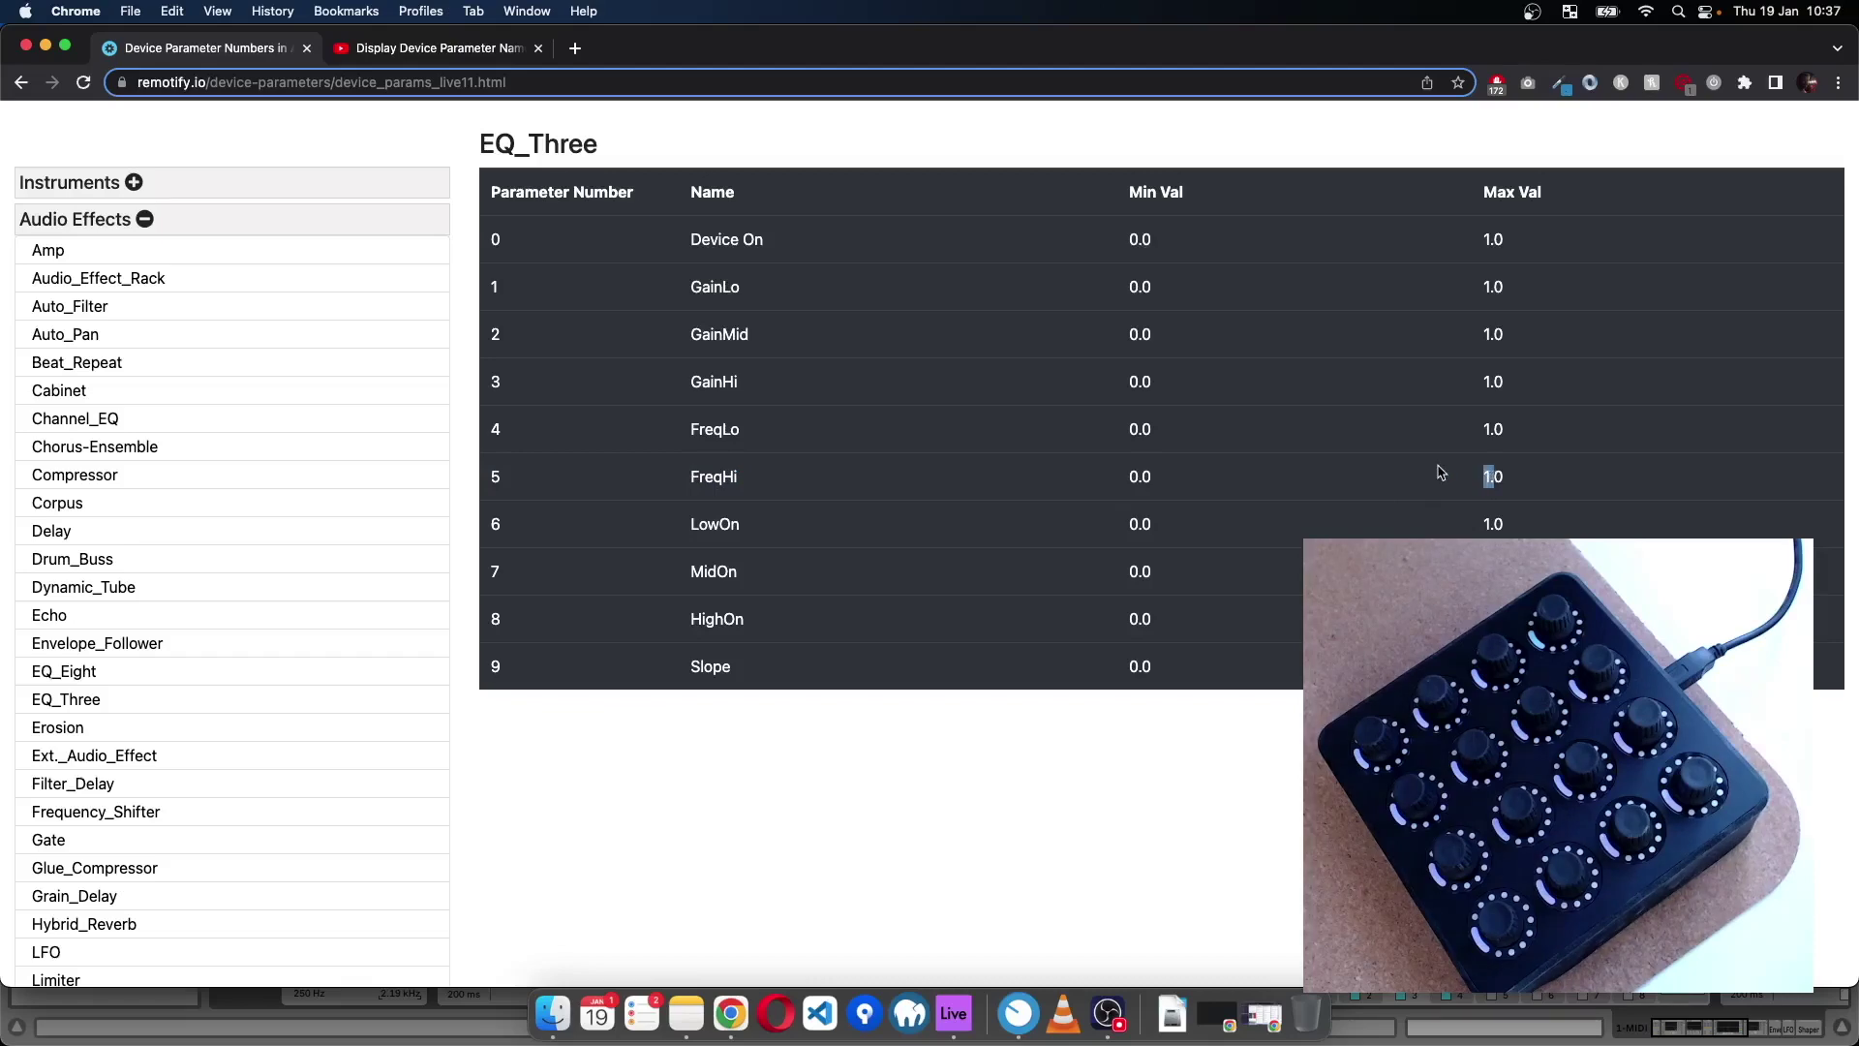
{"action": "left_click", "coordinate": [1016, 1015]}
- Replace Parameter 1's Select Device Parameter value 1 with 5, targeting EQ Three's FreqHi
{"action": "left_click_drag", "start_coordinate": [368, 418], "coordinate": [322, 432]}
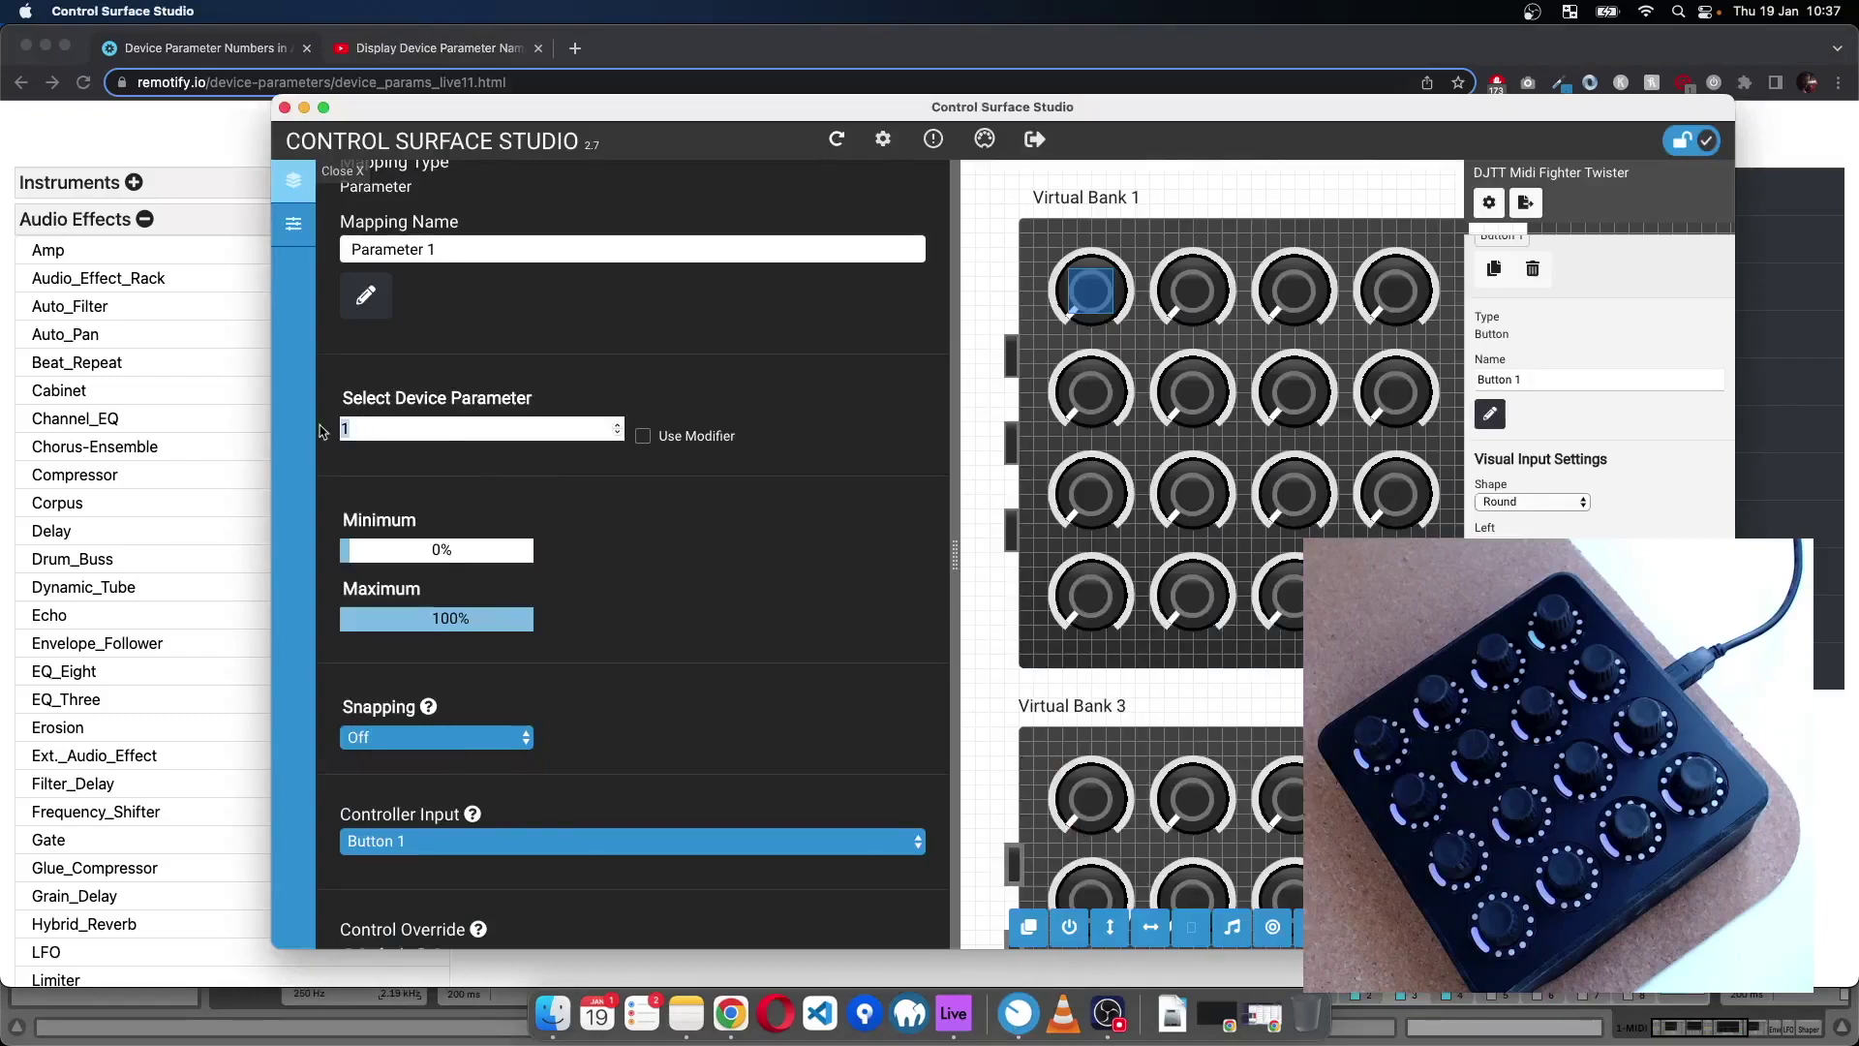
{"action": "type", "text": "5"}
{"action": "scroll", "coordinate": [523, 523], "scroll_direction": "down", "scroll_amount": 2}
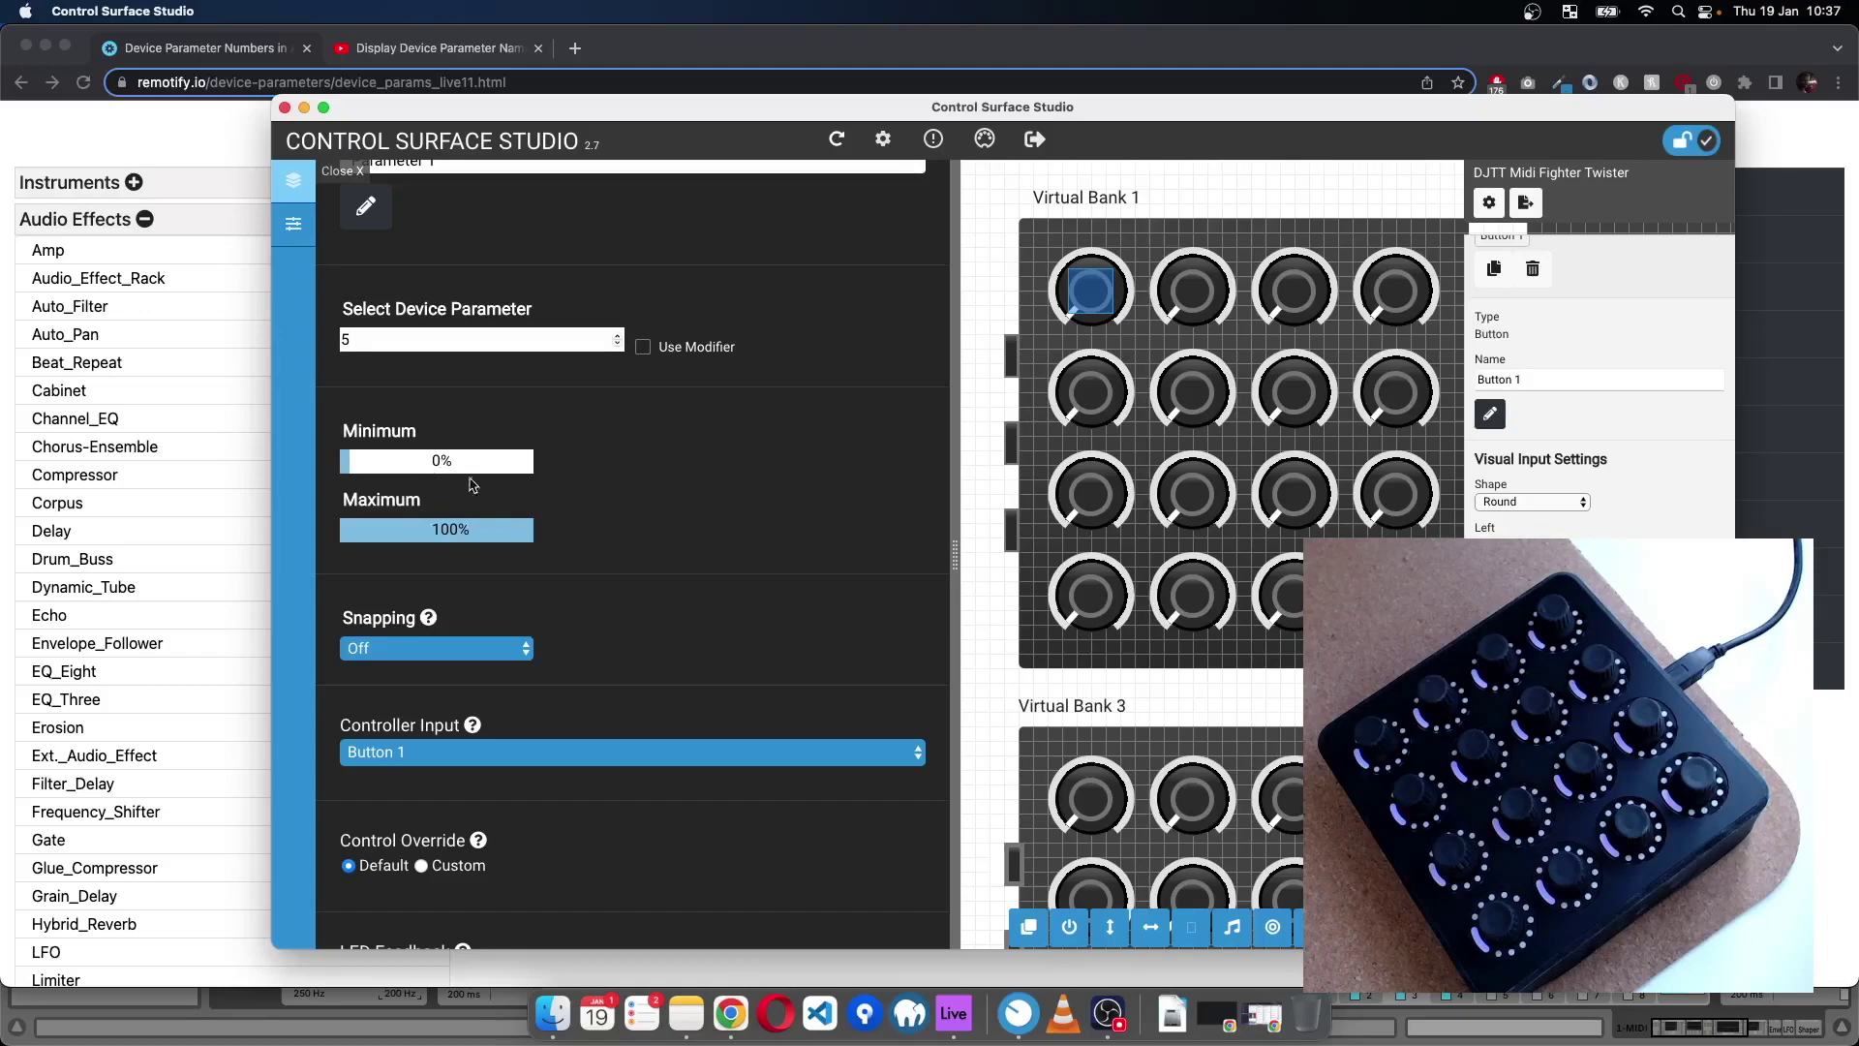
- Check in Ableton Live that Button 1 moves EQ Three's FreqHi, then return to Control Surface Studio
{"action": "left_click", "coordinate": [953, 1013]}
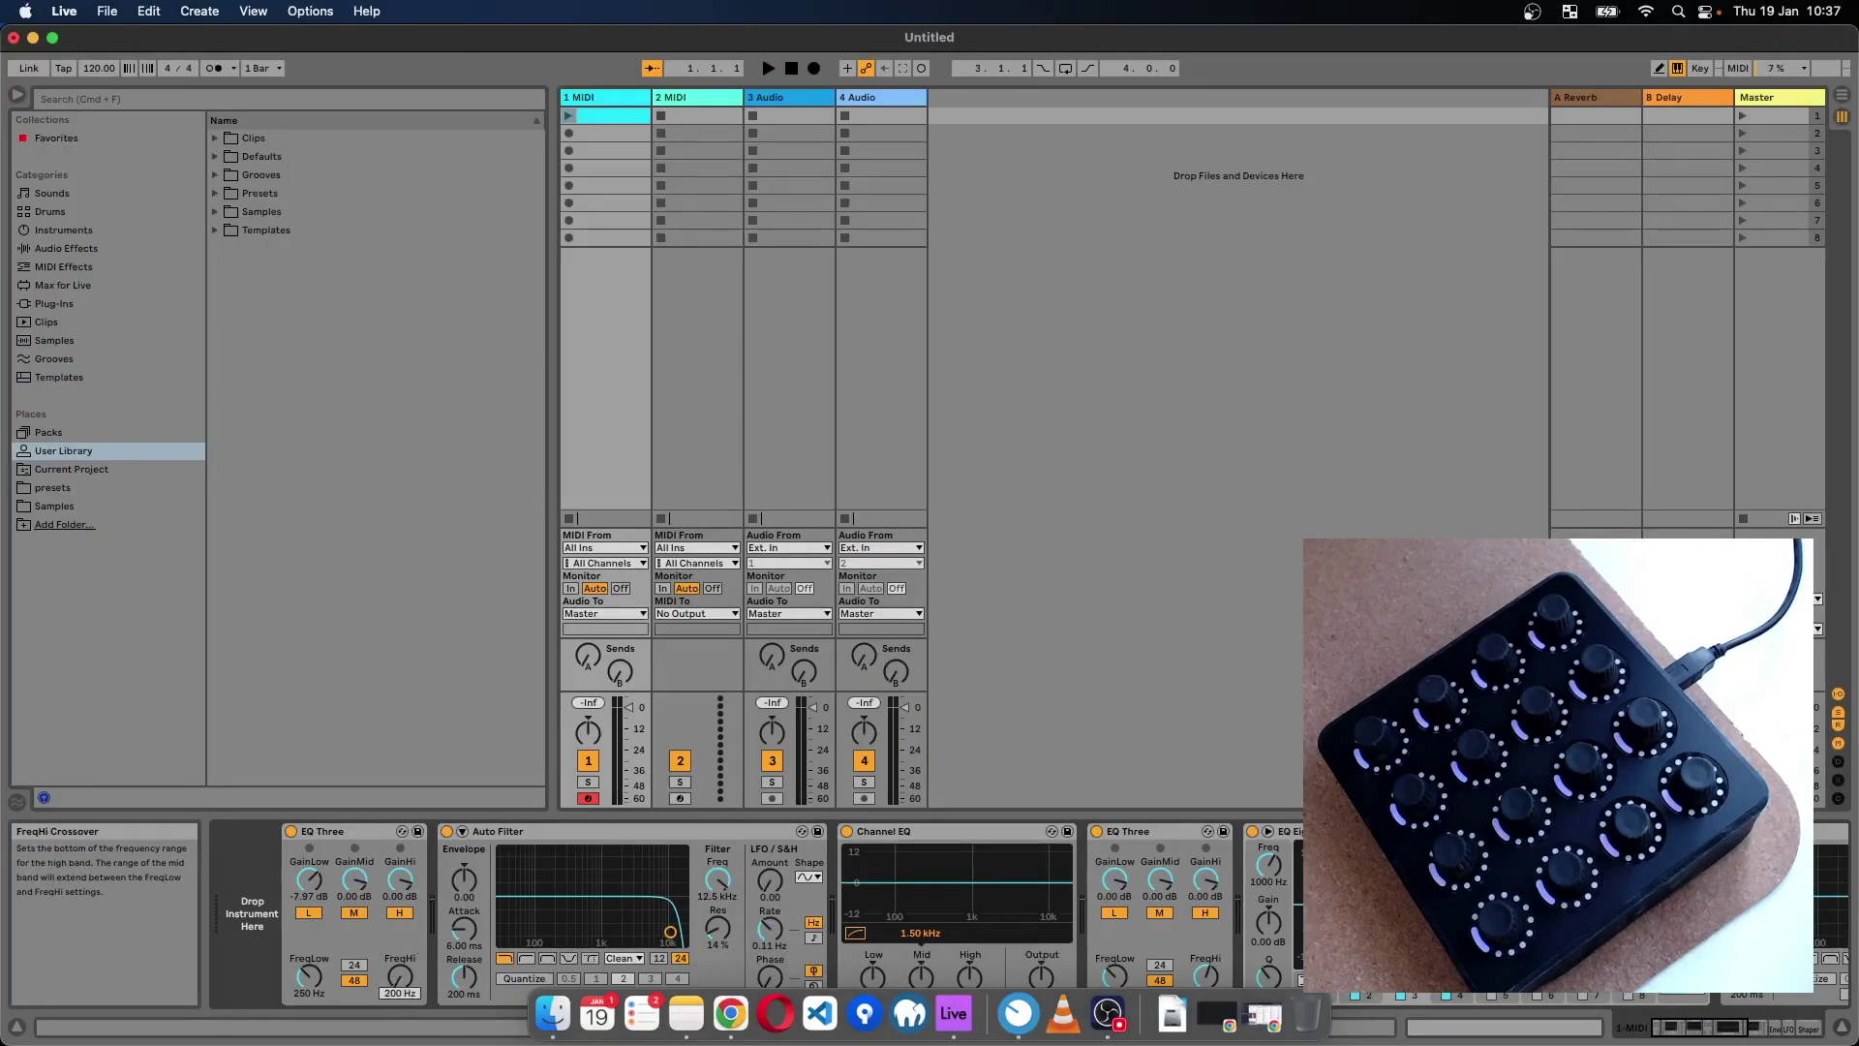
{"action": "key", "text": "super+Tab"}
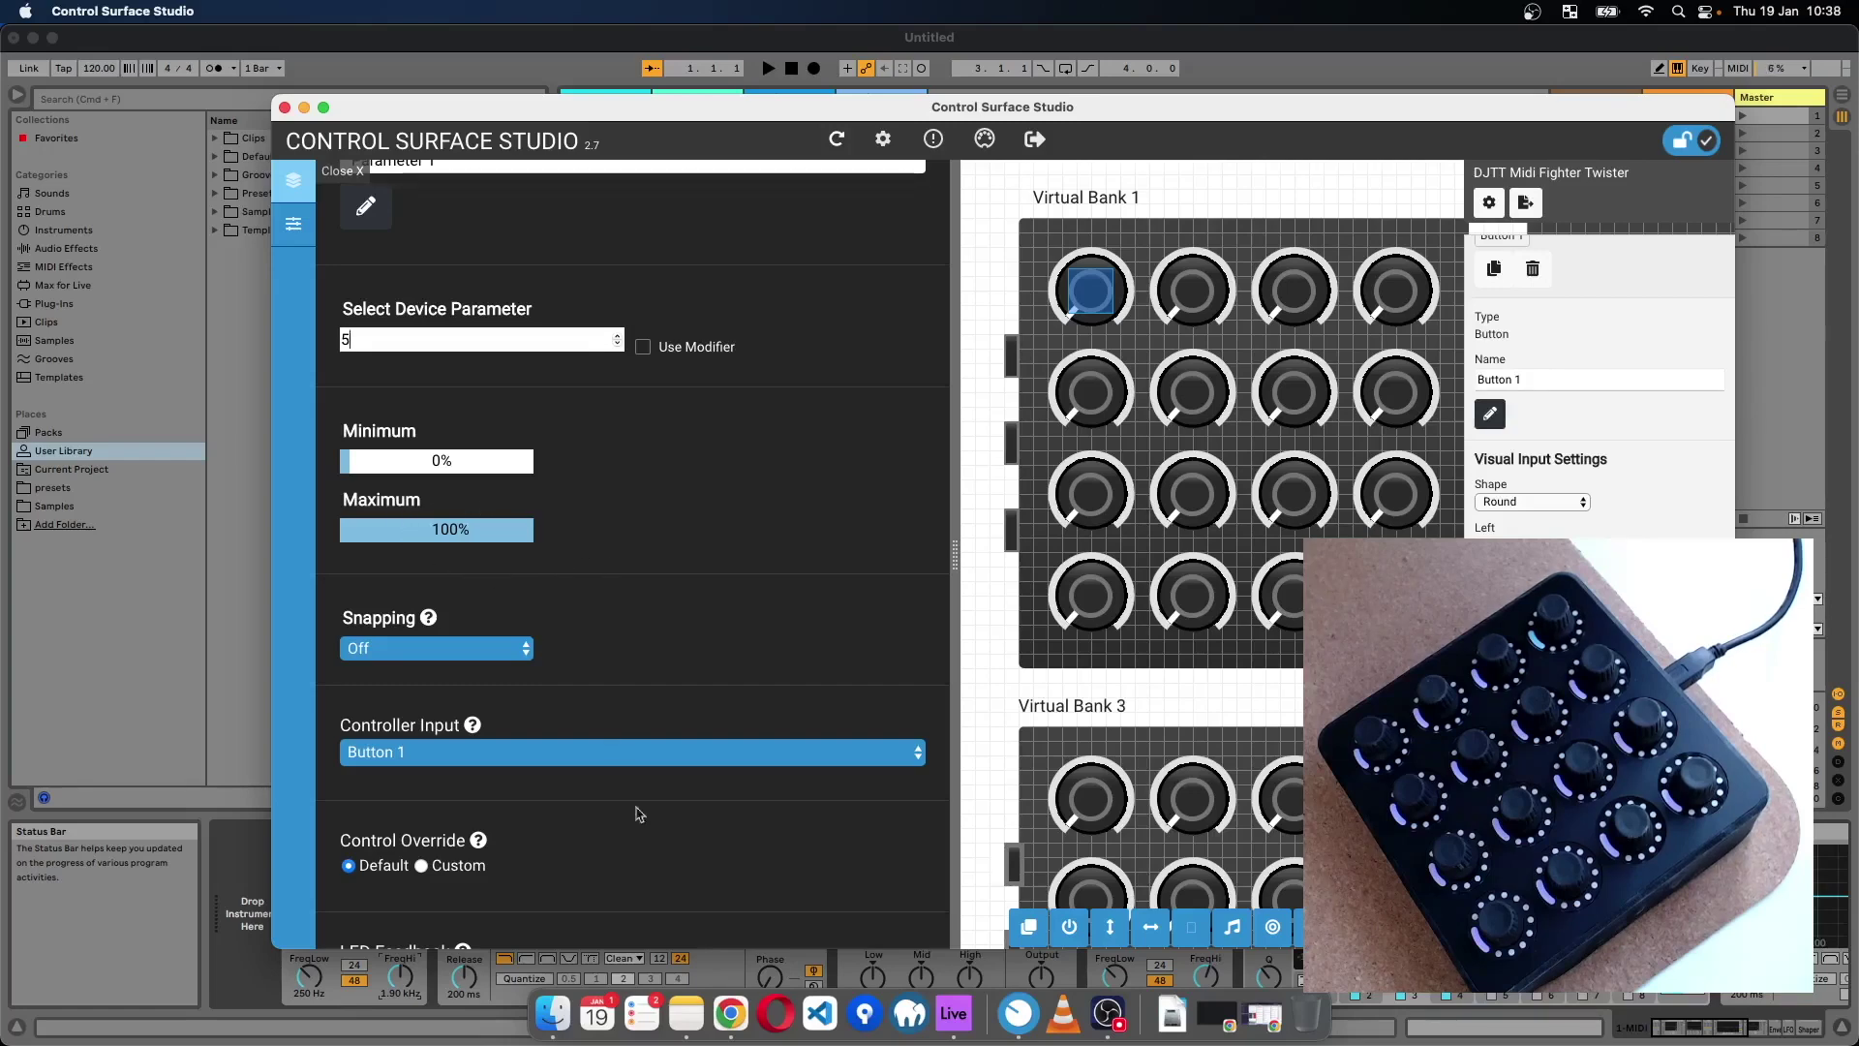
- Look up the EQ_Three parameter ranges in the browser and set Parameter 1's Maximum to 1%
{"action": "left_click", "coordinate": [731, 1014]}
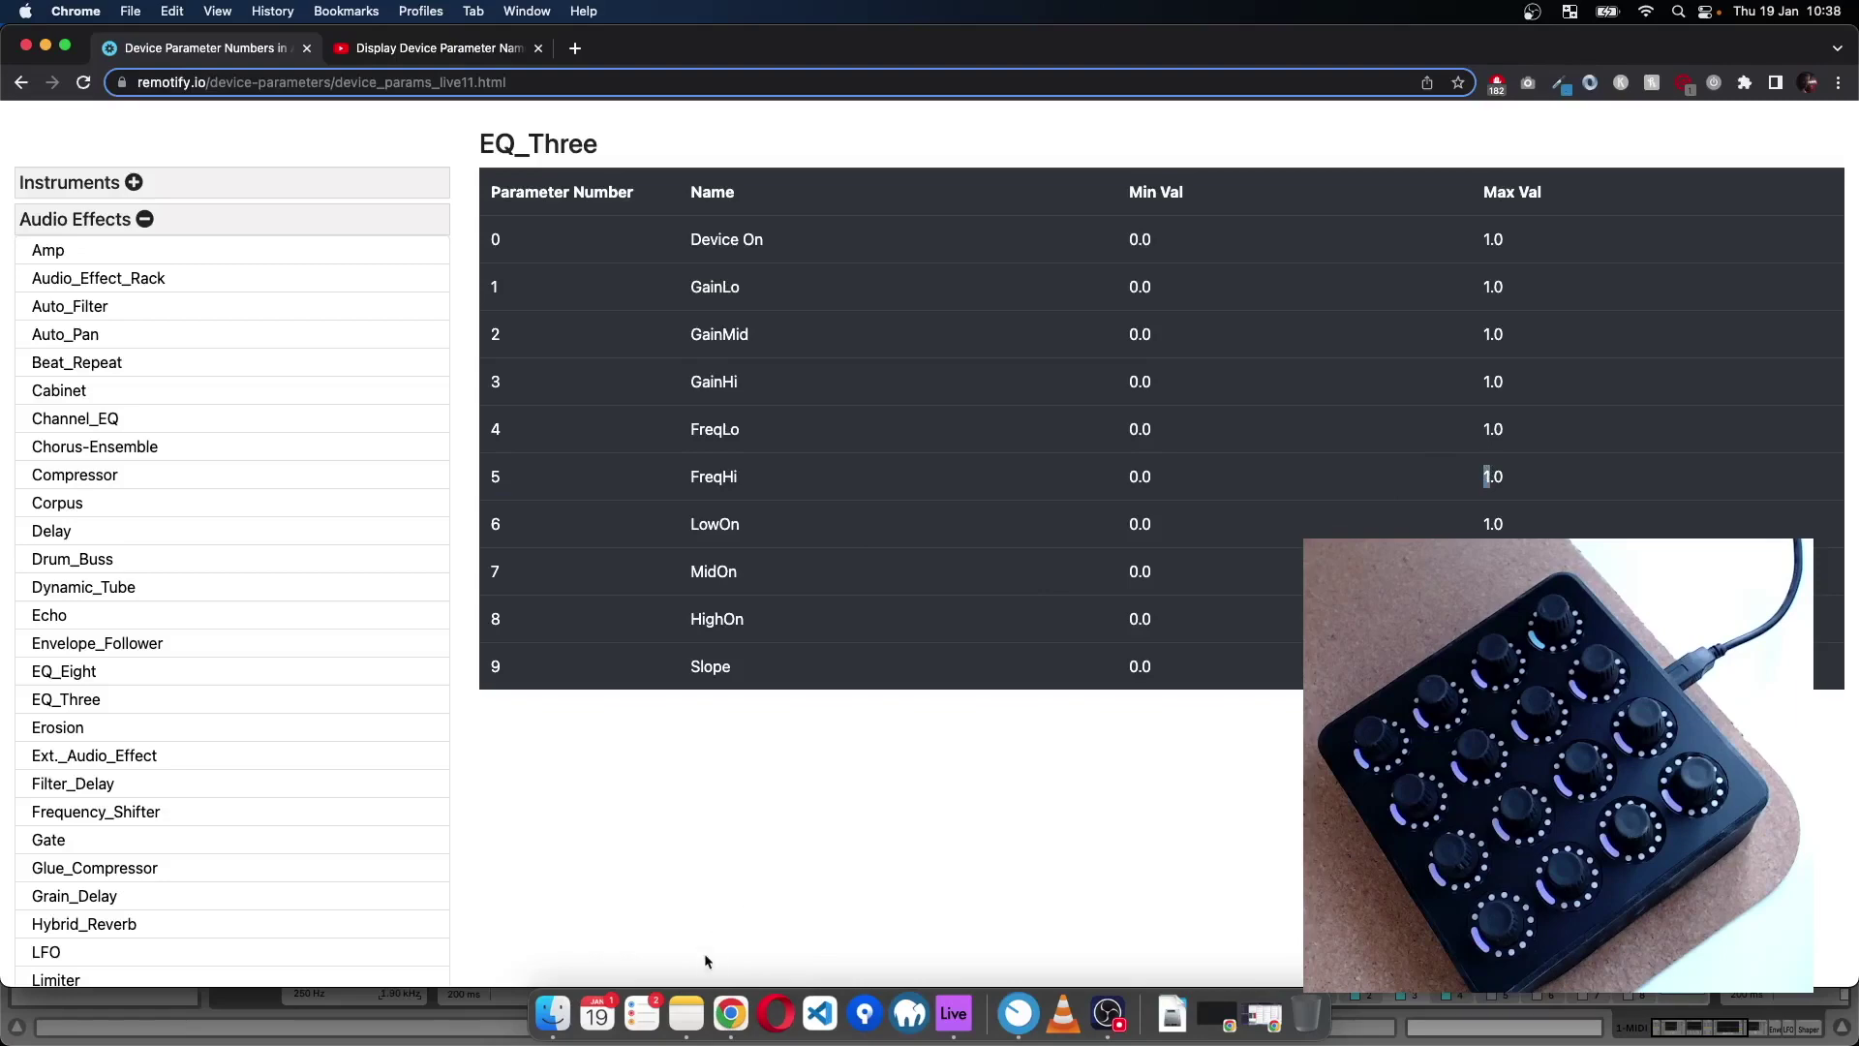
{"action": "left_click", "coordinate": [1033, 1026]}
{"action": "left_click", "coordinate": [427, 538]}
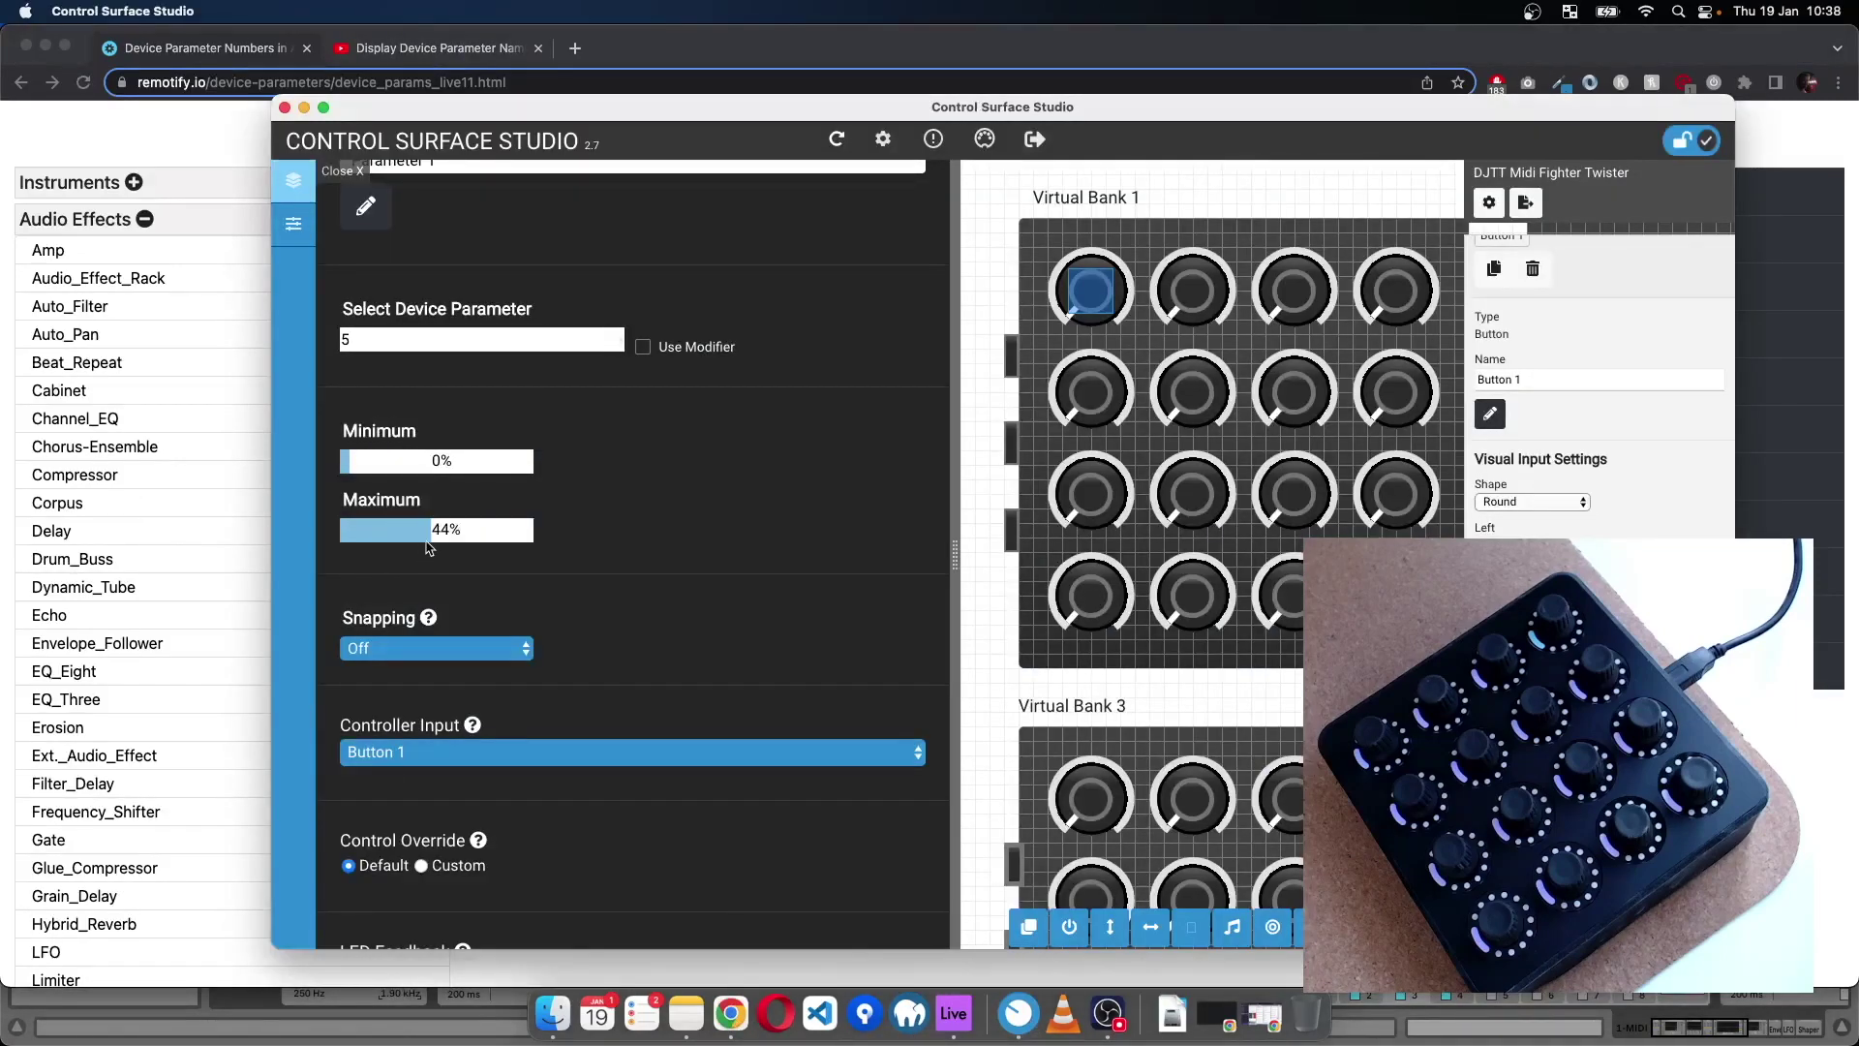
{"action": "left_click", "coordinate": [435, 532]}
{"action": "left_click_drag", "start_coordinate": [435, 531], "coordinate": [307, 528]}
{"action": "type", "text": "1"}
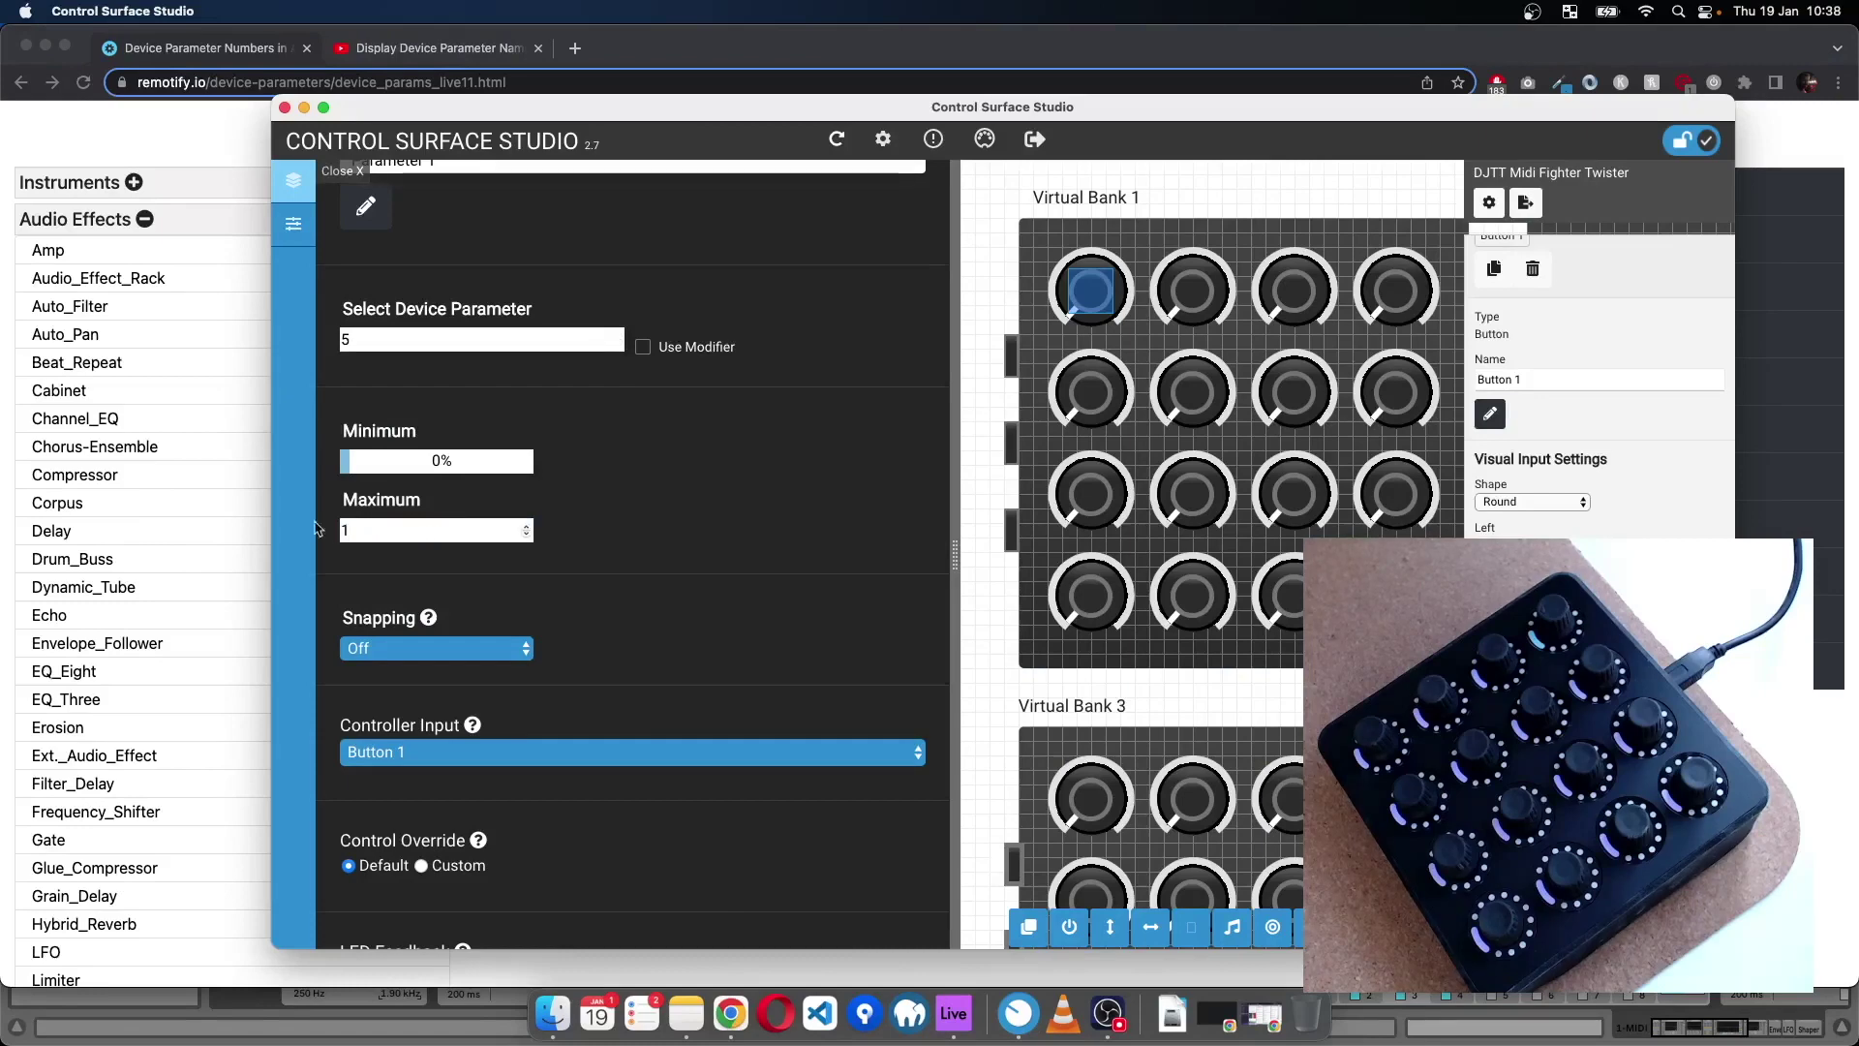
{"action": "key", "text": "Return"}
- Recheck the EQ_Three parameter table and re-enter 1% as the Maximum
{"action": "scroll", "coordinate": [560, 514], "scroll_direction": "up", "scroll_amount": 1}
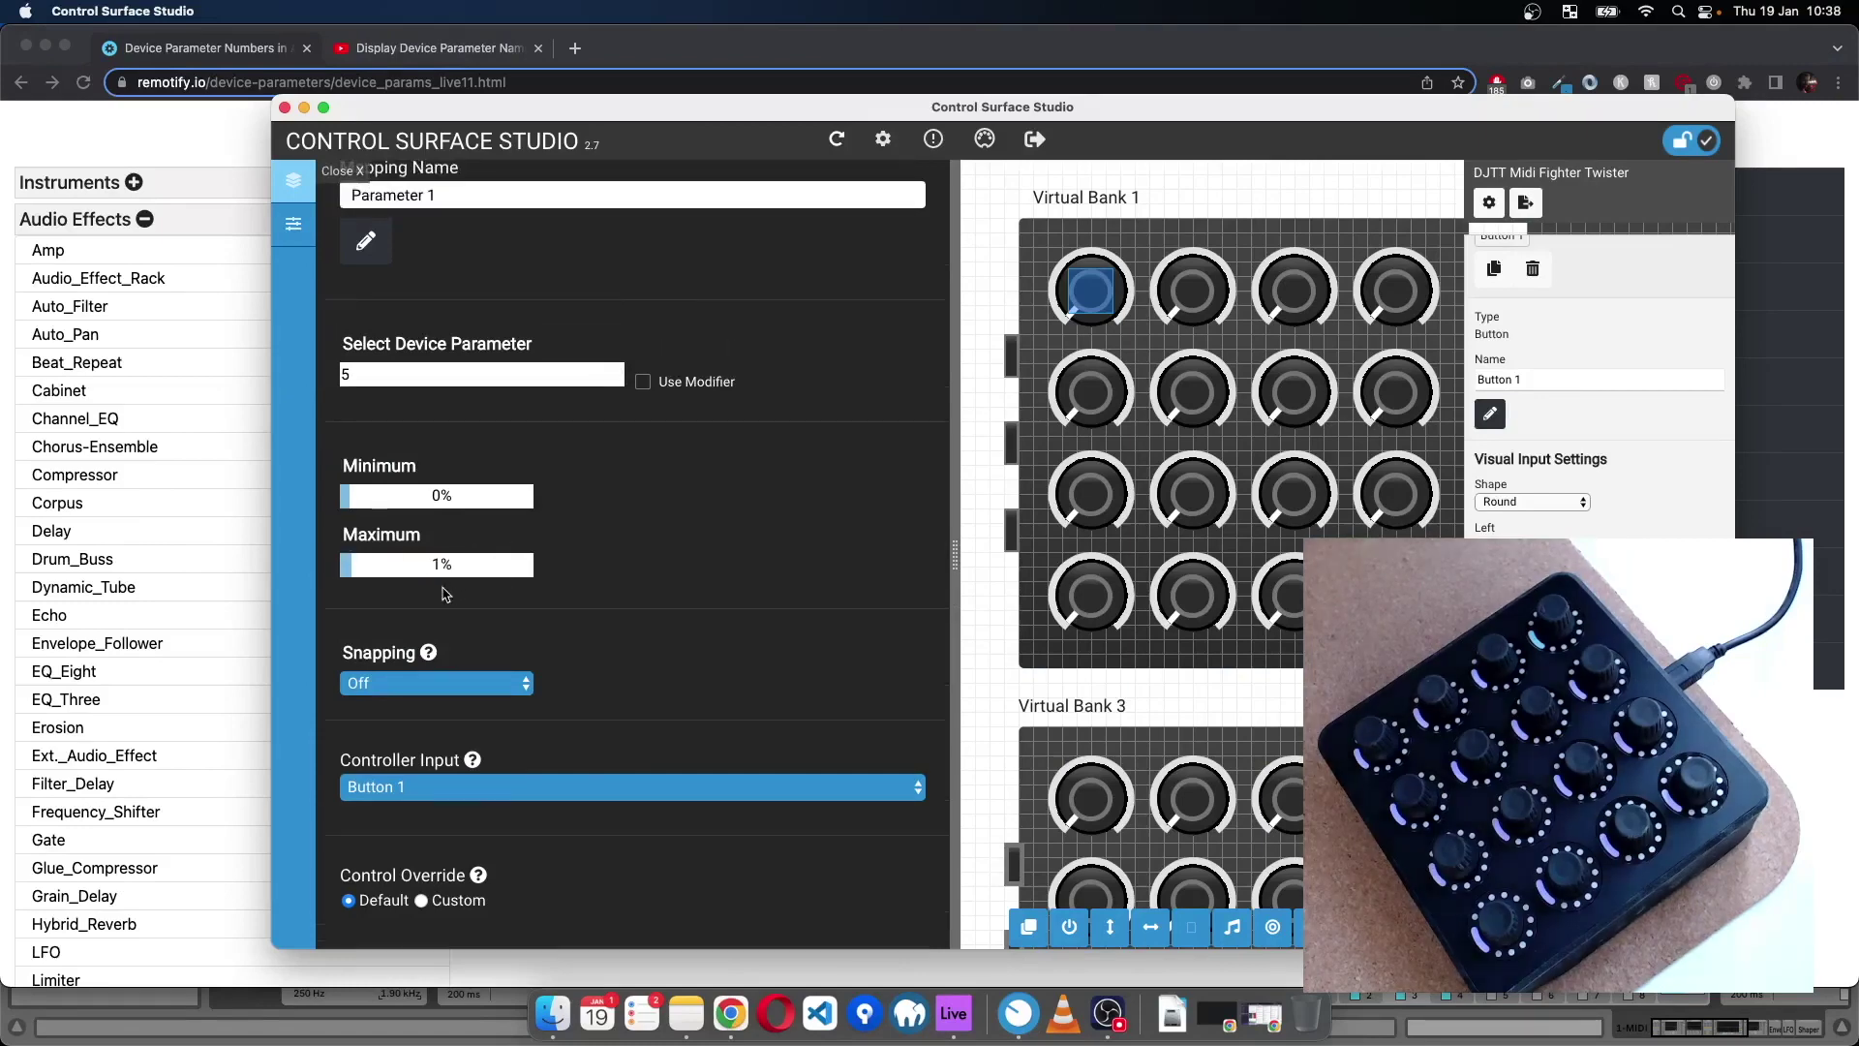
{"action": "mouse_move", "coordinate": [492, 577]}
{"action": "left_mouse_down"}
{"action": "mouse_move", "coordinate": [539, 569]}
{"action": "mouse_move", "coordinate": [462, 569]}
{"action": "left_mouse_up"}
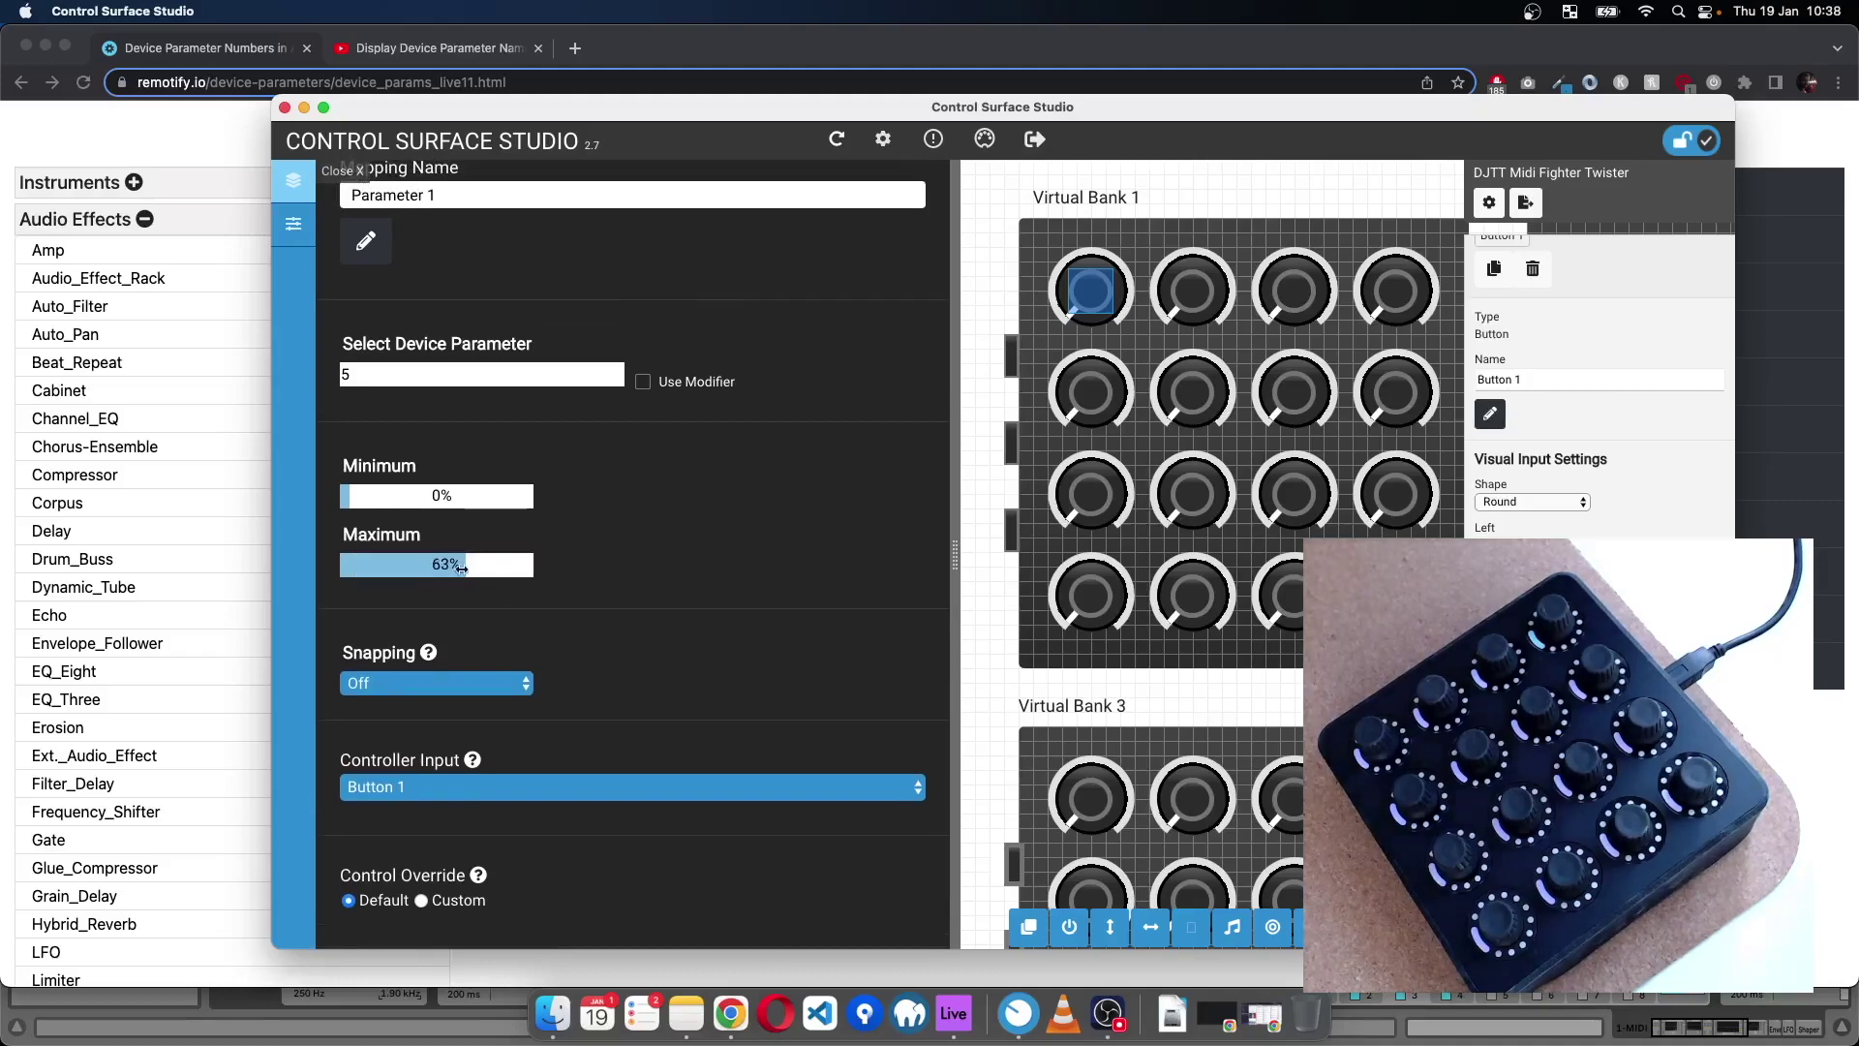
{"action": "left_click", "coordinate": [449, 567]}
{"action": "left_click", "coordinate": [79, 467]}
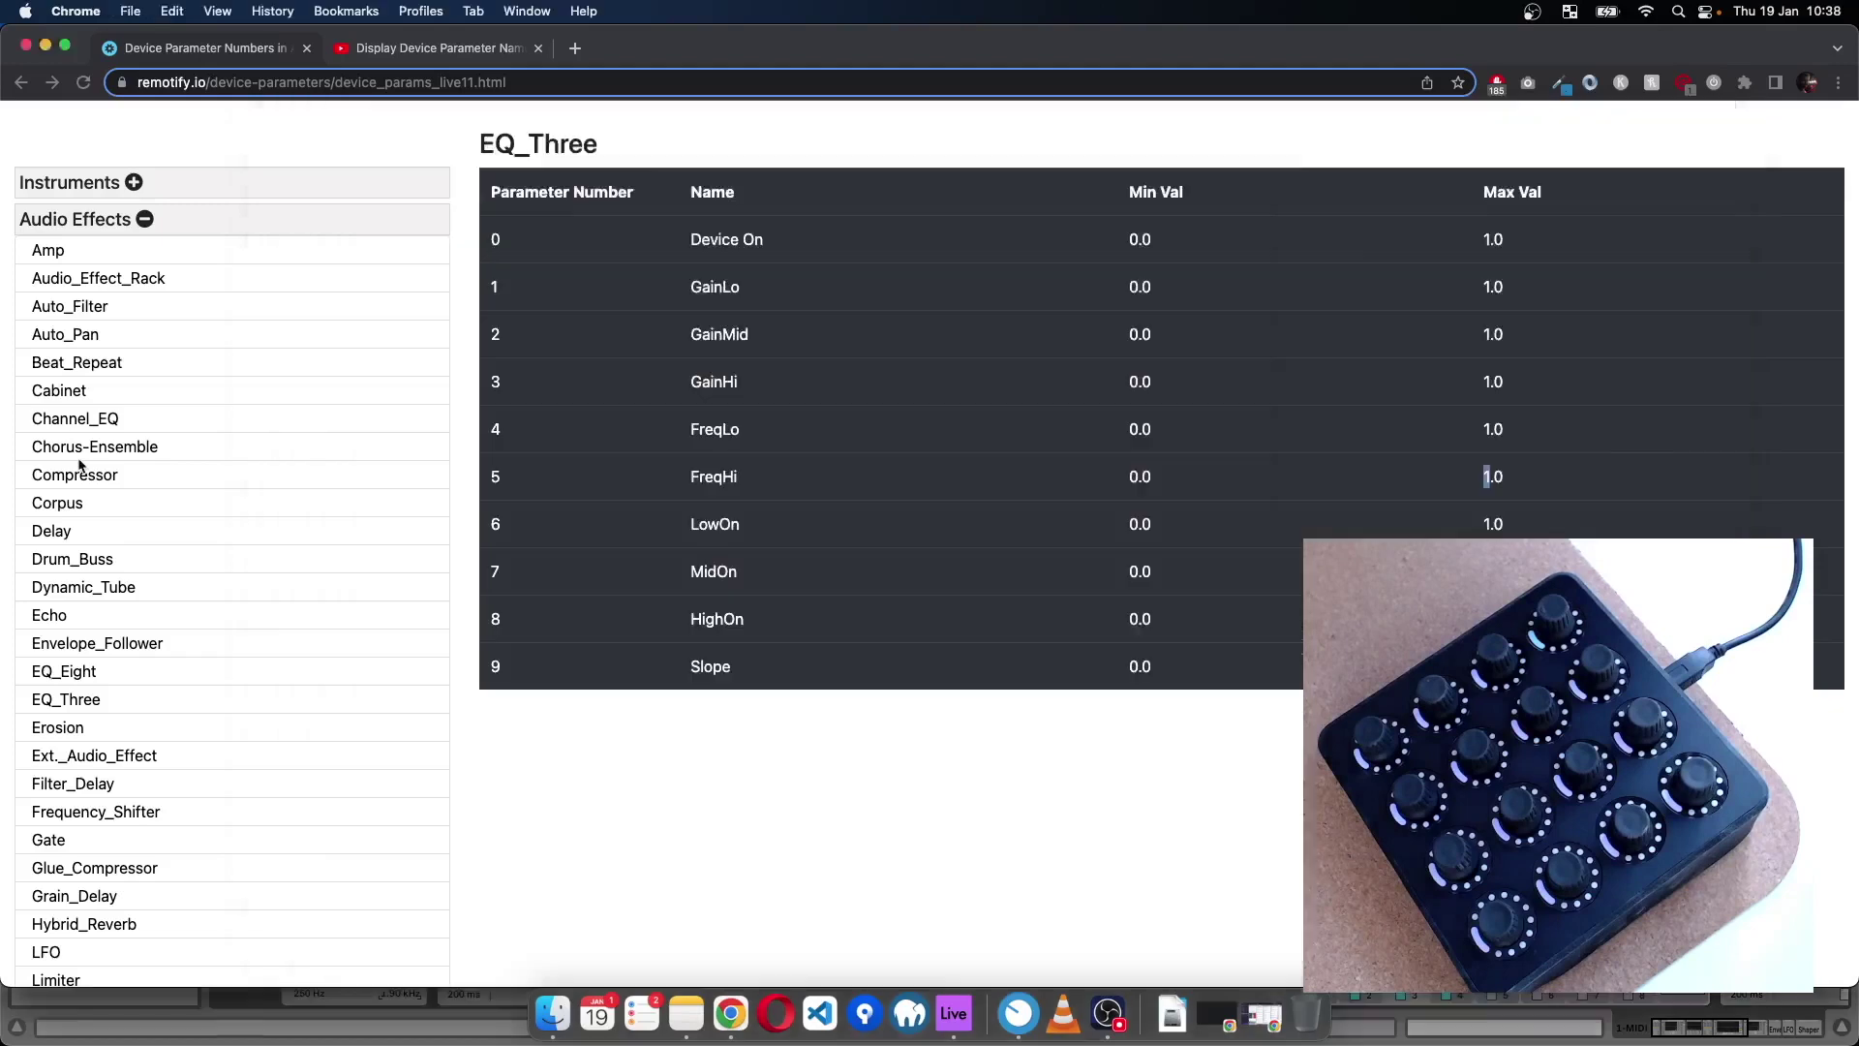
{"action": "key", "text": "super+Tab"}
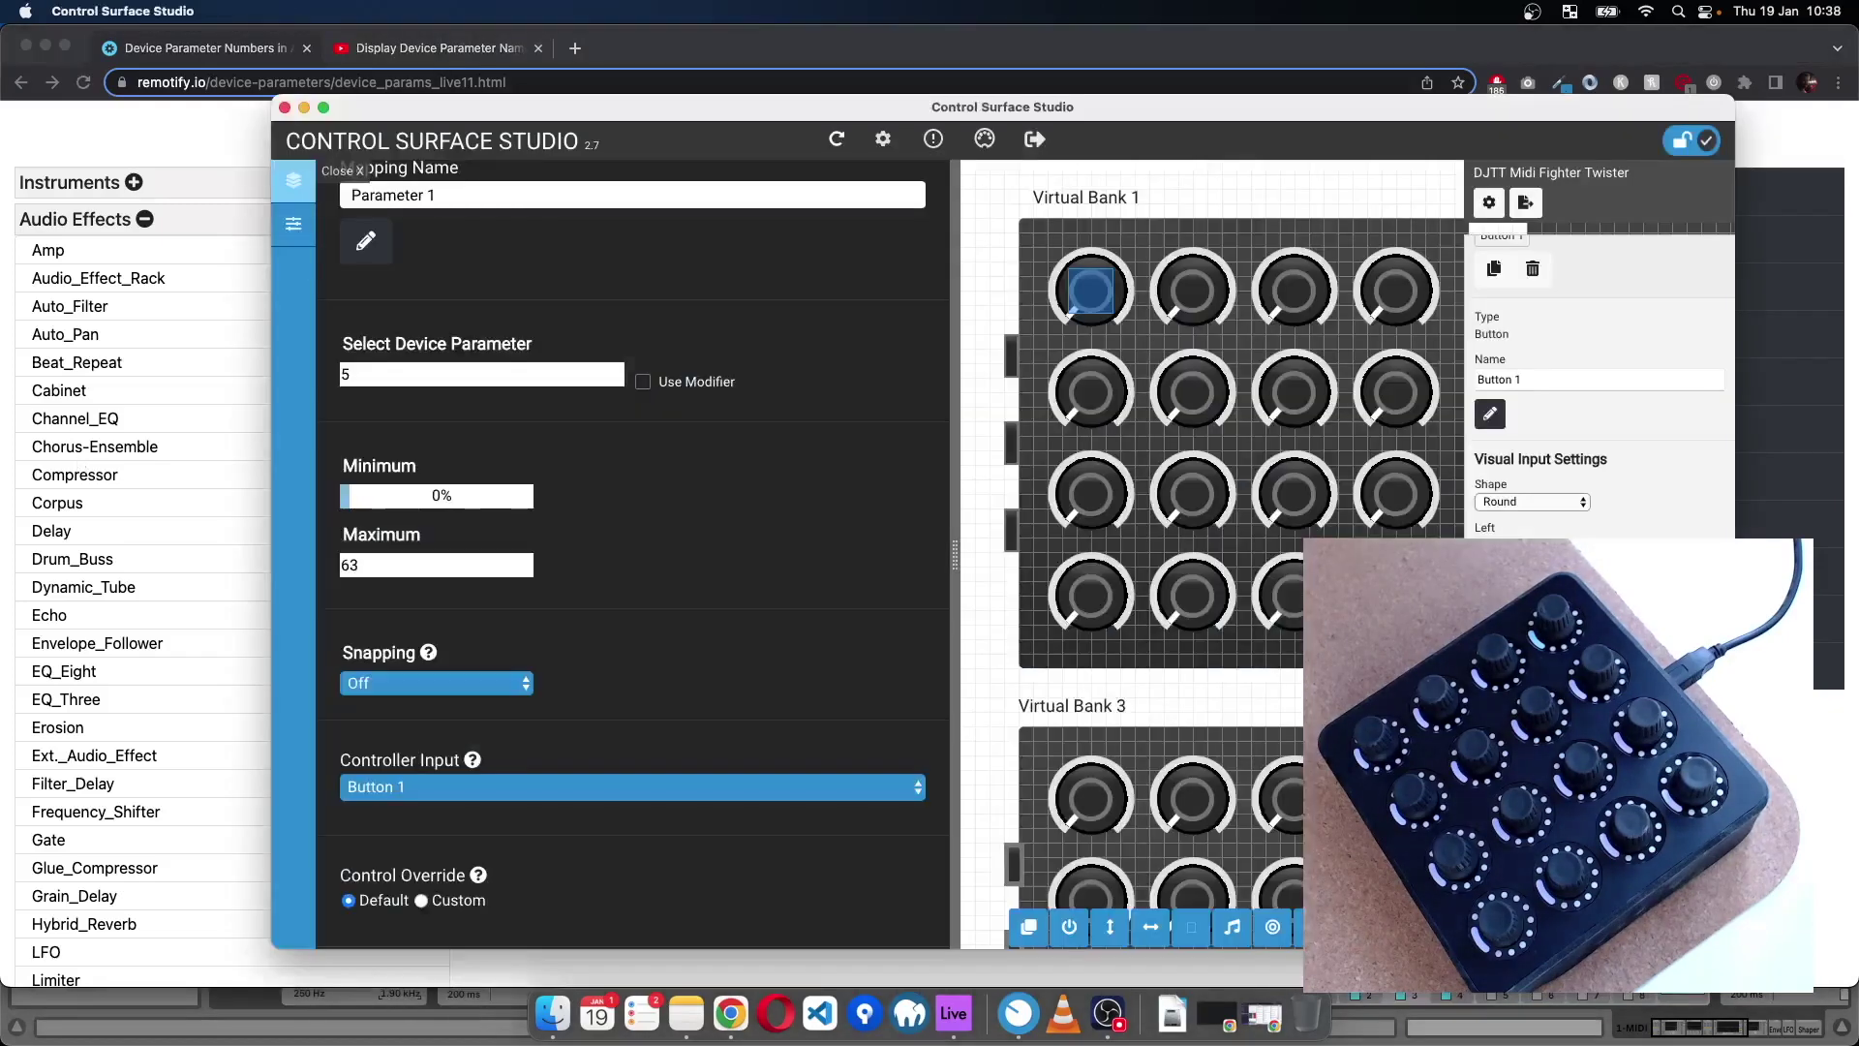
{"action": "double_click", "coordinate": [347, 564]}
{"action": "type", "text": "1"}
{"action": "left_click", "coordinate": [653, 487]}
- Install the set parameter position script into Ableton Live
{"action": "scroll", "coordinate": [666, 636], "scroll_direction": "down", "scroll_amount": 2}
{"action": "scroll", "coordinate": [610, 713], "scroll_direction": "down", "scroll_amount": 1}
{"action": "scroll", "coordinate": [610, 714], "scroll_direction": "up", "scroll_amount": 5}
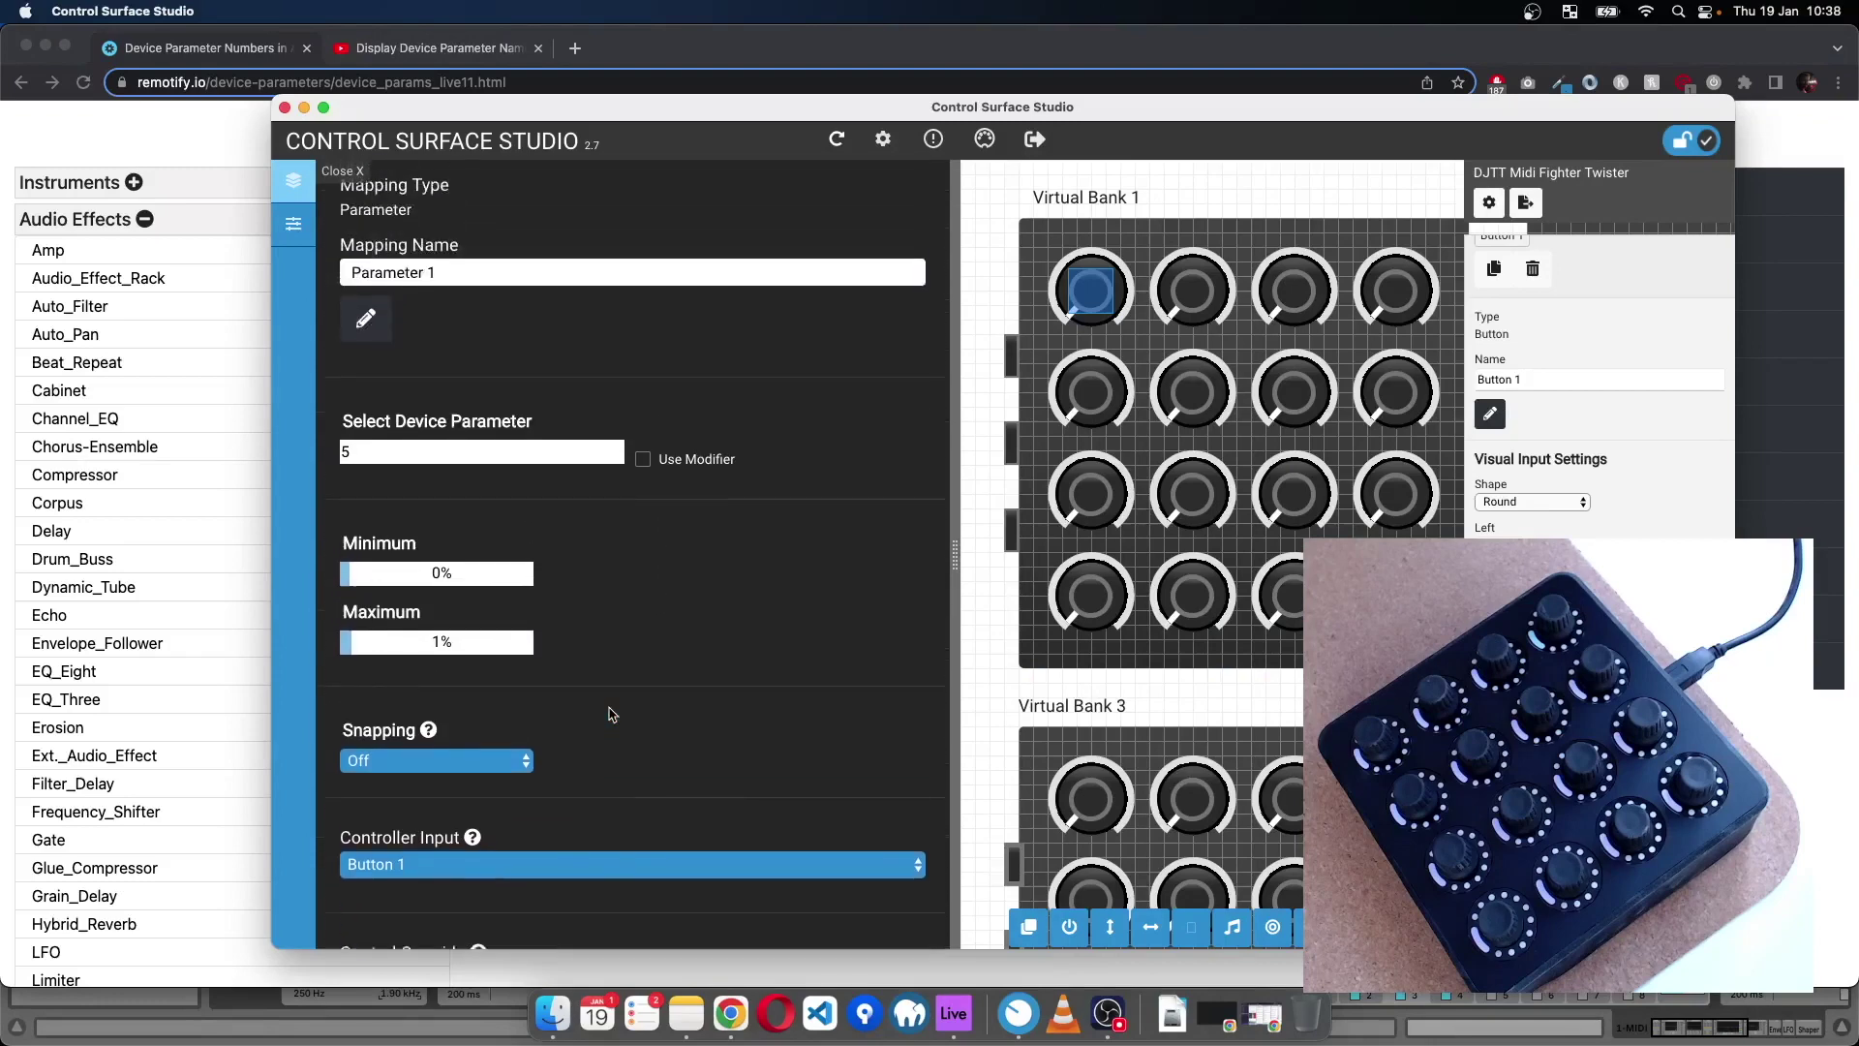
{"action": "left_click", "coordinate": [289, 167]}
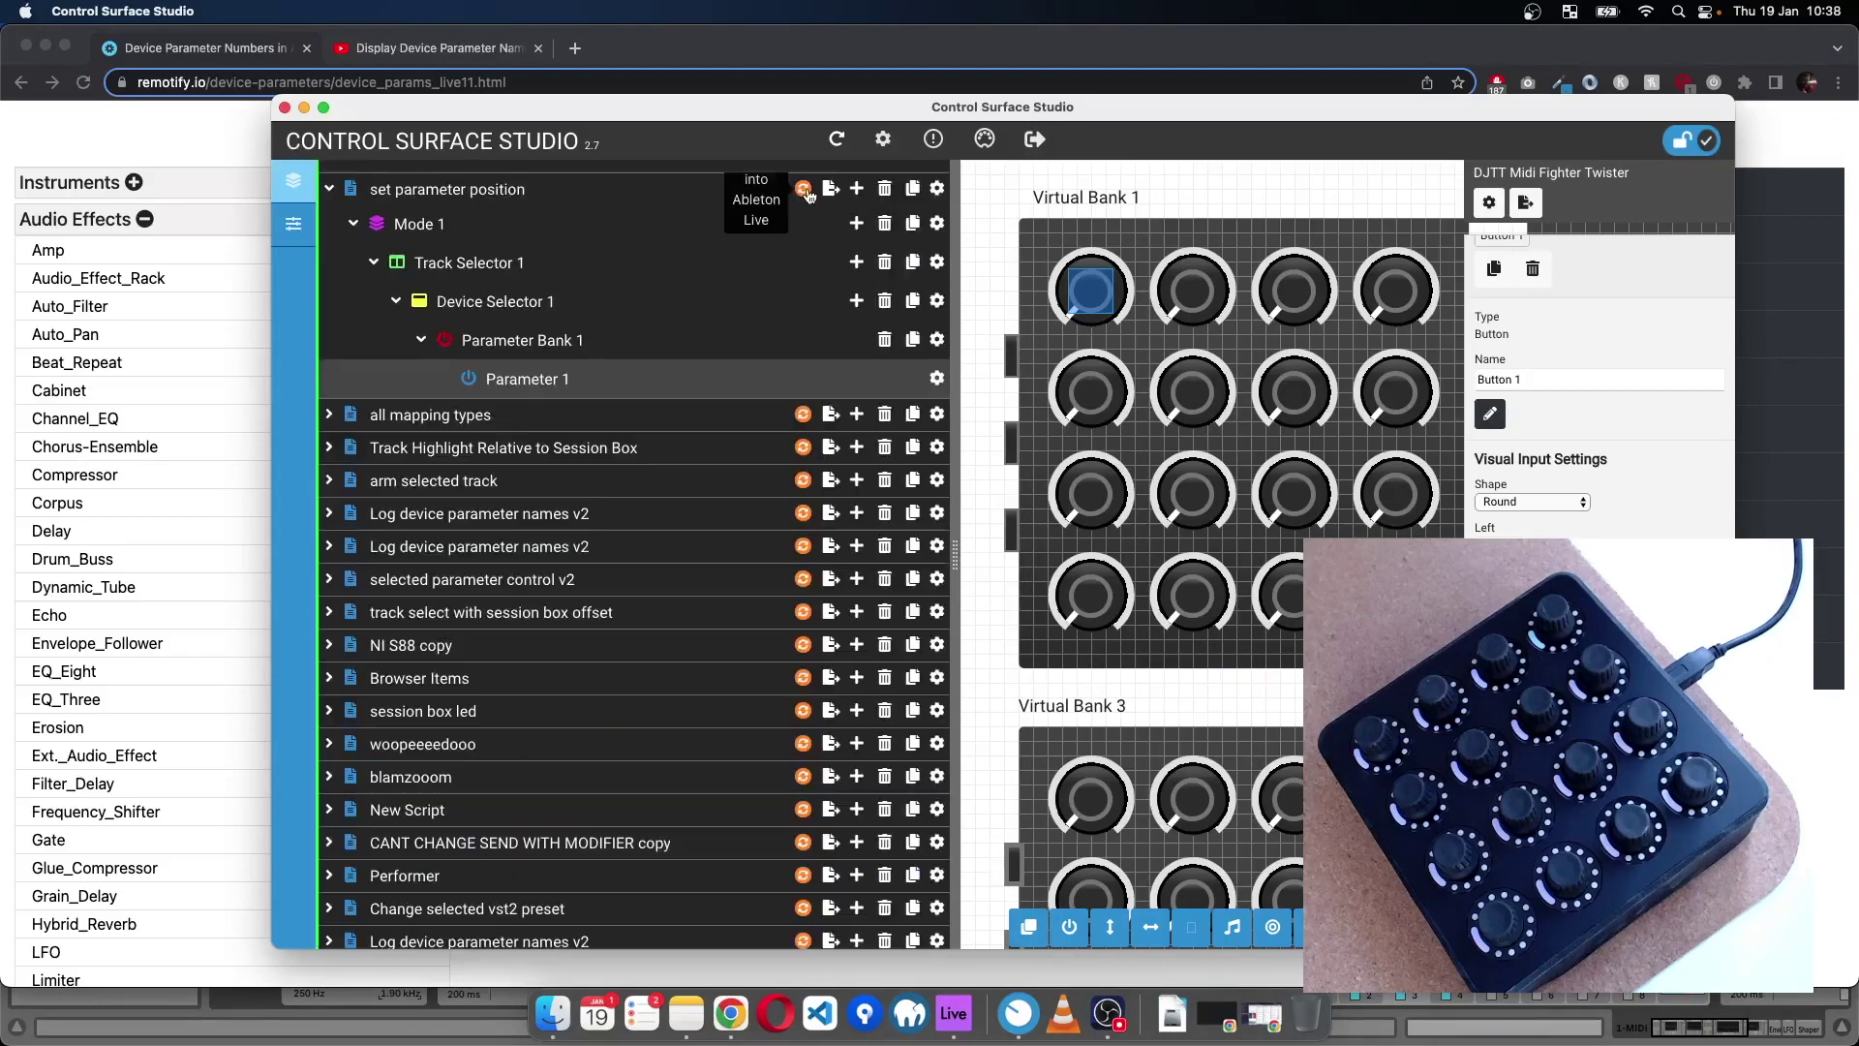
- Quit Ableton Live from the Dock without saving, then relaunch it
{"action": "right_click", "coordinate": [954, 1016]}
{"action": "left_click", "coordinate": [966, 966]}
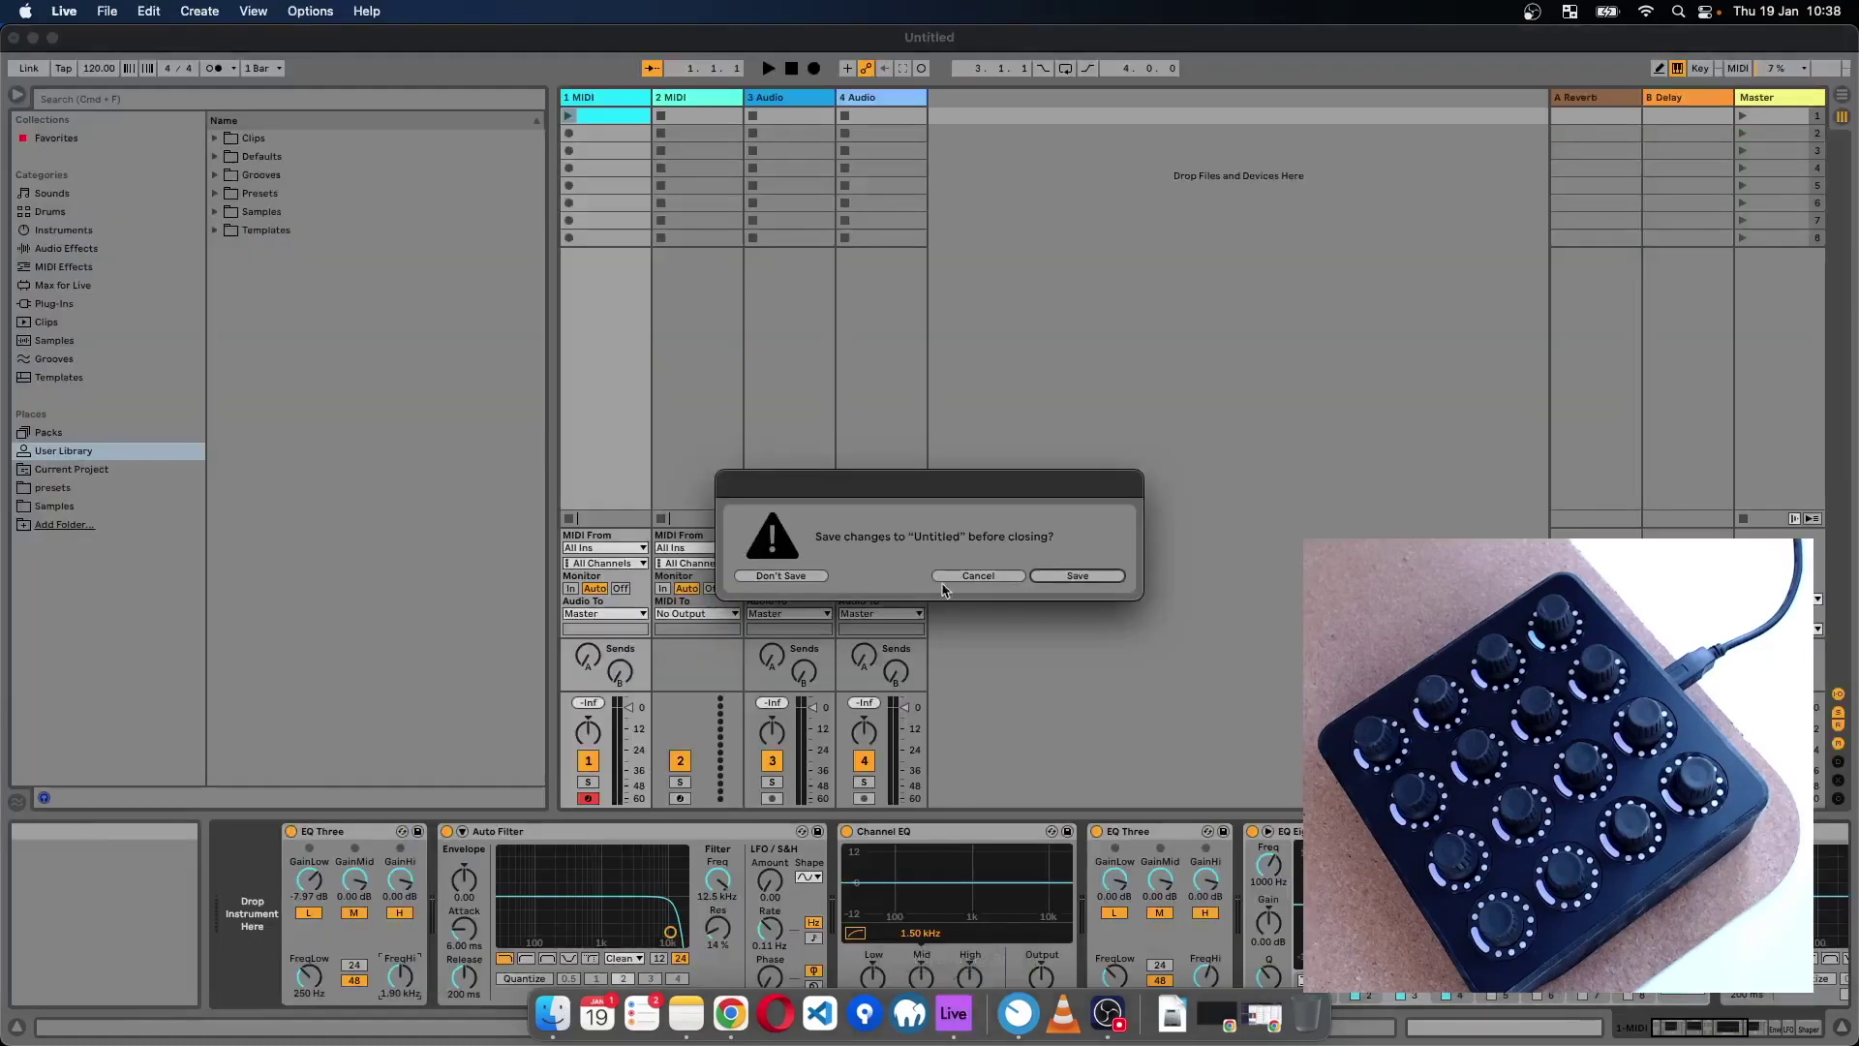
{"action": "left_click", "coordinate": [946, 583]}
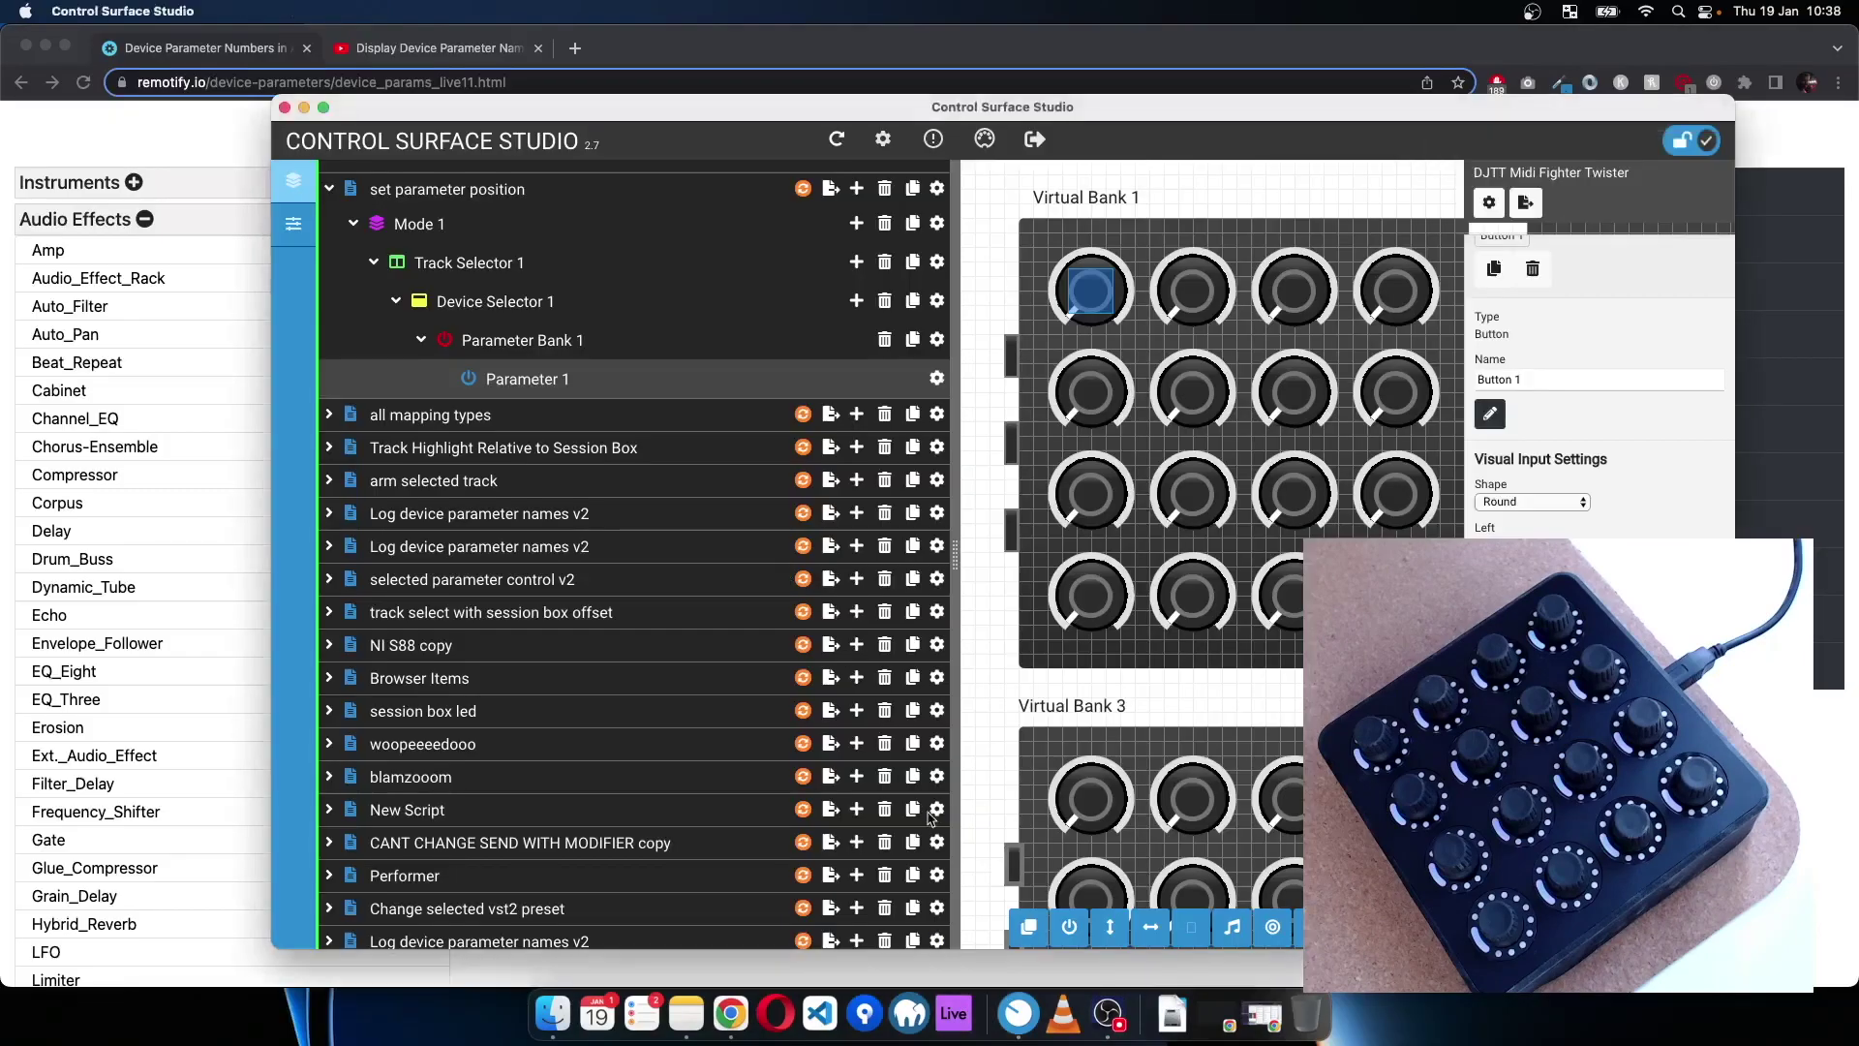
{"action": "left_click", "coordinate": [948, 1013]}
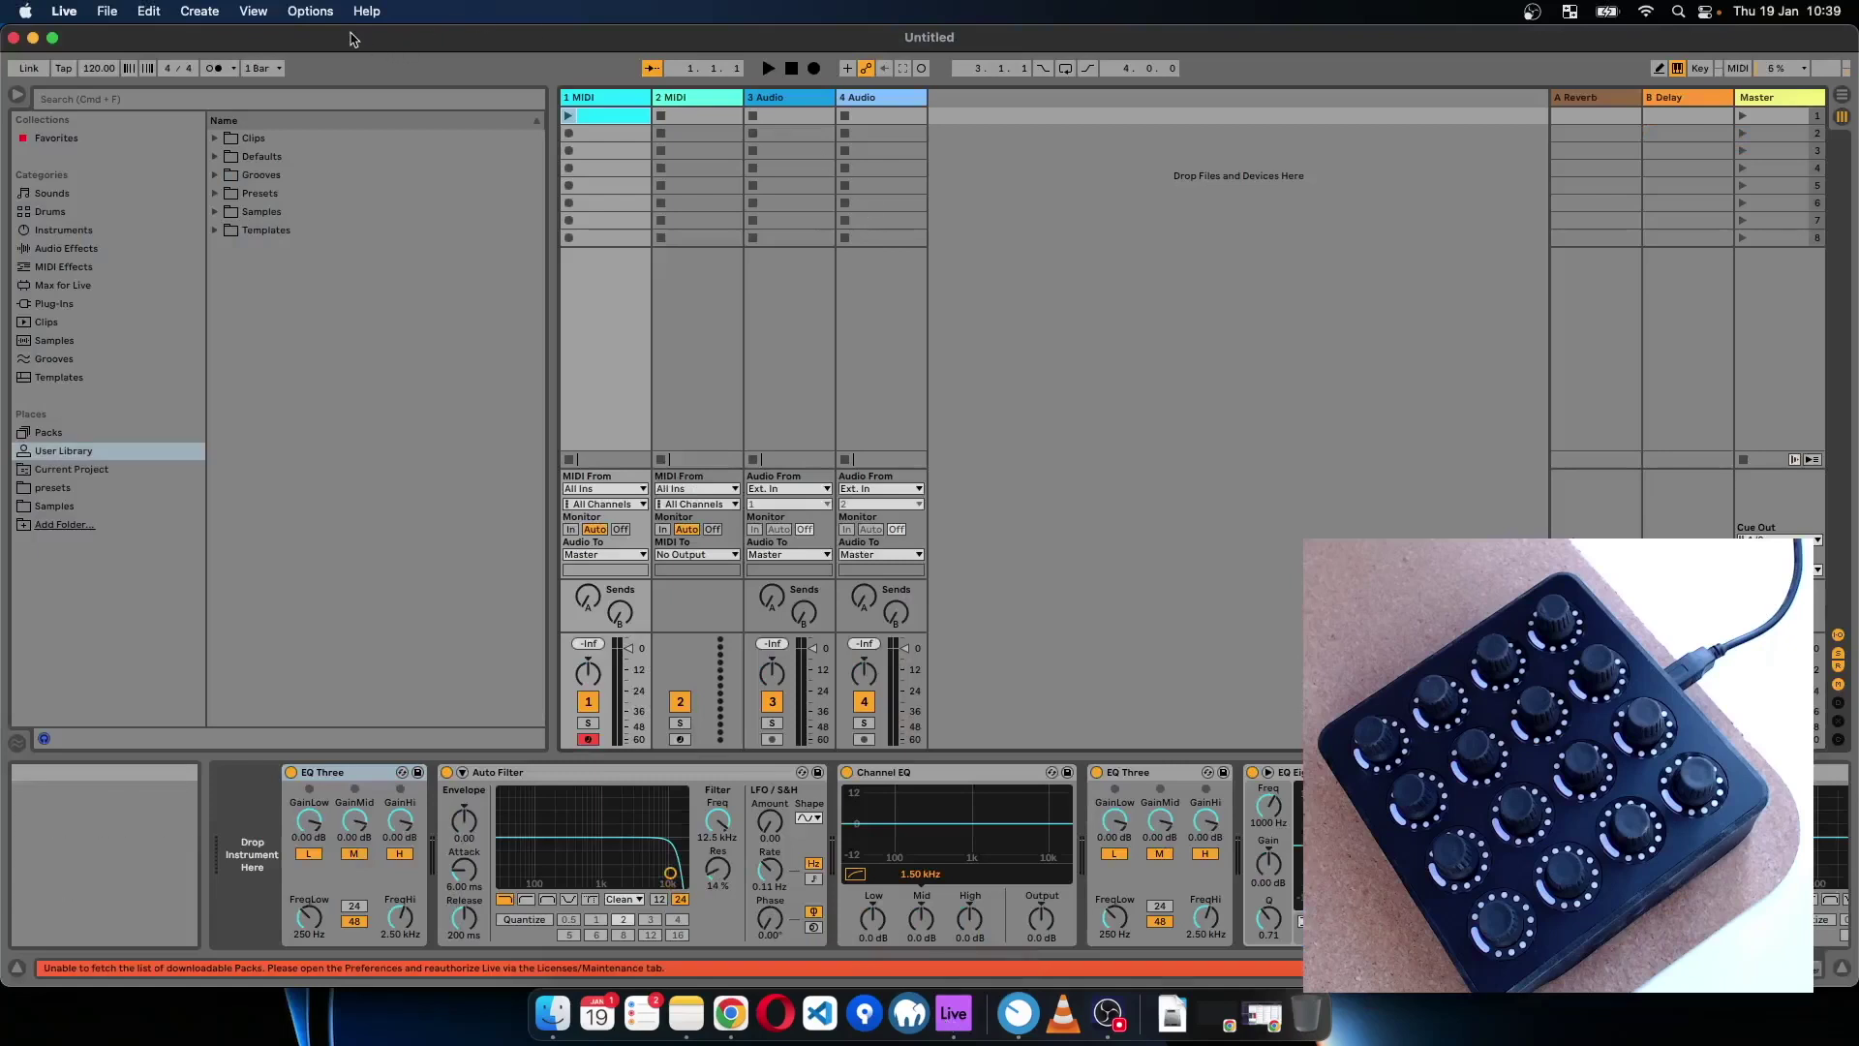
- Set Control Surface 2 to css set parameter position in Live's Preferences, then close them
{"action": "left_click", "coordinate": [62, 12]}
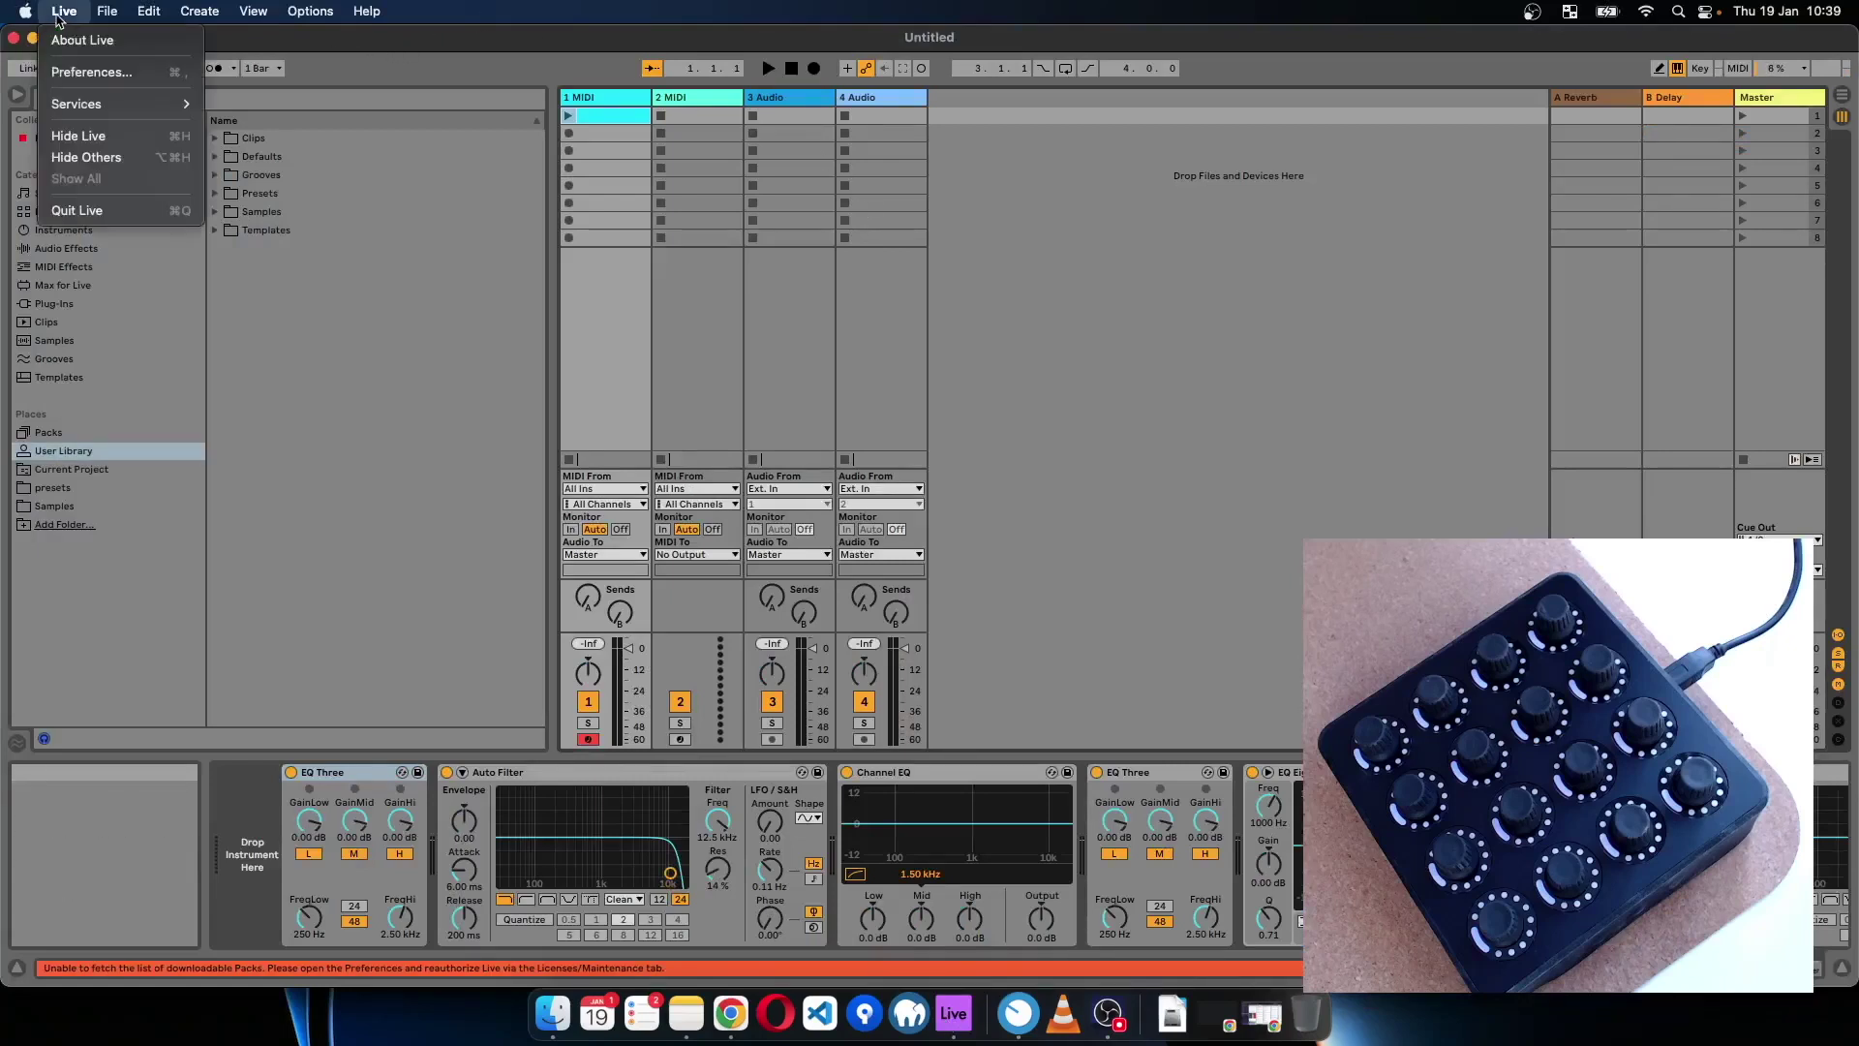
{"action": "left_click", "coordinate": [98, 74]}
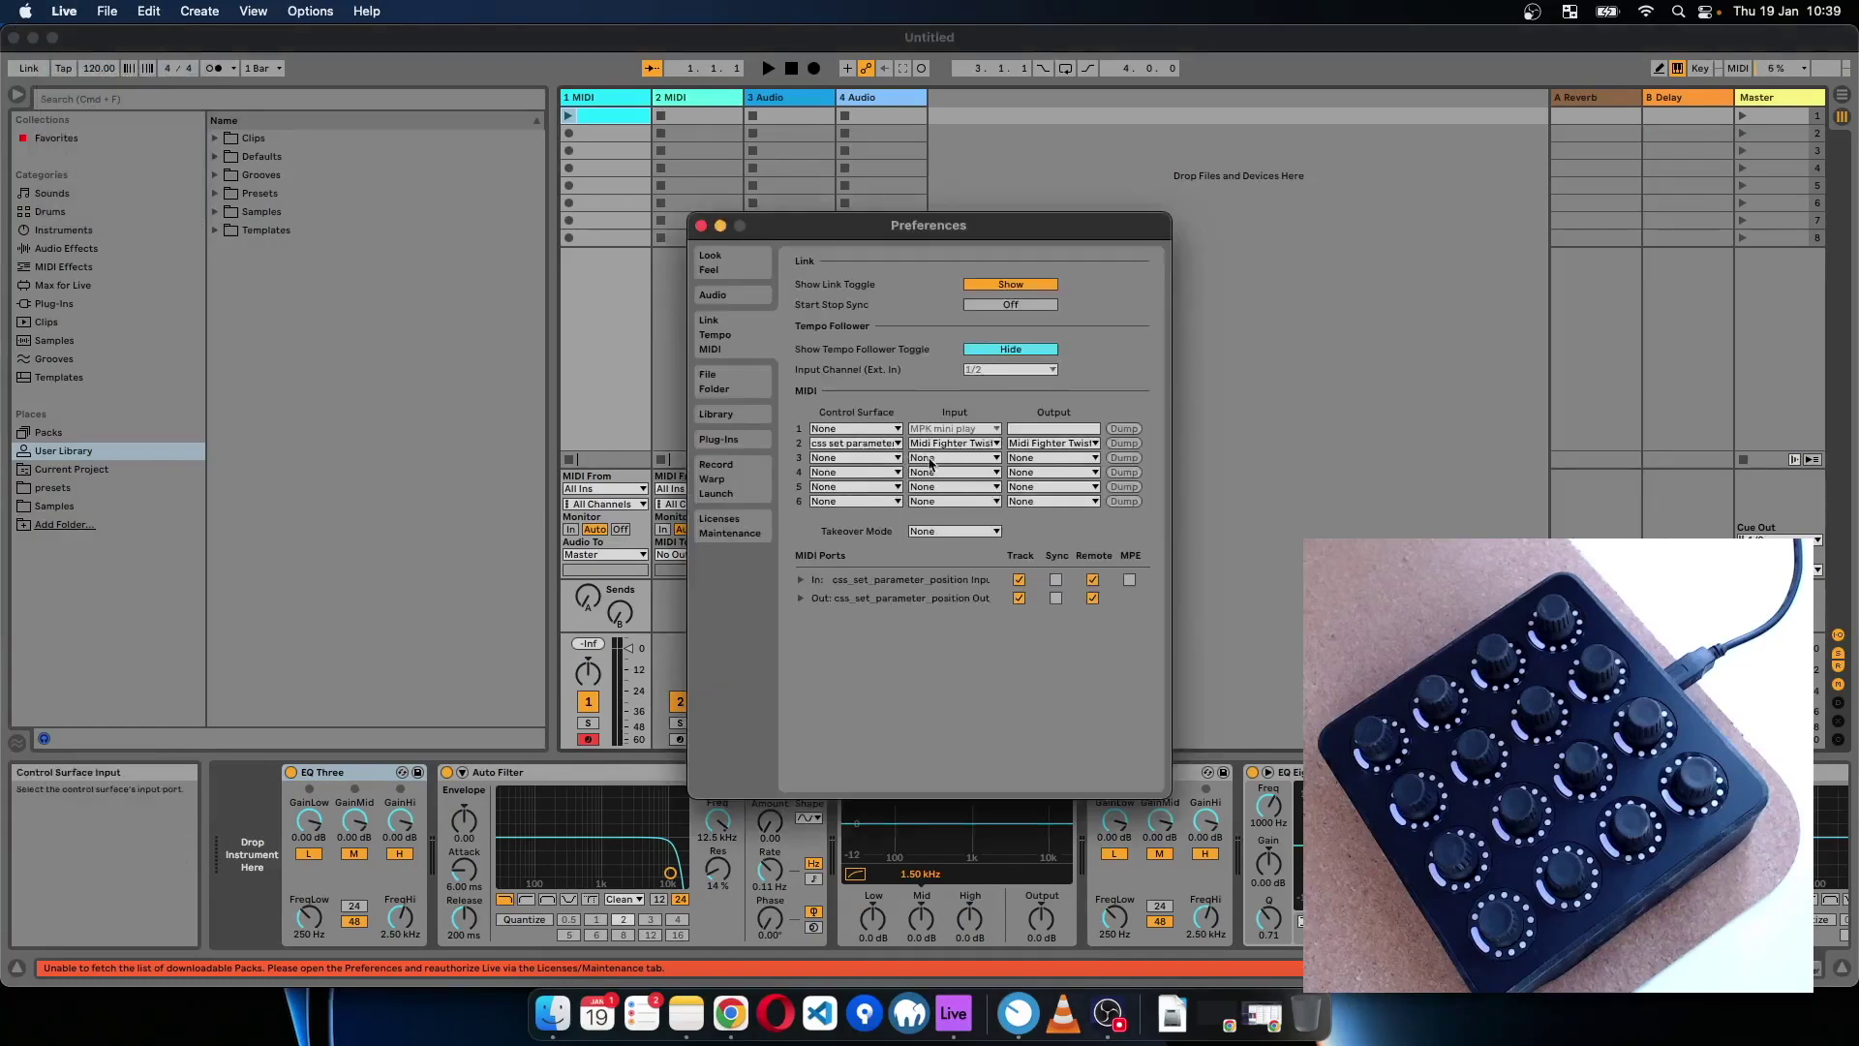
{"action": "left_click", "coordinate": [900, 444]}
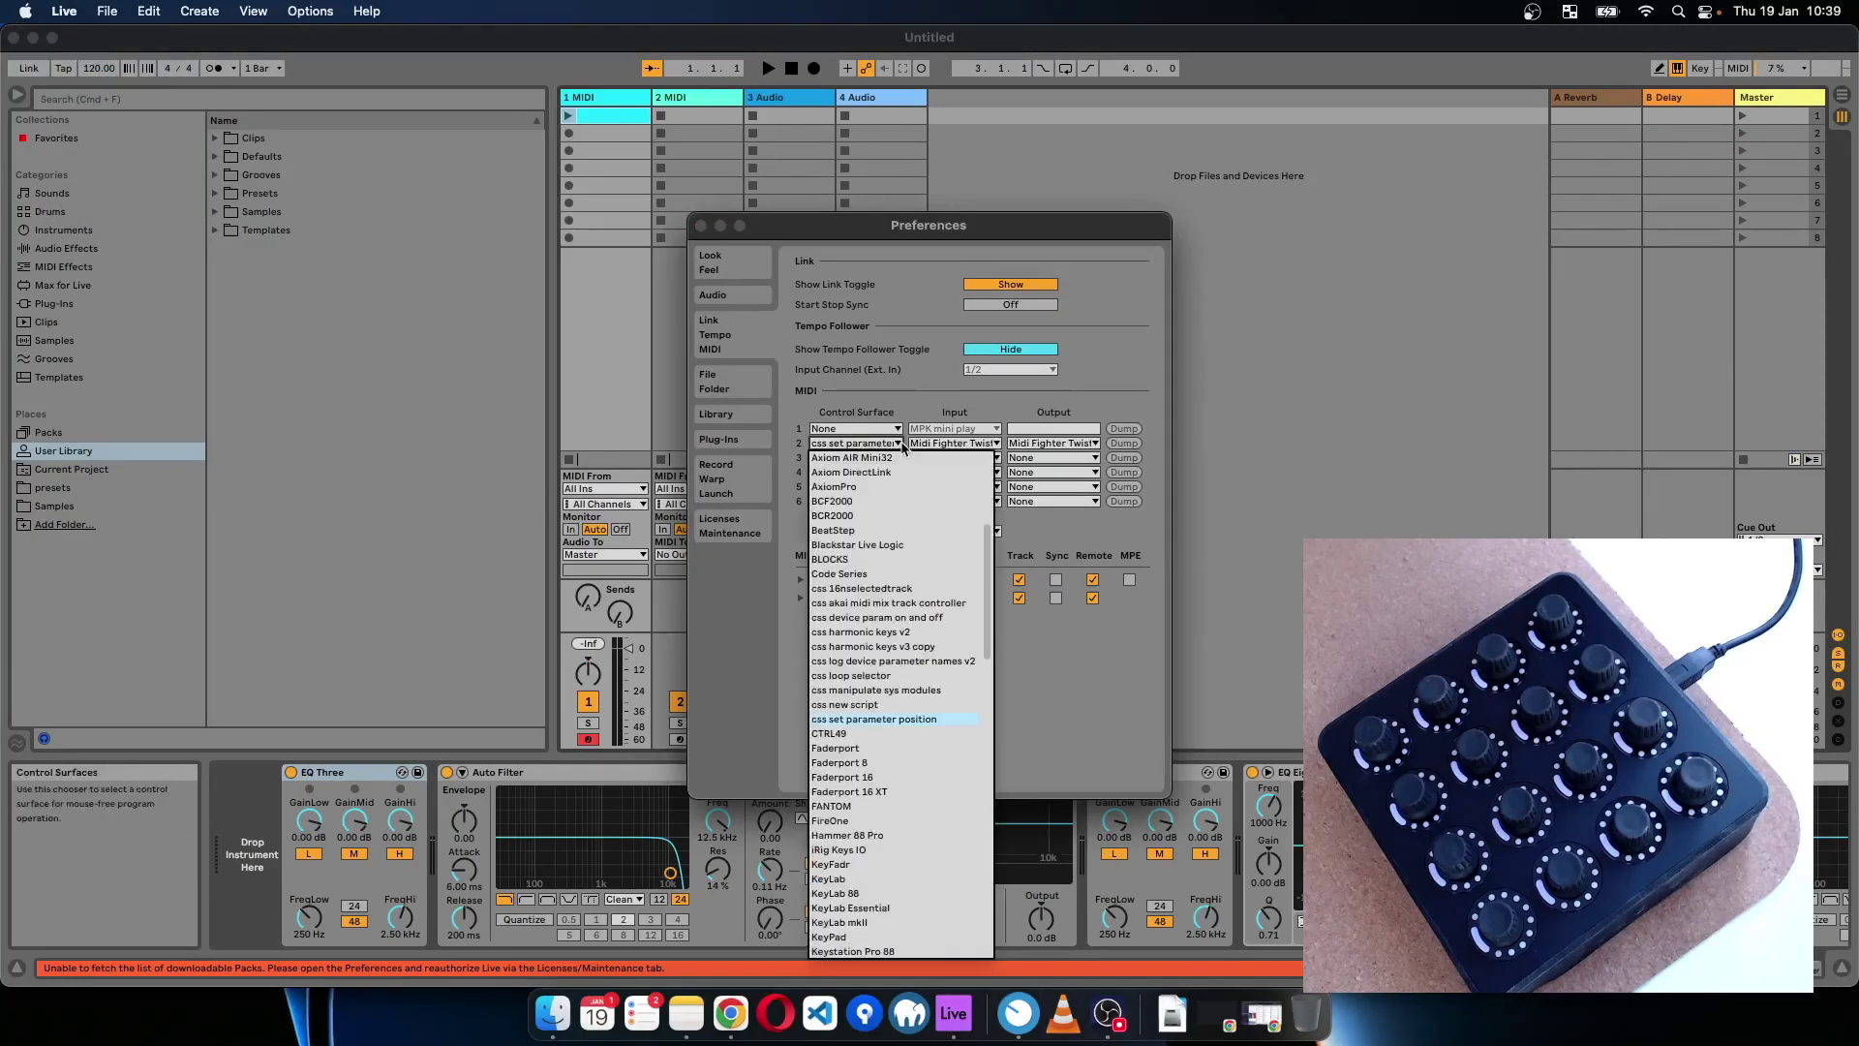
{"action": "left_click", "coordinate": [889, 721]}
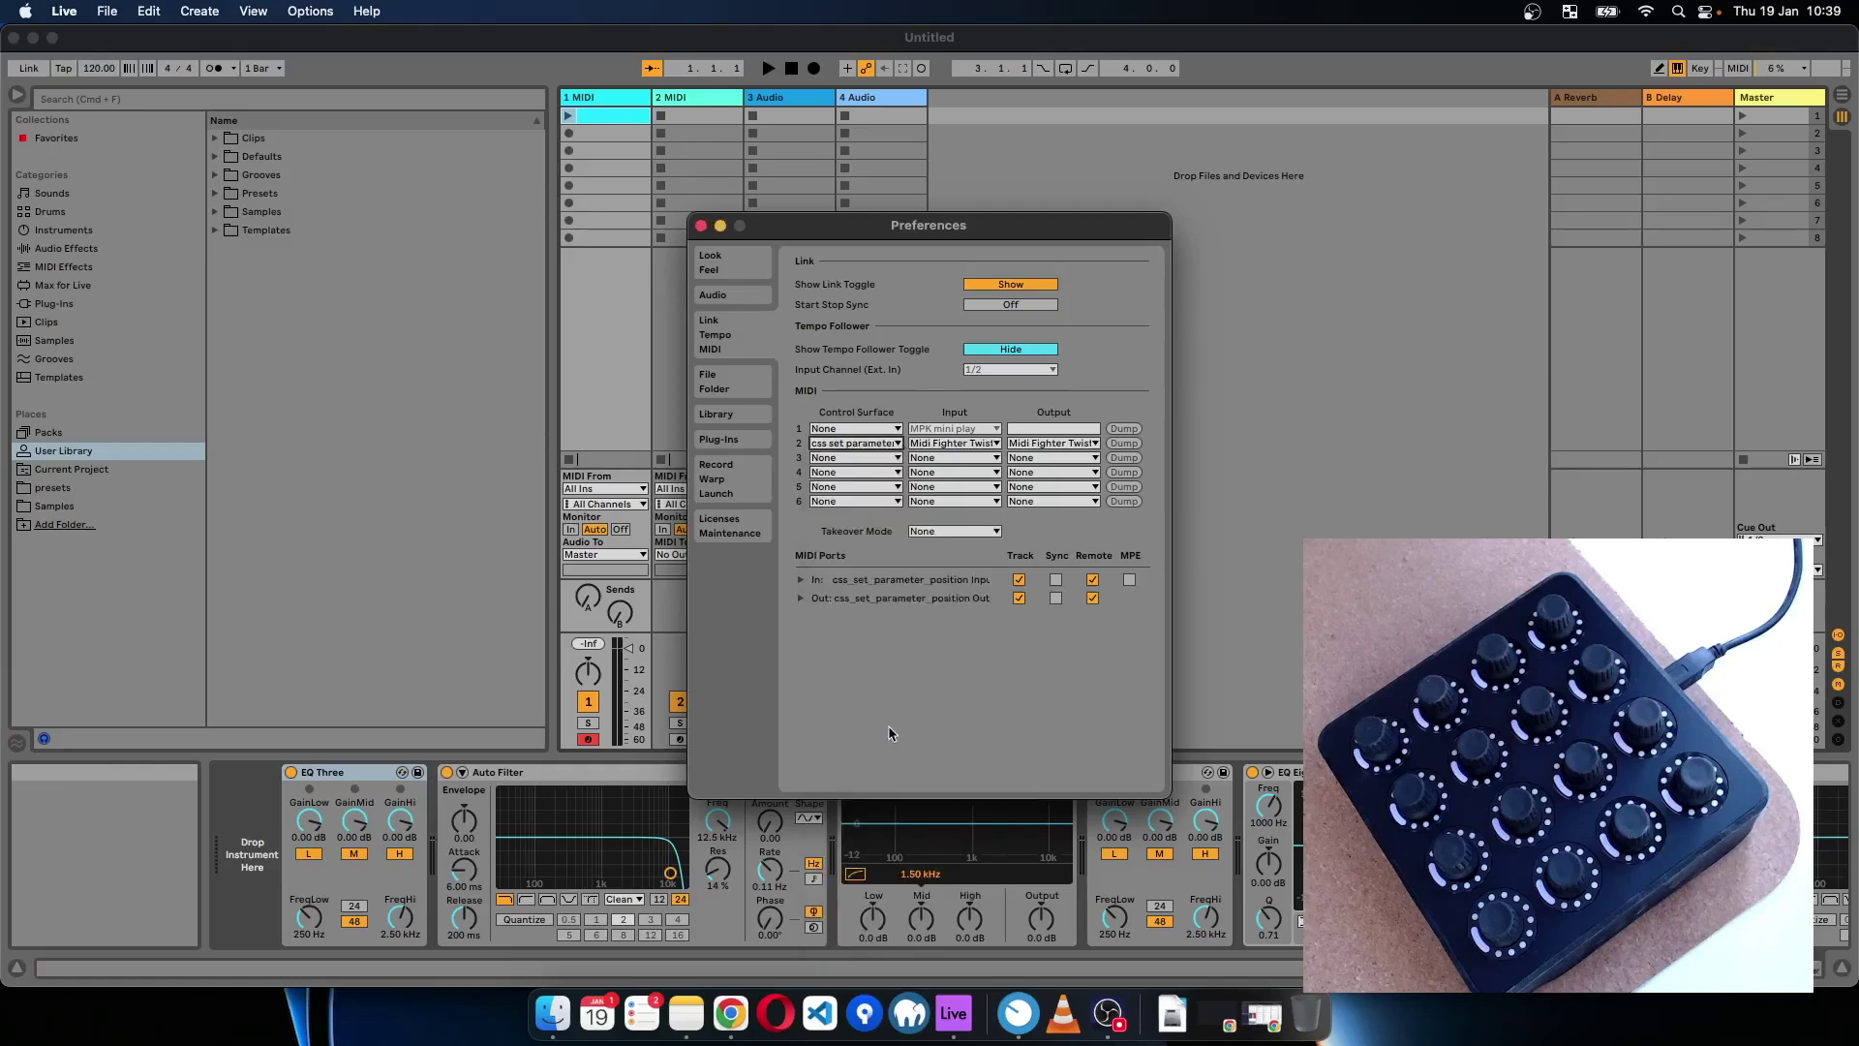
{"action": "left_click", "coordinate": [1018, 1013]}
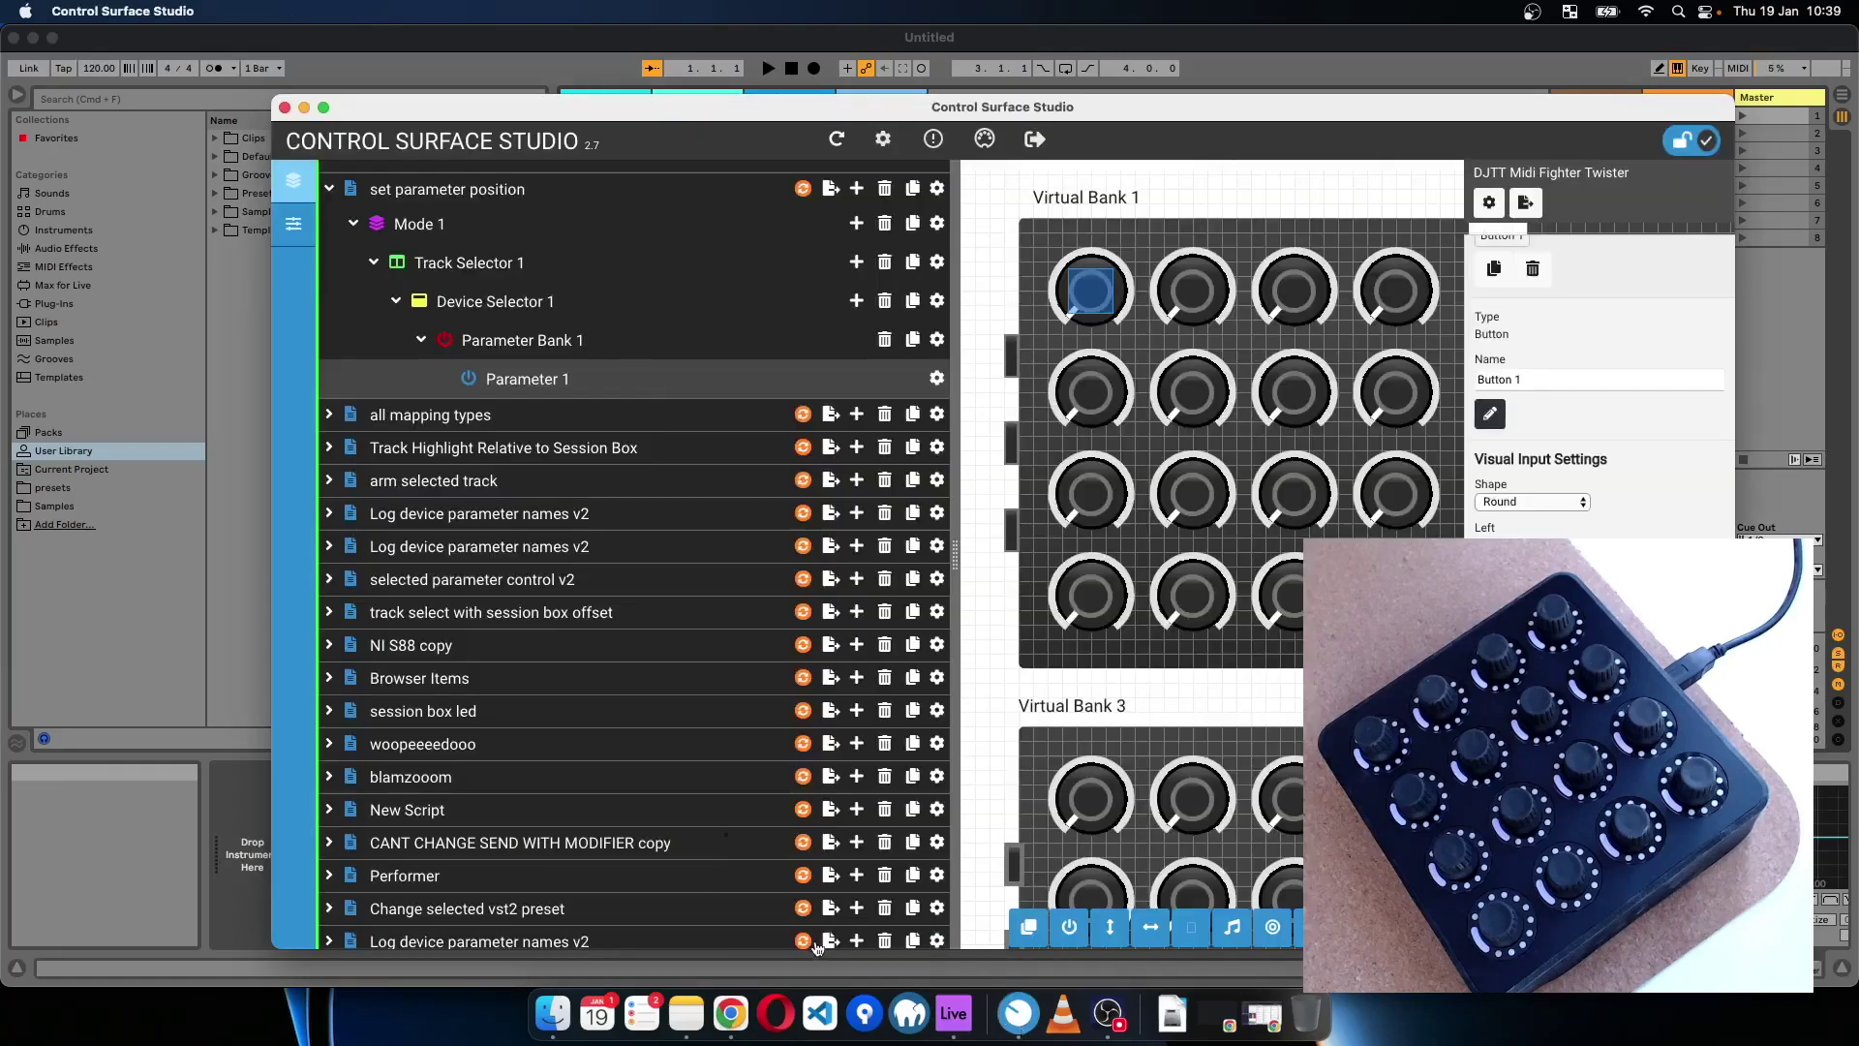
{"action": "left_click", "coordinate": [939, 1026]}
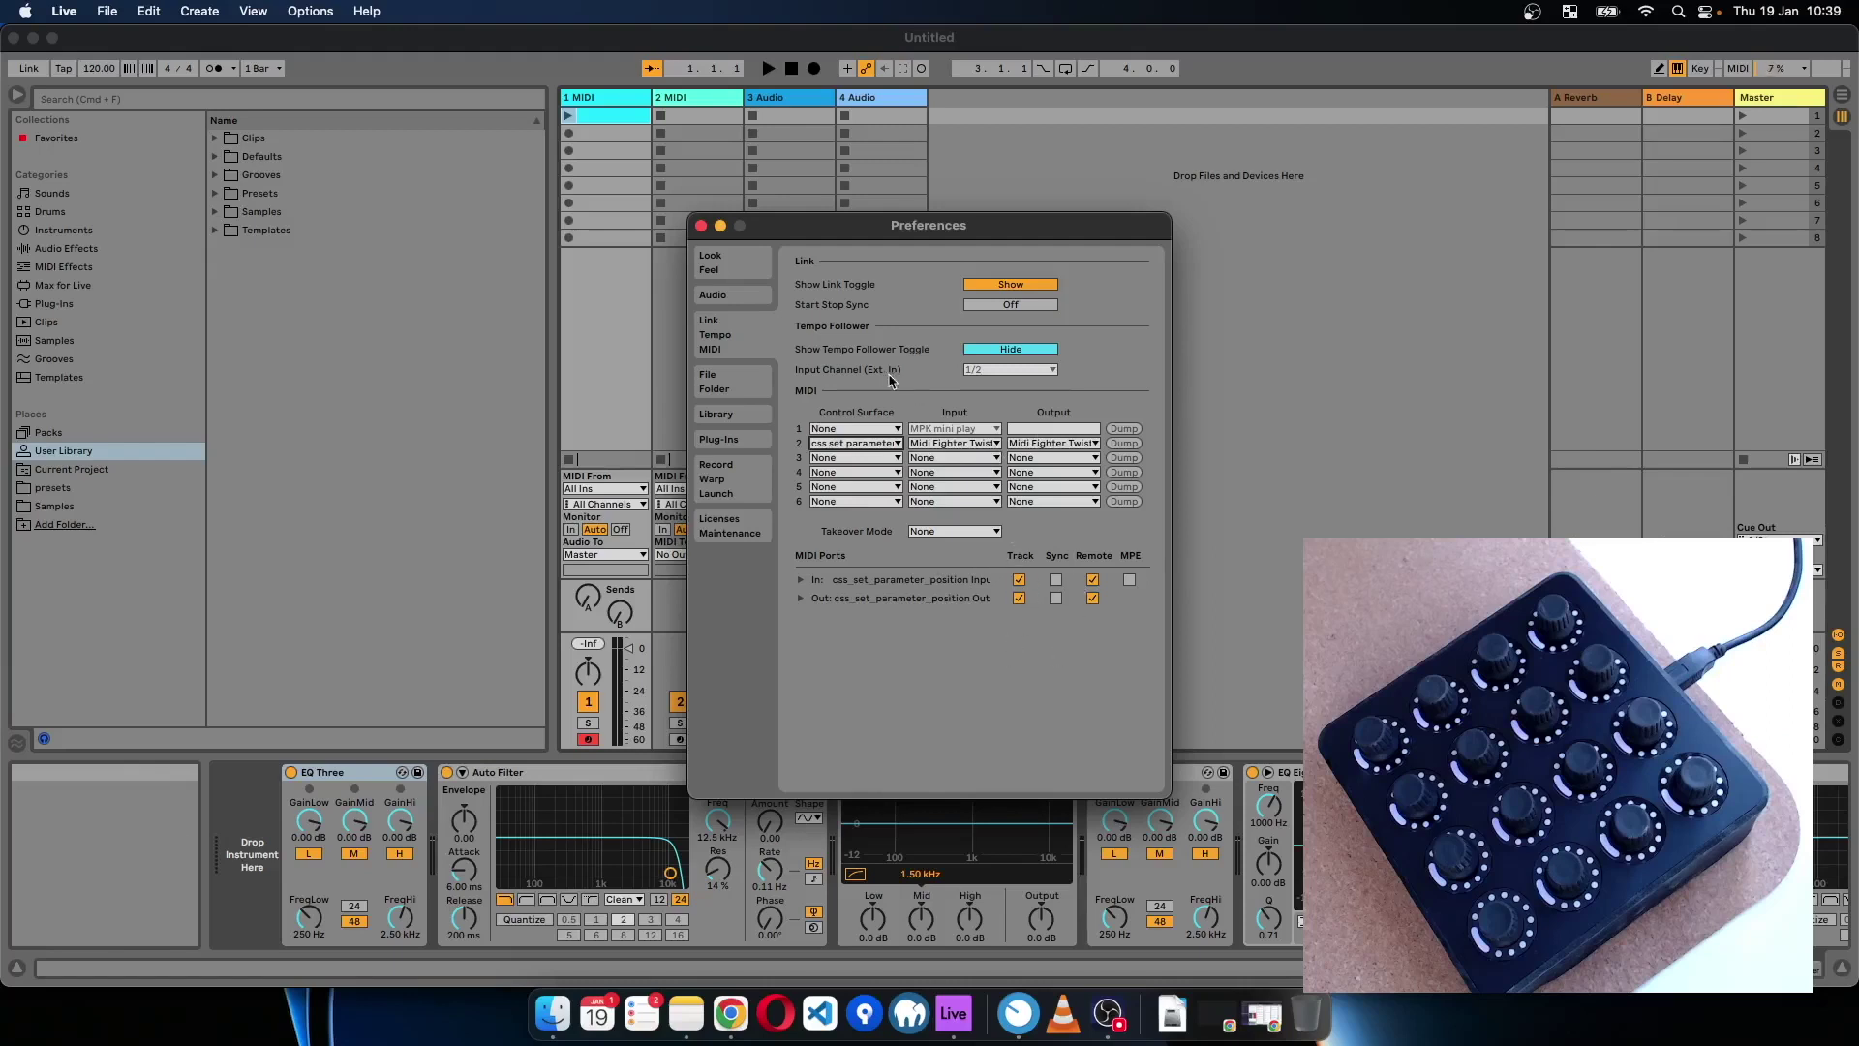
{"action": "left_click", "coordinate": [700, 225]}
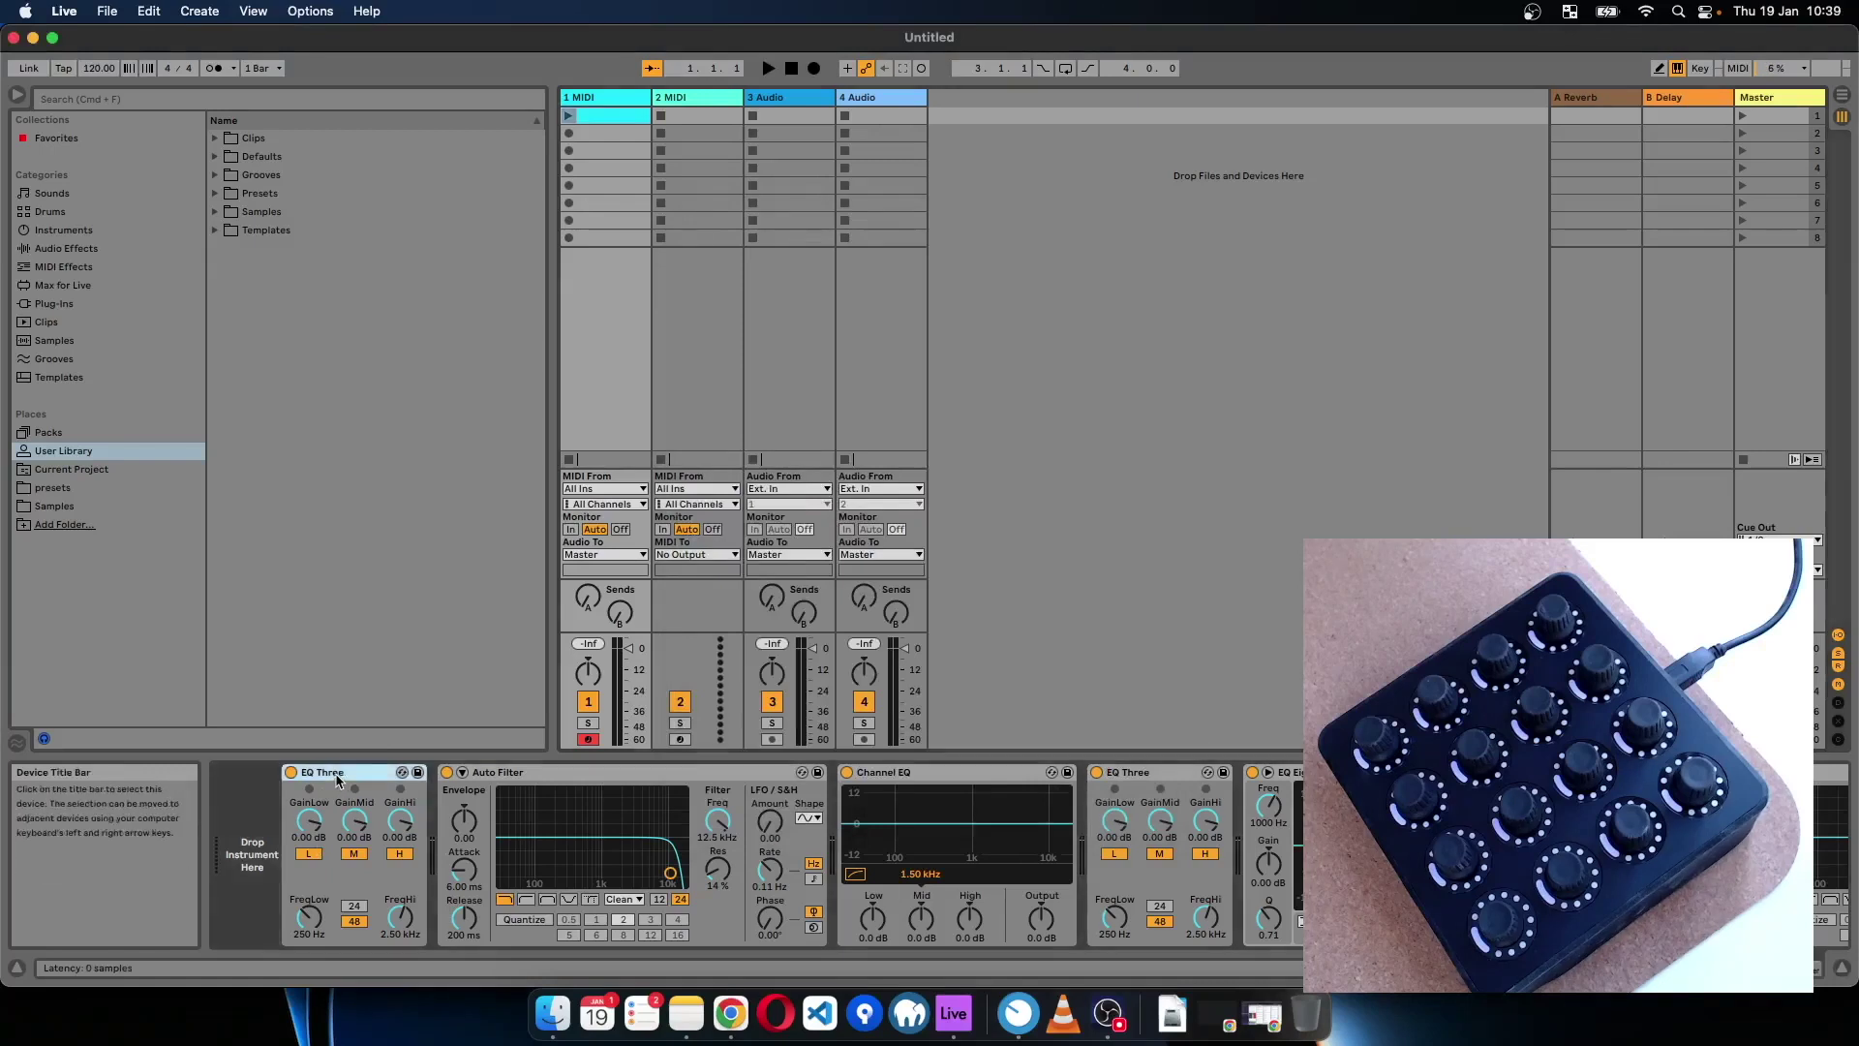
- Lower EQ Three's FreqHi knob to 1.15 kHz and go back to Control Surface Studio
{"action": "left_click_drag", "start_coordinate": [400, 915], "coordinate": [400, 958]}
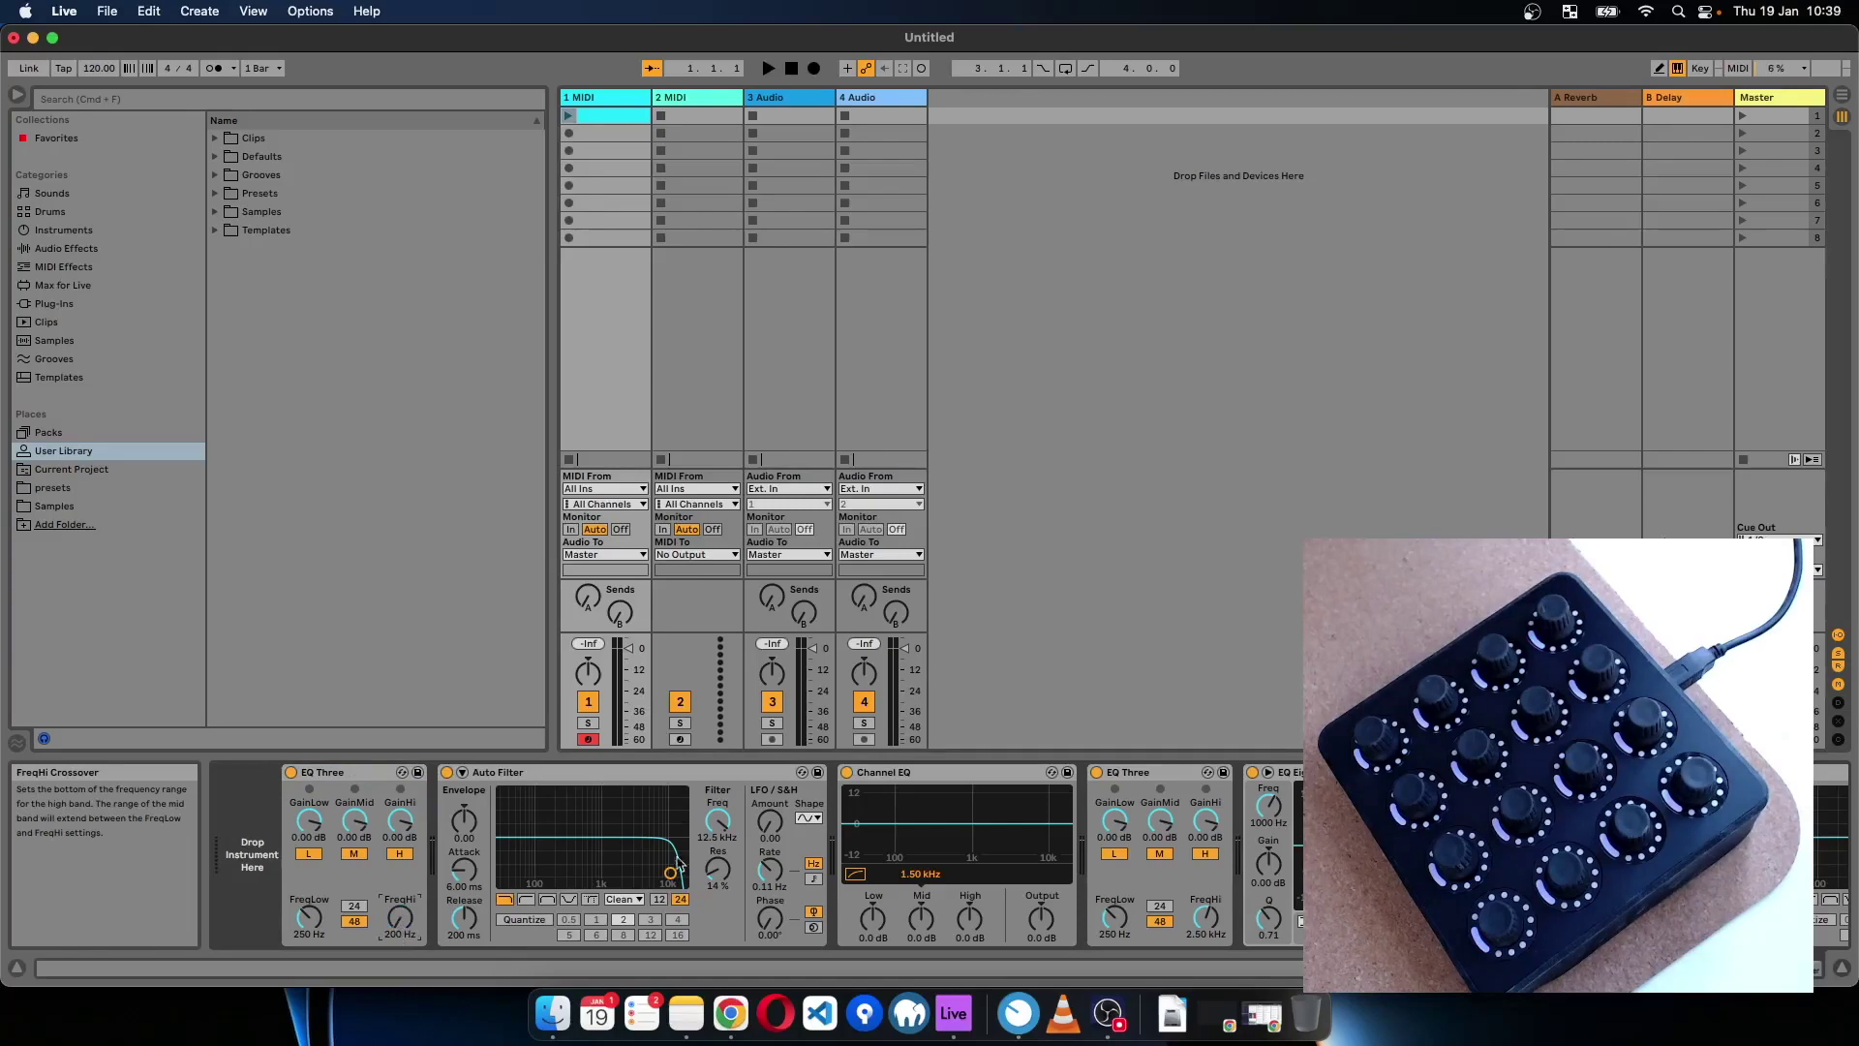
{"action": "left_click", "coordinate": [1018, 1017]}
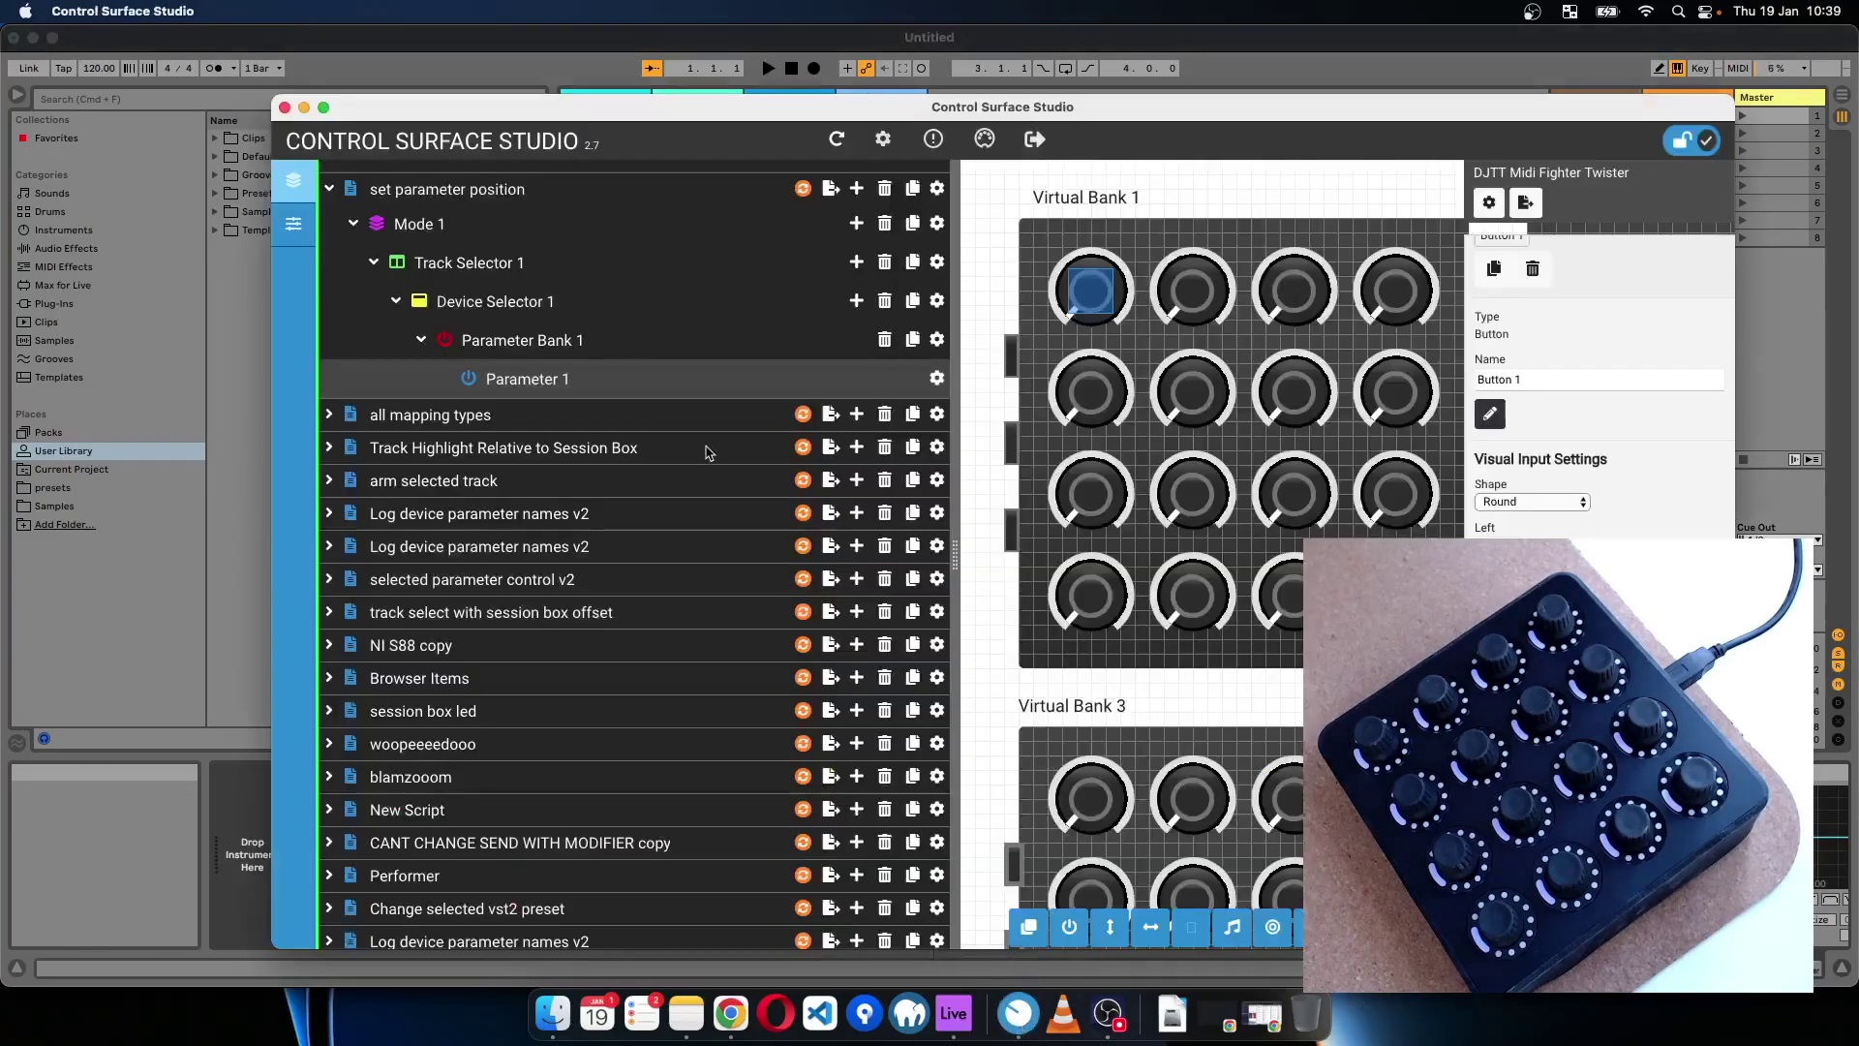
- Open Parameter 1's mapping settings and change its Maximum to 0.5%
{"action": "left_click", "coordinate": [938, 380]}
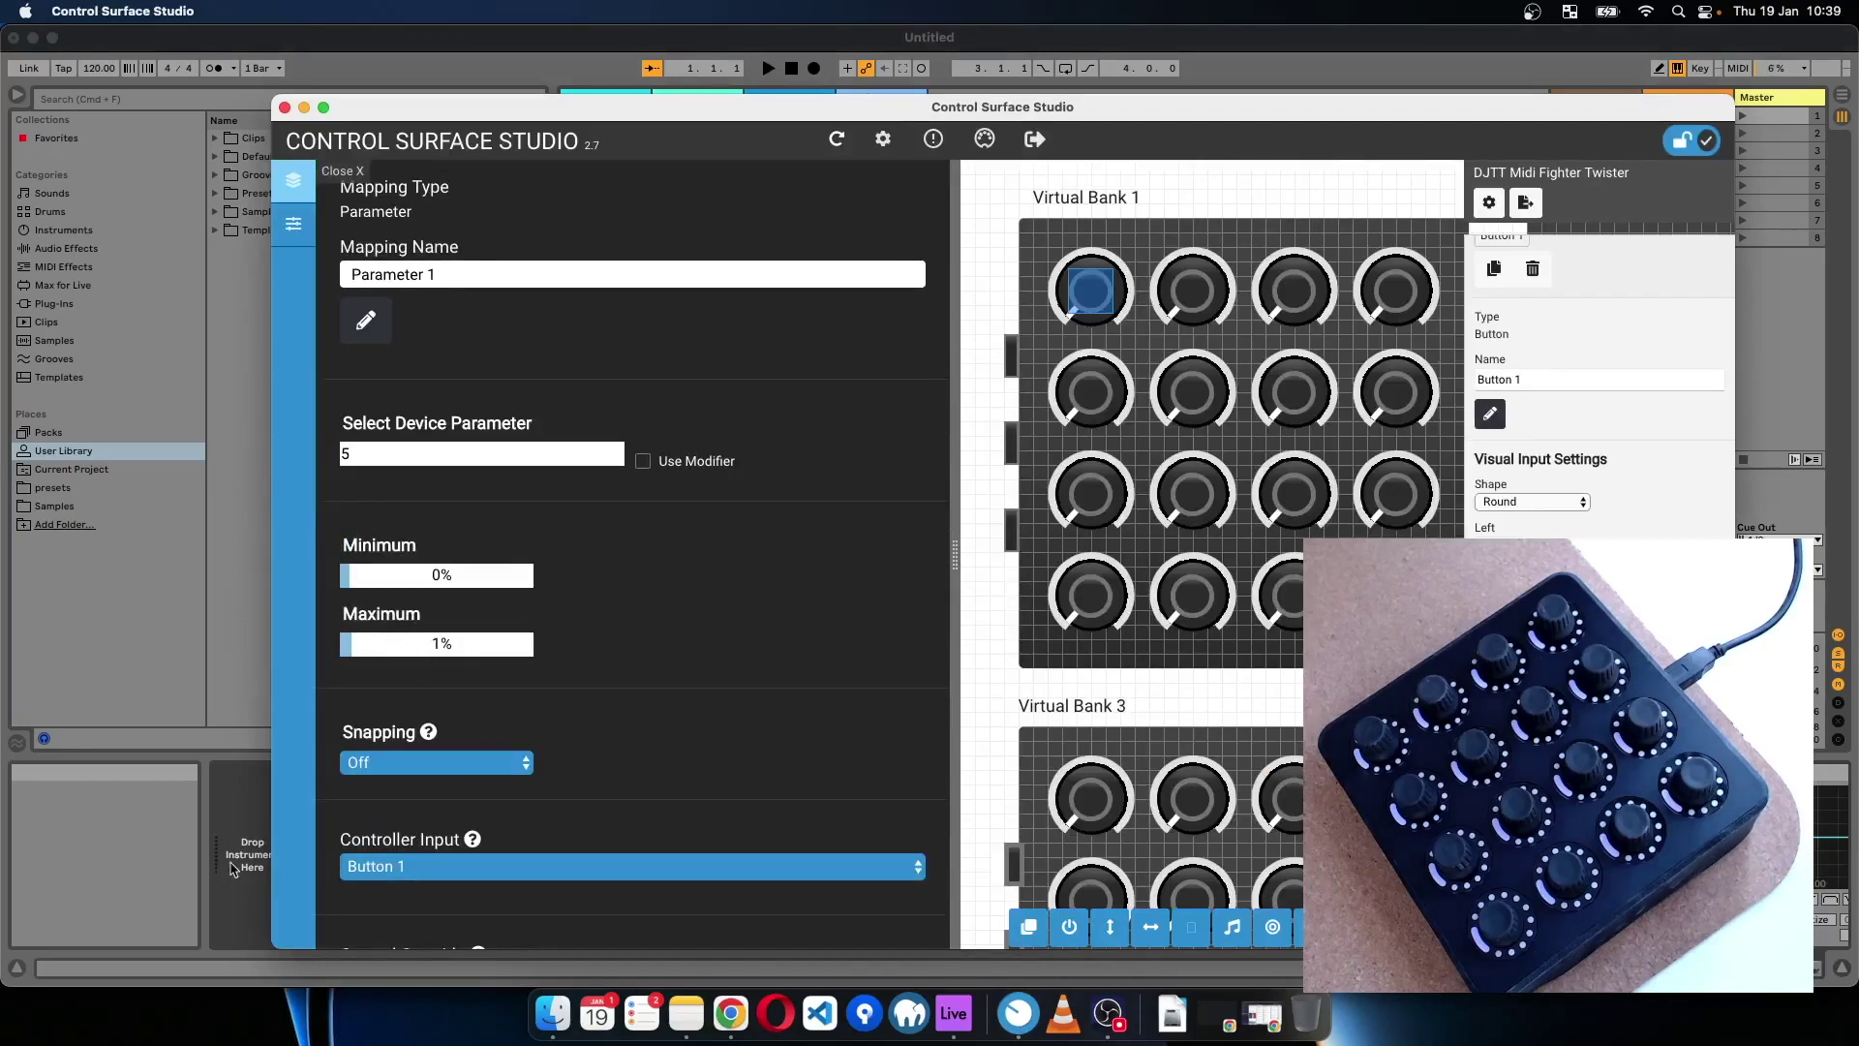
{"action": "left_click", "coordinate": [268, 806]}
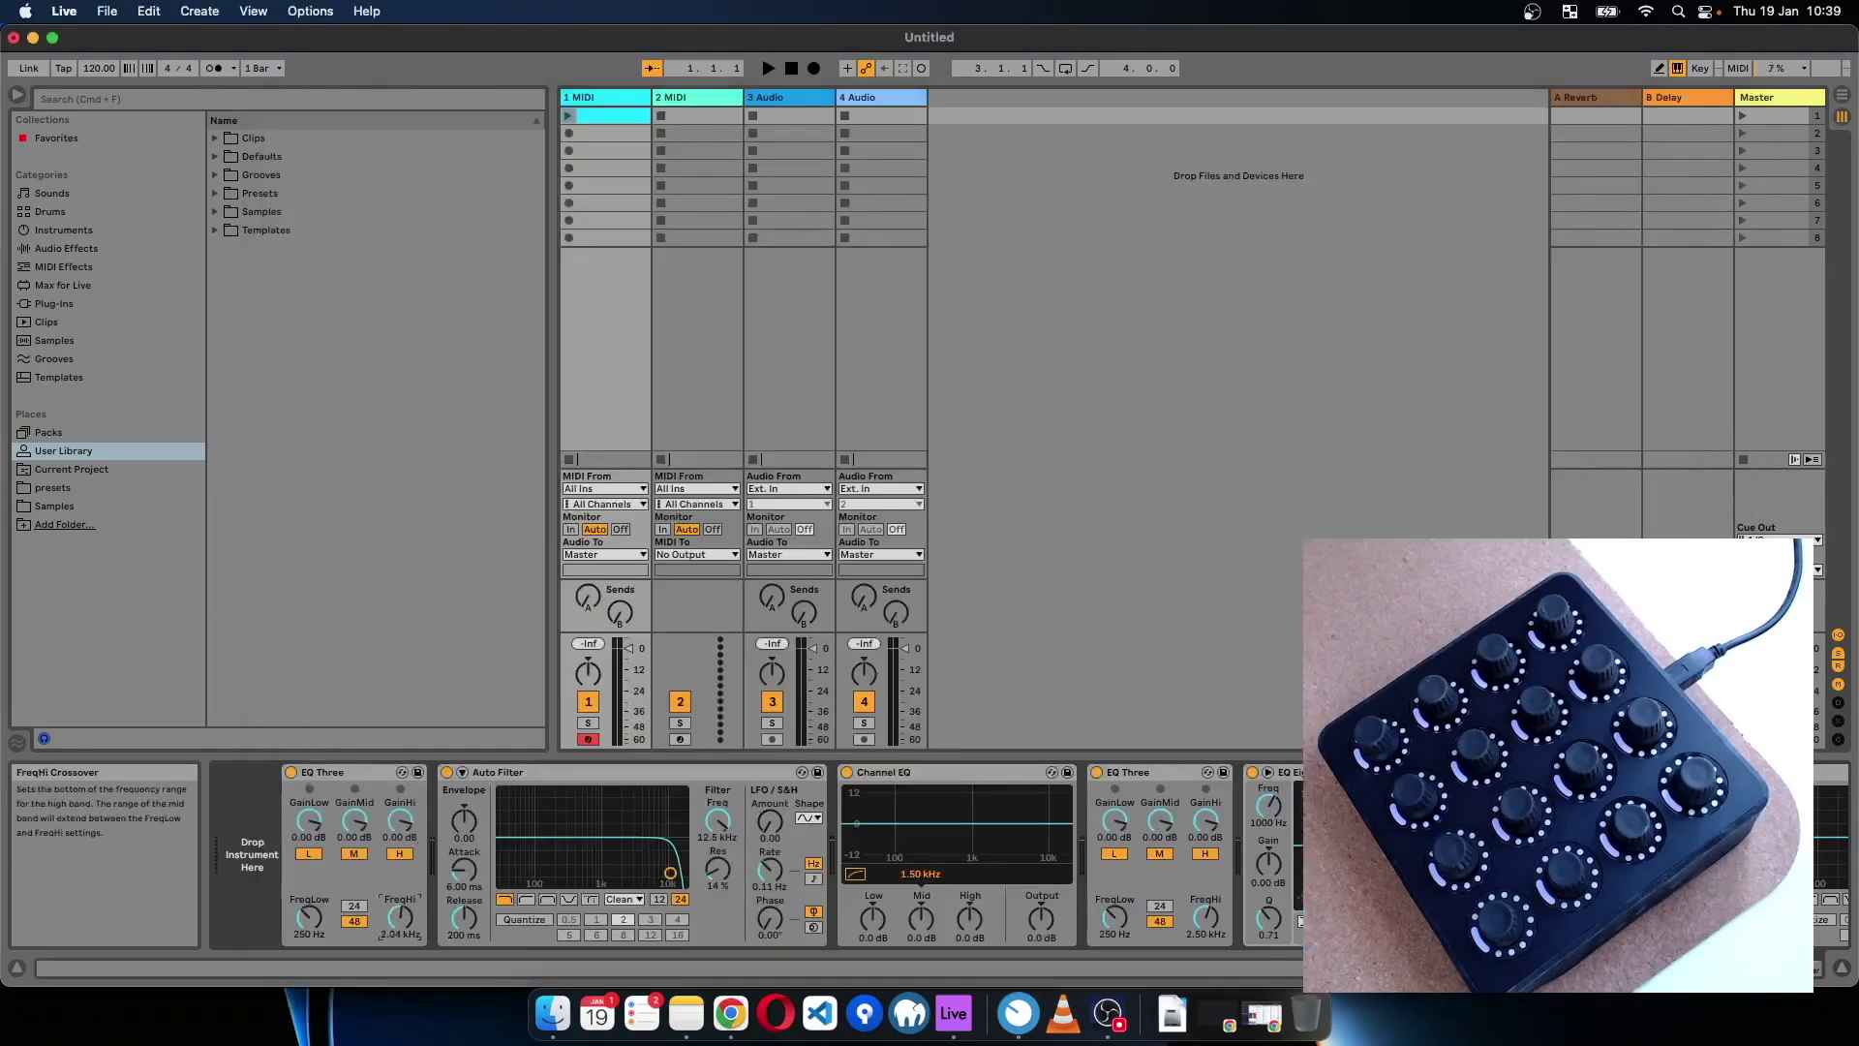
{"action": "left_click", "coordinate": [1017, 1007]}
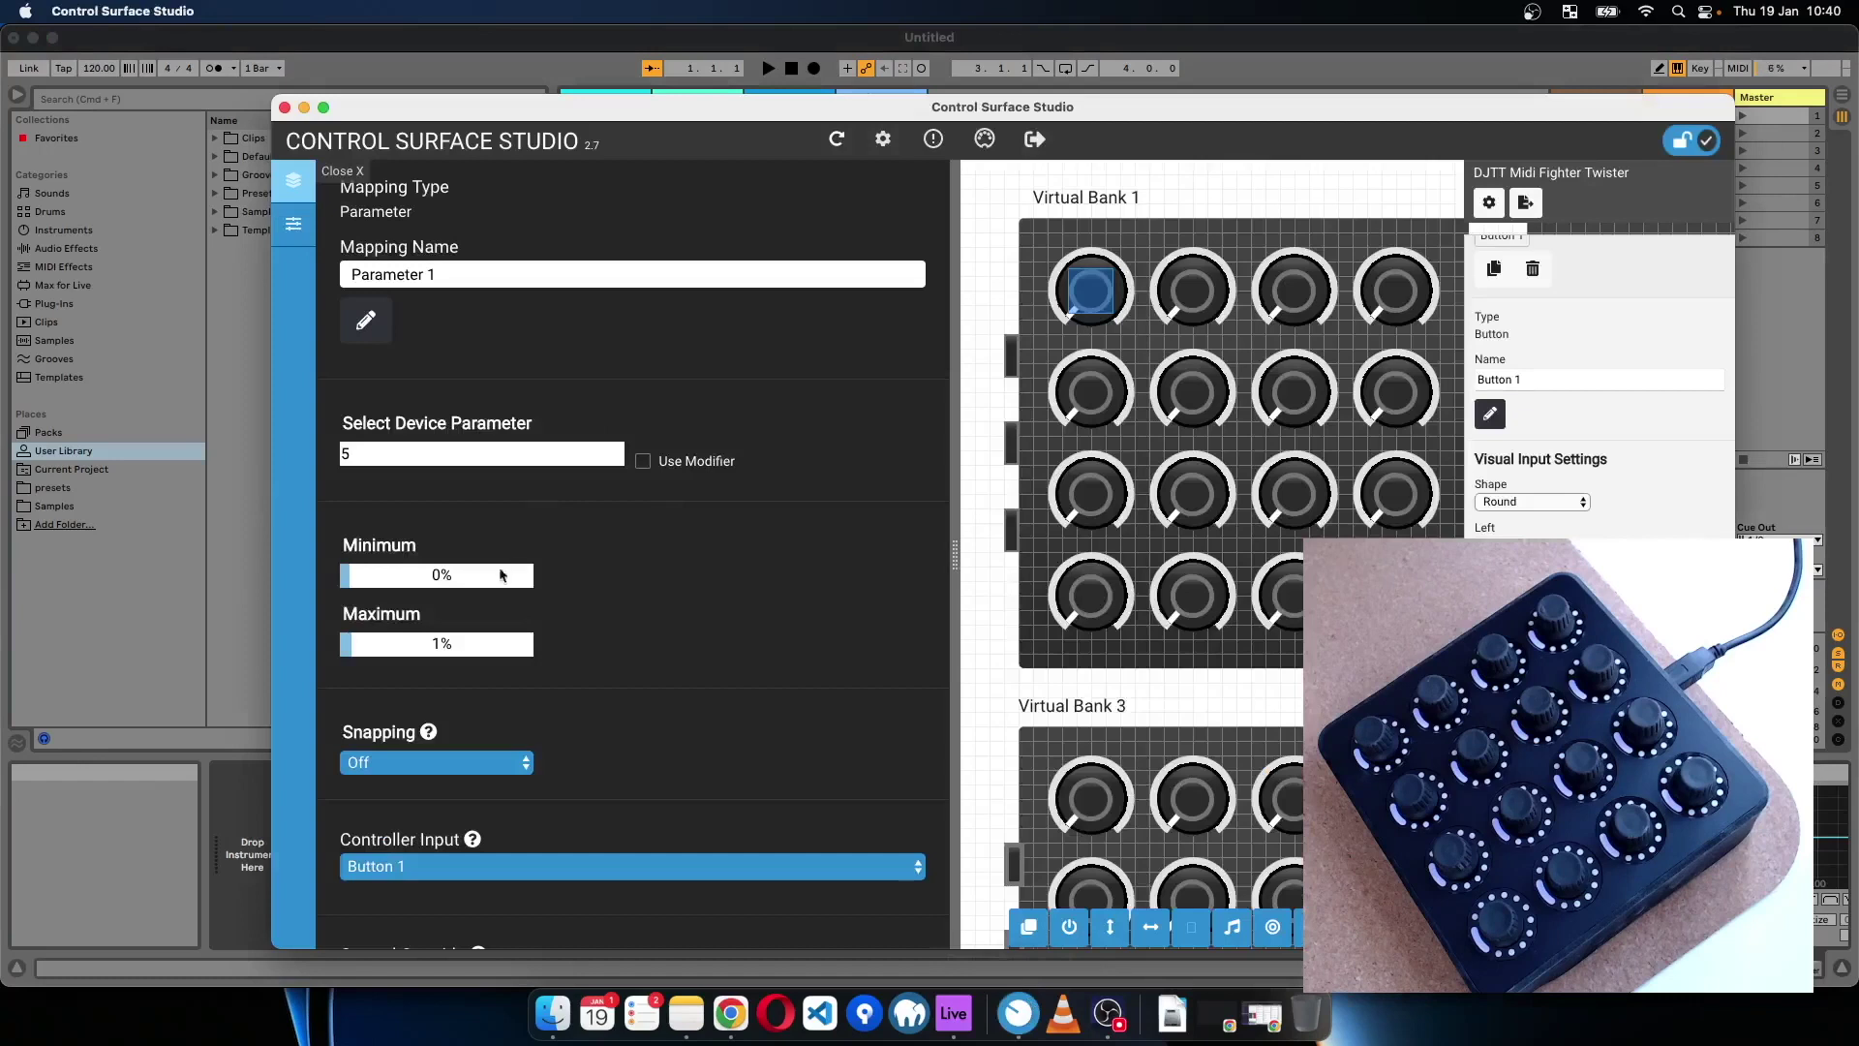
{"action": "left_click", "coordinate": [444, 645]}
{"action": "key", "text": "BackSpace"}
{"action": "type", "text": "0.5"}
{"action": "key", "text": "Return"}
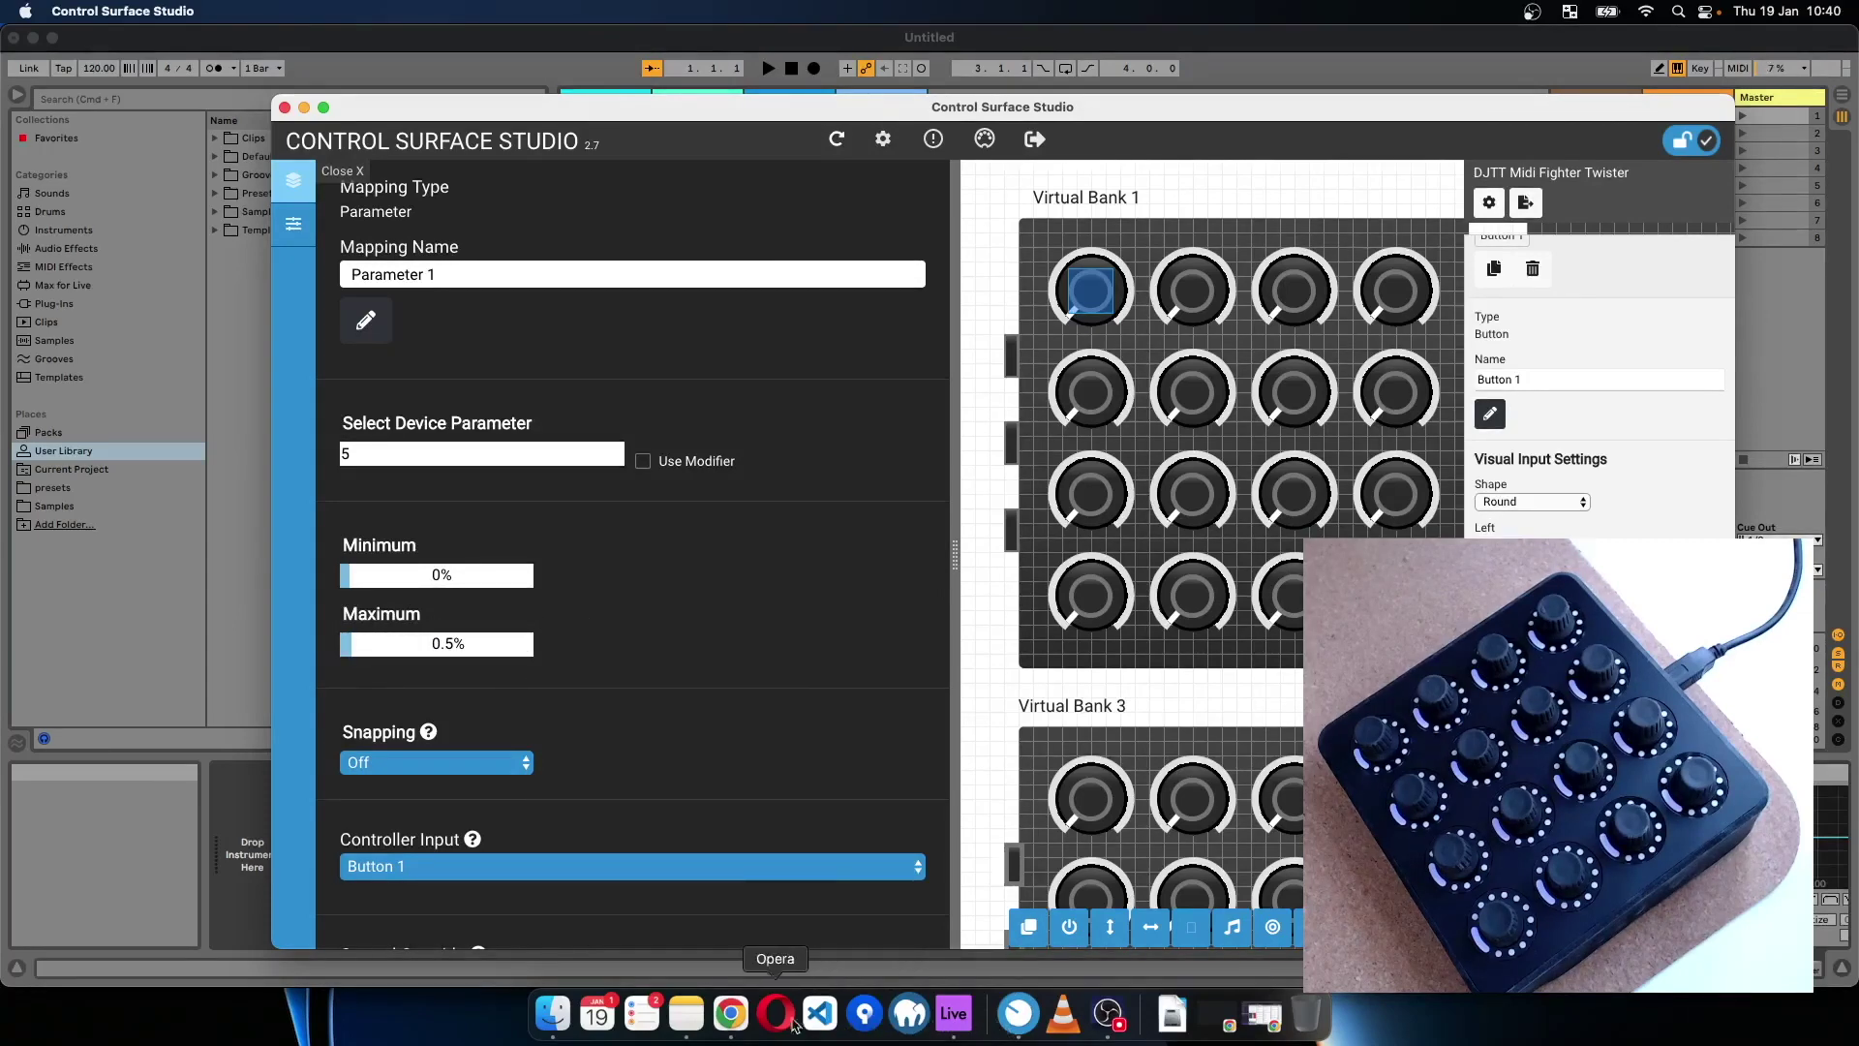
- Check FreqHi's Max Val of 1.0 in the EQ_Three table, then bring Ableton Live forward
{"action": "left_click", "coordinate": [731, 1012]}
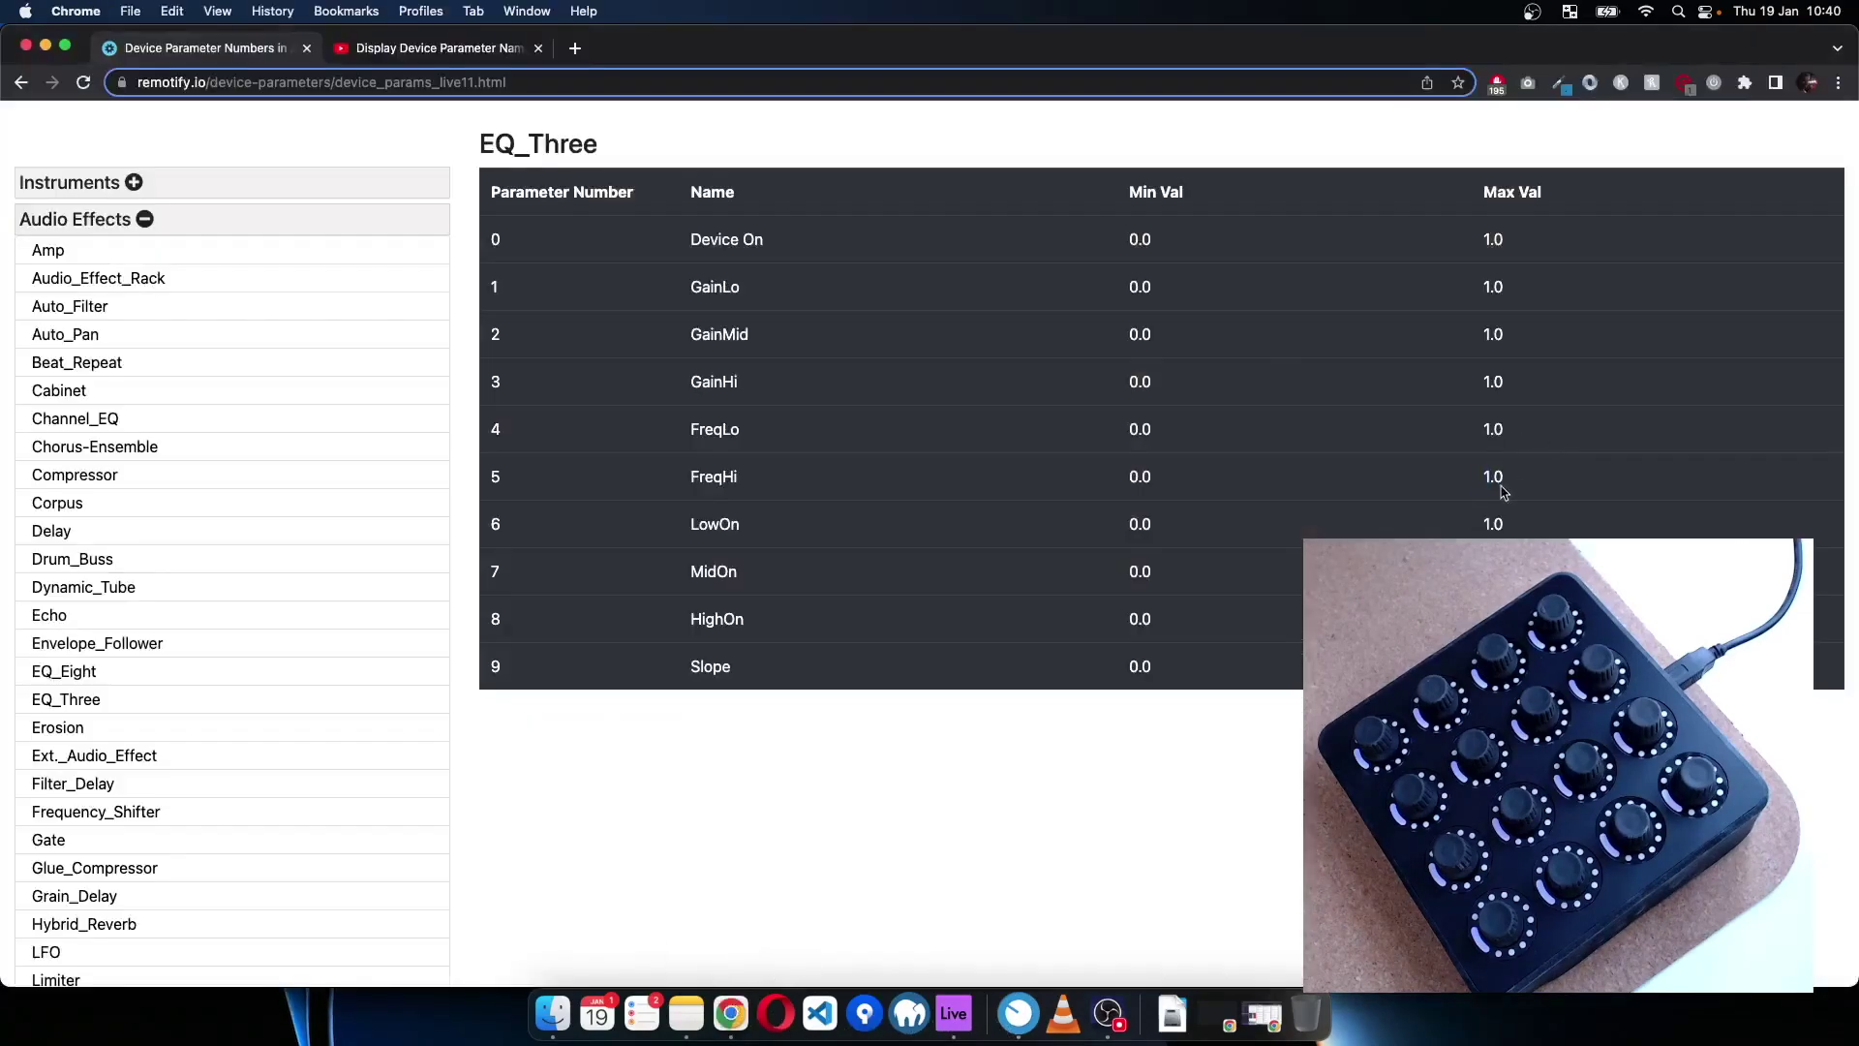
{"action": "double_click", "coordinate": [1507, 487]}
{"action": "left_click", "coordinate": [1499, 489]}
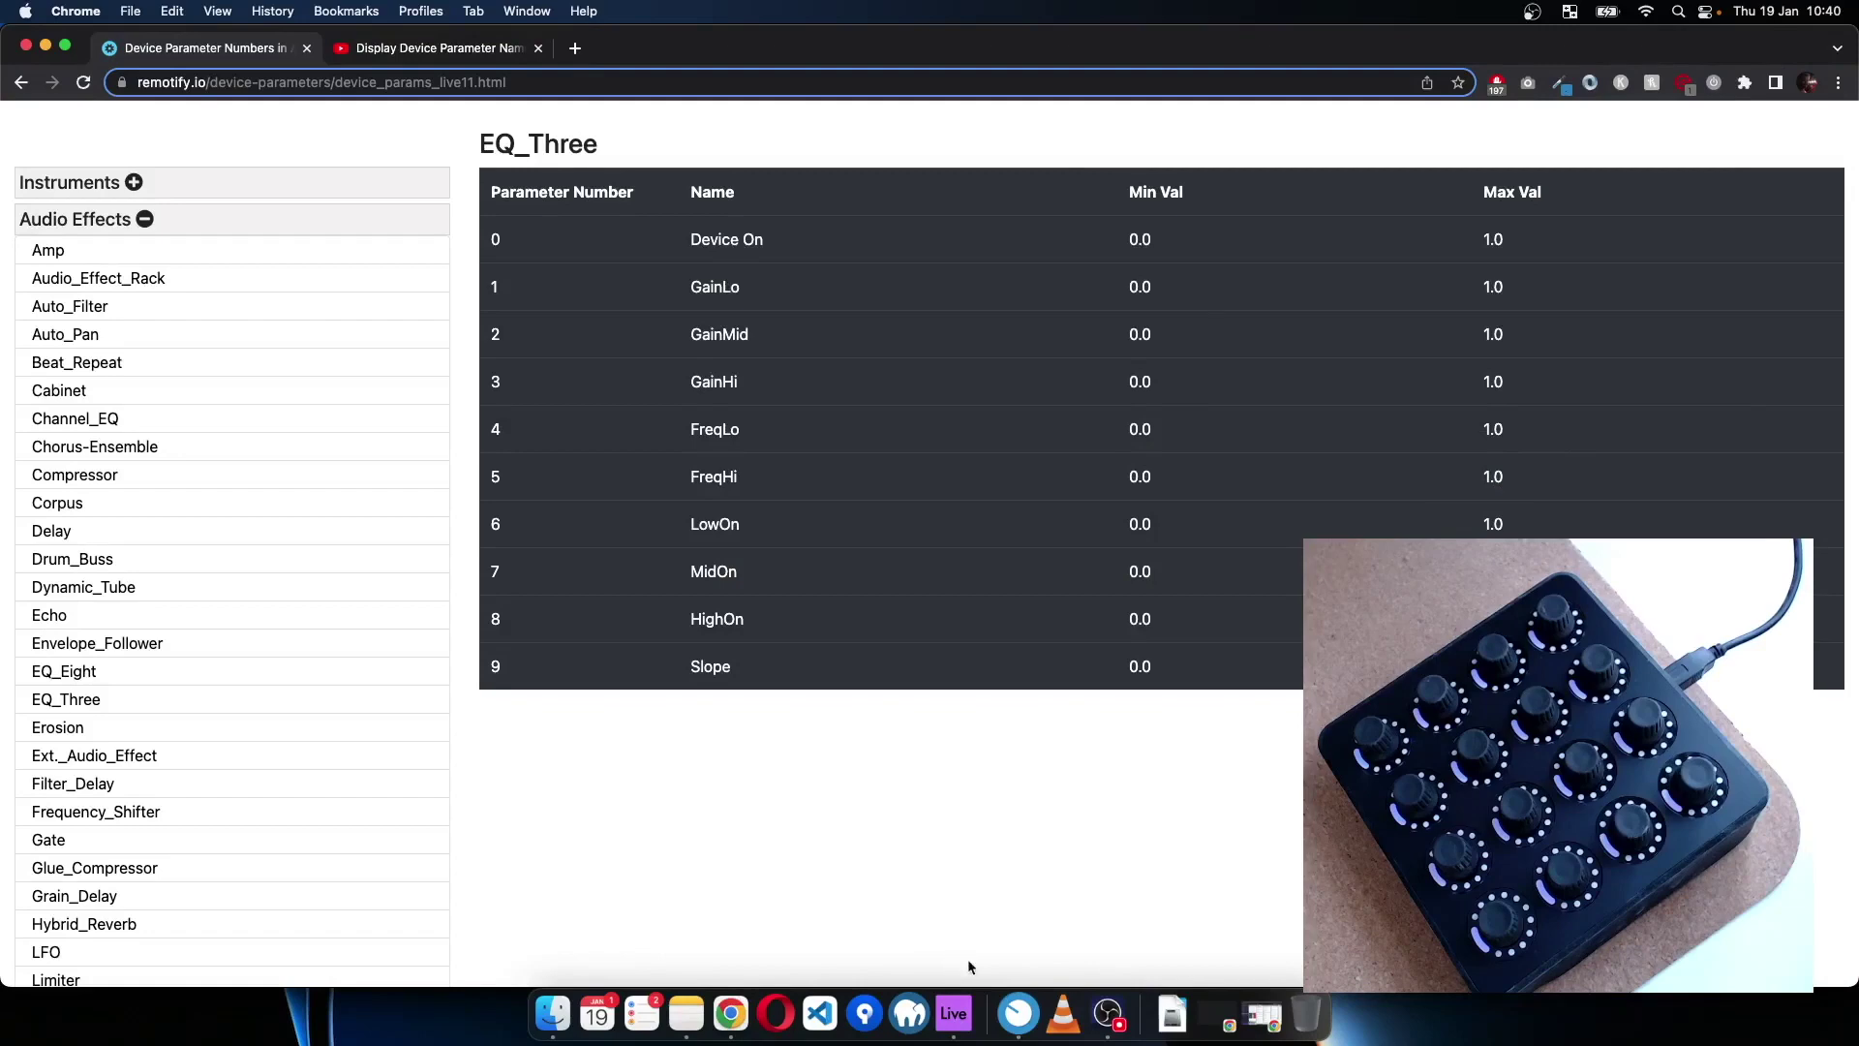
{"action": "left_click", "coordinate": [1017, 1012]}
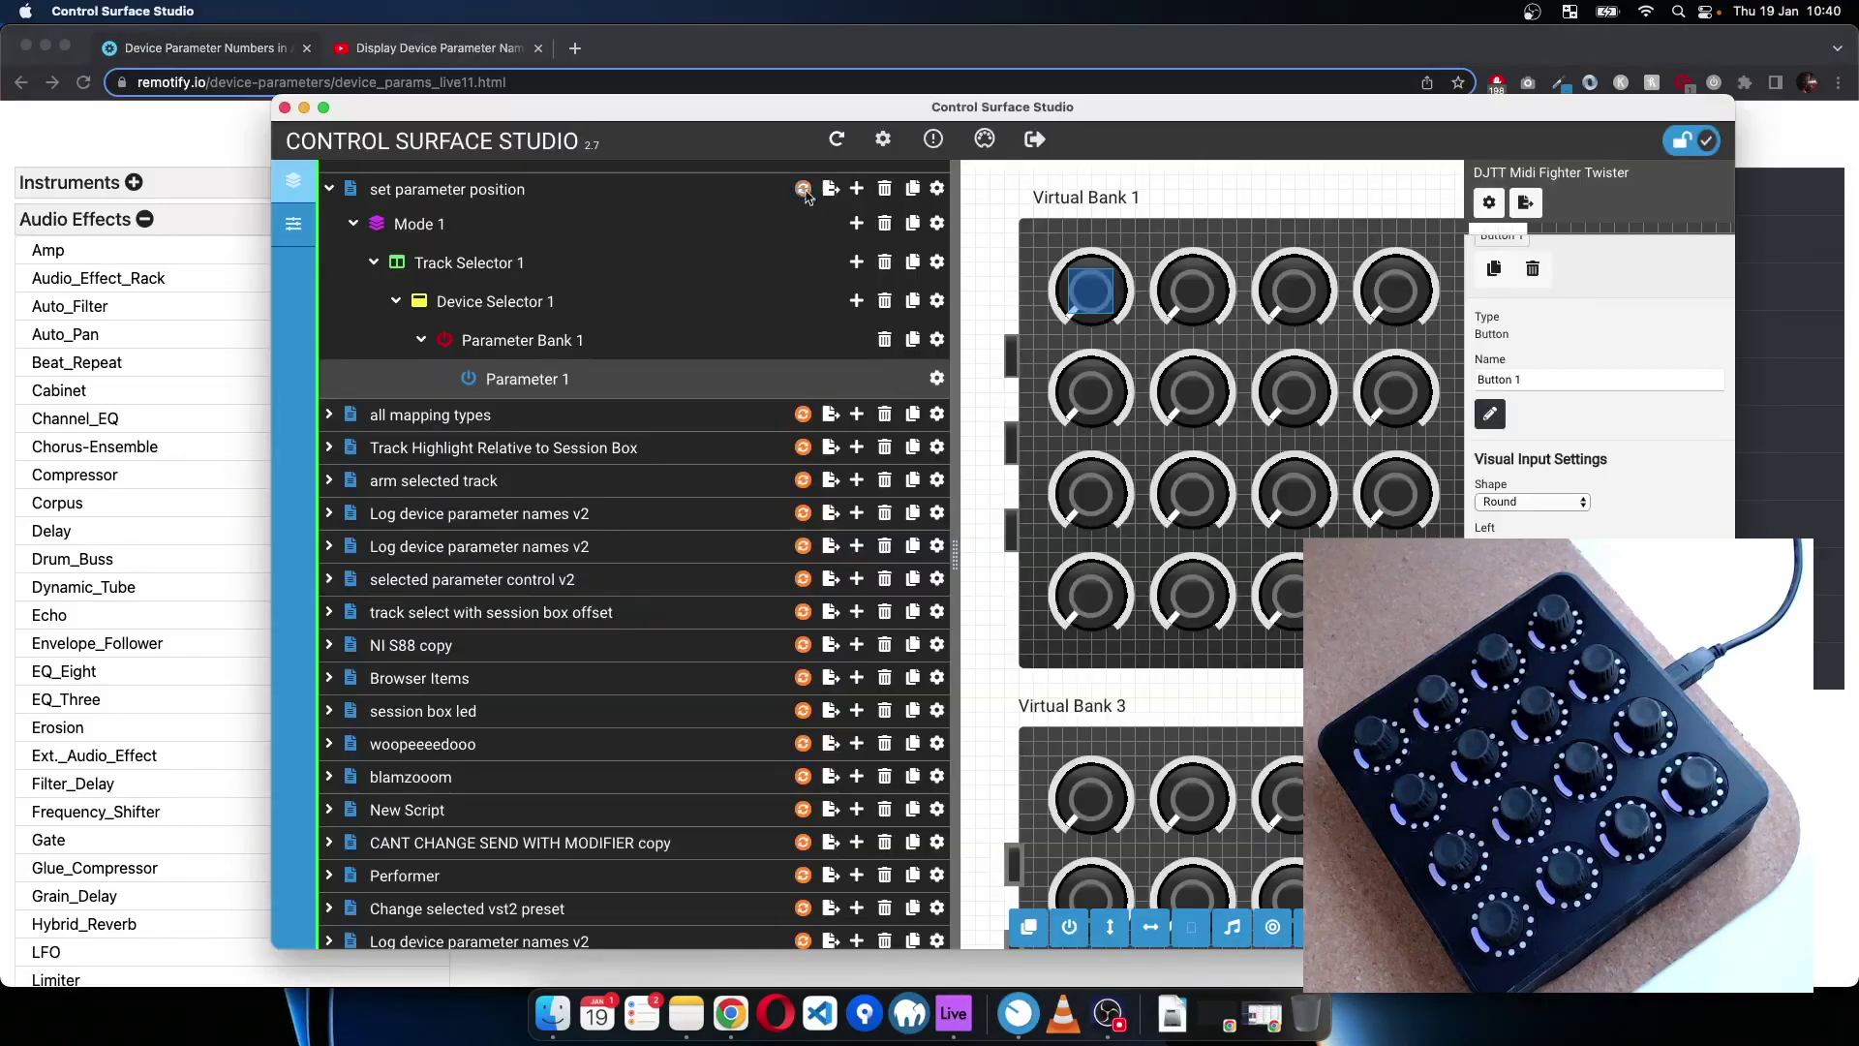
{"action": "left_click", "coordinate": [946, 1011]}
{"action": "key", "text": "super+Tab"}
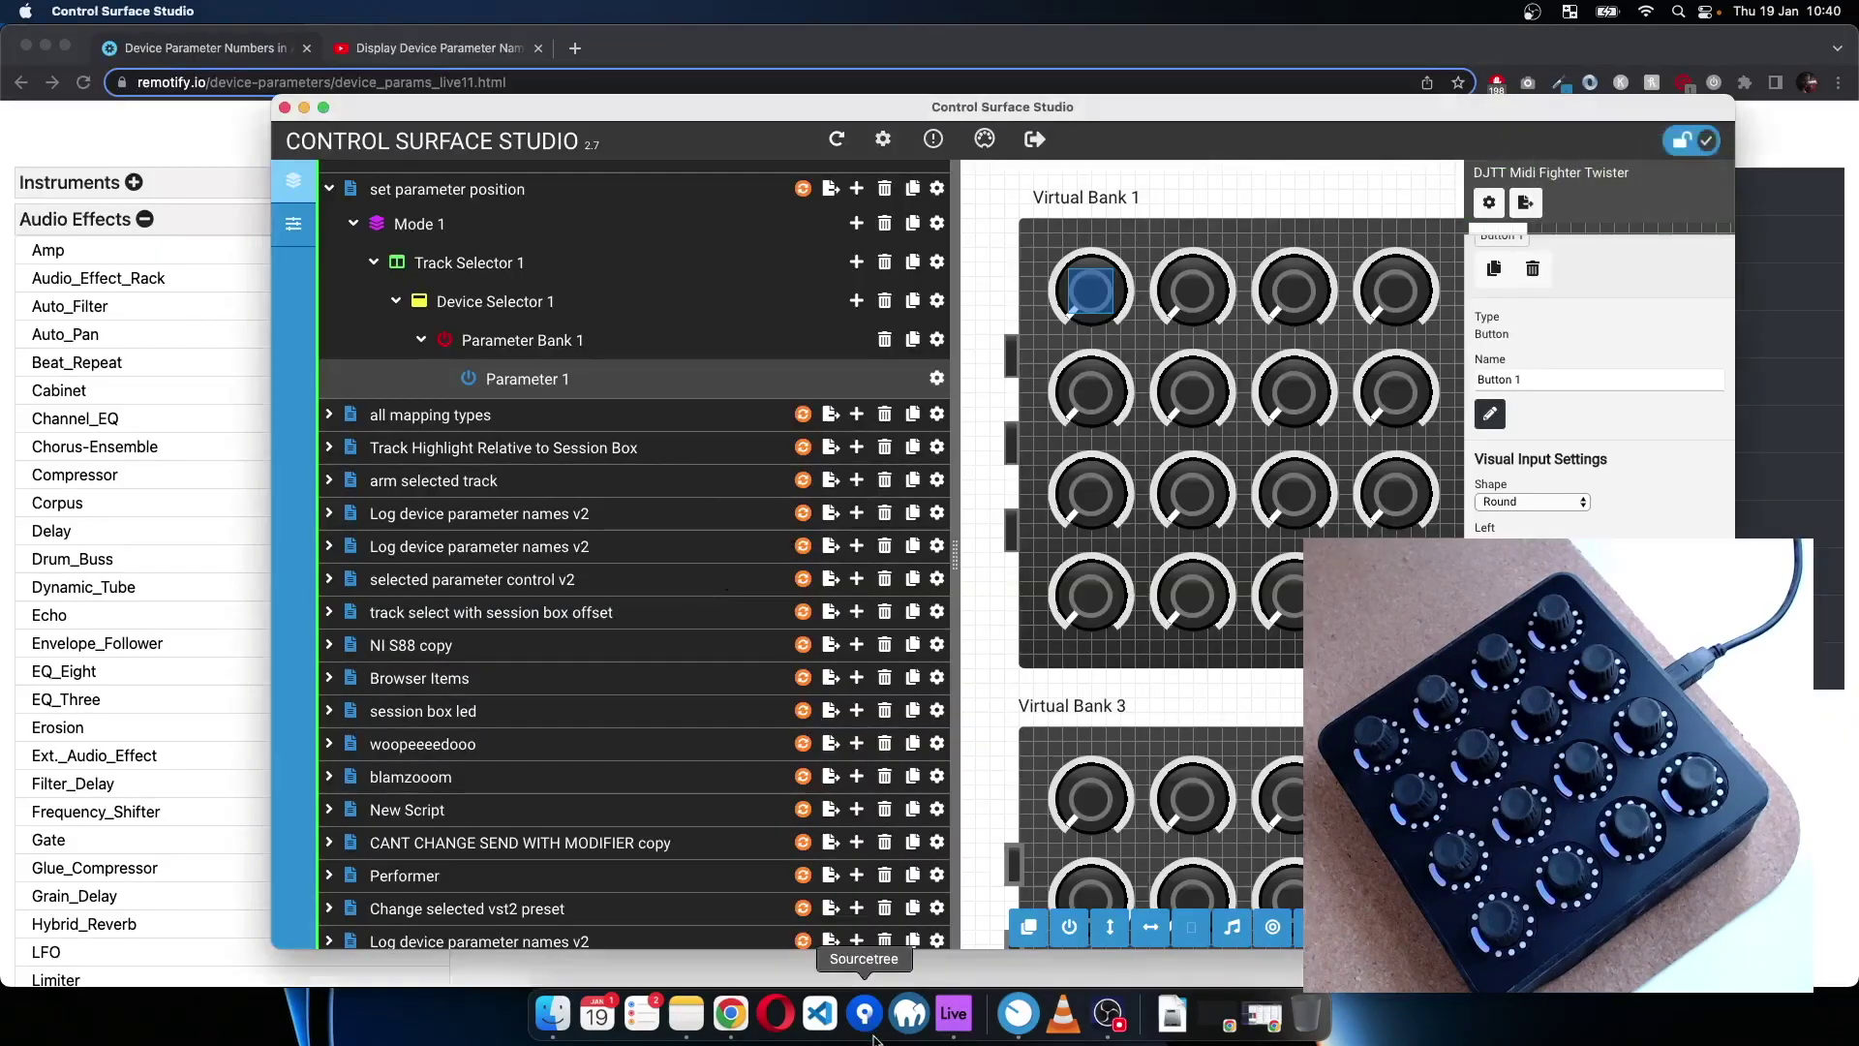
{"action": "left_click", "coordinate": [956, 1015]}
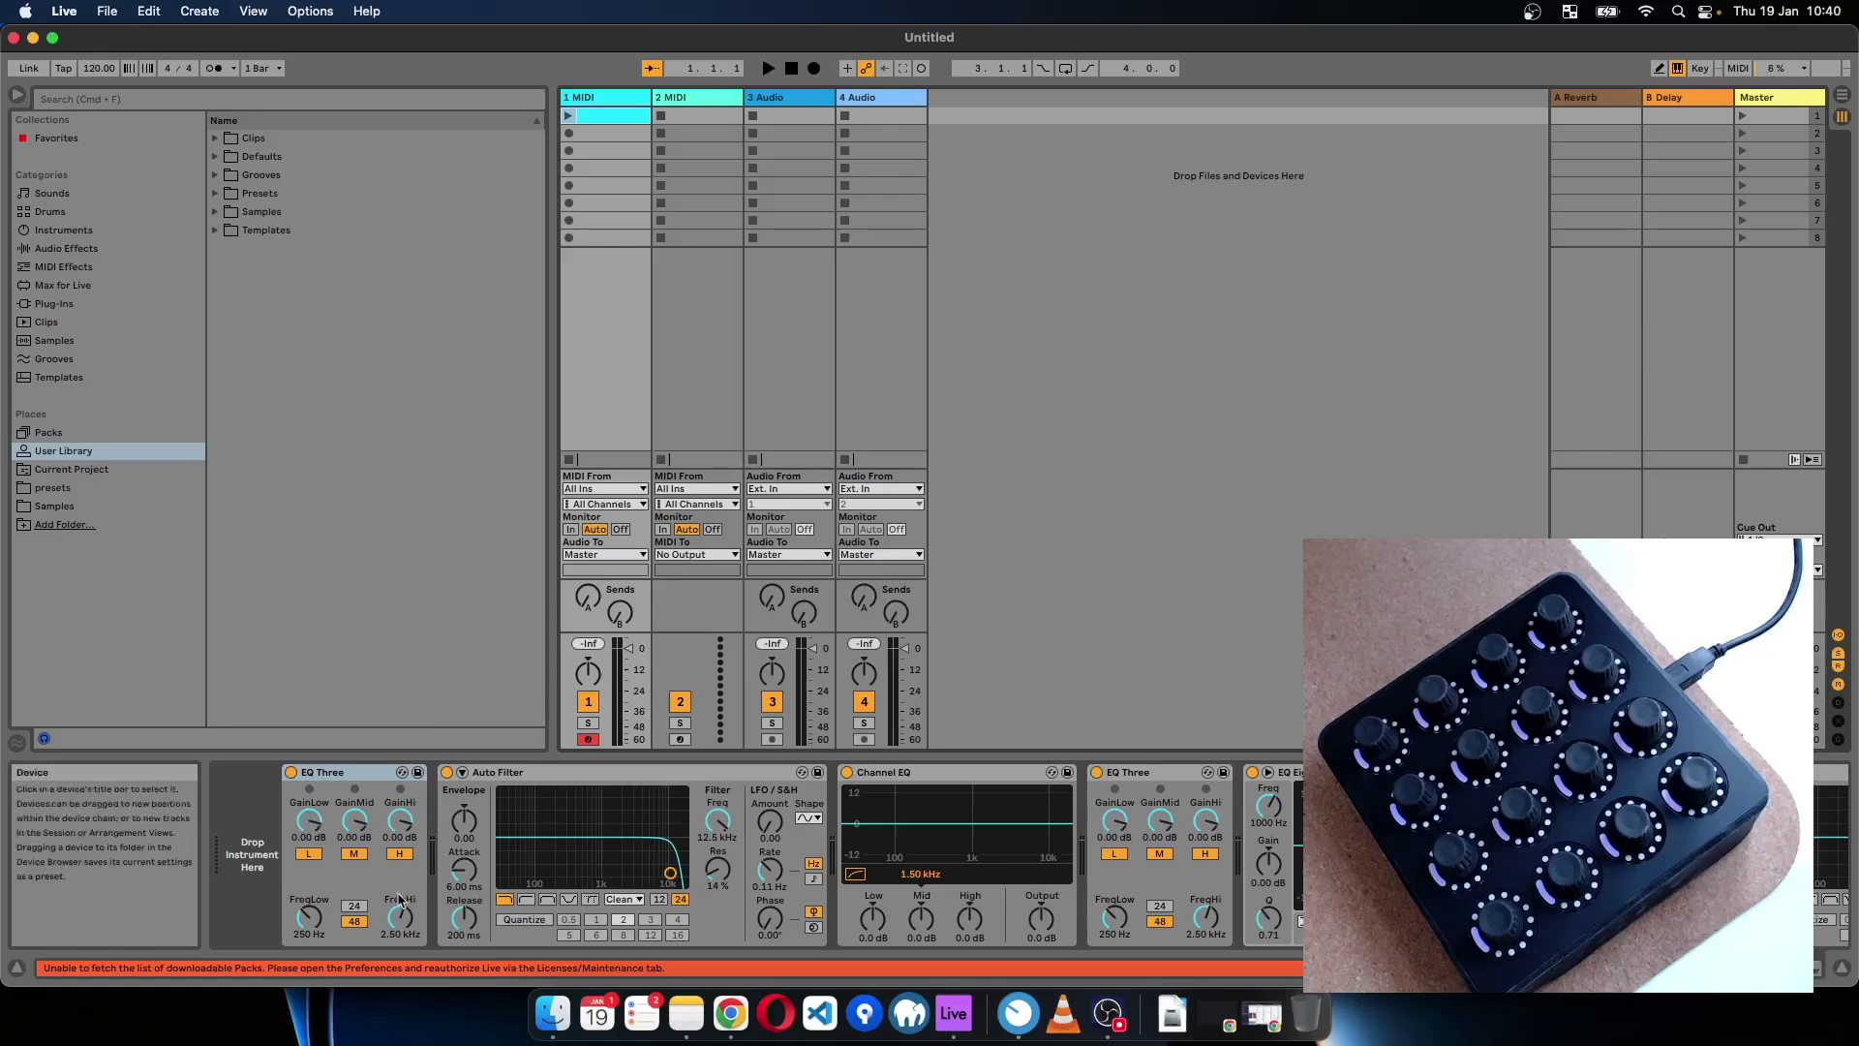
- Drag EQ Three's FreqHi knob down to 200 Hz and select the EQ Three device
{"action": "left_click_drag", "start_coordinate": [398, 901], "coordinate": [399, 958]}
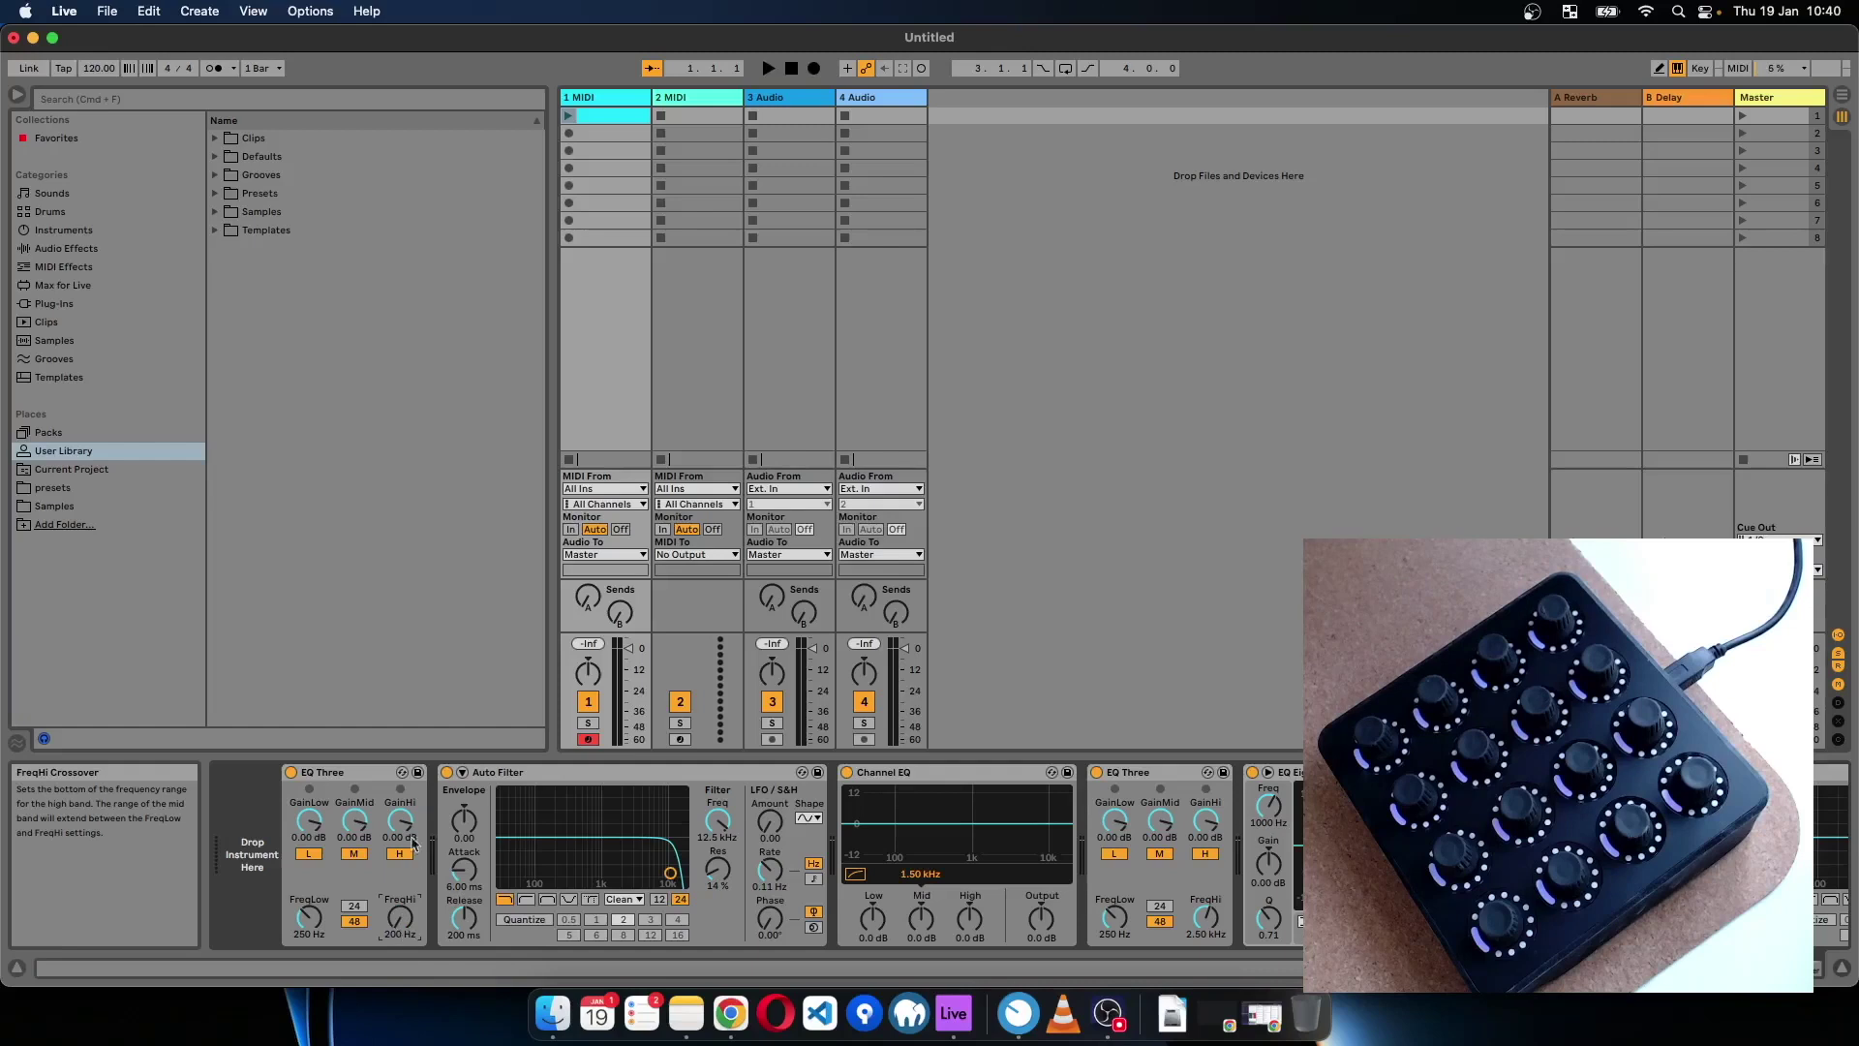
{"action": "left_click", "coordinate": [369, 774]}
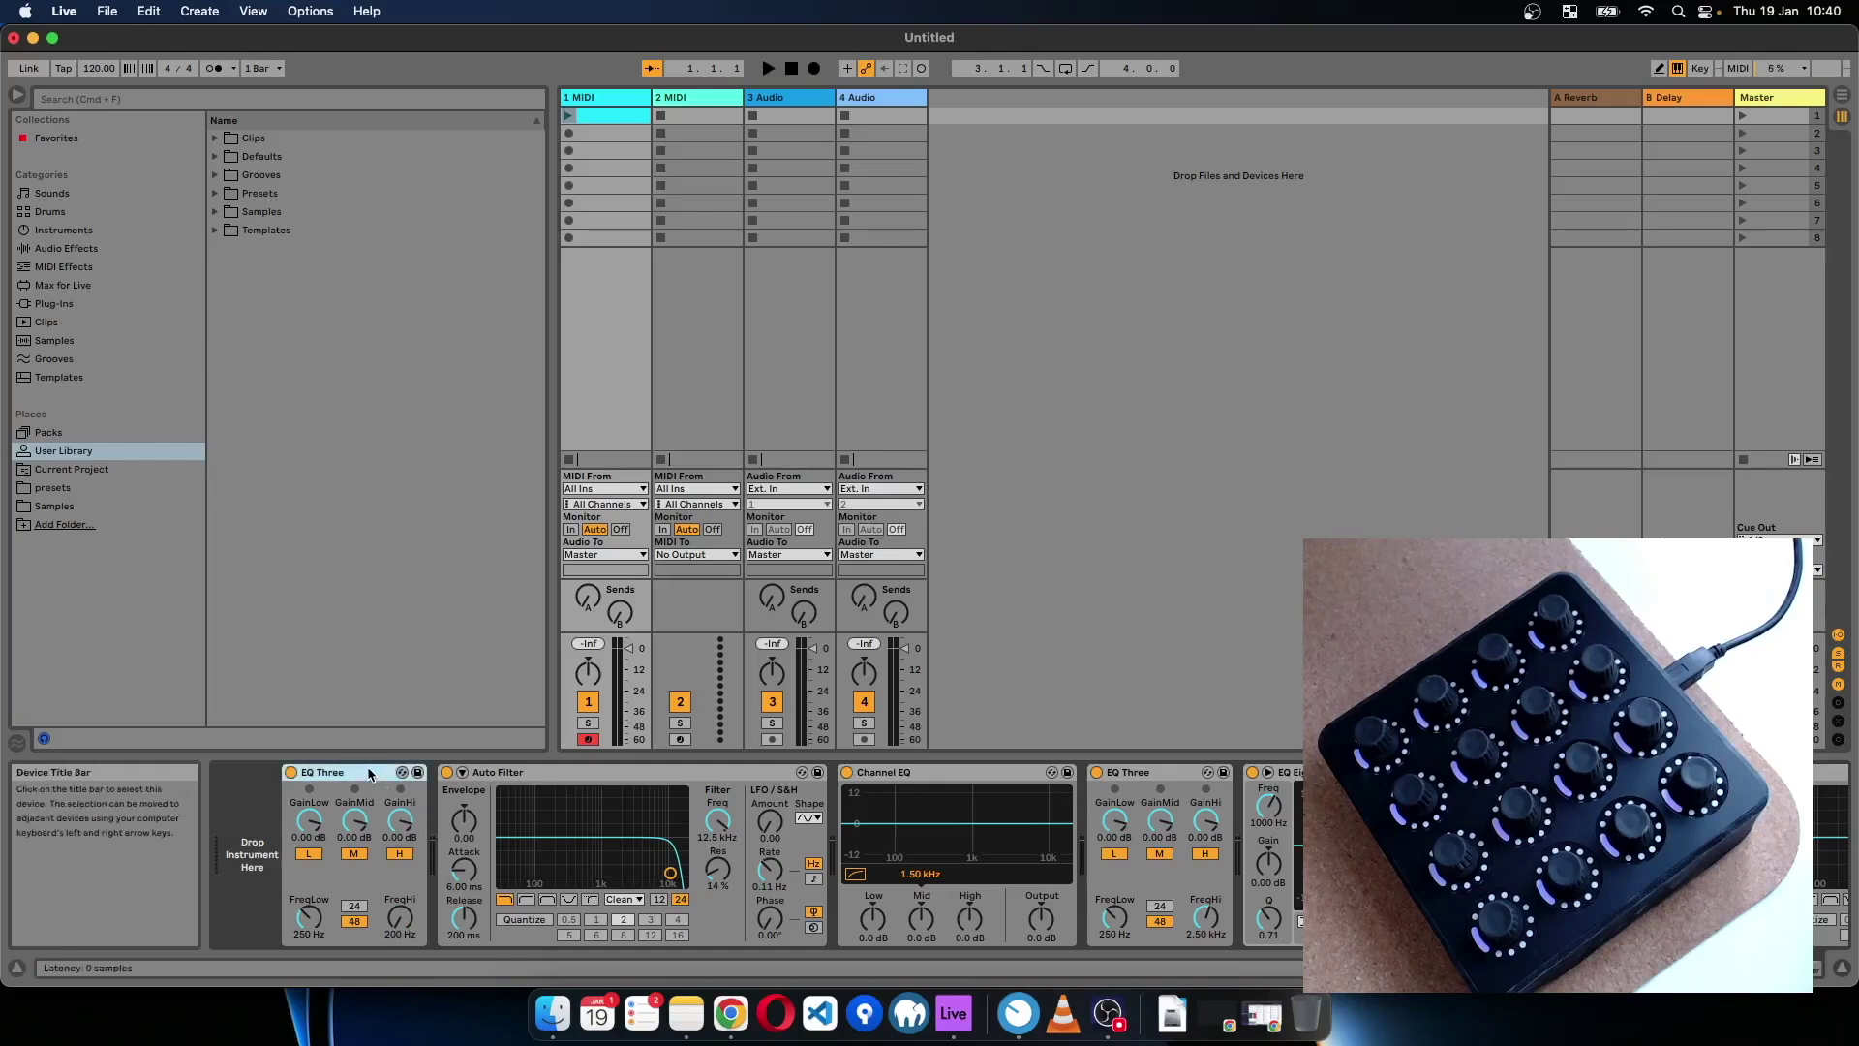
- Group EQ Three into an Audio Effect Rack with Cmd+G, show its macros, and select the rack
{"action": "key", "text": "super+g"}
{"action": "left_click", "coordinate": [290, 791]}
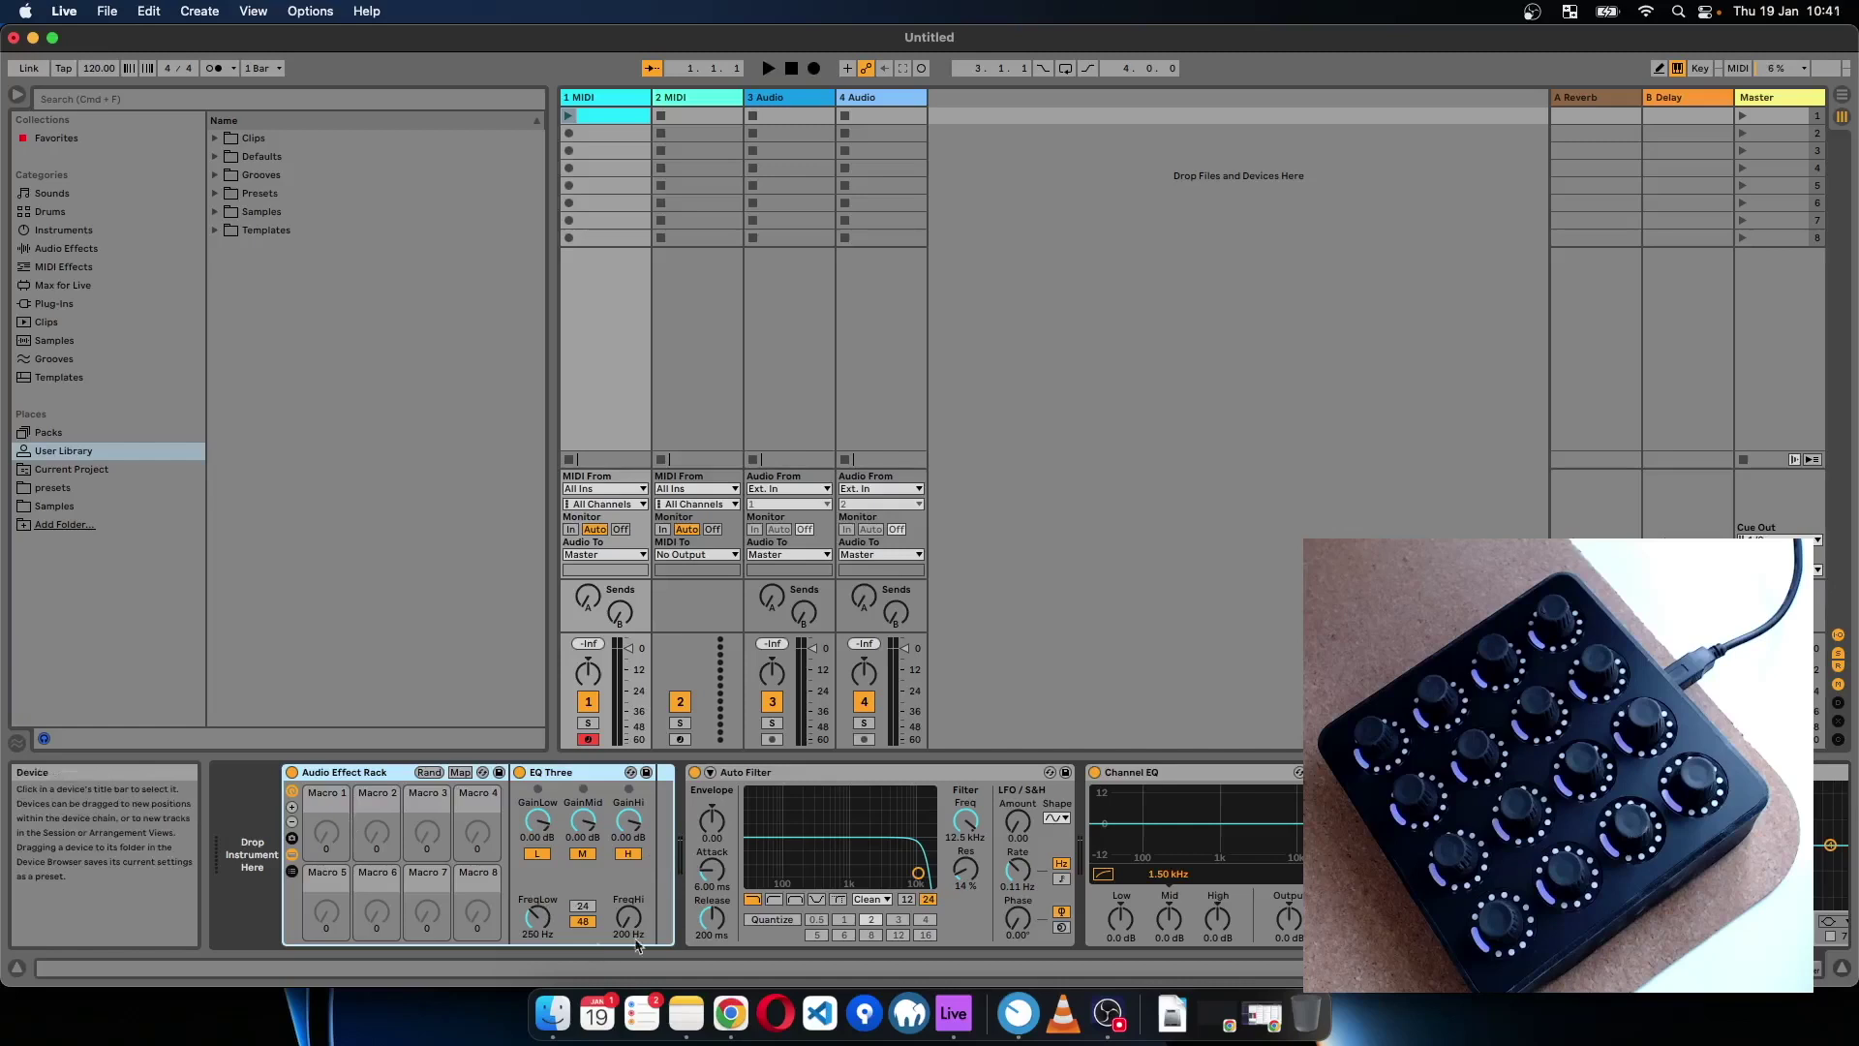
{"action": "left_click", "coordinate": [892, 933]}
{"action": "left_click", "coordinate": [382, 774]}
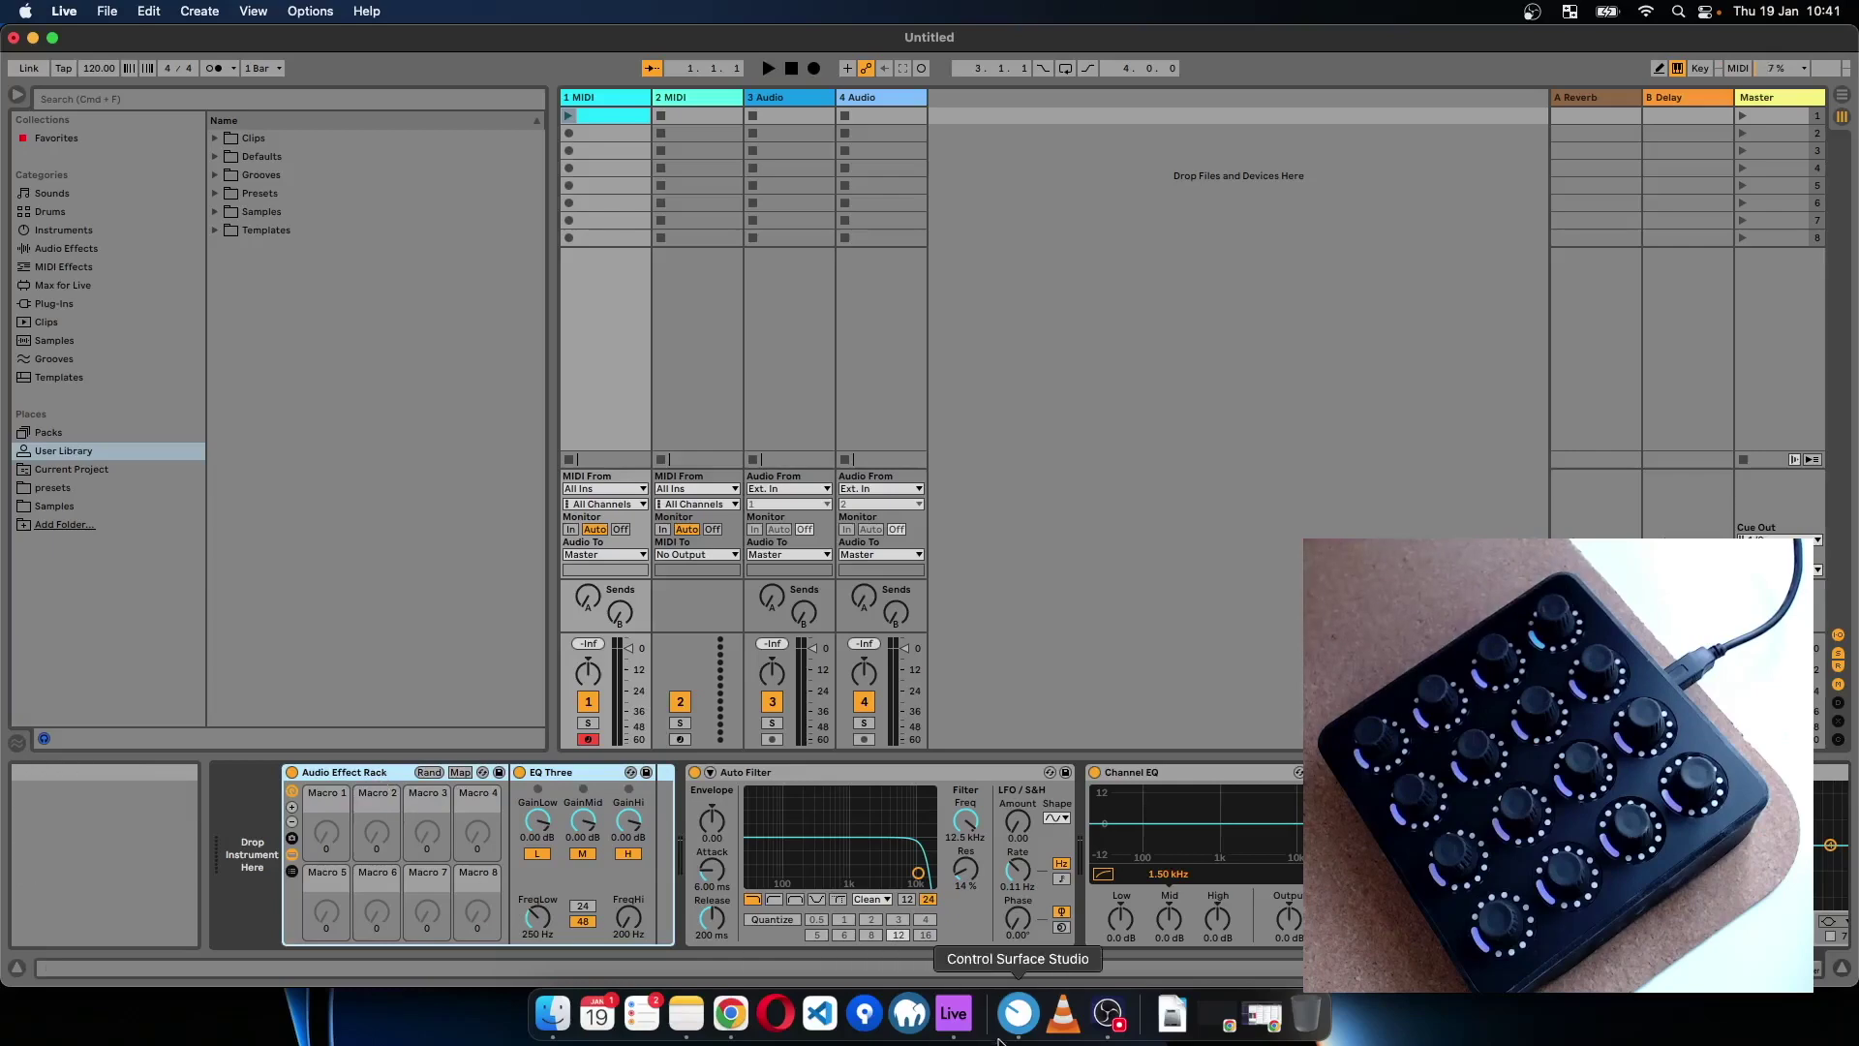
- Open Parameter 1's mapping settings, then turn Macro 5 up on the rack in Live
{"action": "left_click", "coordinate": [1017, 1013]}
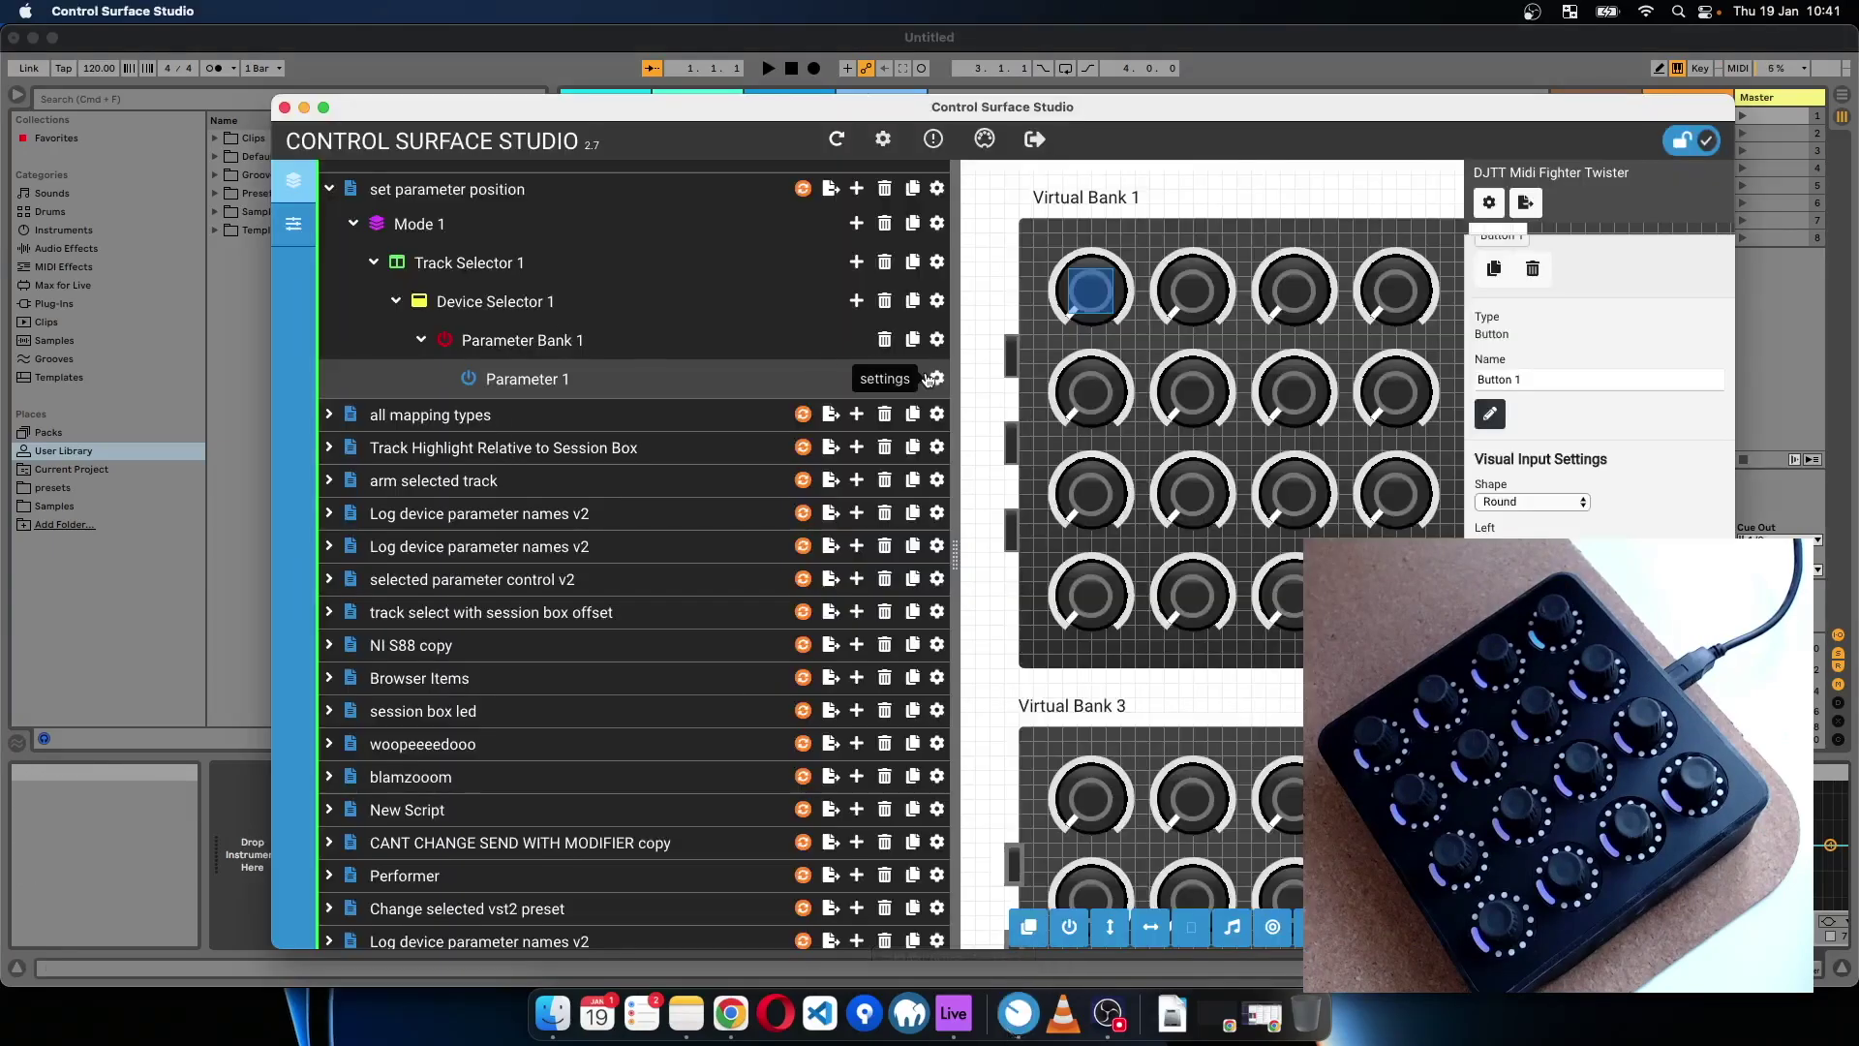
{"action": "left_click", "coordinate": [934, 378]}
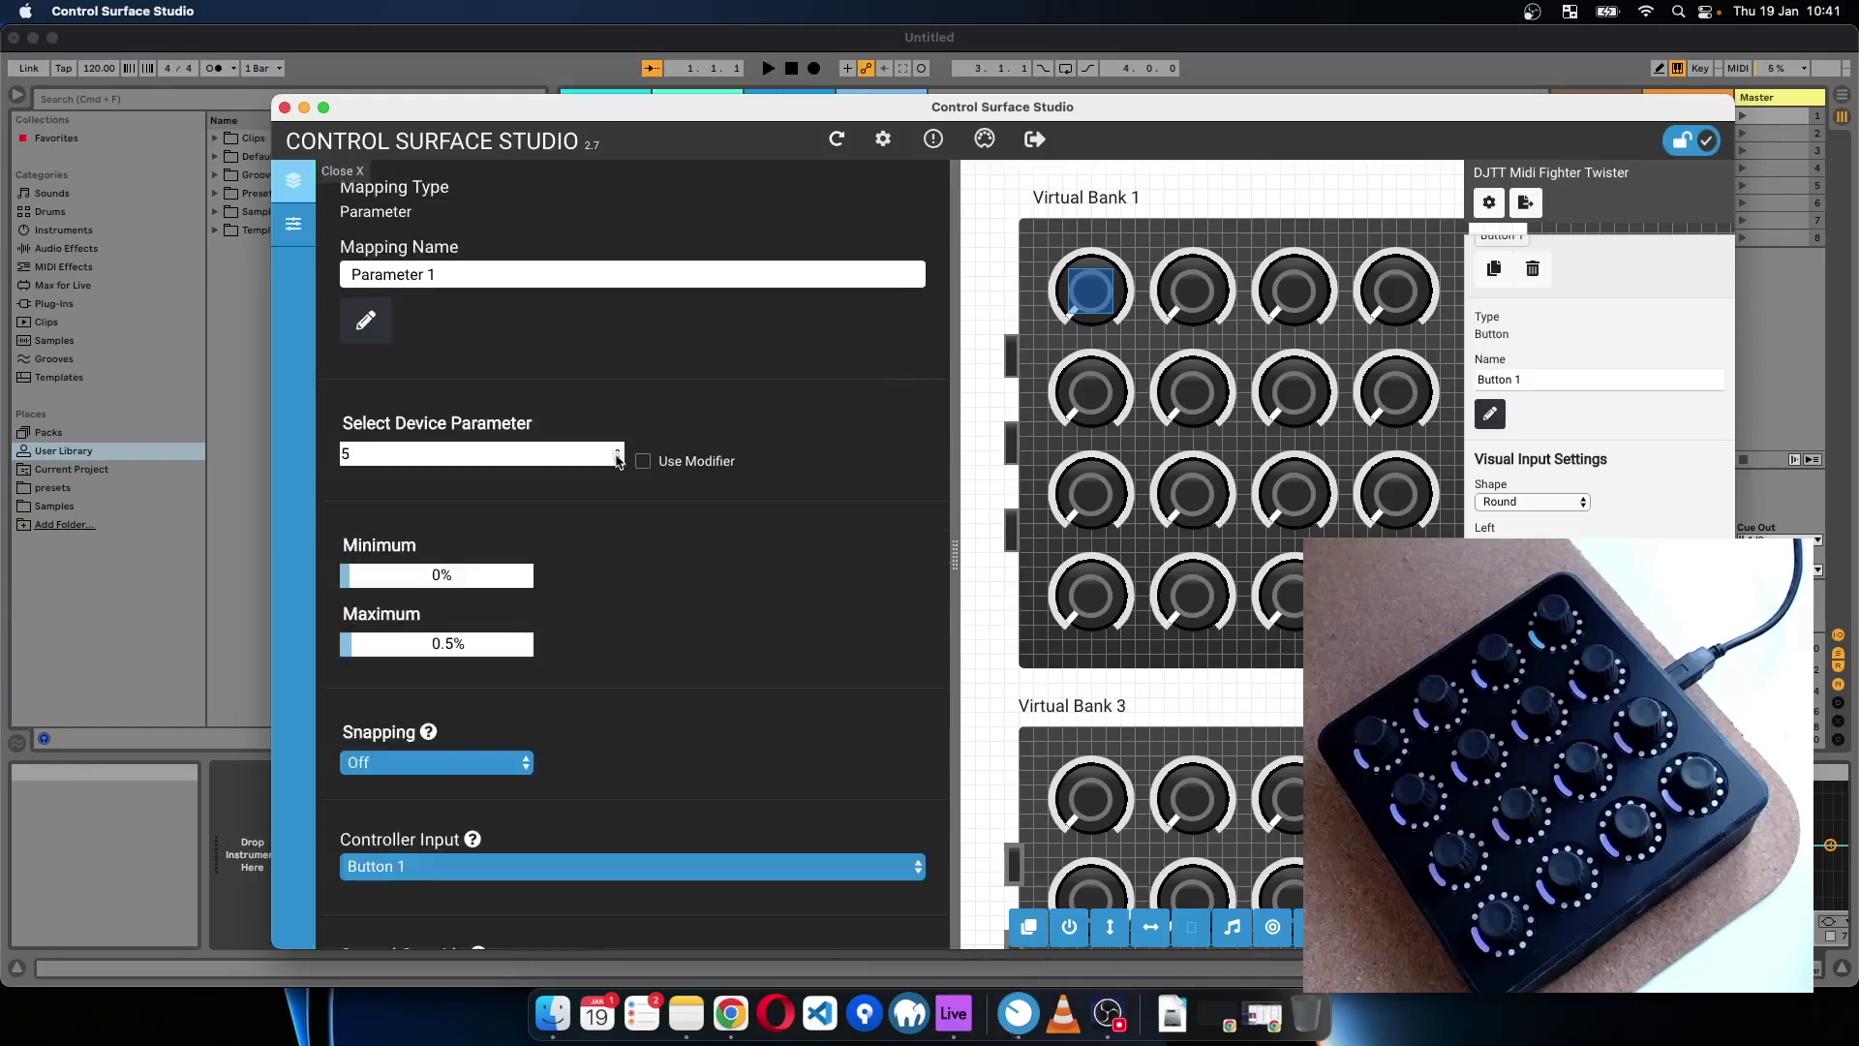
{"action": "key", "text": "super+Tab"}
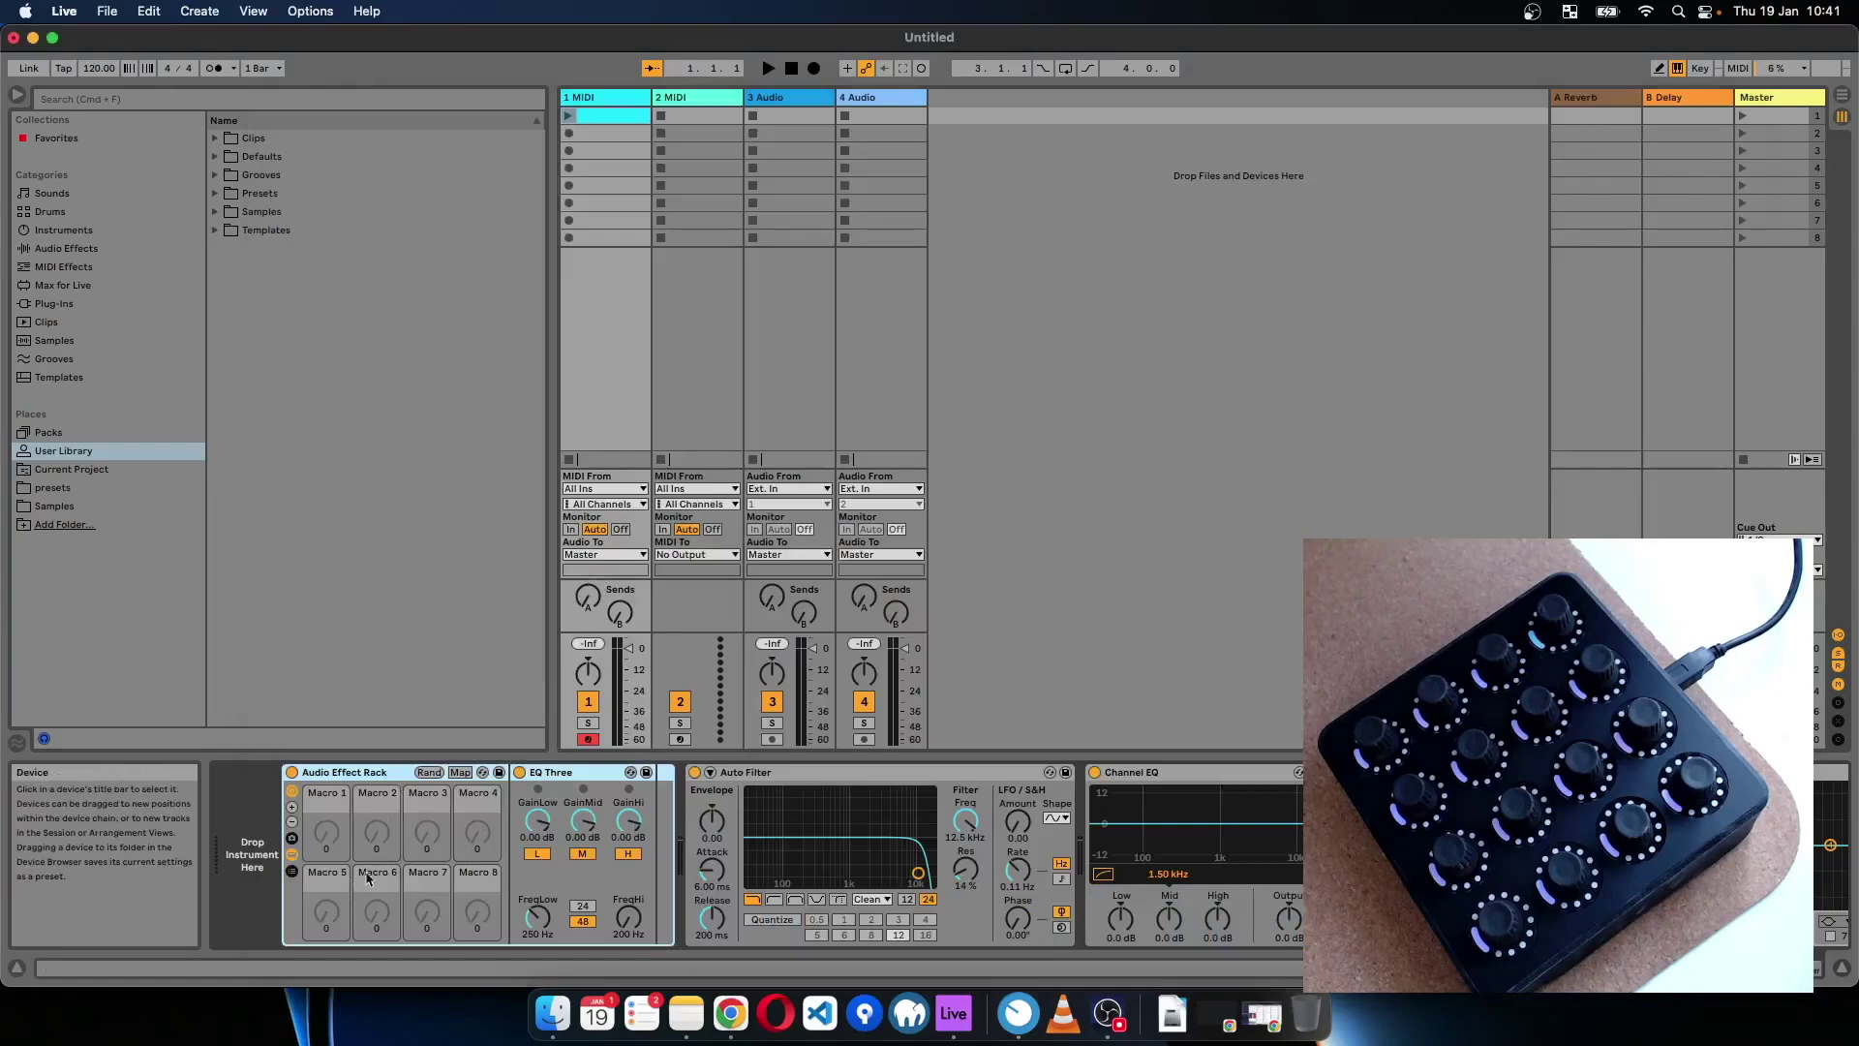
{"action": "left_click_drag", "start_coordinate": [326, 912], "coordinate": [327, 901]}
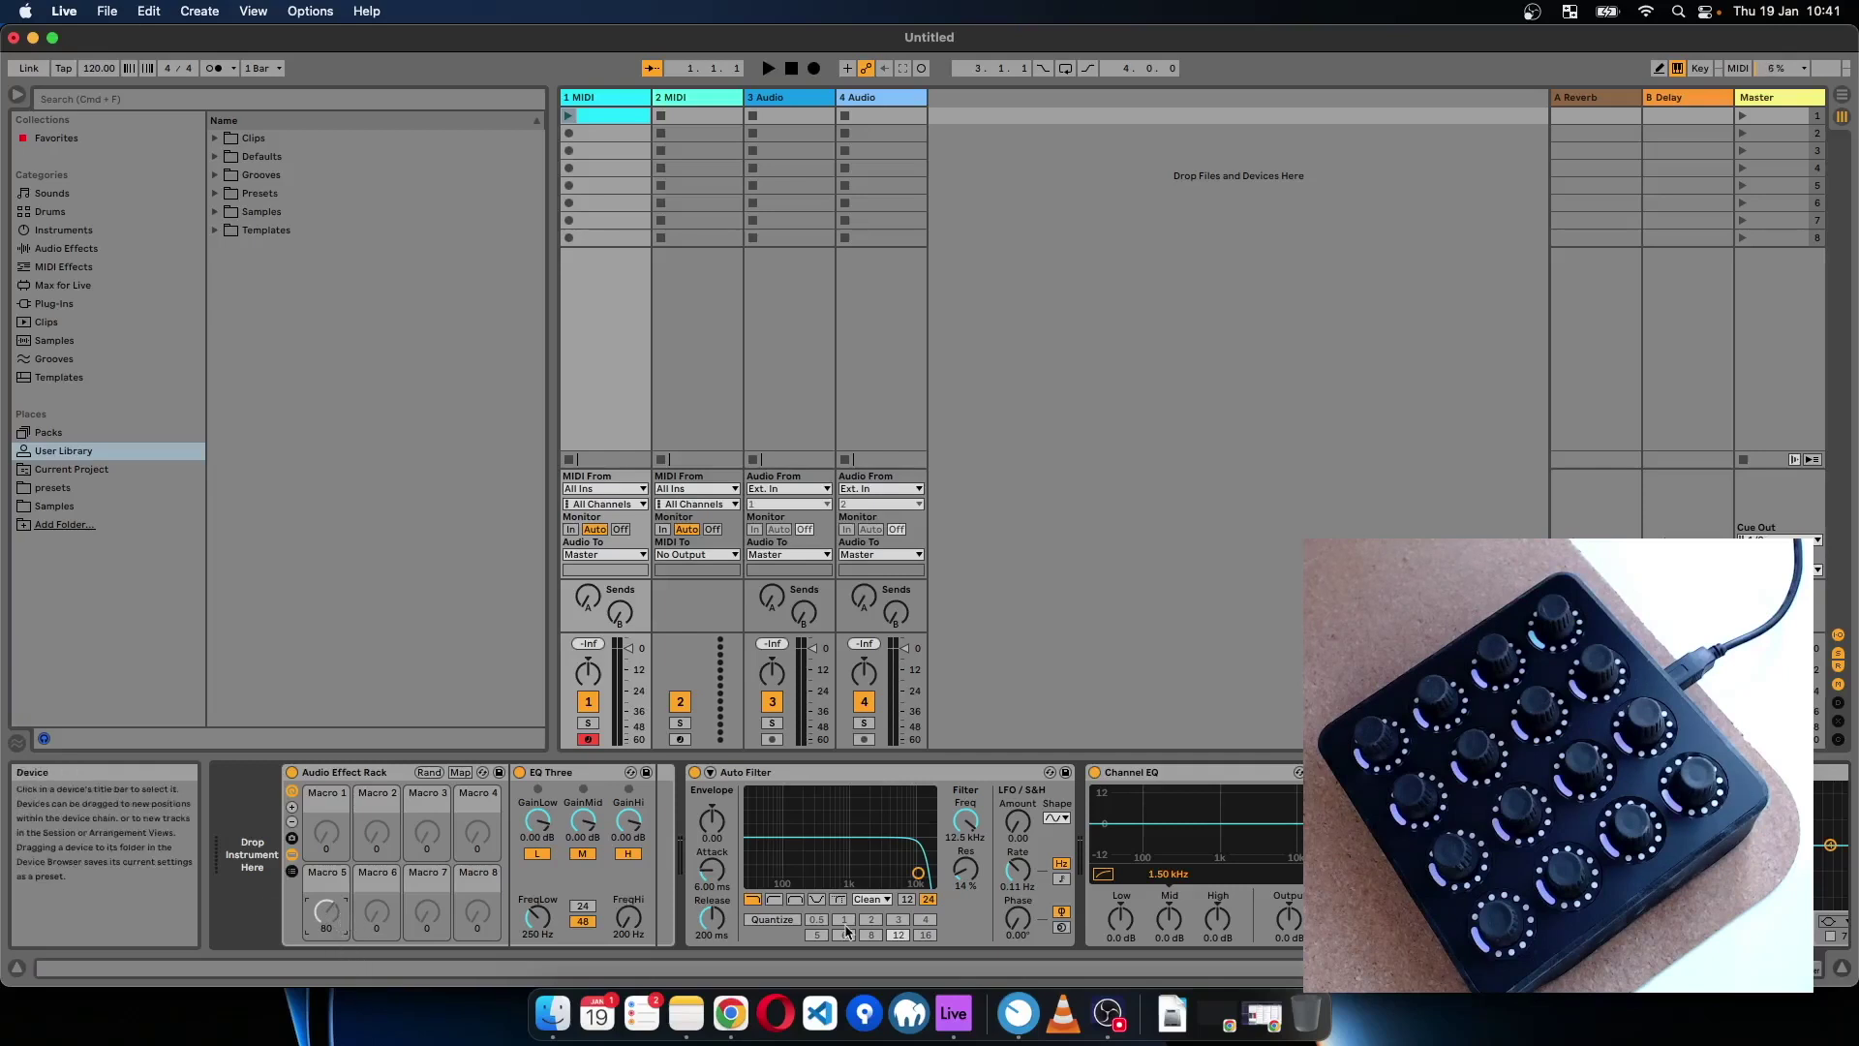
{"action": "left_click", "coordinate": [736, 1029]}
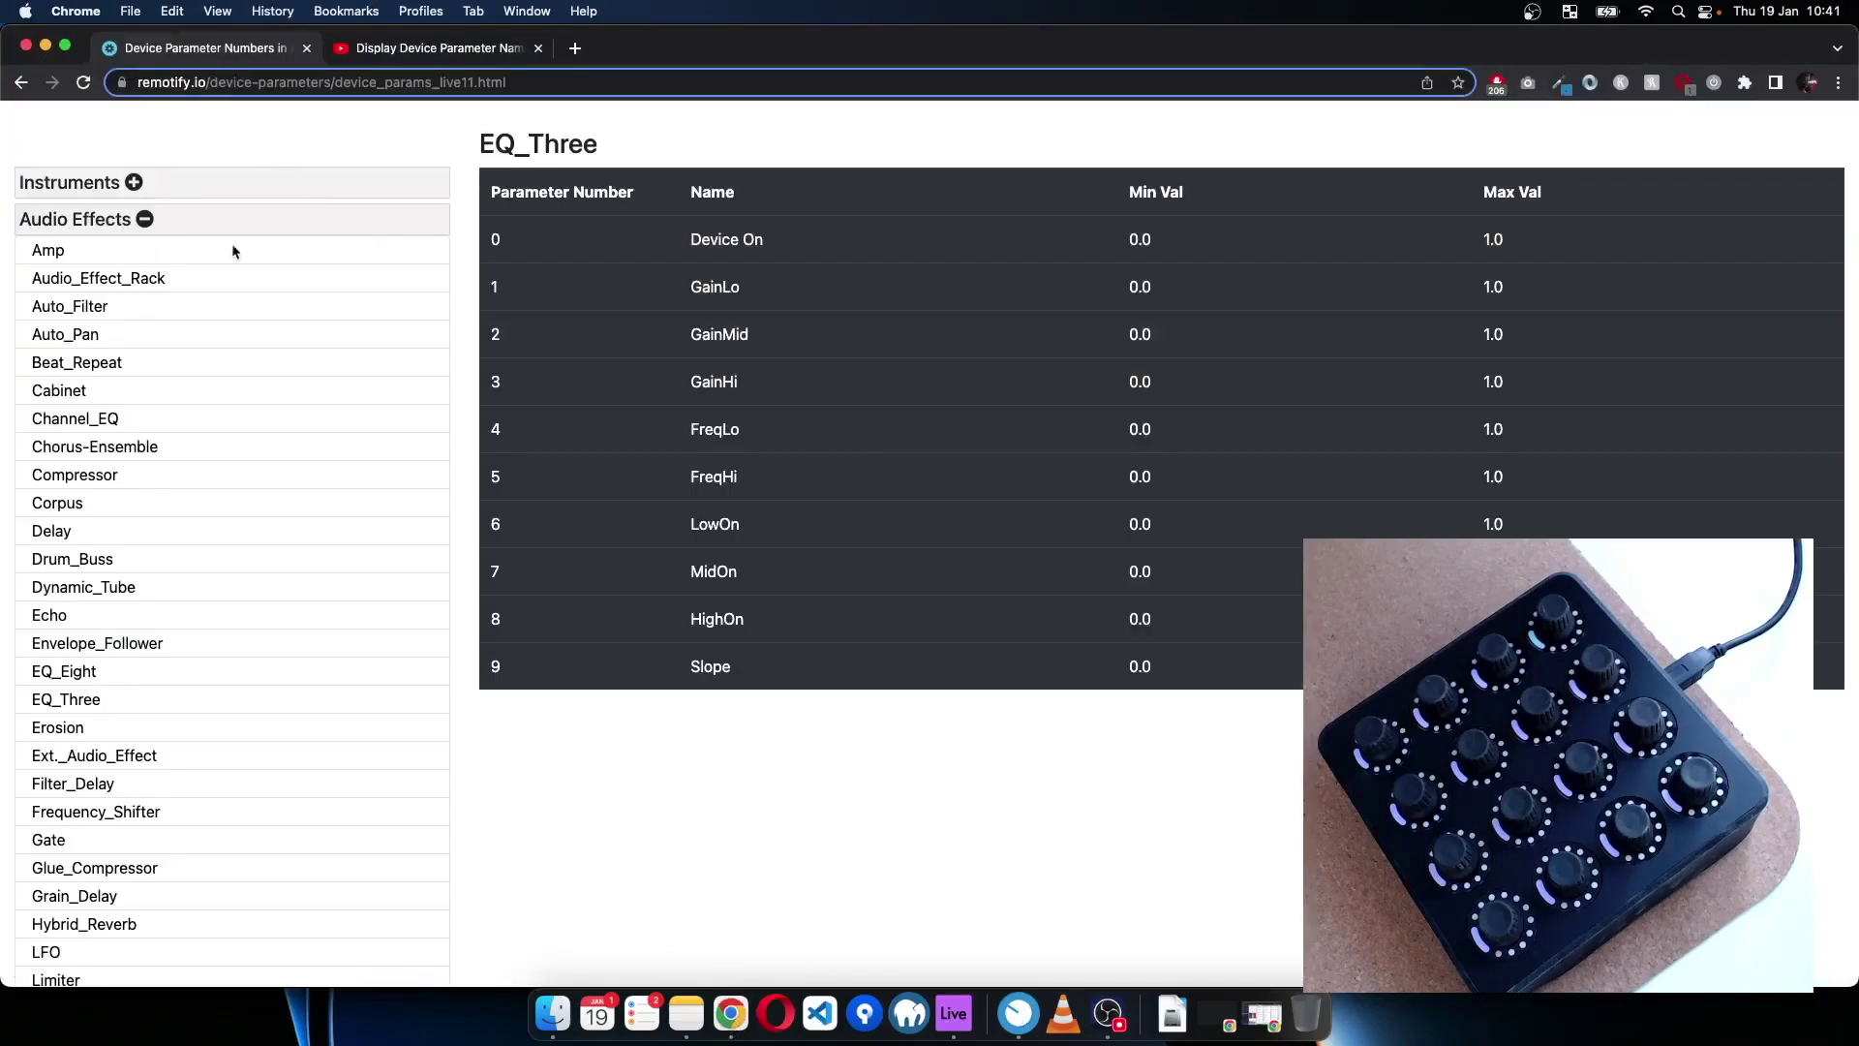
- Show the Audio_Effect_Rack parameter list in the Device Parameter Finder
{"action": "left_click", "coordinate": [145, 280]}
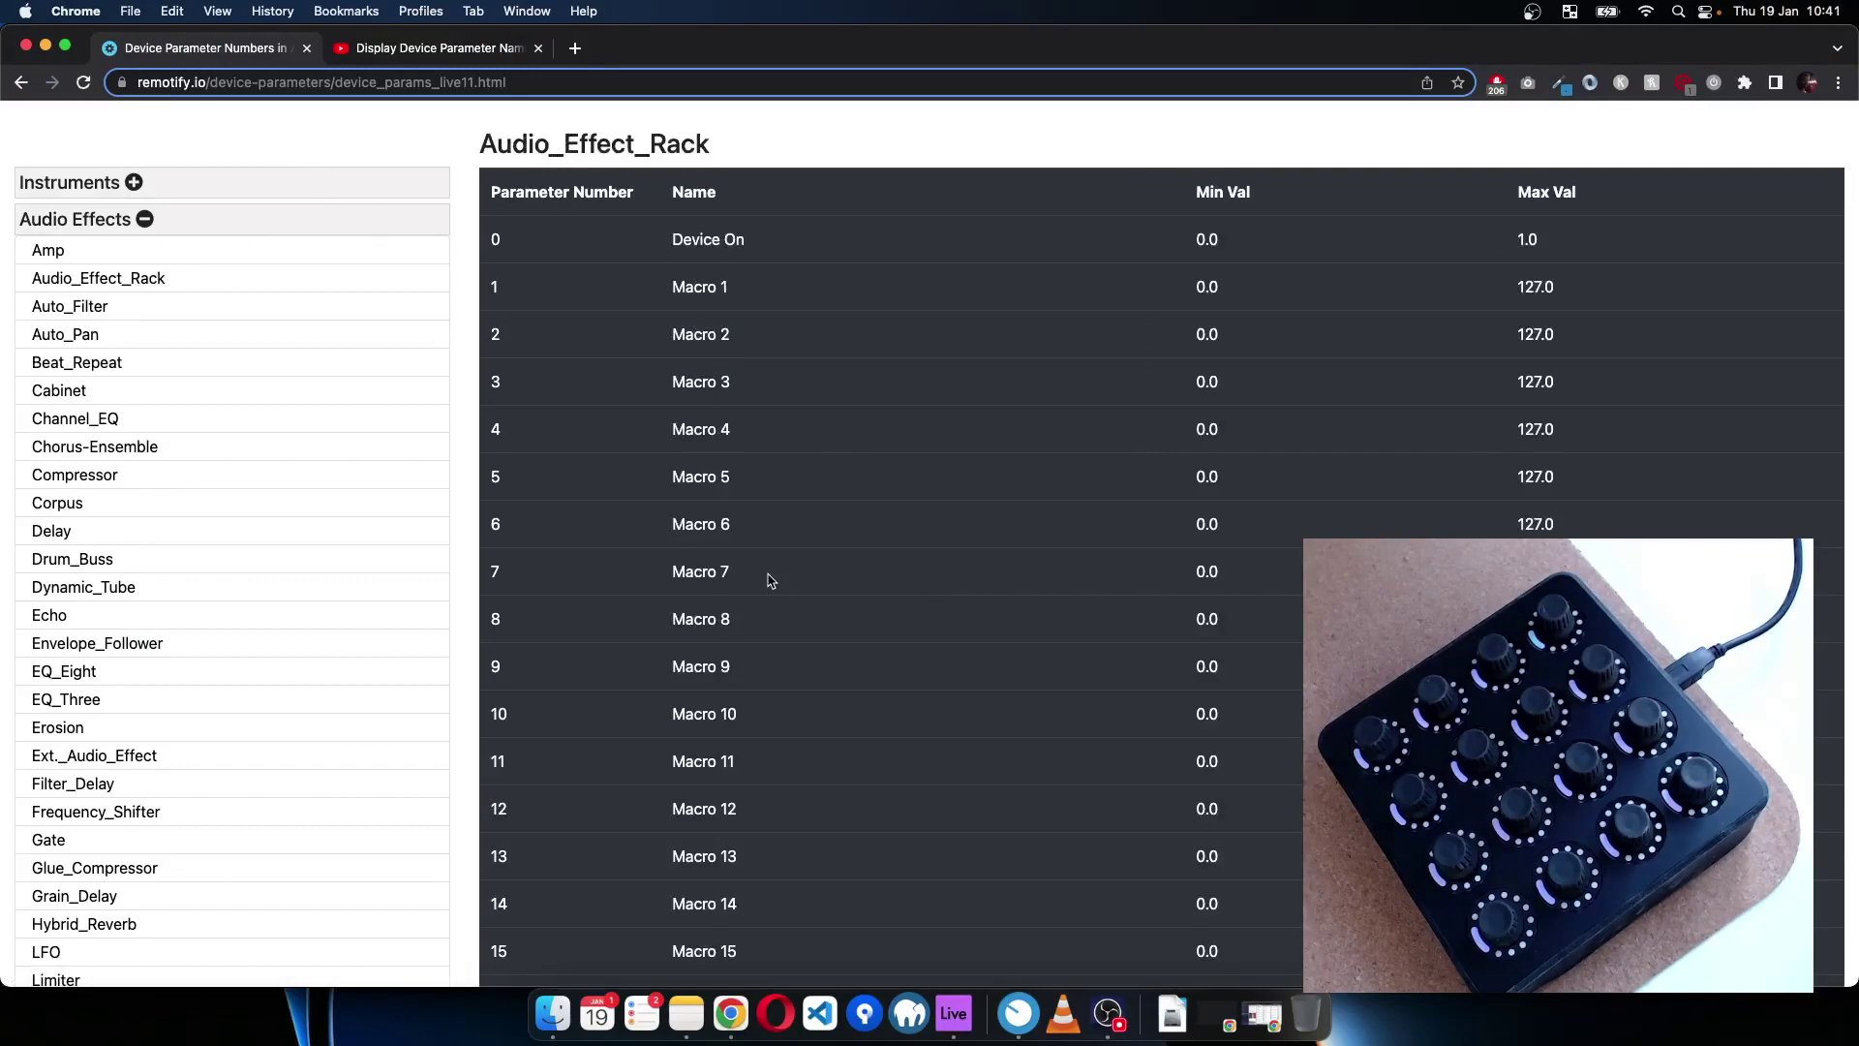
{"action": "key", "text": "super+Tab"}
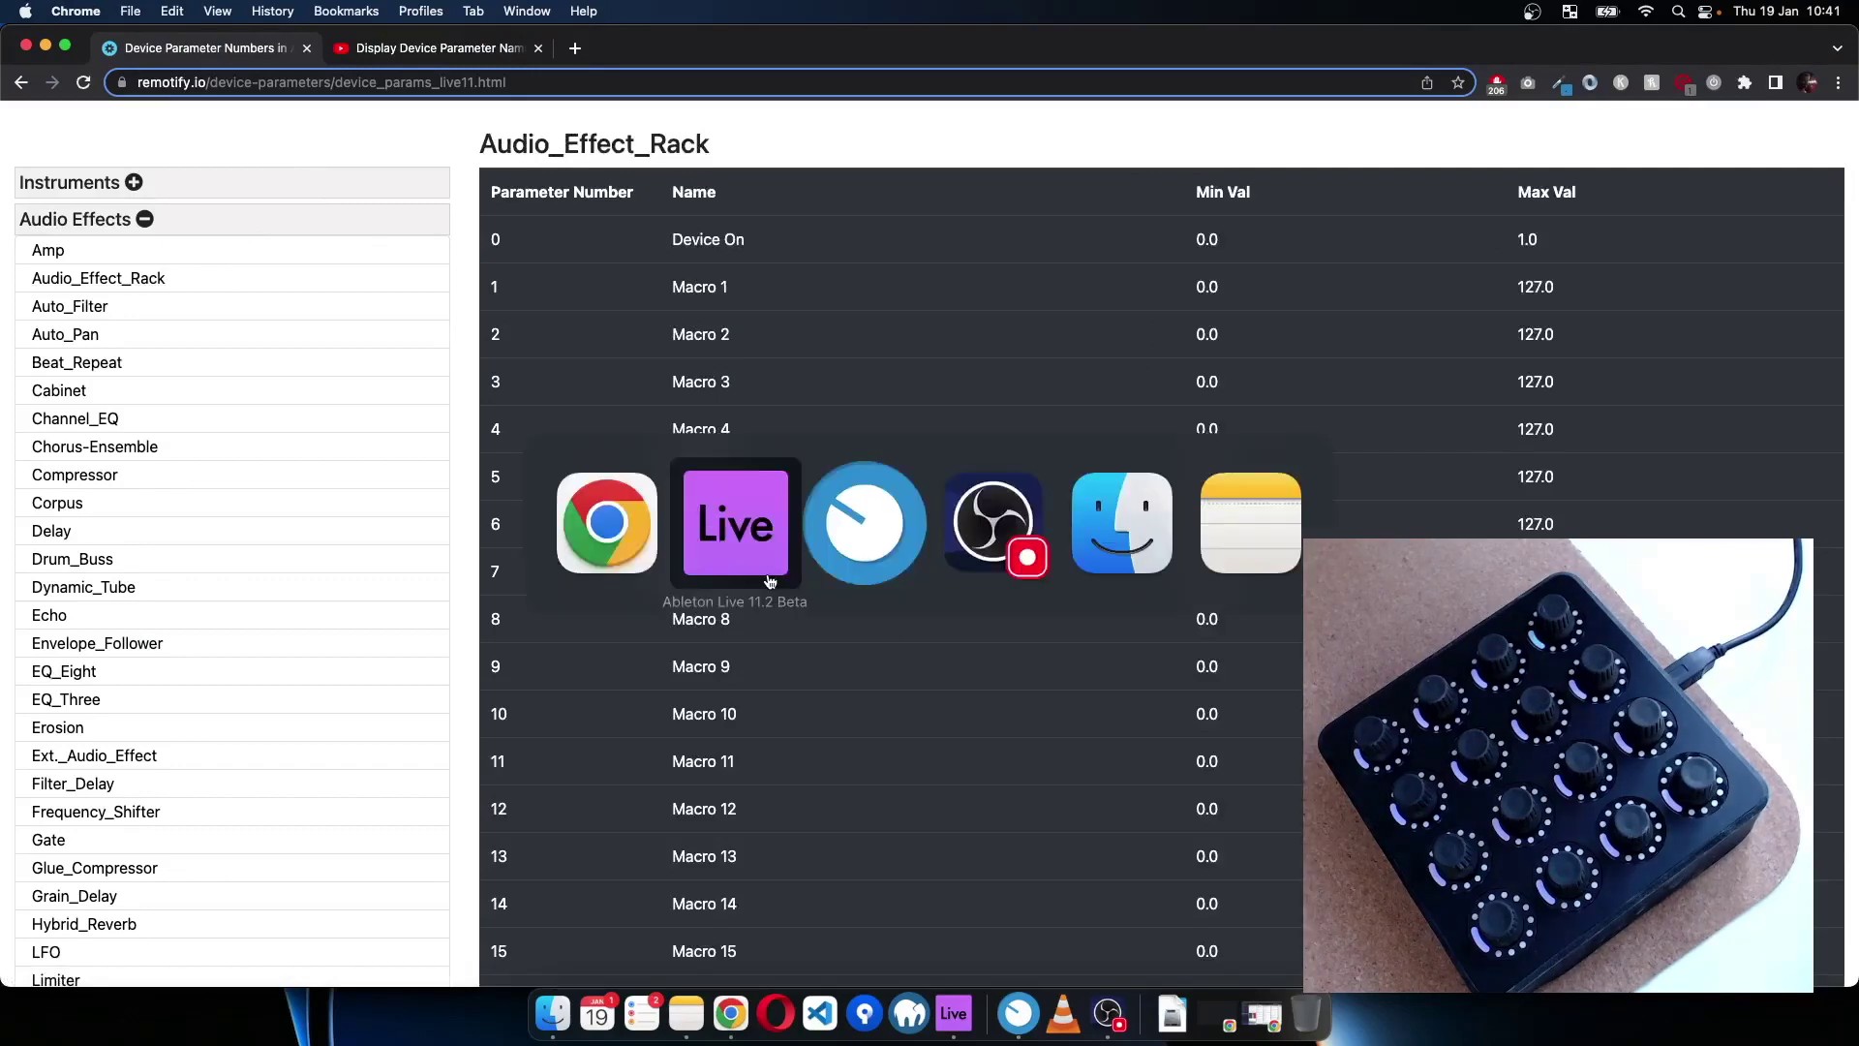
{"action": "key", "text": "super+Tab"}
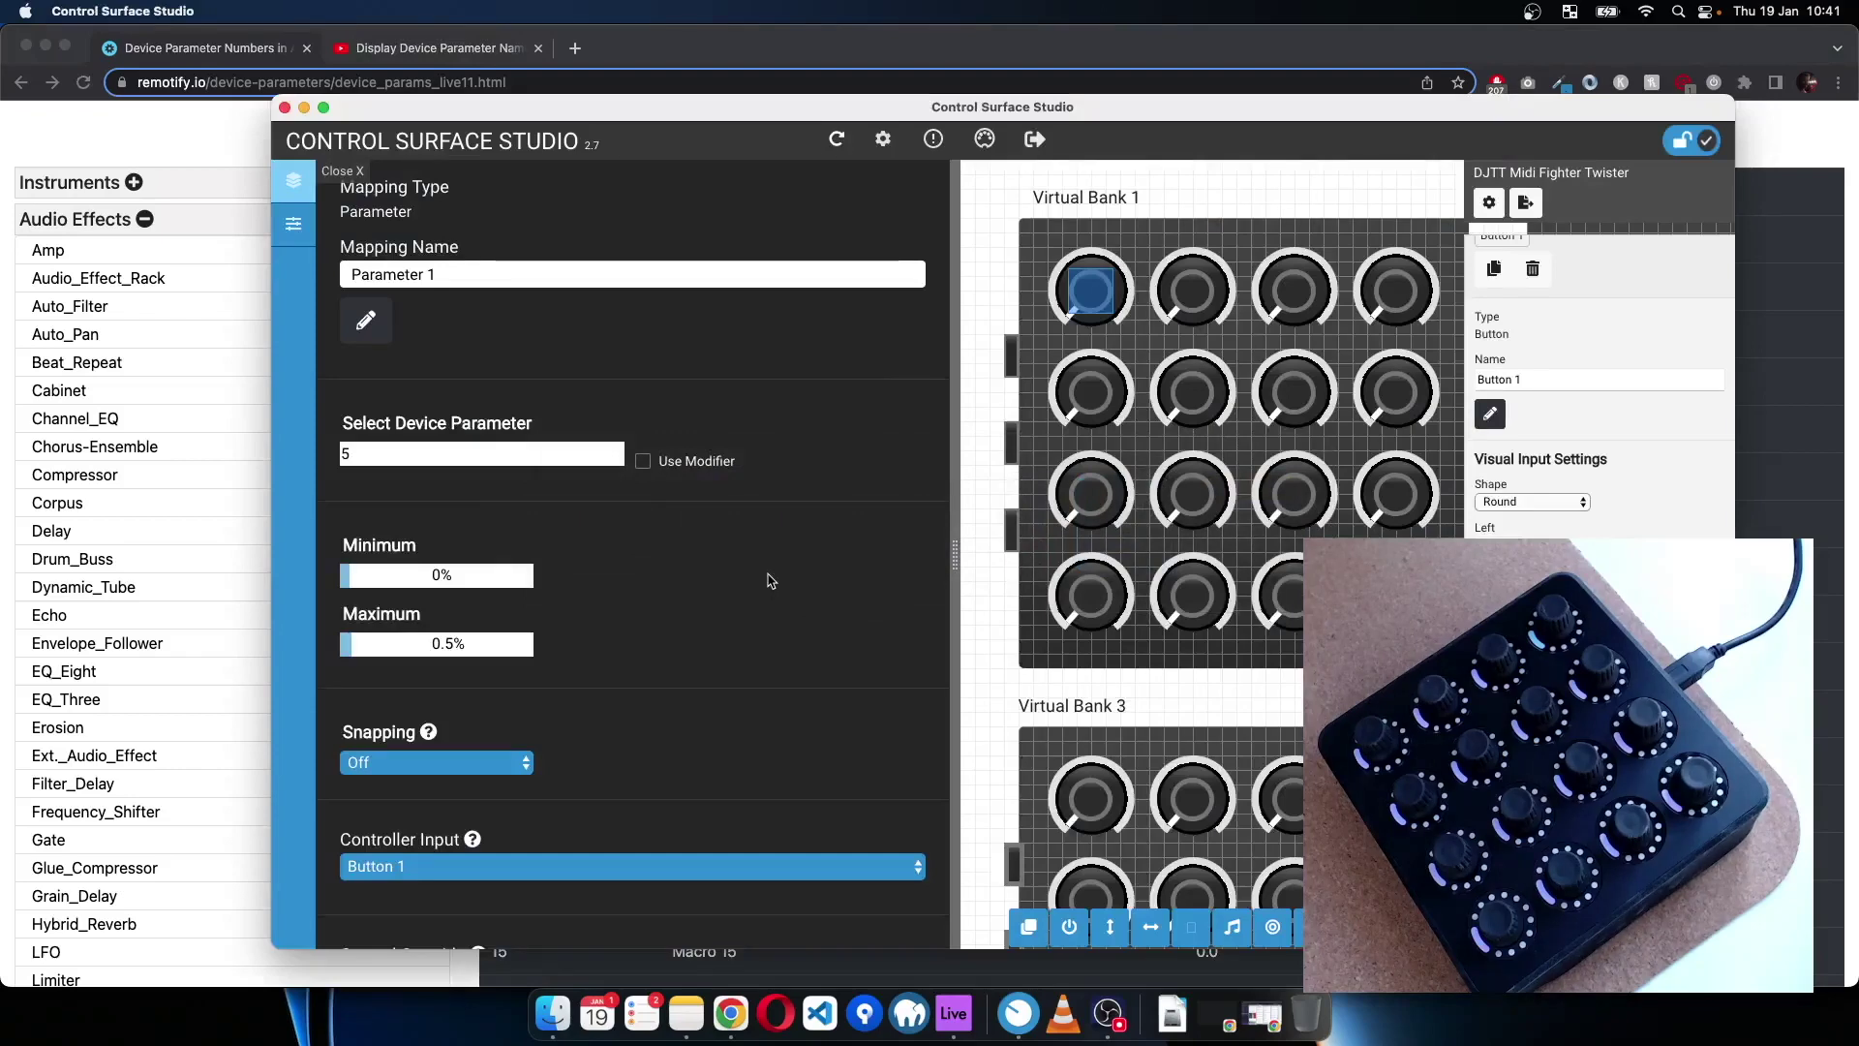
{"action": "key", "text": "super+Tab"}
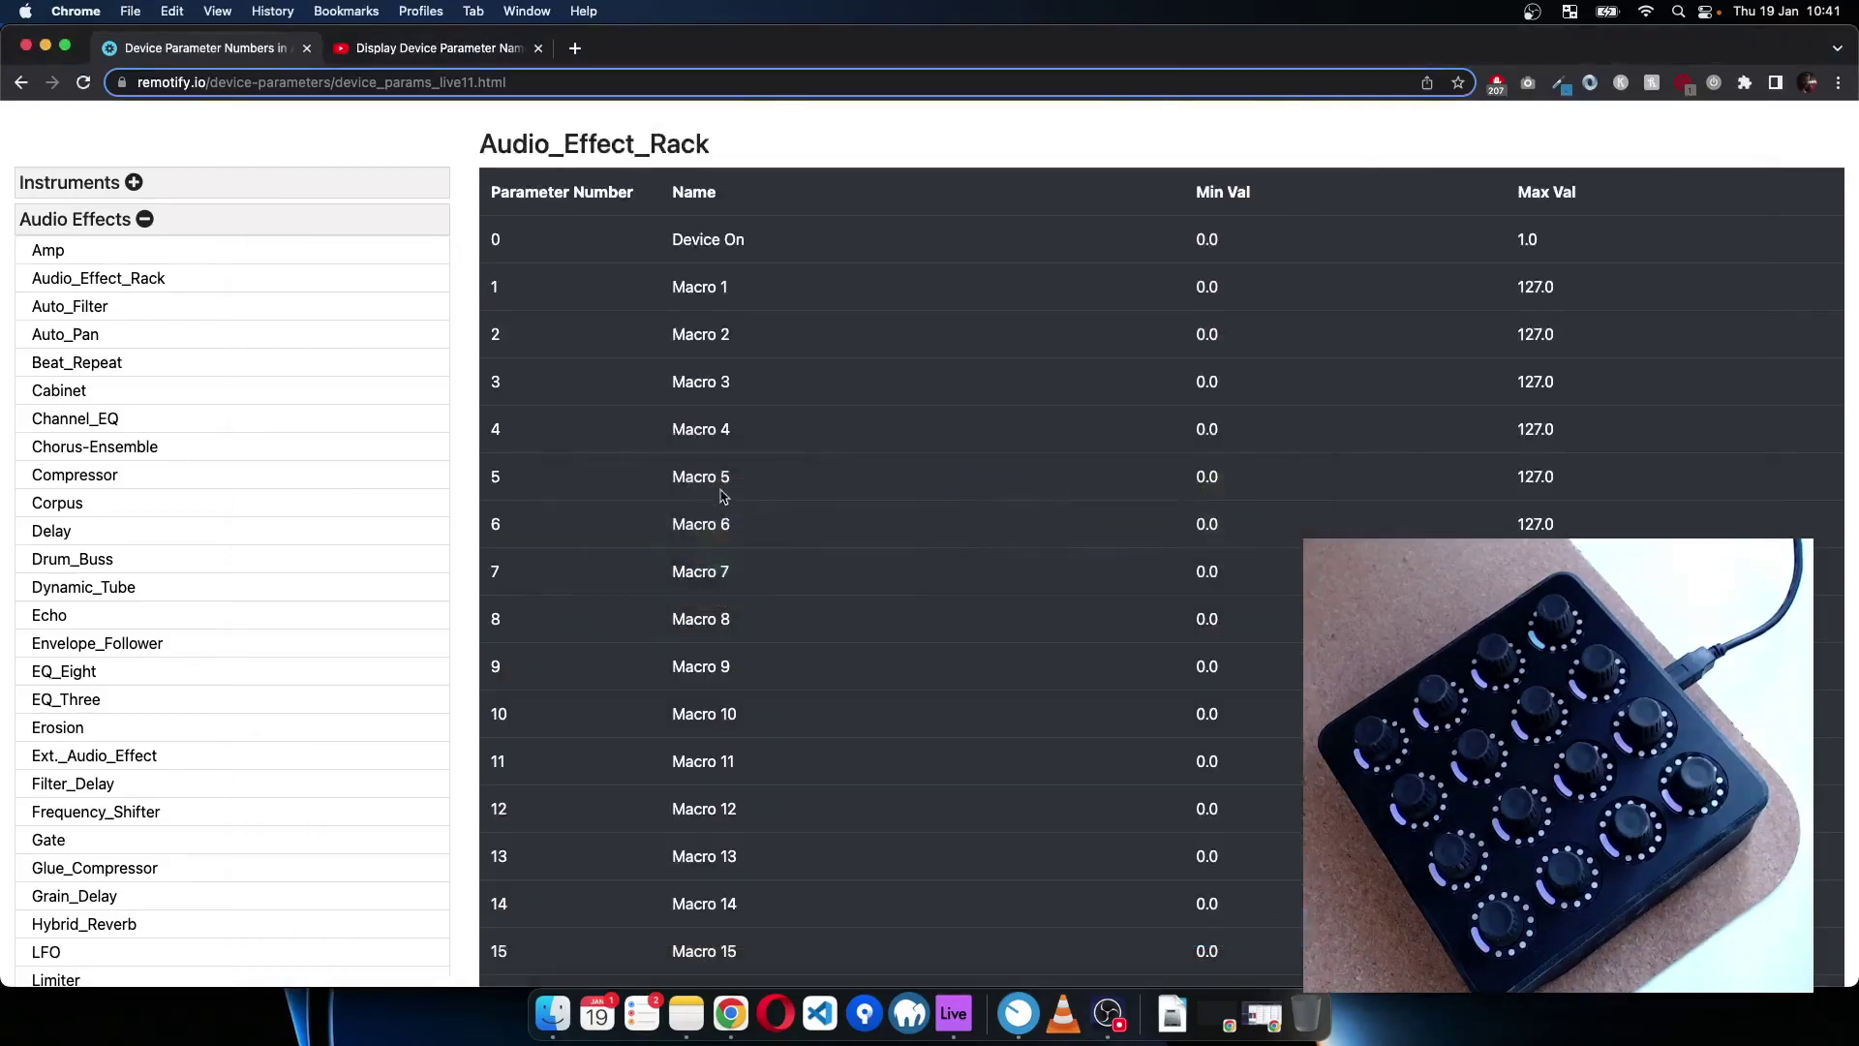
{"action": "key", "text": "super+Tab"}
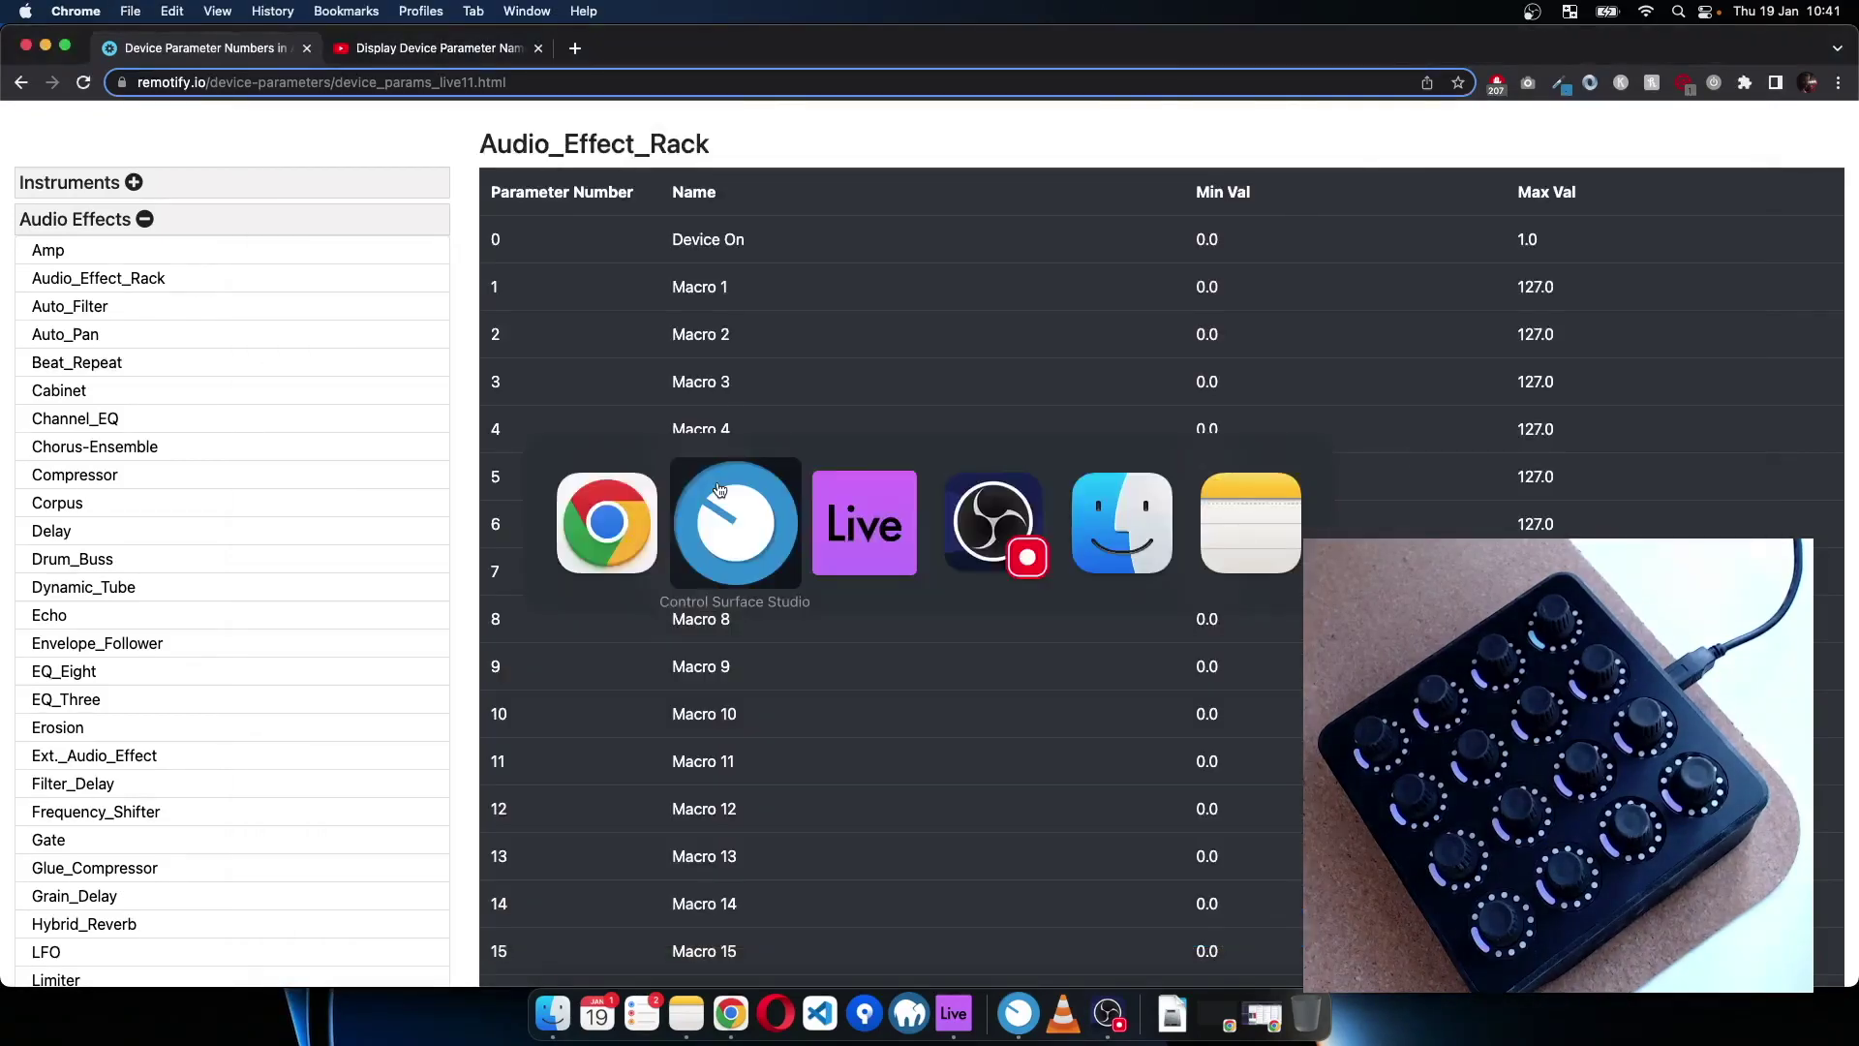
{"action": "key", "text": "super+Tab"}
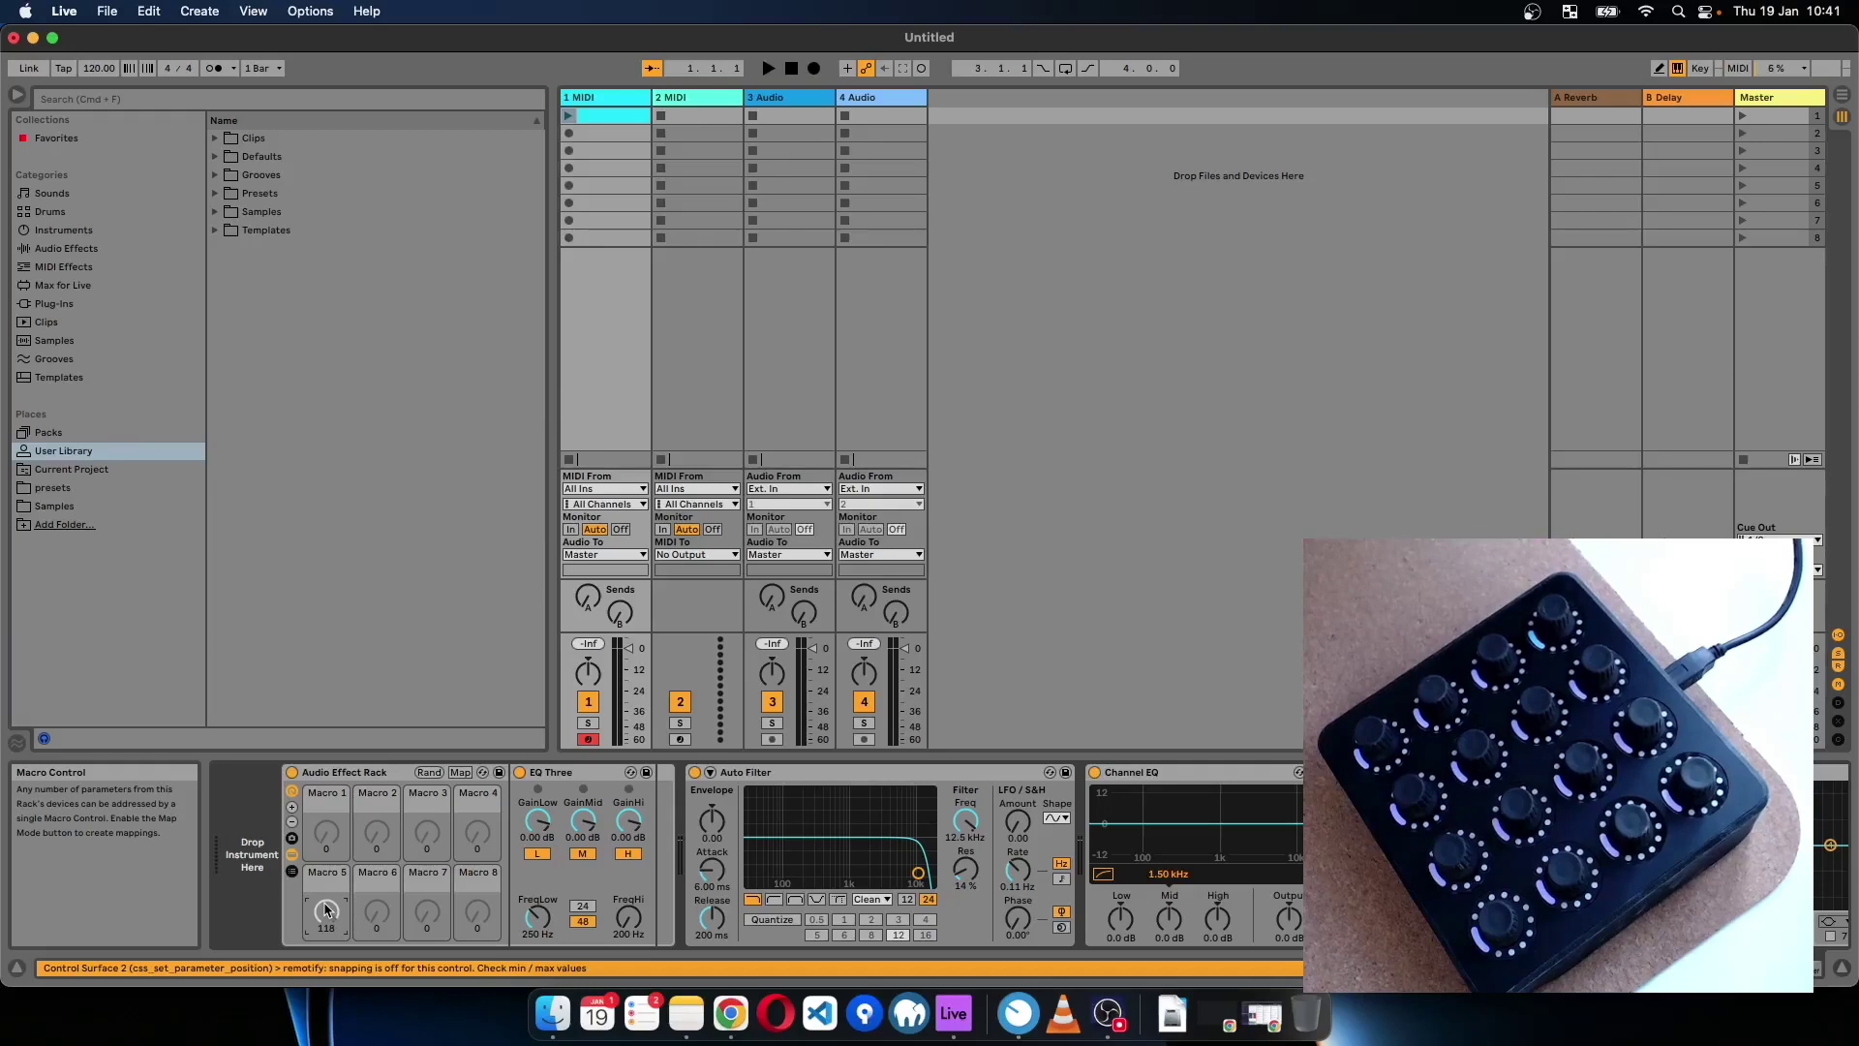
{"action": "key", "text": "super+Tab"}
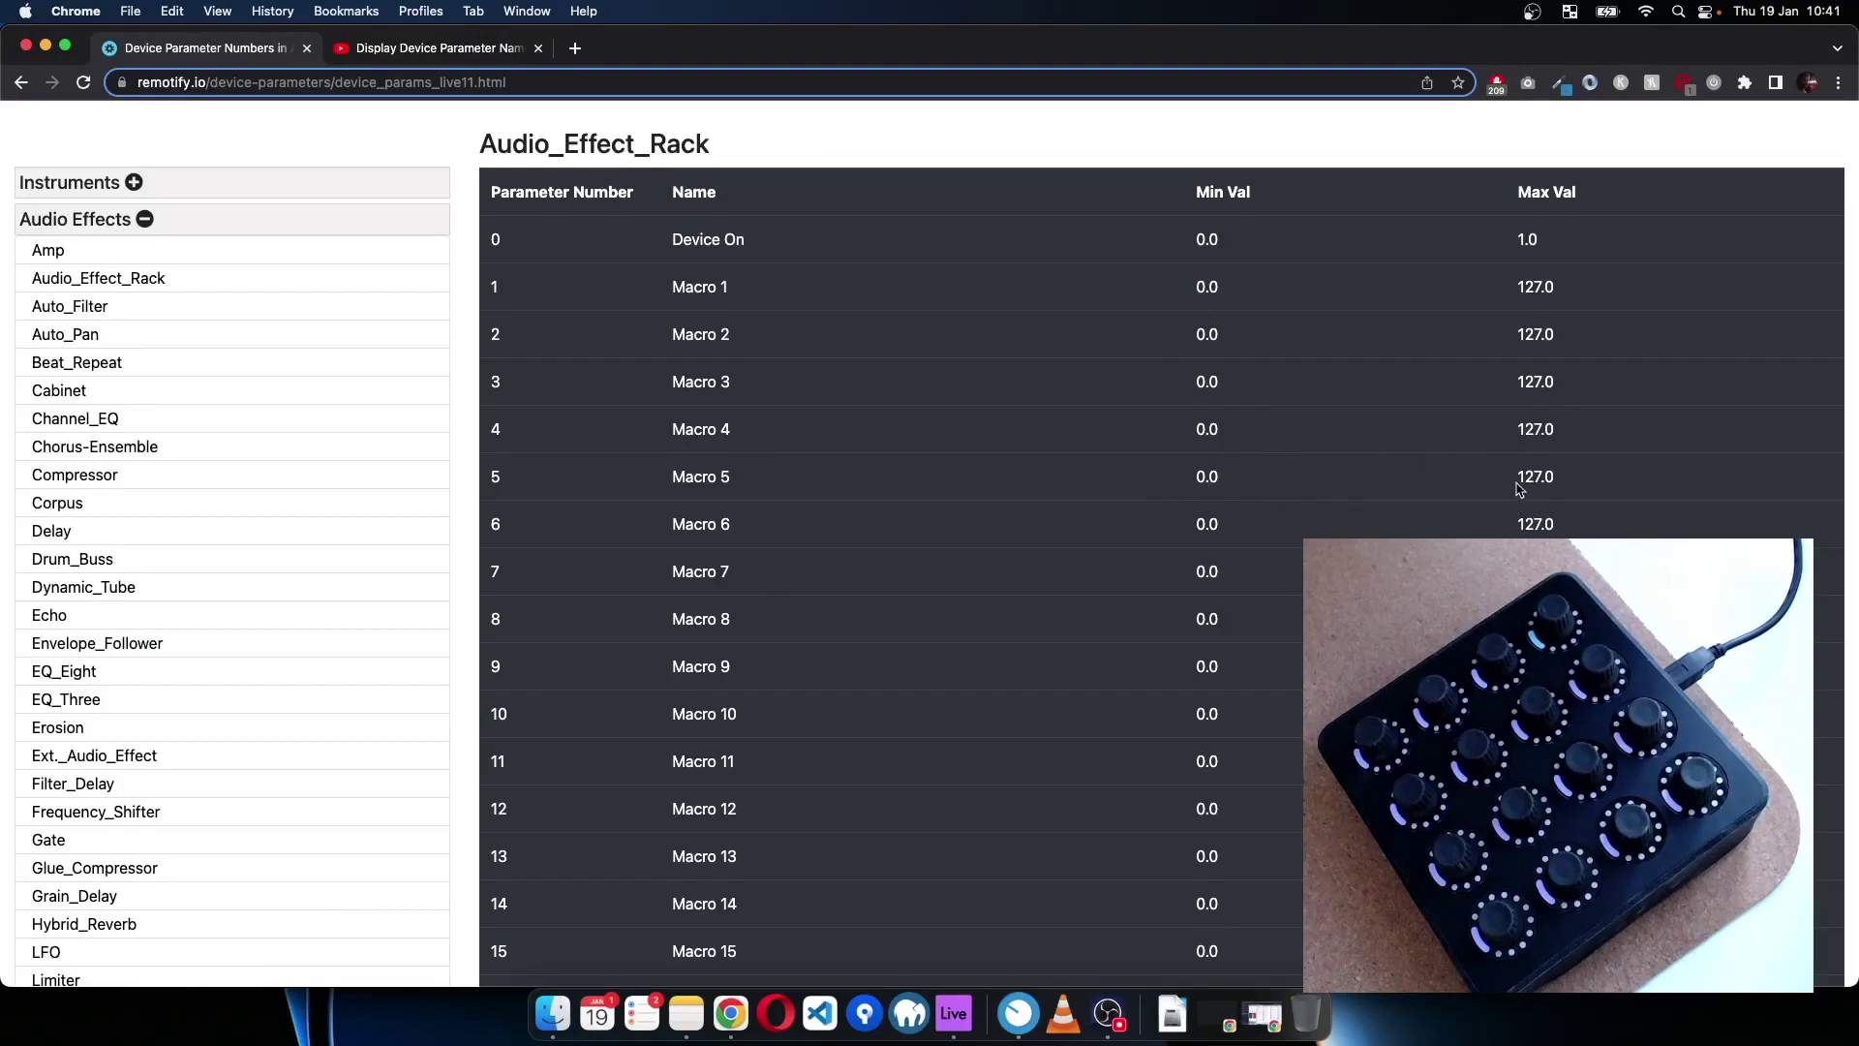
- Confirm Macro 5's Max Val of 127.0, then start editing Parameter 1's Maximum
{"action": "left_click_drag", "start_coordinate": [1520, 480], "coordinate": [1564, 484]}
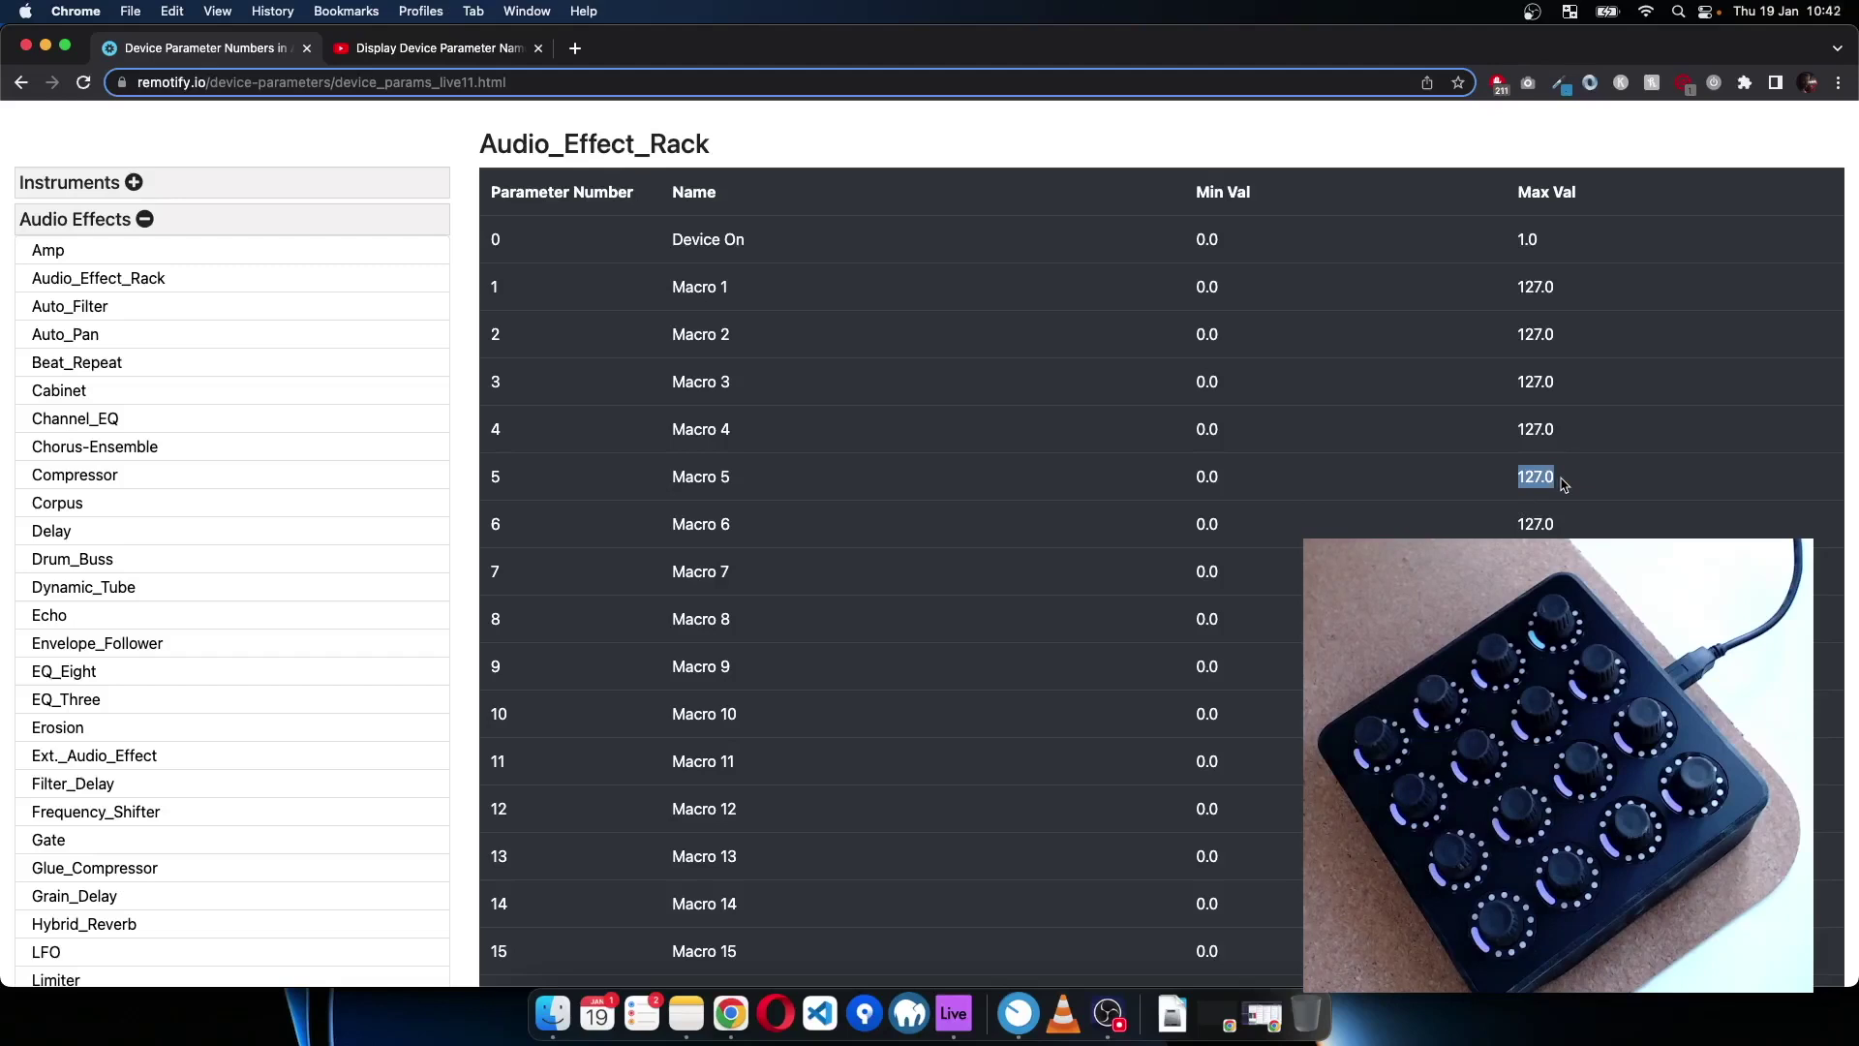
{"action": "left_click", "coordinate": [1565, 484]}
{"action": "left_click", "coordinate": [1016, 1013]}
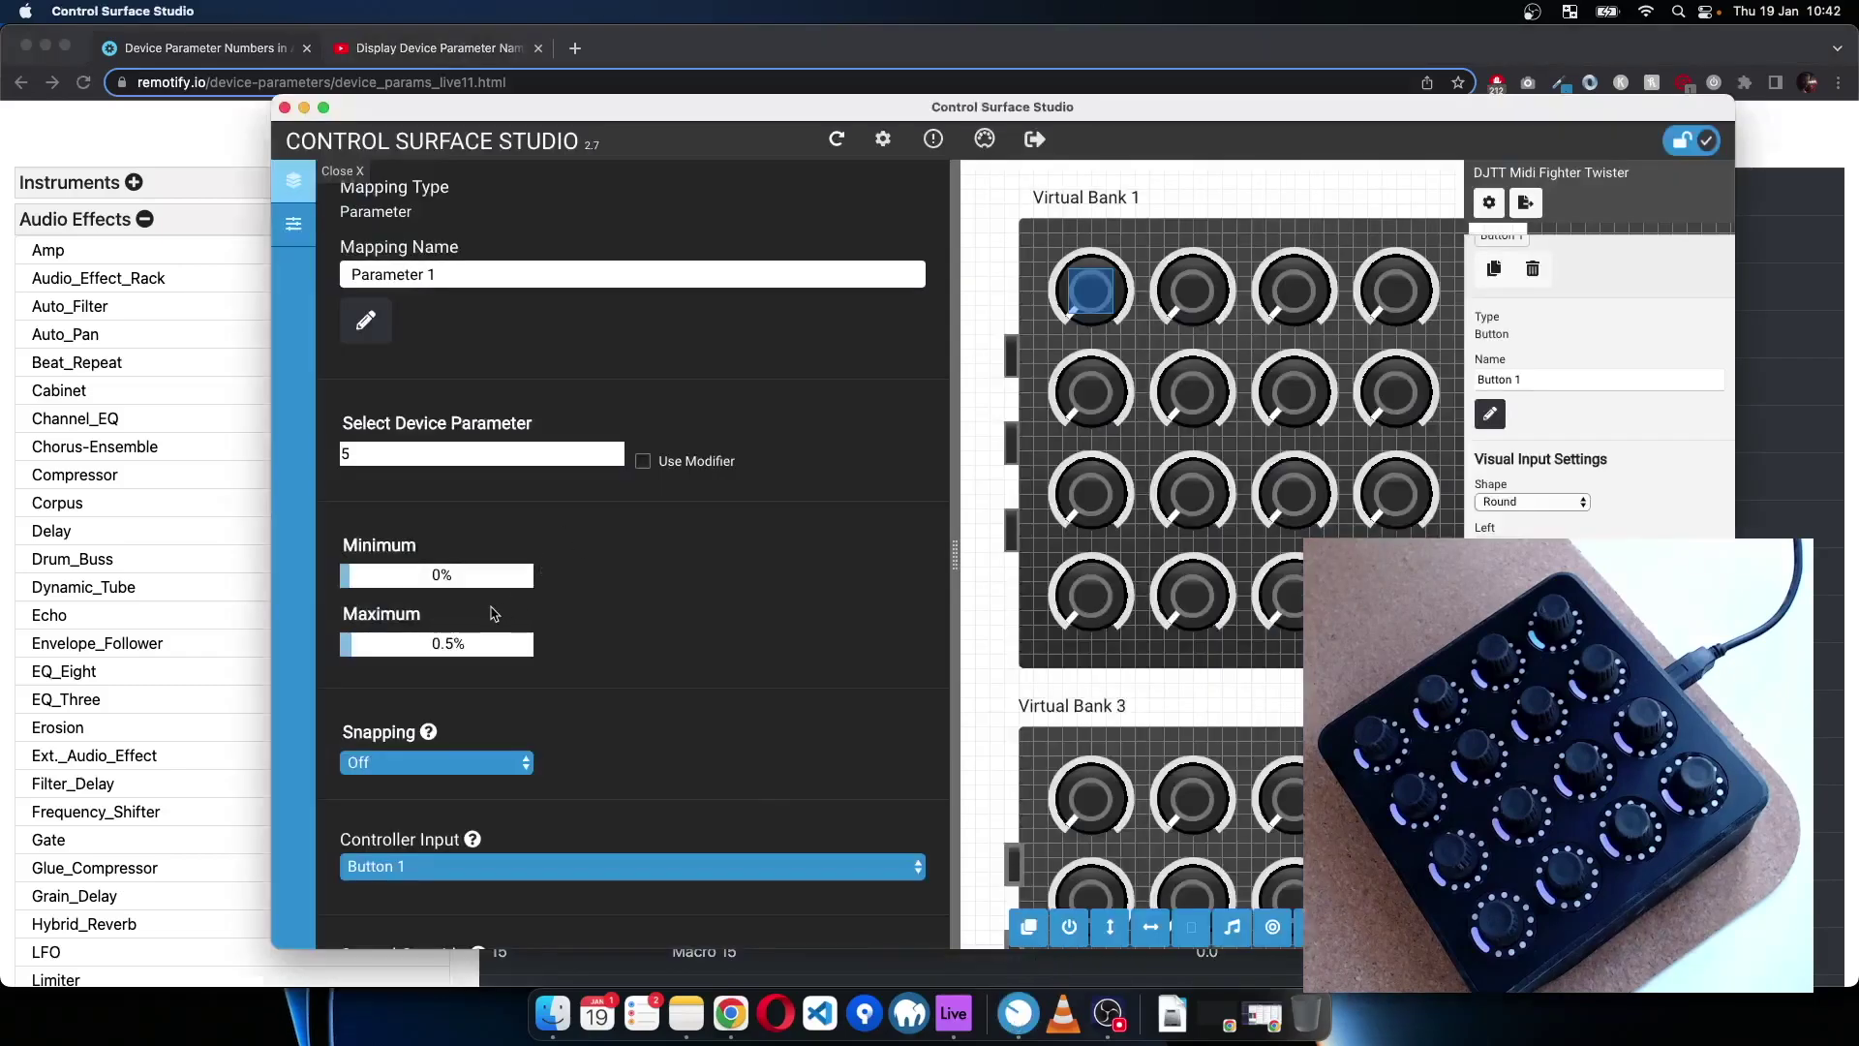
{"action": "left_click", "coordinate": [447, 648]}
- Set Parameter 1's maximum to 50% and turn snapping on
{"action": "left_click_drag", "start_coordinate": [376, 645], "coordinate": [278, 636]}
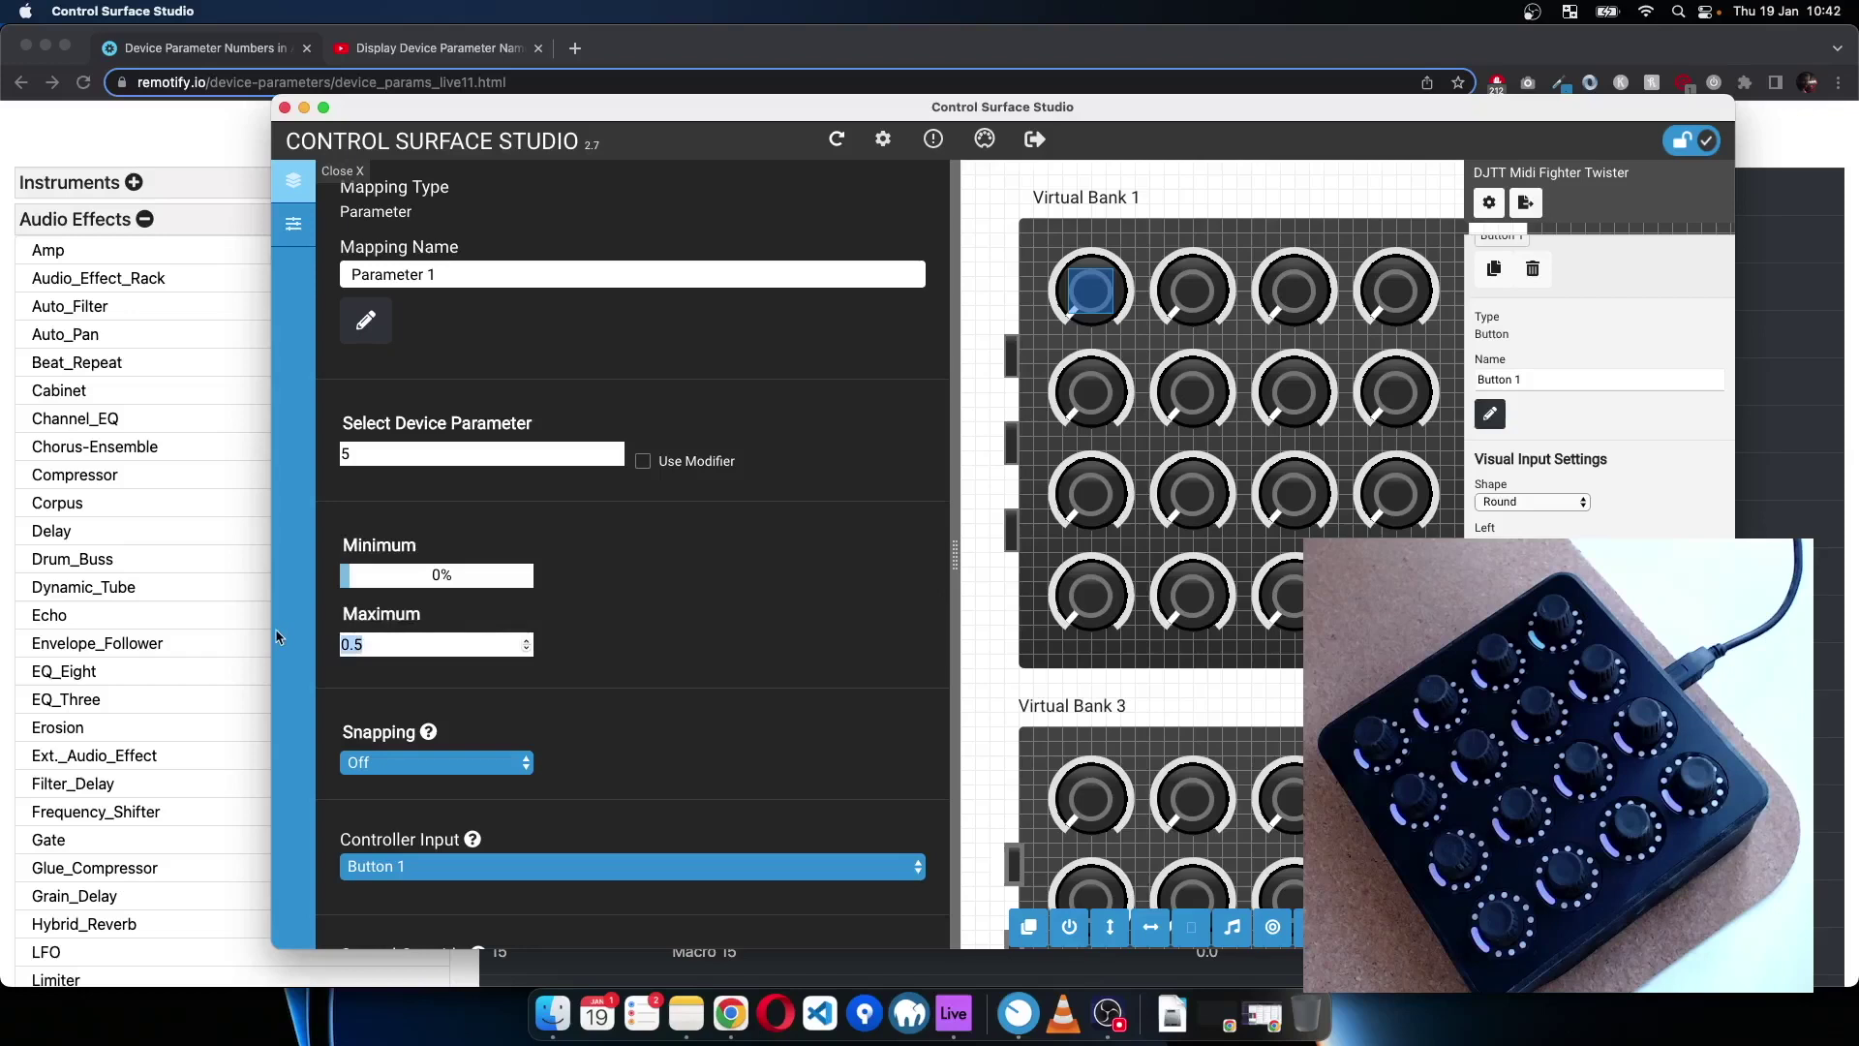
{"action": "type", "text": "50"}
{"action": "left_click", "coordinate": [683, 634]}
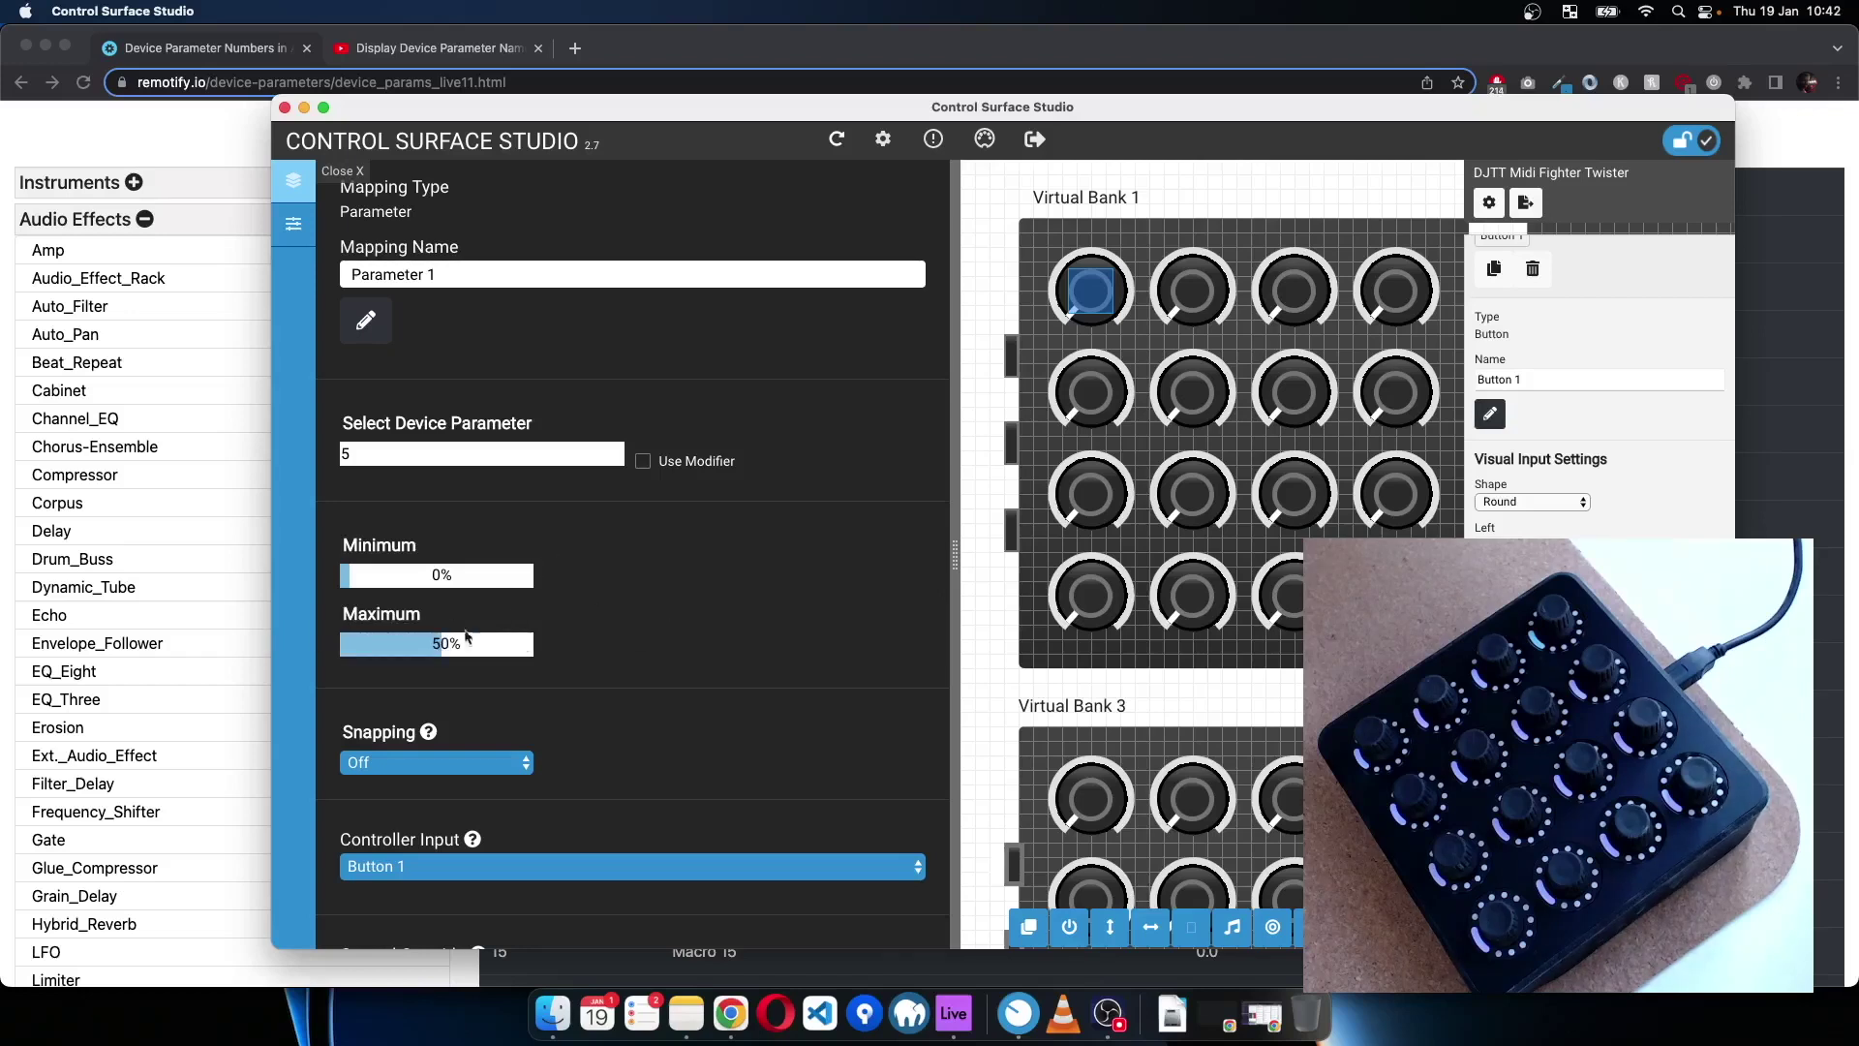
{"action": "left_click", "coordinate": [465, 765]}
{"action": "left_click", "coordinate": [461, 742]}
- Save and install the set parameter position script
{"action": "scroll", "coordinate": [667, 858], "scroll_direction": "down", "scroll_amount": 2}
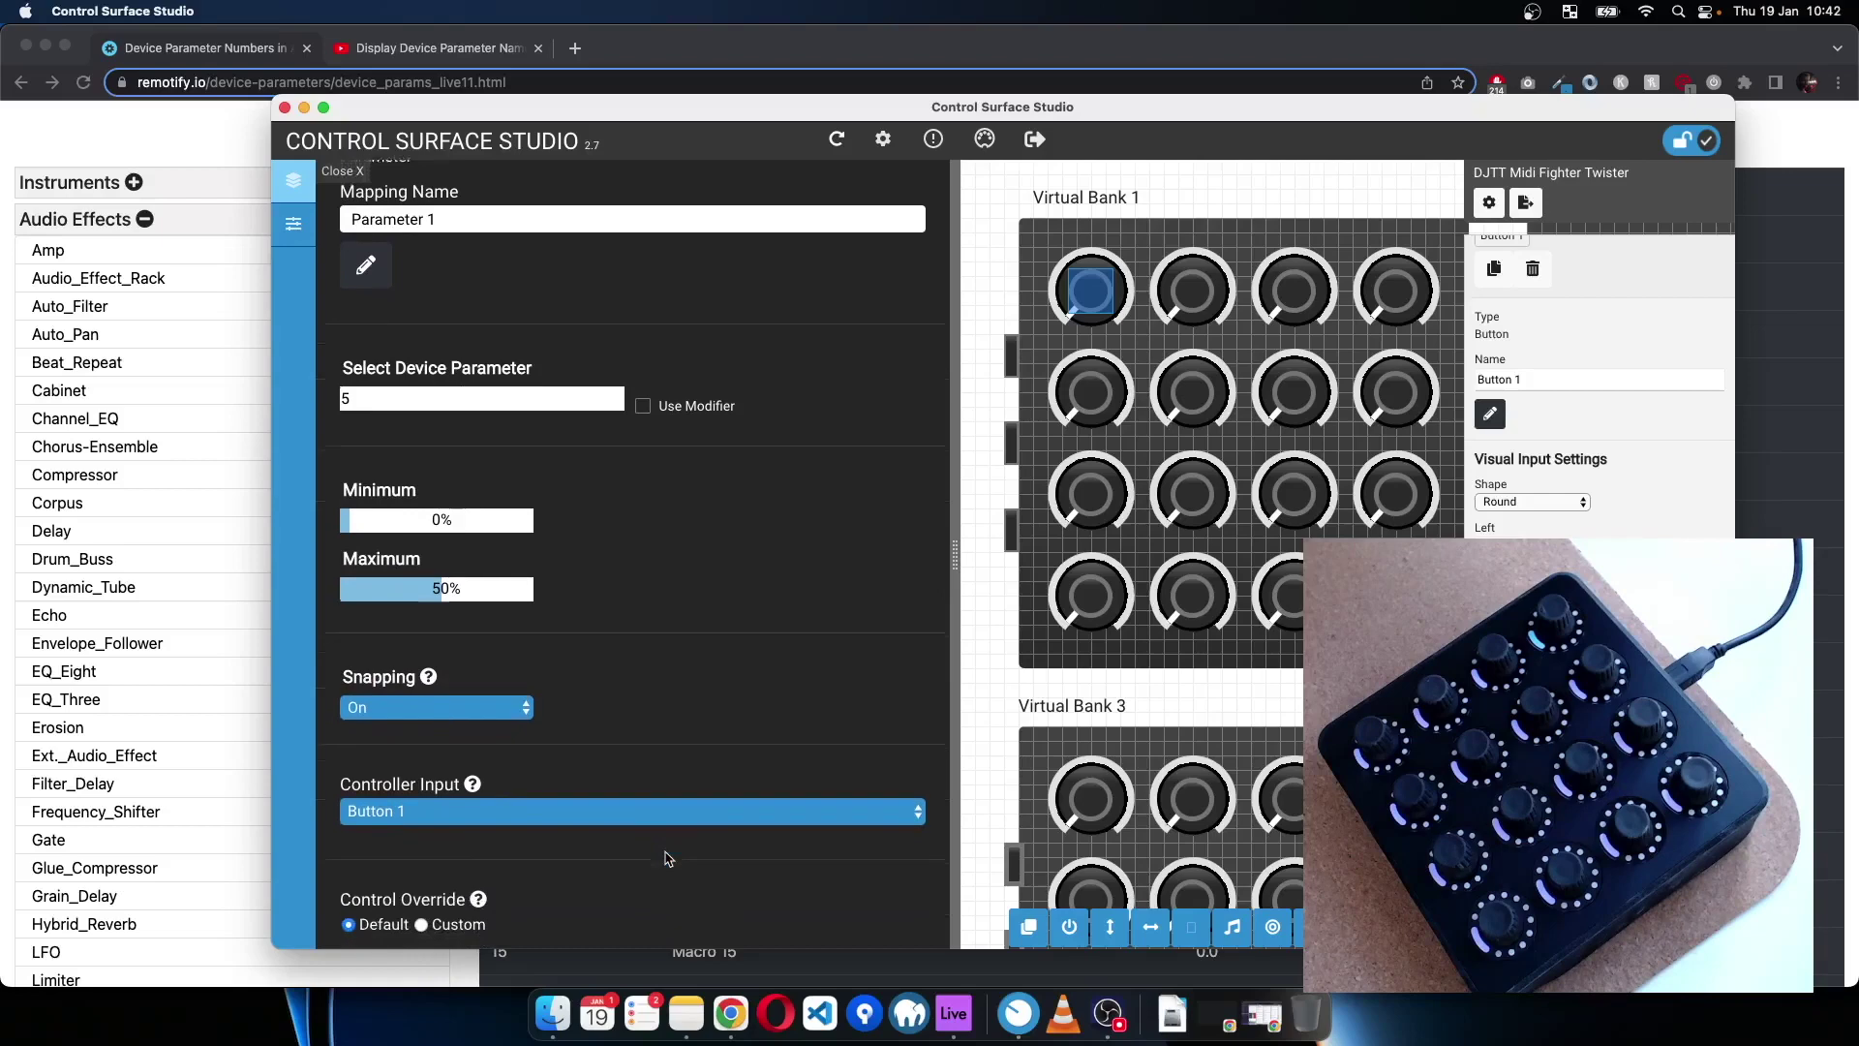
{"action": "scroll", "coordinate": [667, 859], "scroll_direction": "up", "scroll_amount": 2}
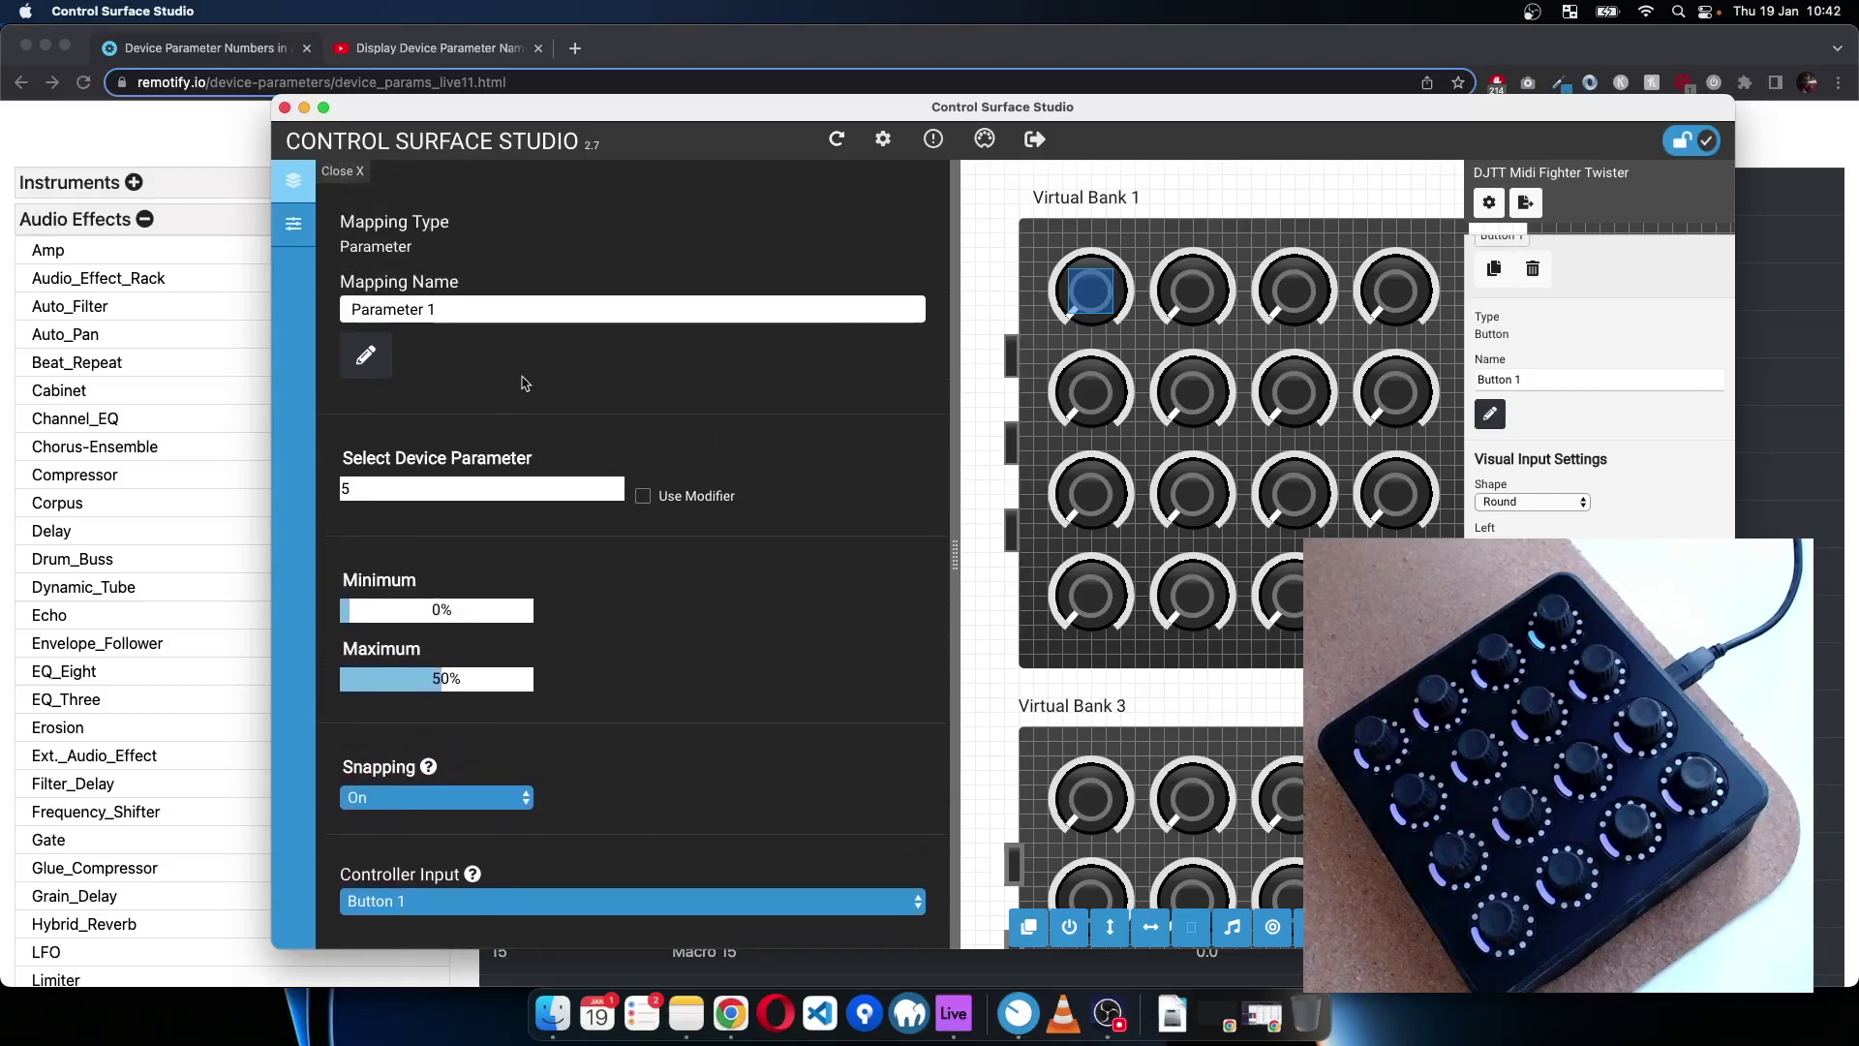
{"action": "key", "text": "super+s"}
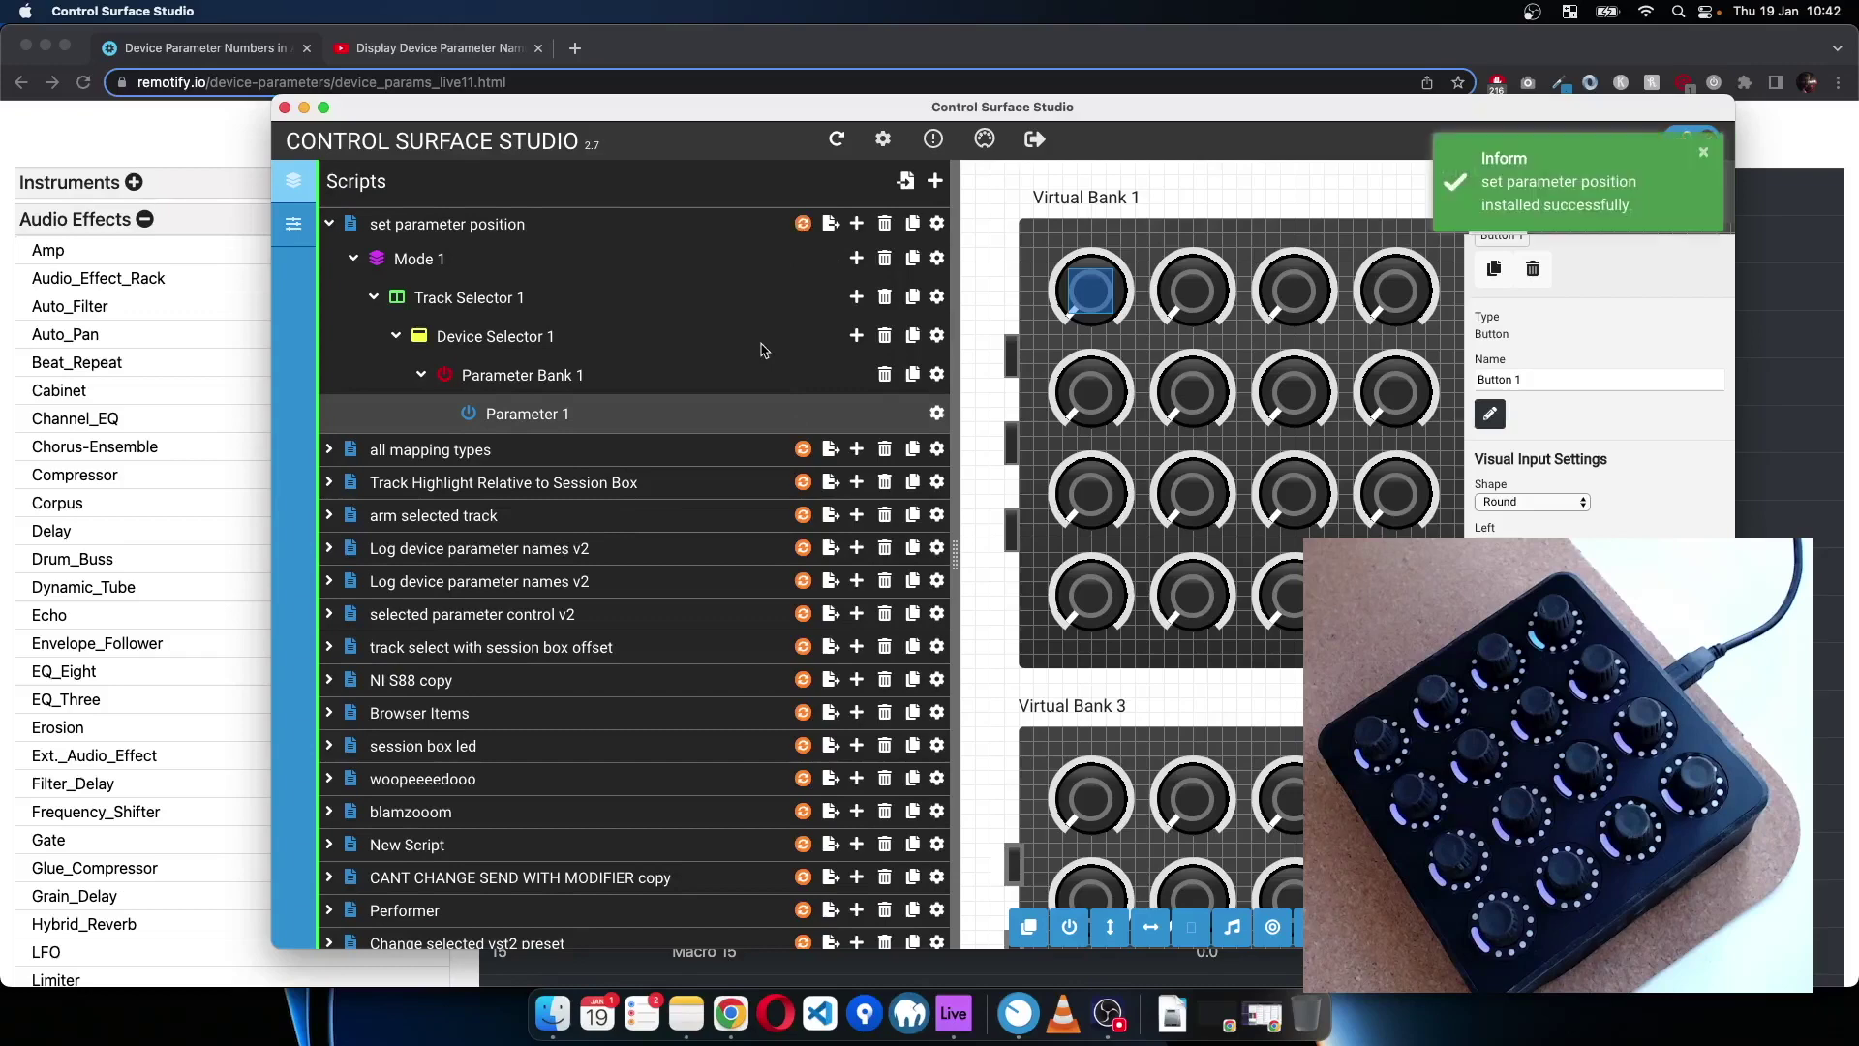
{"action": "right_click", "coordinate": [954, 1013]}
- Quit Ableton Live without saving the set, then relaunch it
{"action": "left_click", "coordinate": [970, 949]}
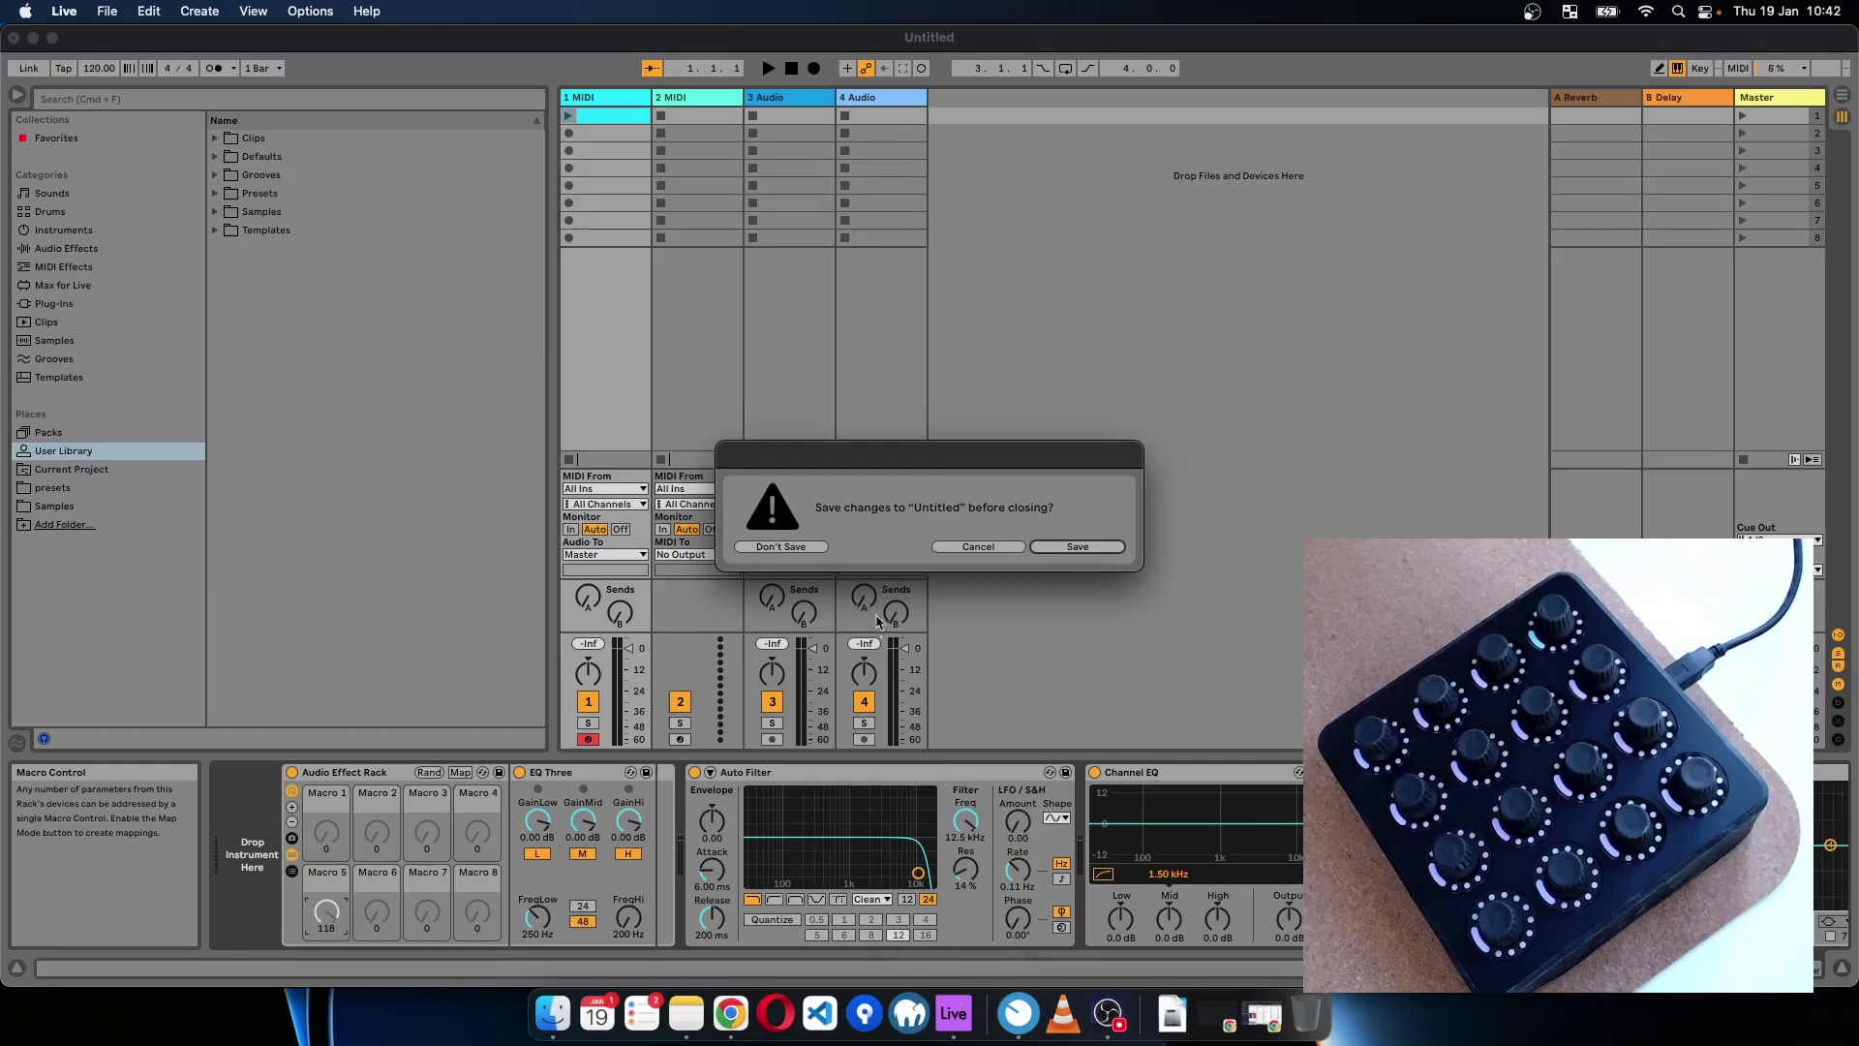
{"action": "left_click", "coordinate": [780, 546]}
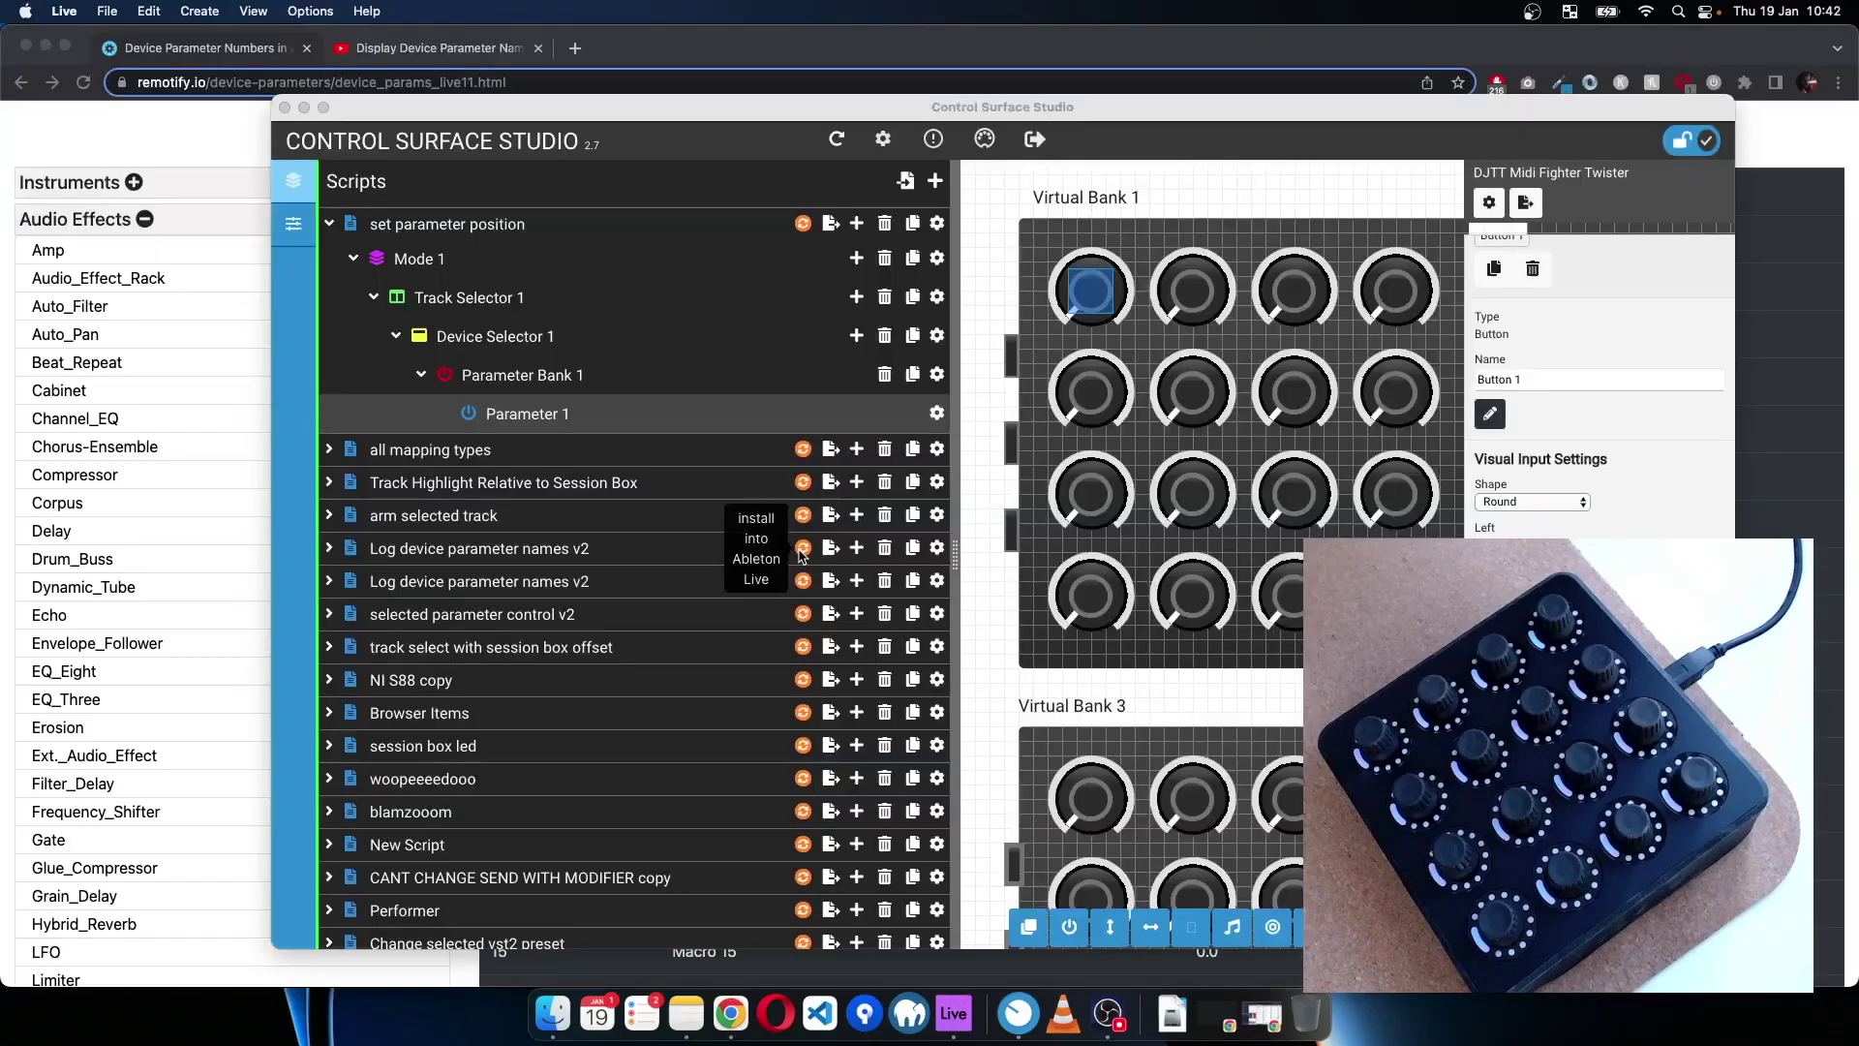
{"action": "left_click", "coordinate": [966, 1013]}
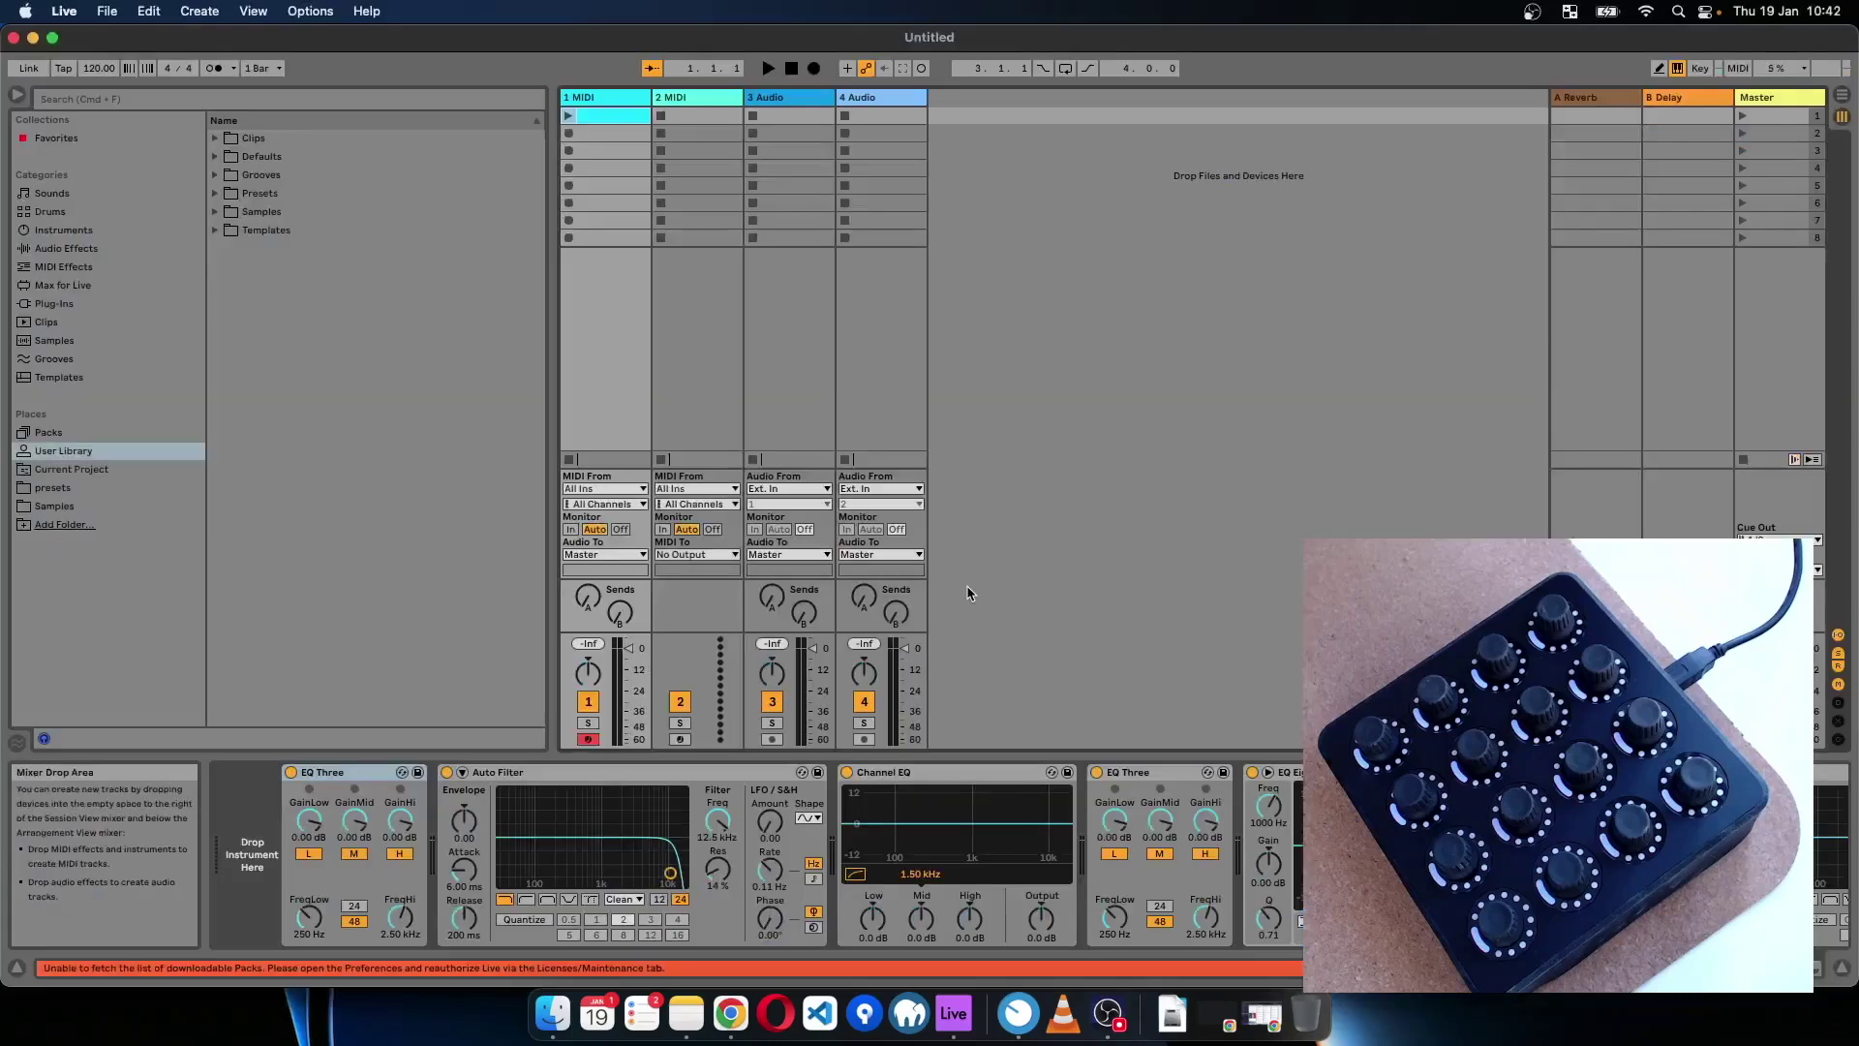
- Group EQ Three into a new Audio Effect Rack and select its Macro 5 knob
{"action": "left_click", "coordinate": [321, 777]}
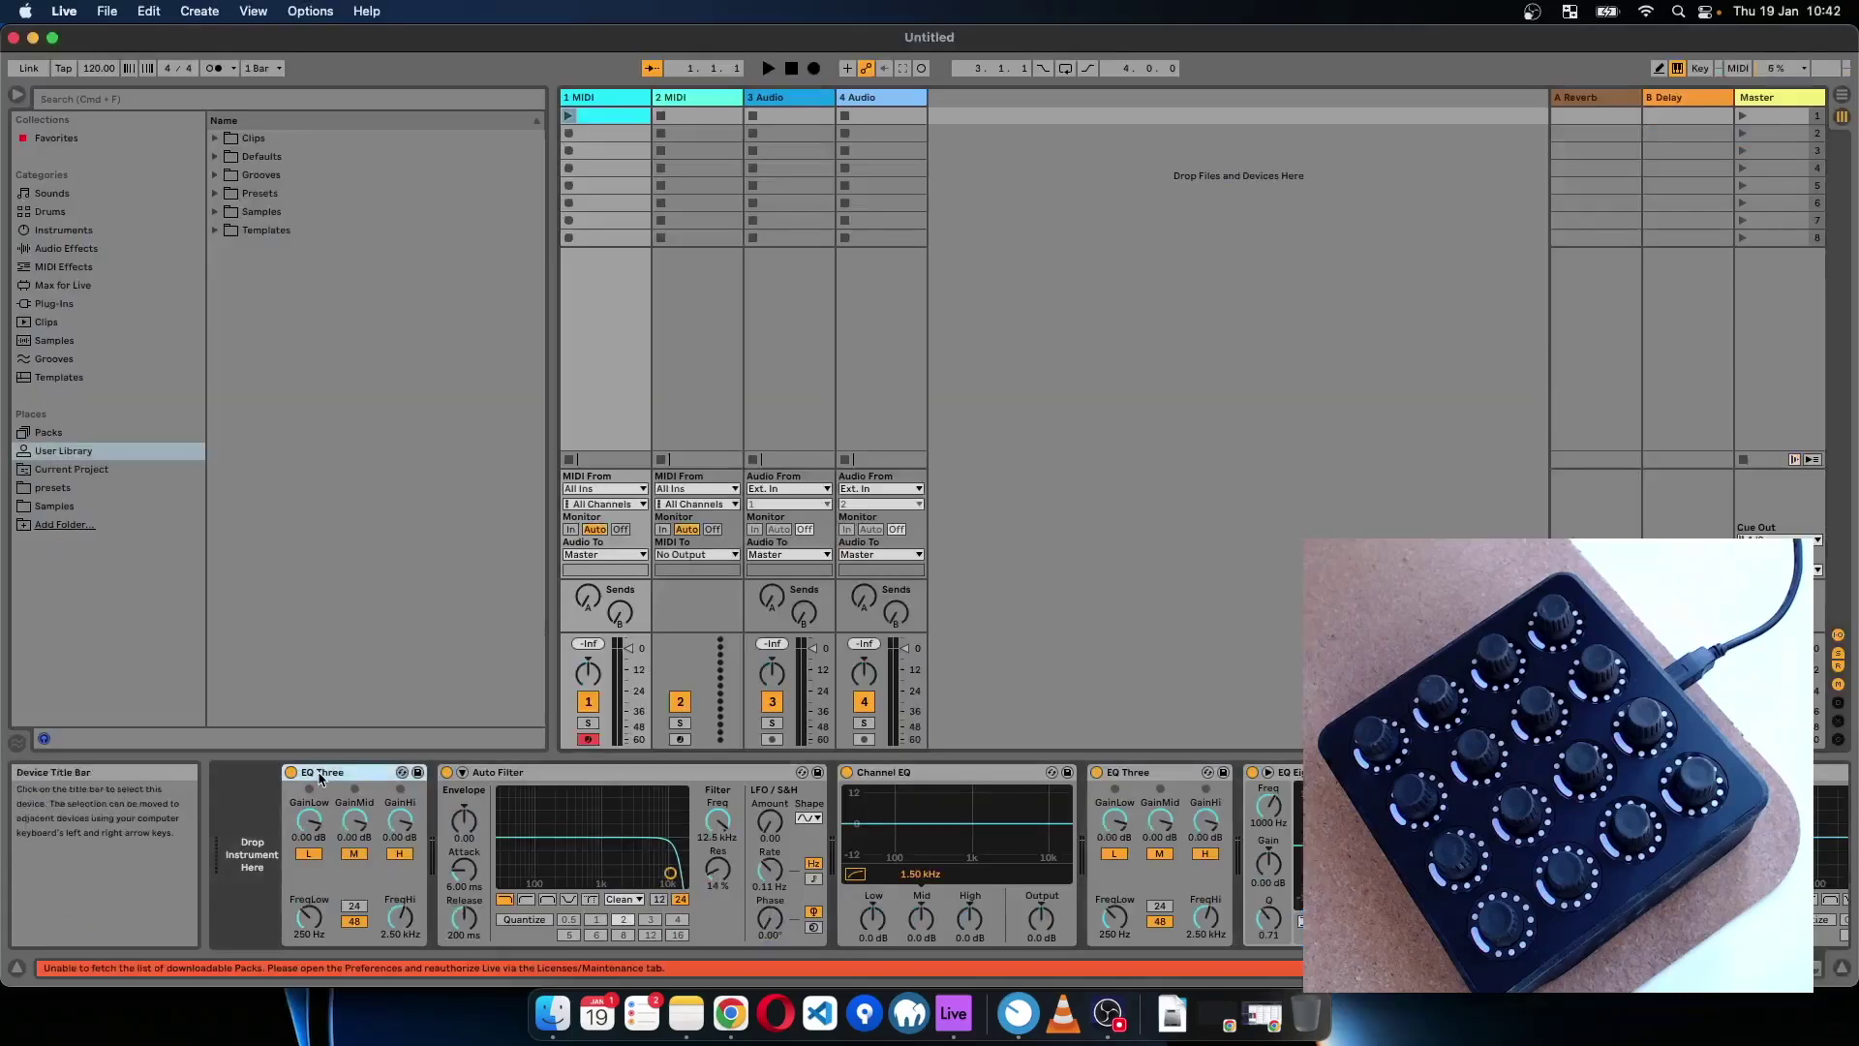
{"action": "key", "text": "super+g"}
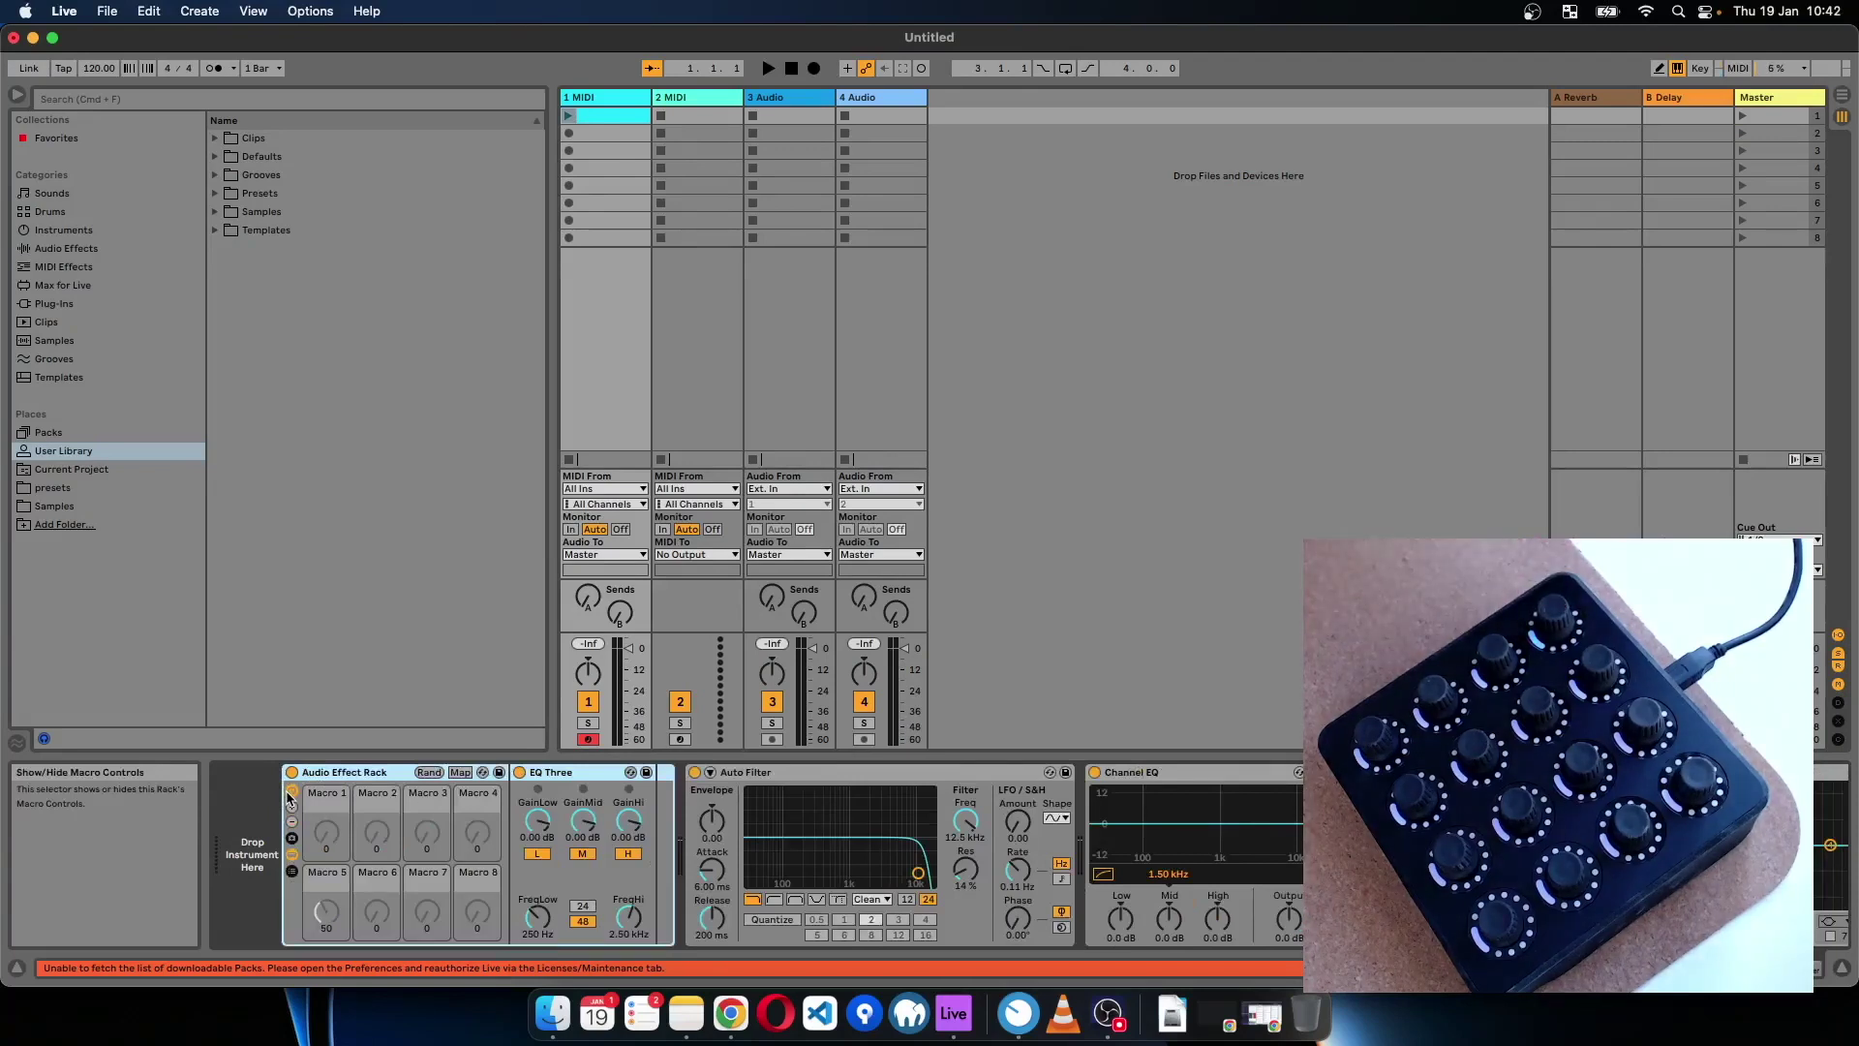
{"action": "left_click", "coordinate": [326, 917]}
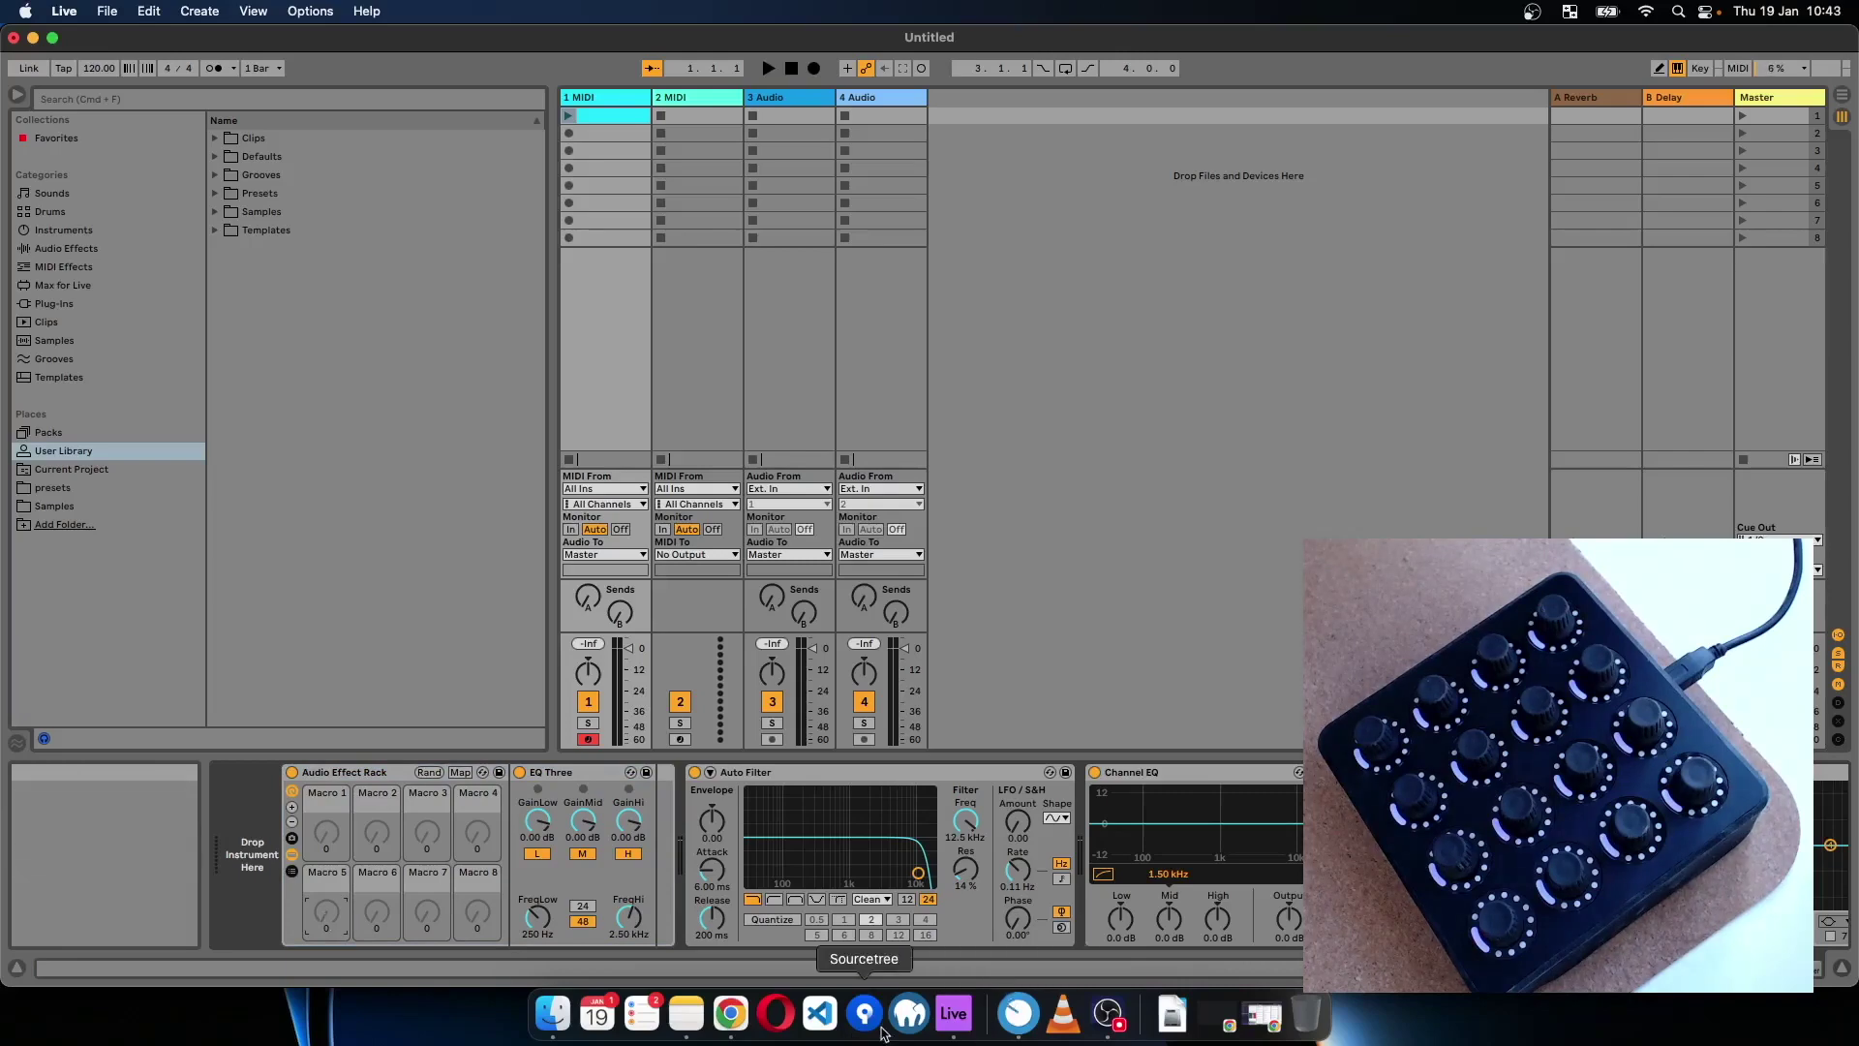
- Quit the VLC media player and open Parameter 1's settings in Control Surface Studio
{"action": "left_click", "coordinate": [738, 1025]}
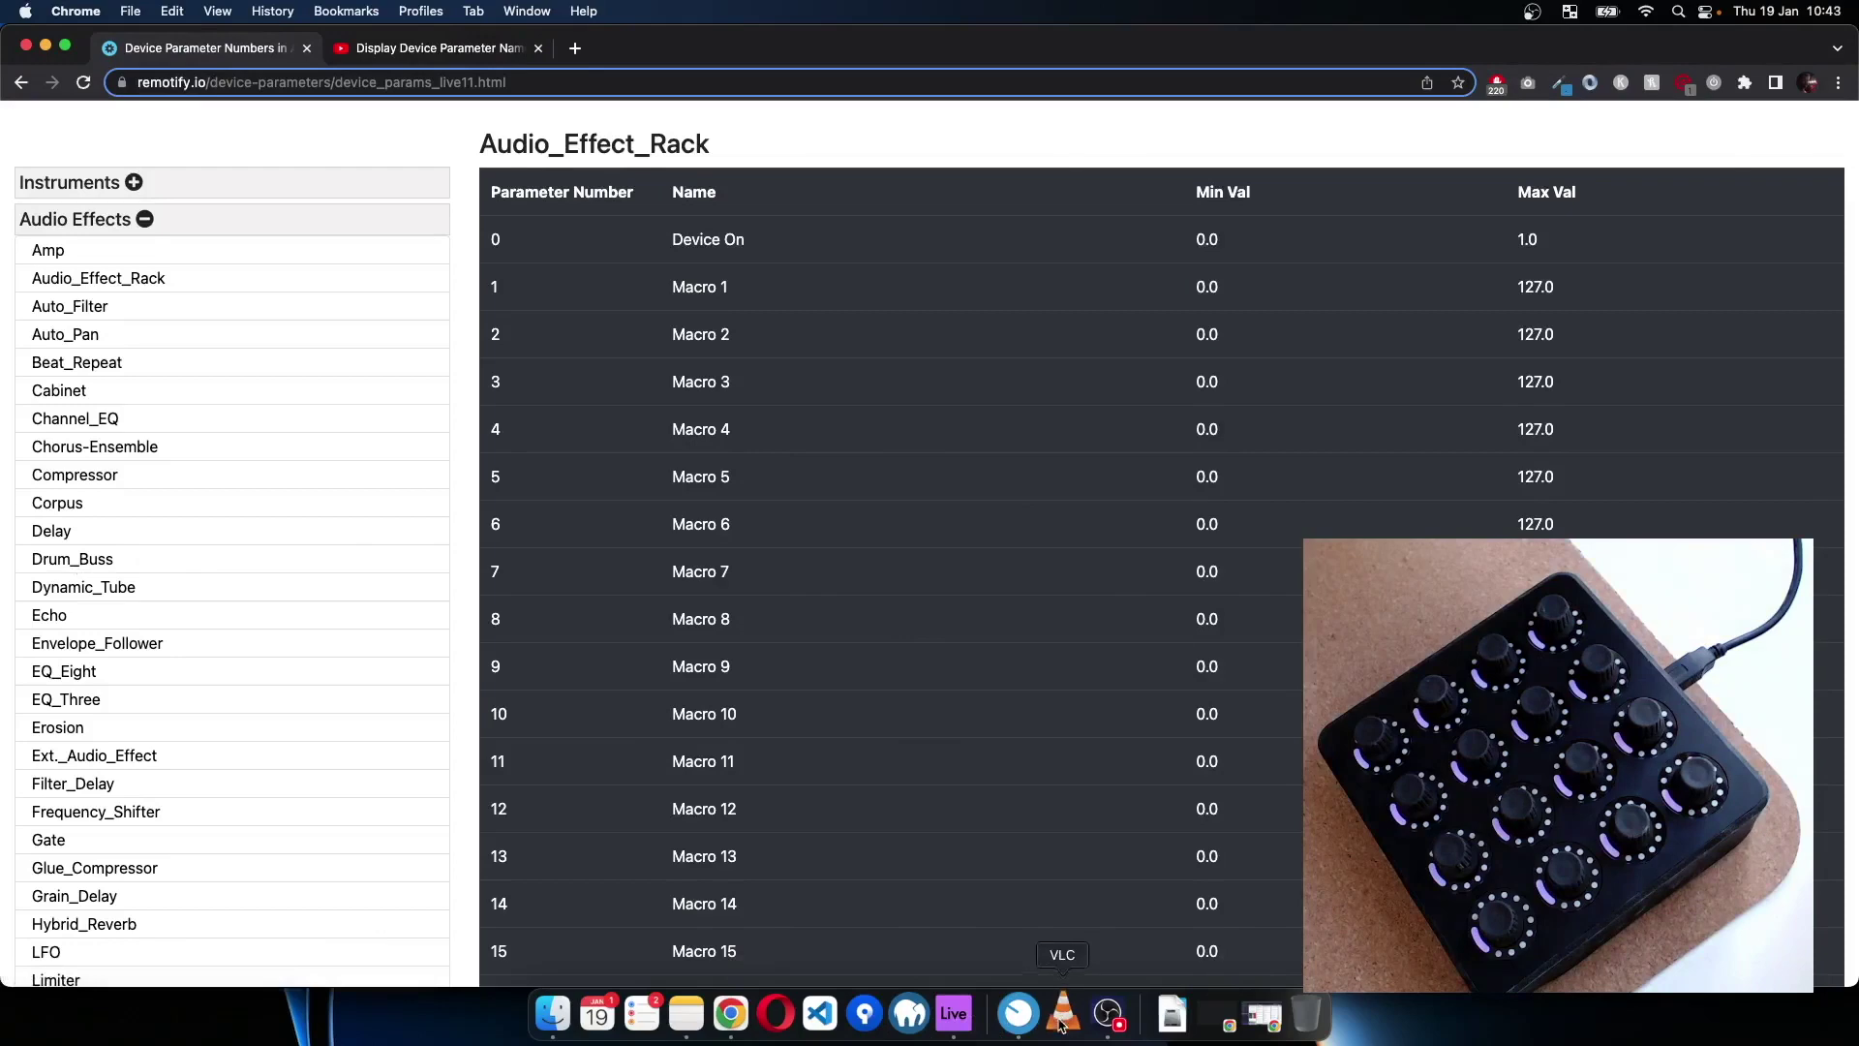
{"action": "left_click", "coordinate": [1020, 1015]}
{"action": "right_click", "coordinate": [1065, 1019]}
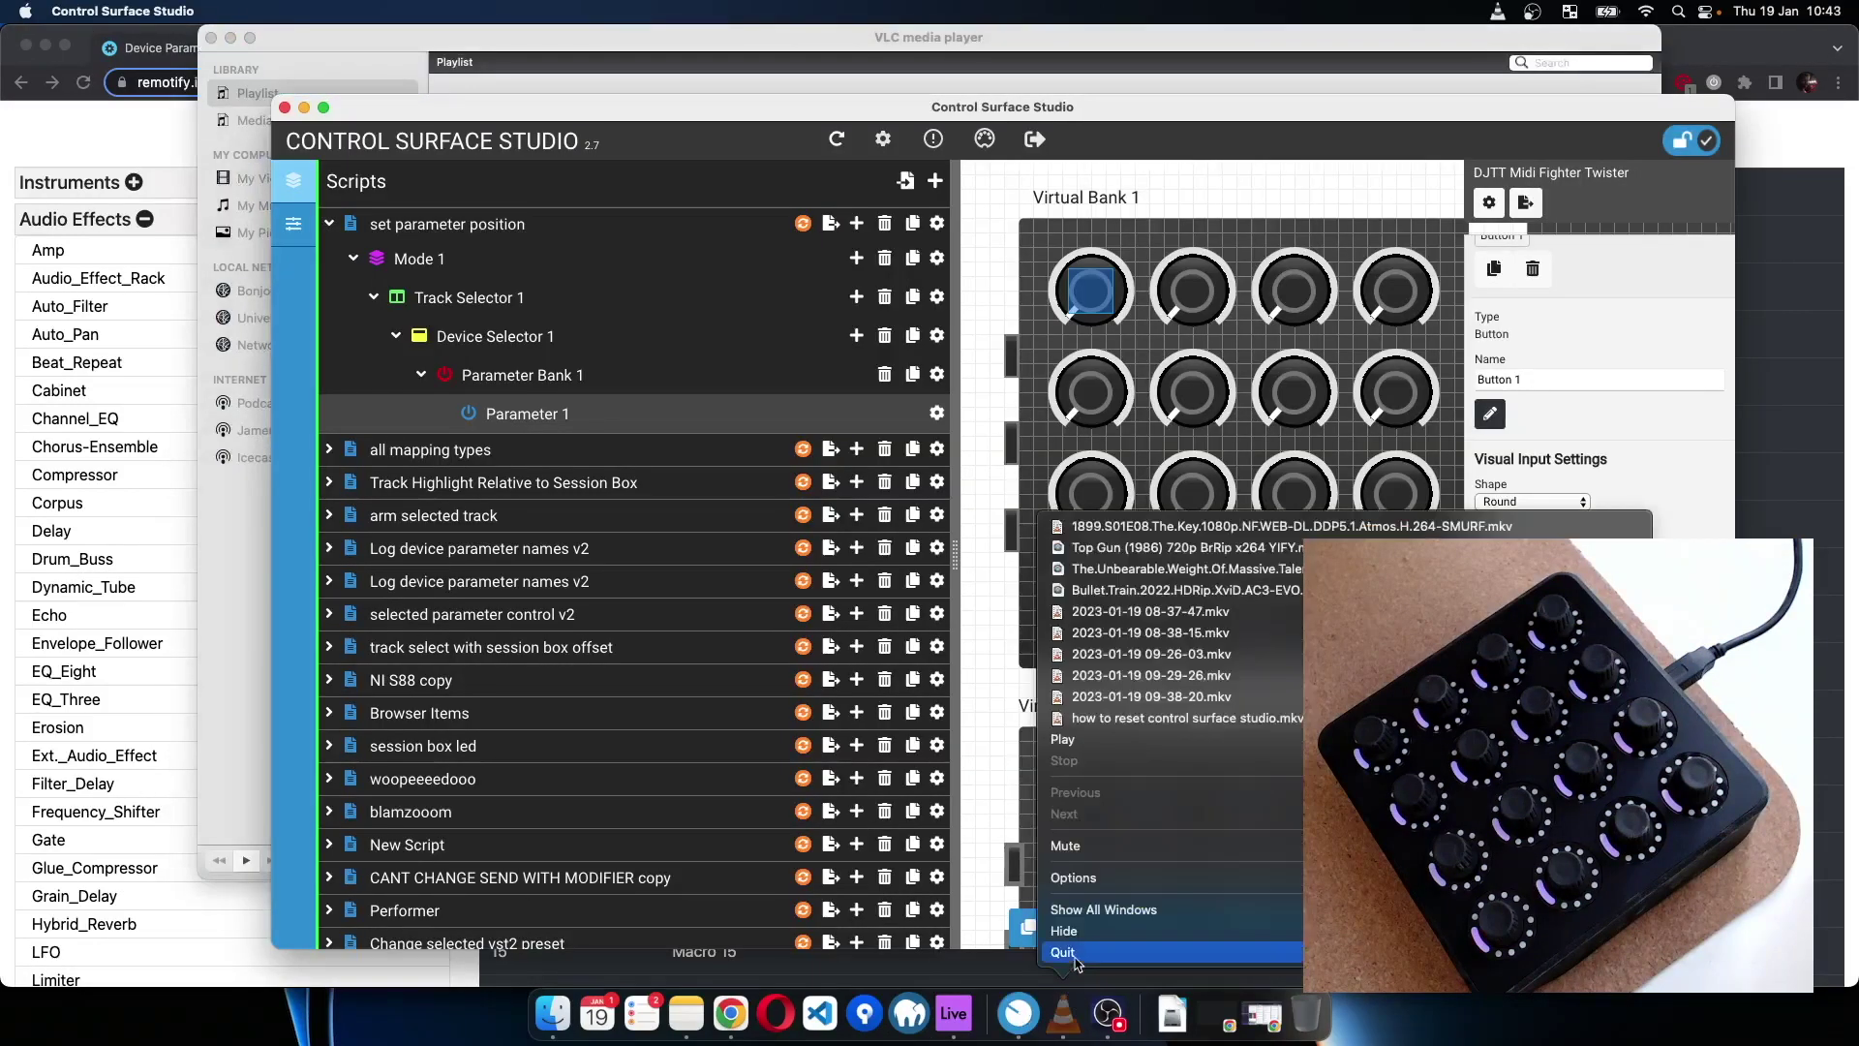
{"action": "left_click", "coordinate": [1065, 953]}
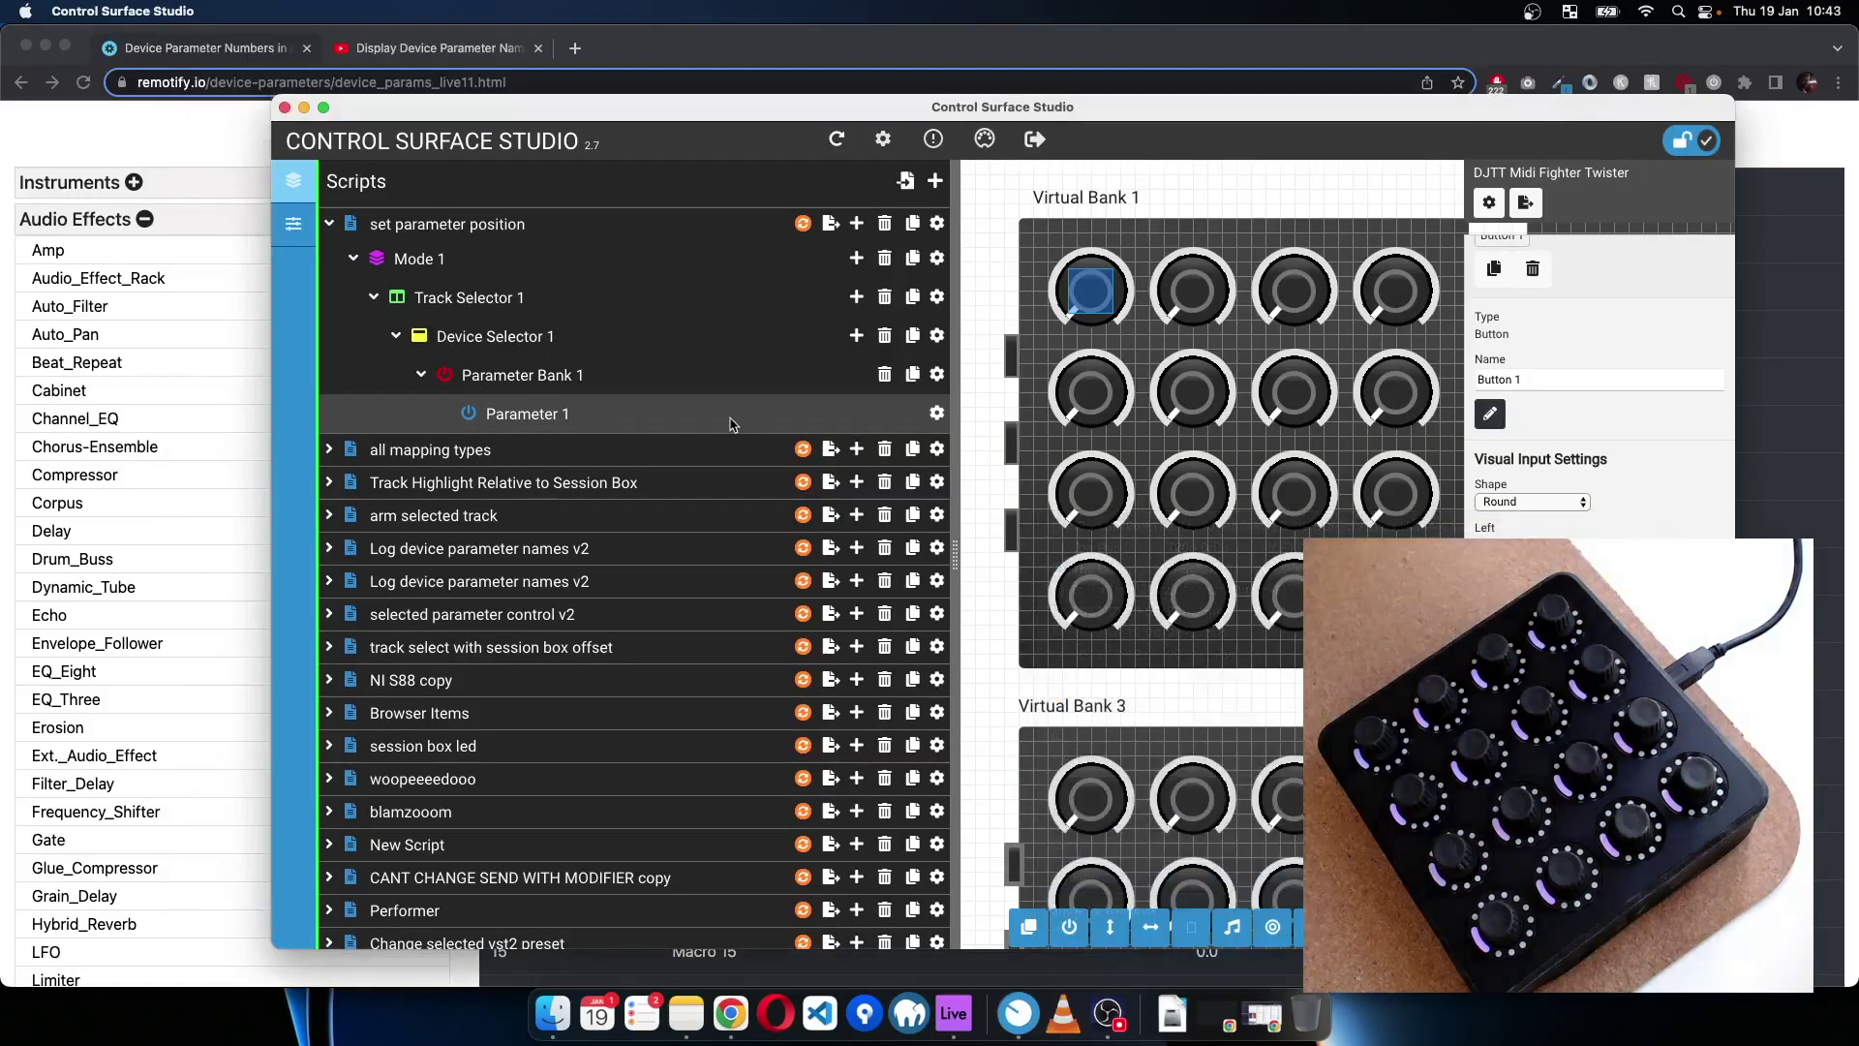
{"action": "left_click", "coordinate": [936, 413]}
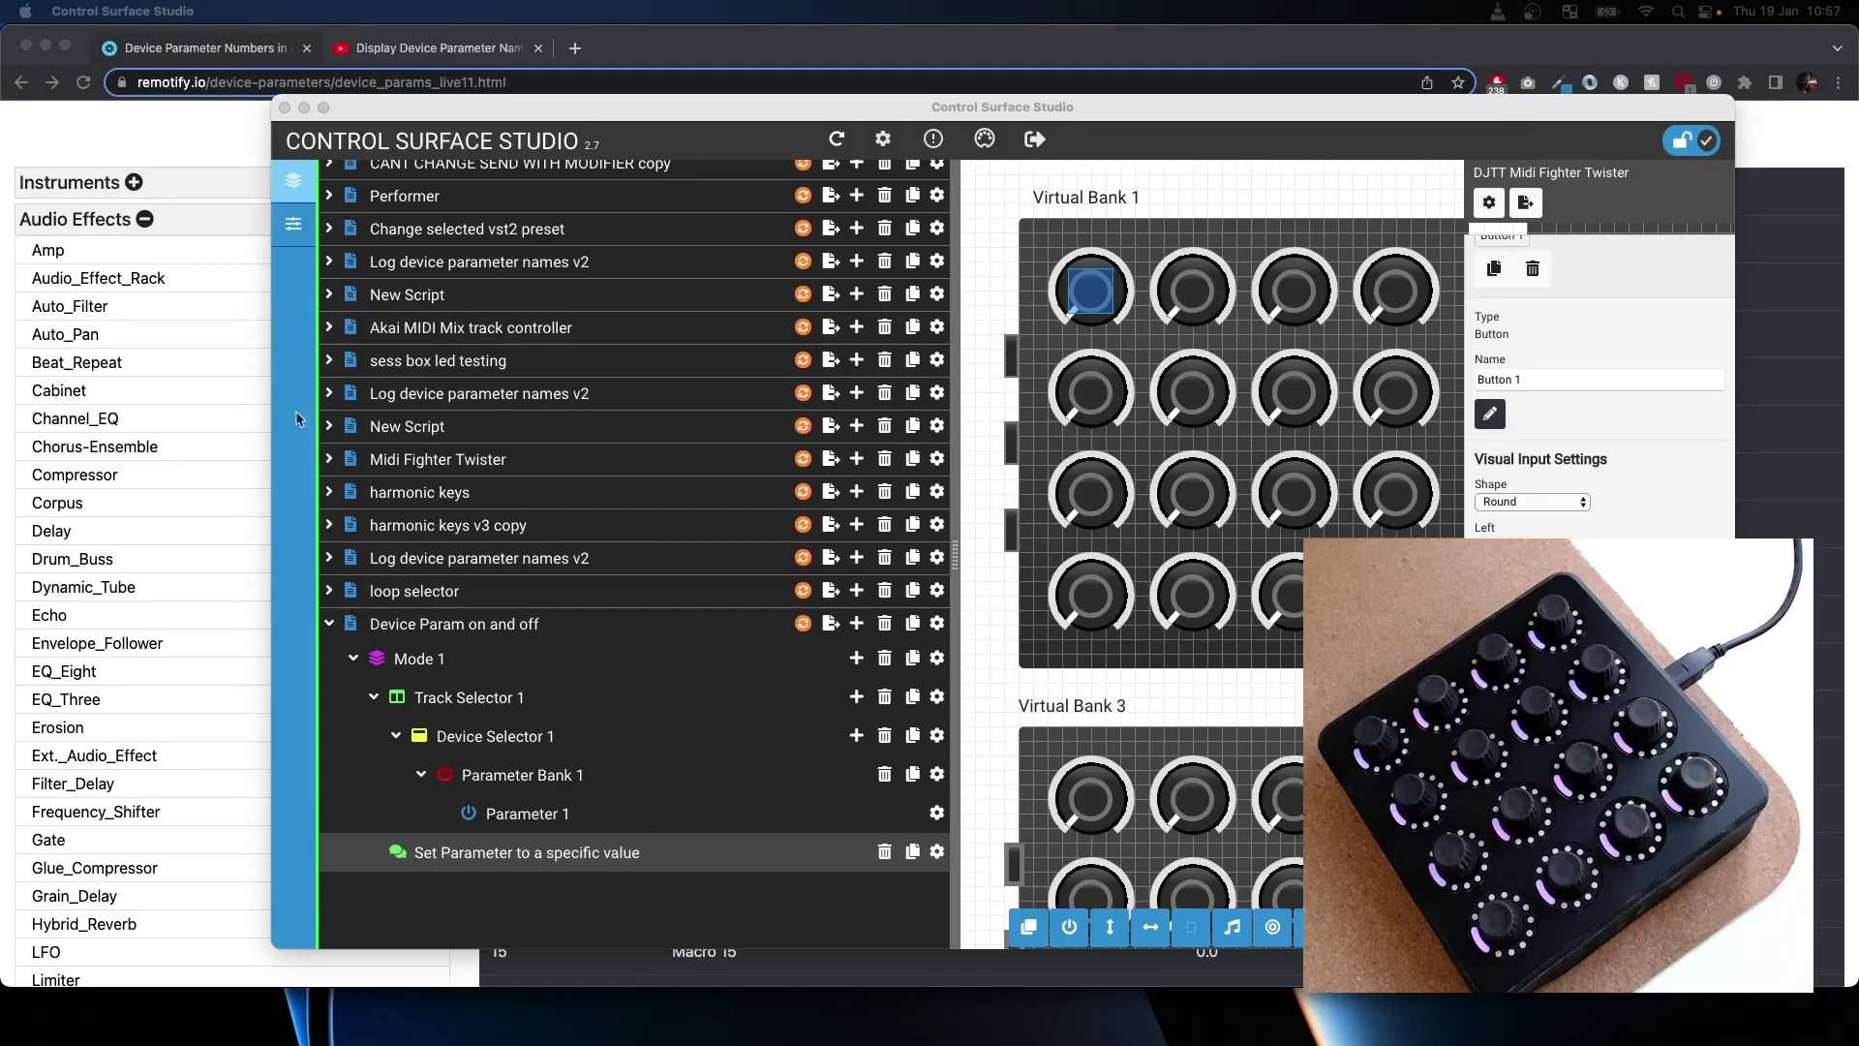
- Go from the device parameter finder to the Log Device Parameter Names page and scroll to its tutorial
{"action": "left_click", "coordinate": [197, 129]}
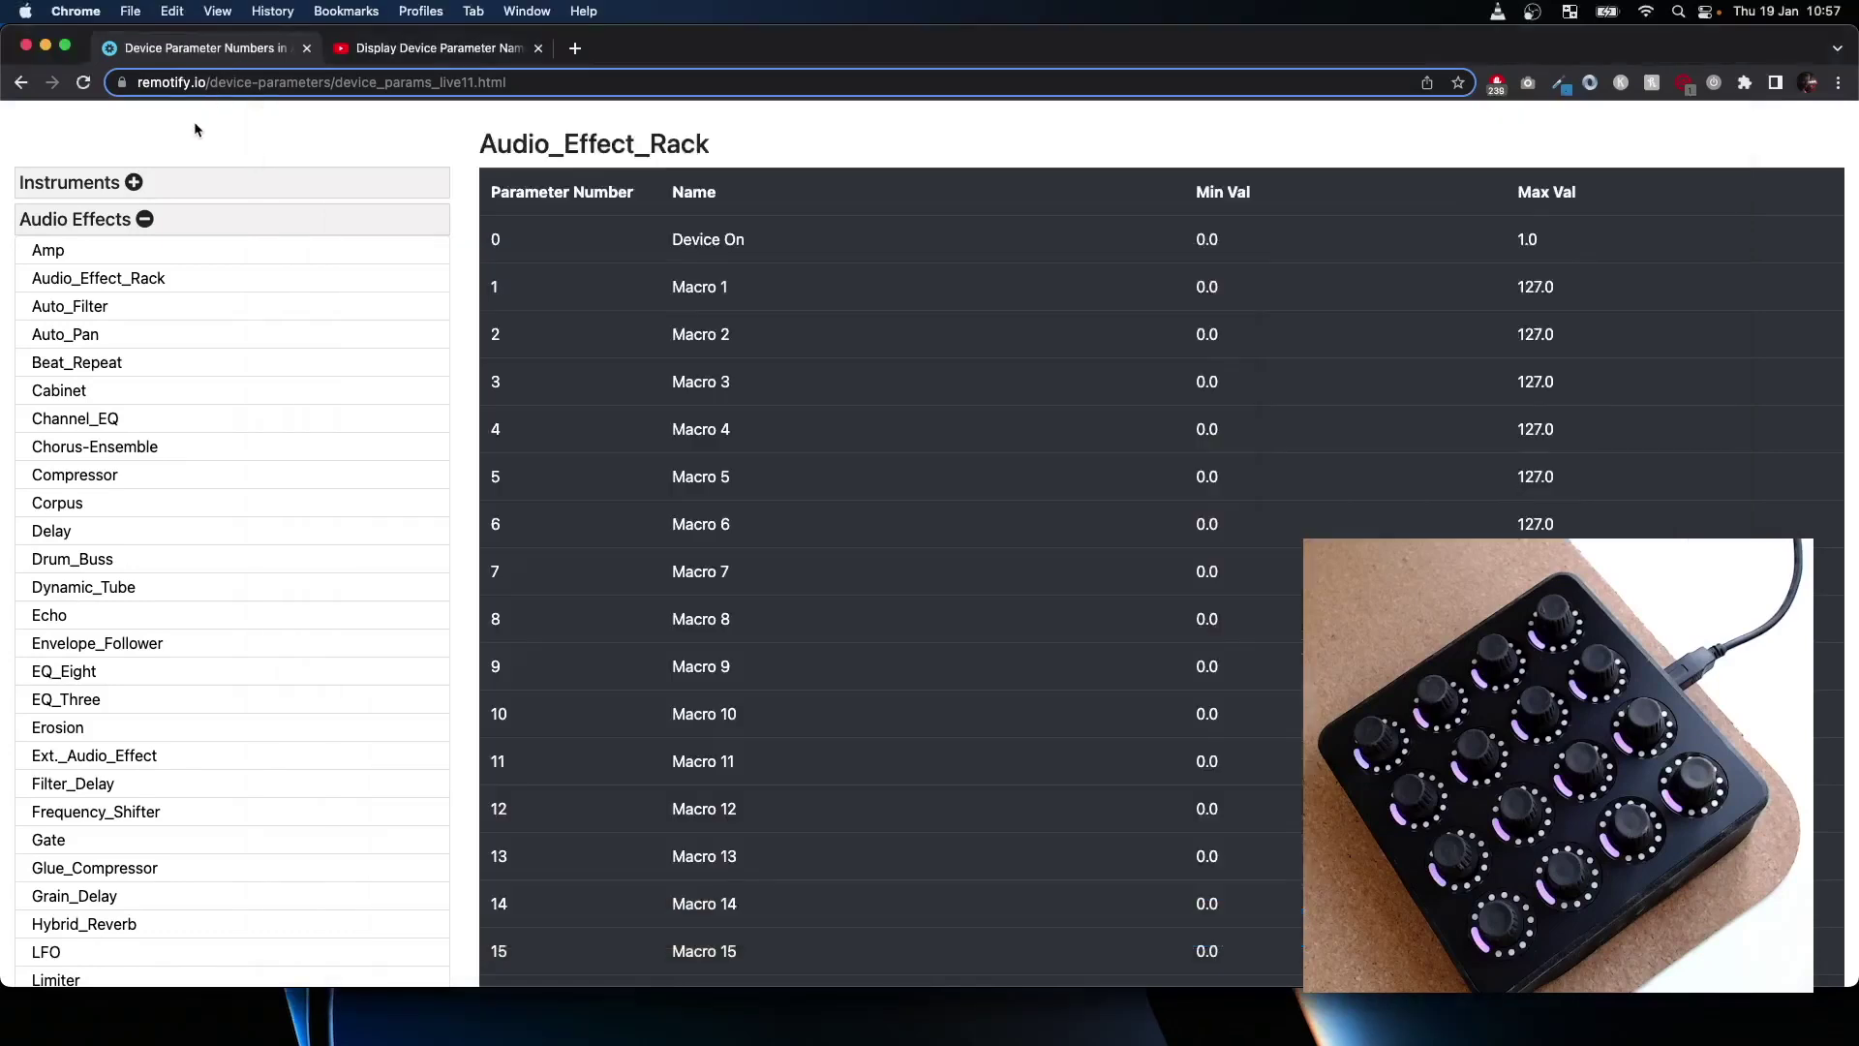
{"action": "scroll", "coordinate": [507, 393], "scroll_direction": "up", "scroll_amount": 5}
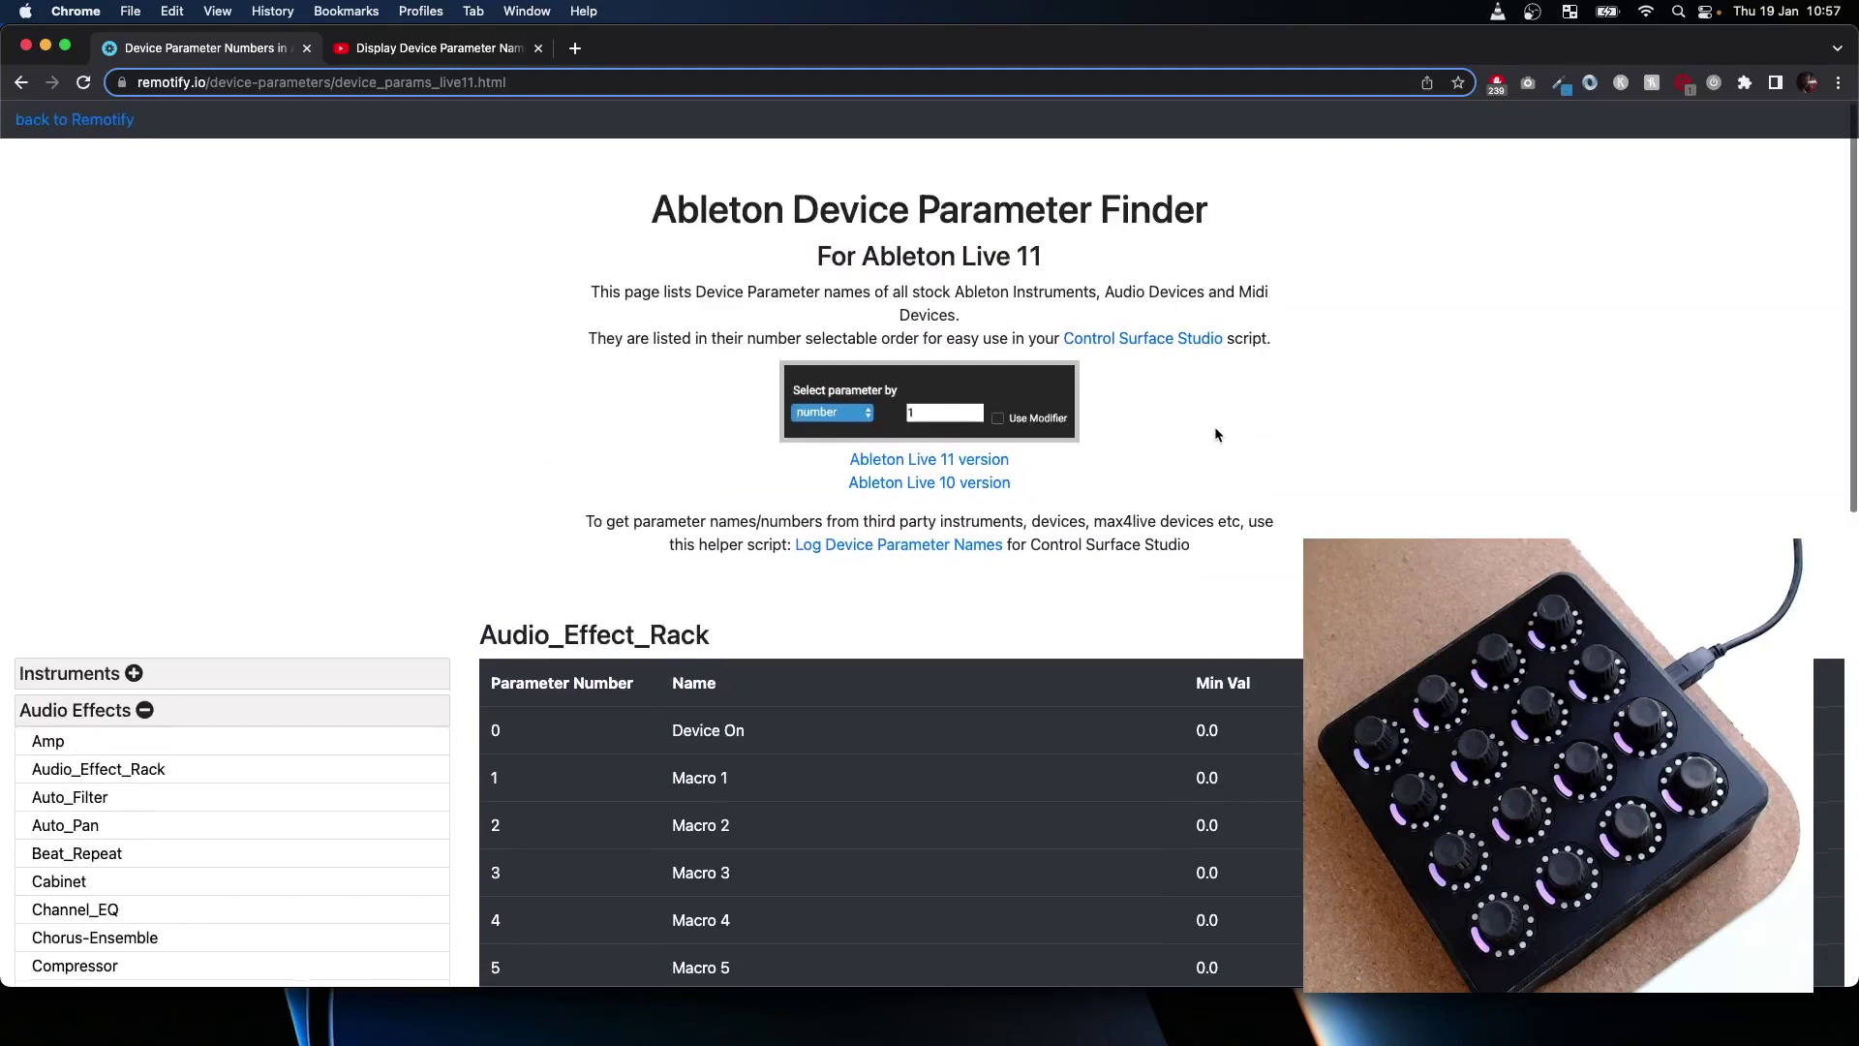
{"action": "scroll", "coordinate": [1216, 427], "scroll_direction": "down", "scroll_amount": 1}
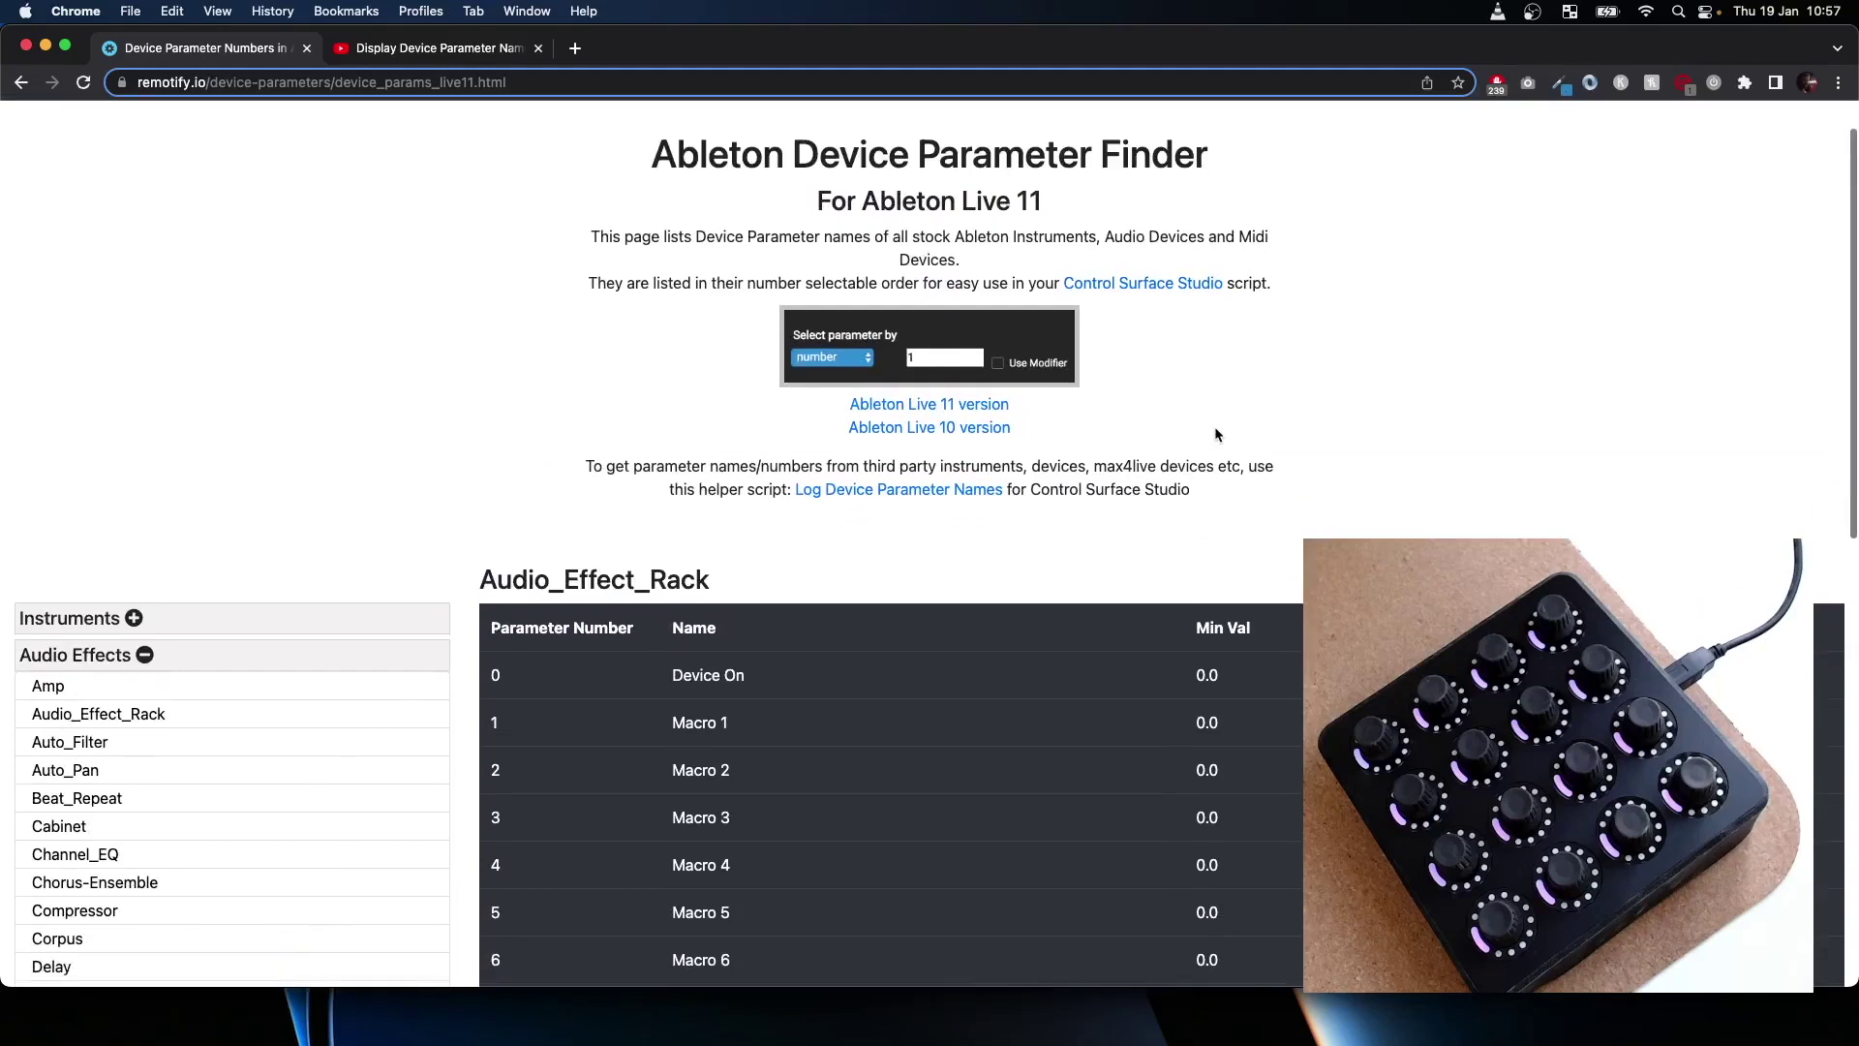
{"action": "left_click", "coordinate": [882, 498]}
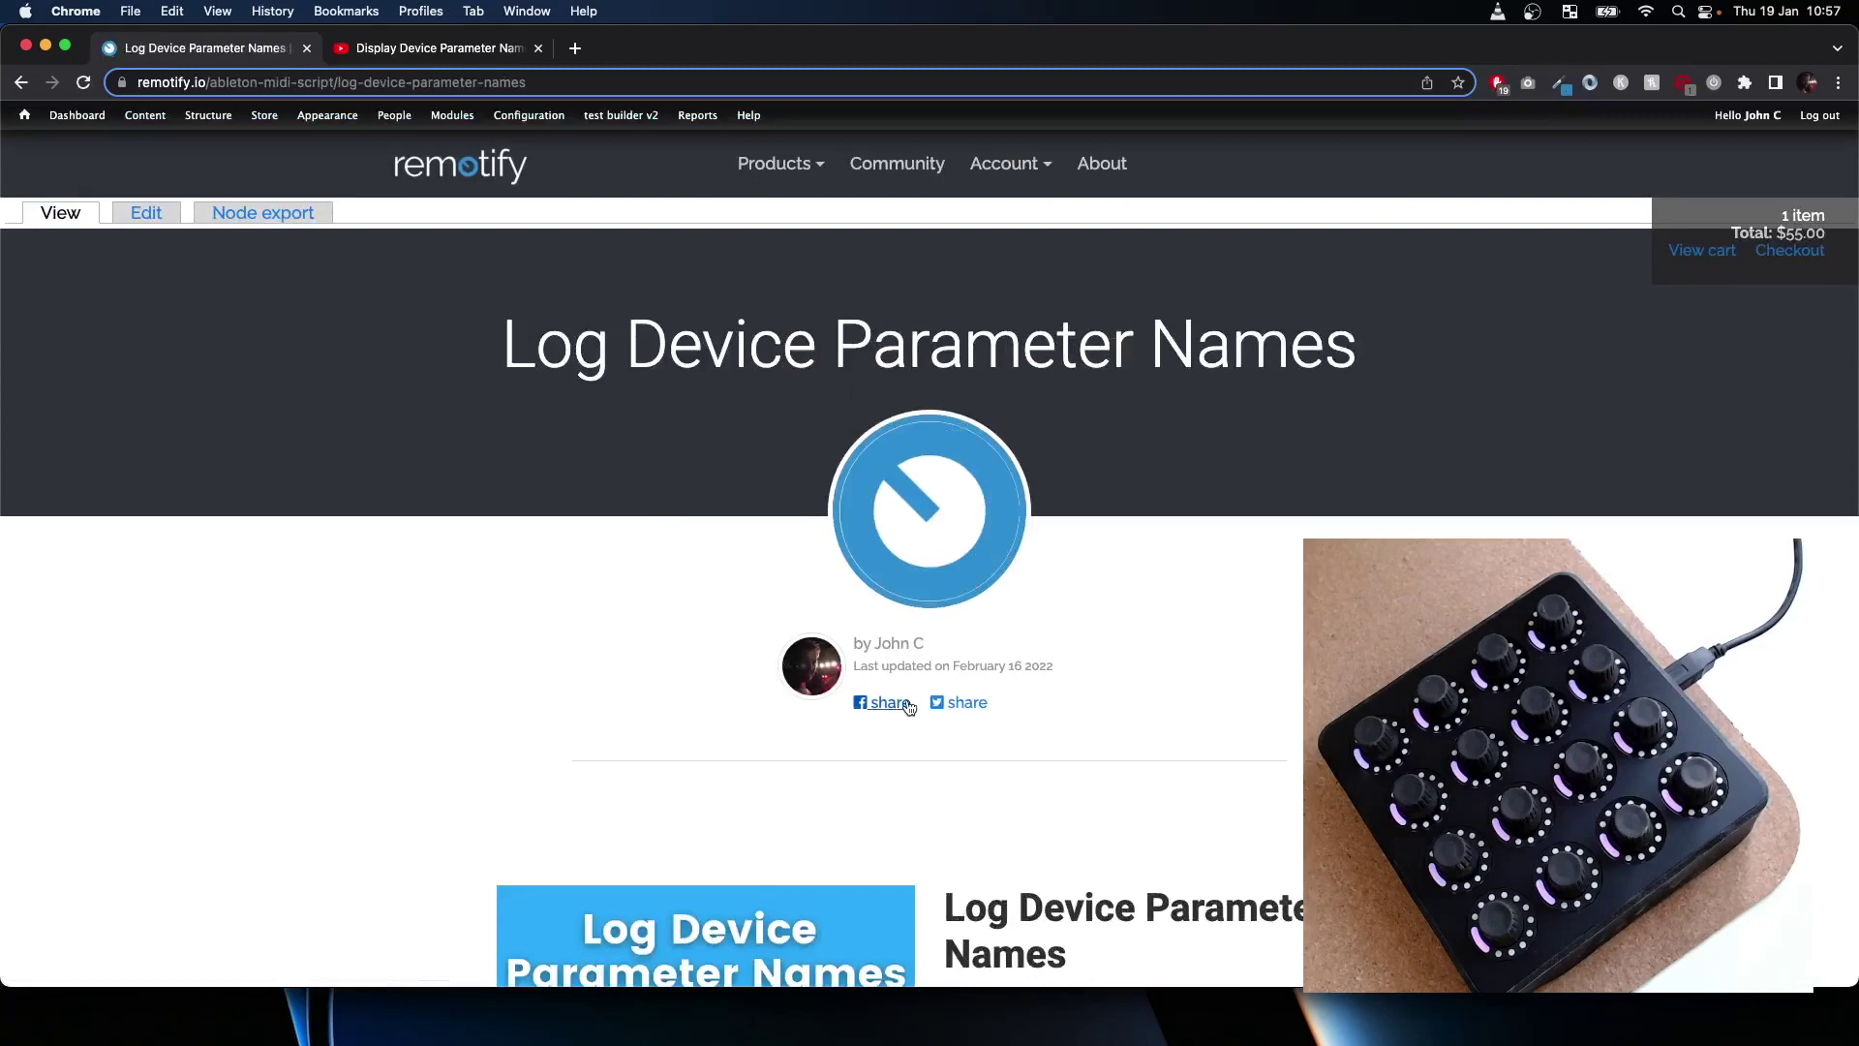
{"action": "scroll", "coordinate": [908, 707], "scroll_direction": "down", "scroll_amount": 3}
{"action": "scroll", "coordinate": [909, 707], "scroll_direction": "down", "scroll_amount": 5}
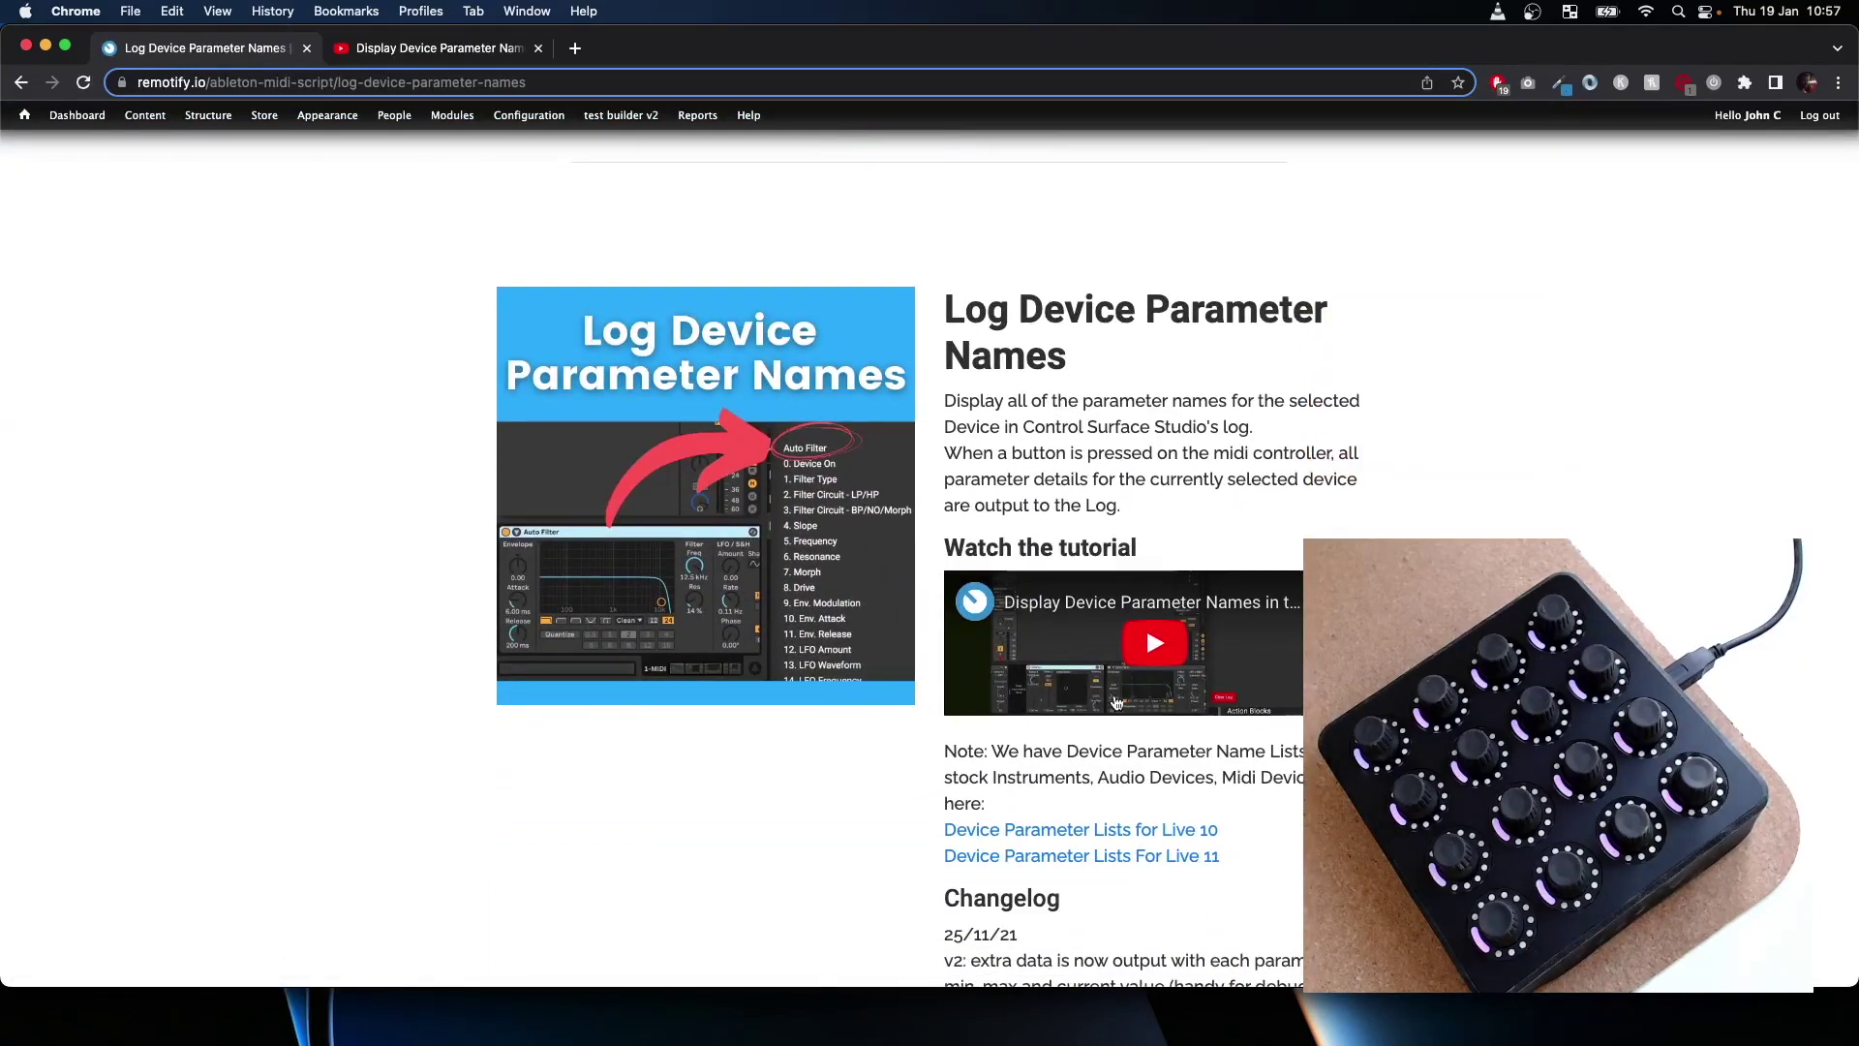
{"action": "scroll", "coordinate": [968, 557], "scroll_direction": "down", "scroll_amount": 1}
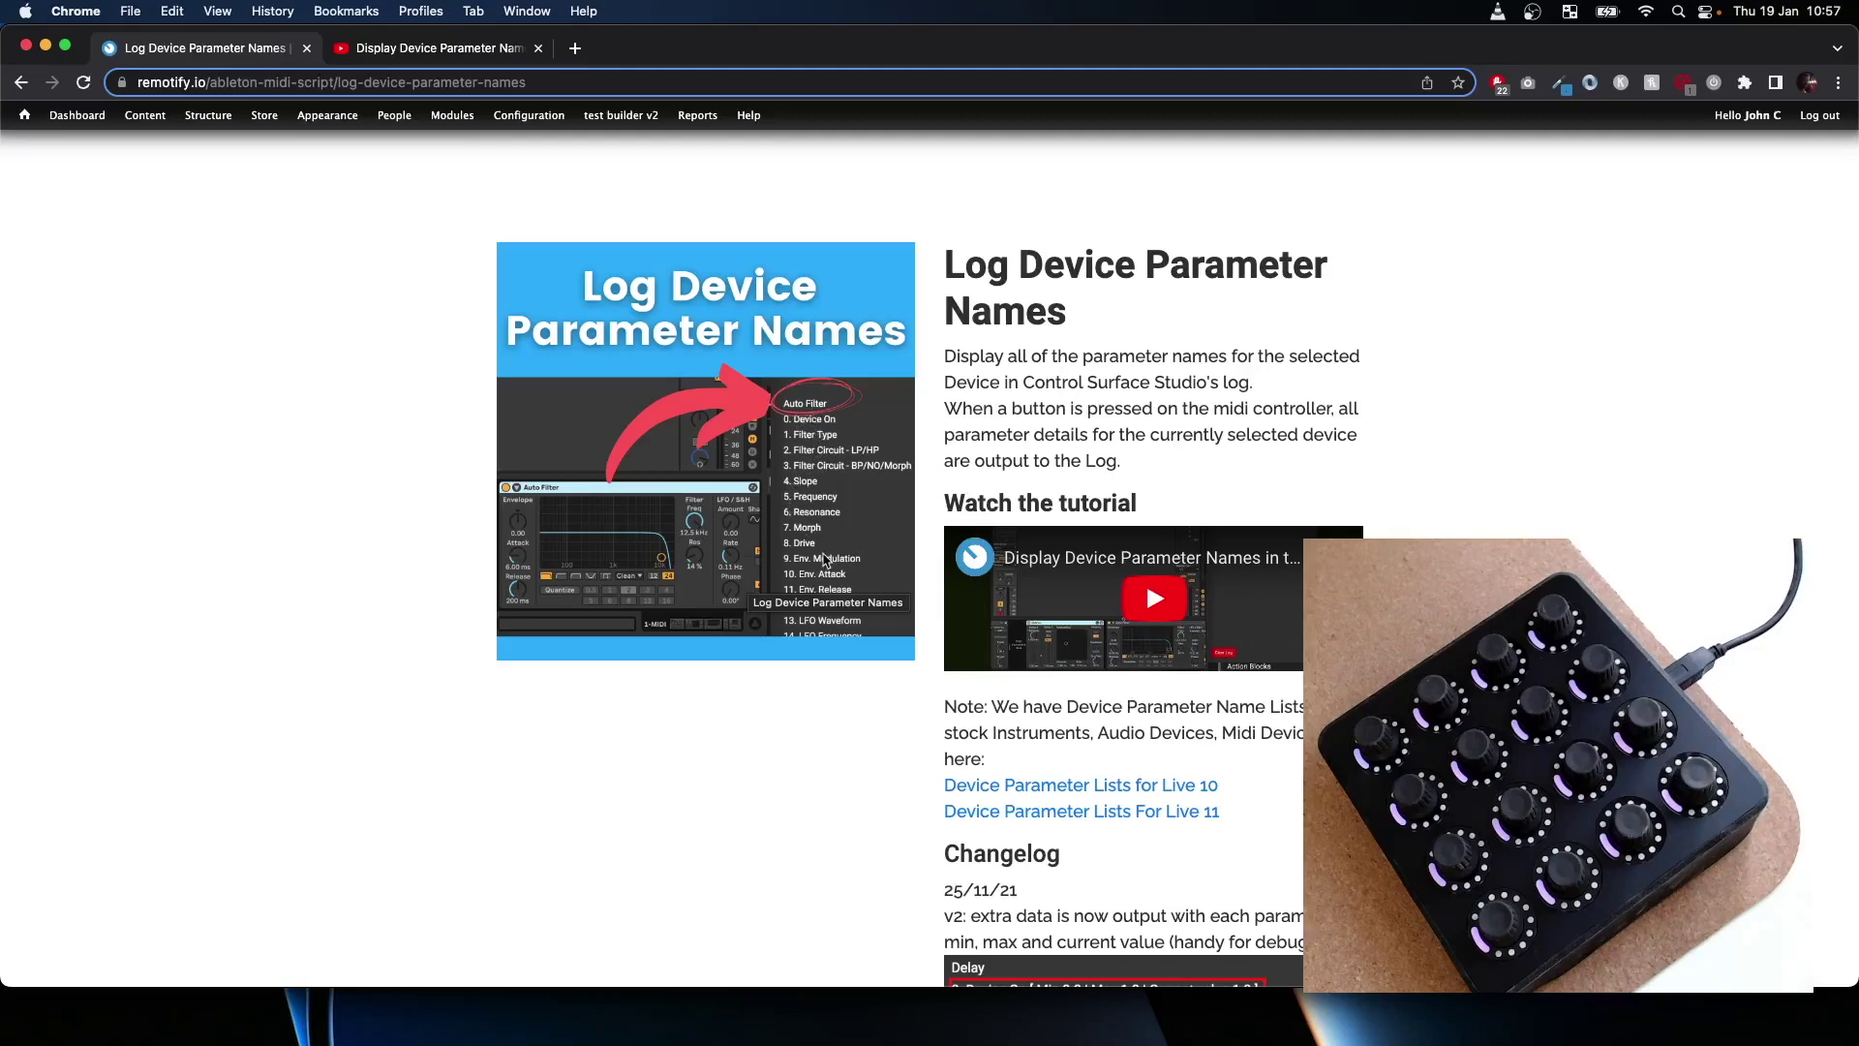
{"action": "scroll", "coordinate": [824, 560], "scroll_direction": "down", "scroll_amount": 2}
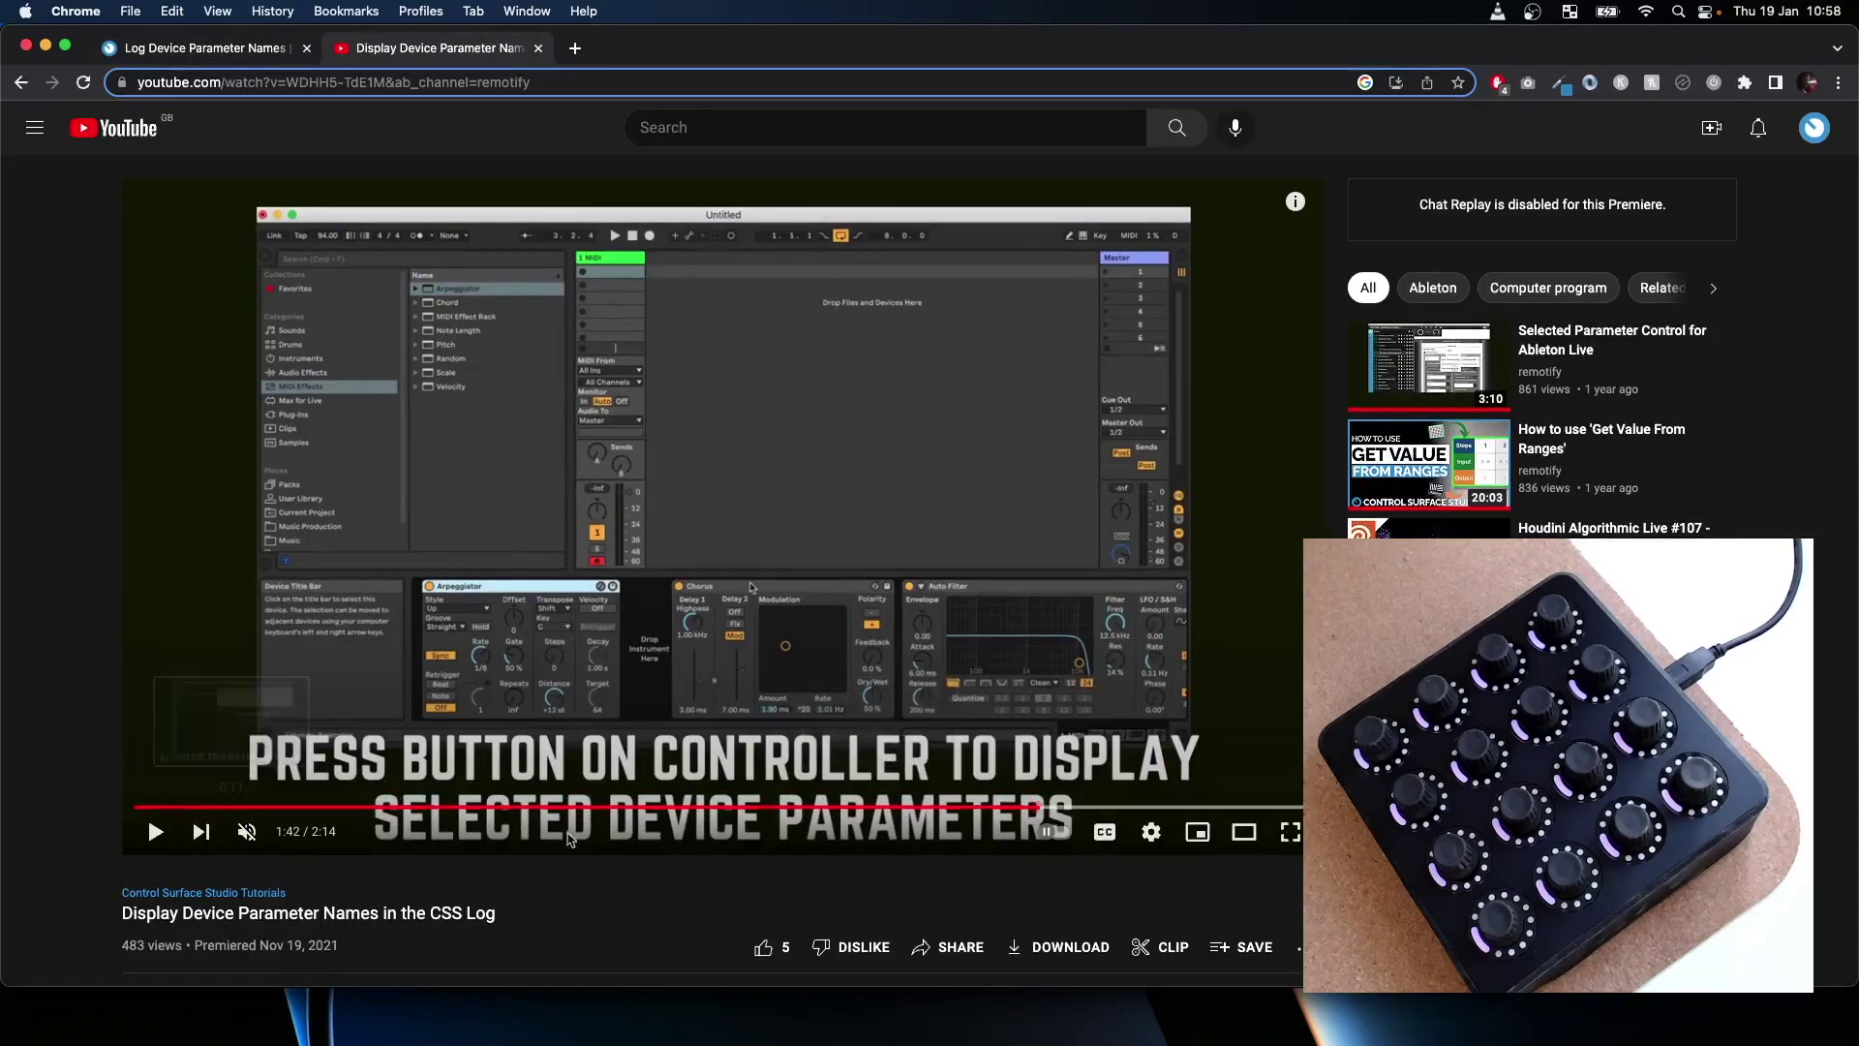
- Replay the Display Device Parameter Names tutorial from 1:39
{"action": "left_click", "coordinate": [1007, 808]}
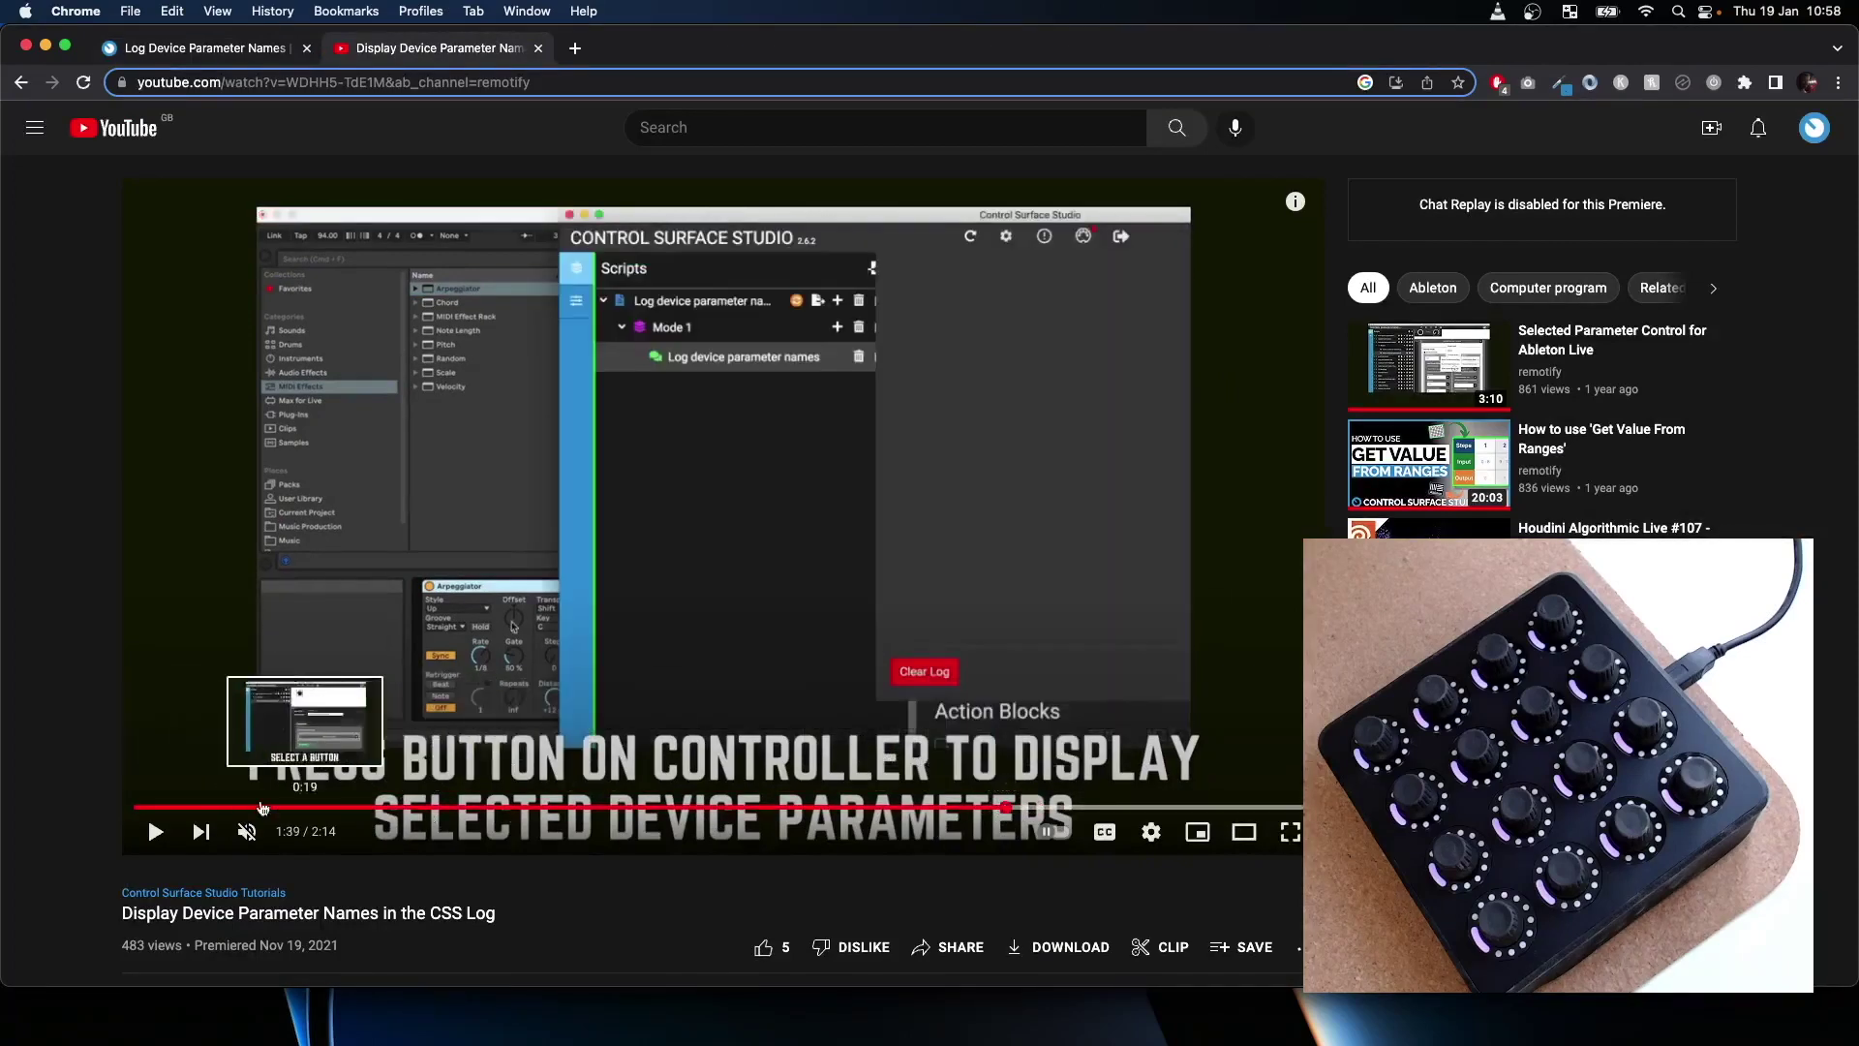
{"action": "left_click", "coordinate": [155, 832]}
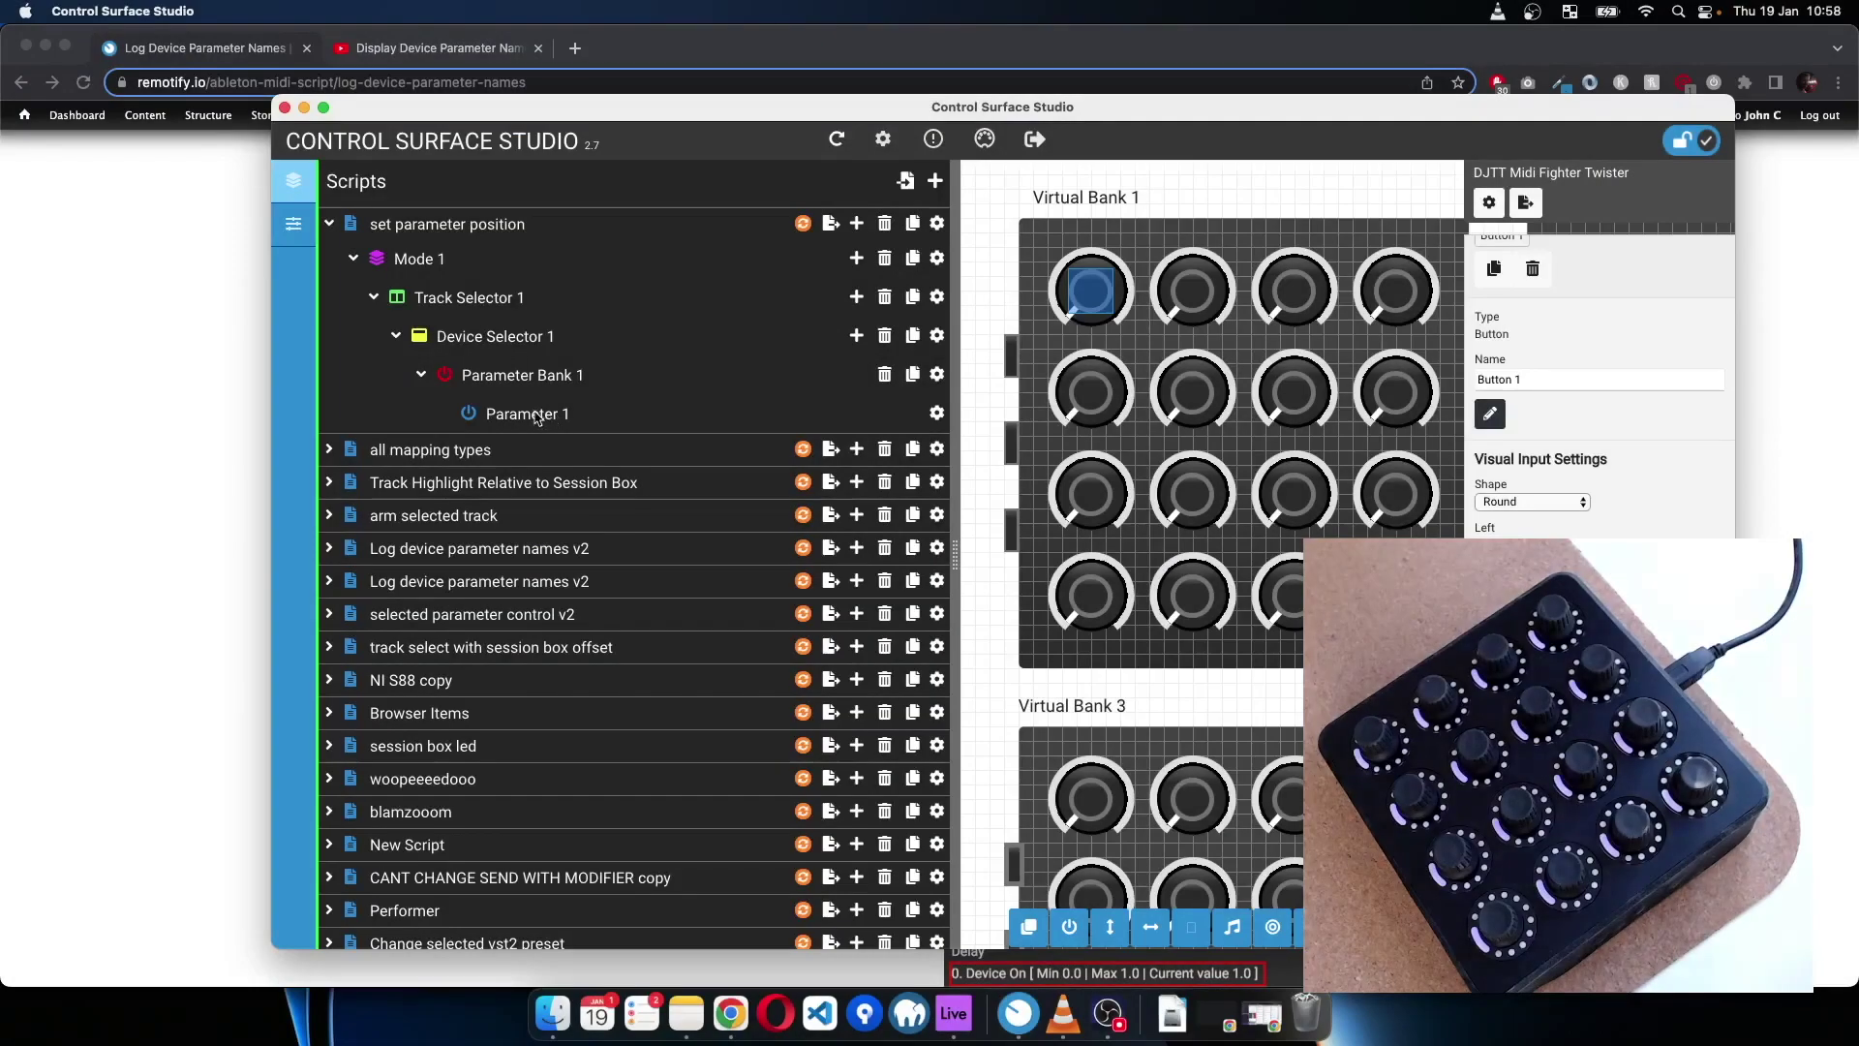
- Collapse Track Selector 1 and add a new Reaction mapping under Mode 1
{"action": "left_click", "coordinate": [535, 418]}
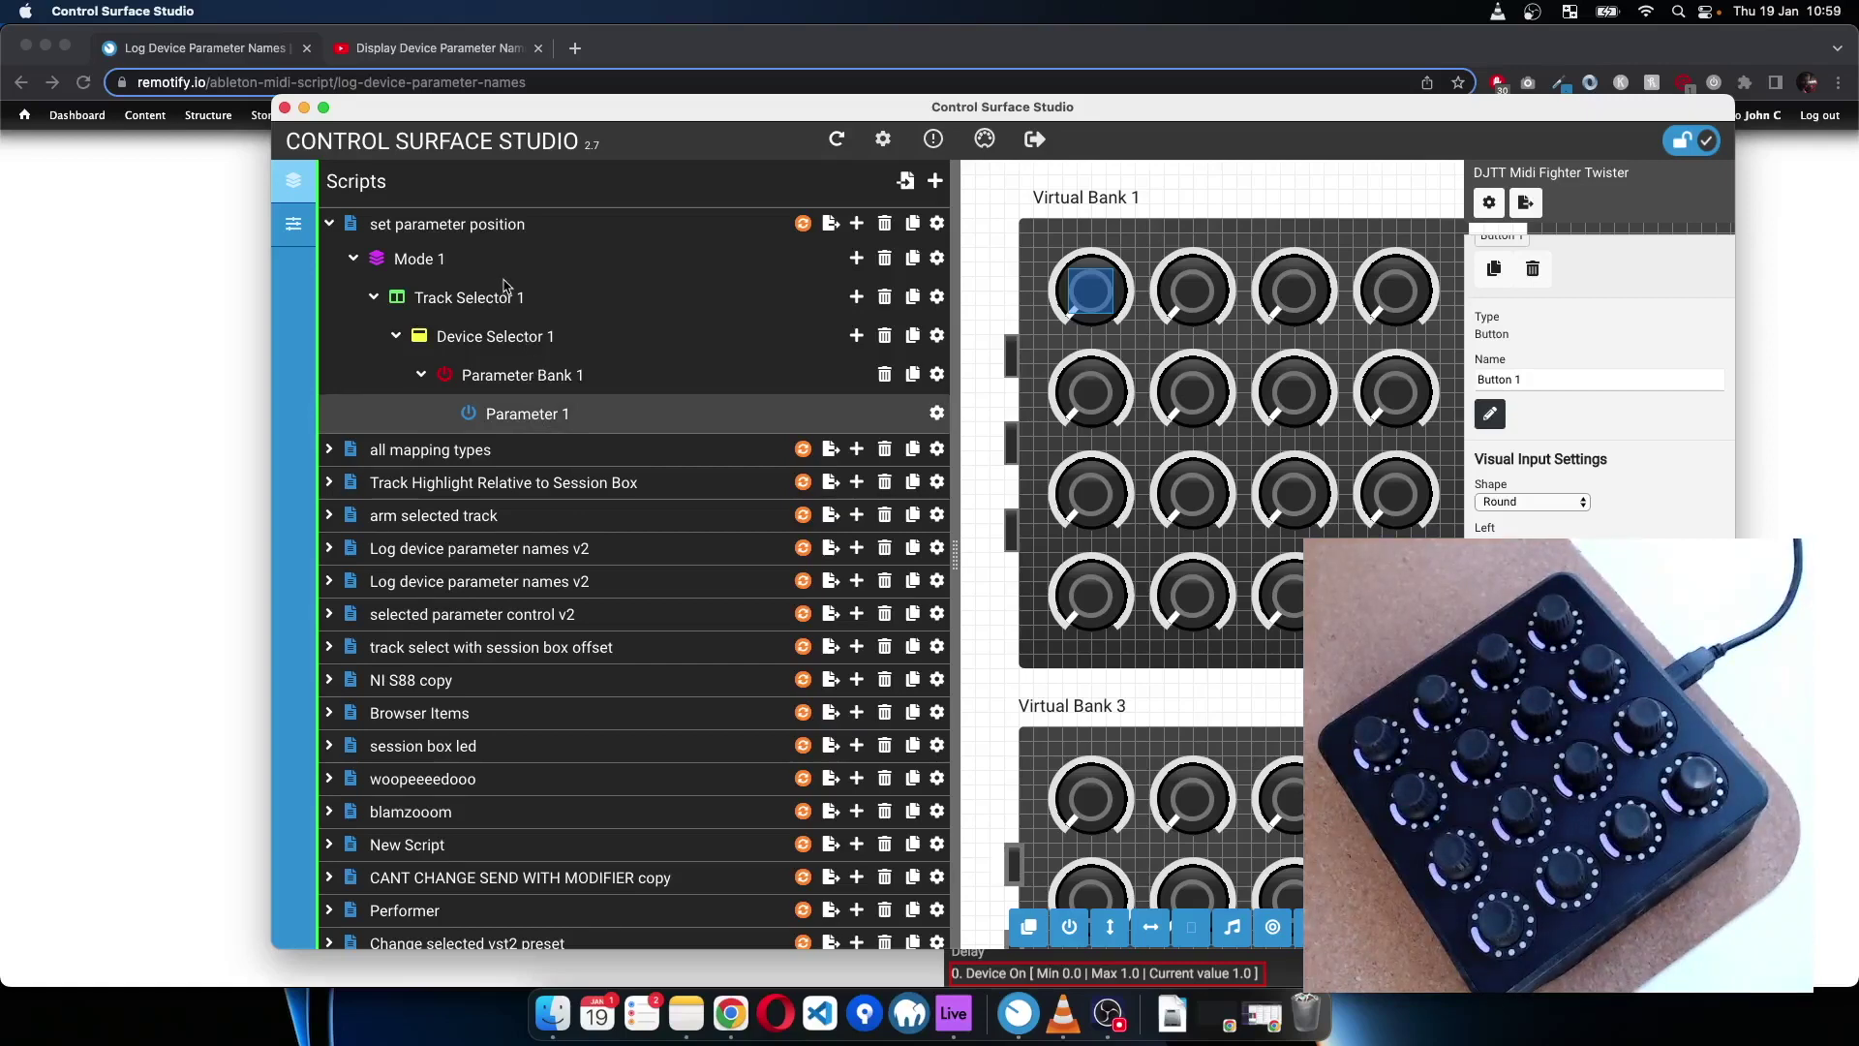
{"action": "left_click", "coordinate": [375, 299]}
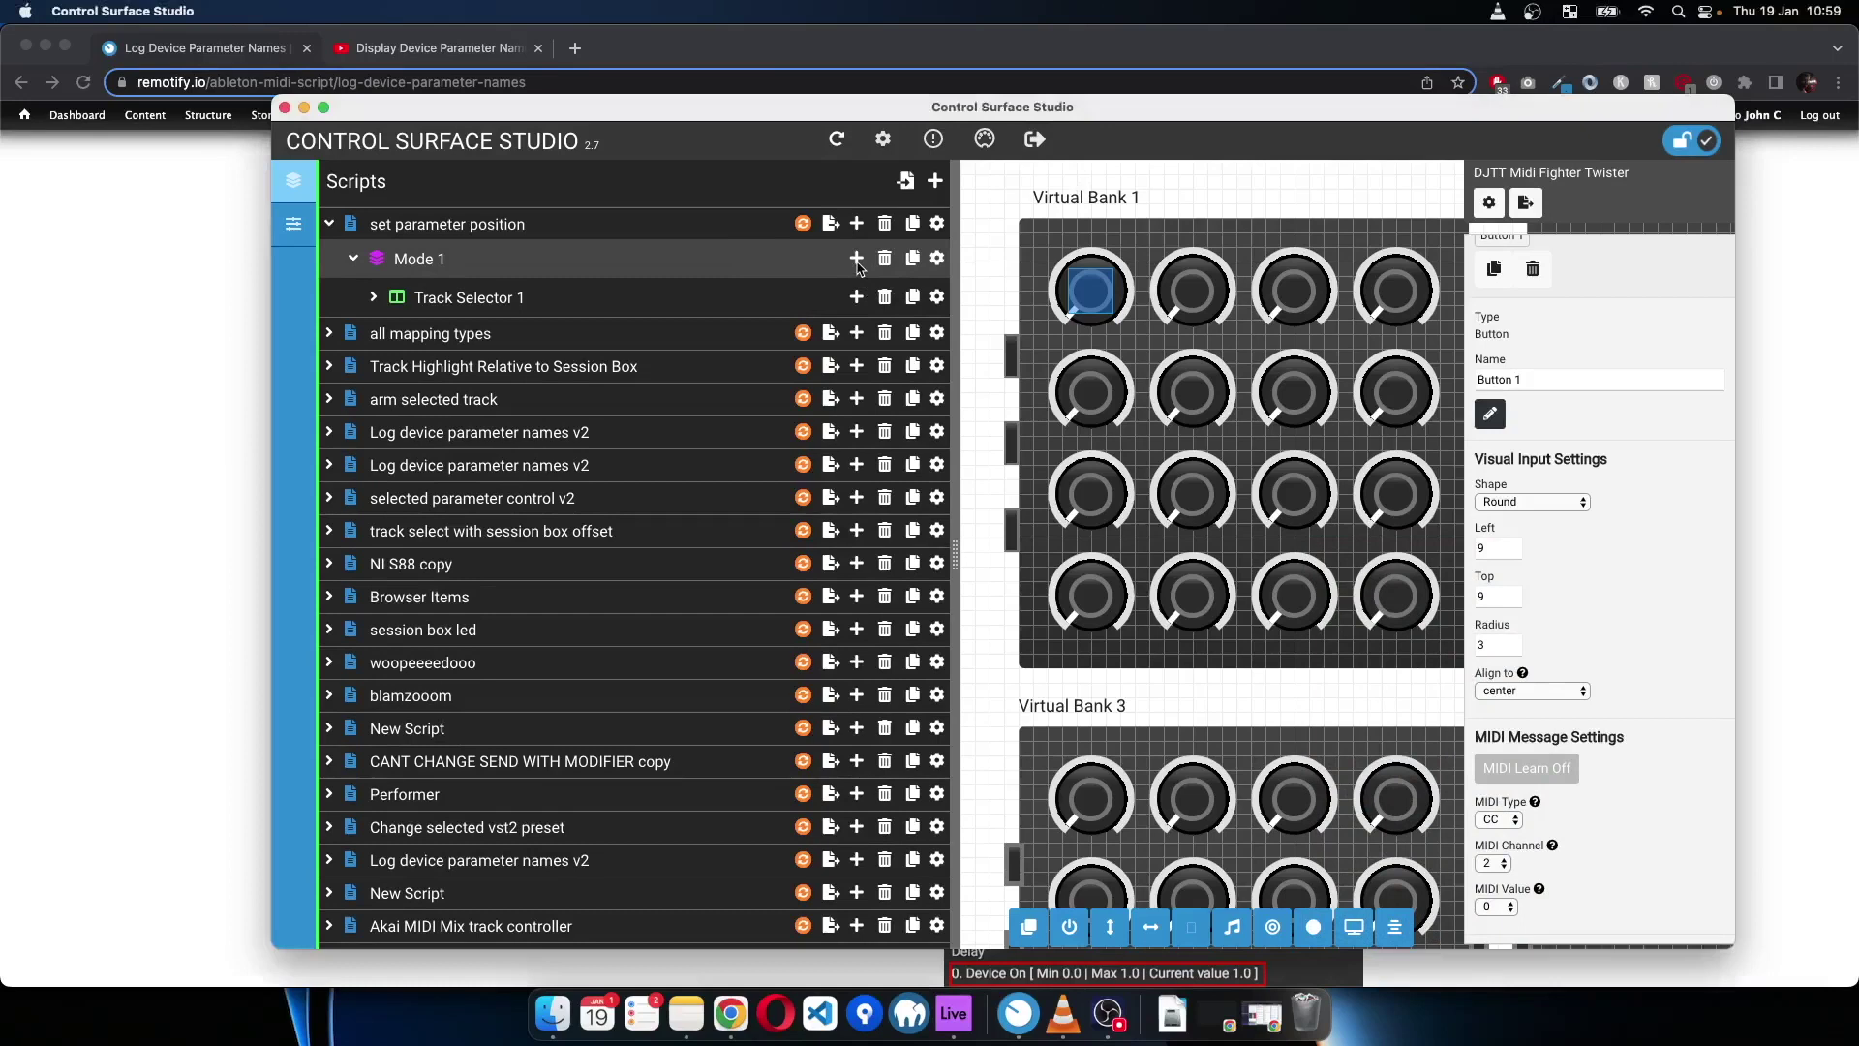
{"action": "left_click", "coordinate": [857, 261]}
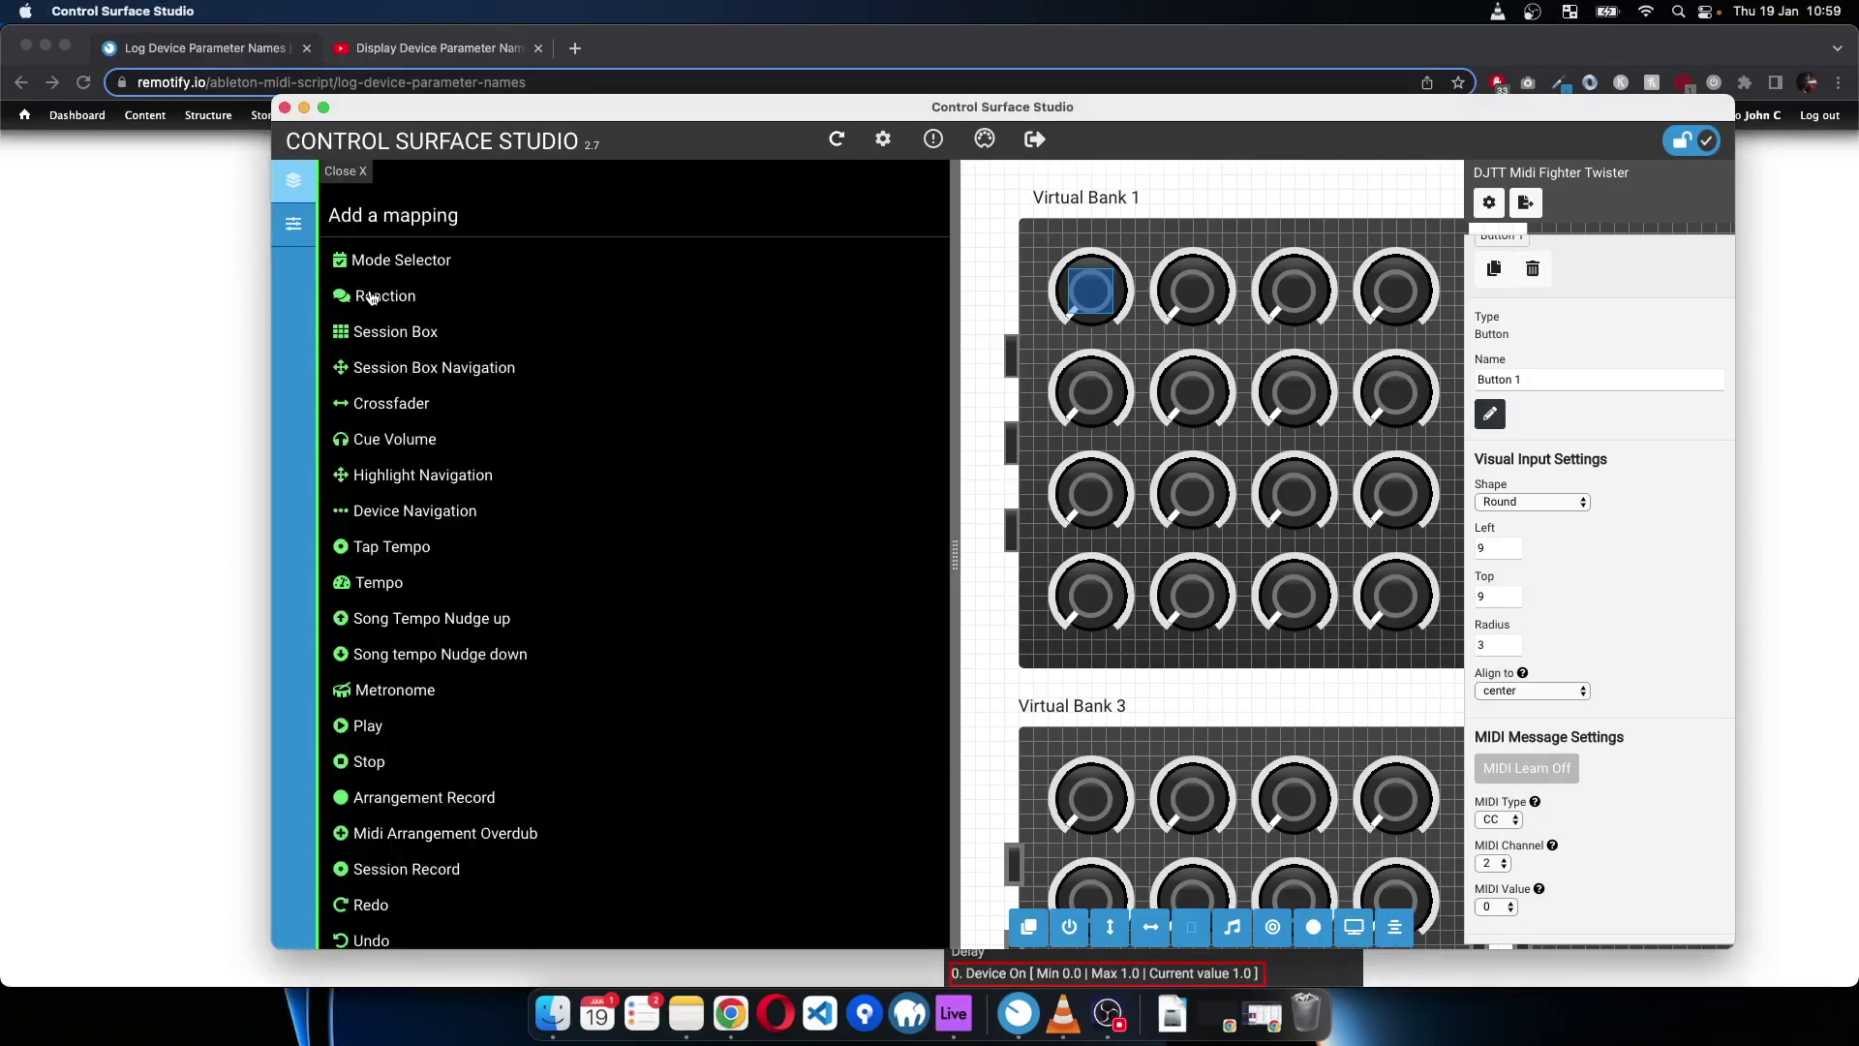
{"action": "left_click", "coordinate": [371, 298]}
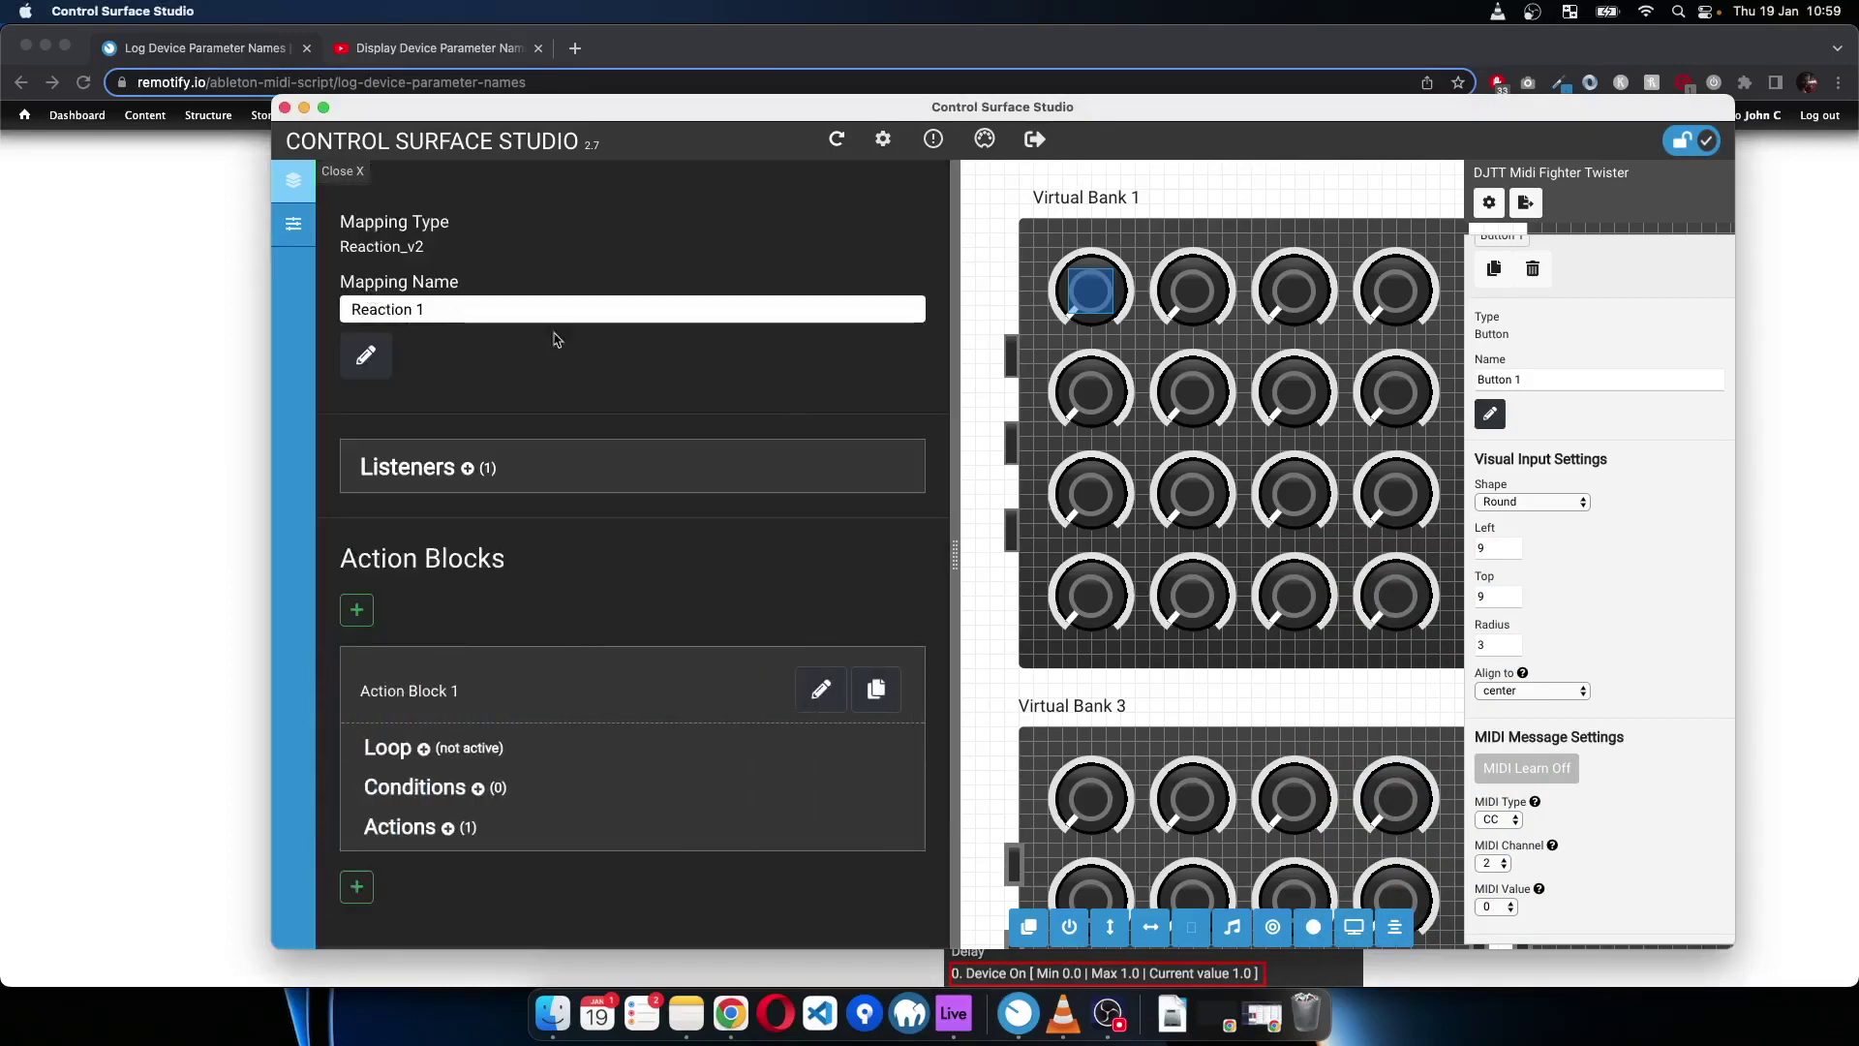
- Set Reaction 1's listener to fire when MIDI controller Button 2 is pressed
{"action": "left_click", "coordinate": [469, 471]}
{"action": "scroll", "coordinate": [760, 562], "scroll_direction": "down", "scroll_amount": 1}
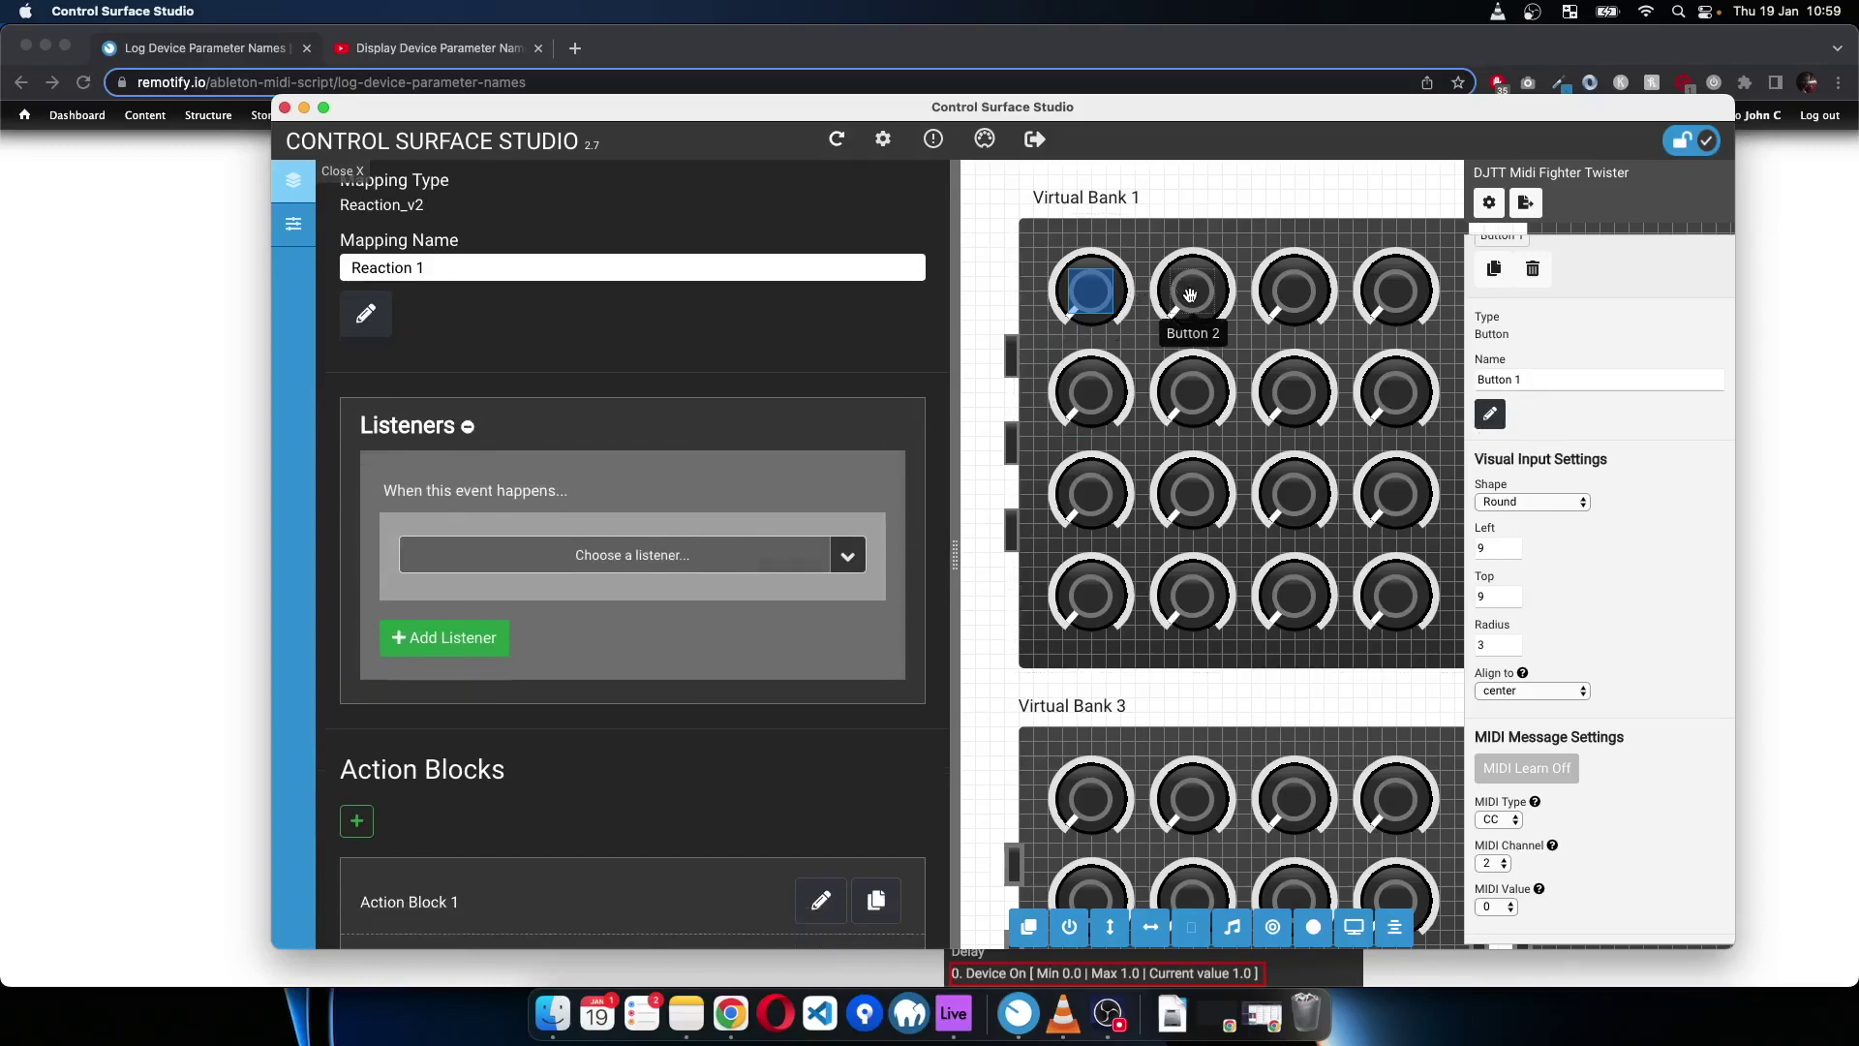
{"action": "left_click", "coordinate": [715, 556]}
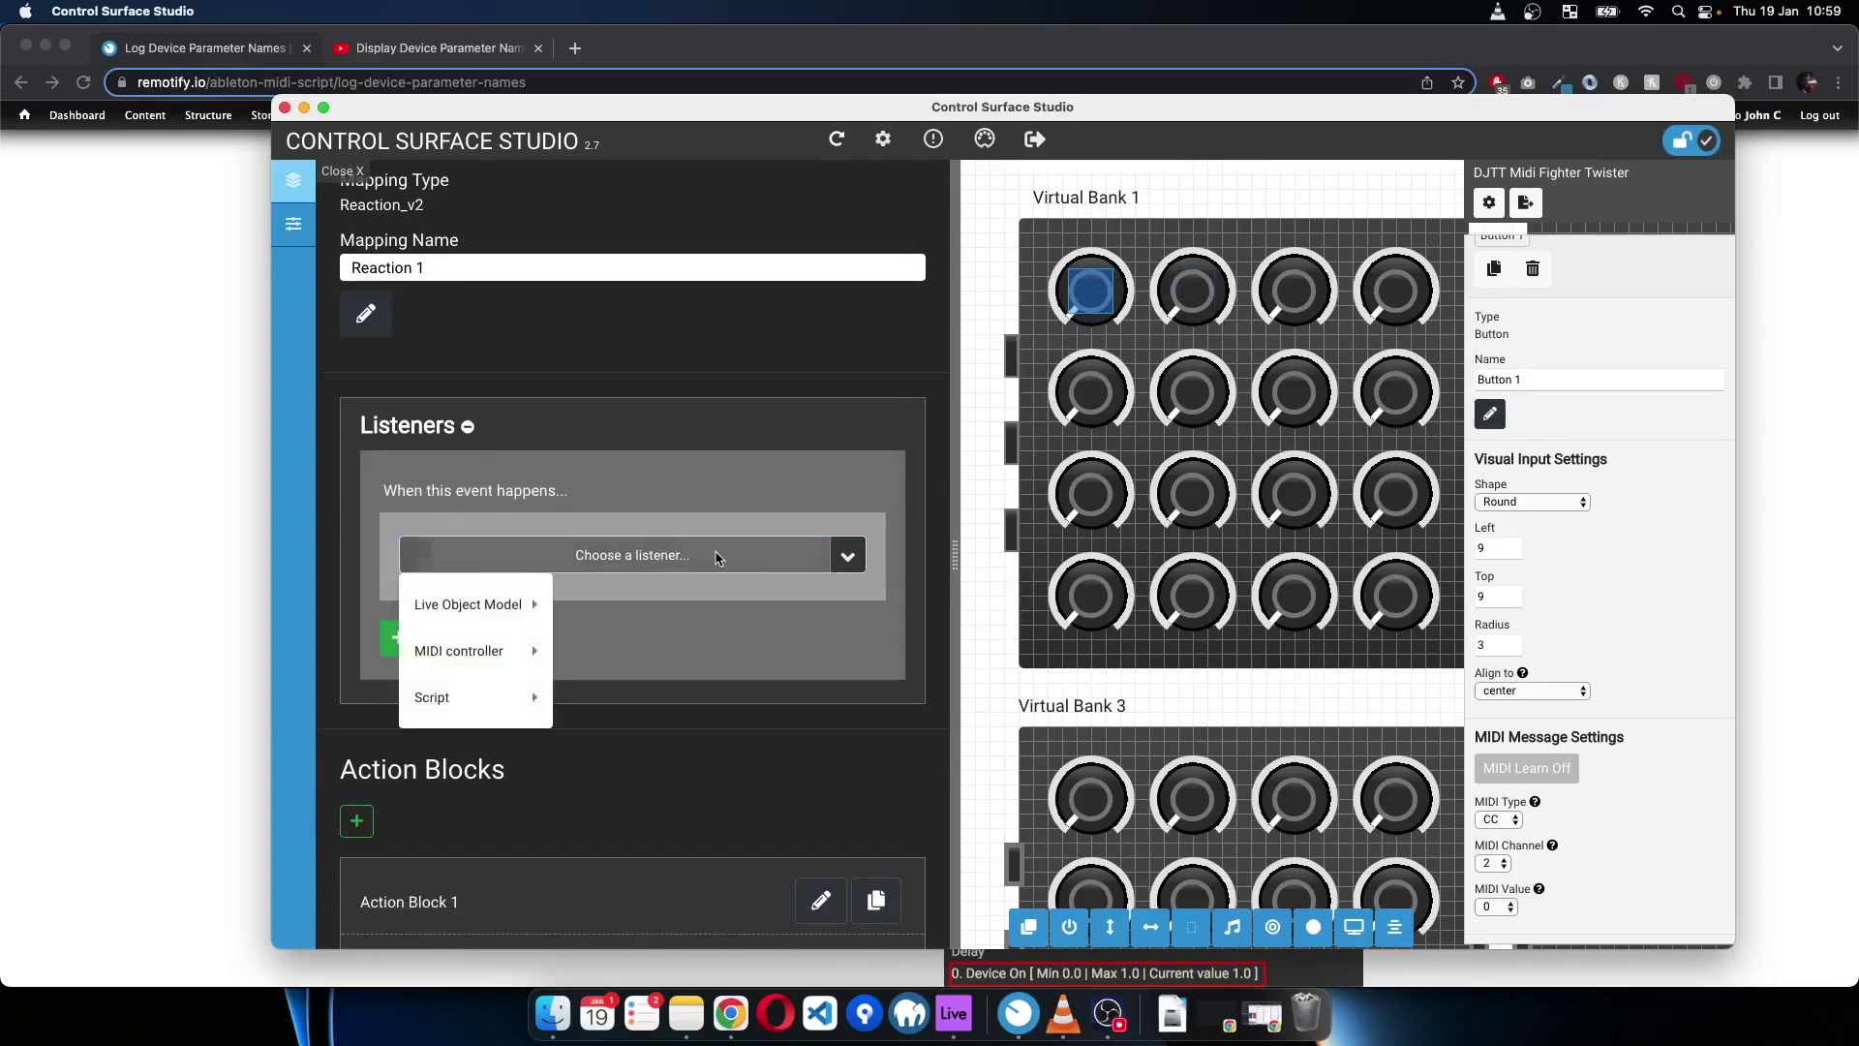
{"action": "mouse_move", "coordinate": [431, 647]}
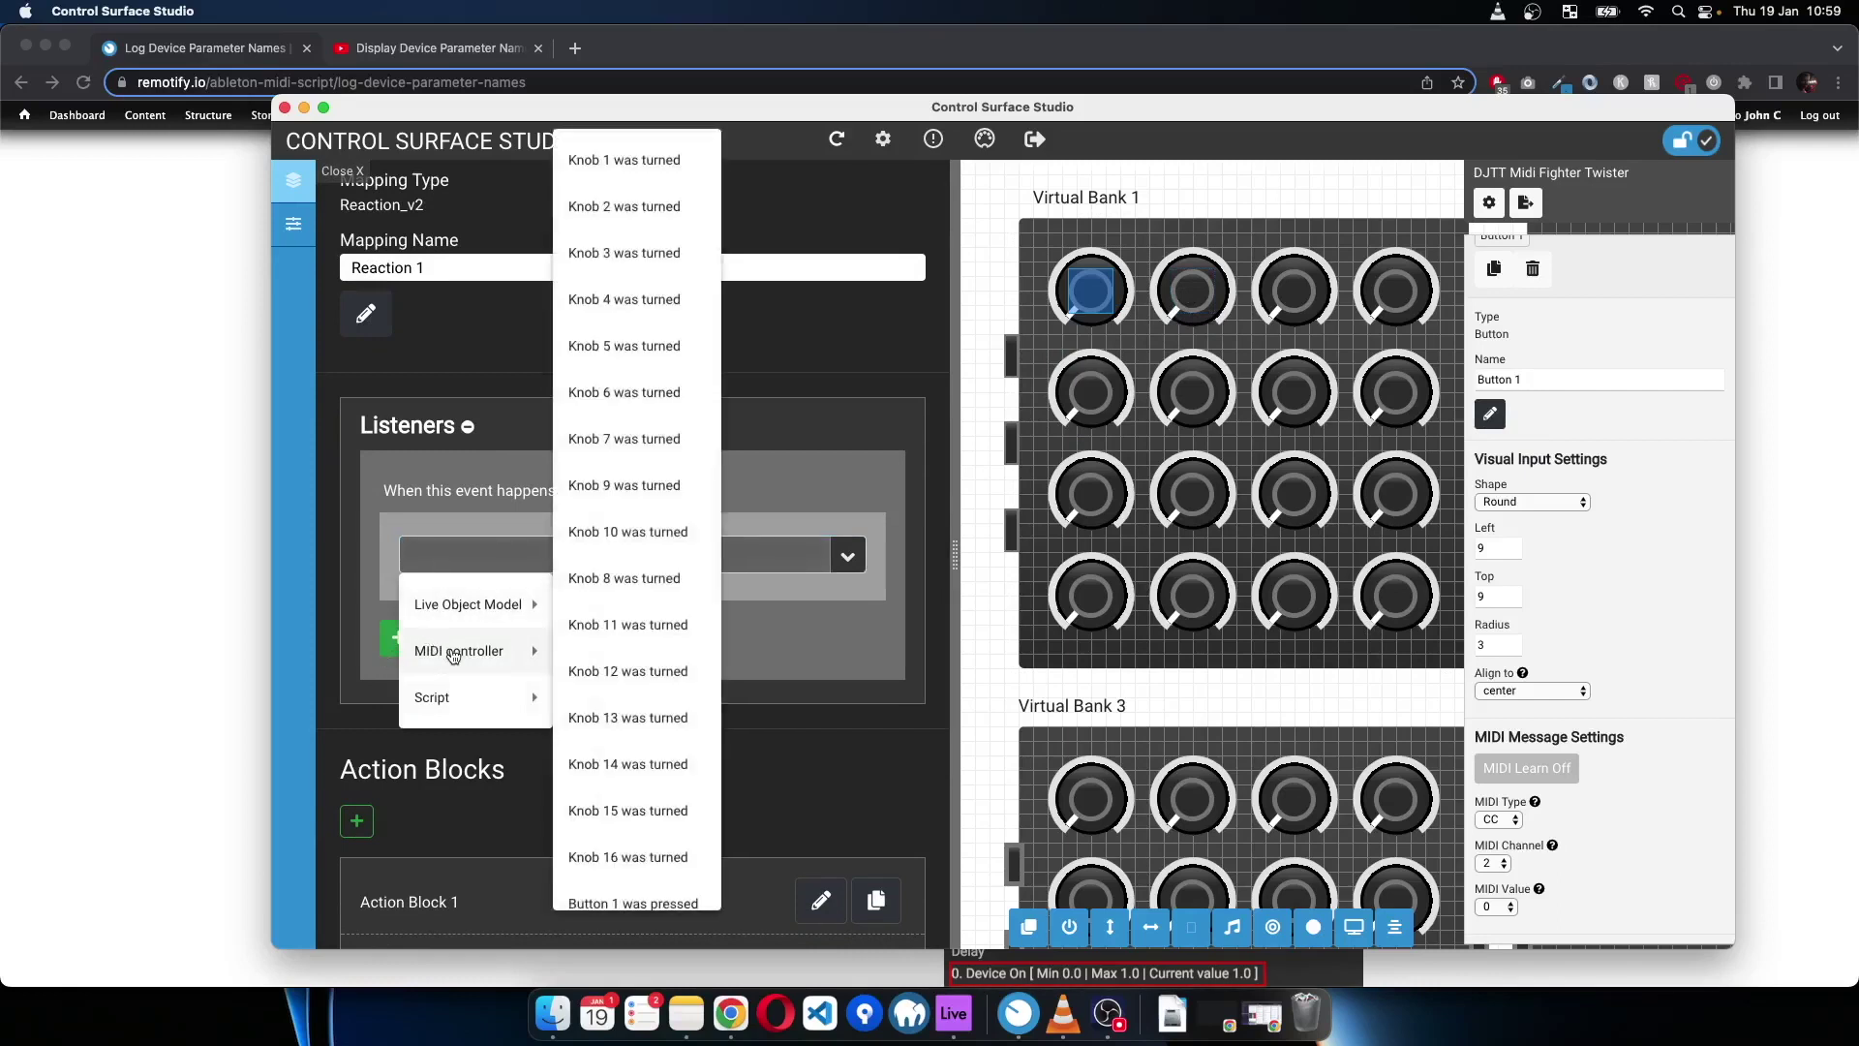
{"action": "scroll", "coordinate": [678, 655], "scroll_direction": "down", "scroll_amount": 5}
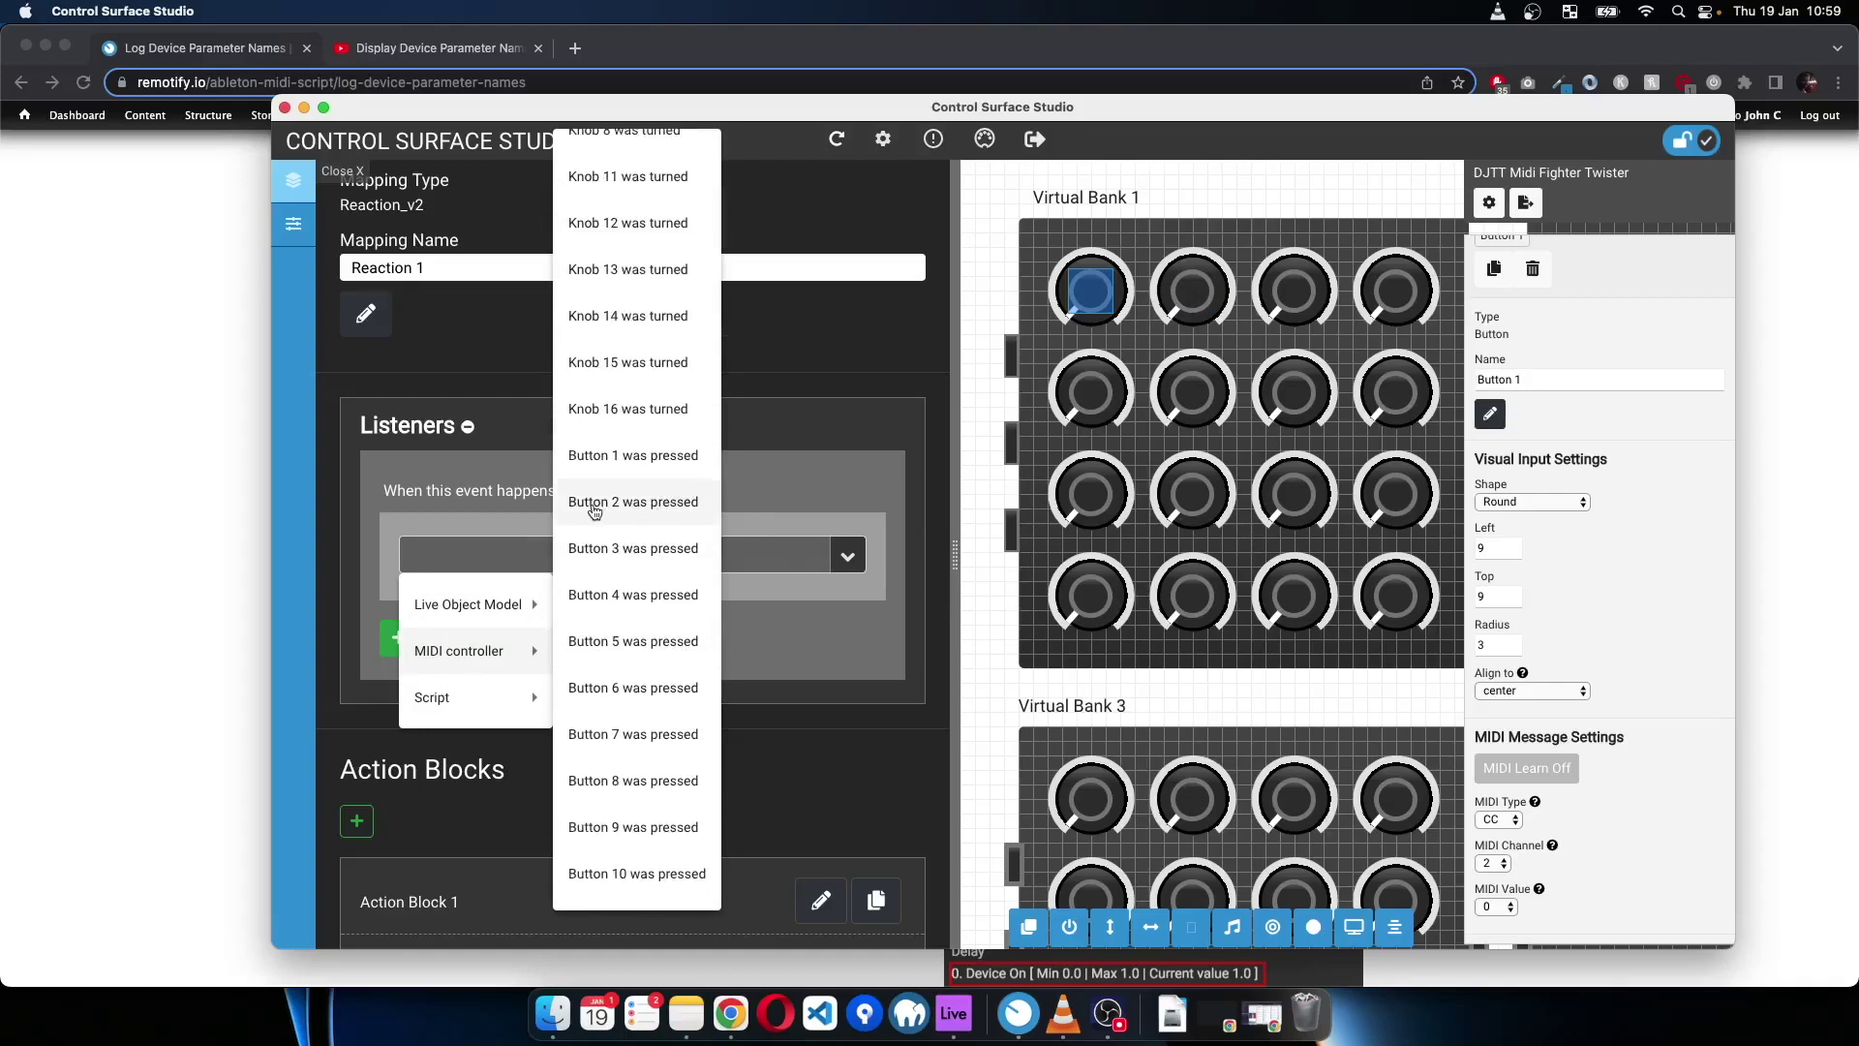
{"action": "left_click", "coordinate": [634, 518]}
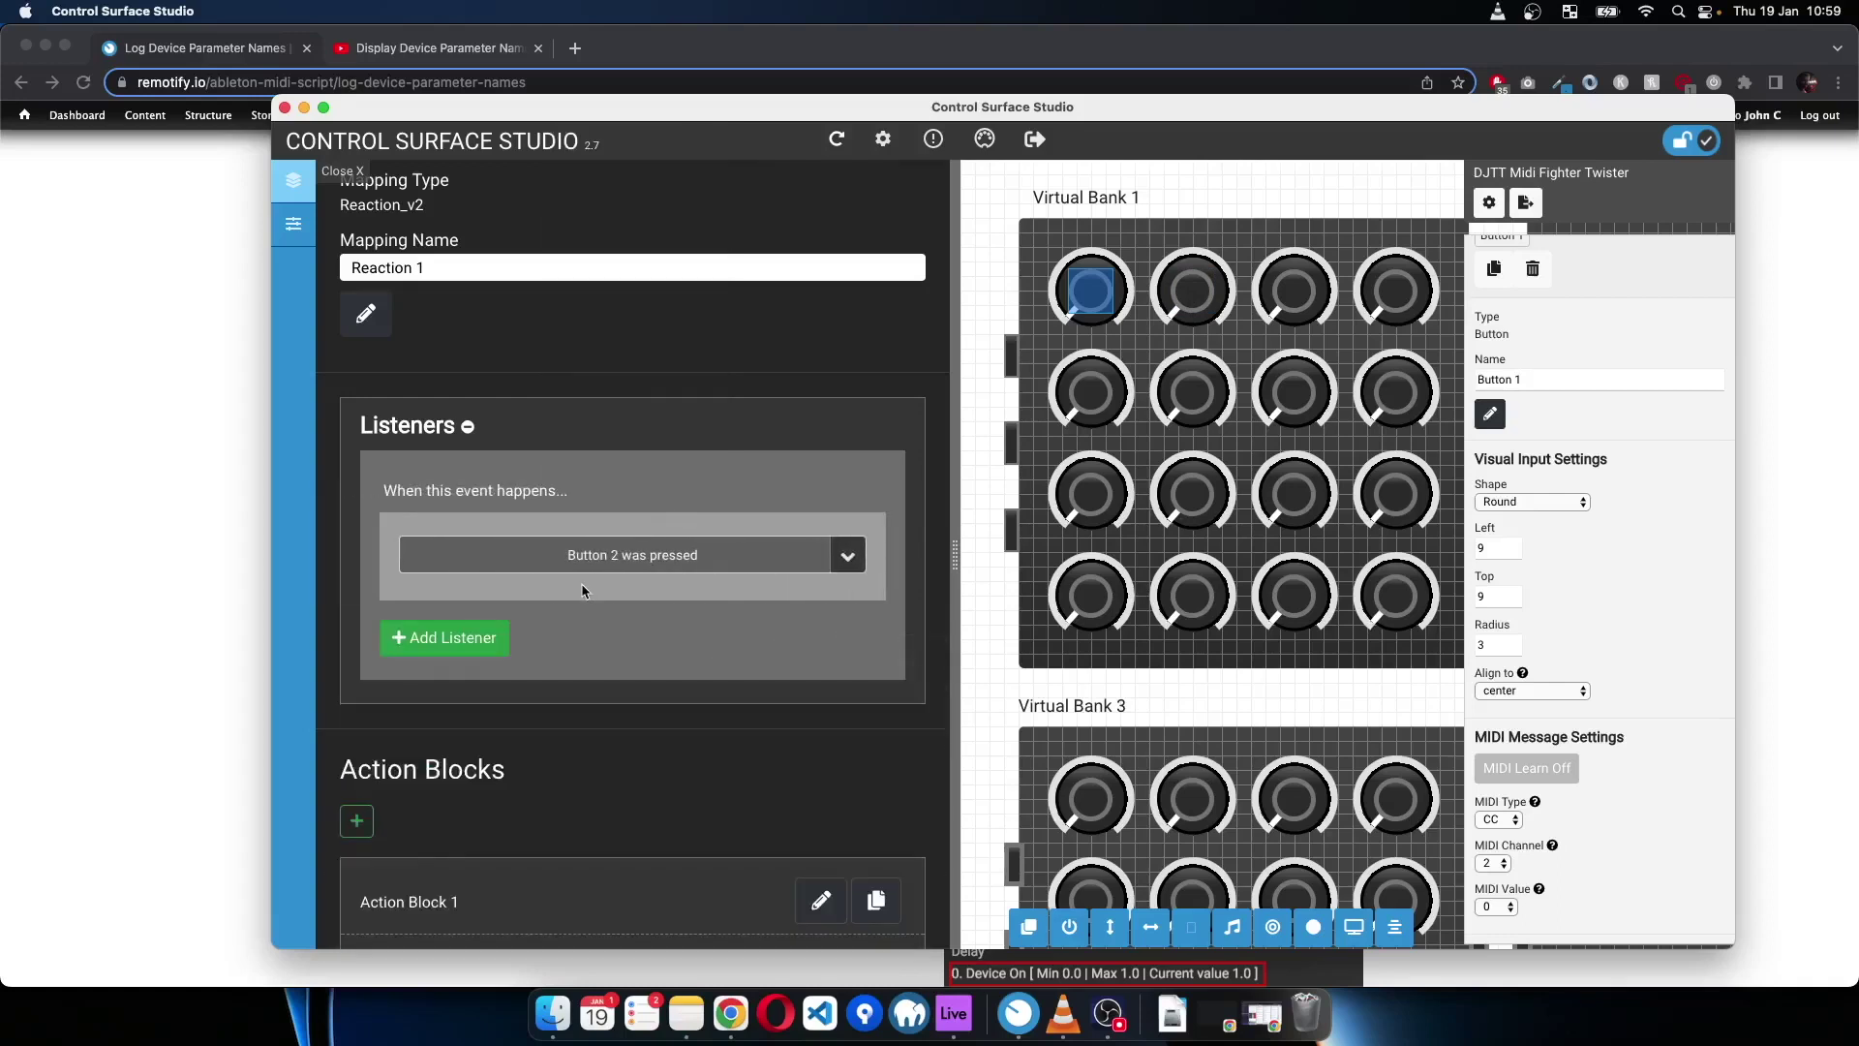
{"action": "scroll", "coordinate": [576, 738], "scroll_direction": "down", "scroll_amount": 2}
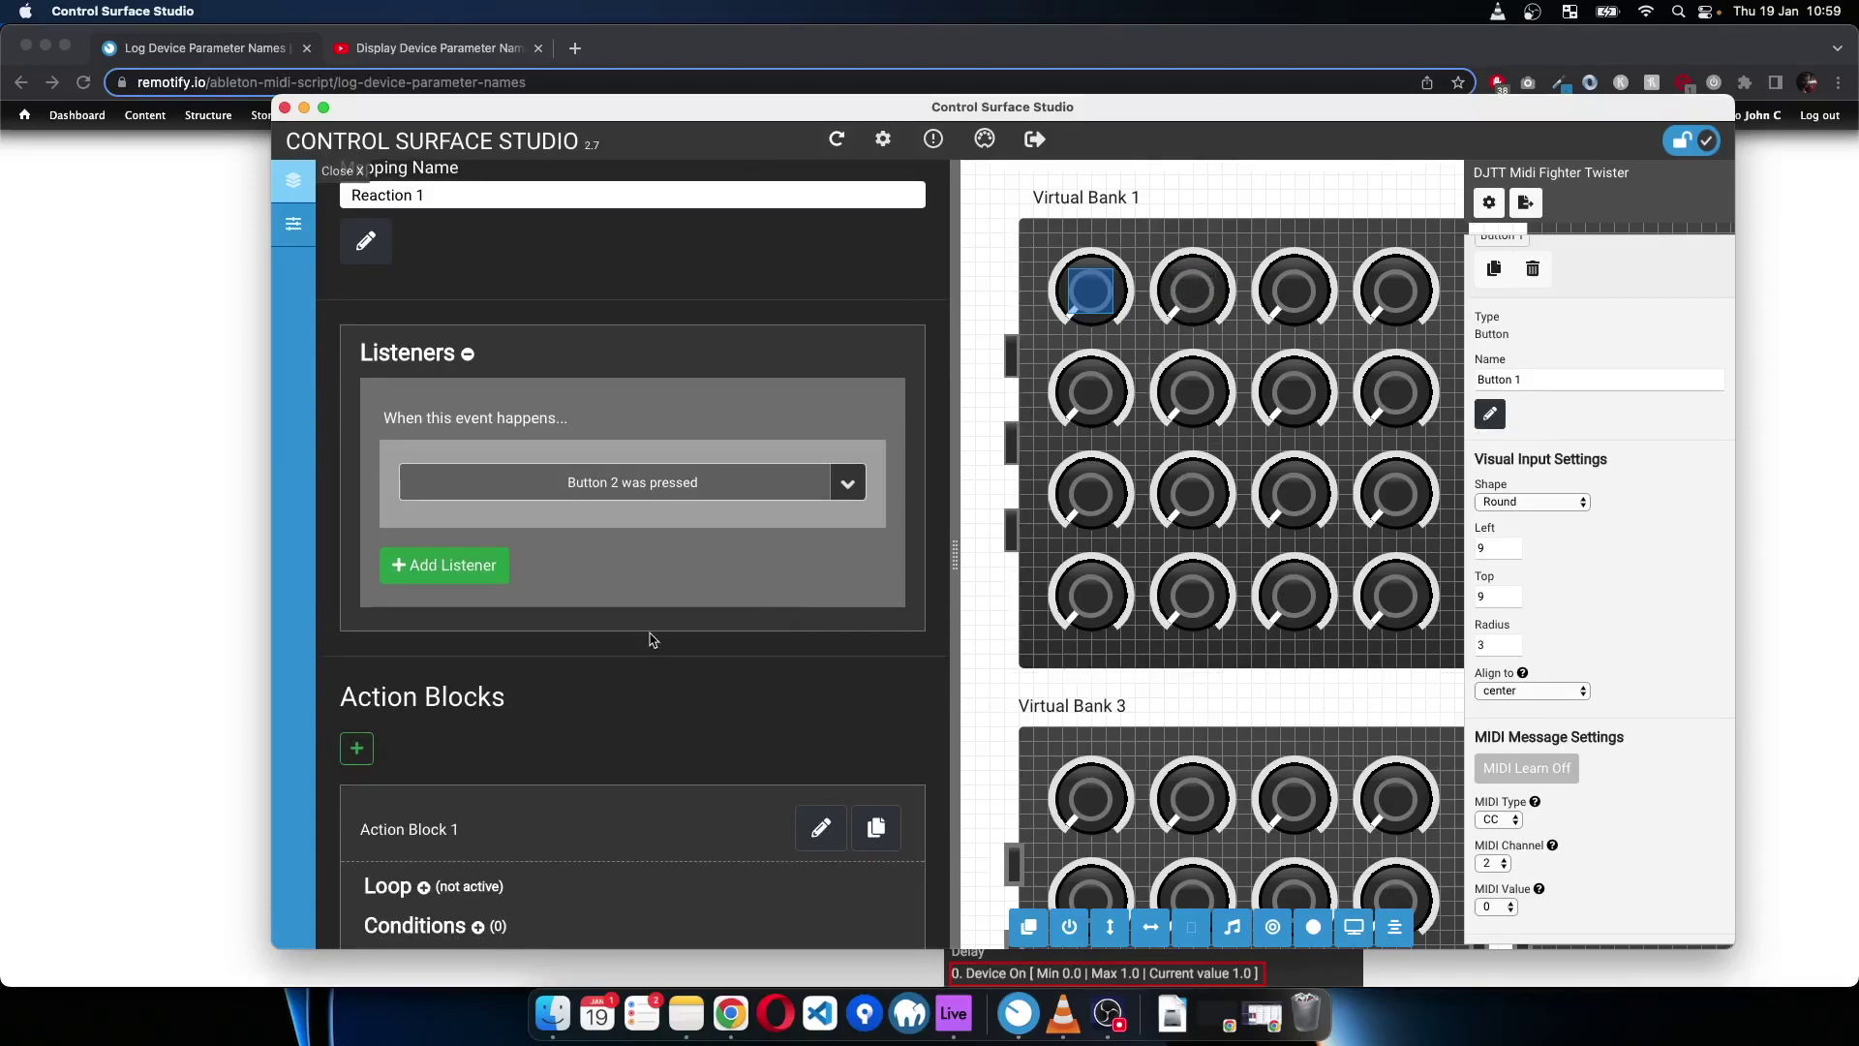
{"action": "scroll", "coordinate": [651, 639], "scroll_direction": "down", "scroll_amount": 3}
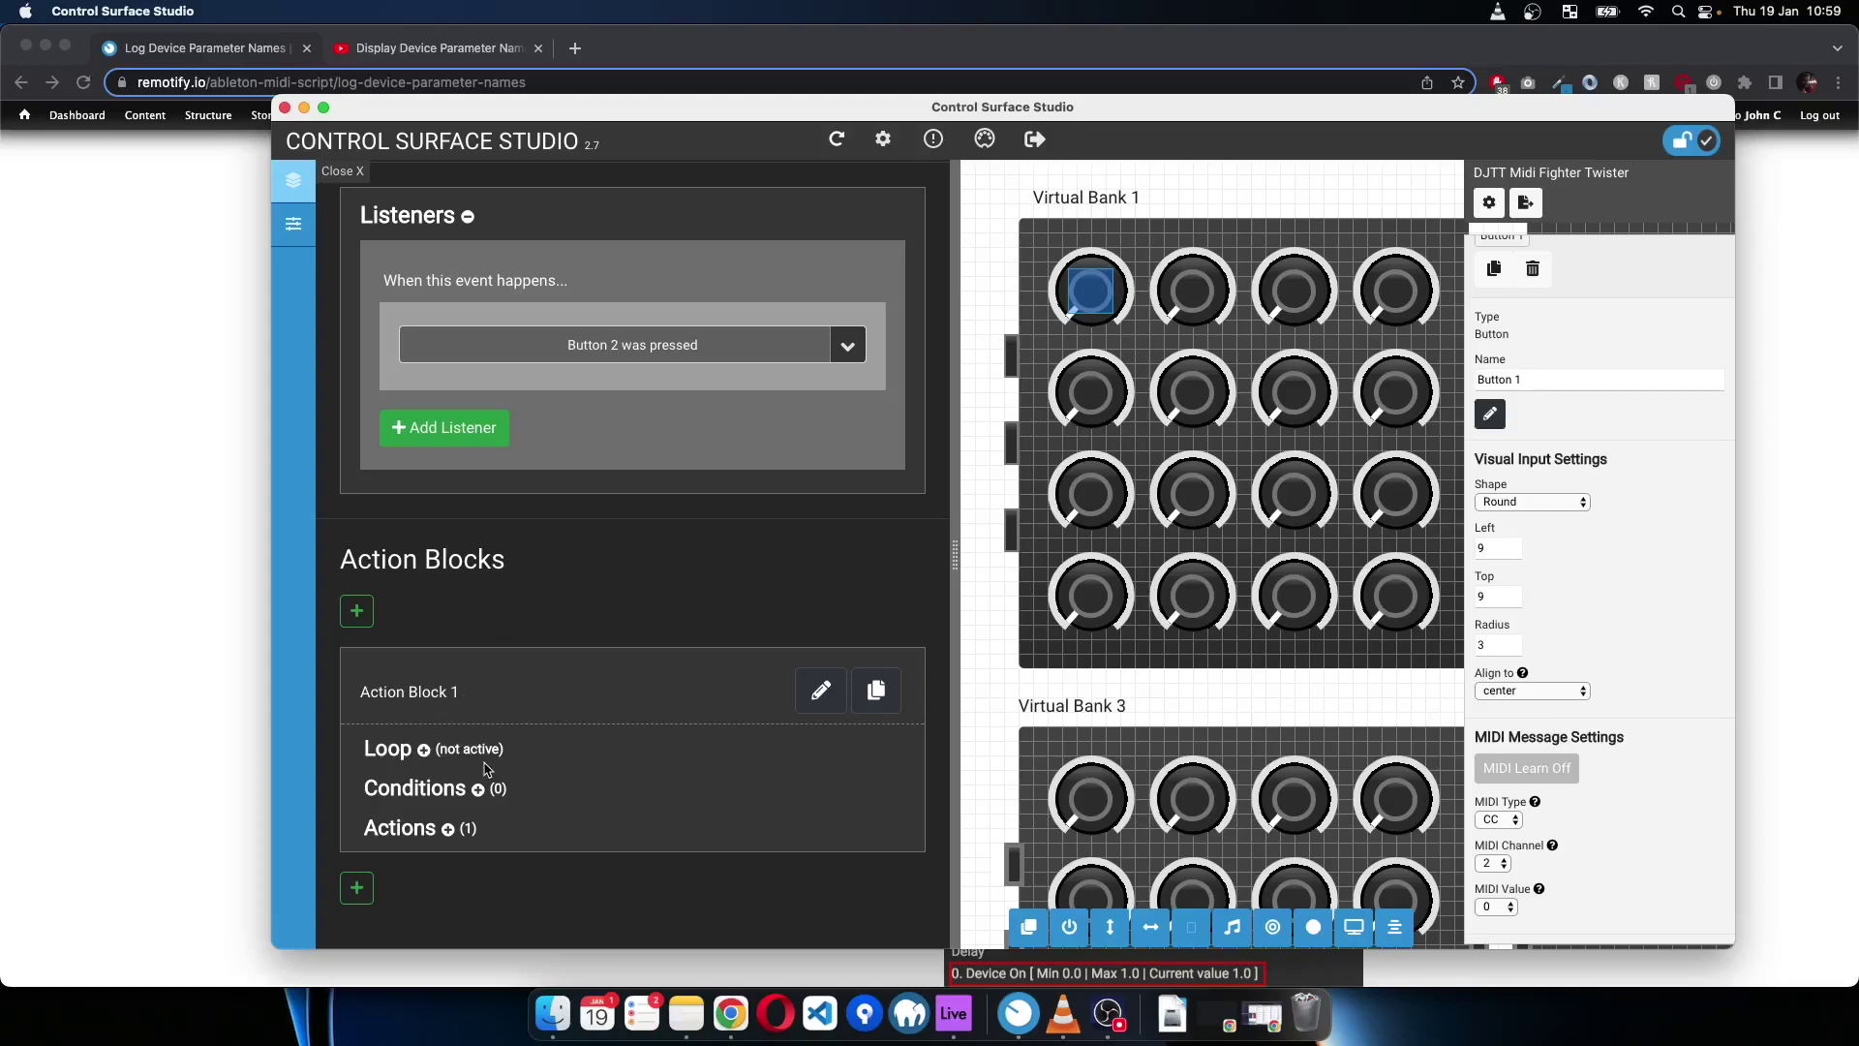
- Give Action Block 1 a Live Object Model Device Parameter 'set value' action, focusing its number field
{"action": "left_click", "coordinate": [448, 829]}
{"action": "scroll", "coordinate": [628, 760], "scroll_direction": "down", "scroll_amount": 5}
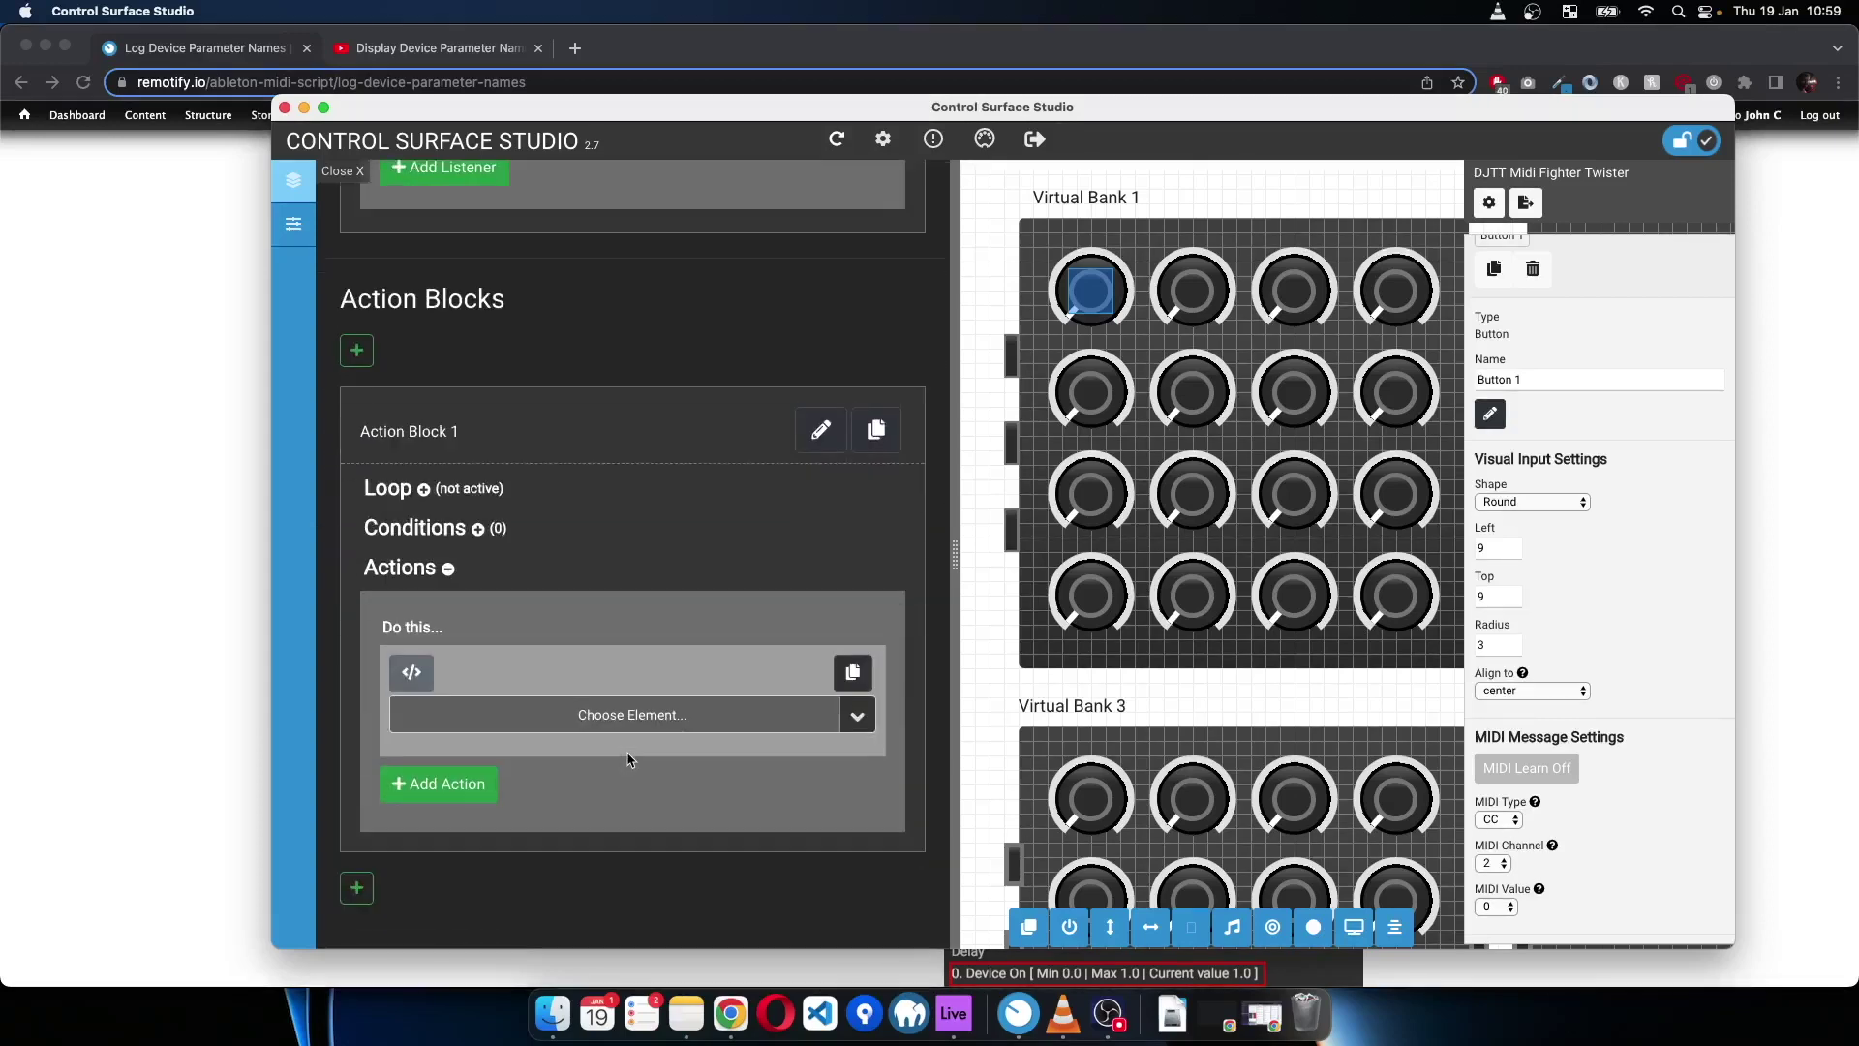
{"action": "left_click", "coordinate": [657, 716]}
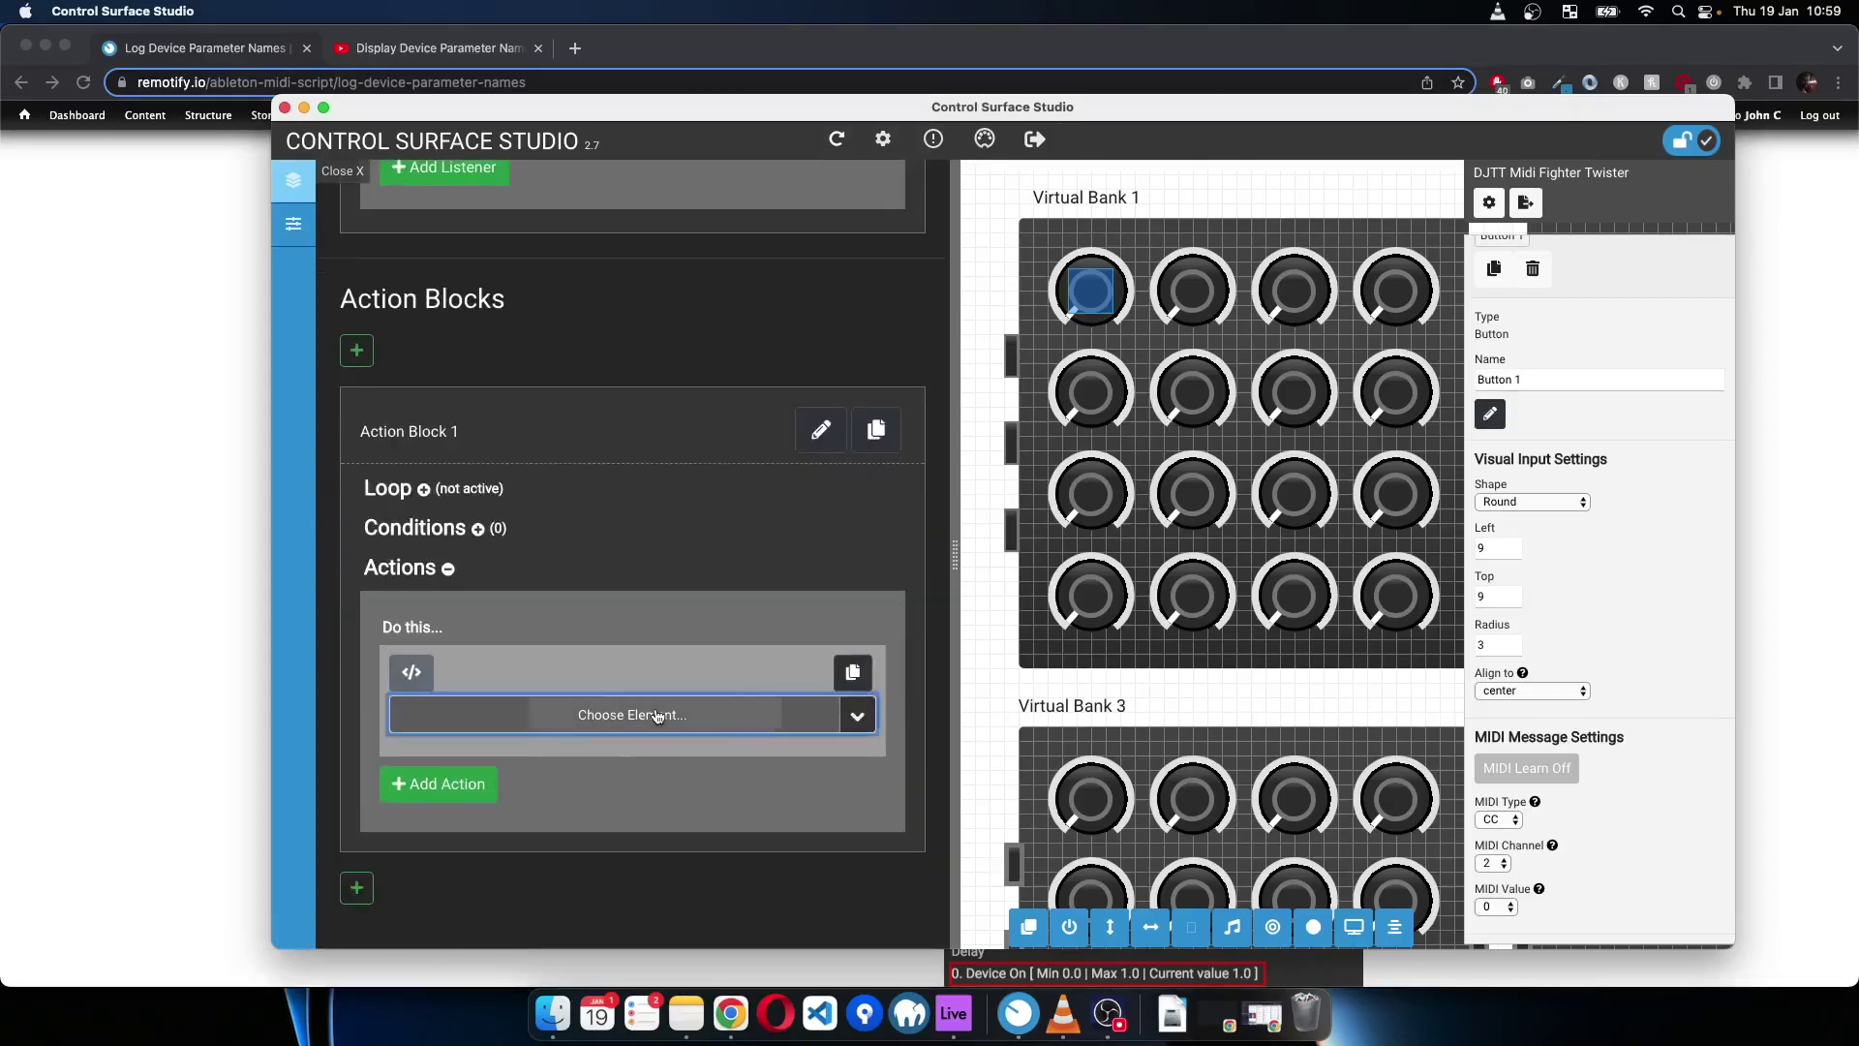
{"action": "mouse_move", "coordinate": [487, 861]}
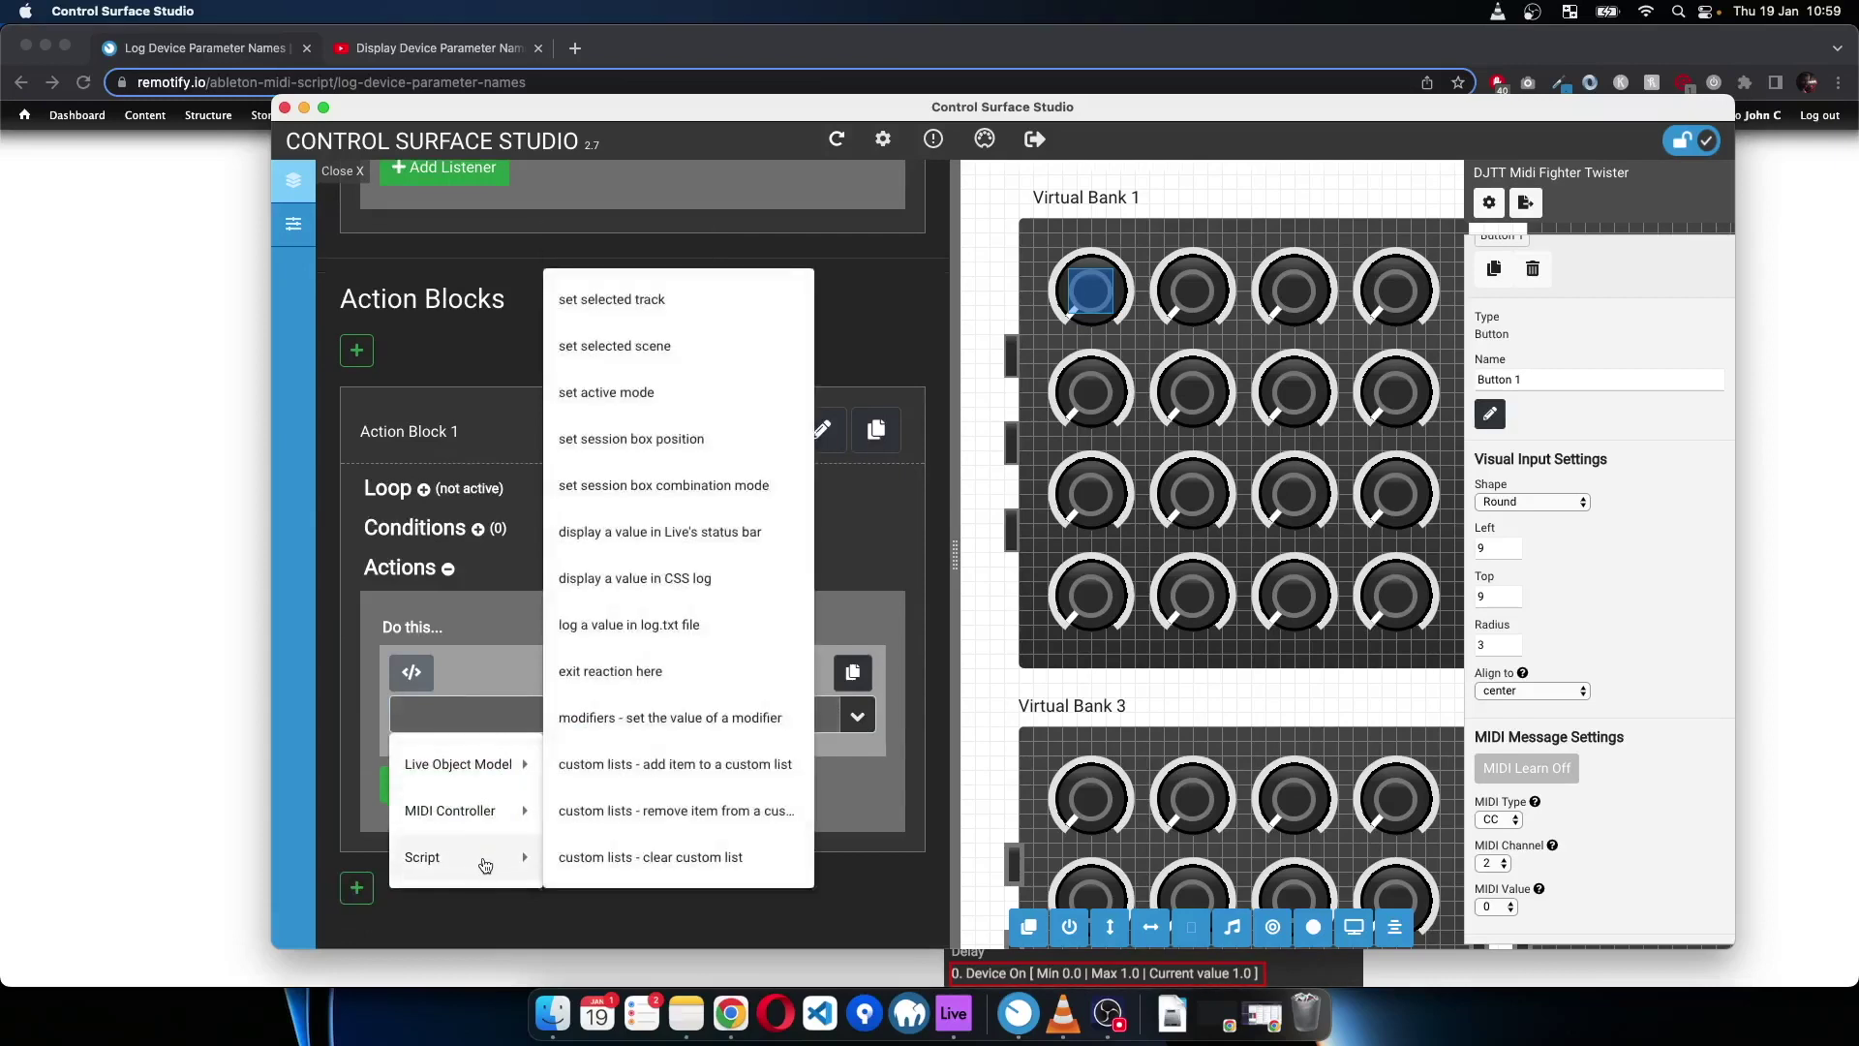
{"action": "mouse_move", "coordinate": [486, 825]}
{"action": "mouse_move", "coordinate": [489, 767]}
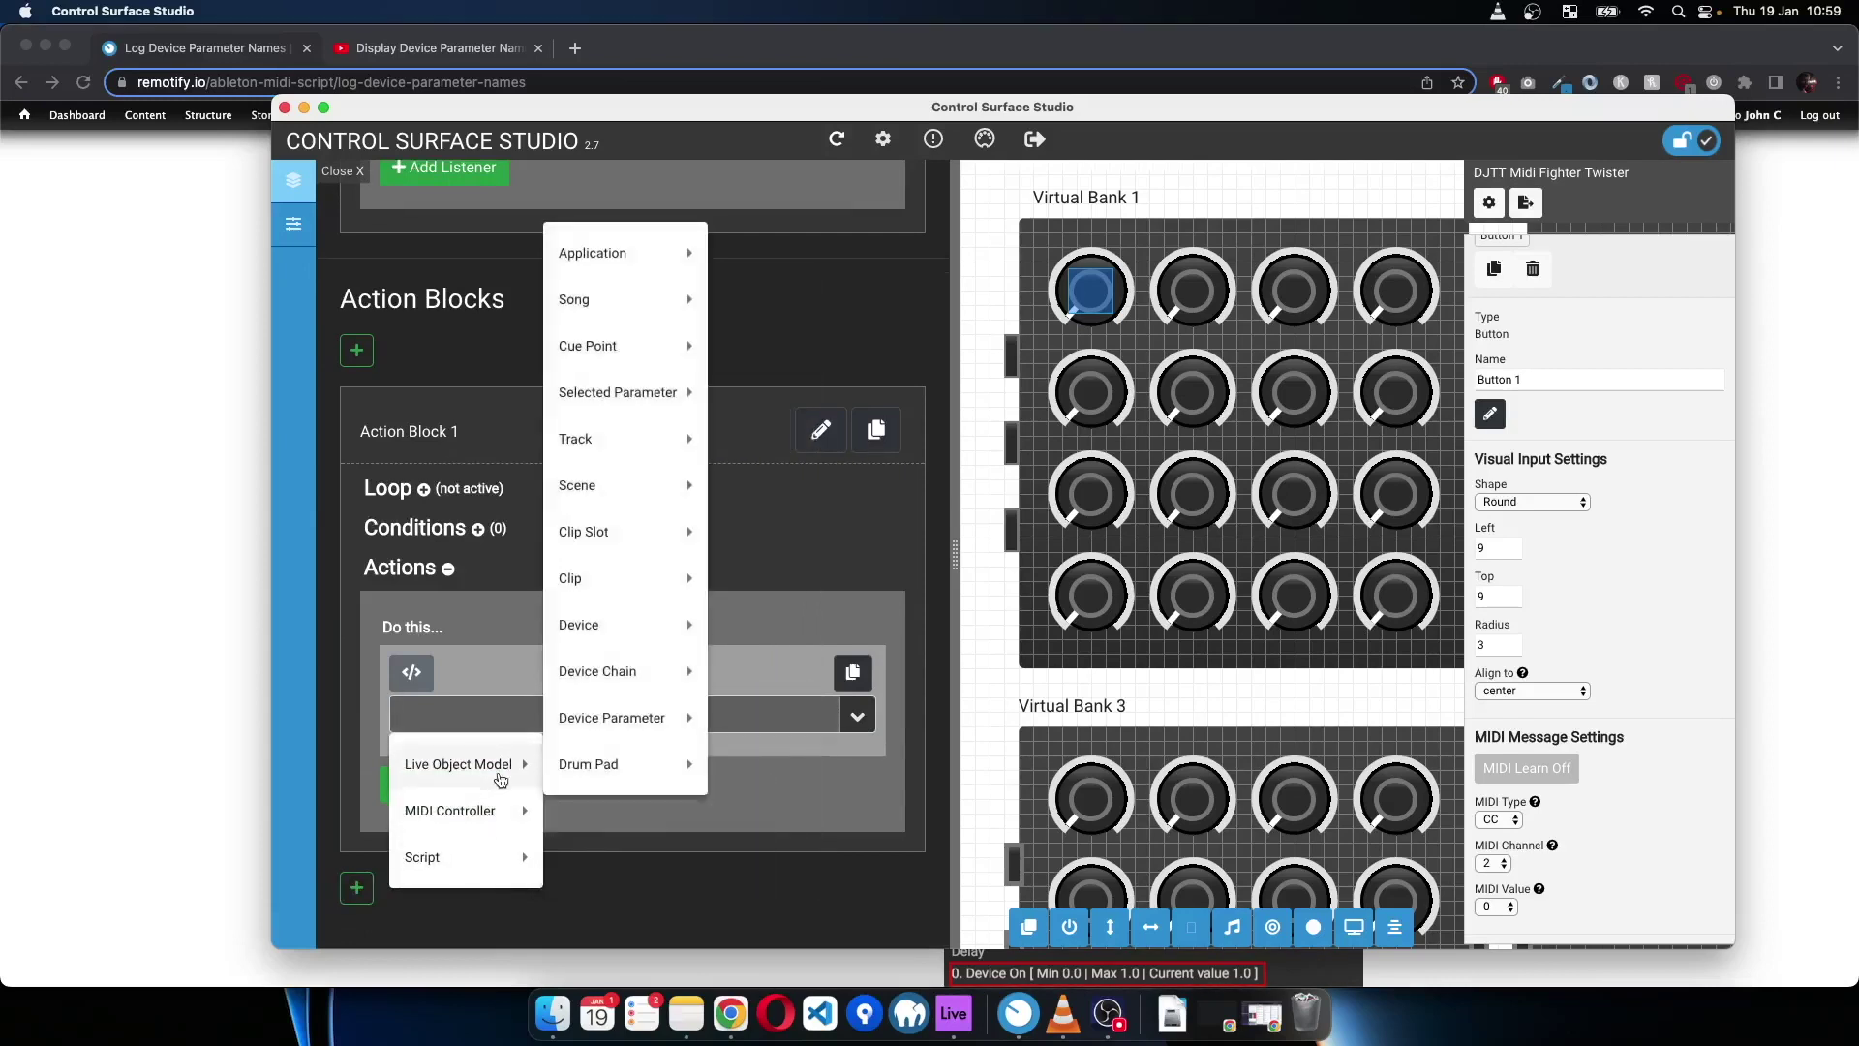
{"action": "mouse_move", "coordinate": [636, 733]}
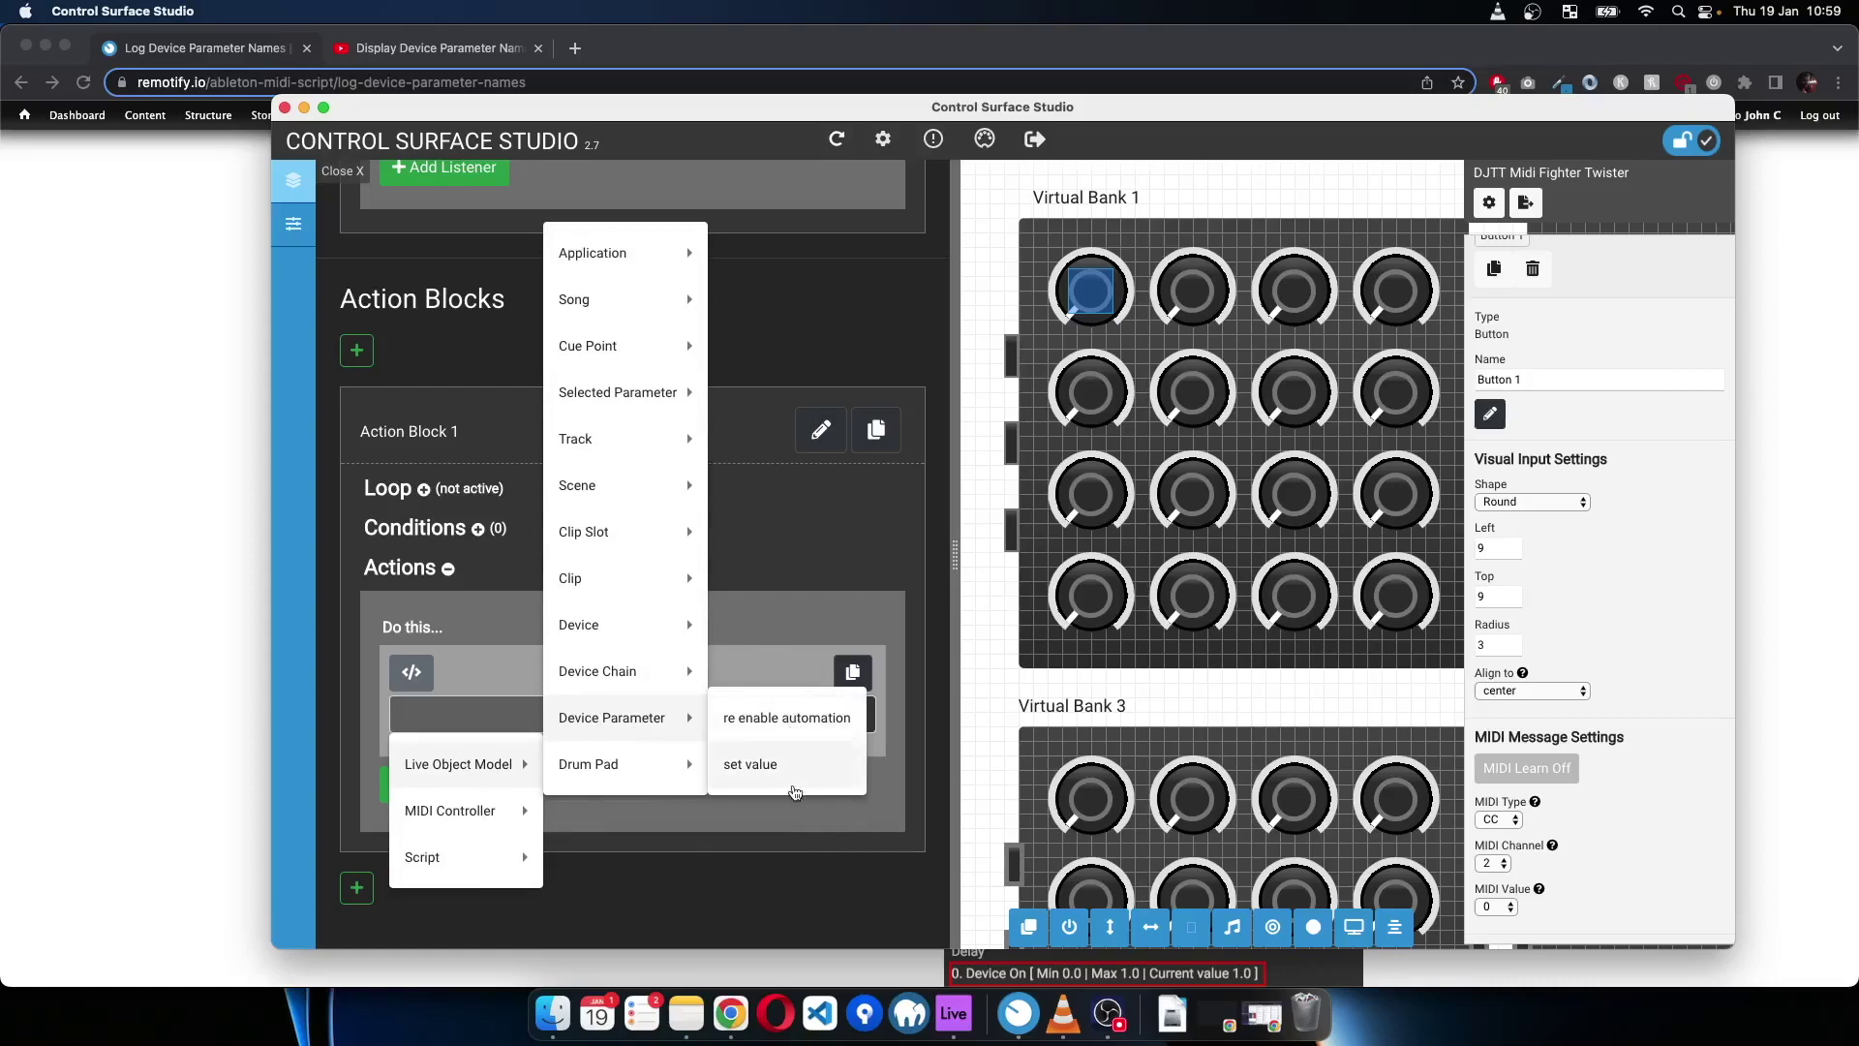
{"action": "left_click", "coordinate": [794, 790]}
{"action": "scroll", "coordinate": [672, 796], "scroll_direction": "down", "scroll_amount": 2}
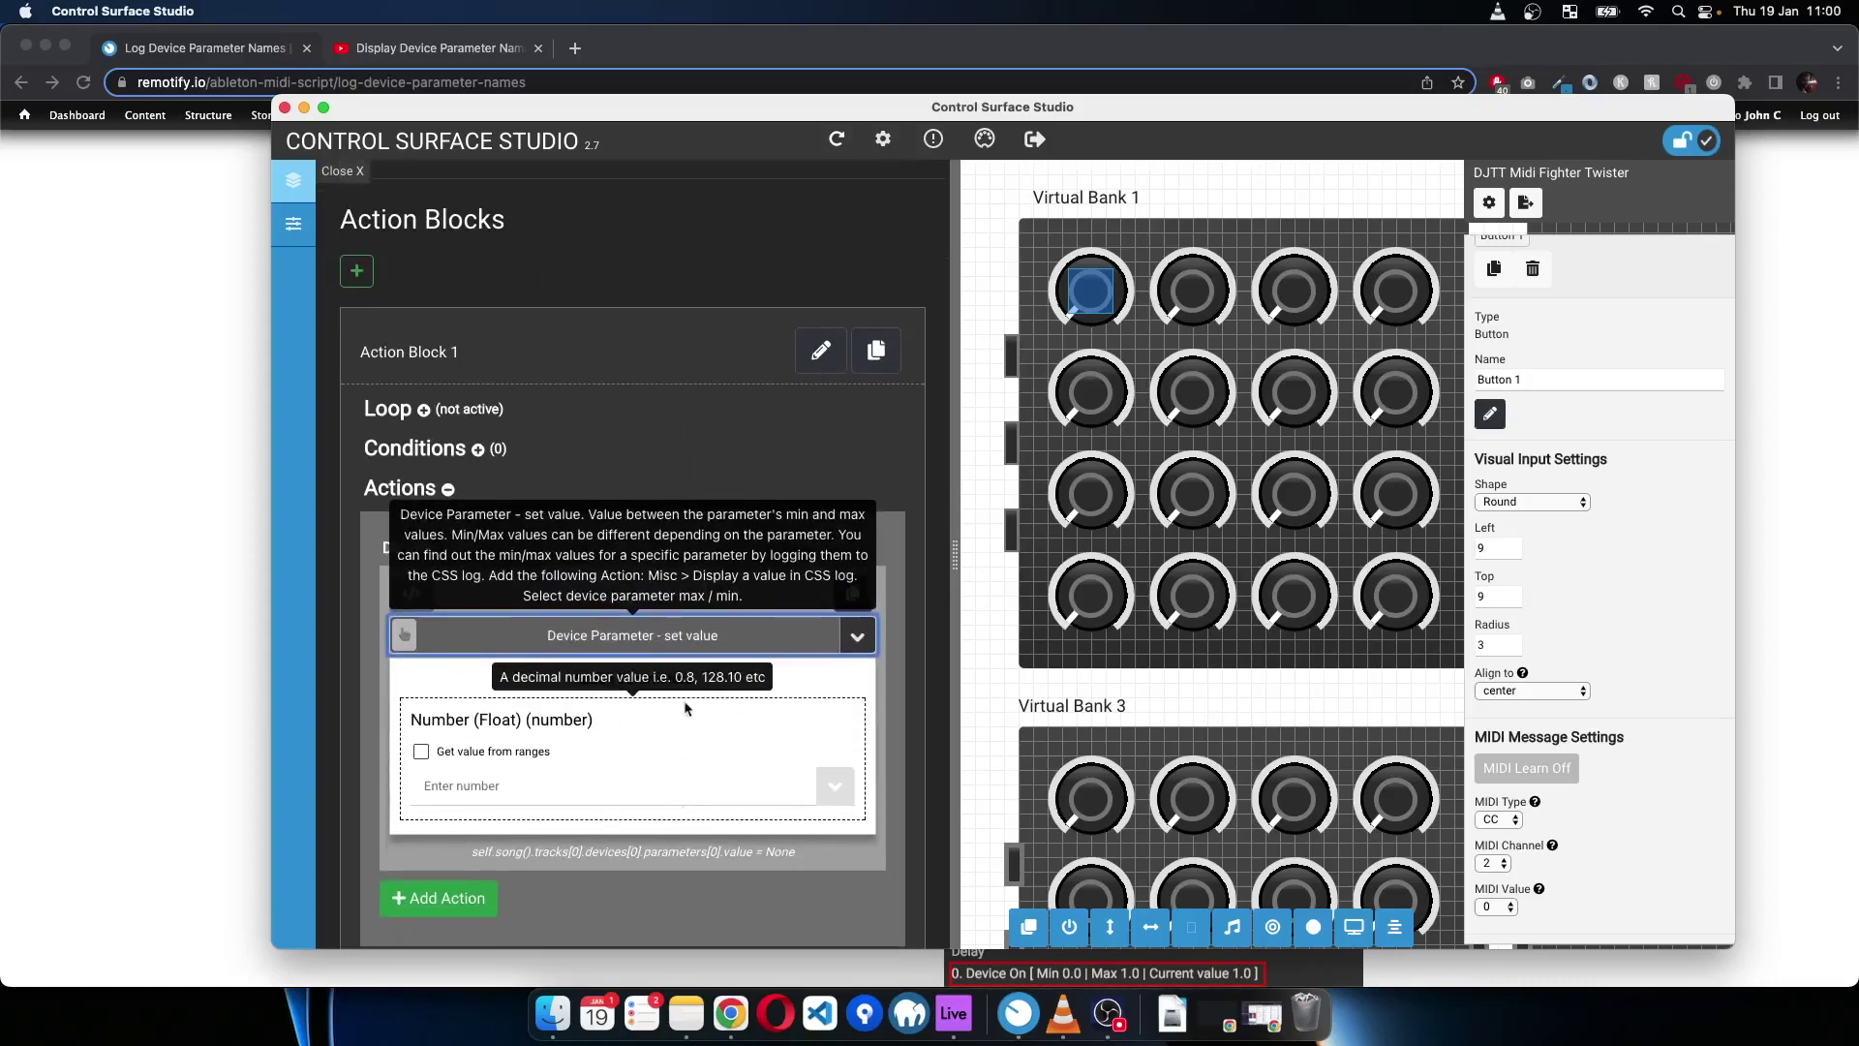
{"action": "left_click", "coordinate": [549, 785]}
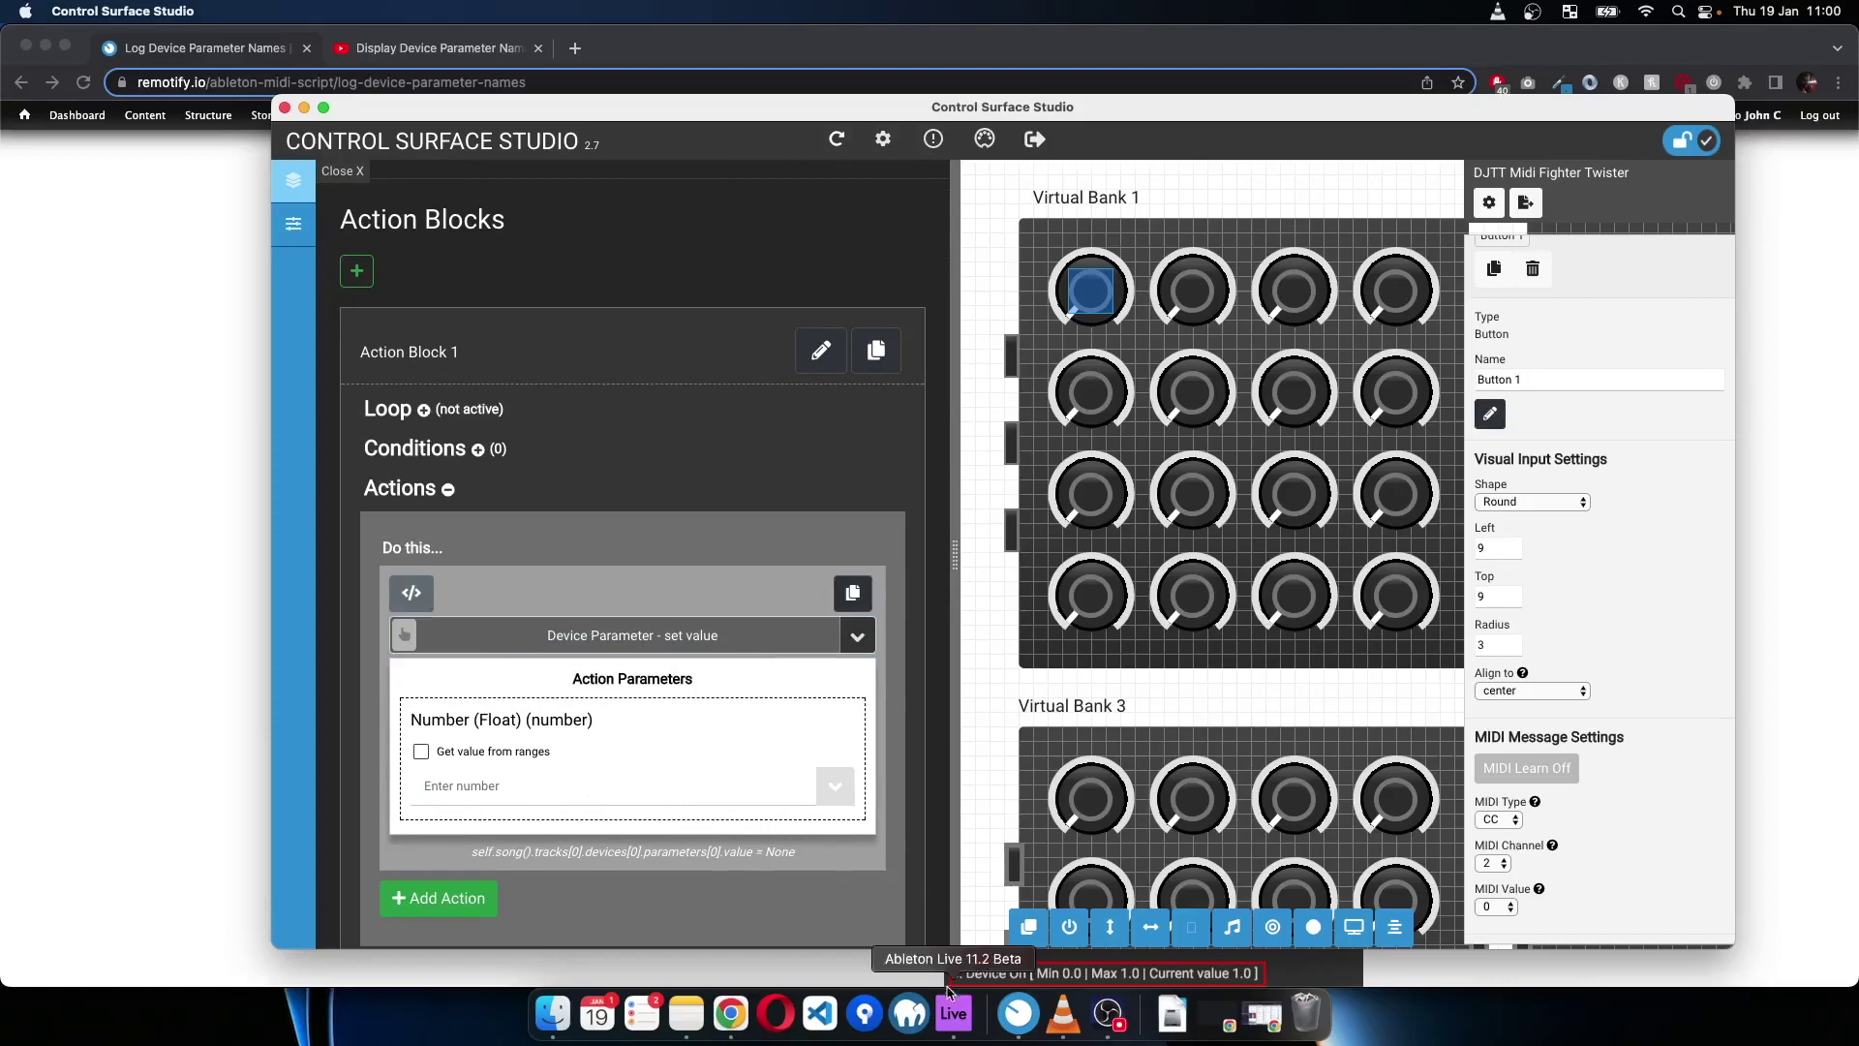
{"action": "left_click", "coordinate": [954, 1013]}
- Ungroup Live's Audio Effect Rack into separate devices with EQ Three first
{"action": "left_click", "coordinate": [411, 773]}
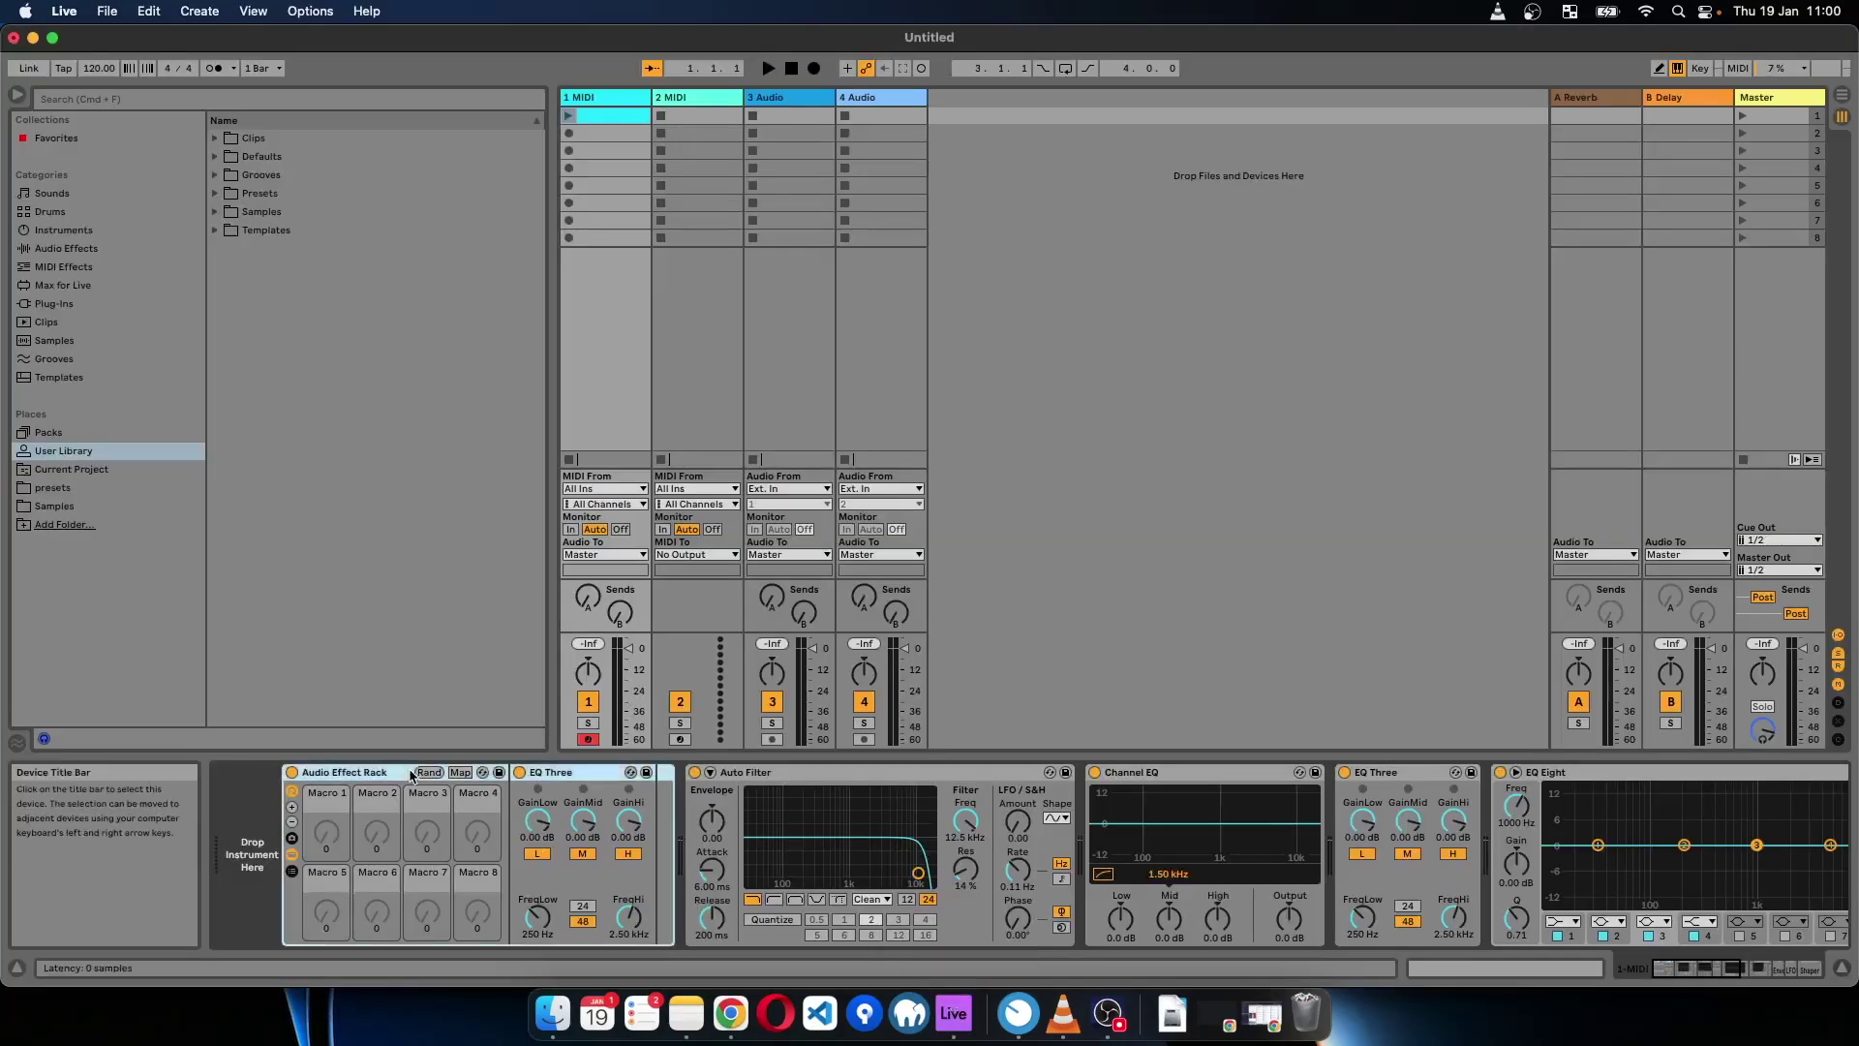
{"action": "right_click", "coordinate": [380, 775]}
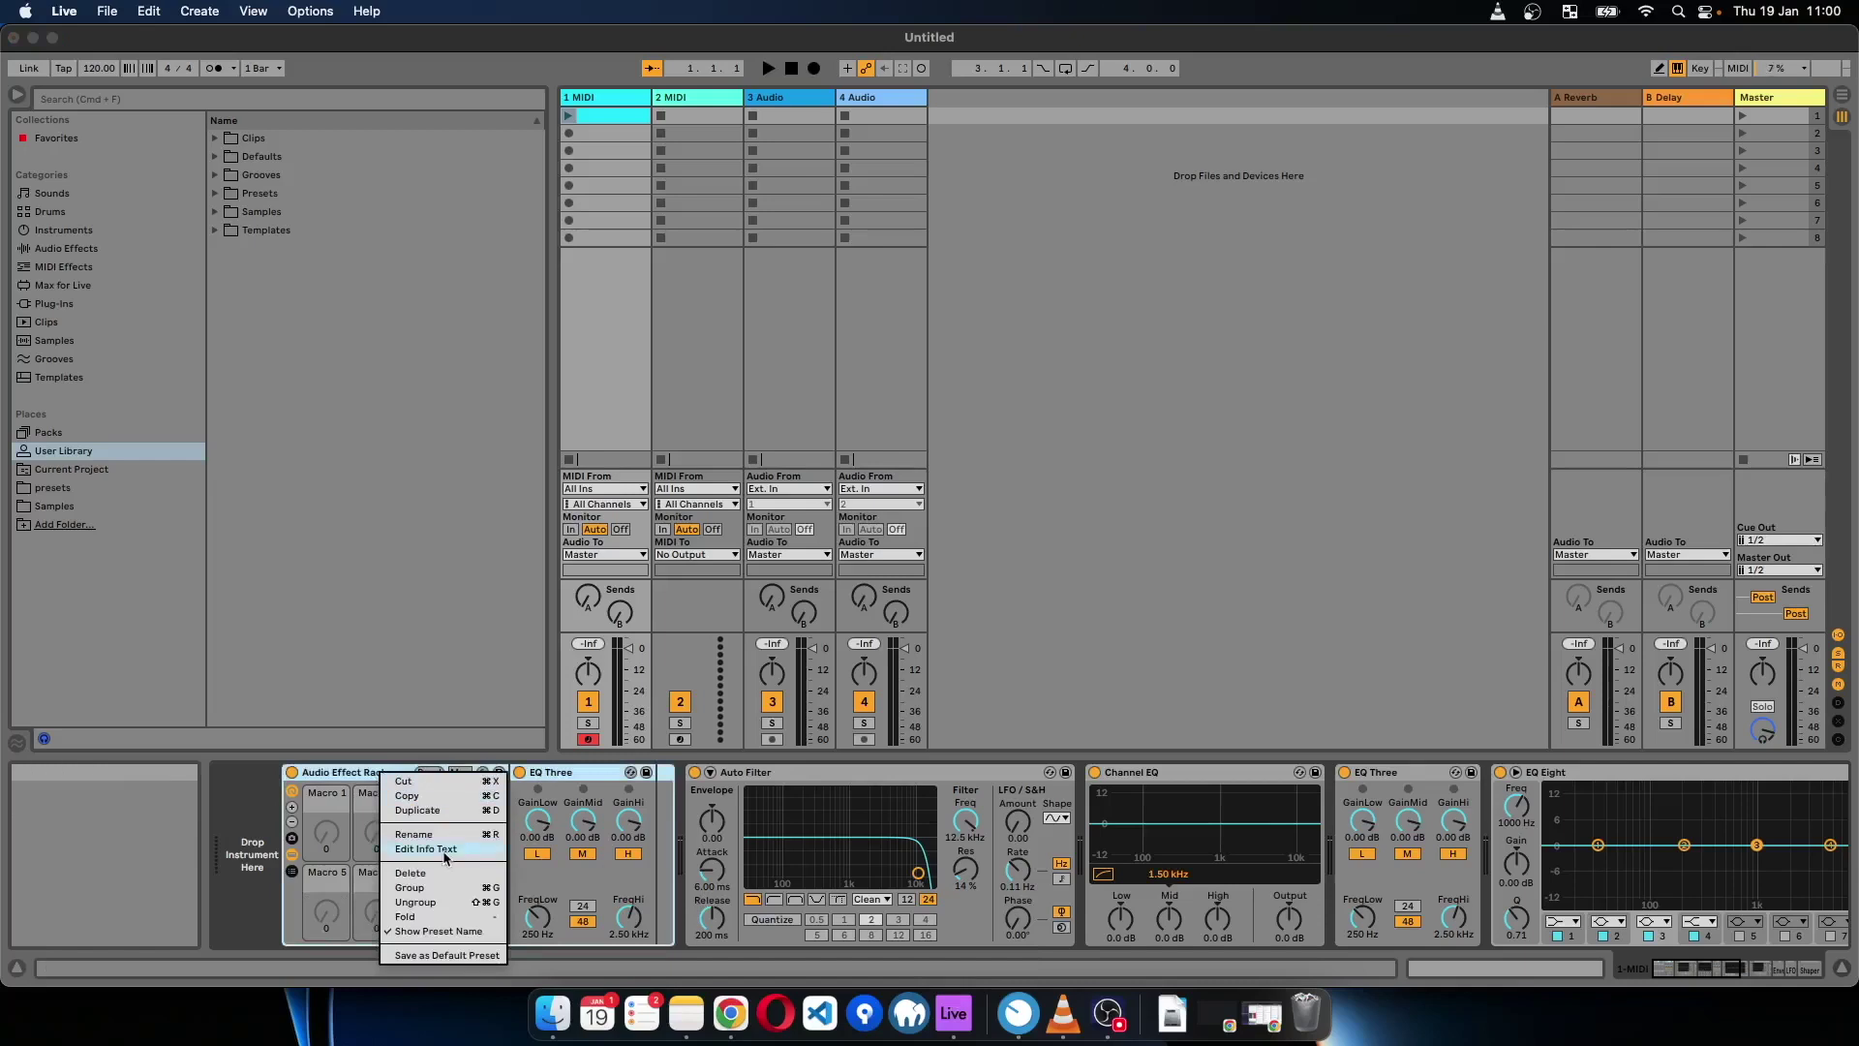
{"action": "left_click", "coordinate": [443, 902]}
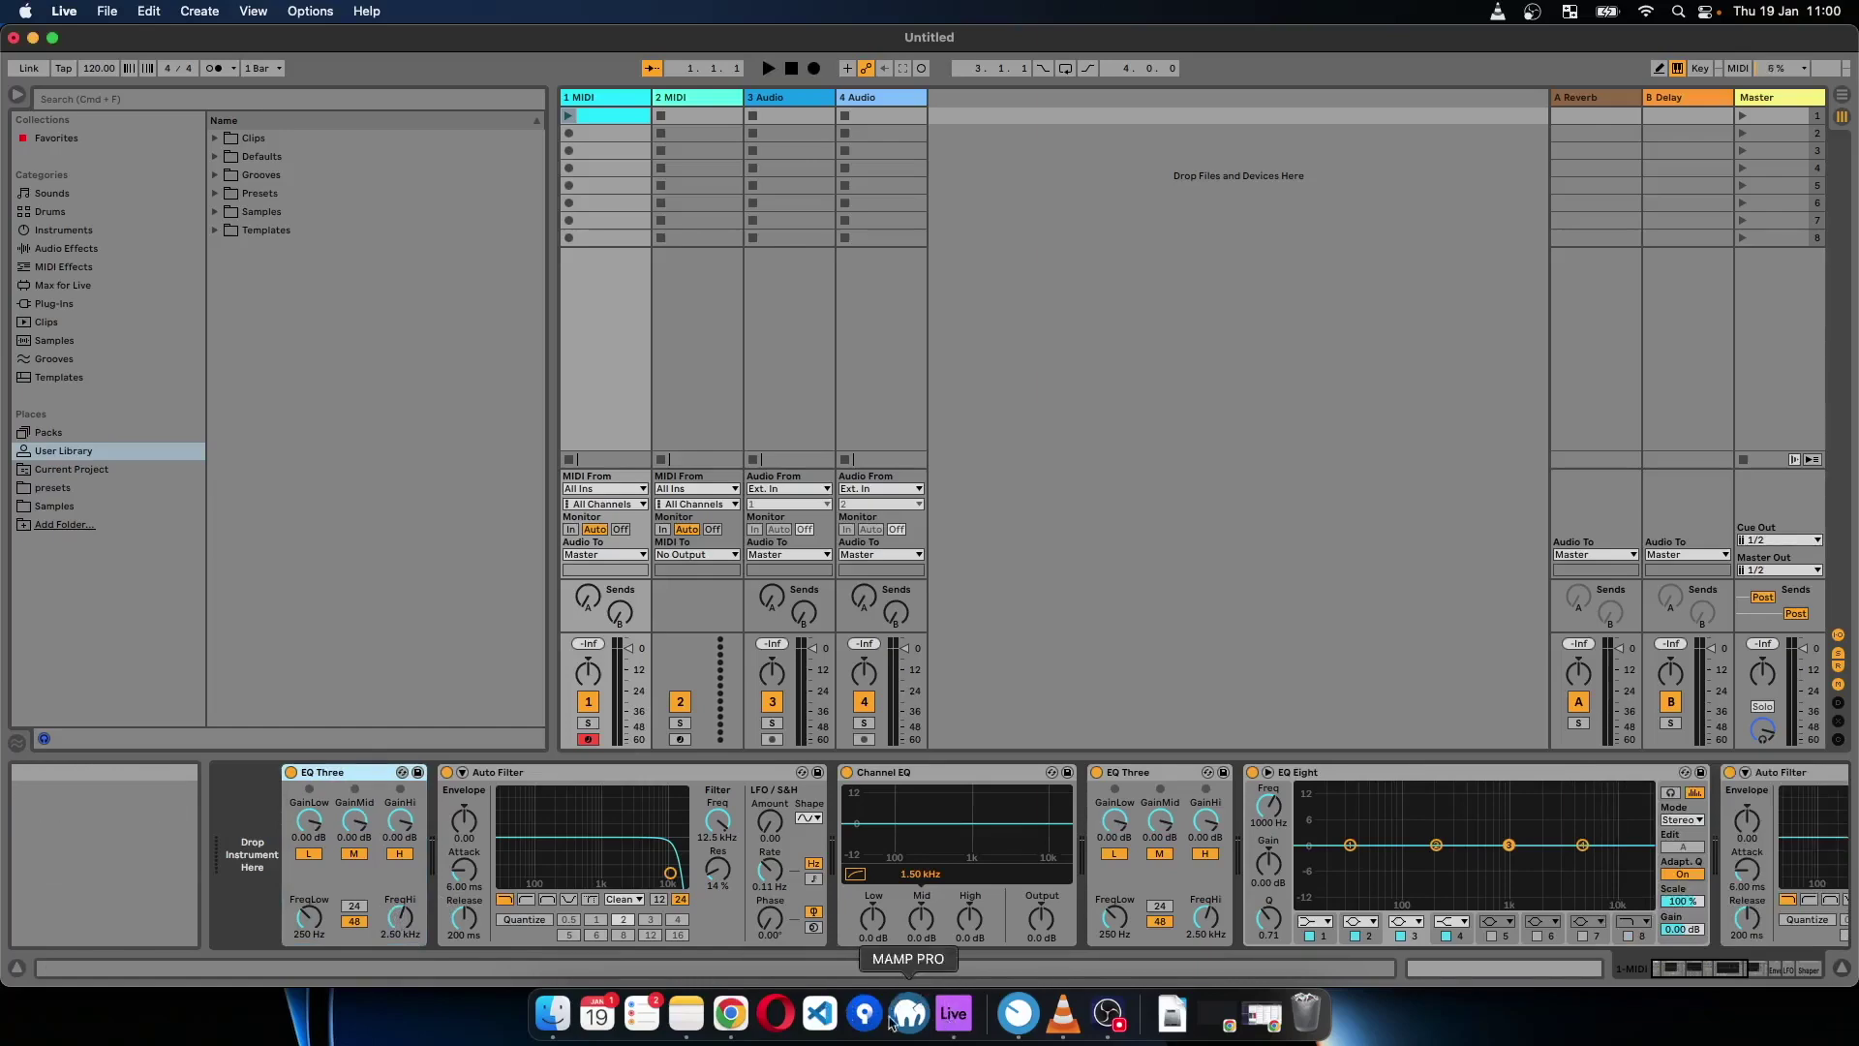
{"action": "left_click", "coordinate": [1018, 1013]}
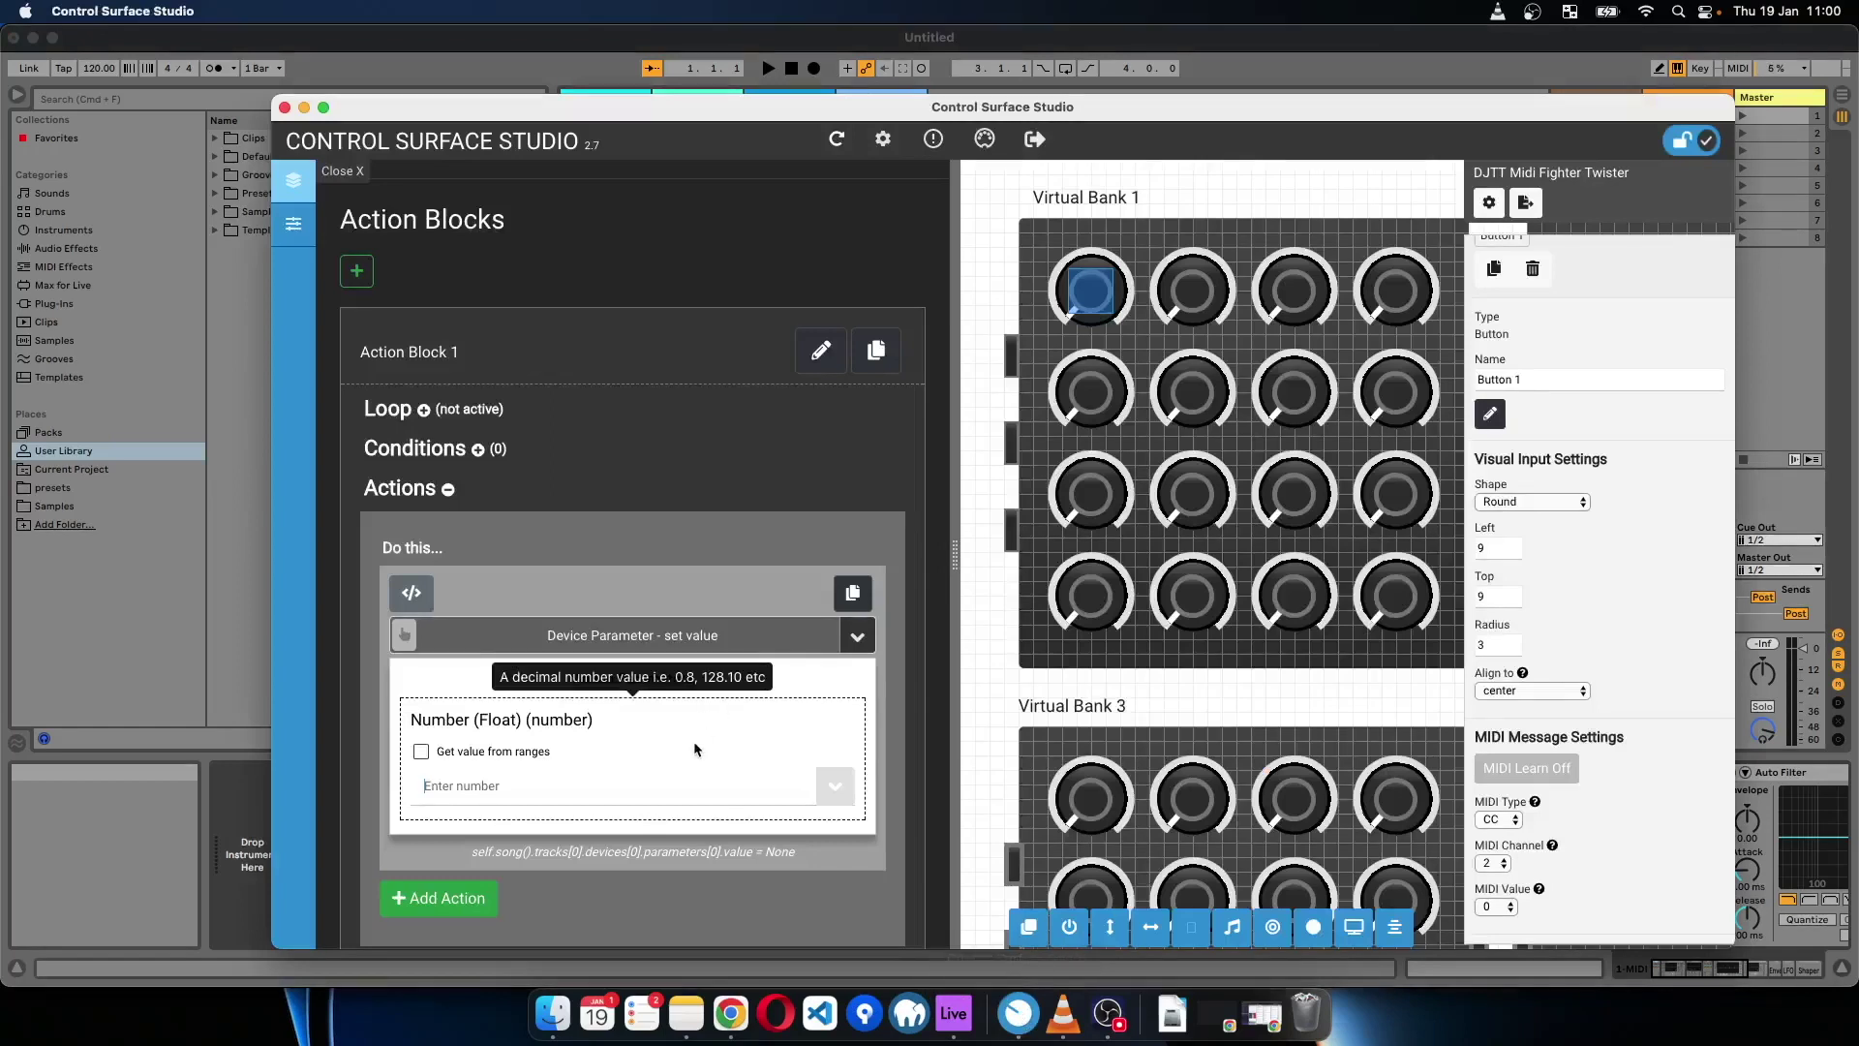
- Enter 0.75 as the set value and turn EQ Three's FreqHi up to about 2.81 kHz
{"action": "type", "text": "0"}
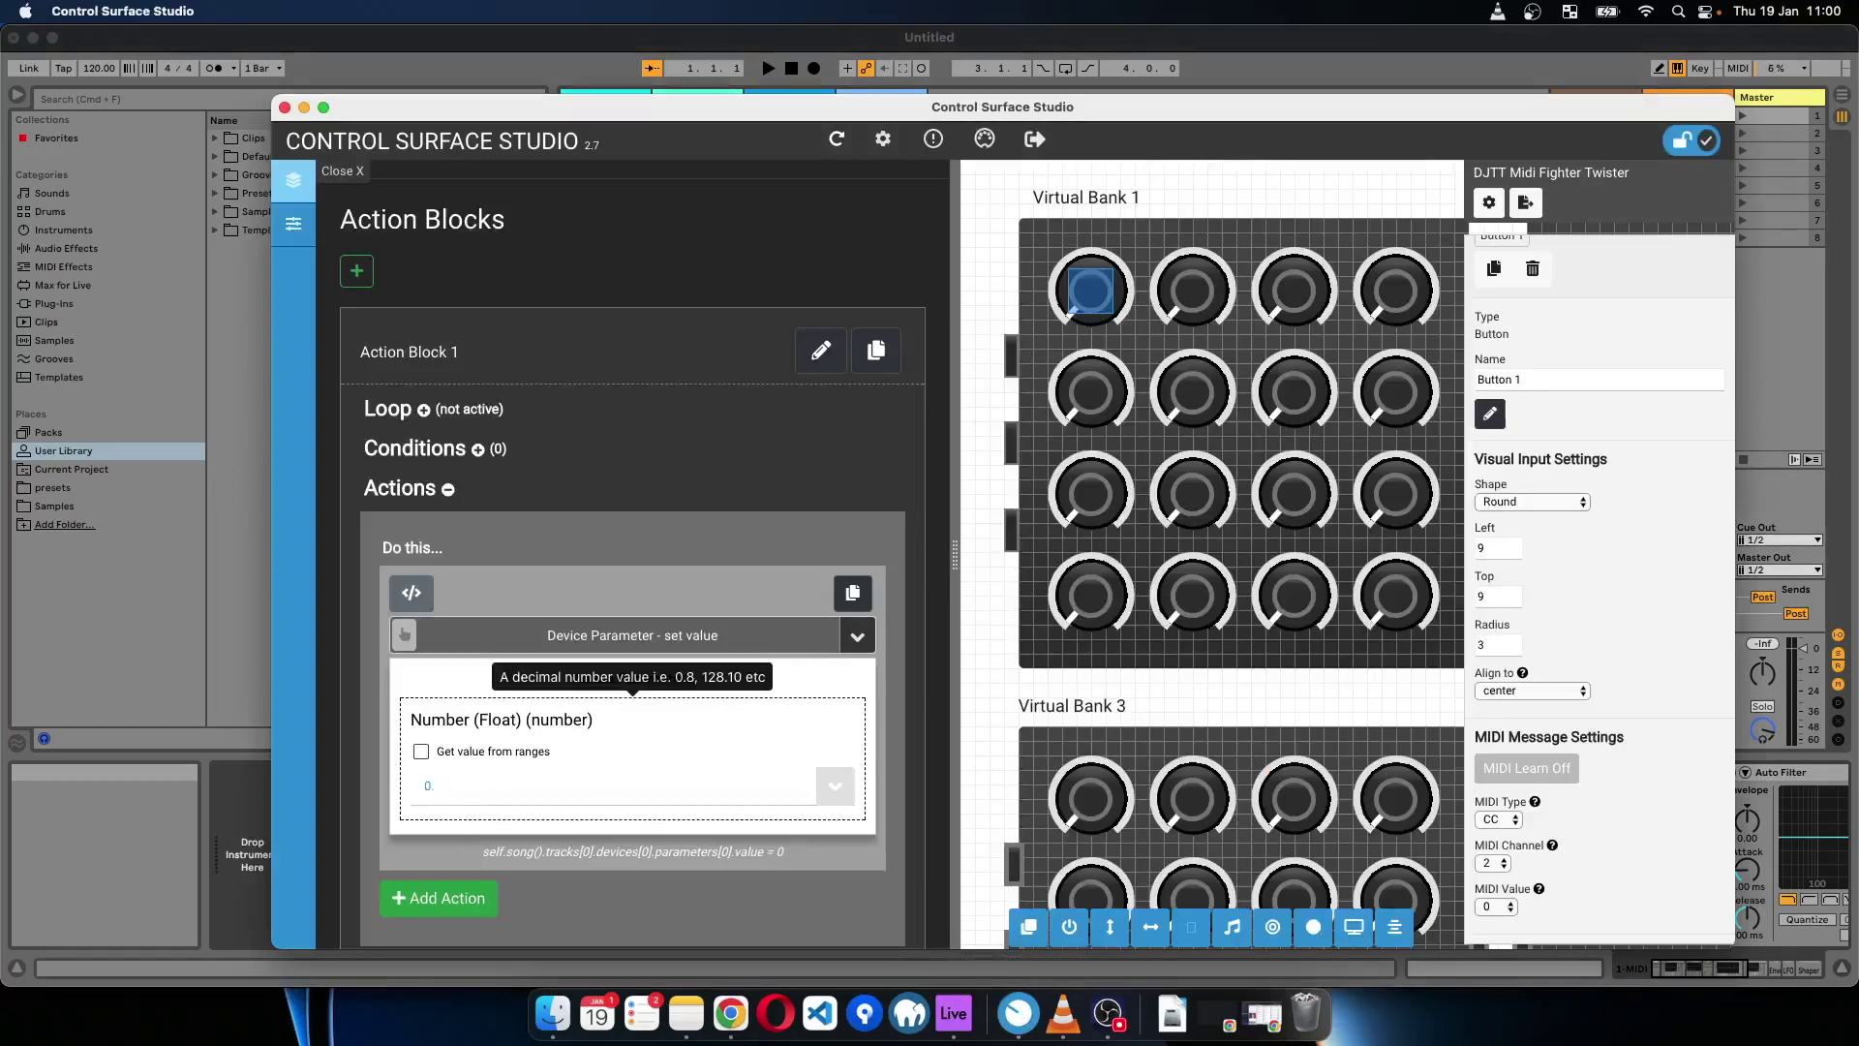
{"action": "type", "text": ".75"}
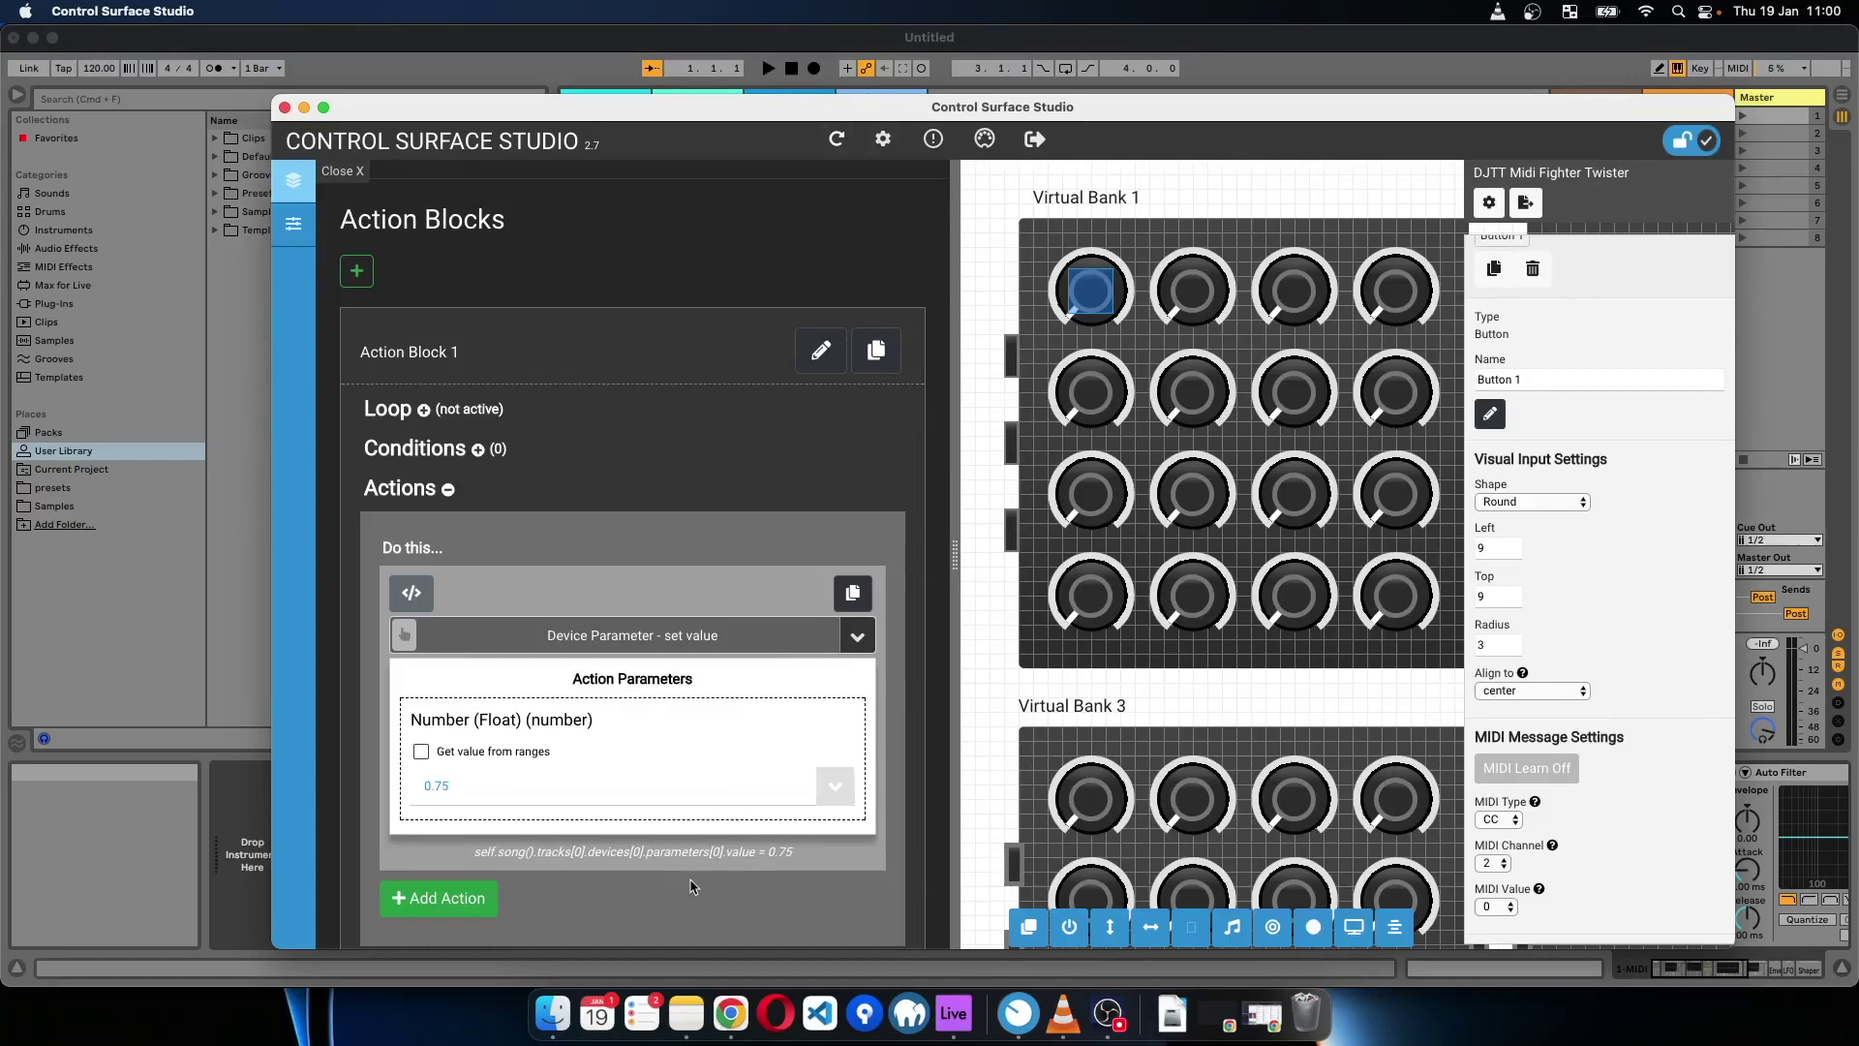
{"action": "left_click", "coordinate": [953, 1013]}
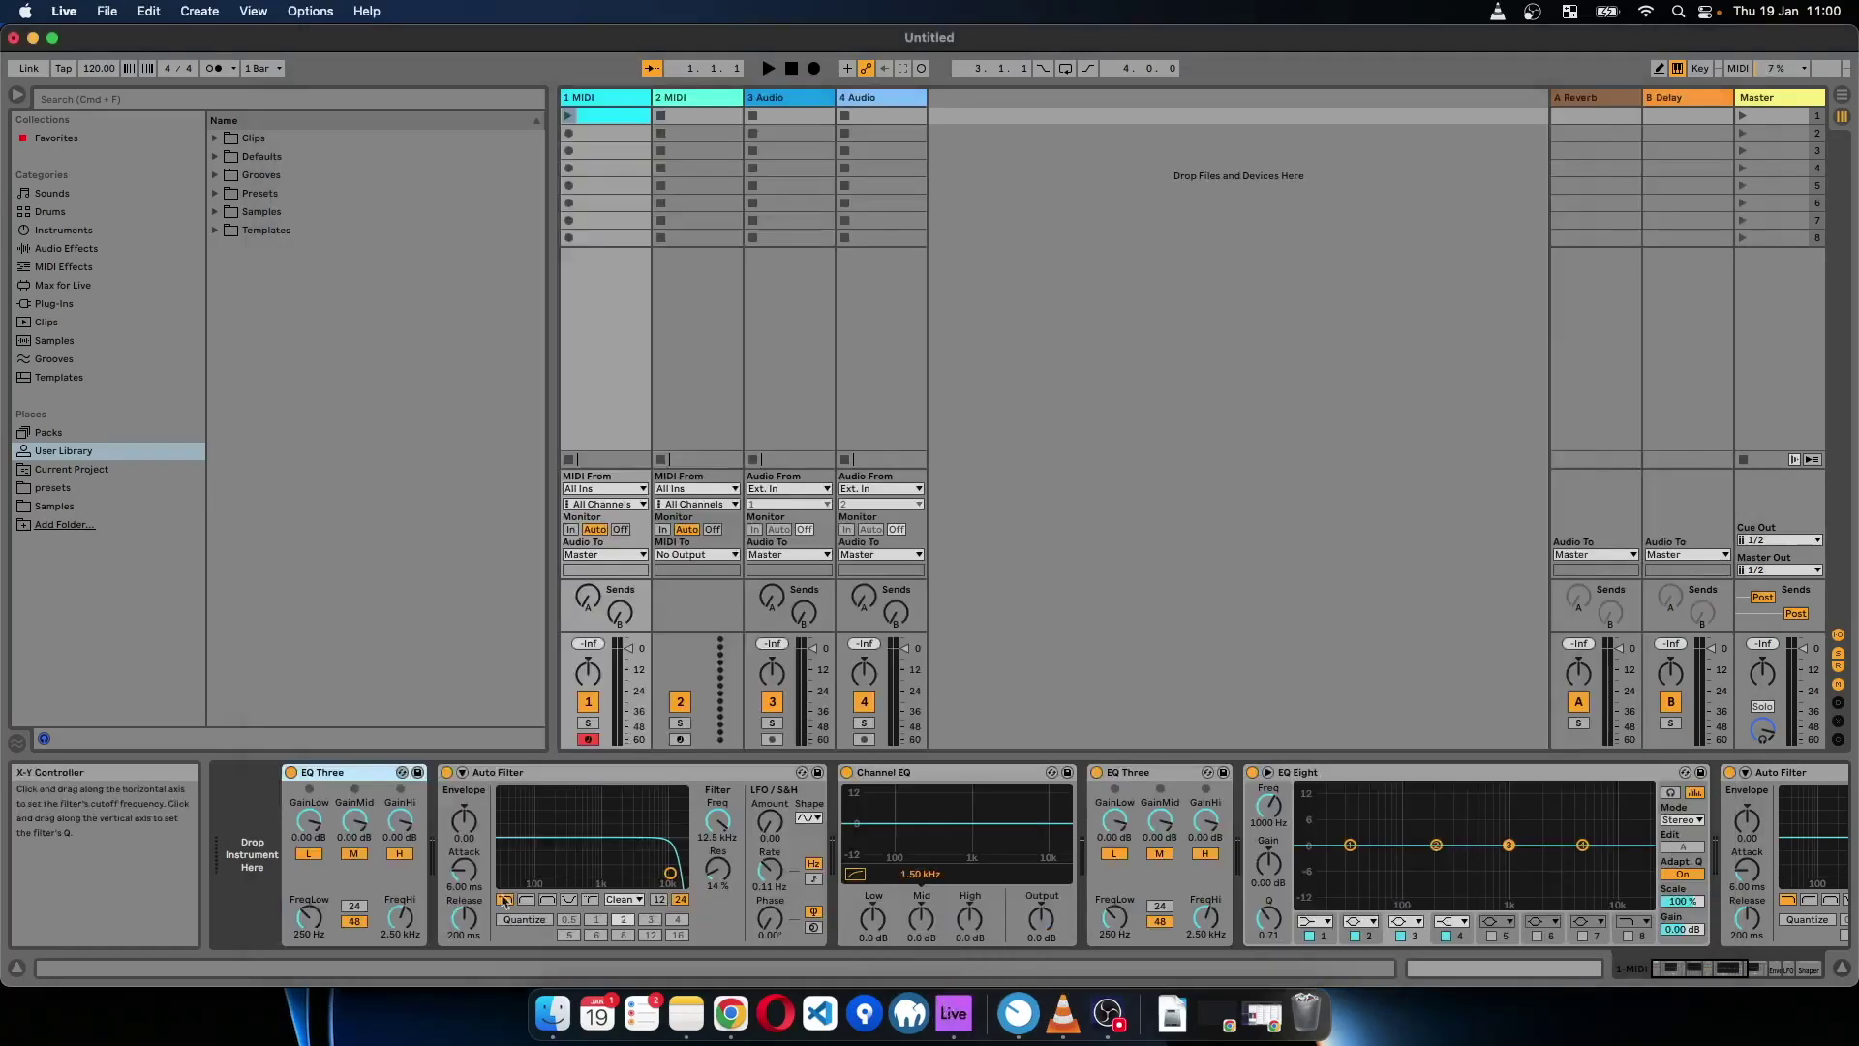
{"action": "left_click_drag", "start_coordinate": [400, 917], "coordinate": [400, 908]}
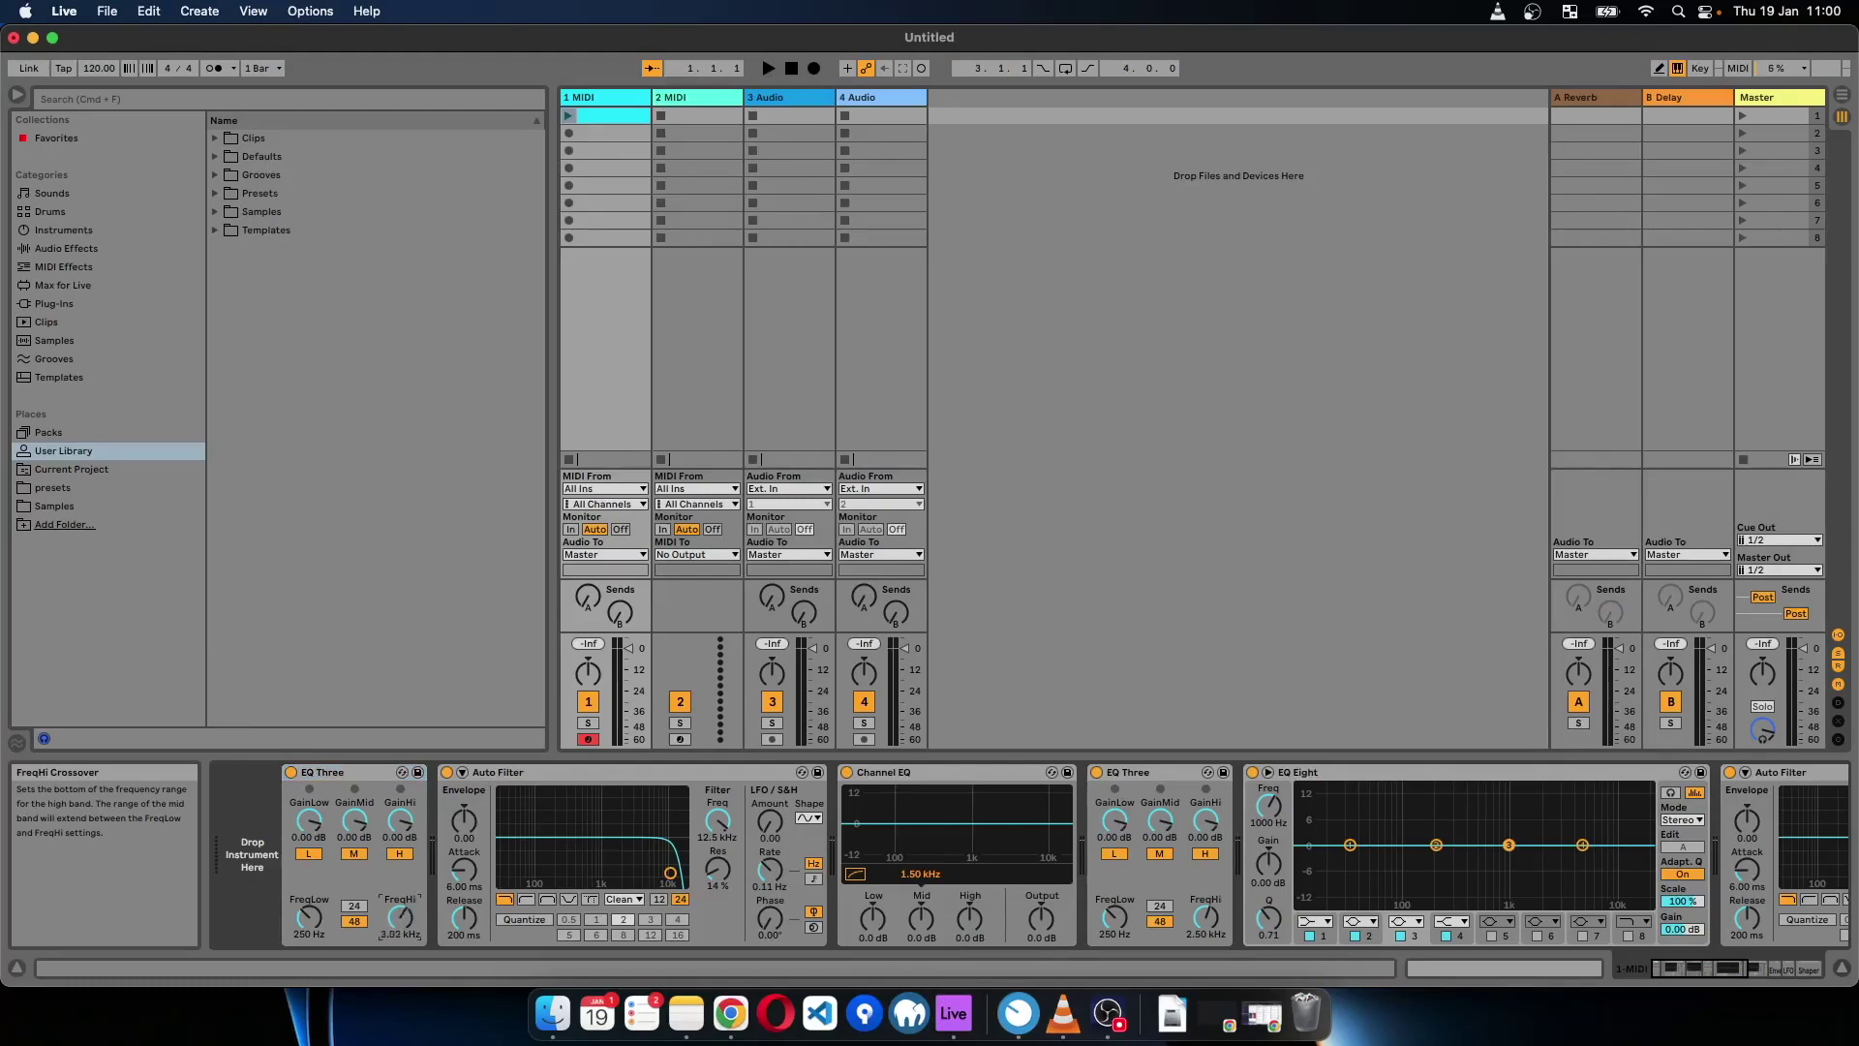
{"action": "key", "text": "super+Tab"}
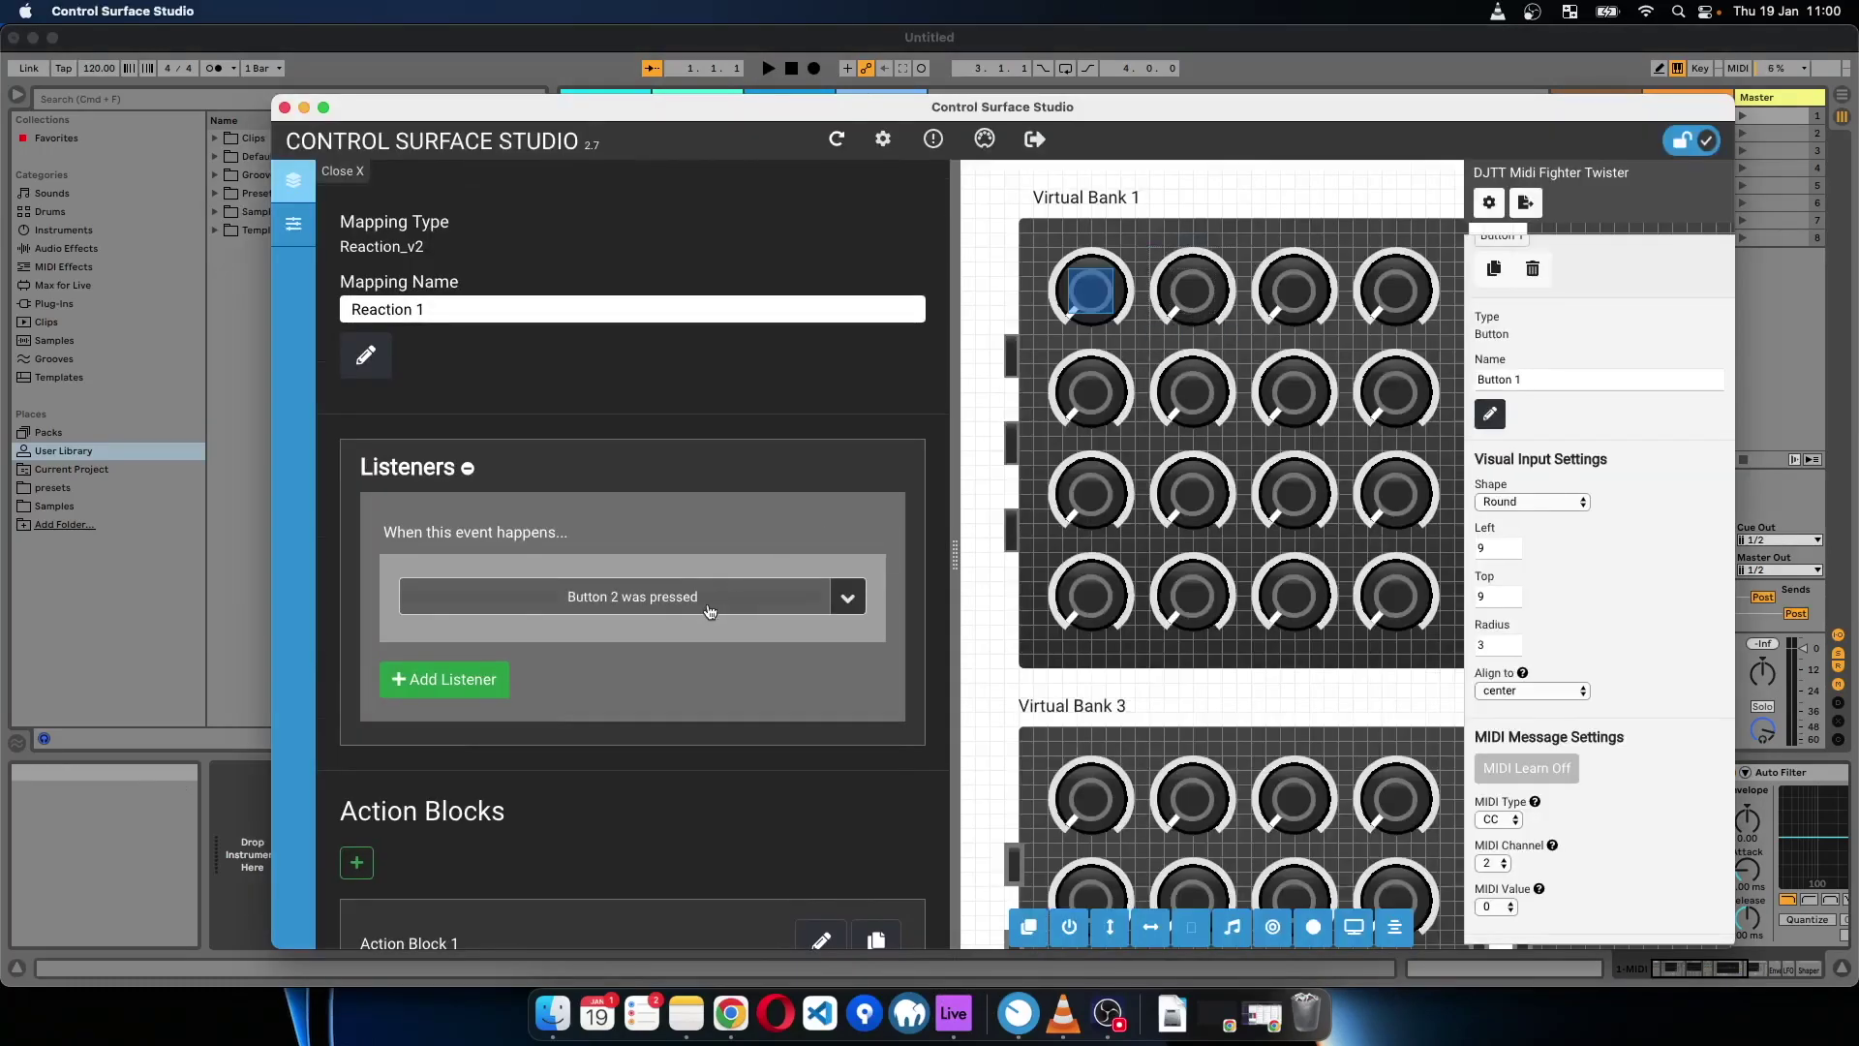
- Close the Reaction 1 mapping editor back to the Scripts list
{"action": "scroll", "coordinate": [710, 611], "scroll_direction": "down", "scroll_amount": 10}
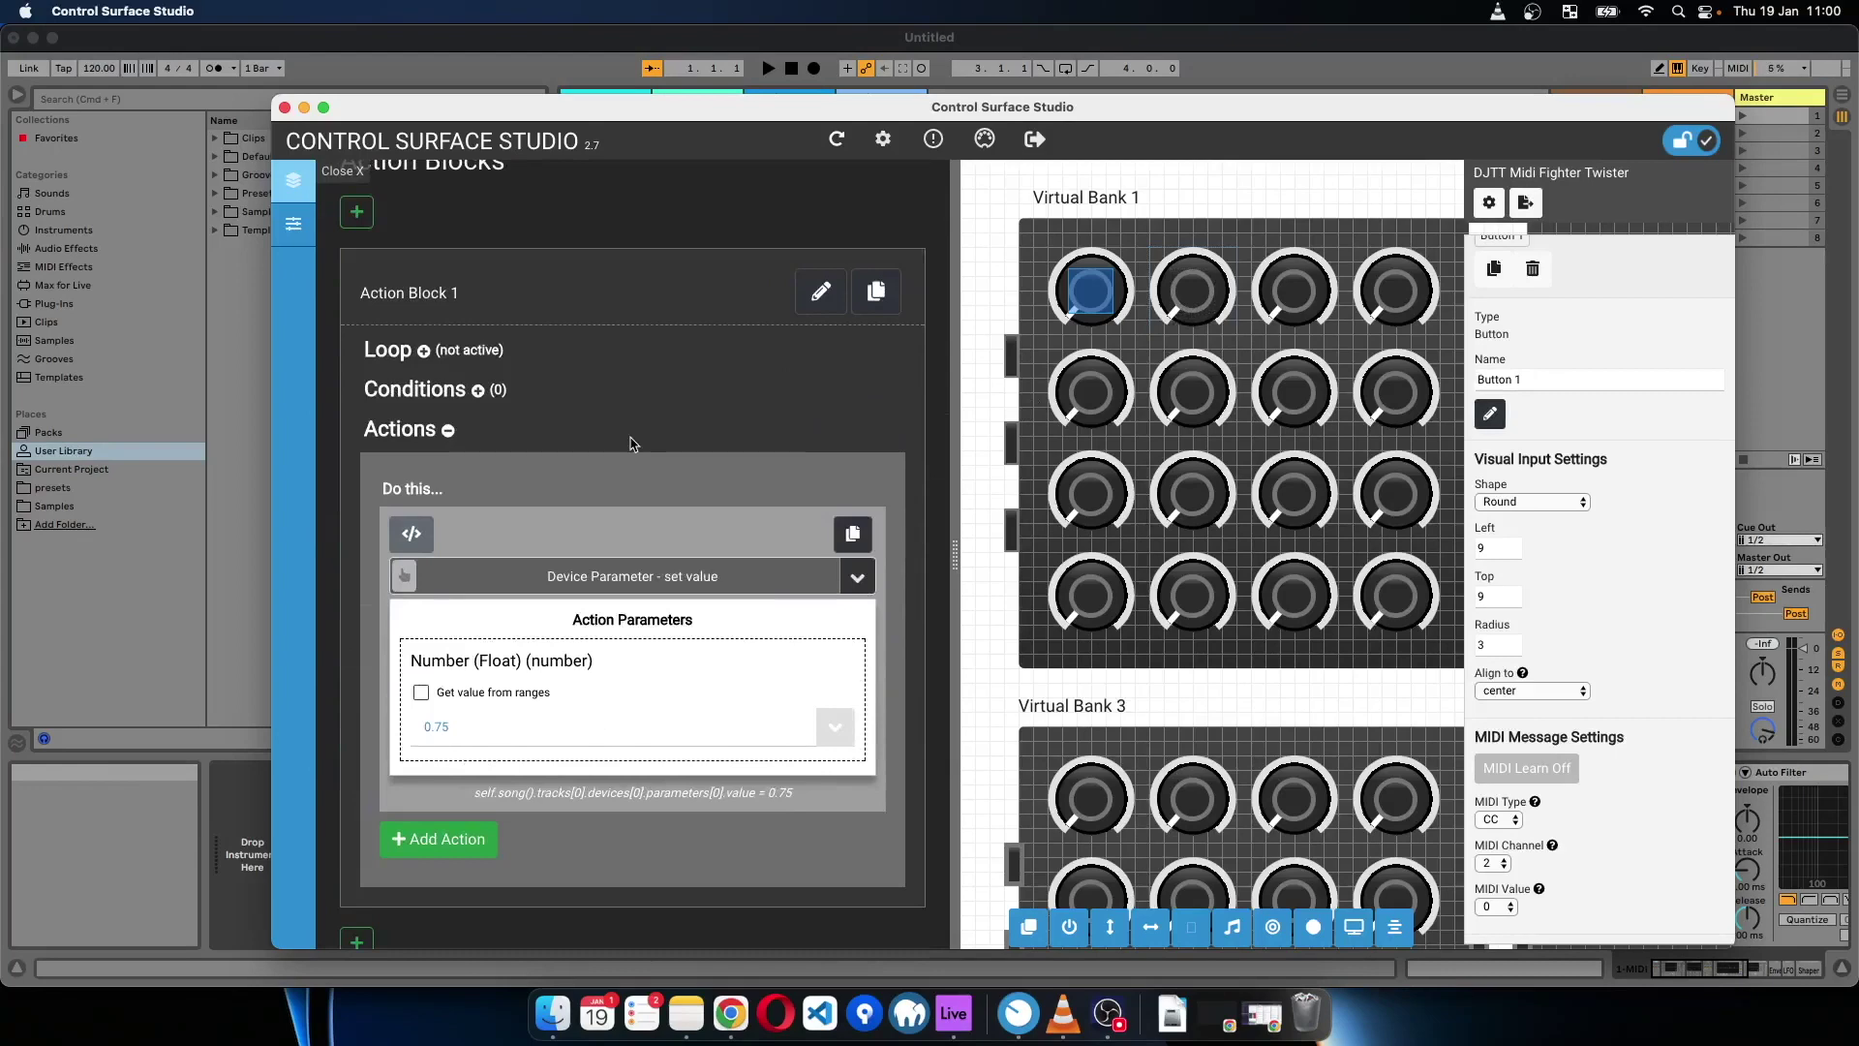
{"action": "scroll", "coordinate": [631, 444], "scroll_direction": "up", "scroll_amount": 10}
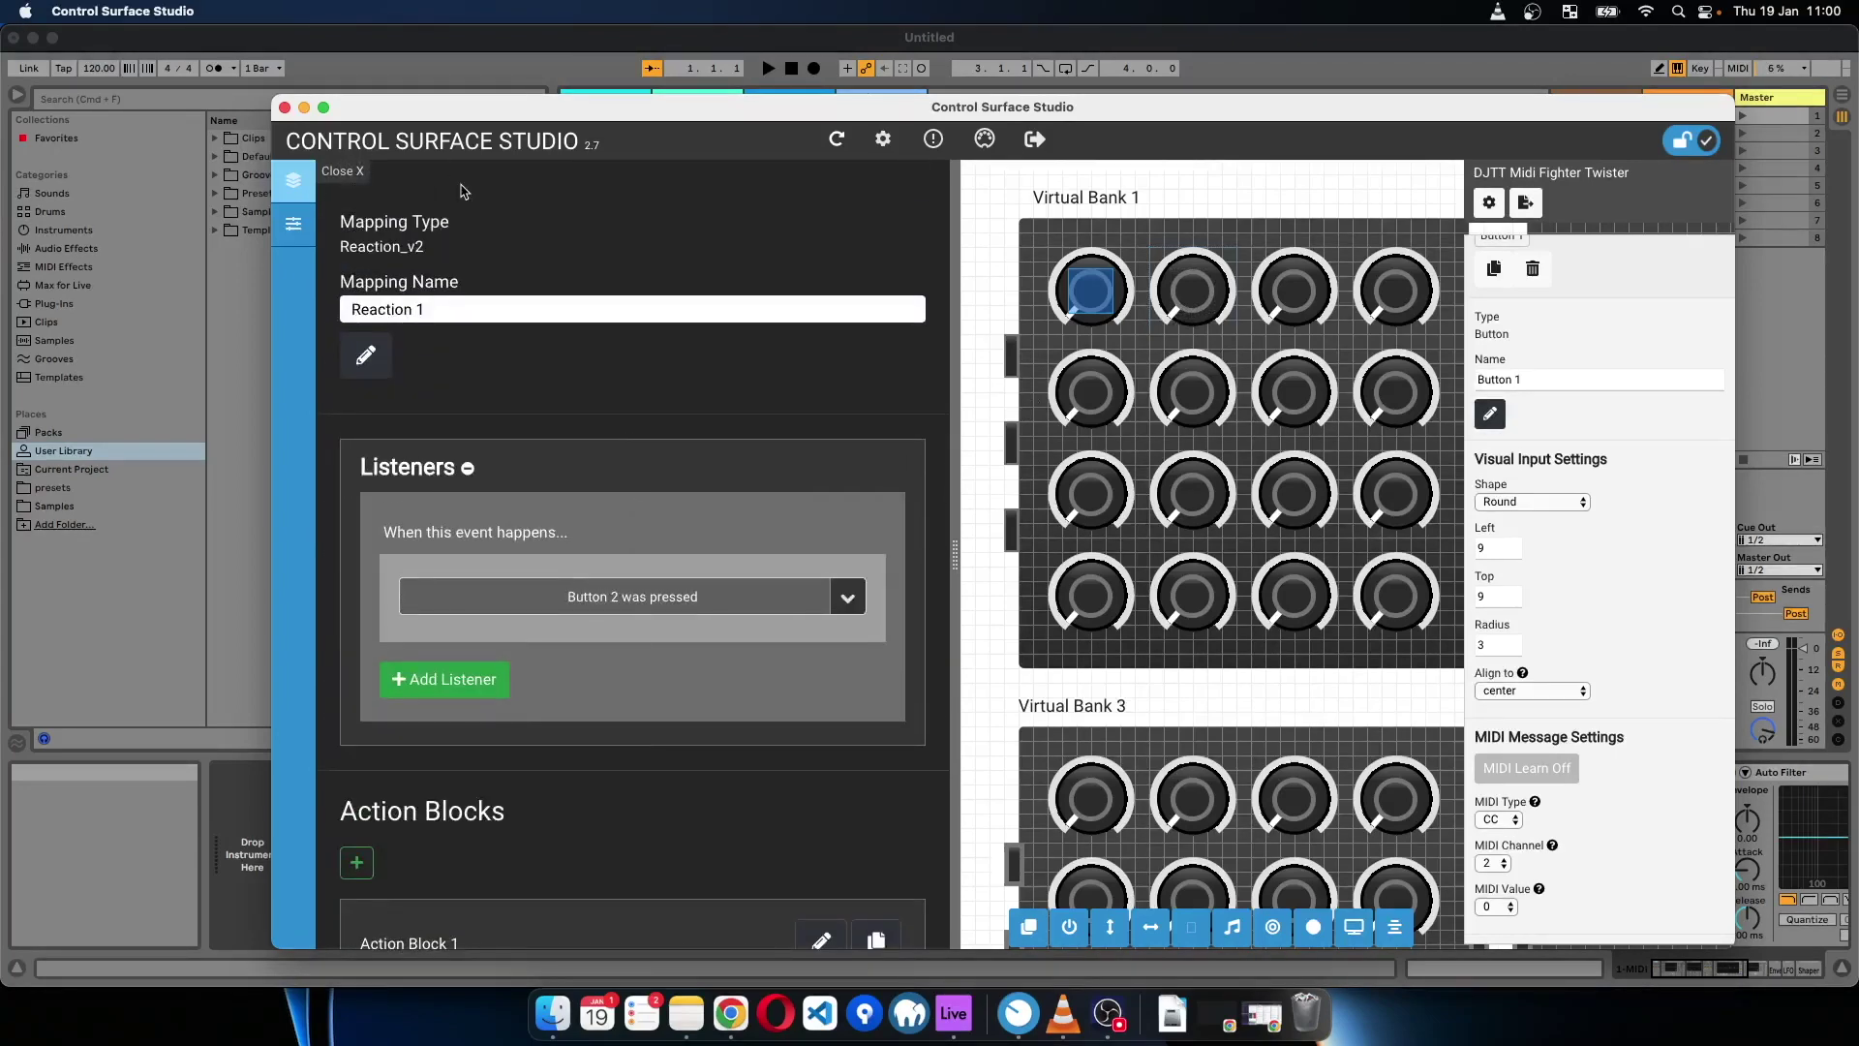
{"action": "left_click", "coordinate": [344, 170]}
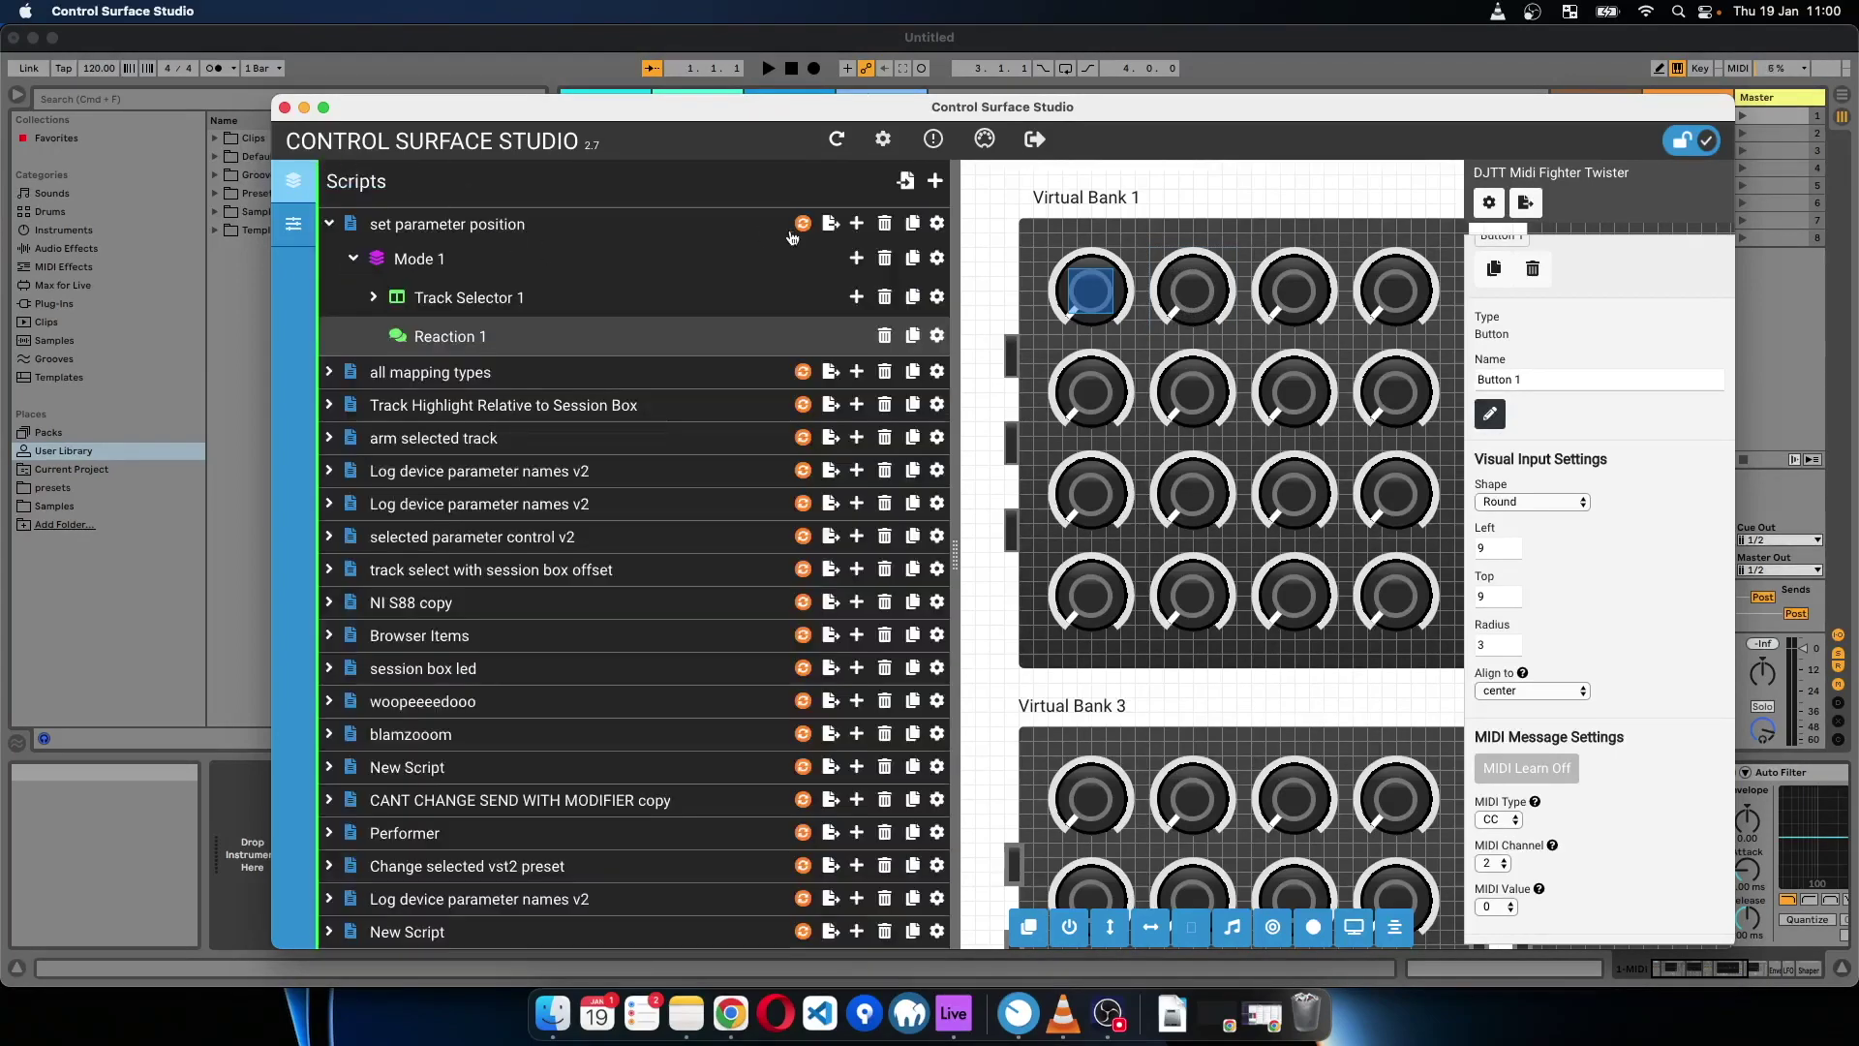
- Install the set parameter position script and reopen Reaction 1's settings
{"action": "left_click", "coordinate": [802, 225]}
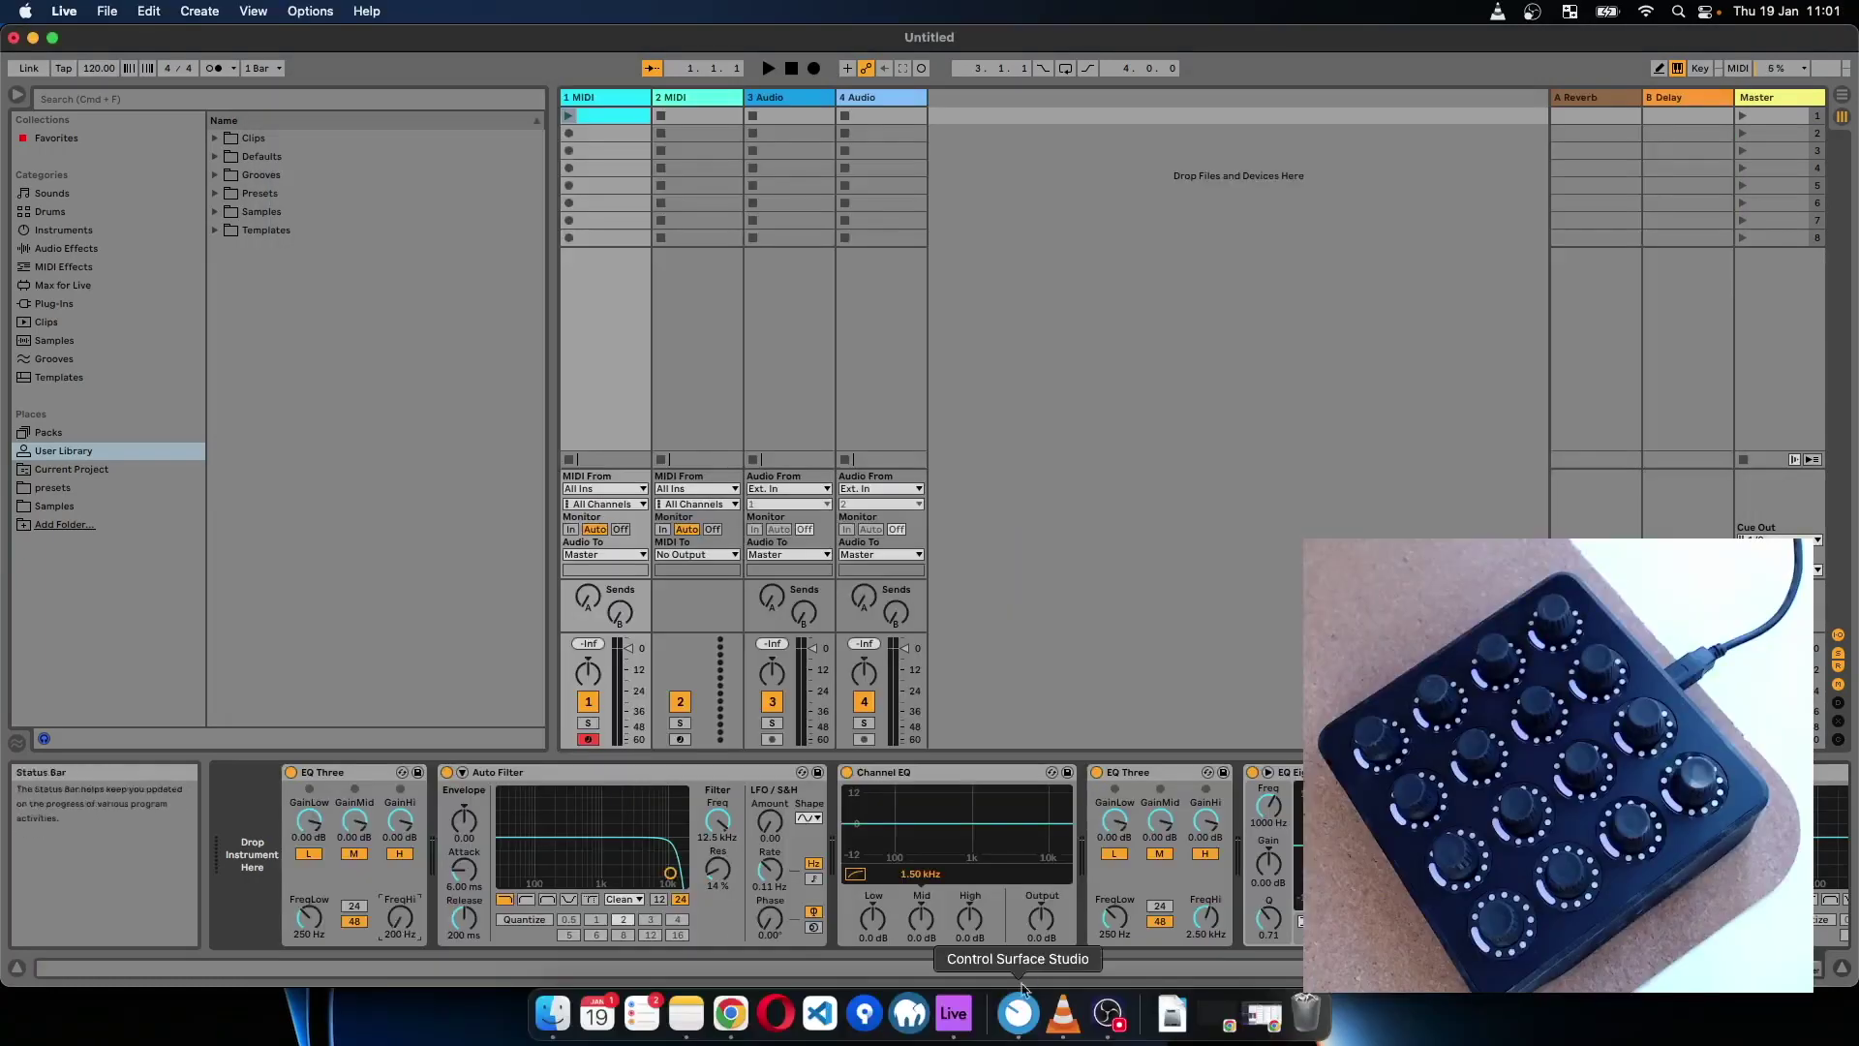
{"action": "left_click", "coordinate": [1021, 990]}
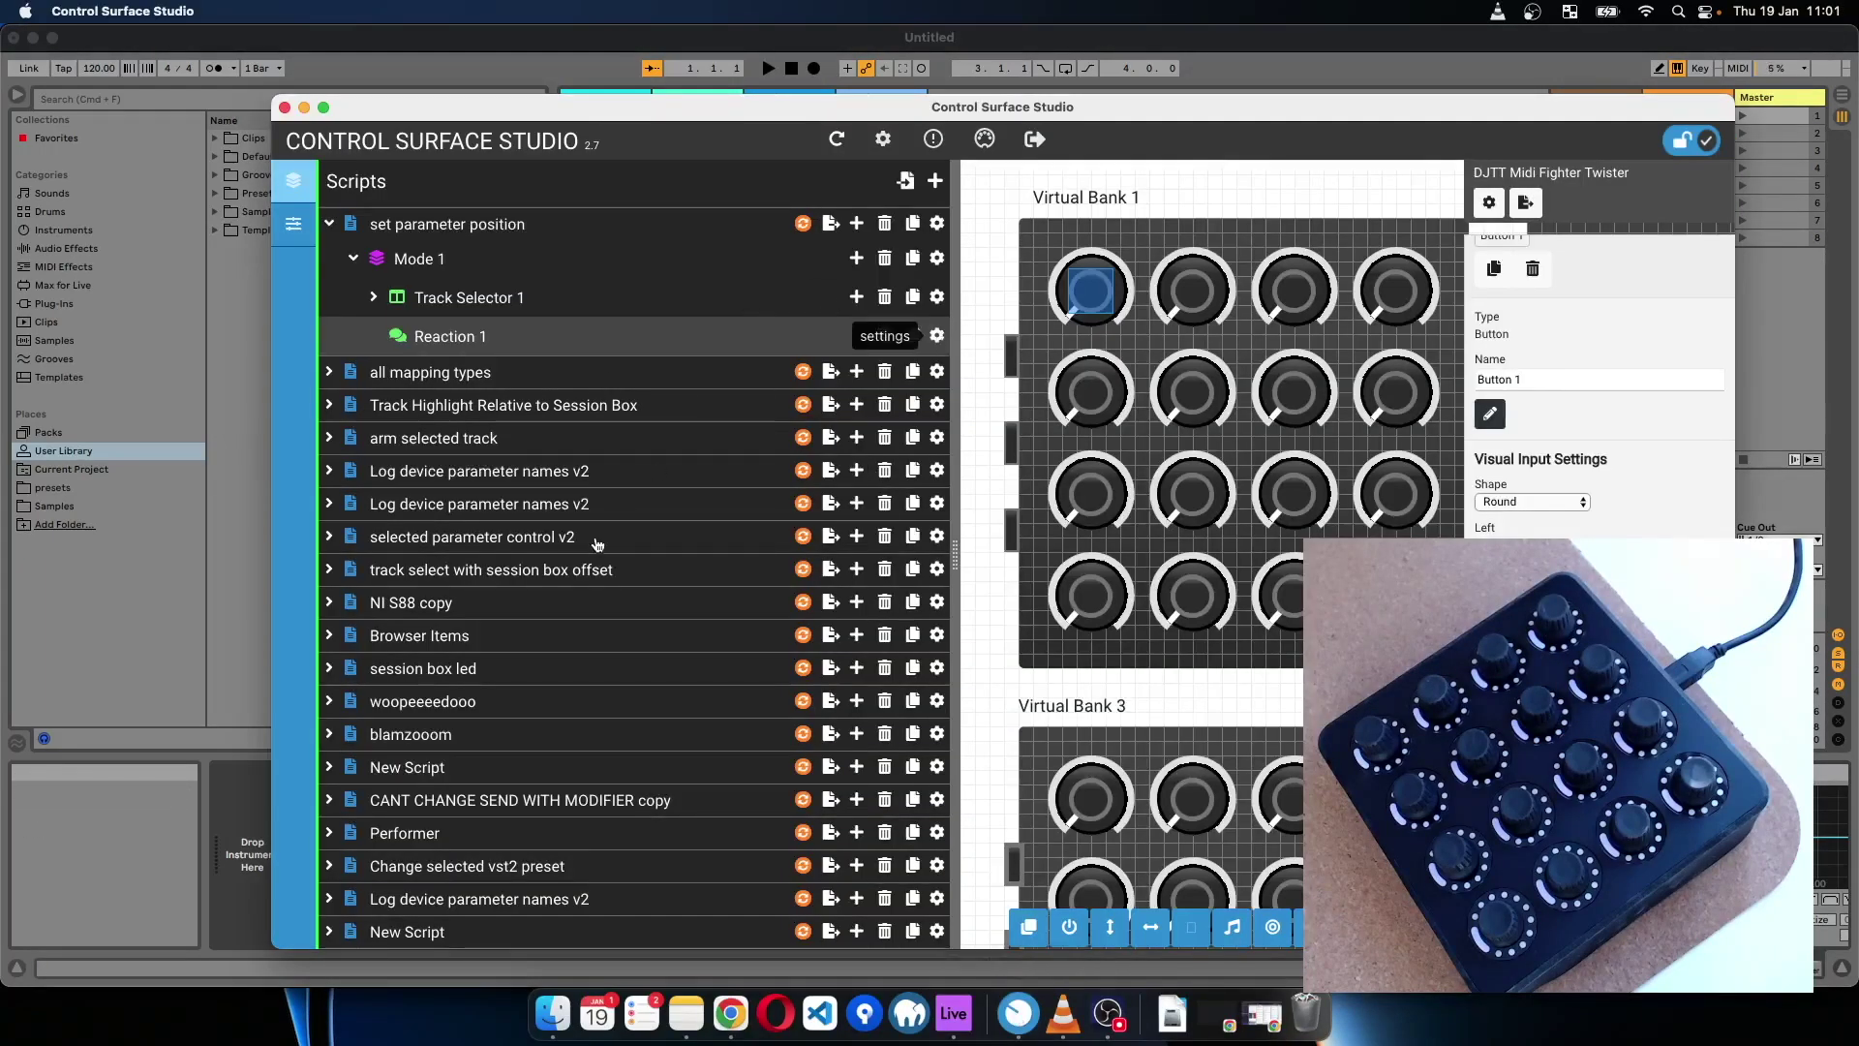
{"action": "left_click", "coordinate": [937, 336]}
{"action": "scroll", "coordinate": [552, 637], "scroll_direction": "down", "scroll_amount": 10}
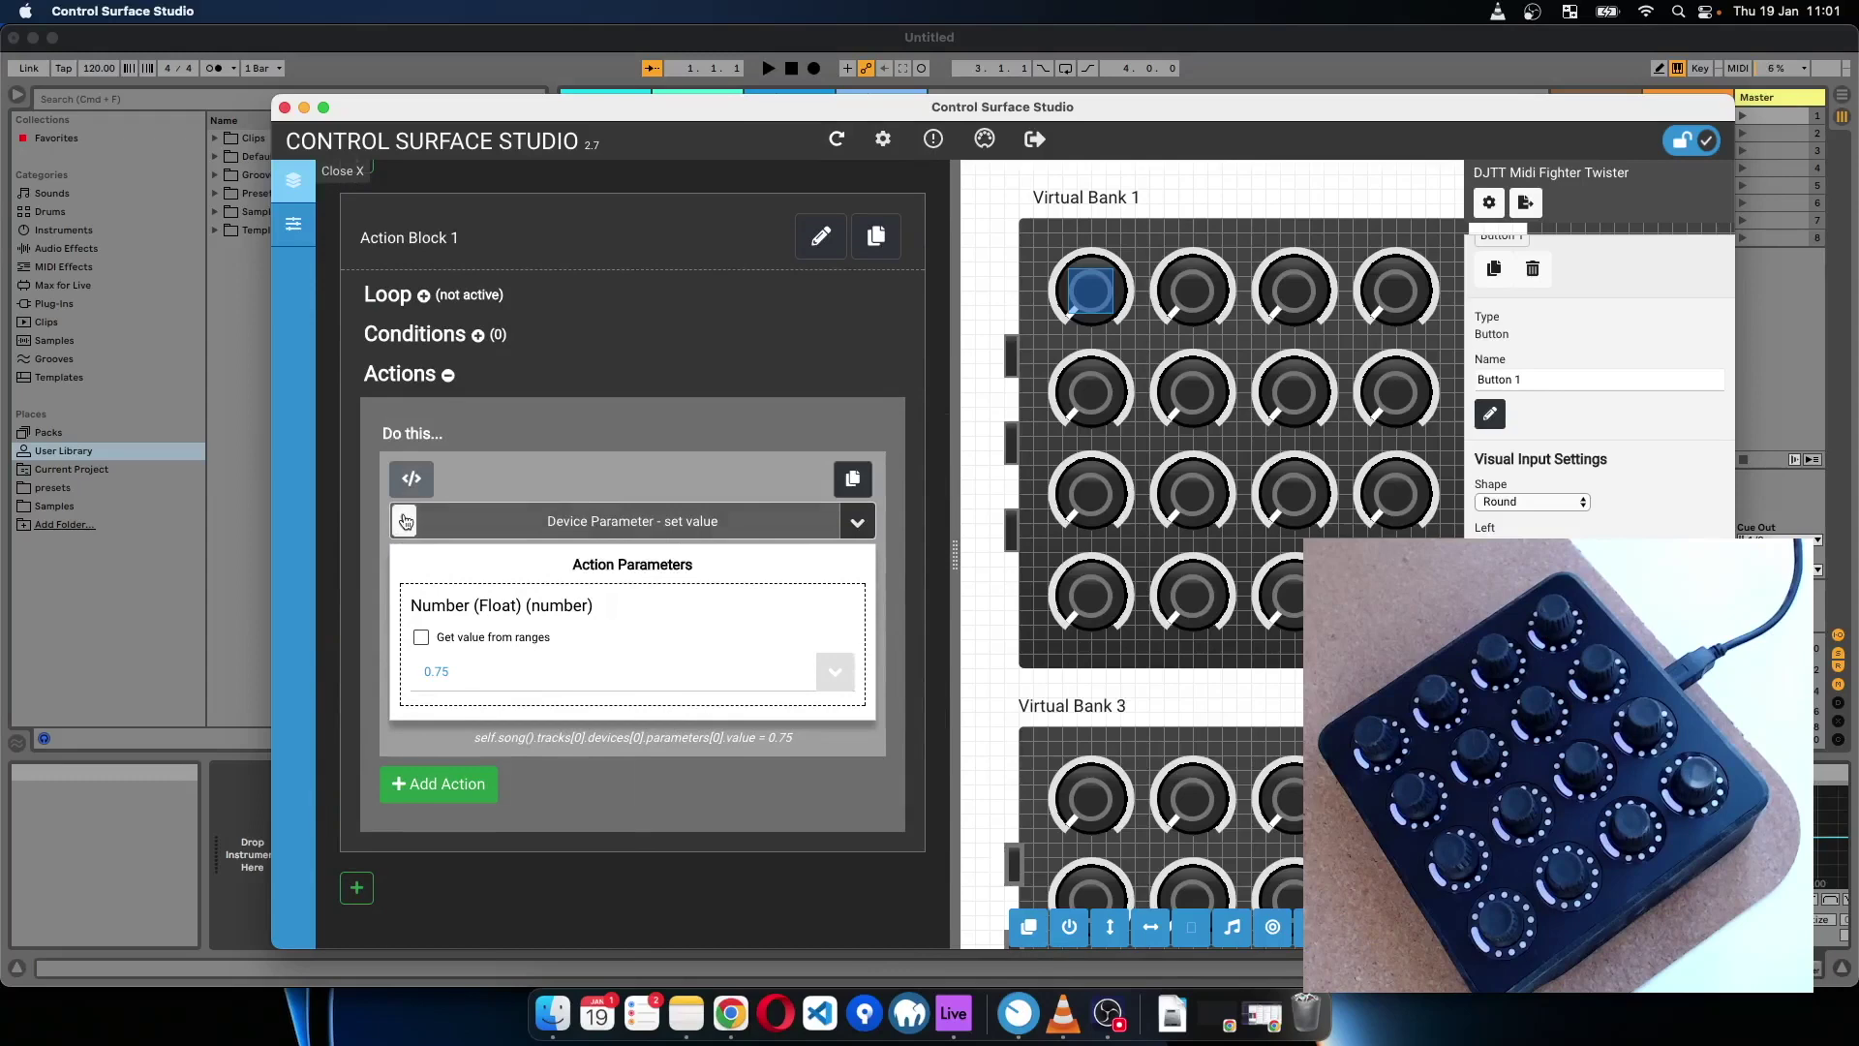
- Target the action at the selected track's selected device
{"action": "left_click", "coordinate": [405, 522]}
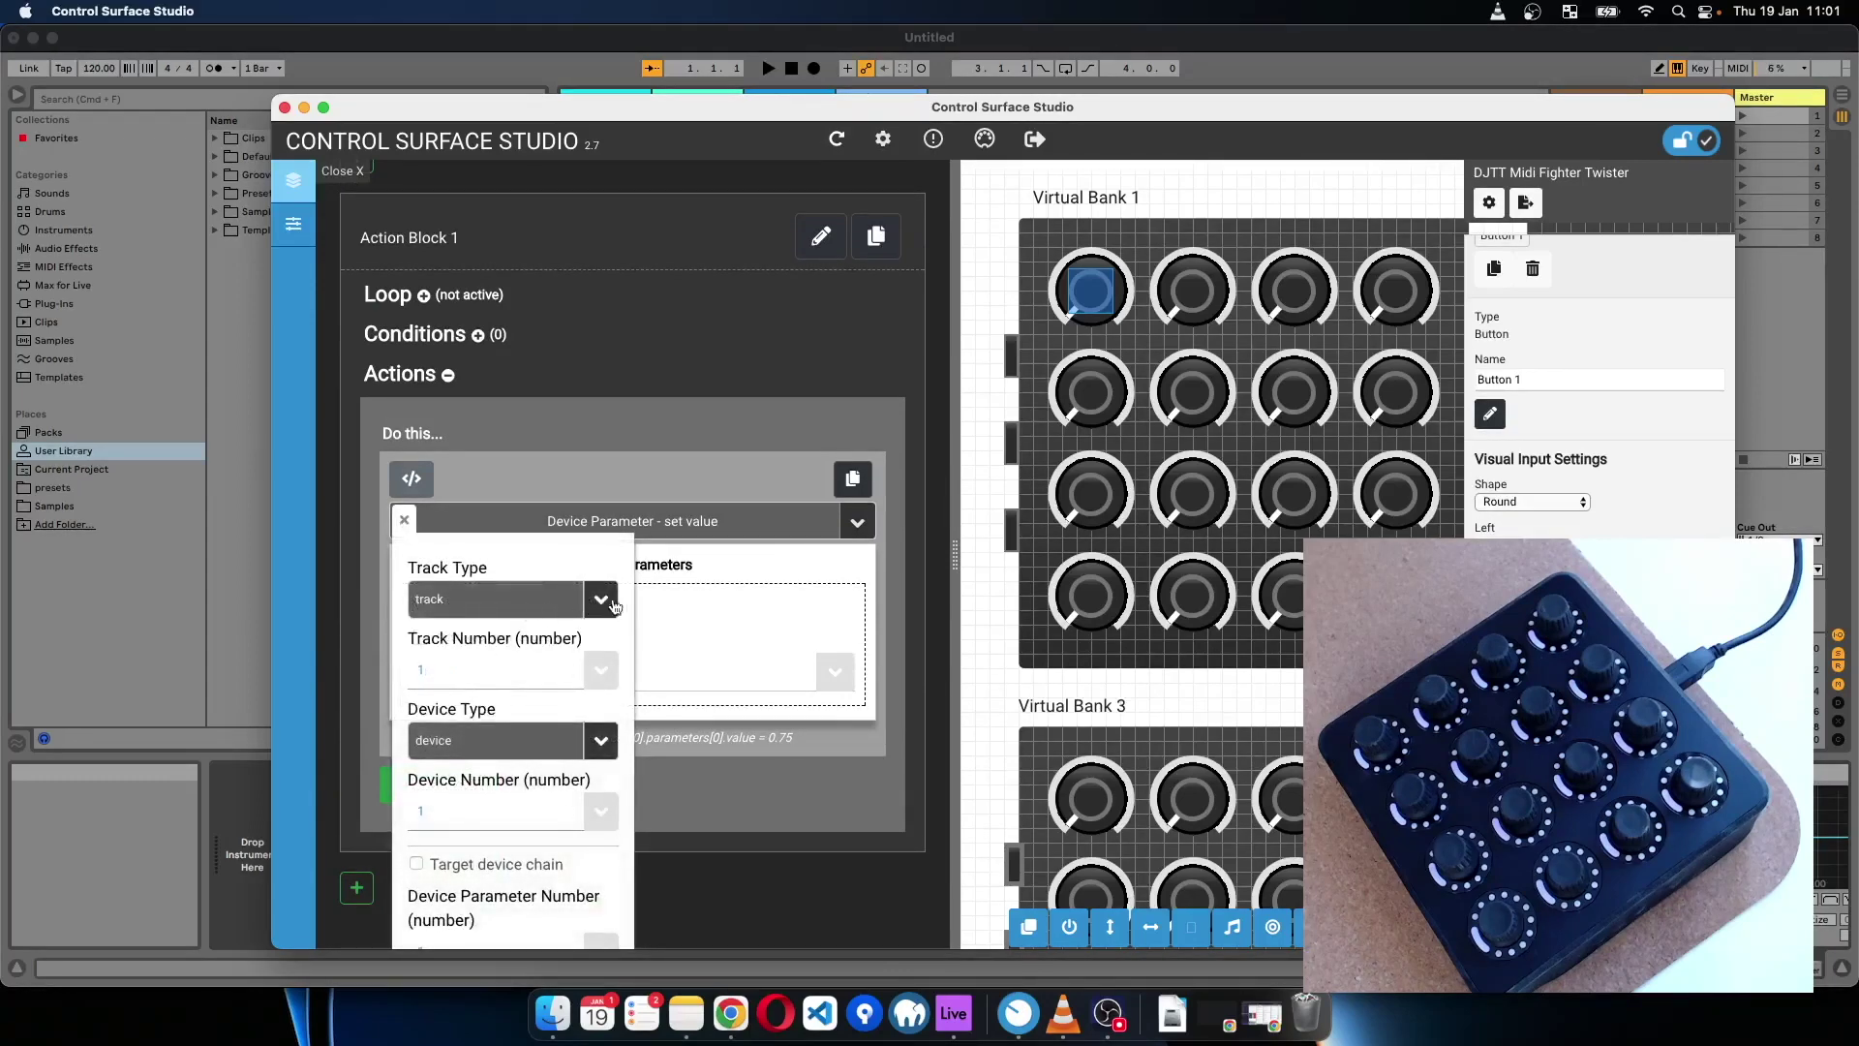
{"action": "left_click", "coordinate": [601, 602]}
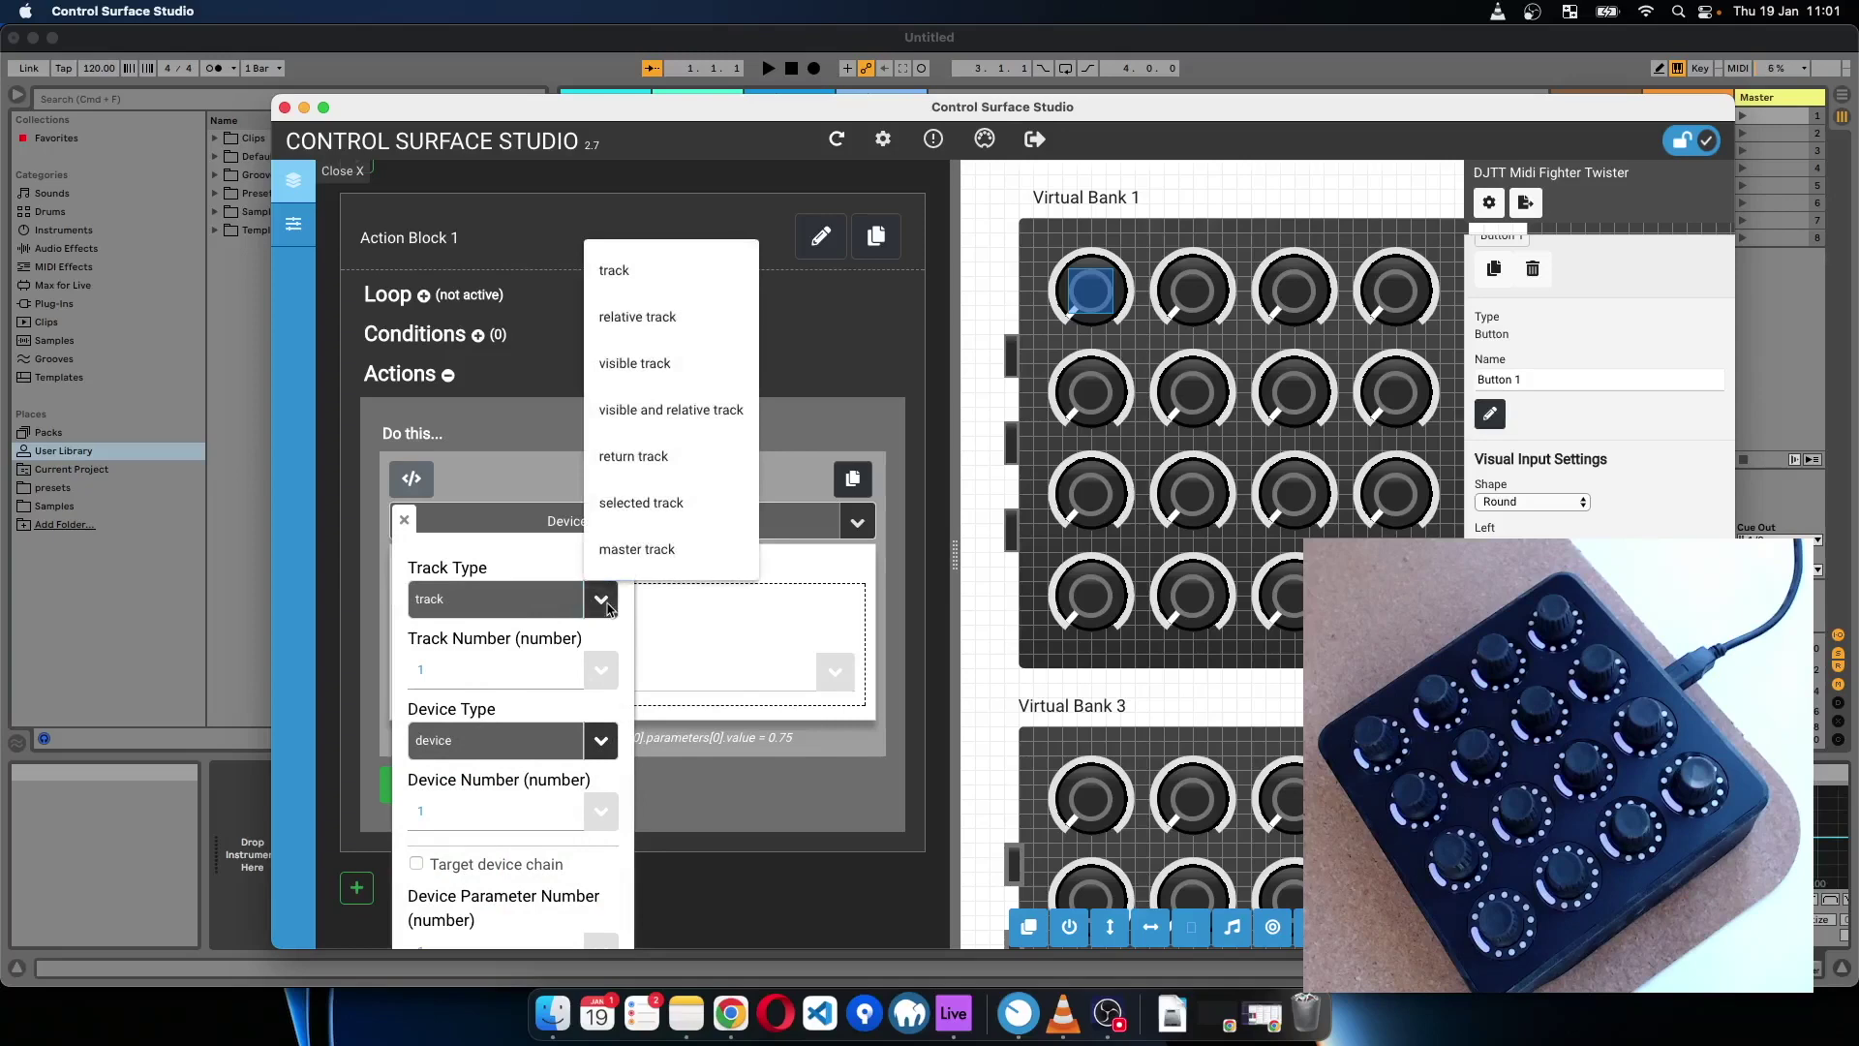
{"action": "left_click", "coordinate": [643, 502]}
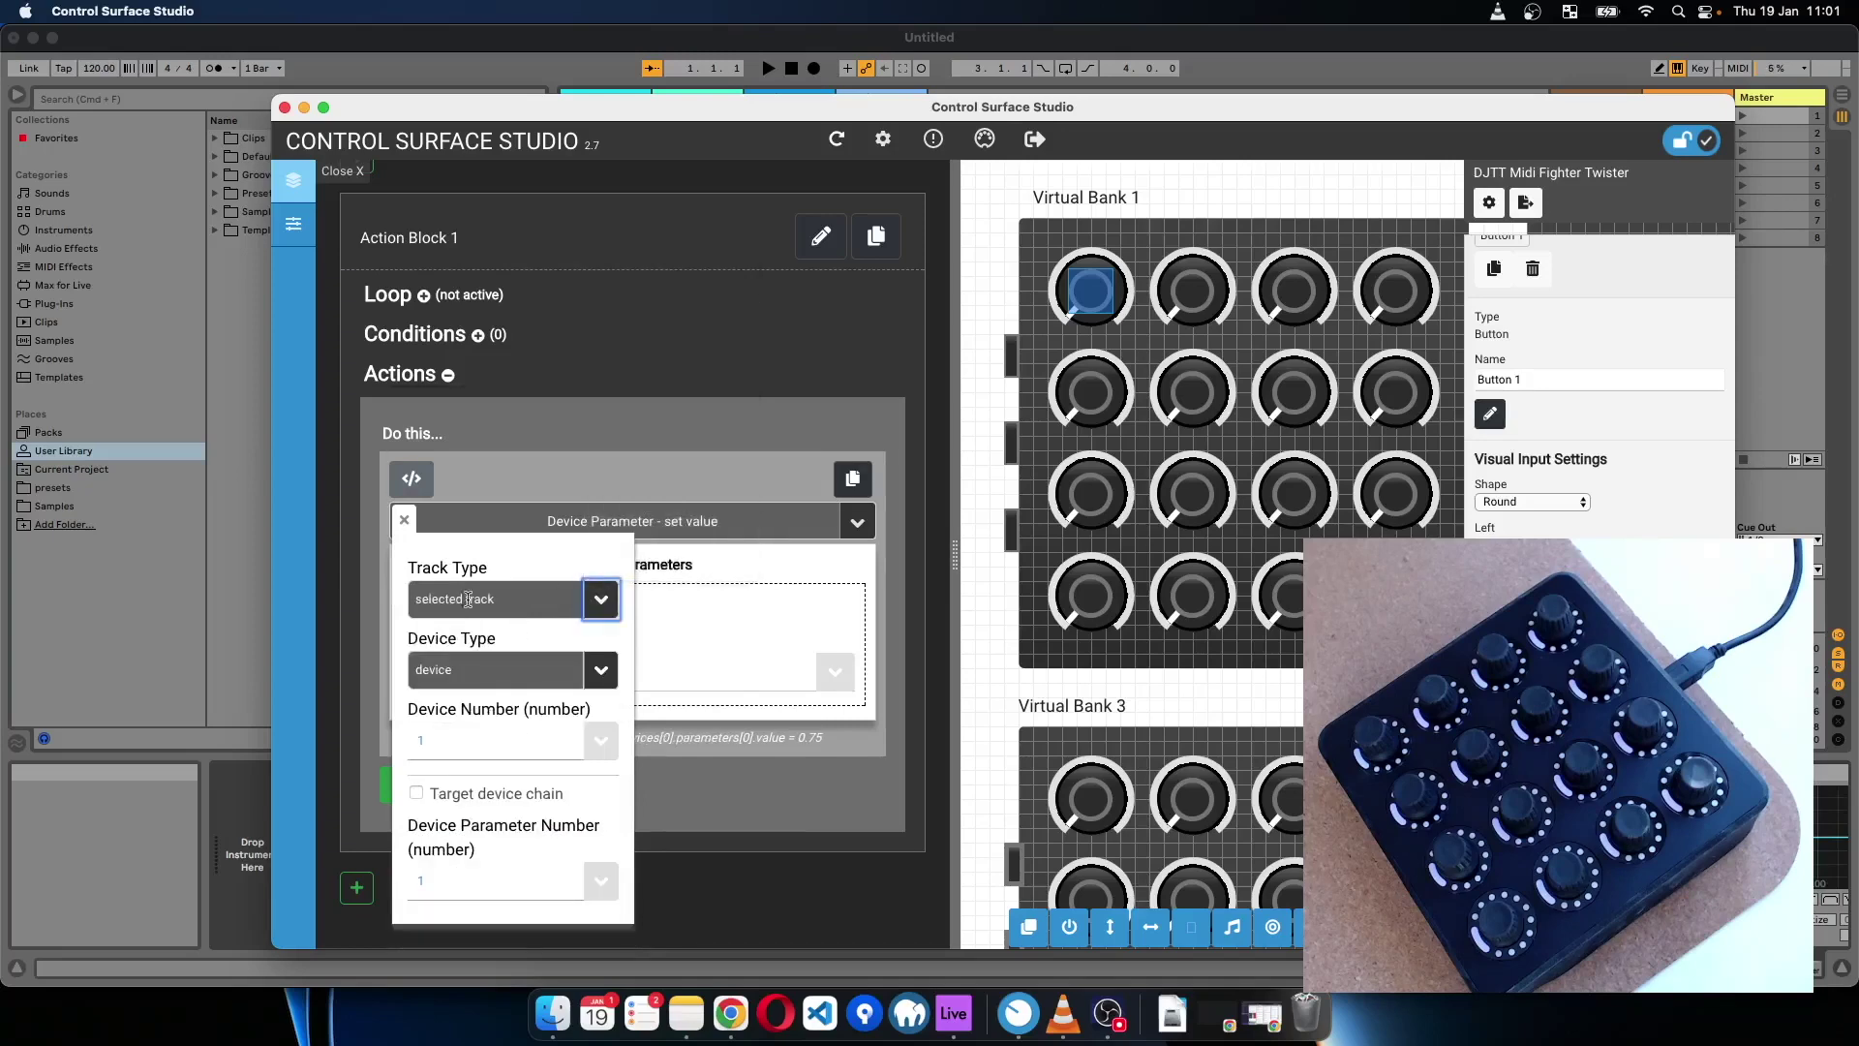
{"action": "left_click", "coordinate": [600, 668]}
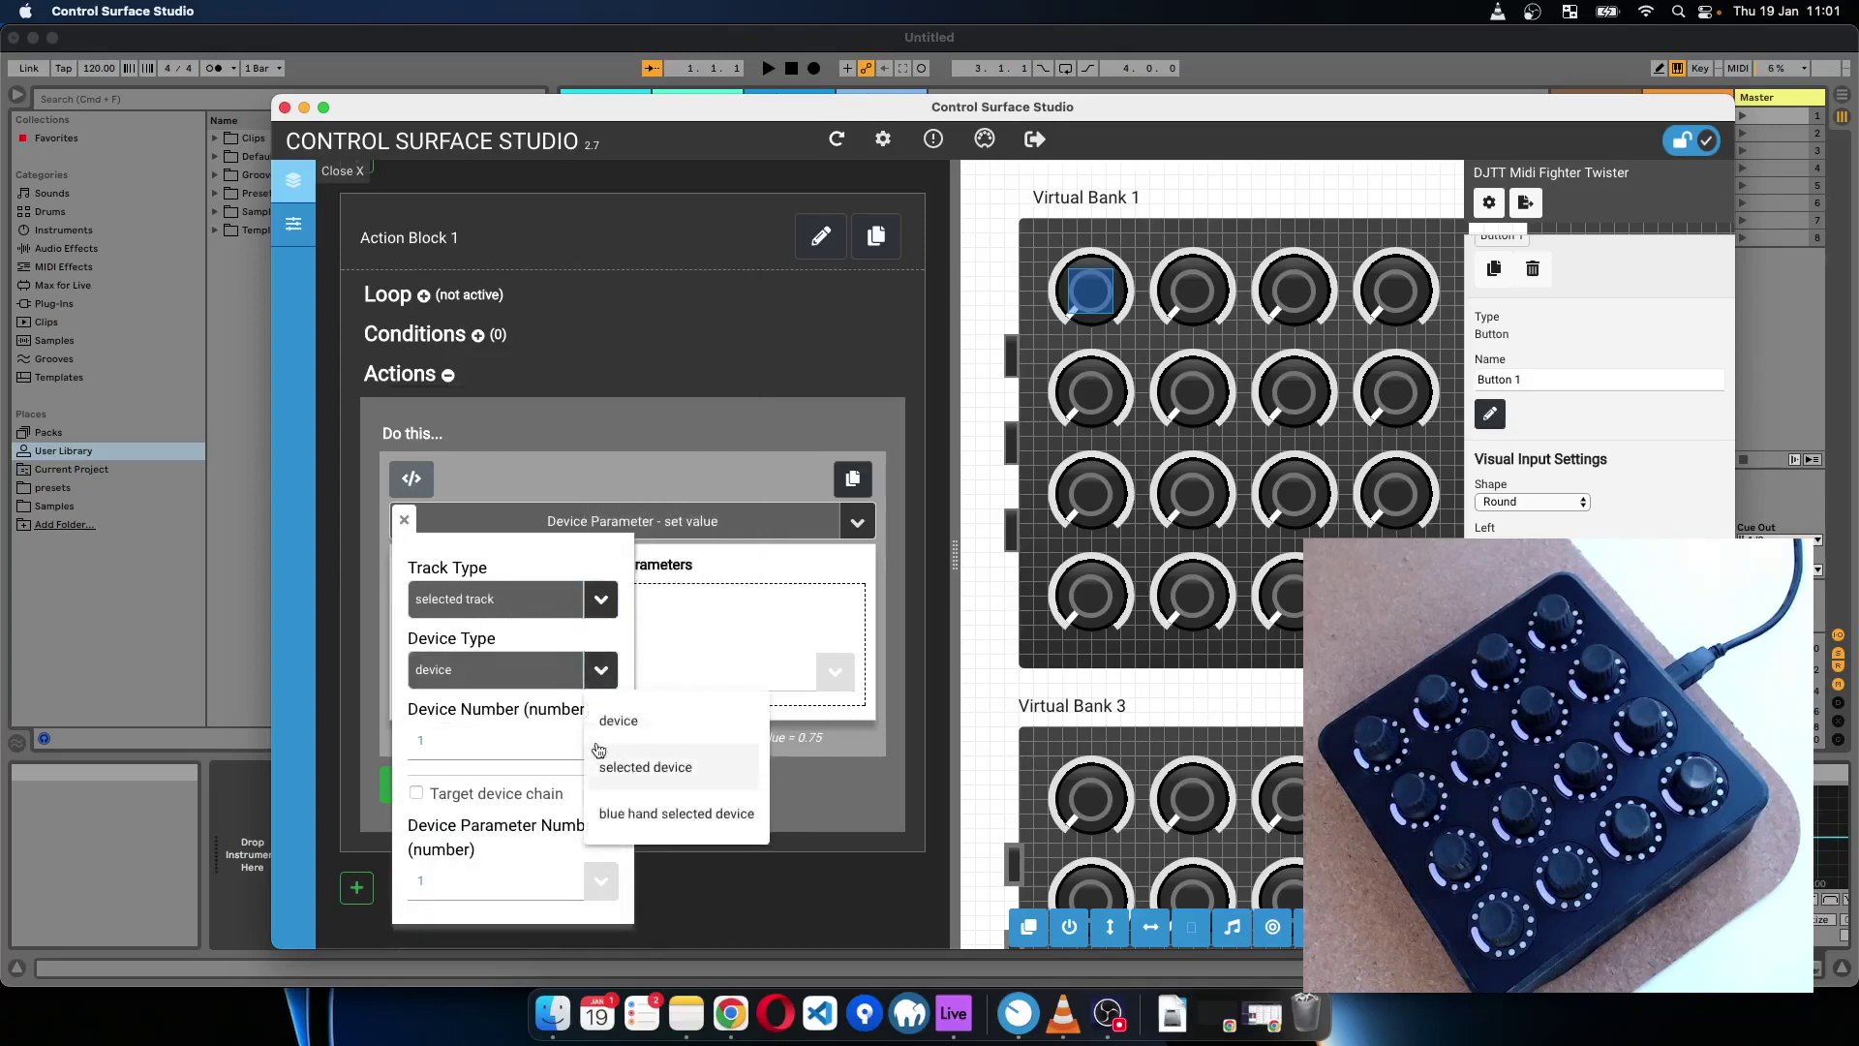
{"action": "left_click", "coordinate": [612, 767]}
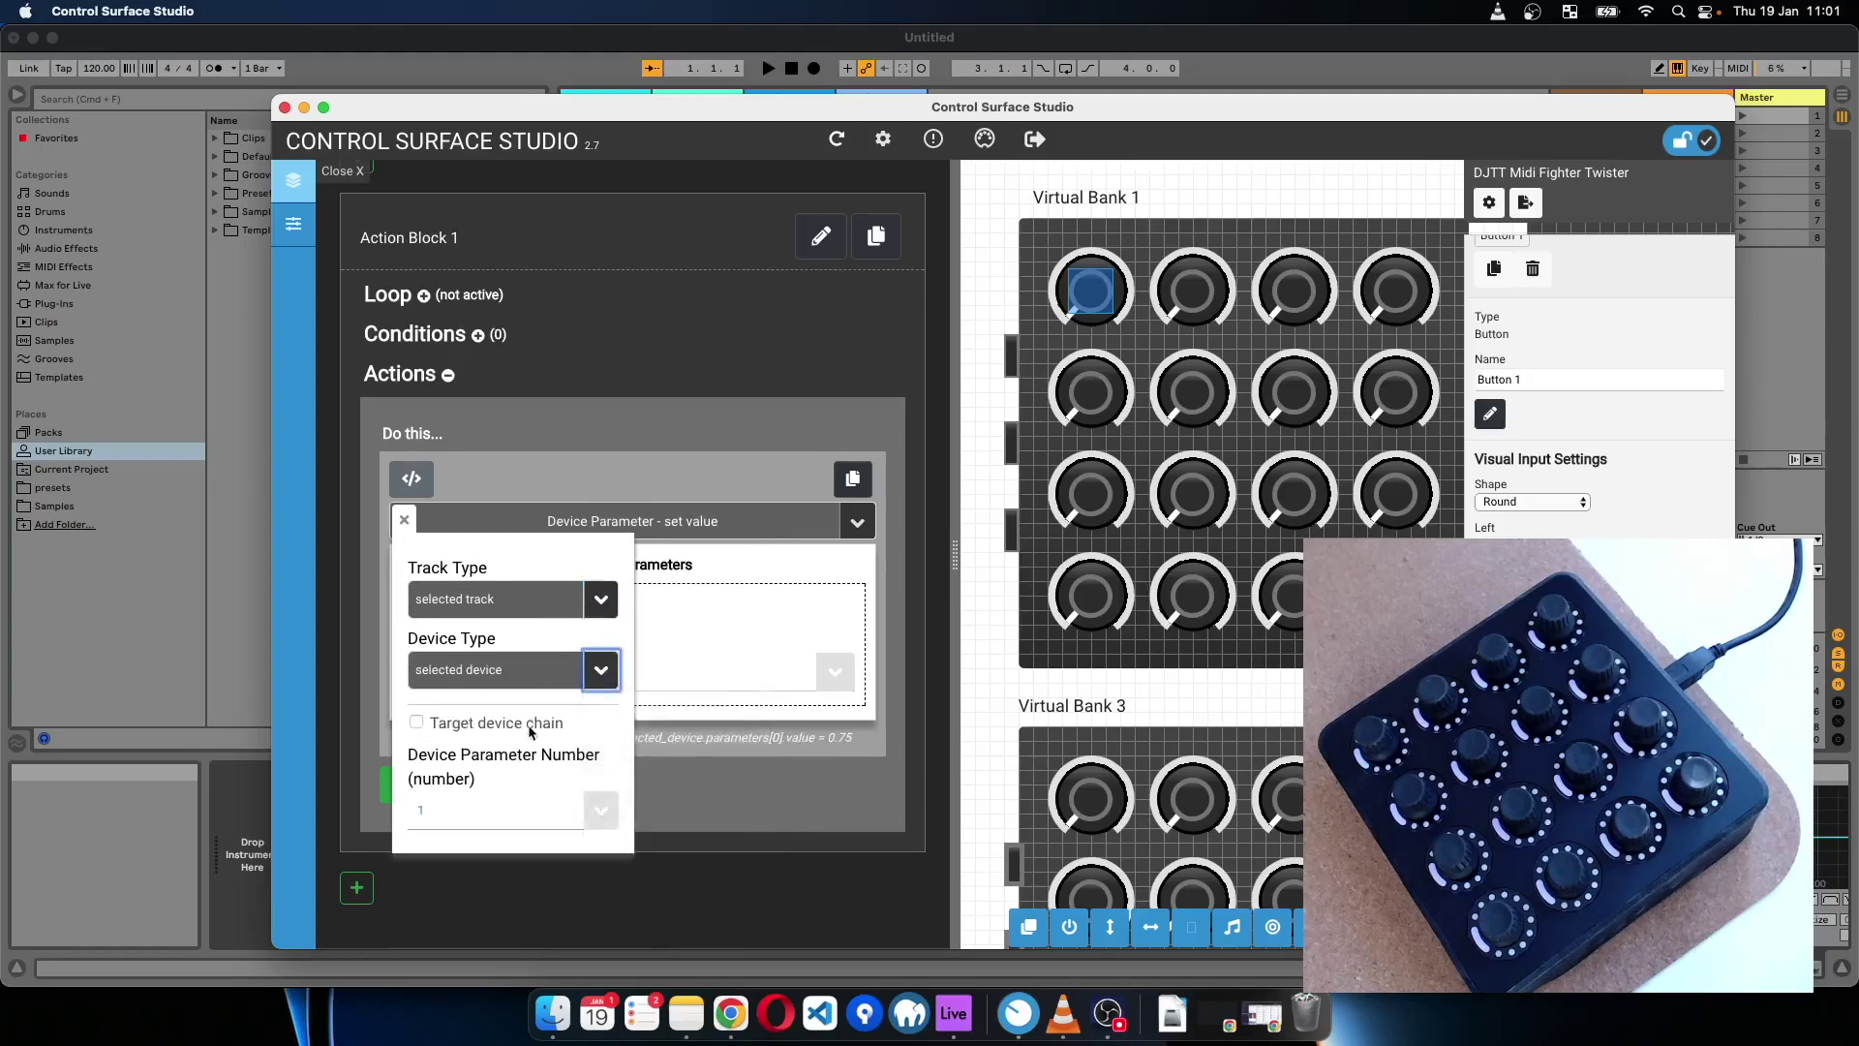
{"action": "left_click", "coordinate": [446, 814]}
{"action": "left_click", "coordinate": [744, 837]}
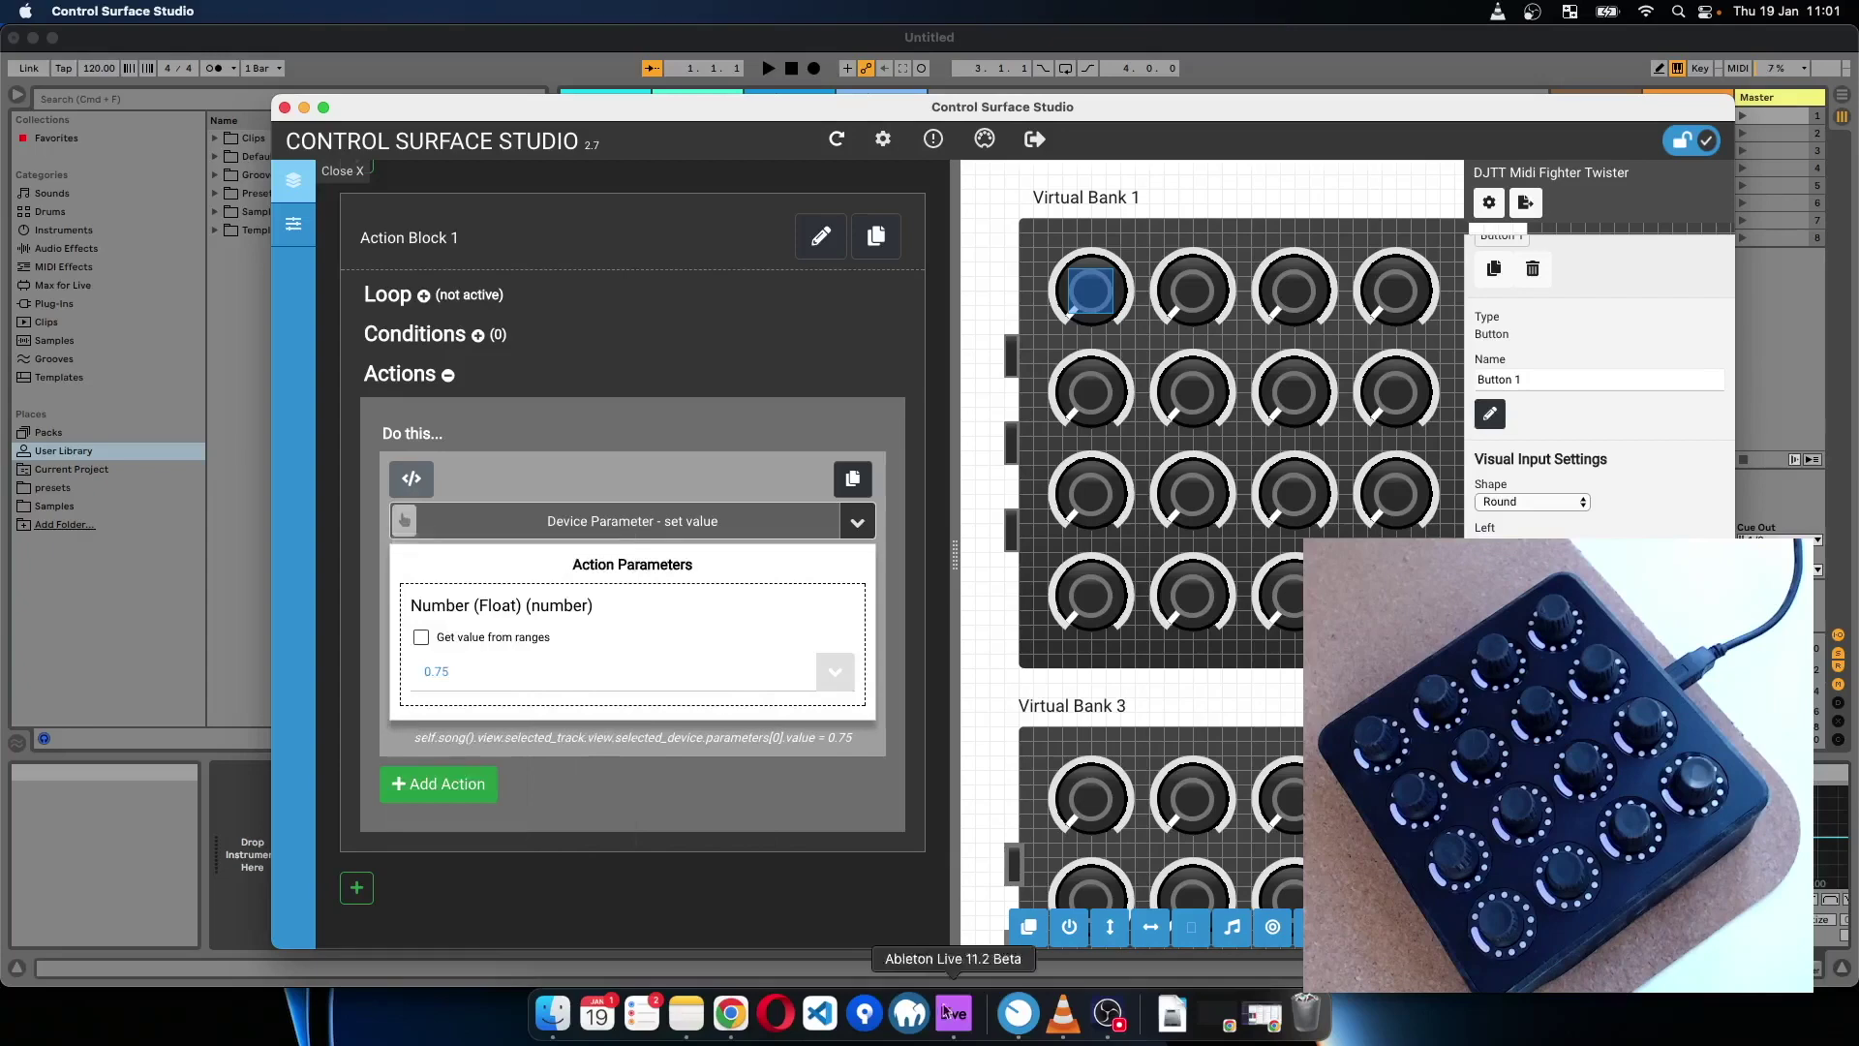
{"action": "left_click", "coordinate": [731, 1014]}
- Look up EQ_Three's parameters on remotify.io, find FreqHi is number 5, and return to Control Surface Studio
{"action": "left_click", "coordinate": [143, 265]}
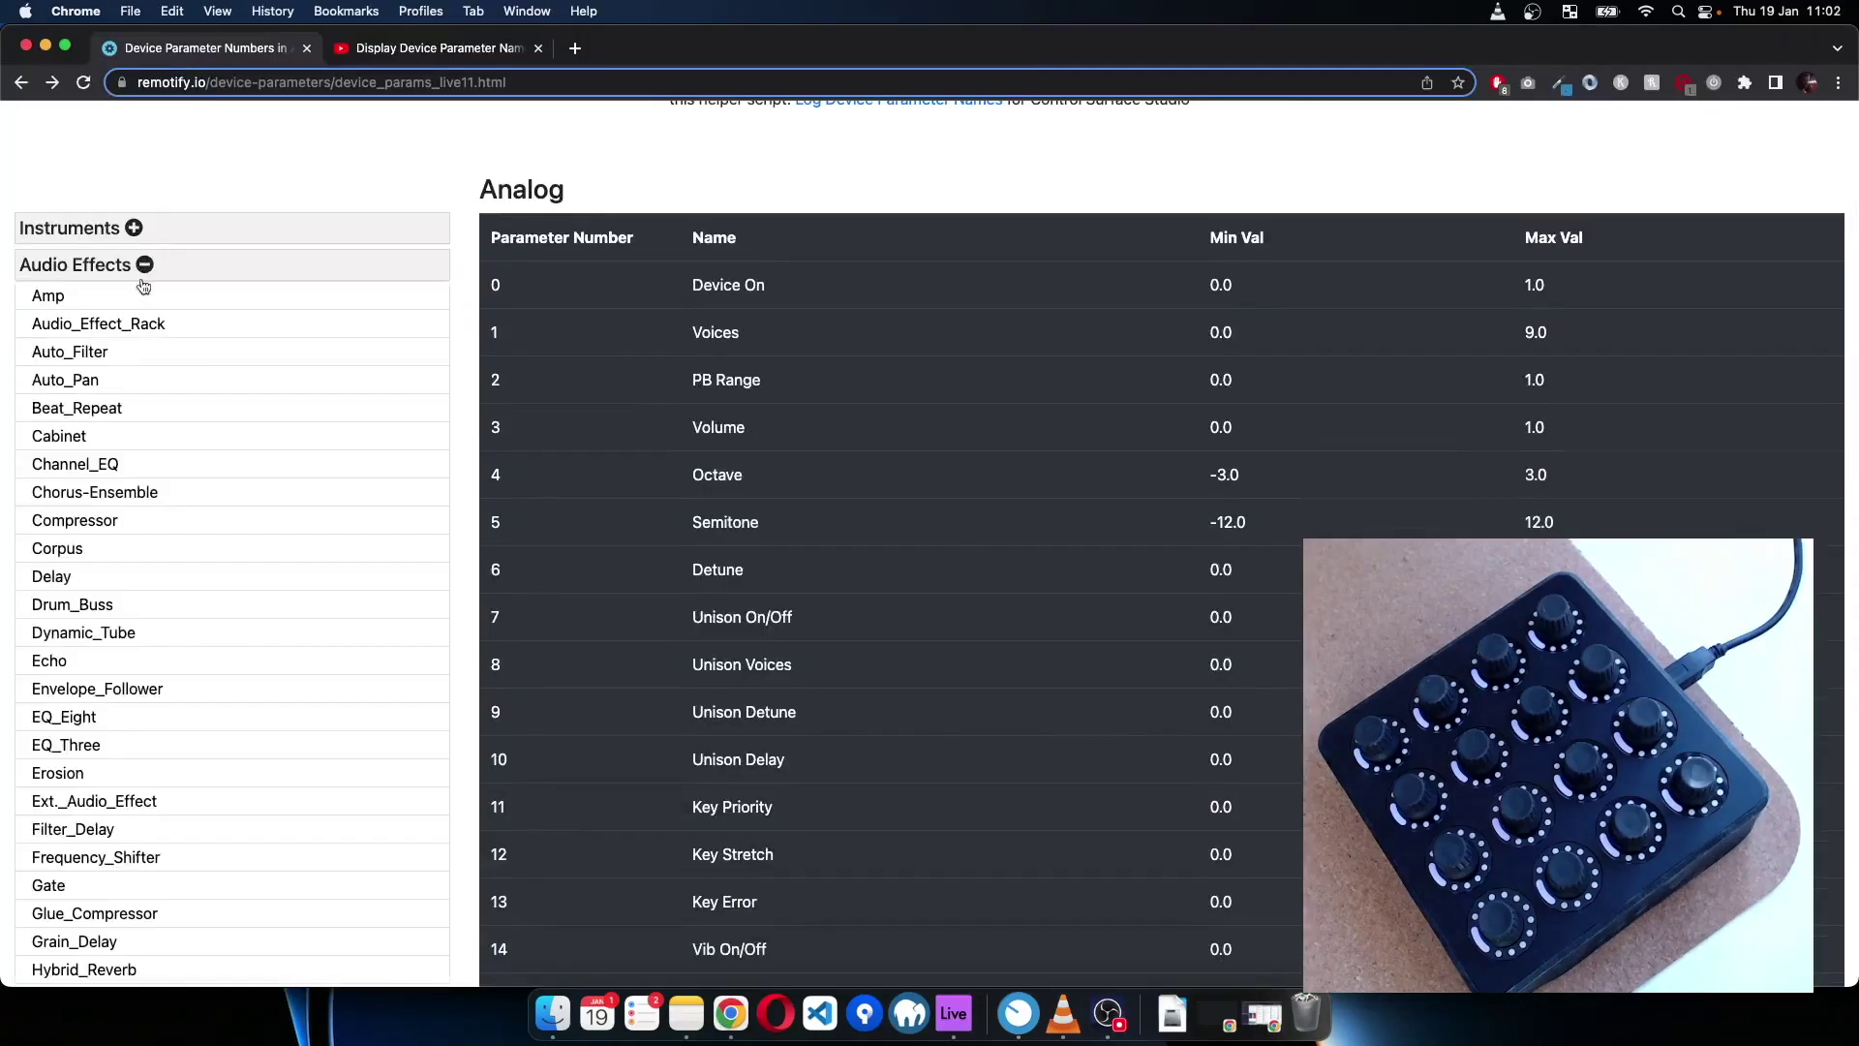
{"action": "left_click", "coordinate": [82, 748]}
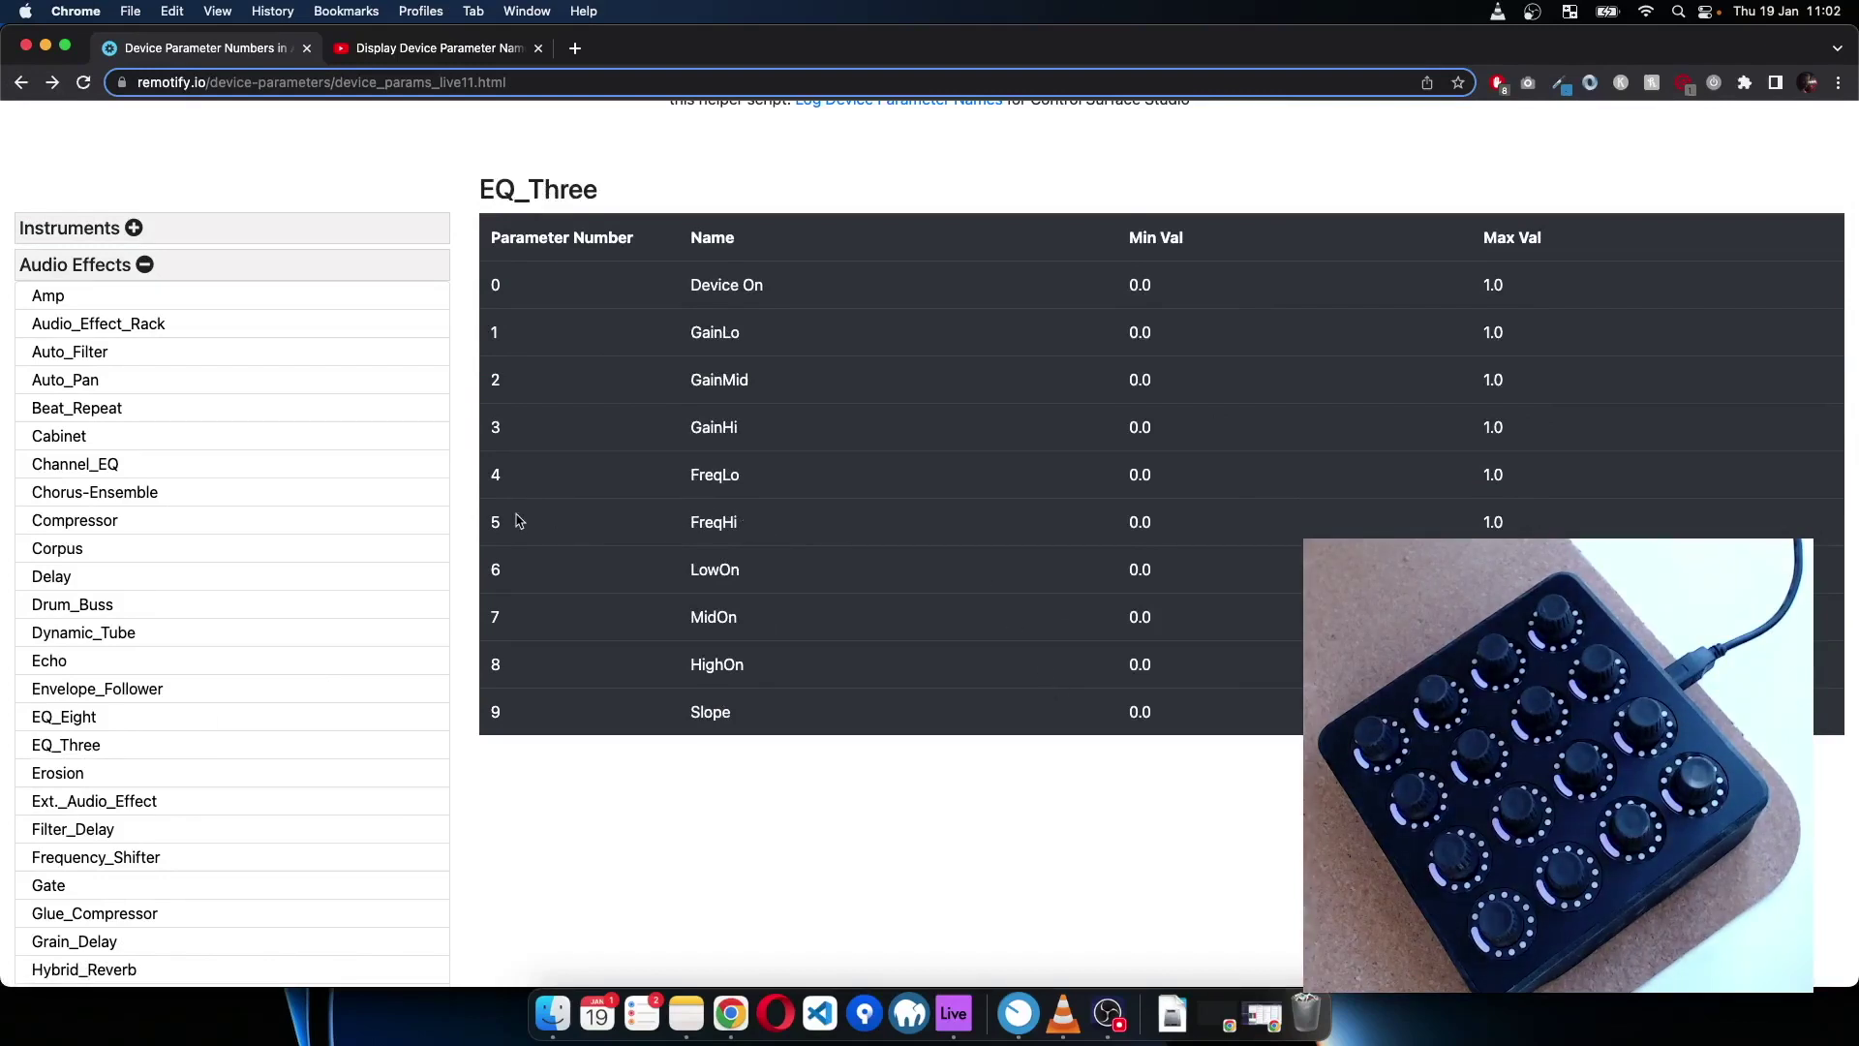
{"action": "left_click_drag", "start_coordinate": [496, 520], "coordinate": [802, 534]}
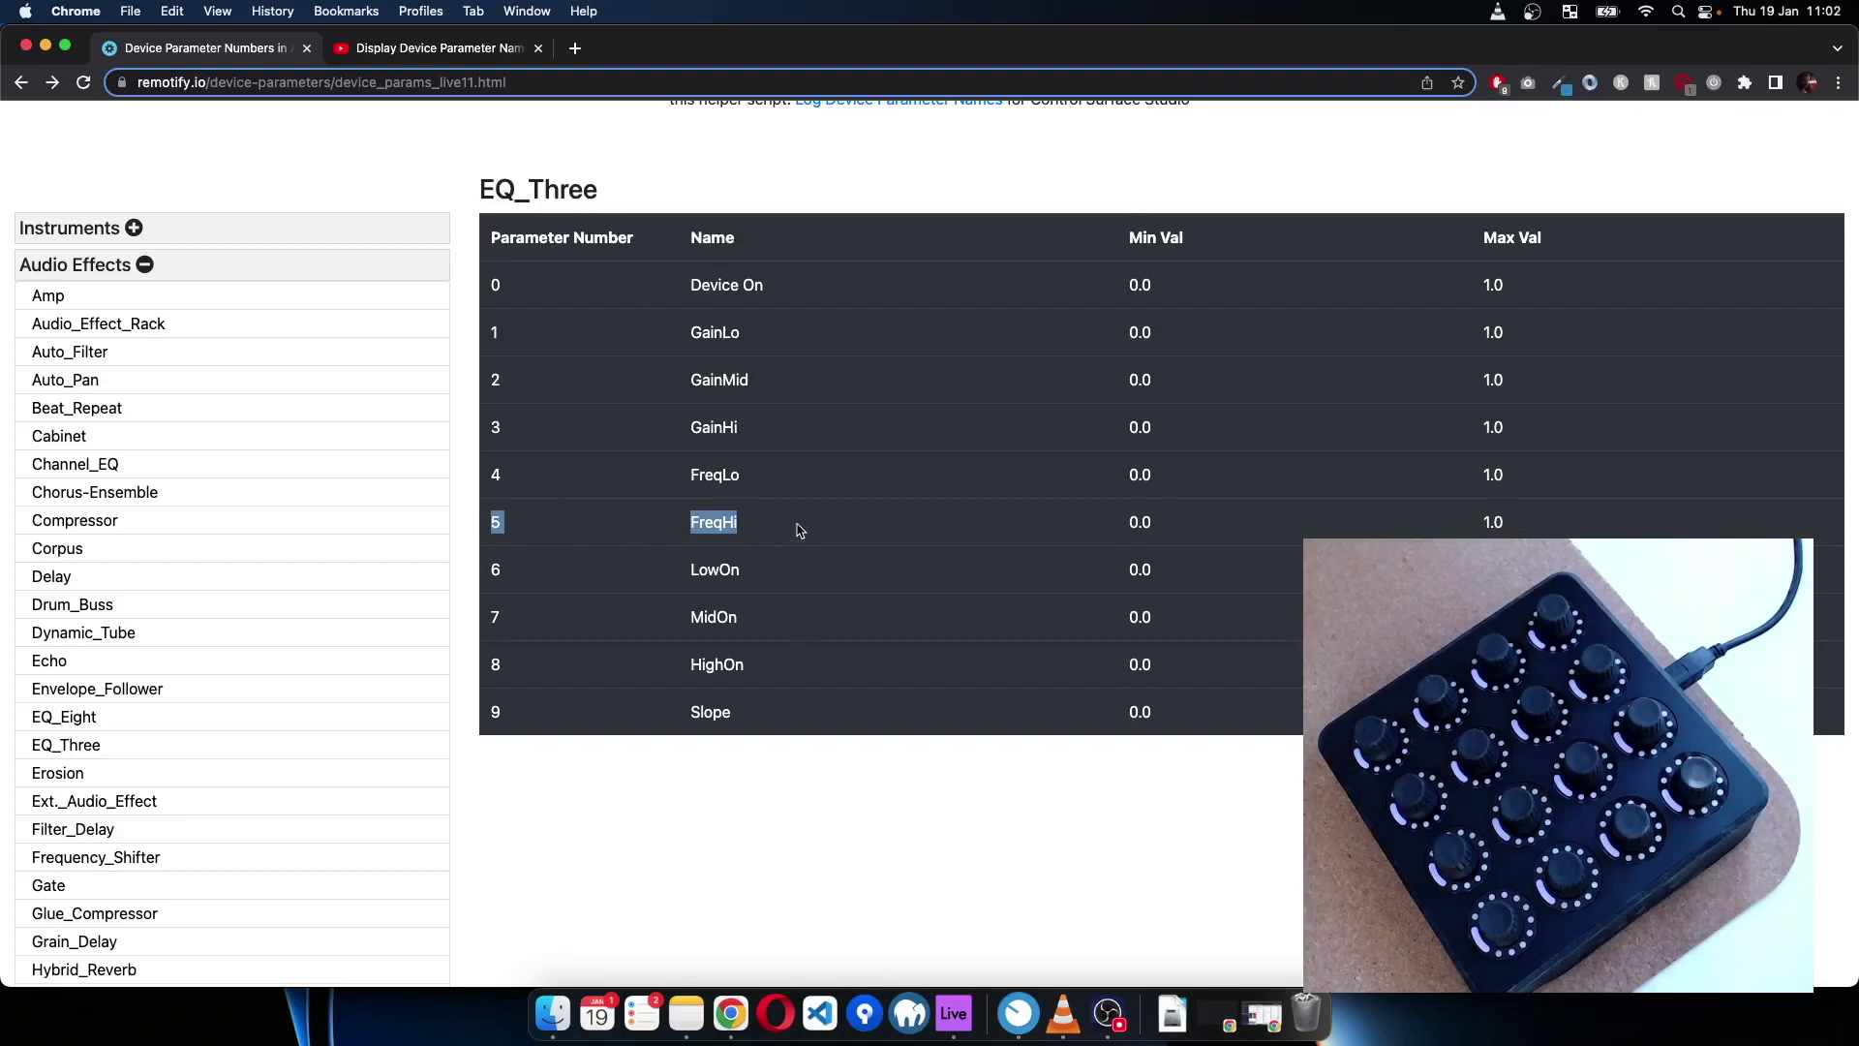
{"action": "left_click", "coordinate": [587, 412]}
{"action": "left_click_drag", "start_coordinate": [491, 288], "coordinate": [514, 296]}
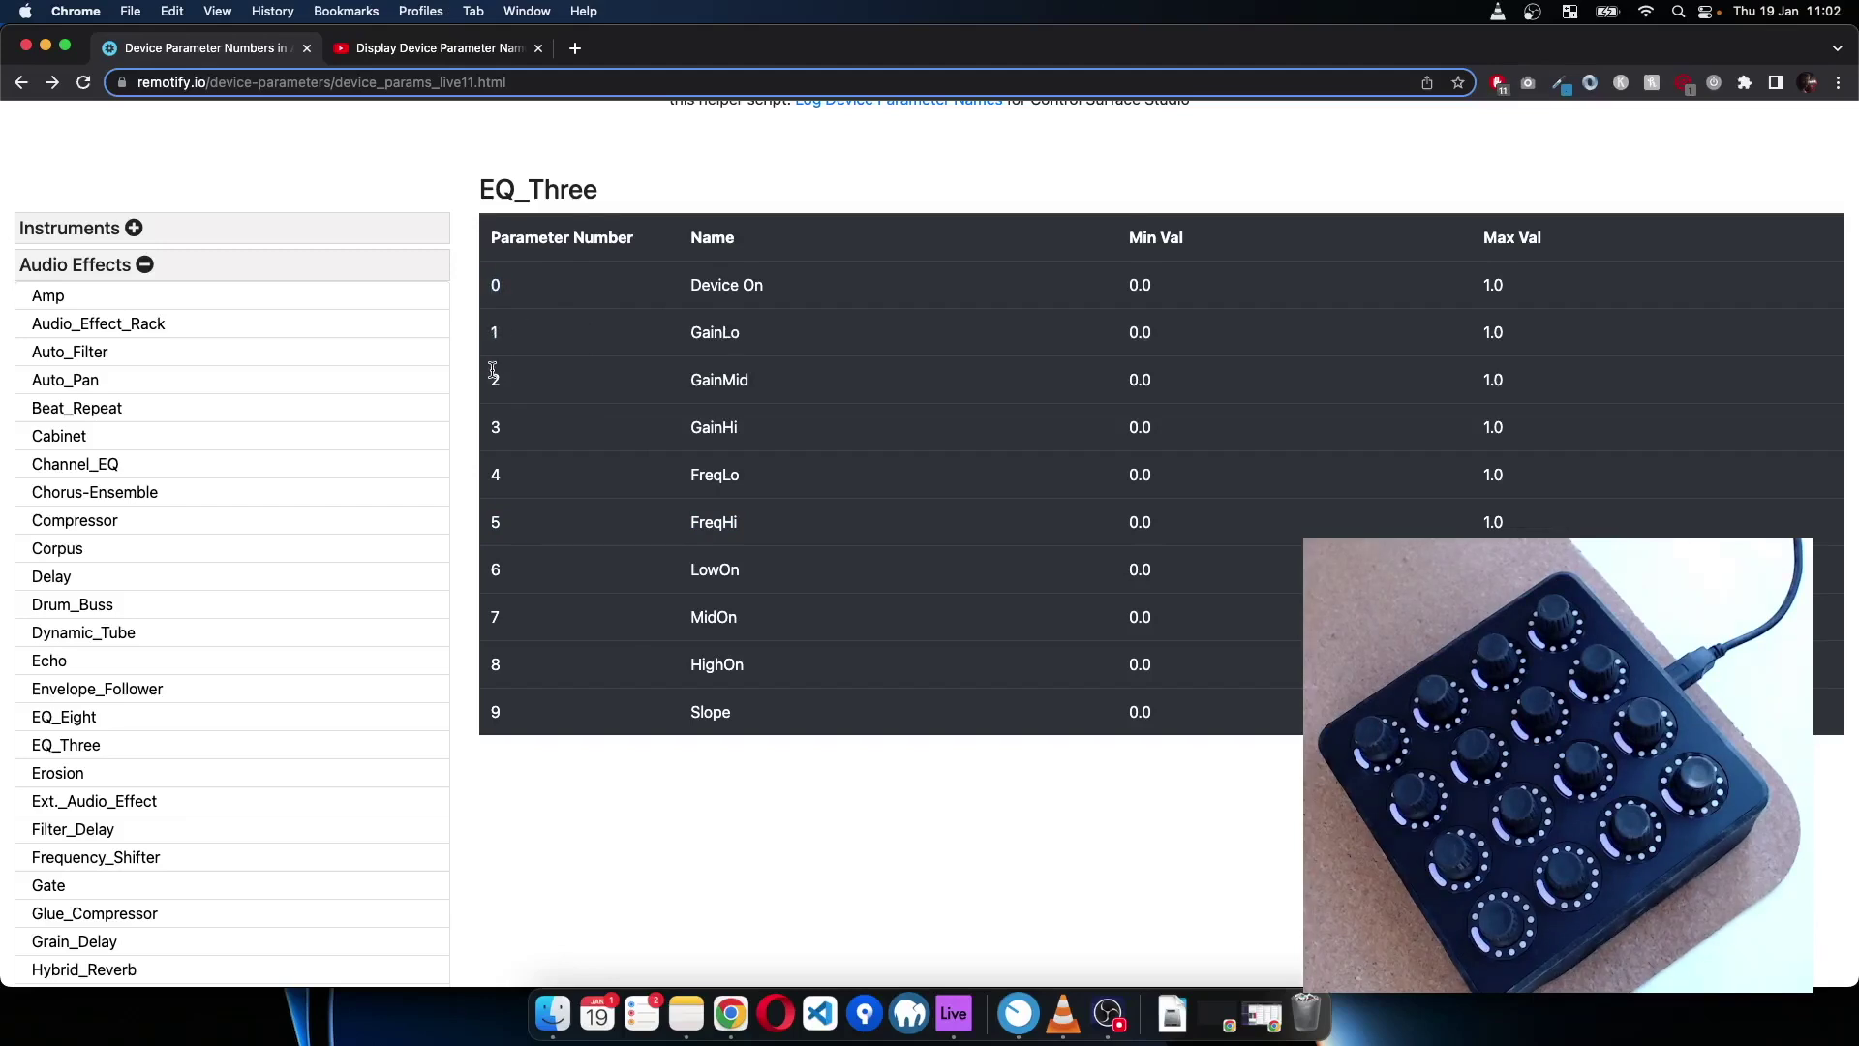
{"action": "double_click", "coordinate": [496, 522]}
{"action": "key", "text": "super+Tab"}
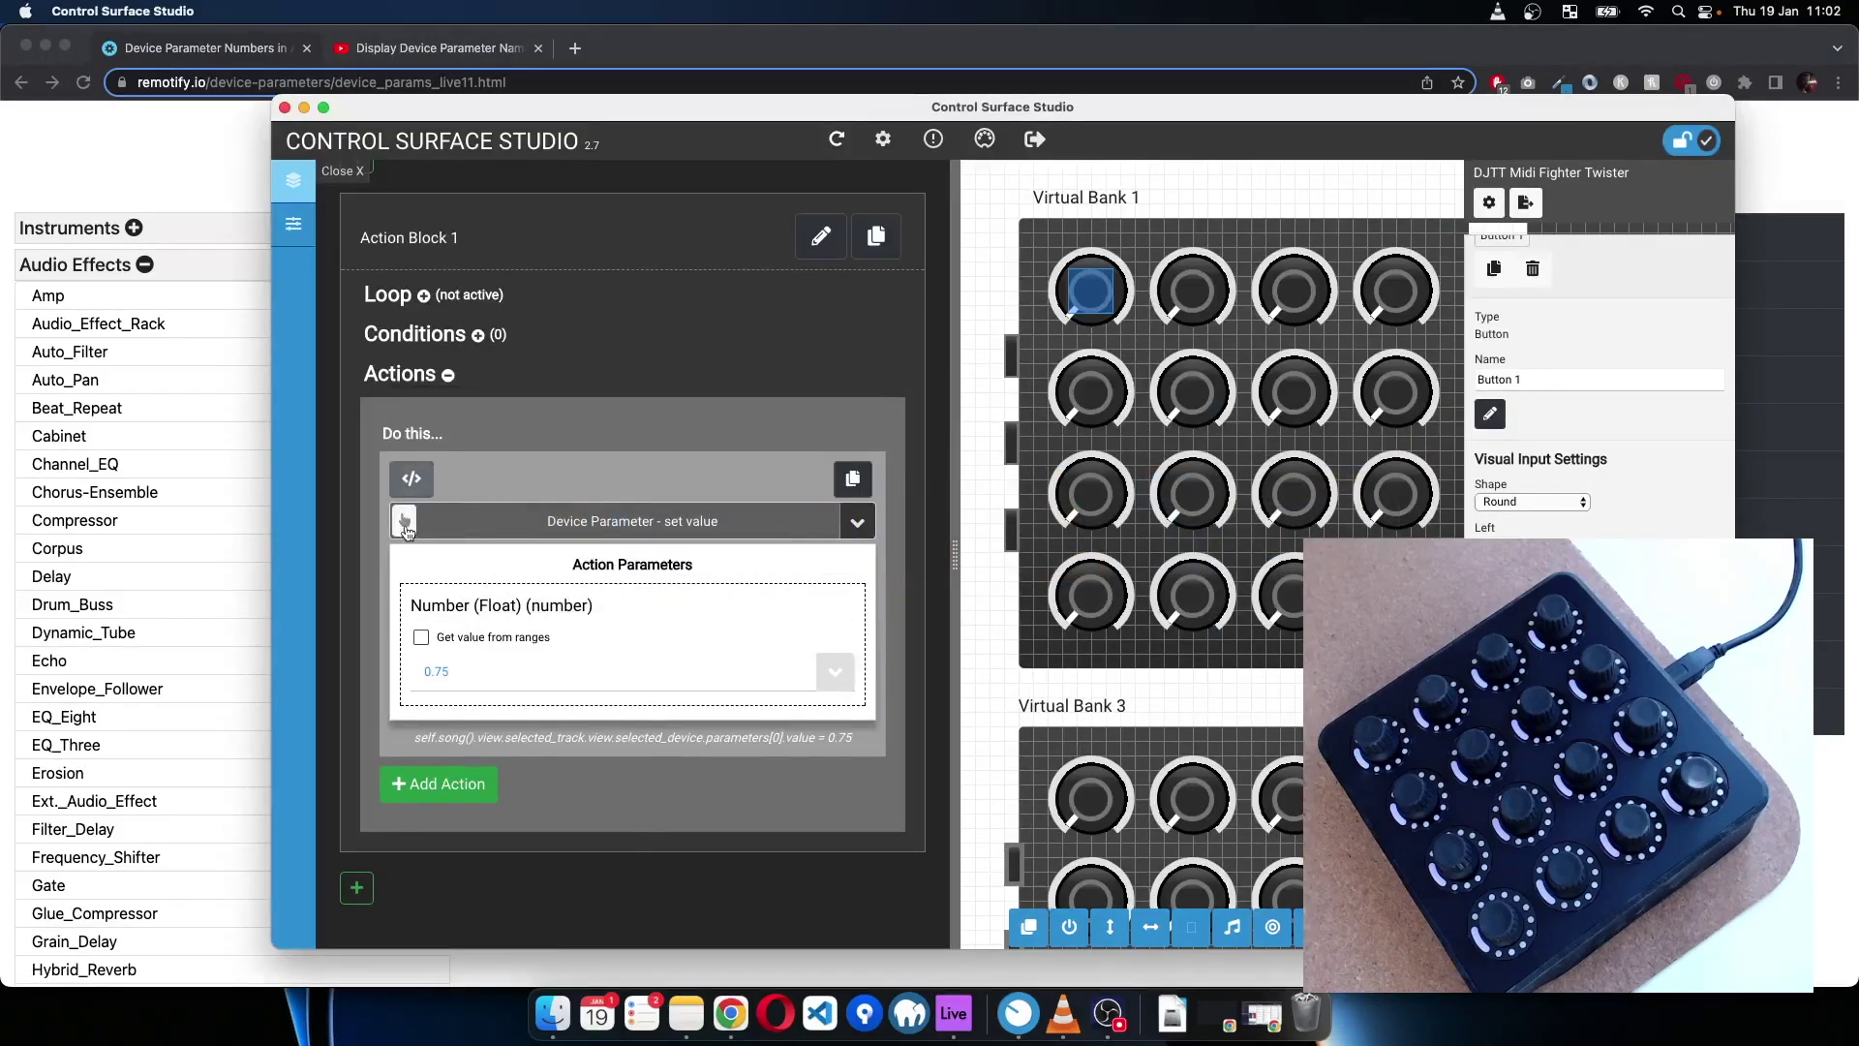
- Change the set-value action's device parameter number from 1 to 6
{"action": "left_click", "coordinate": [405, 521]}
{"action": "key", "text": "BackSpace"}
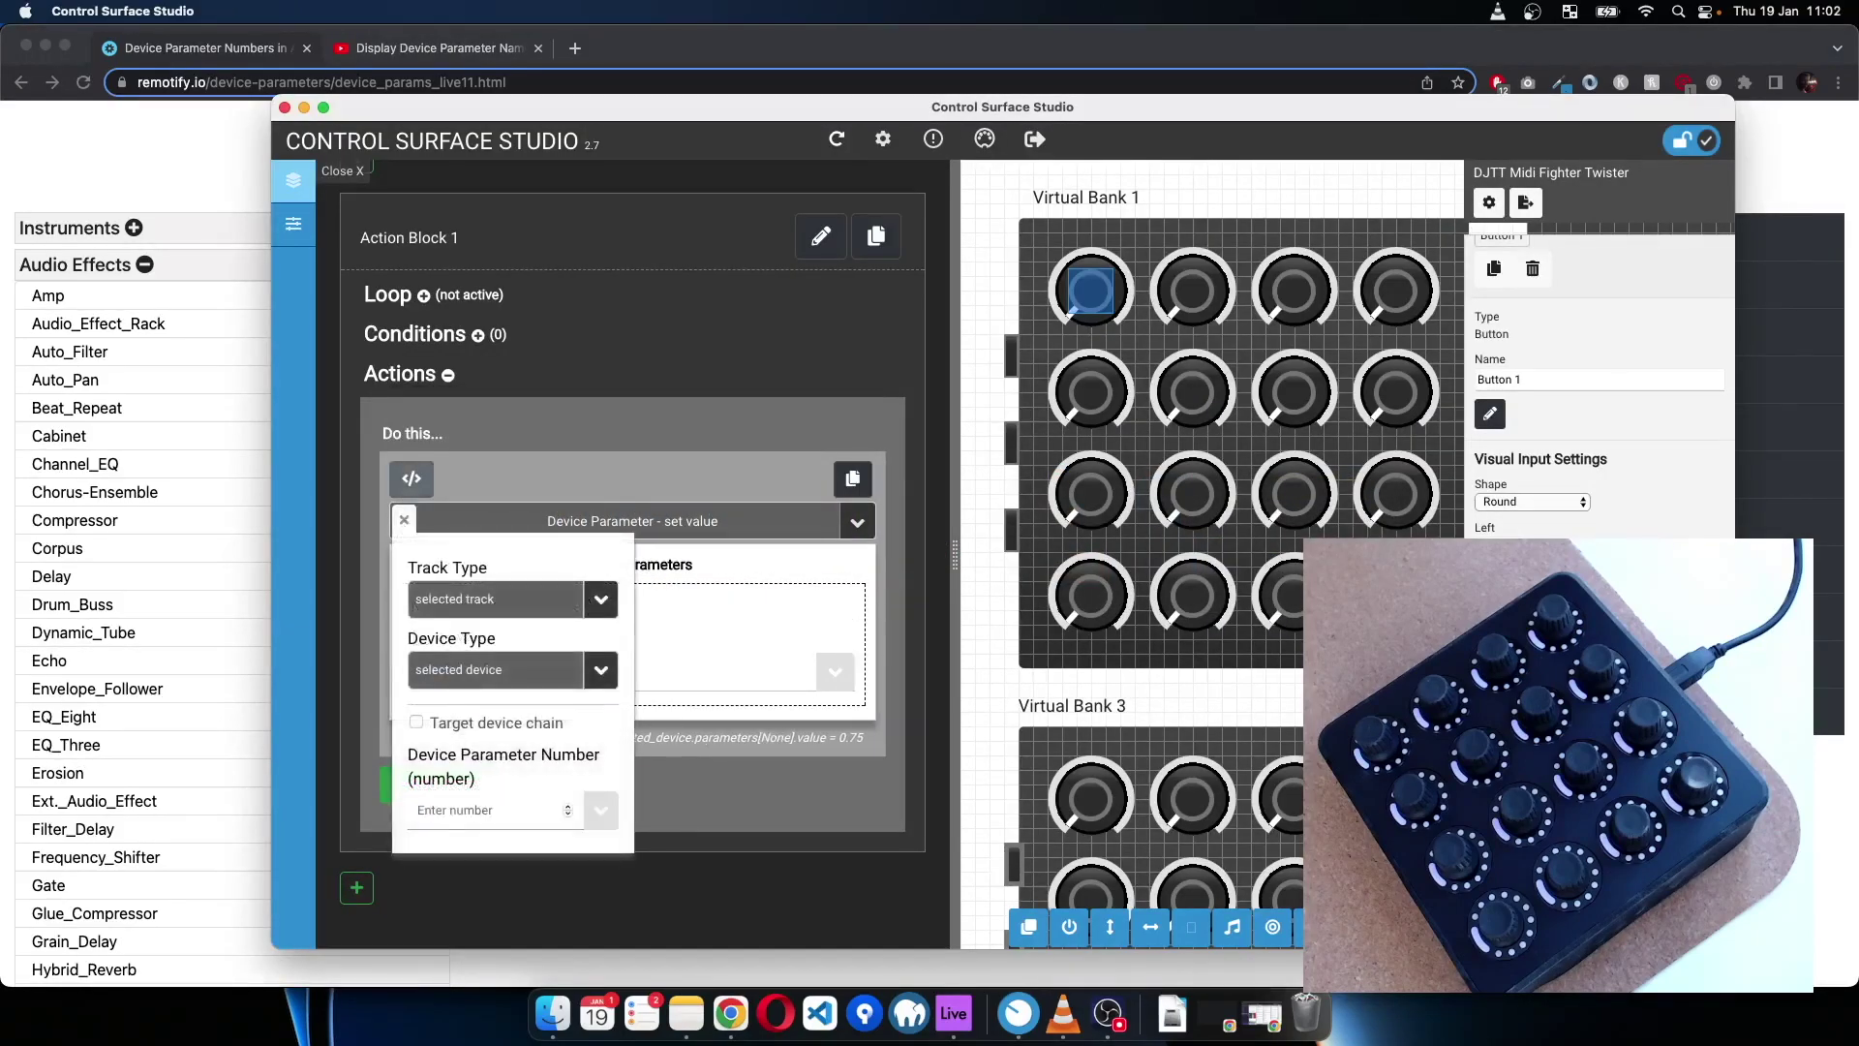
{"action": "type", "text": "6"}
{"action": "left_click", "coordinate": [405, 521]}
{"action": "scroll", "coordinate": [547, 414], "scroll_direction": "up", "scroll_amount": 1}
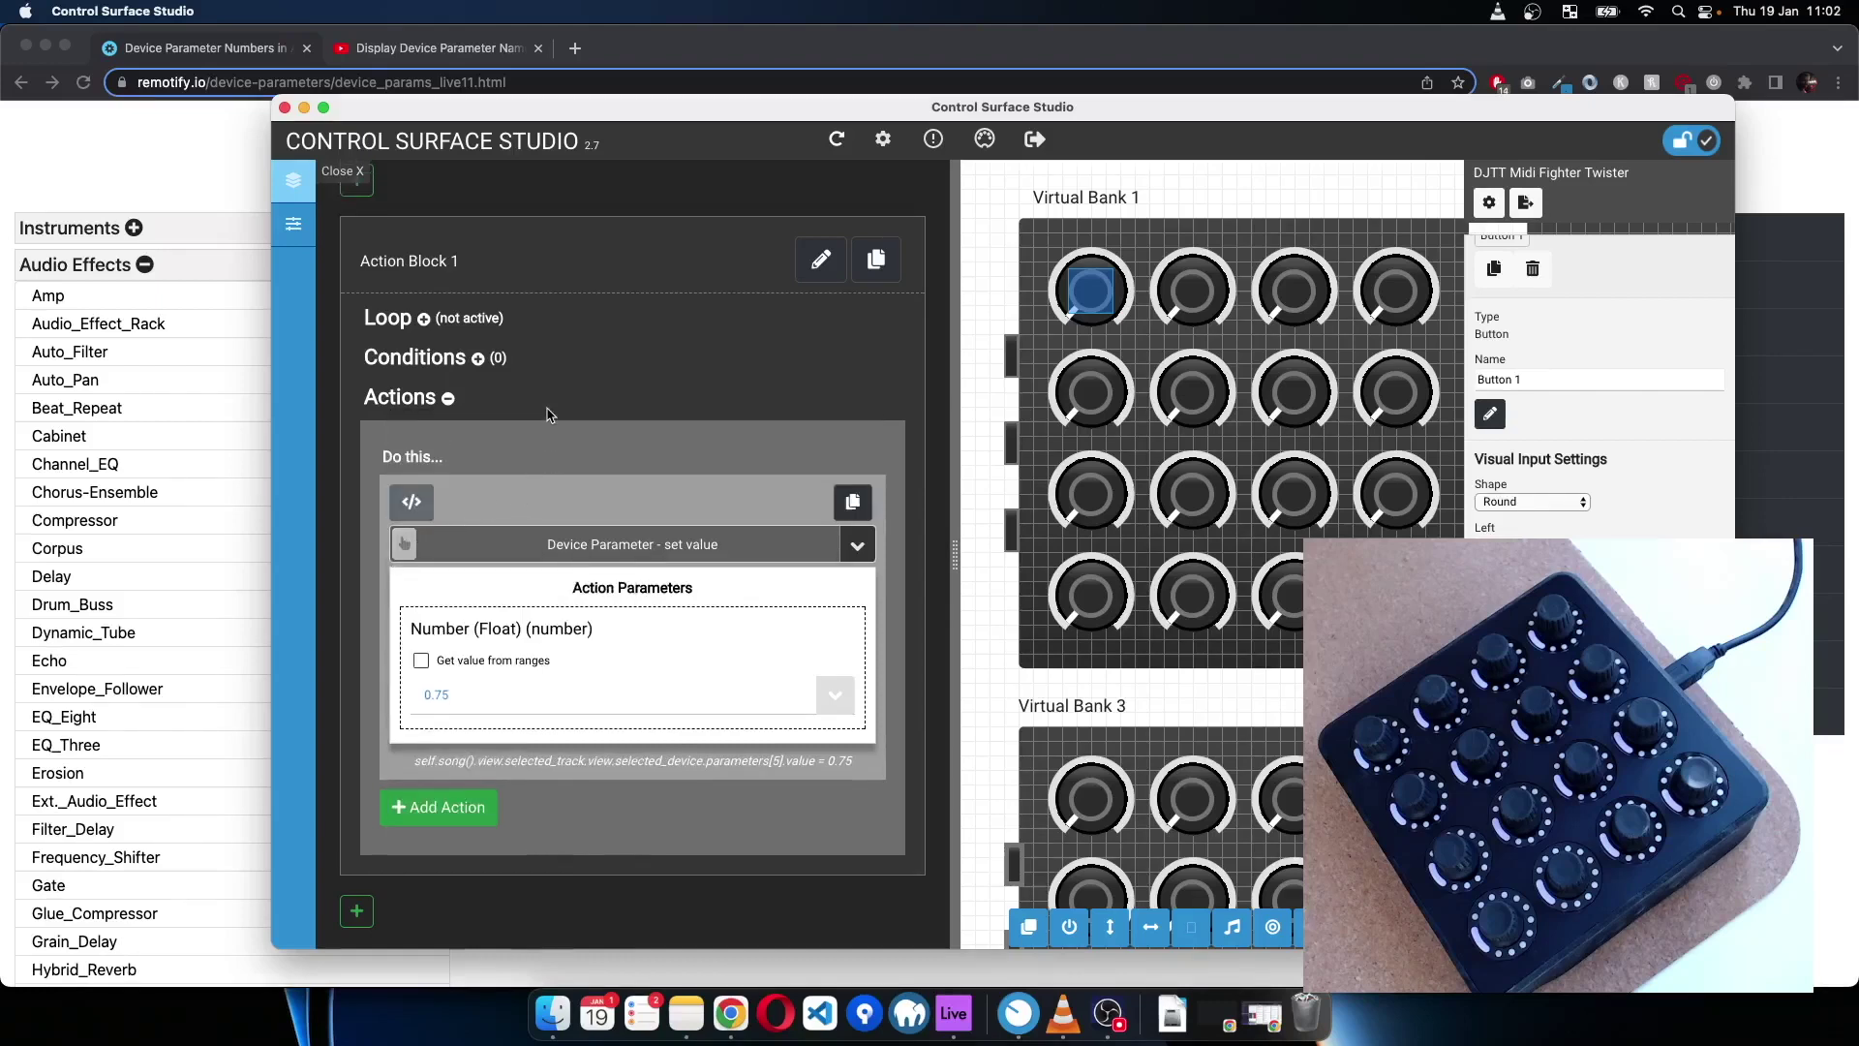
{"action": "left_click", "coordinate": [405, 538]}
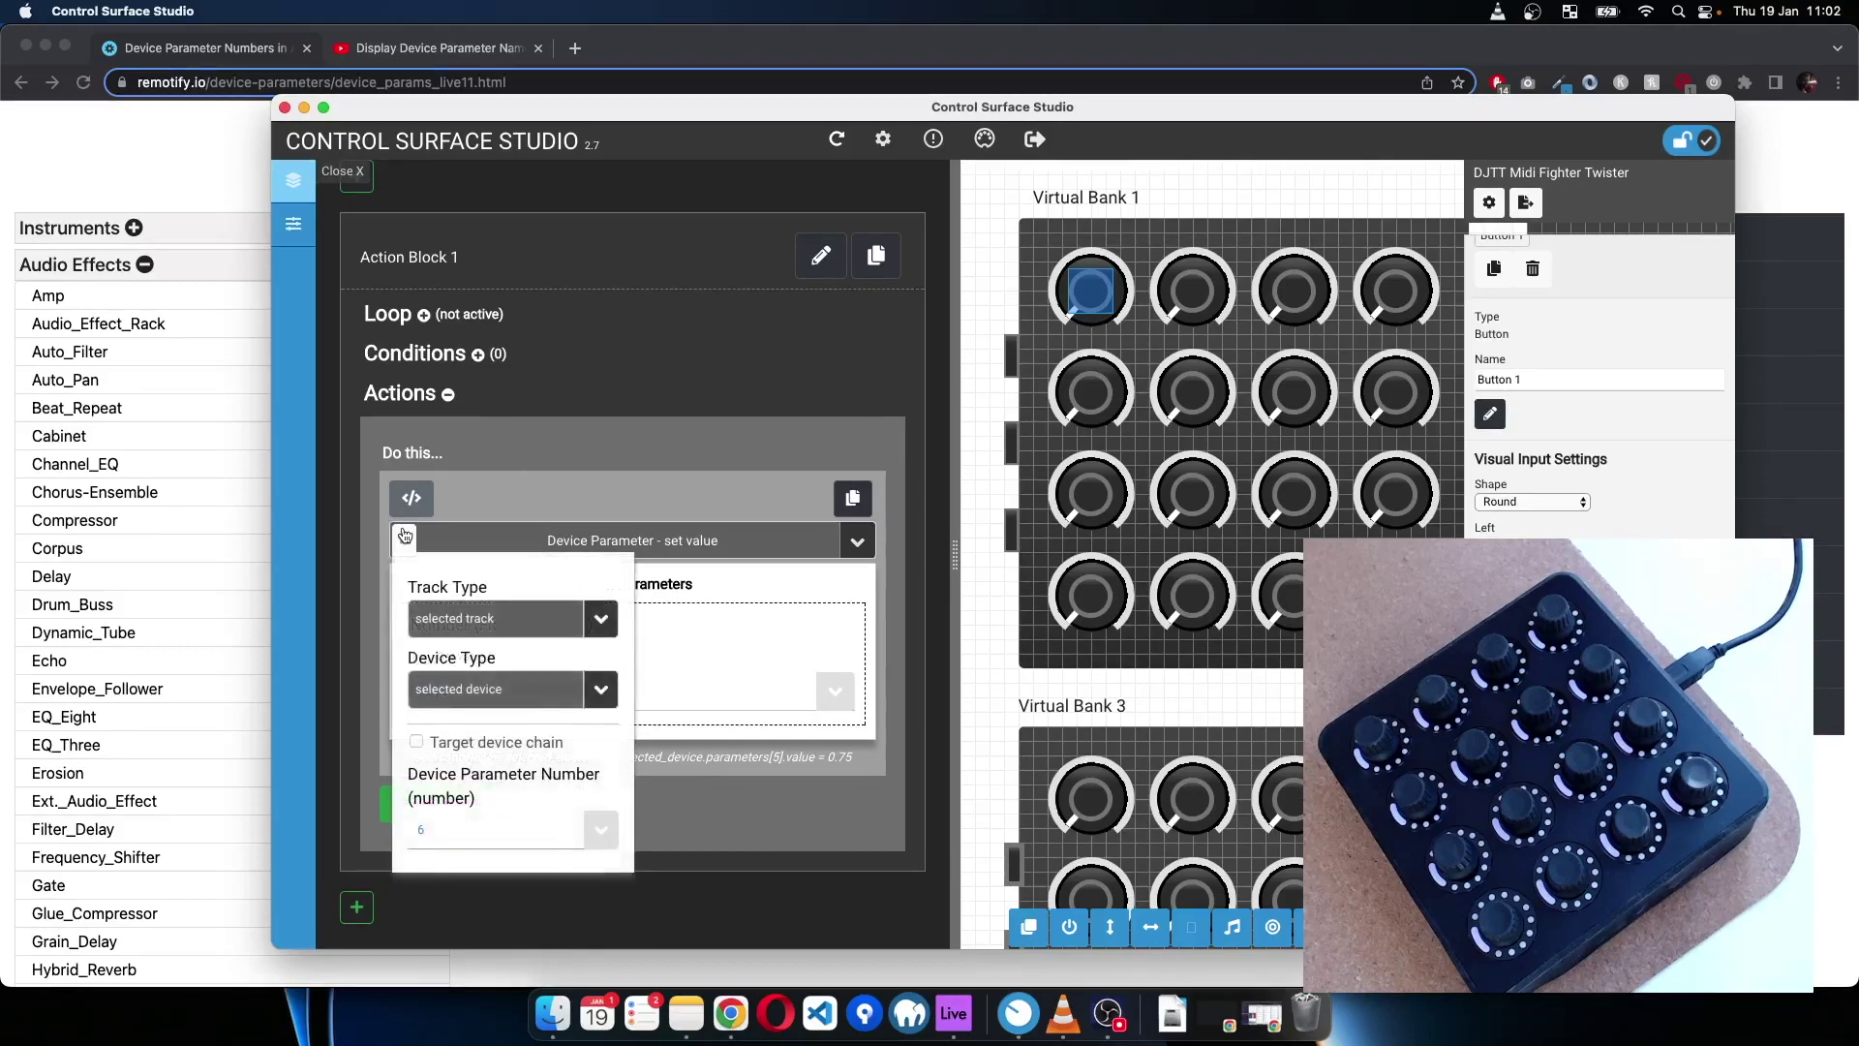
{"action": "left_click", "coordinate": [405, 535]}
{"action": "scroll", "coordinate": [676, 422], "scroll_direction": "down", "scroll_amount": 1}
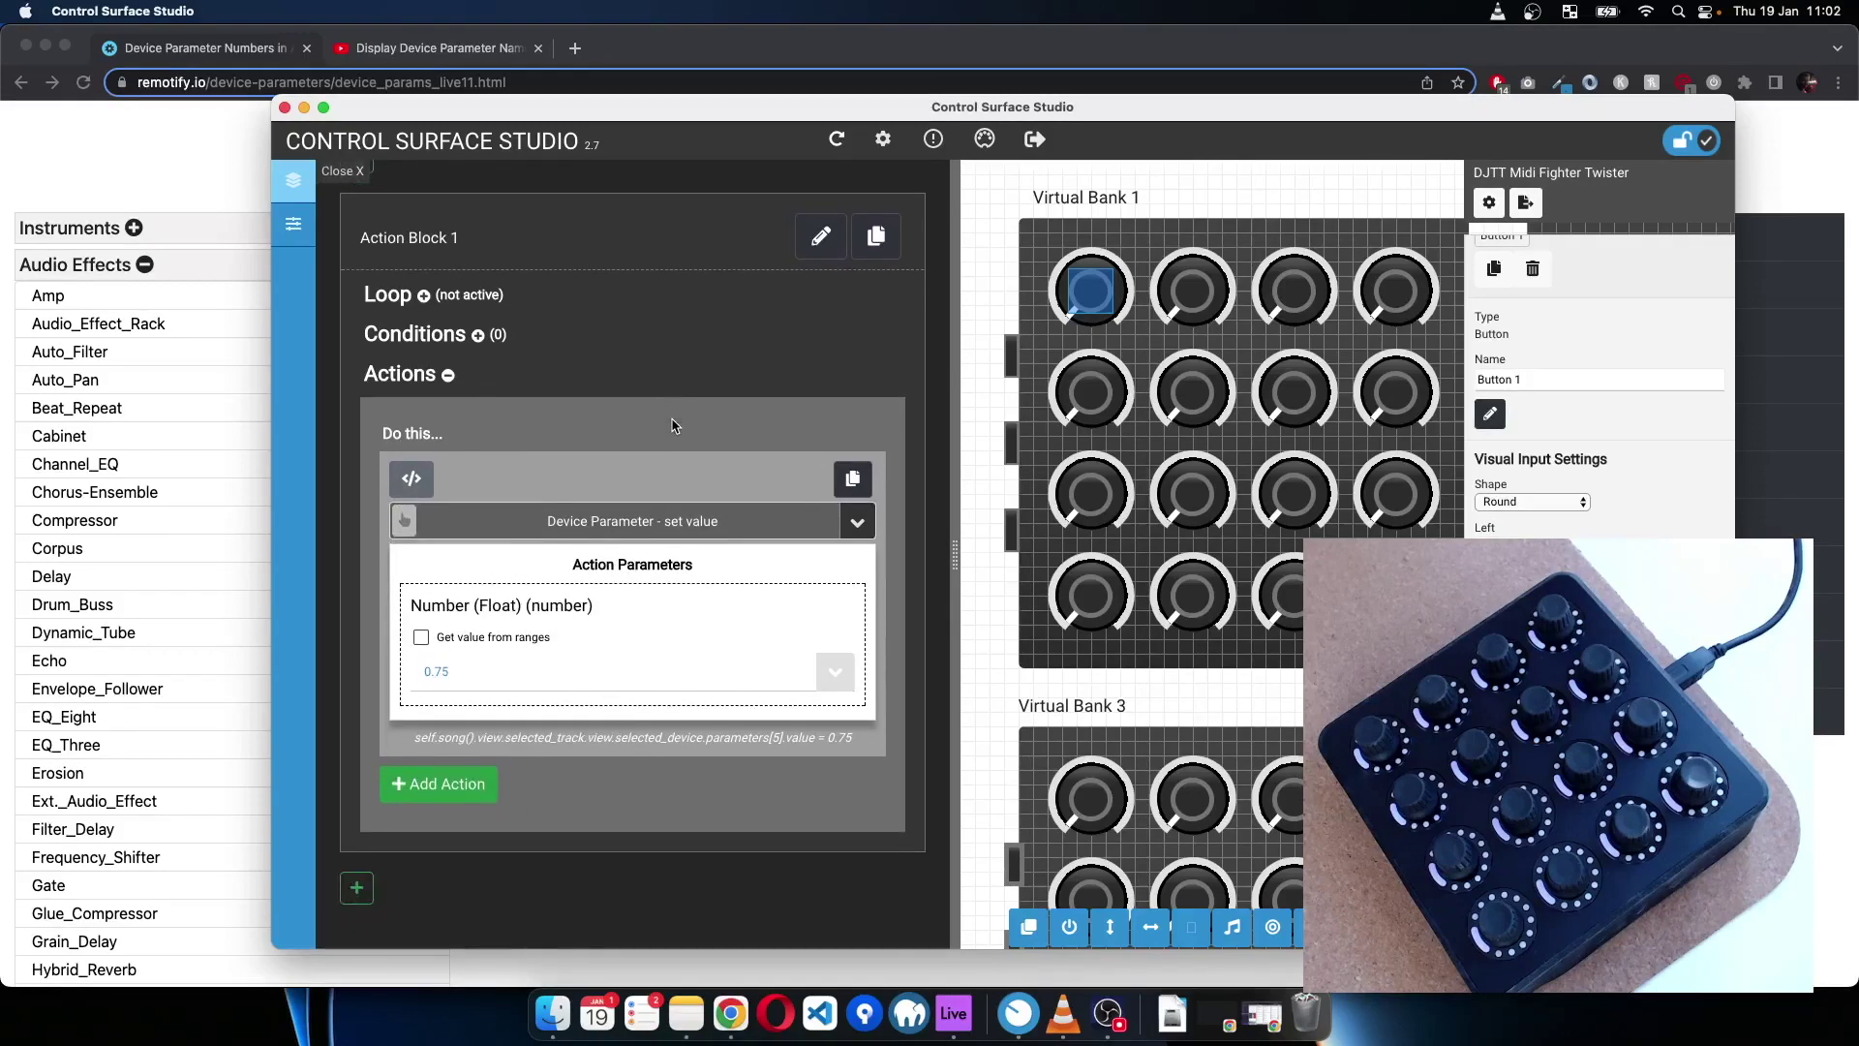
{"action": "scroll", "coordinate": [675, 426], "scroll_direction": "up", "scroll_amount": 10}
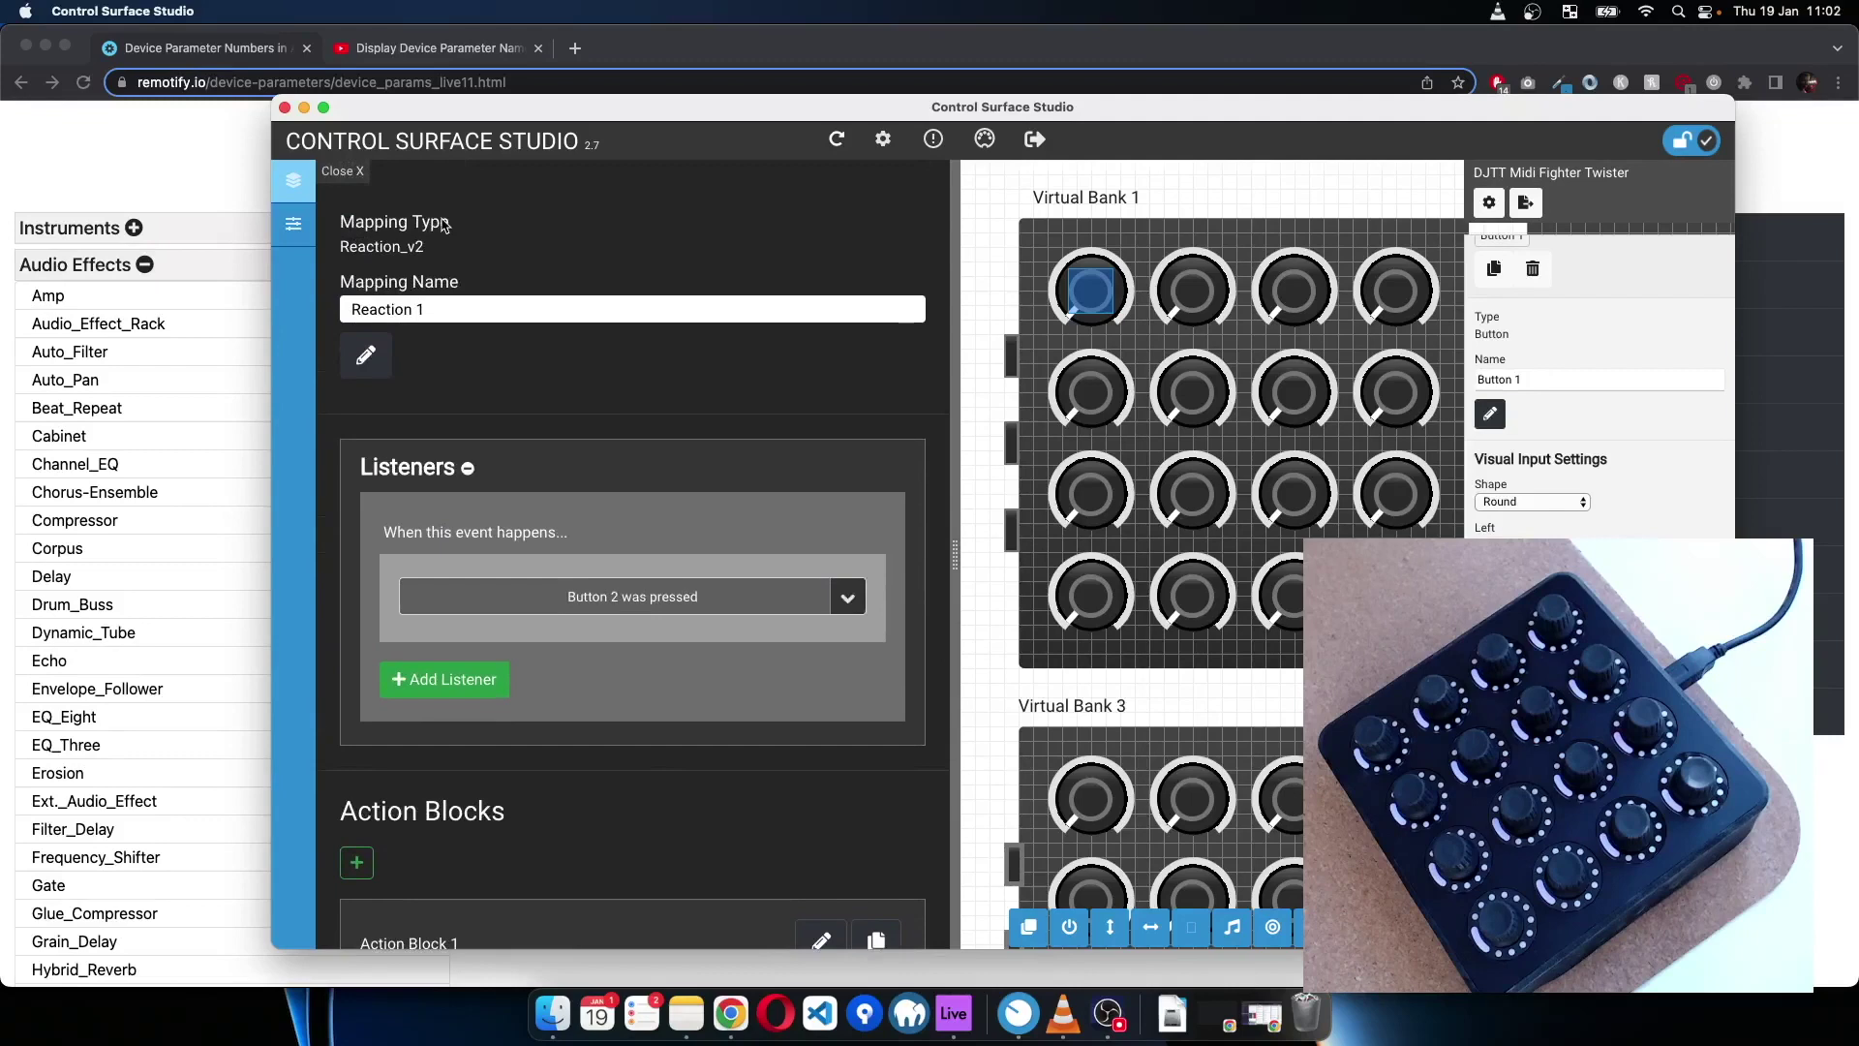
- Reinstall the set parameter position script into Live, then start quitting Ableton Live
{"action": "left_click", "coordinate": [341, 172]}
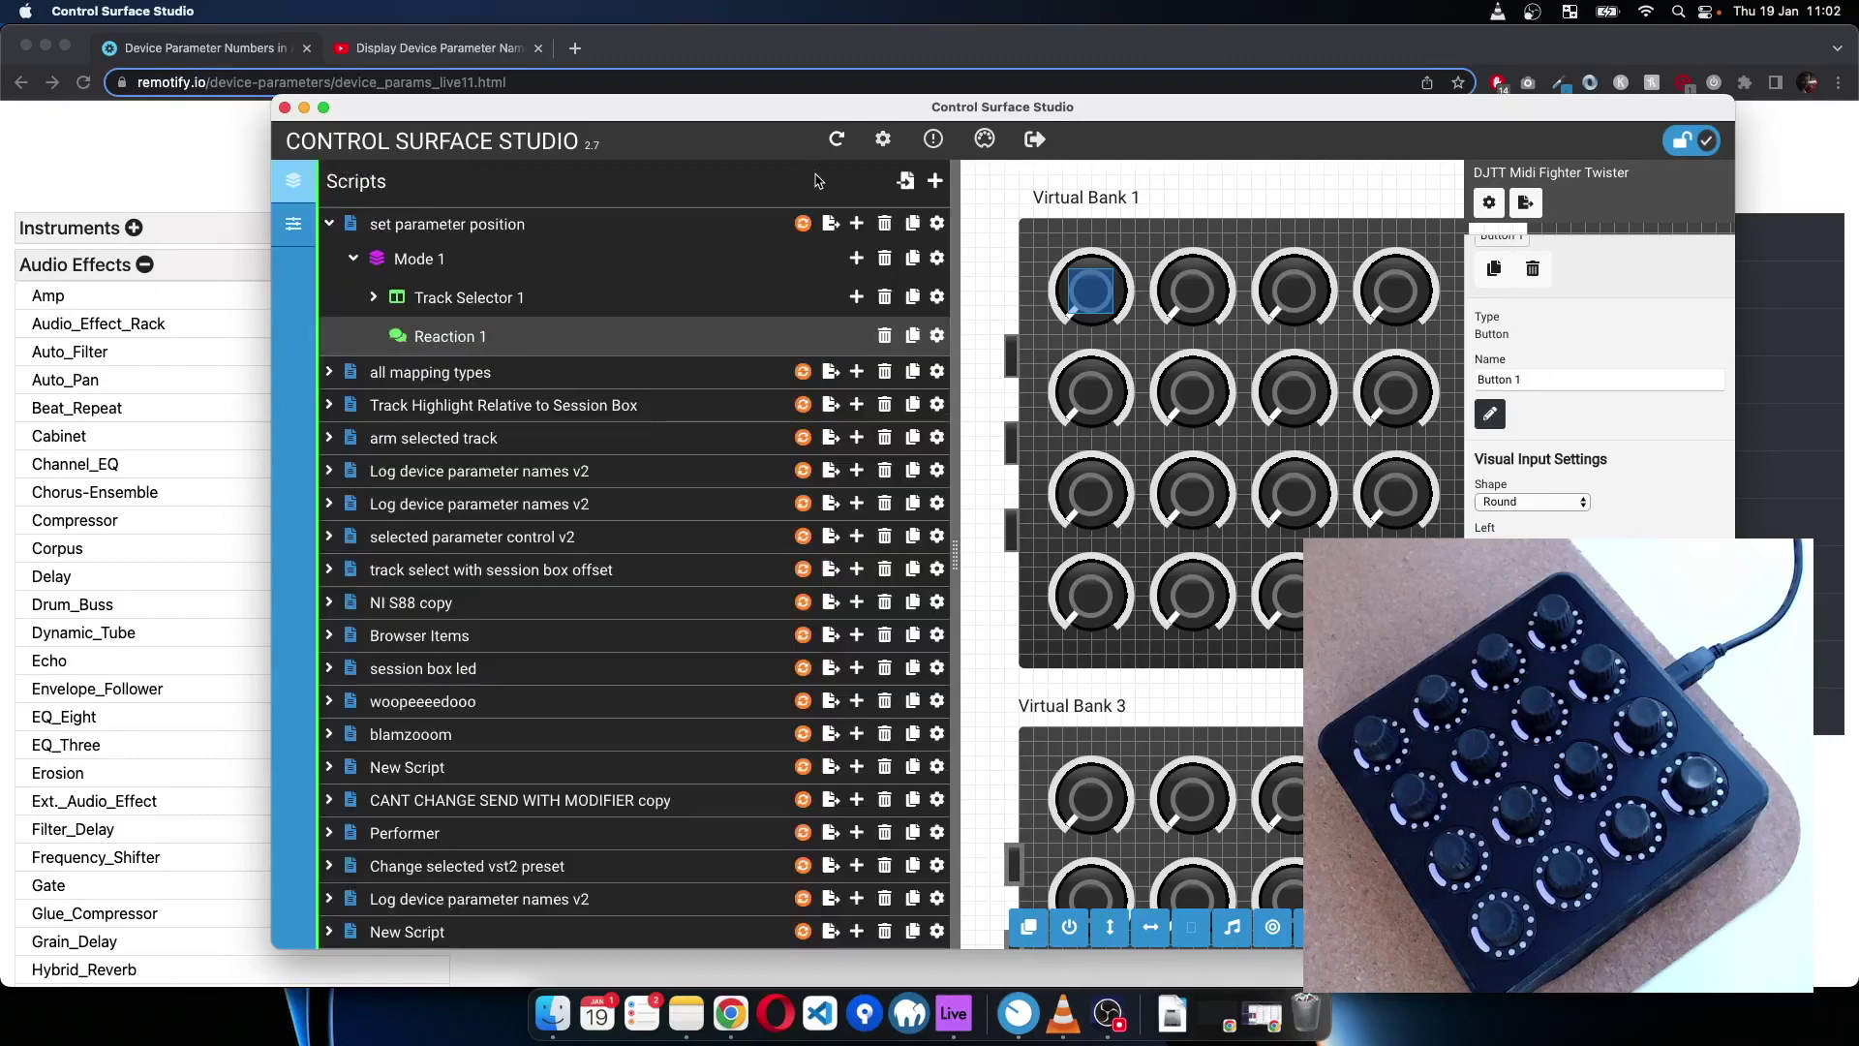
{"action": "left_click", "coordinate": [803, 224]}
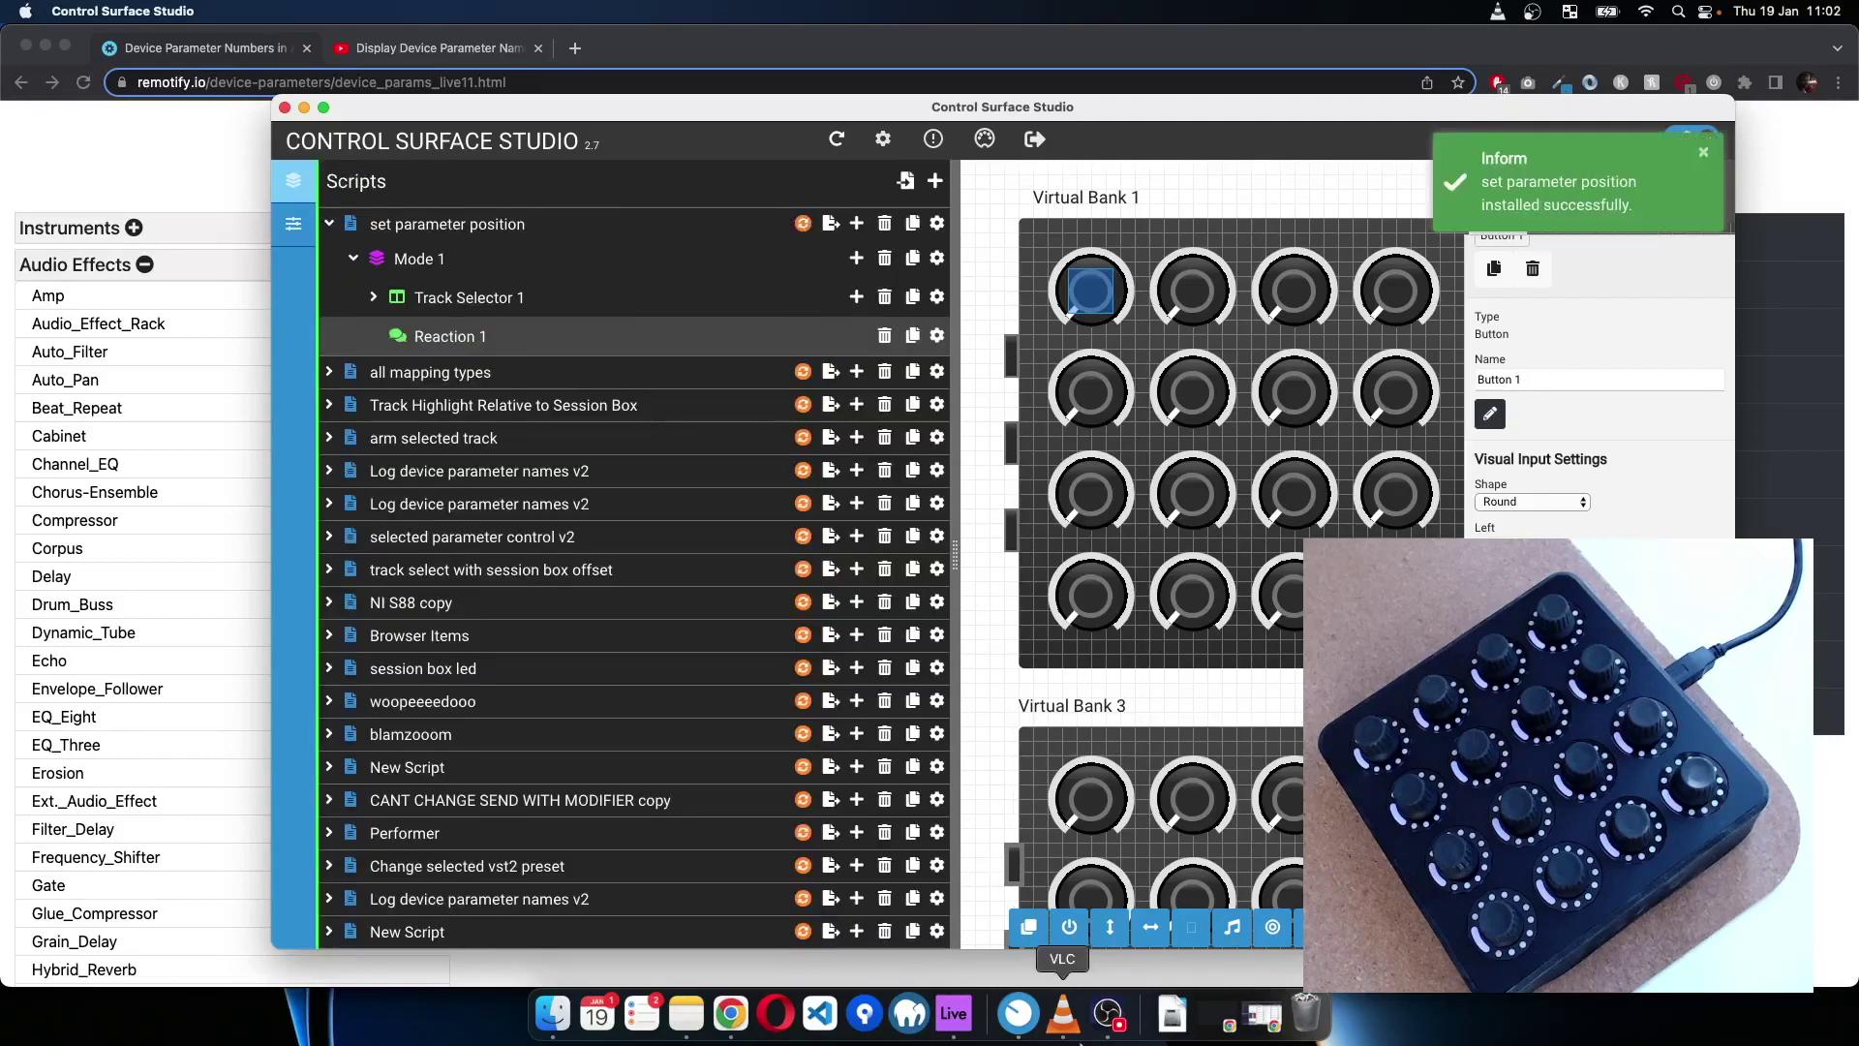
{"action": "right_click", "coordinate": [954, 1013]}
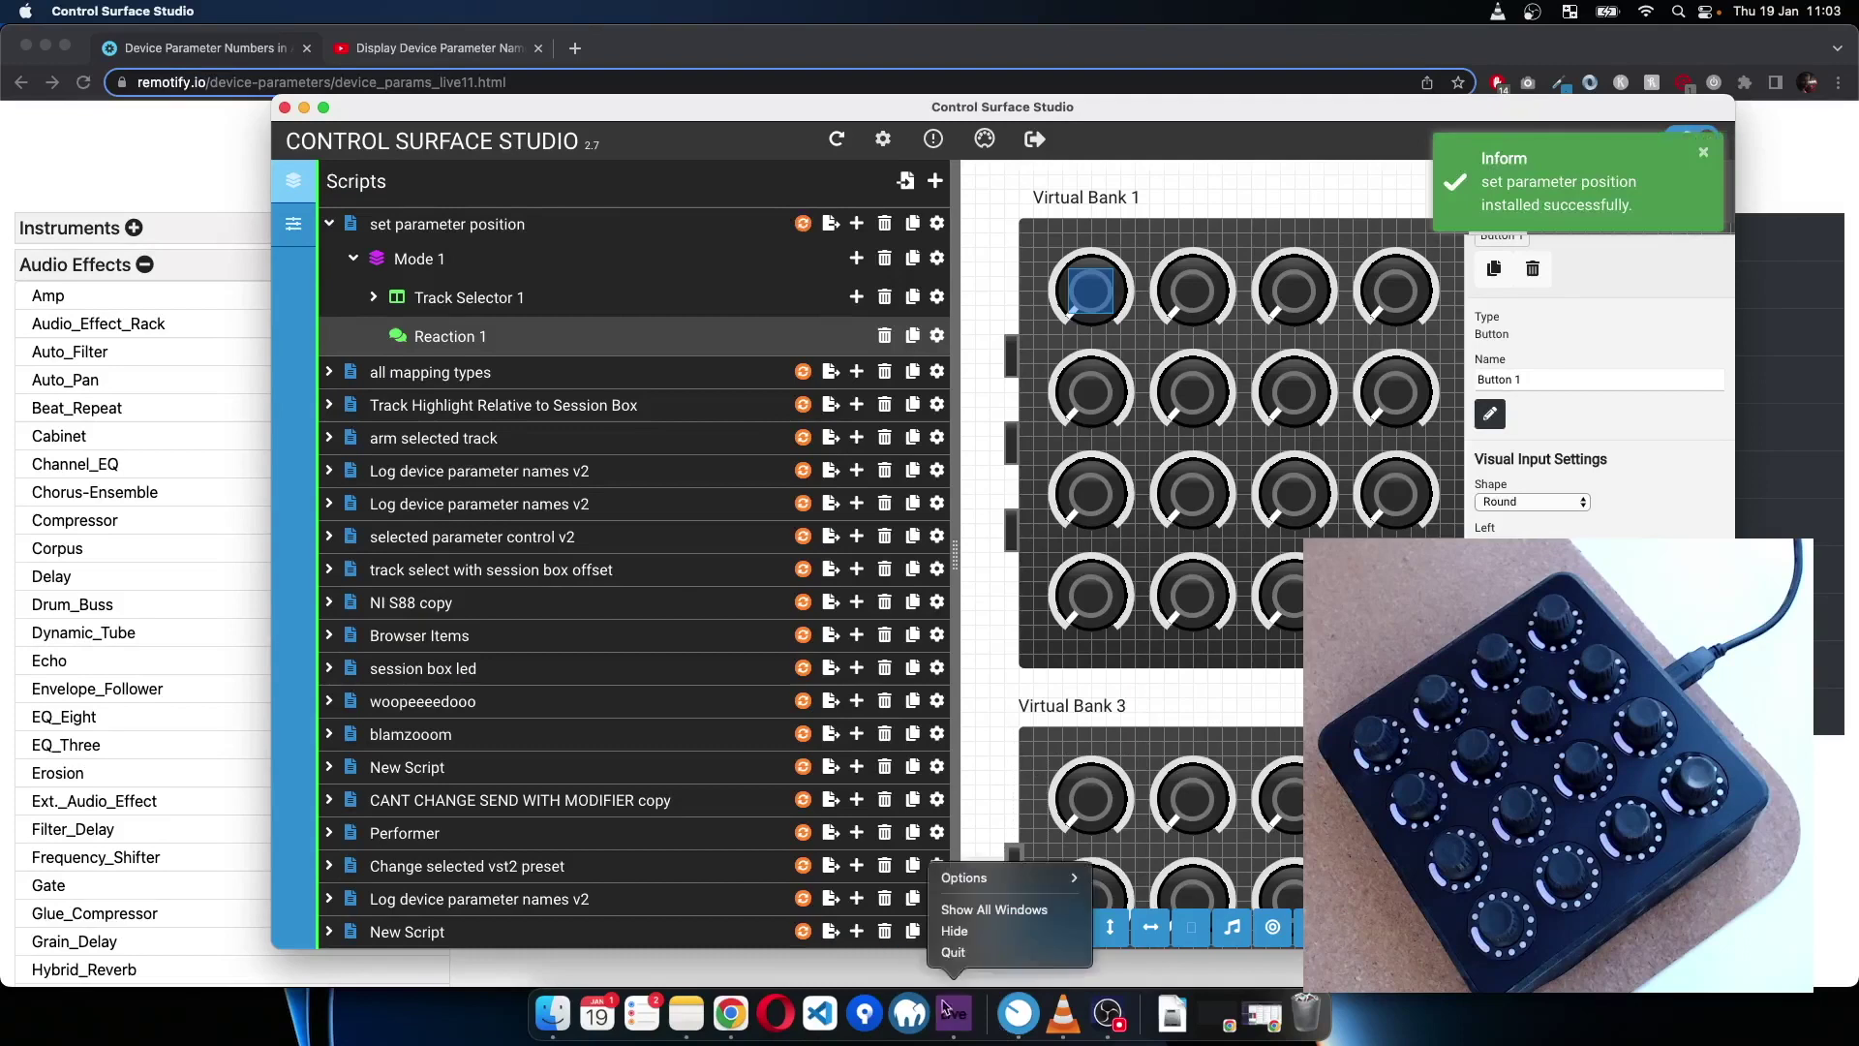
{"action": "left_click", "coordinate": [956, 952]}
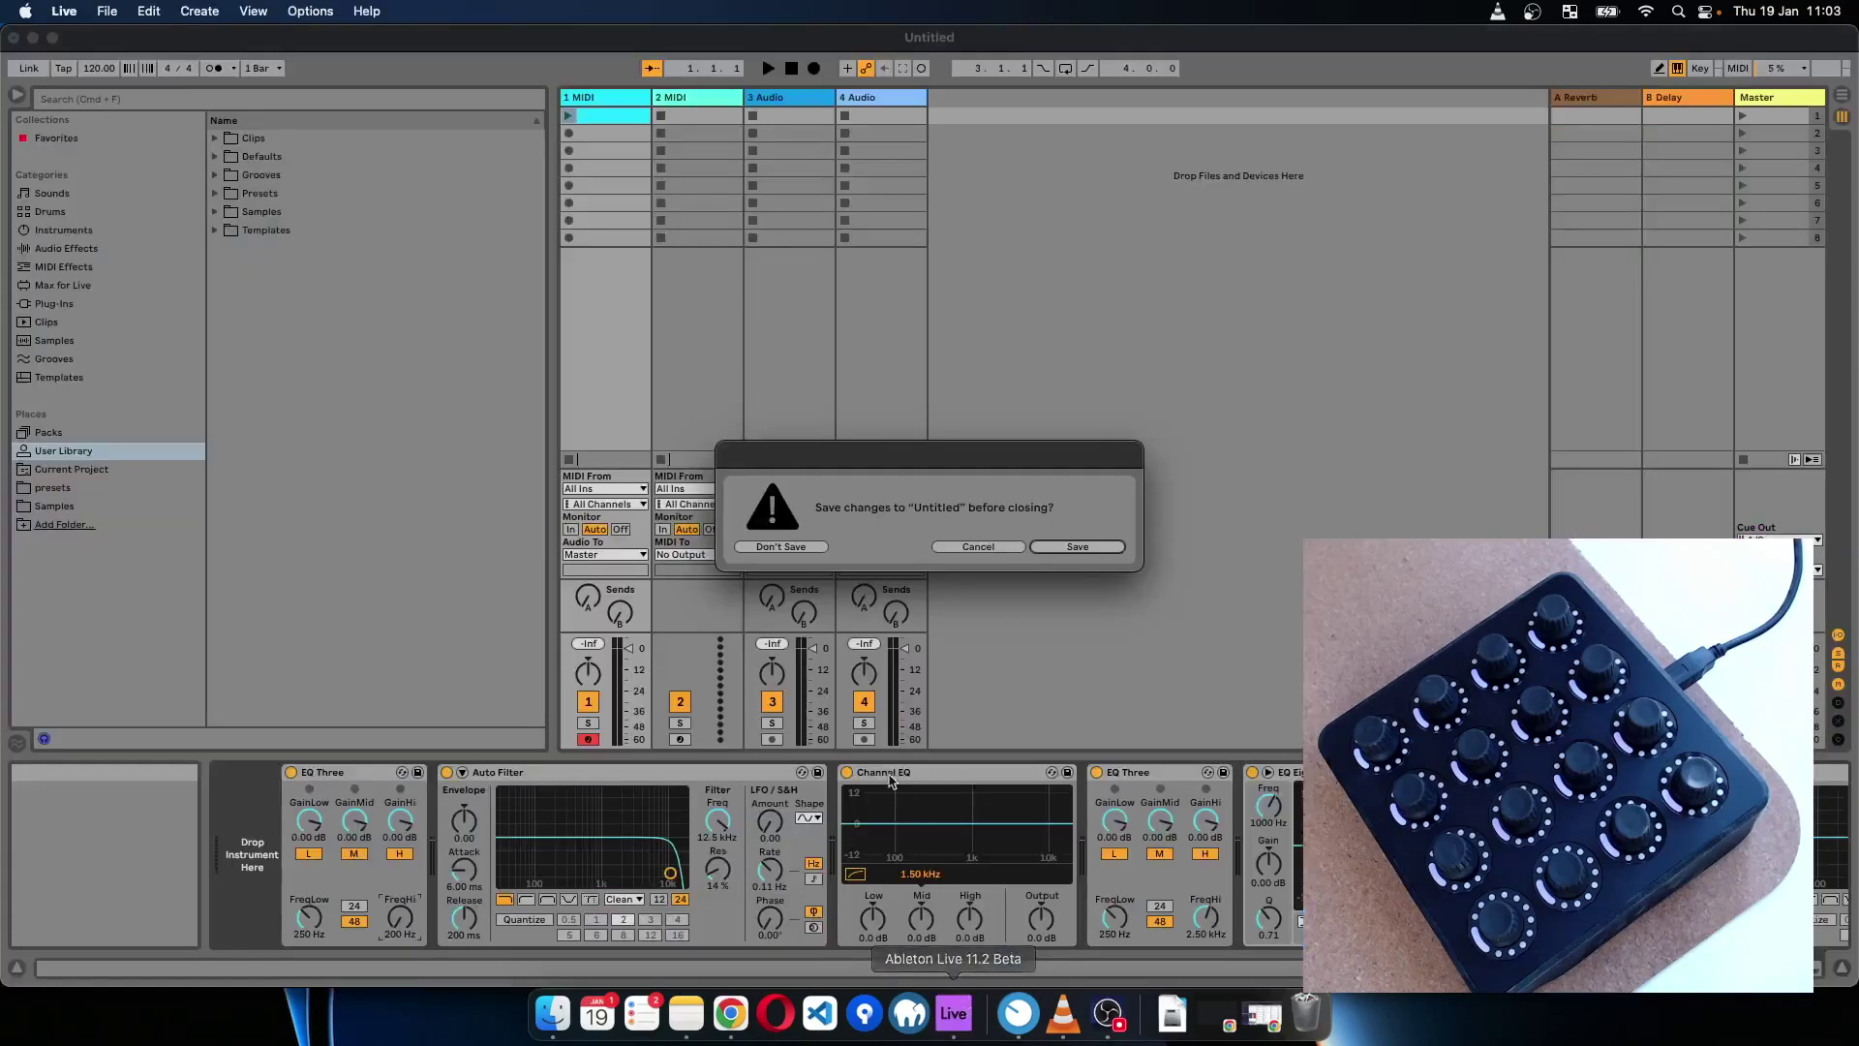
{"action": "key", "text": "Escape"}
- Keep the Live set unsaved and turn EQ Three's FreqHi down to 563 Hz
{"action": "left_click_drag", "start_coordinate": [400, 915], "coordinate": [400, 922]}
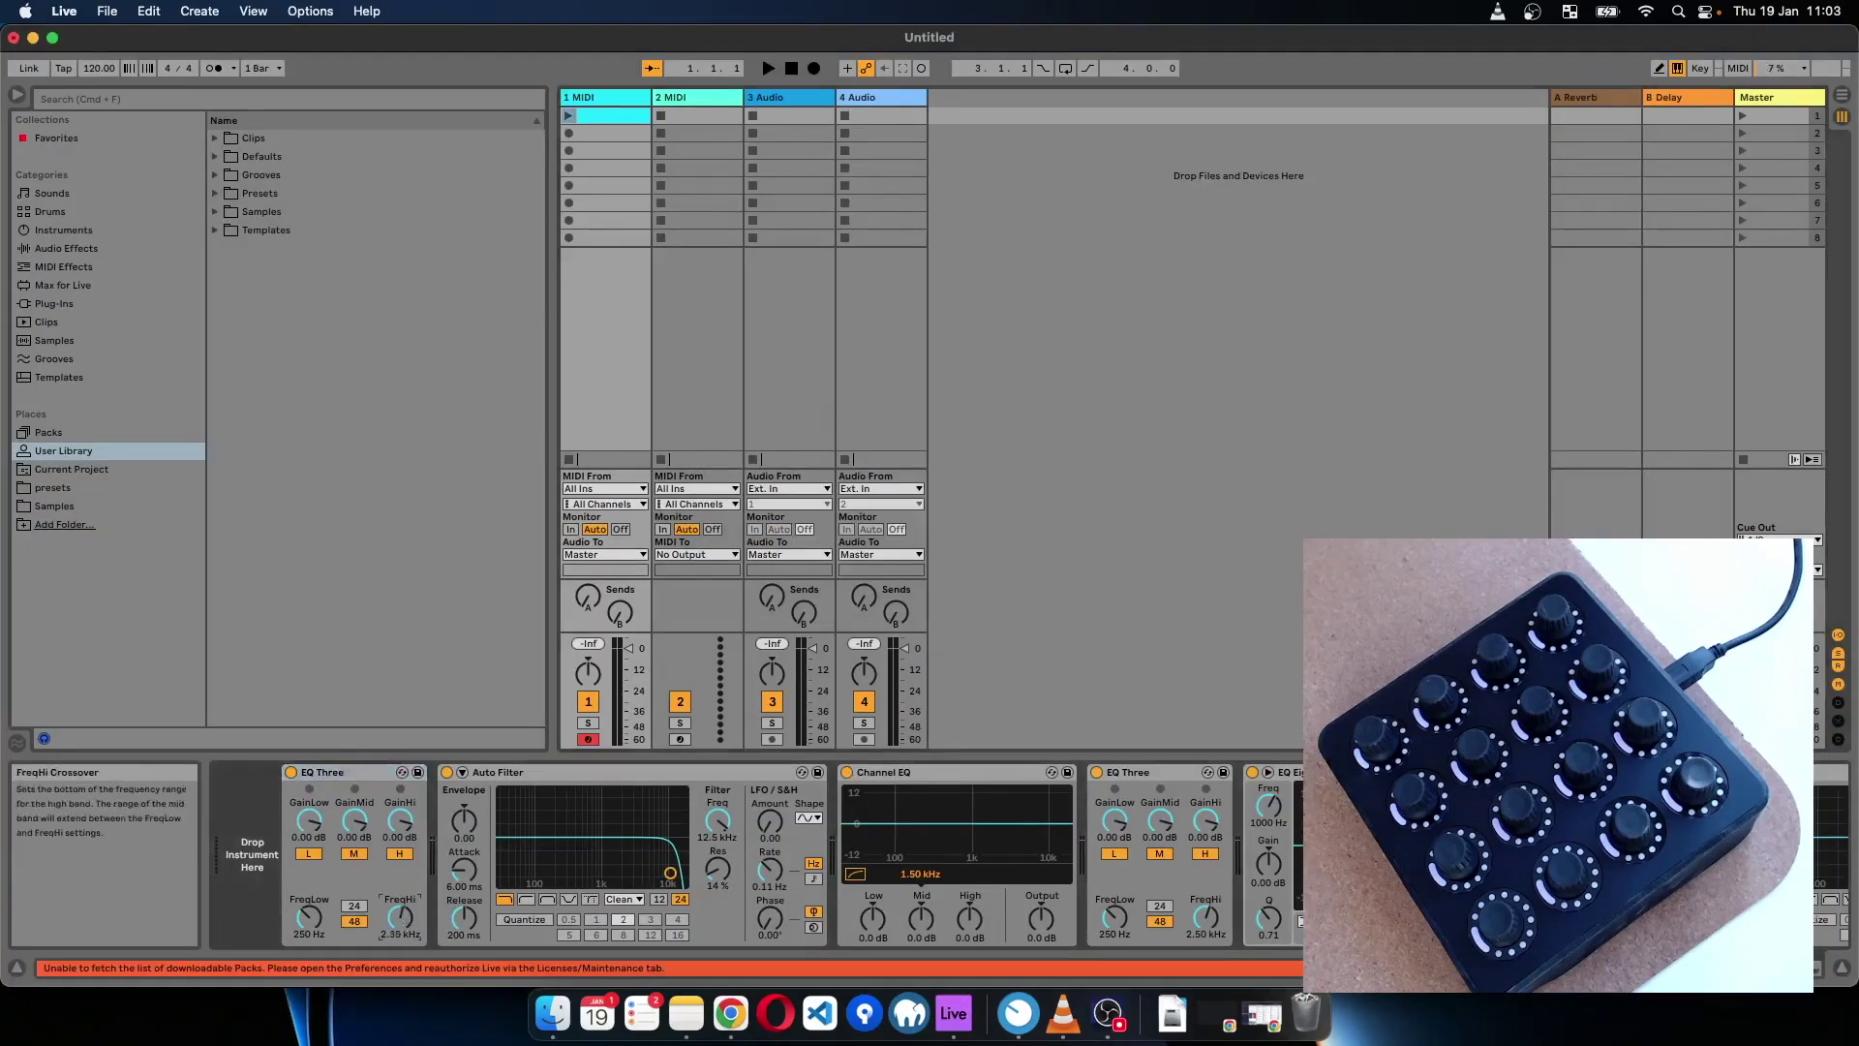
{"action": "left_click", "coordinate": [363, 770]}
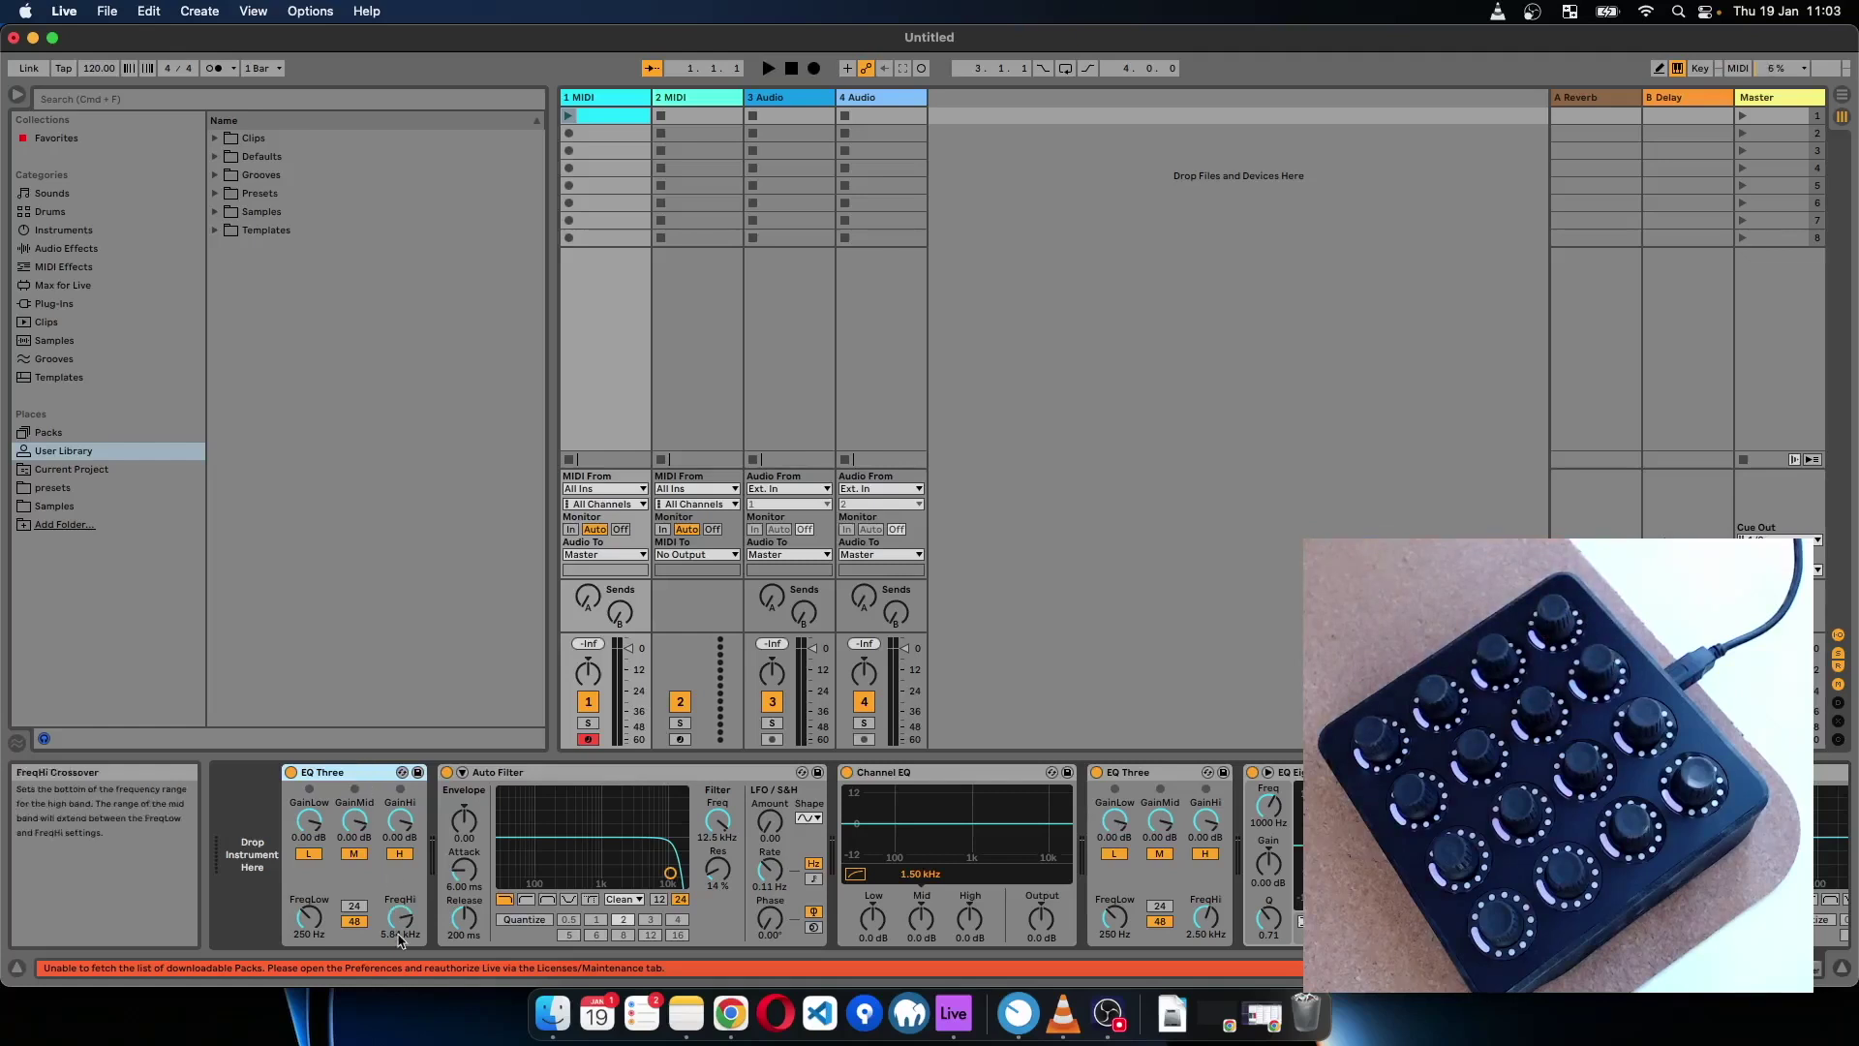
{"action": "left_click_drag", "start_coordinate": [406, 929], "coordinate": [406, 959]}
{"action": "left_click", "coordinate": [1018, 1012]}
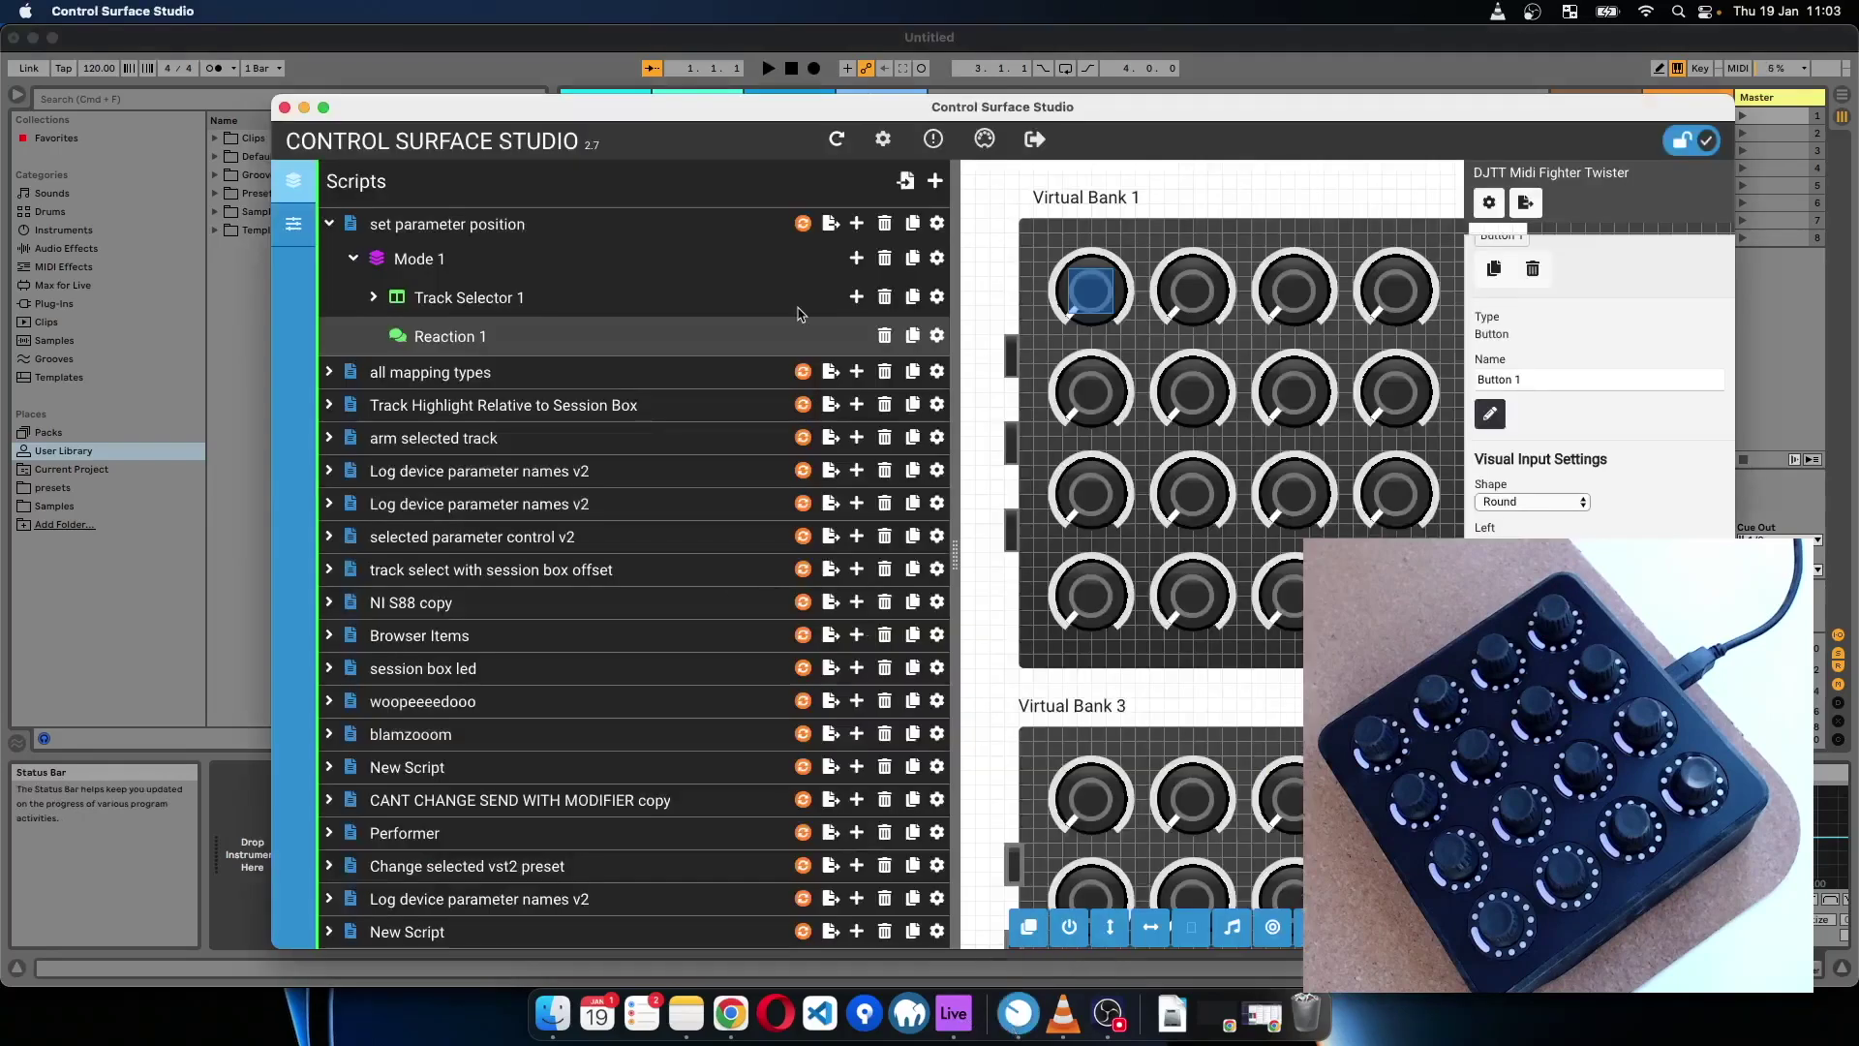
- Open Reaction 1's mapping, review its Button 2 listener and Action Block 1, and expand the block's conditions
{"action": "left_click", "coordinate": [937, 335]}
{"action": "scroll", "coordinate": [755, 587], "scroll_direction": "down", "scroll_amount": 7}
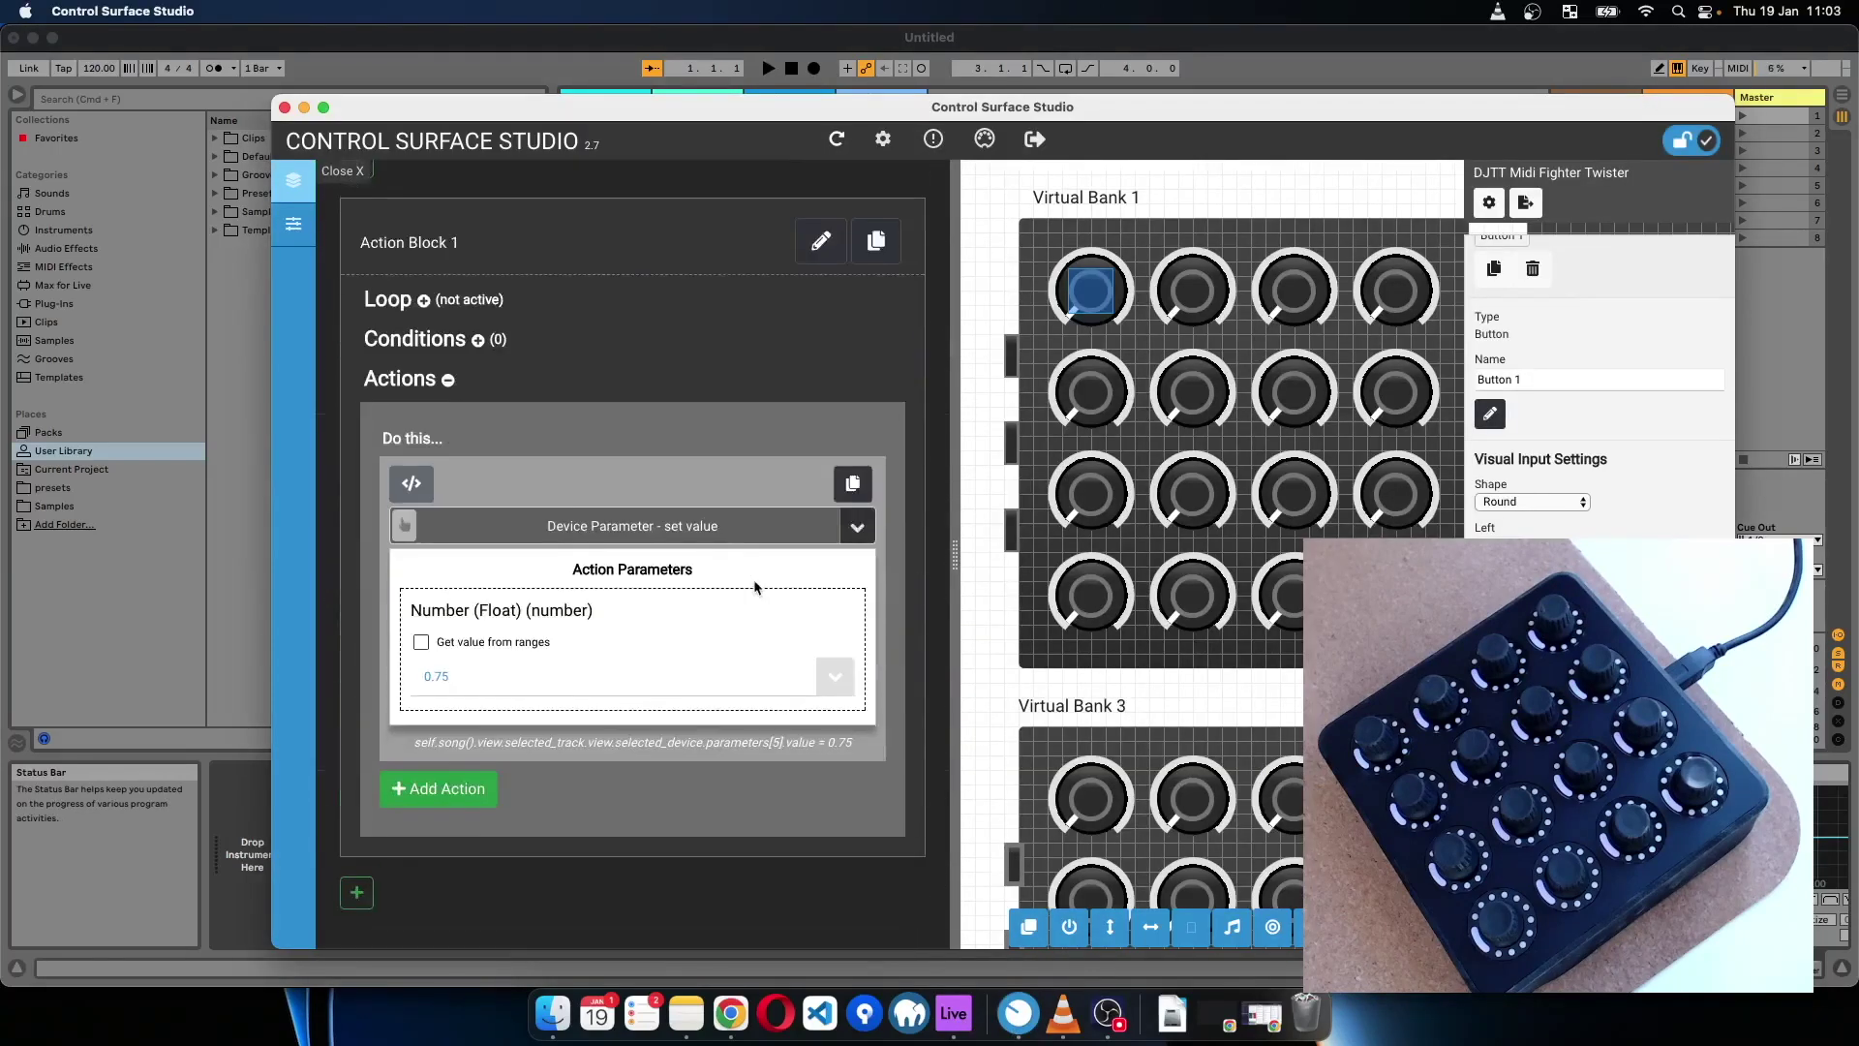
{"action": "scroll", "coordinate": [755, 587], "scroll_direction": "up", "scroll_amount": 1}
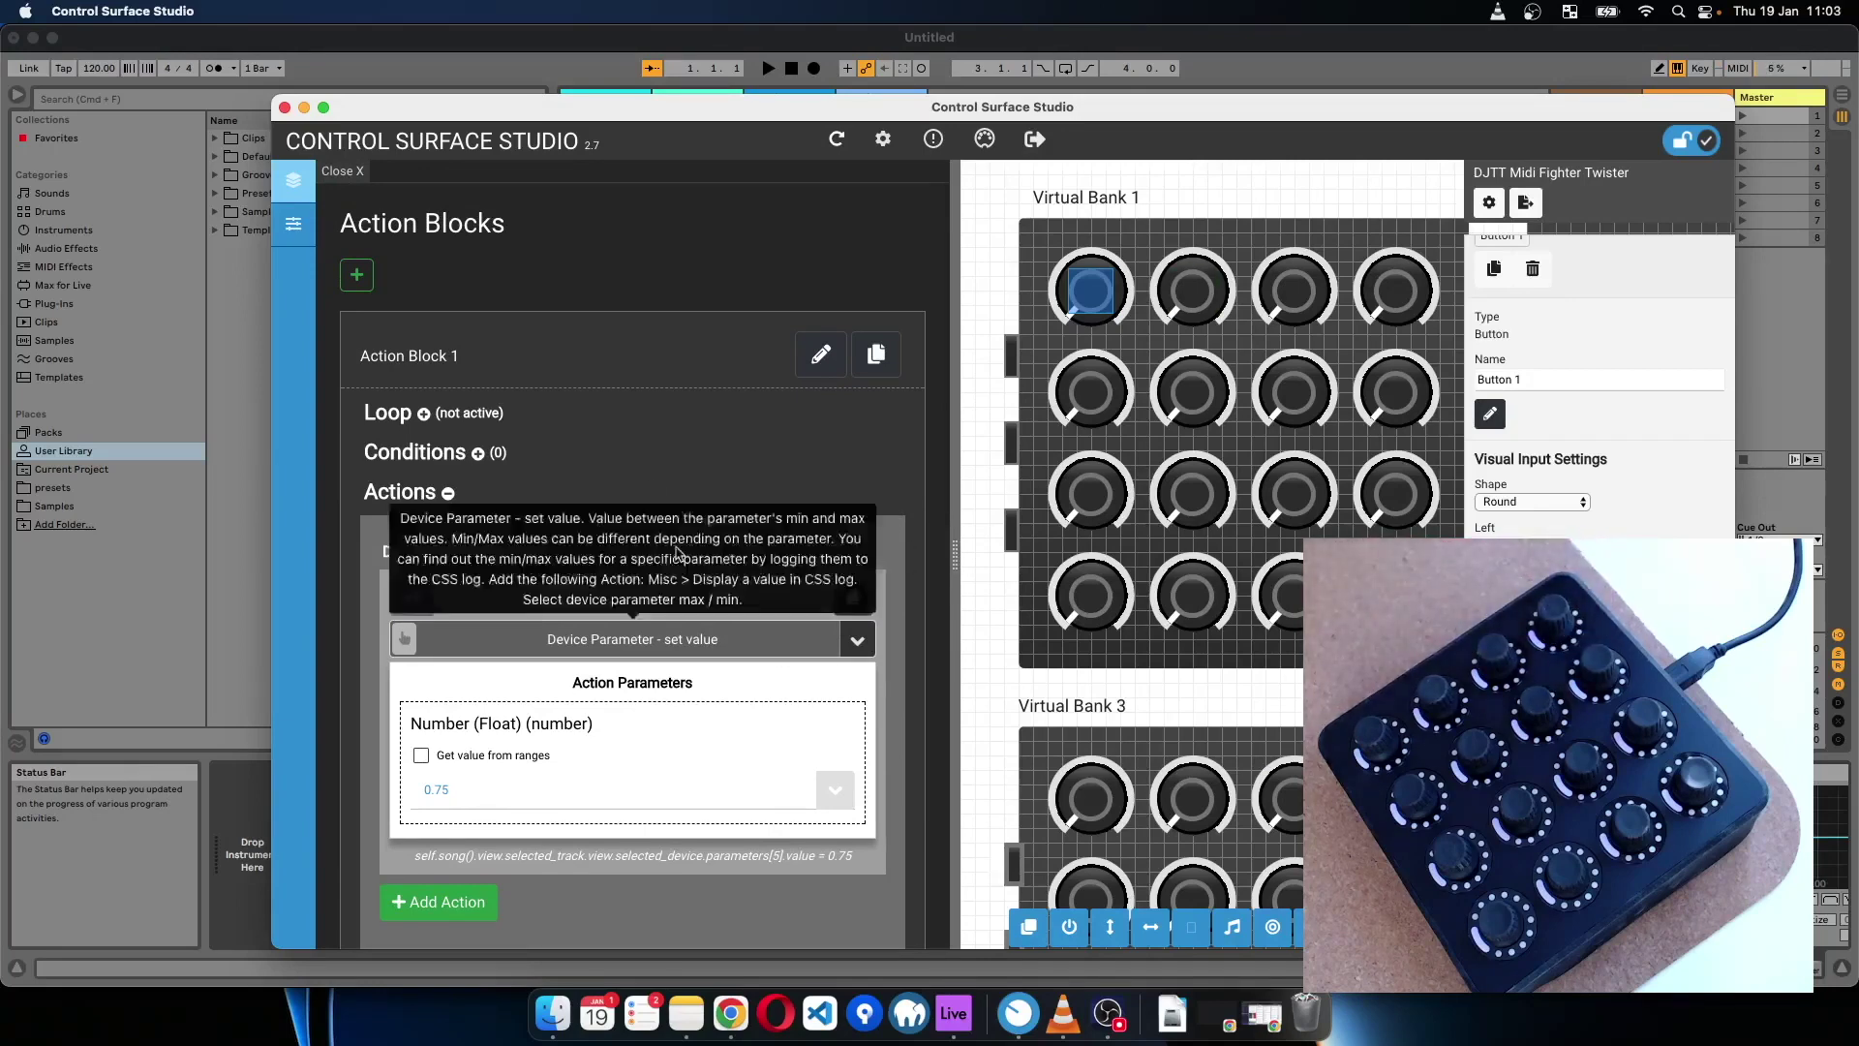
{"action": "scroll", "coordinate": [651, 490], "scroll_direction": "up", "scroll_amount": 2}
{"action": "scroll", "coordinate": [489, 491], "scroll_direction": "up", "scroll_amount": 3}
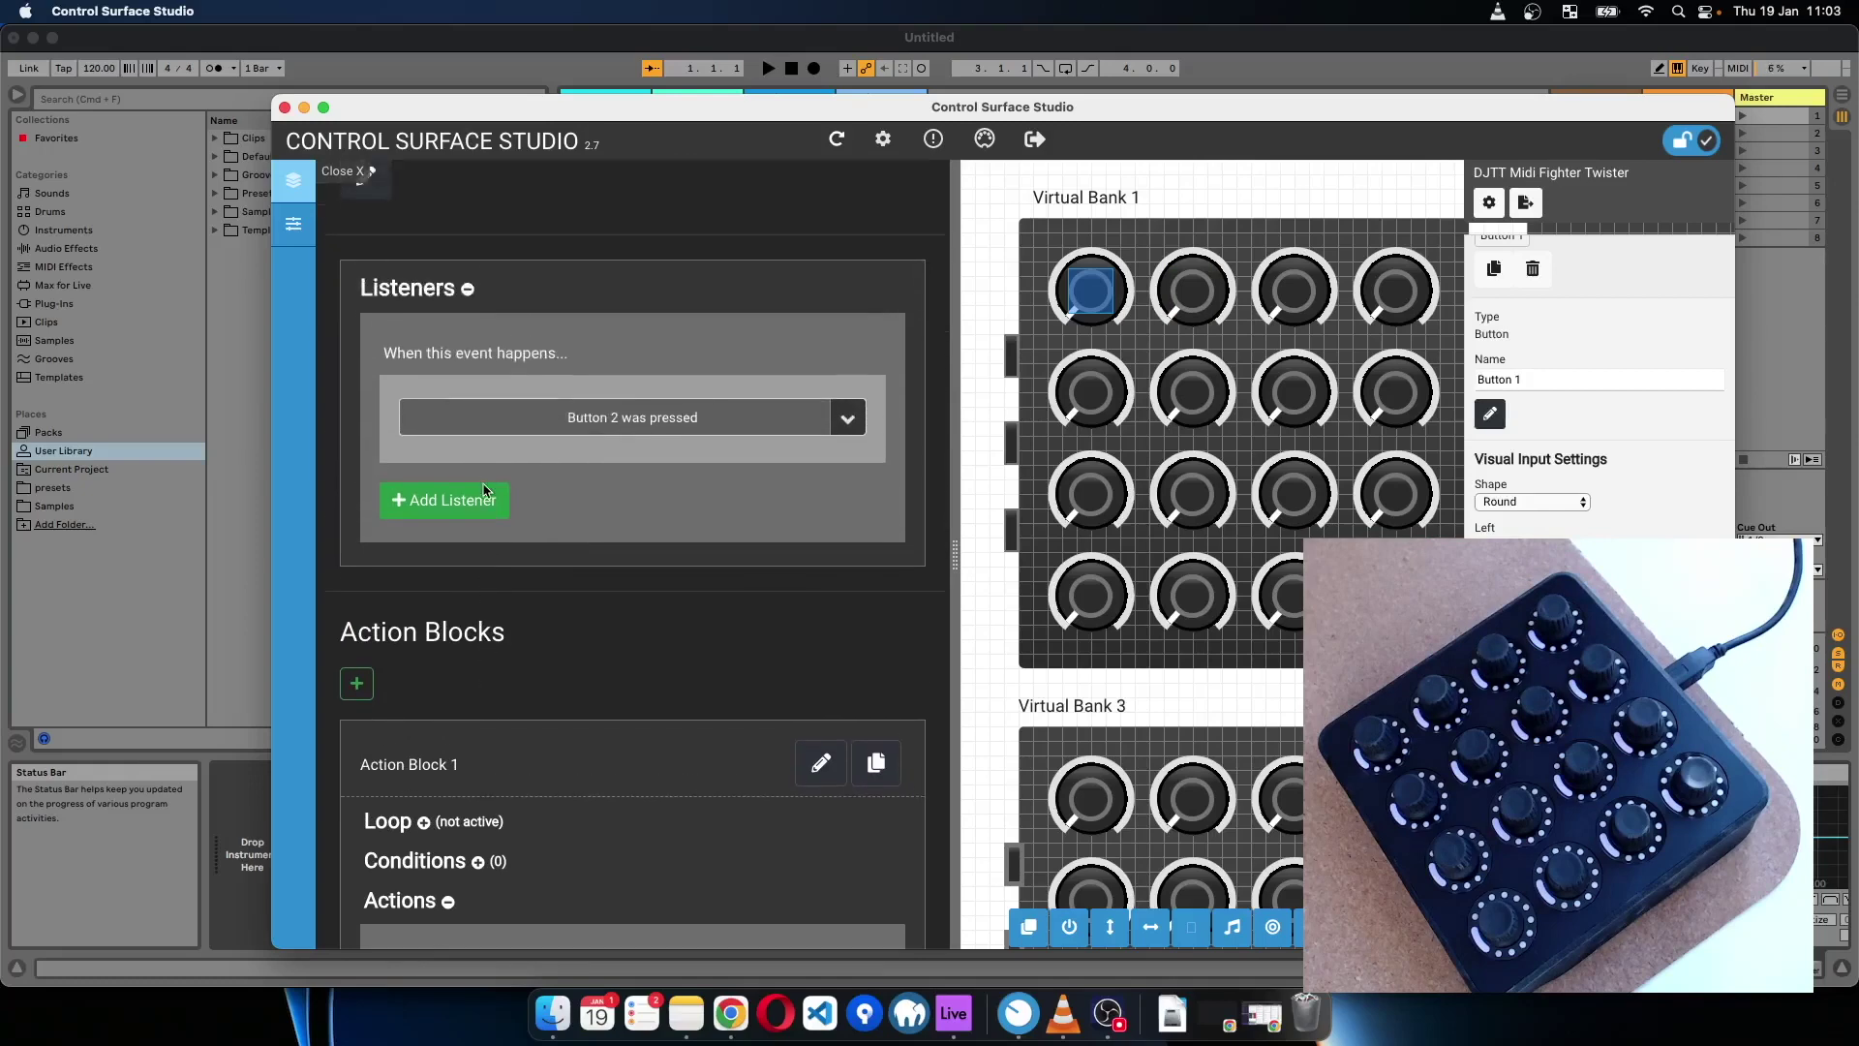
{"action": "scroll", "coordinate": [484, 490], "scroll_direction": "down", "scroll_amount": 2}
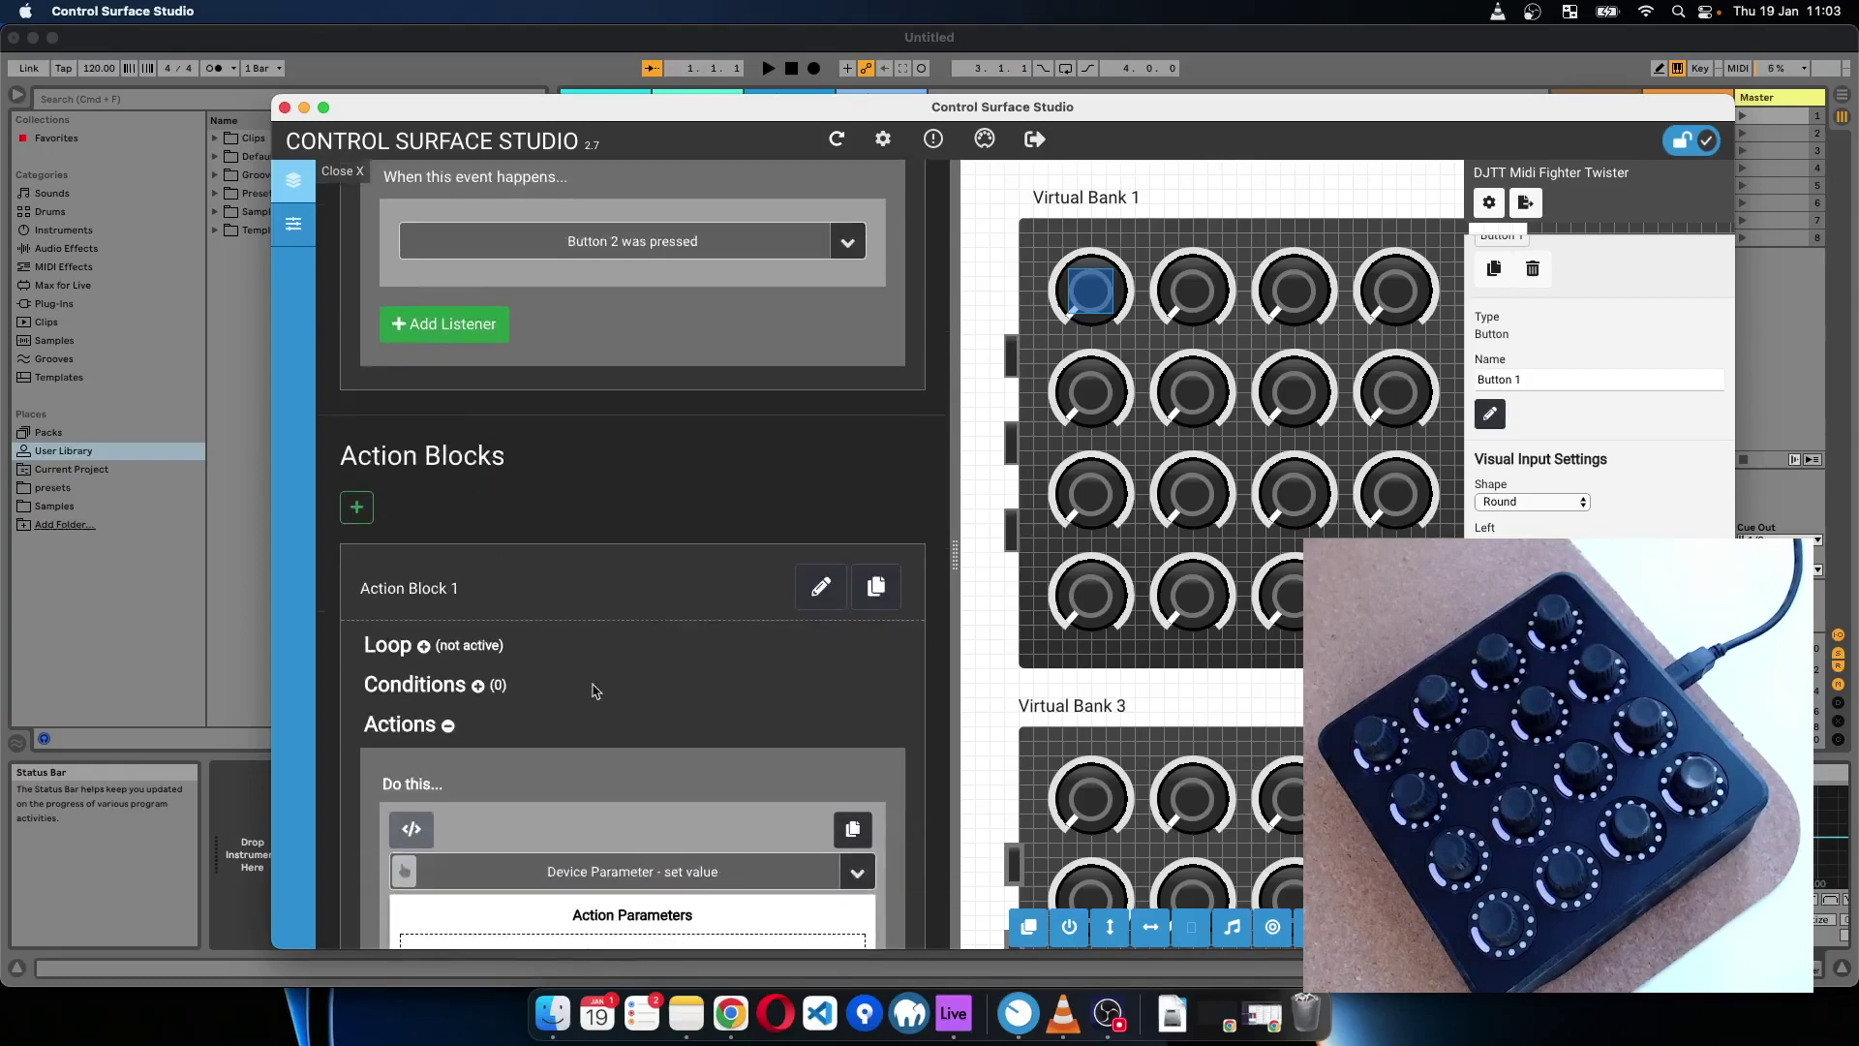
{"action": "scroll", "coordinate": [549, 714], "scroll_direction": "down", "scroll_amount": 1}
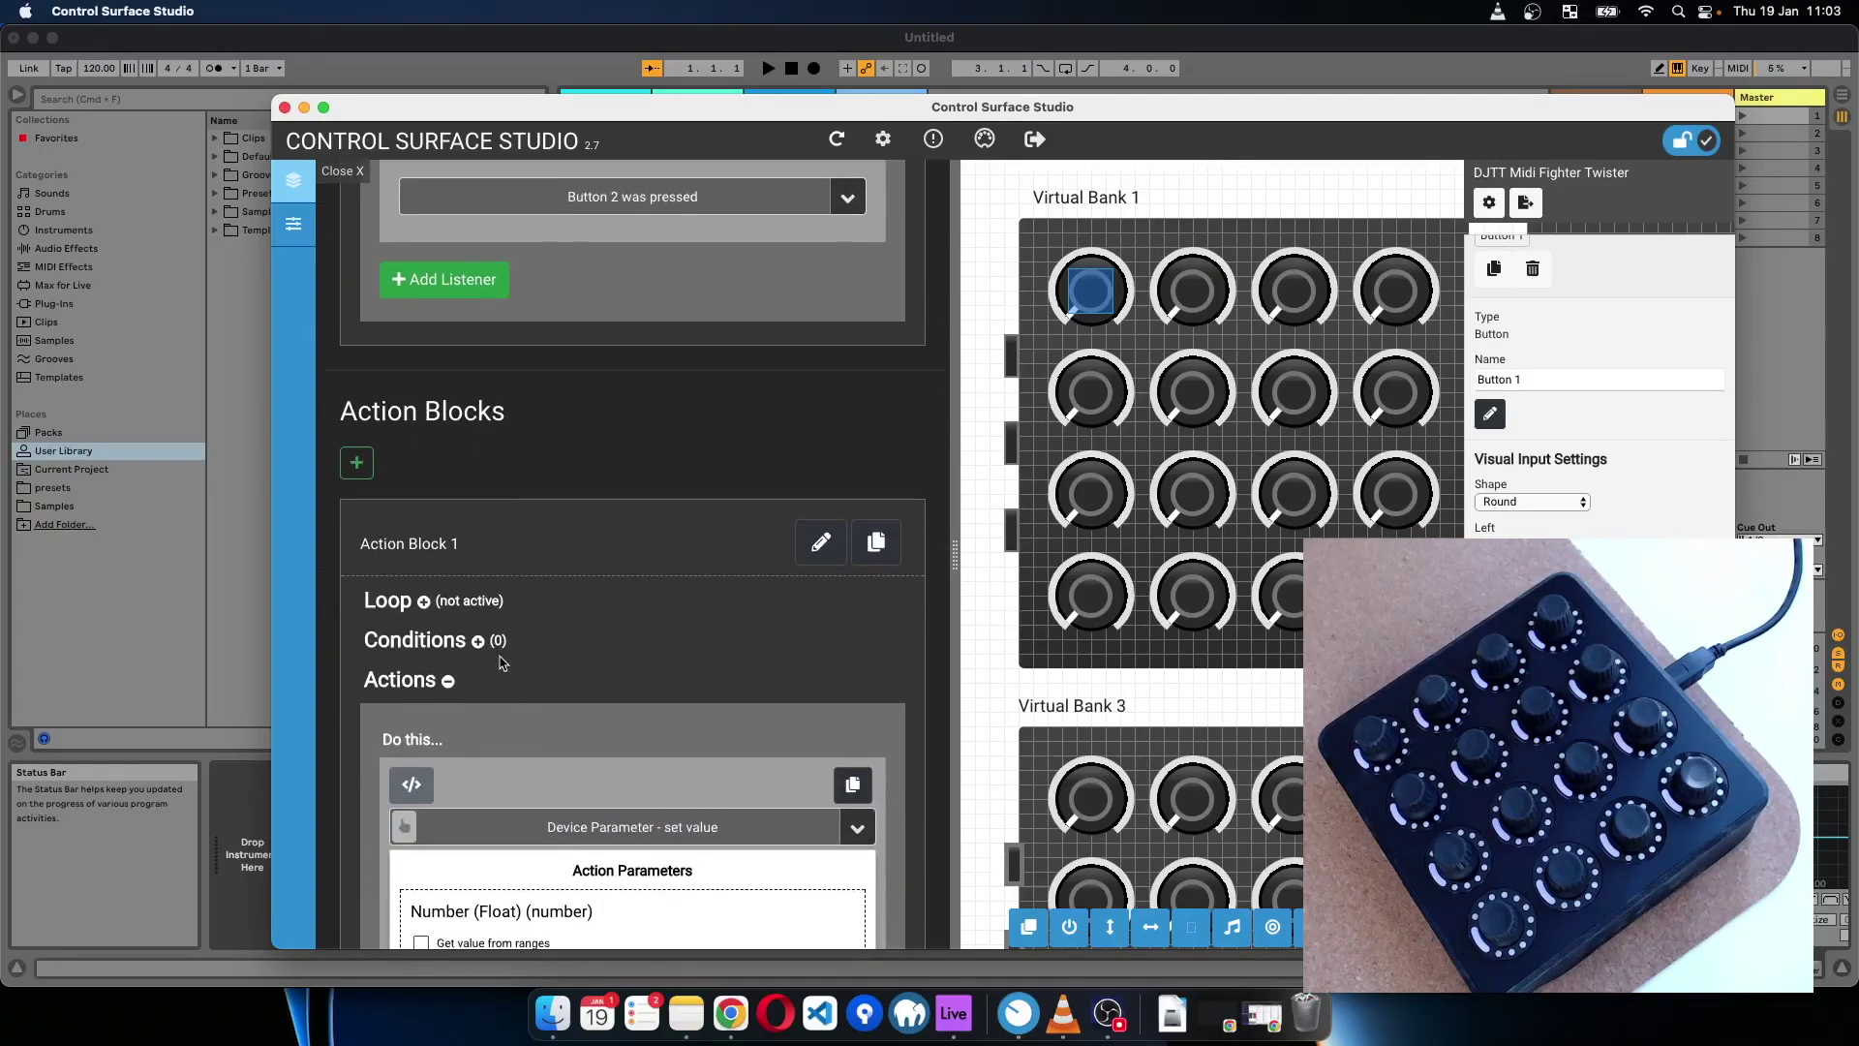
{"action": "scroll", "coordinate": [504, 656], "scroll_direction": "down", "scroll_amount": 1}
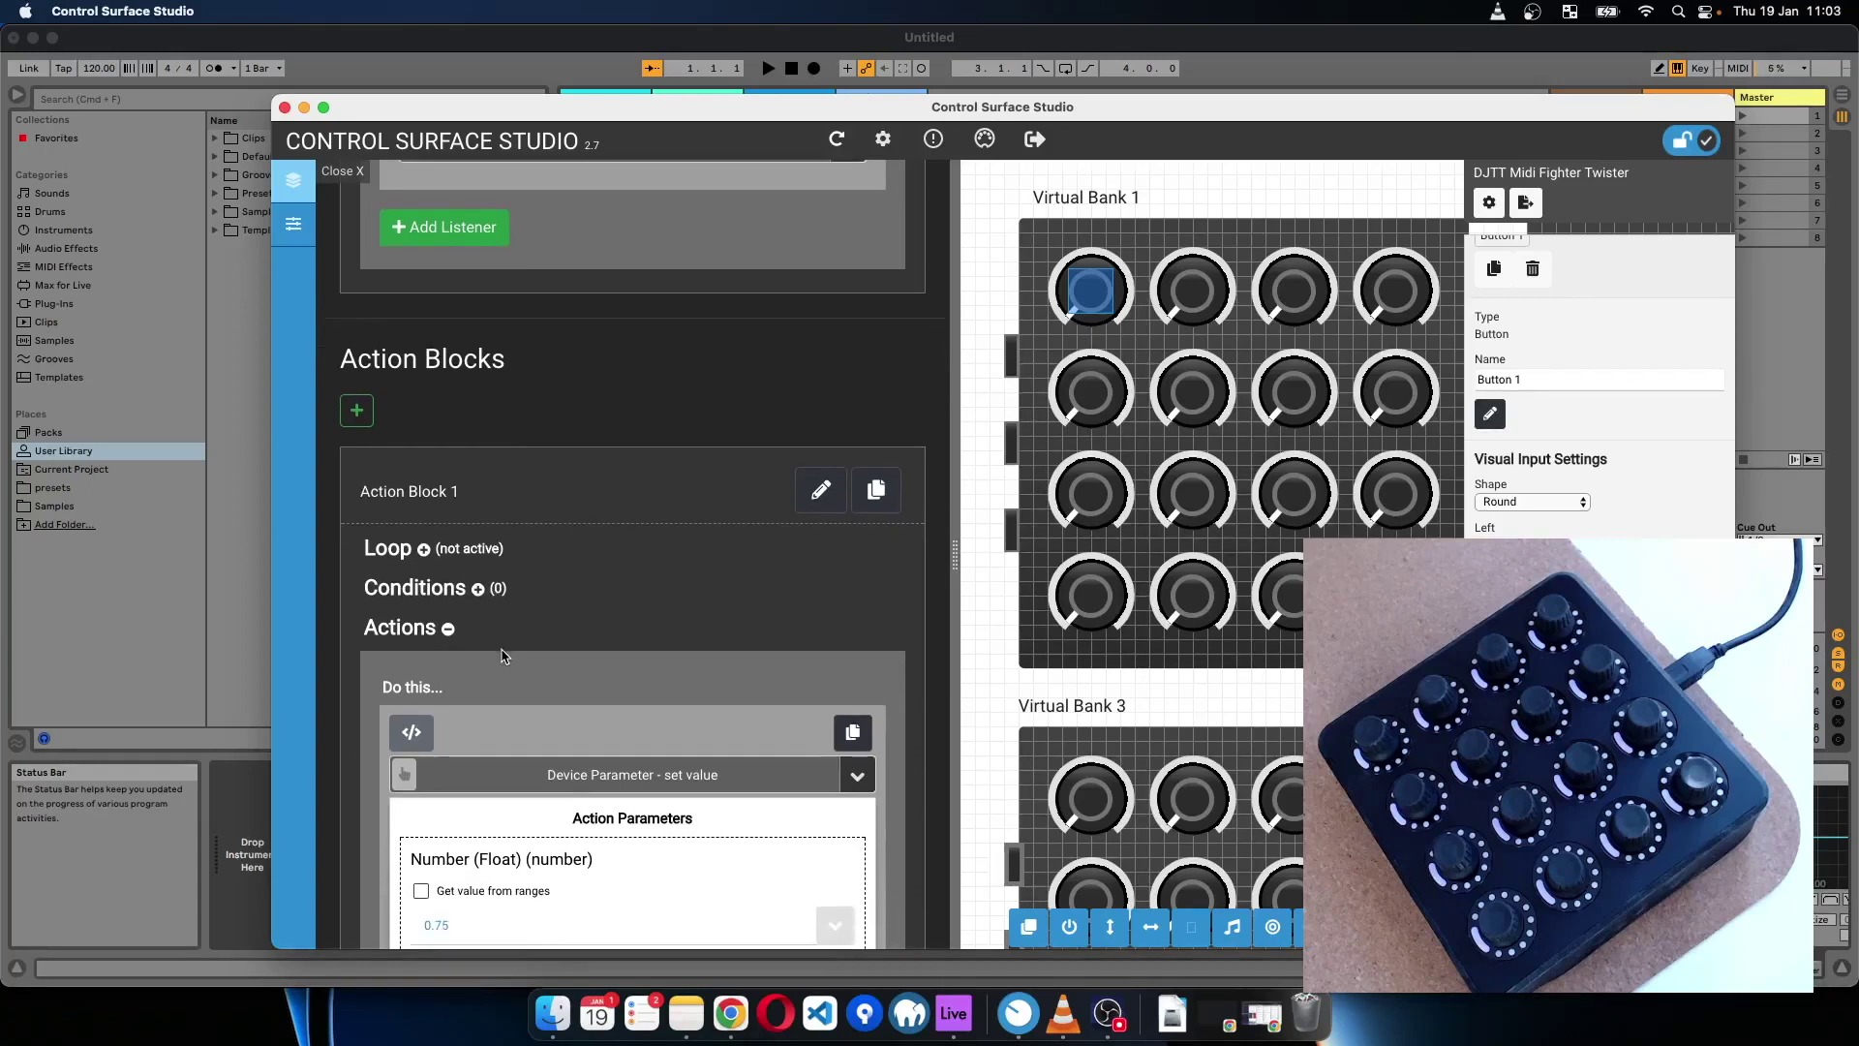
{"action": "scroll", "coordinate": [503, 653], "scroll_direction": "down", "scroll_amount": 1}
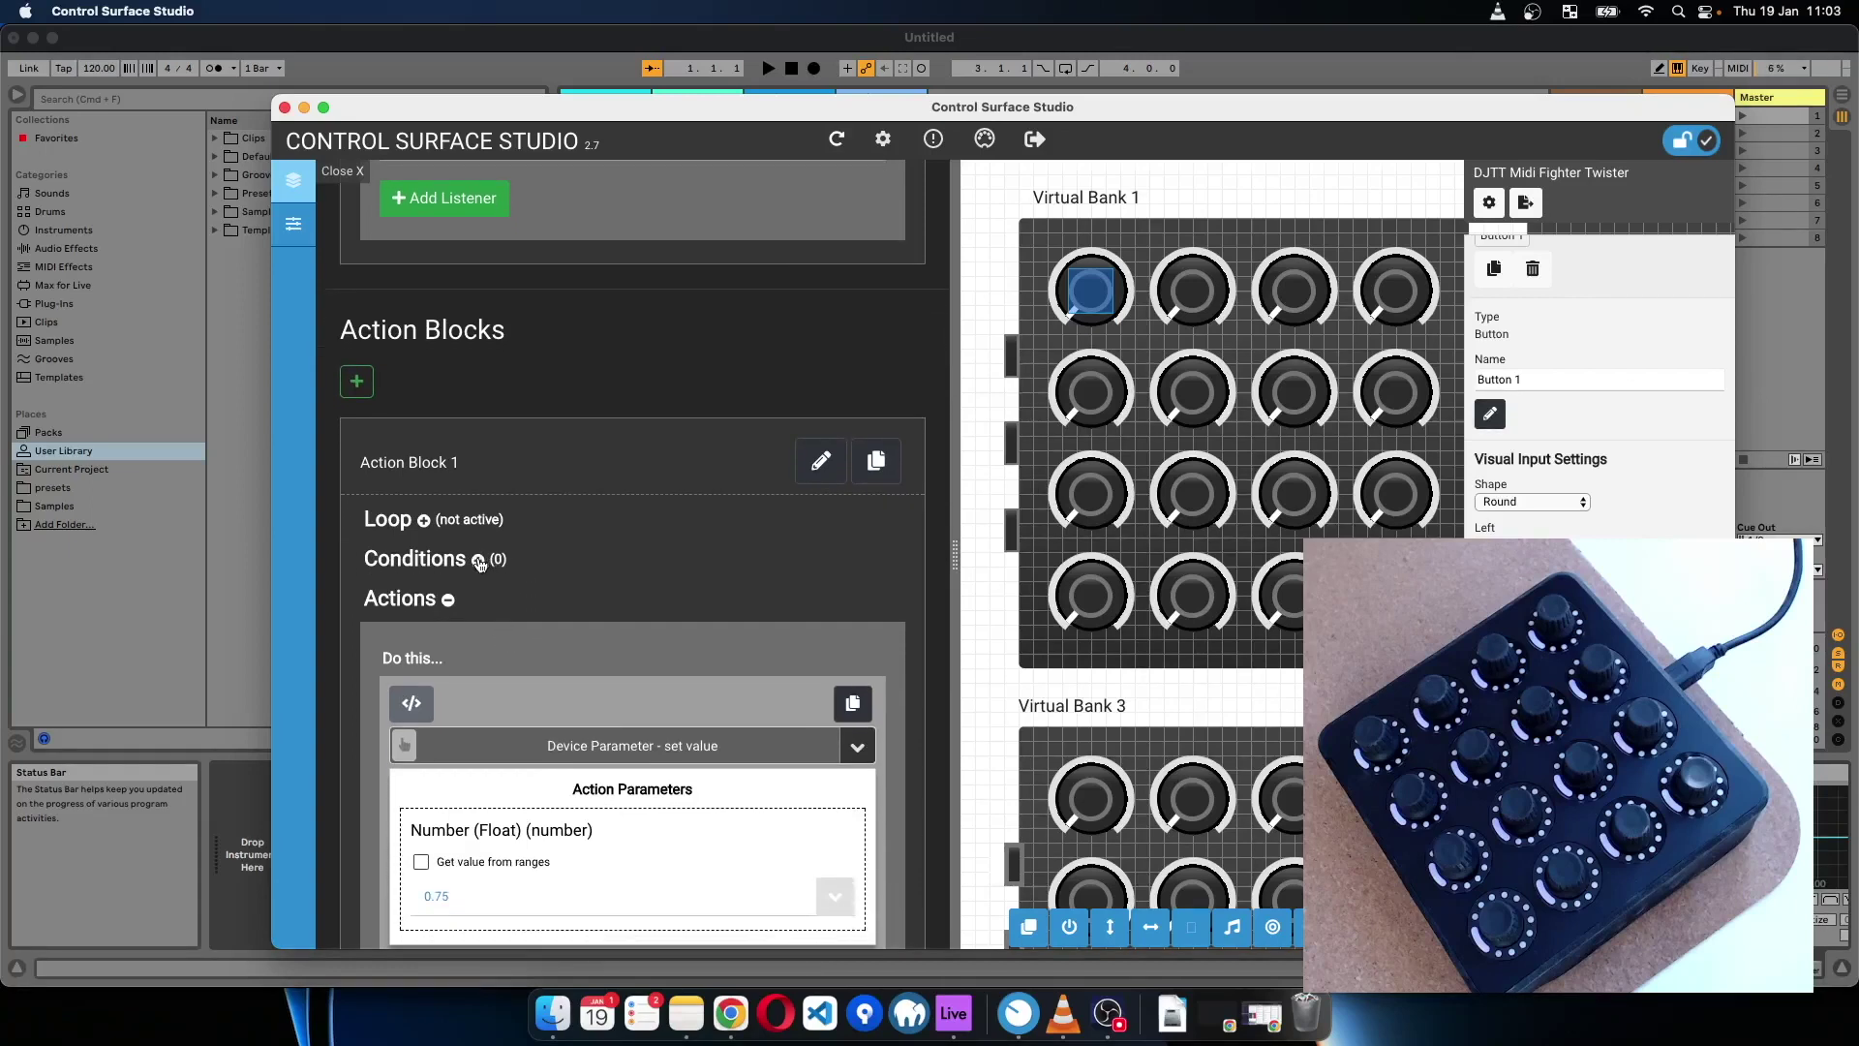
{"action": "left_click", "coordinate": [479, 561]}
- Add an Action Block 1 condition: continue only if Button 2's latest value equals 127
{"action": "left_click", "coordinate": [481, 662]}
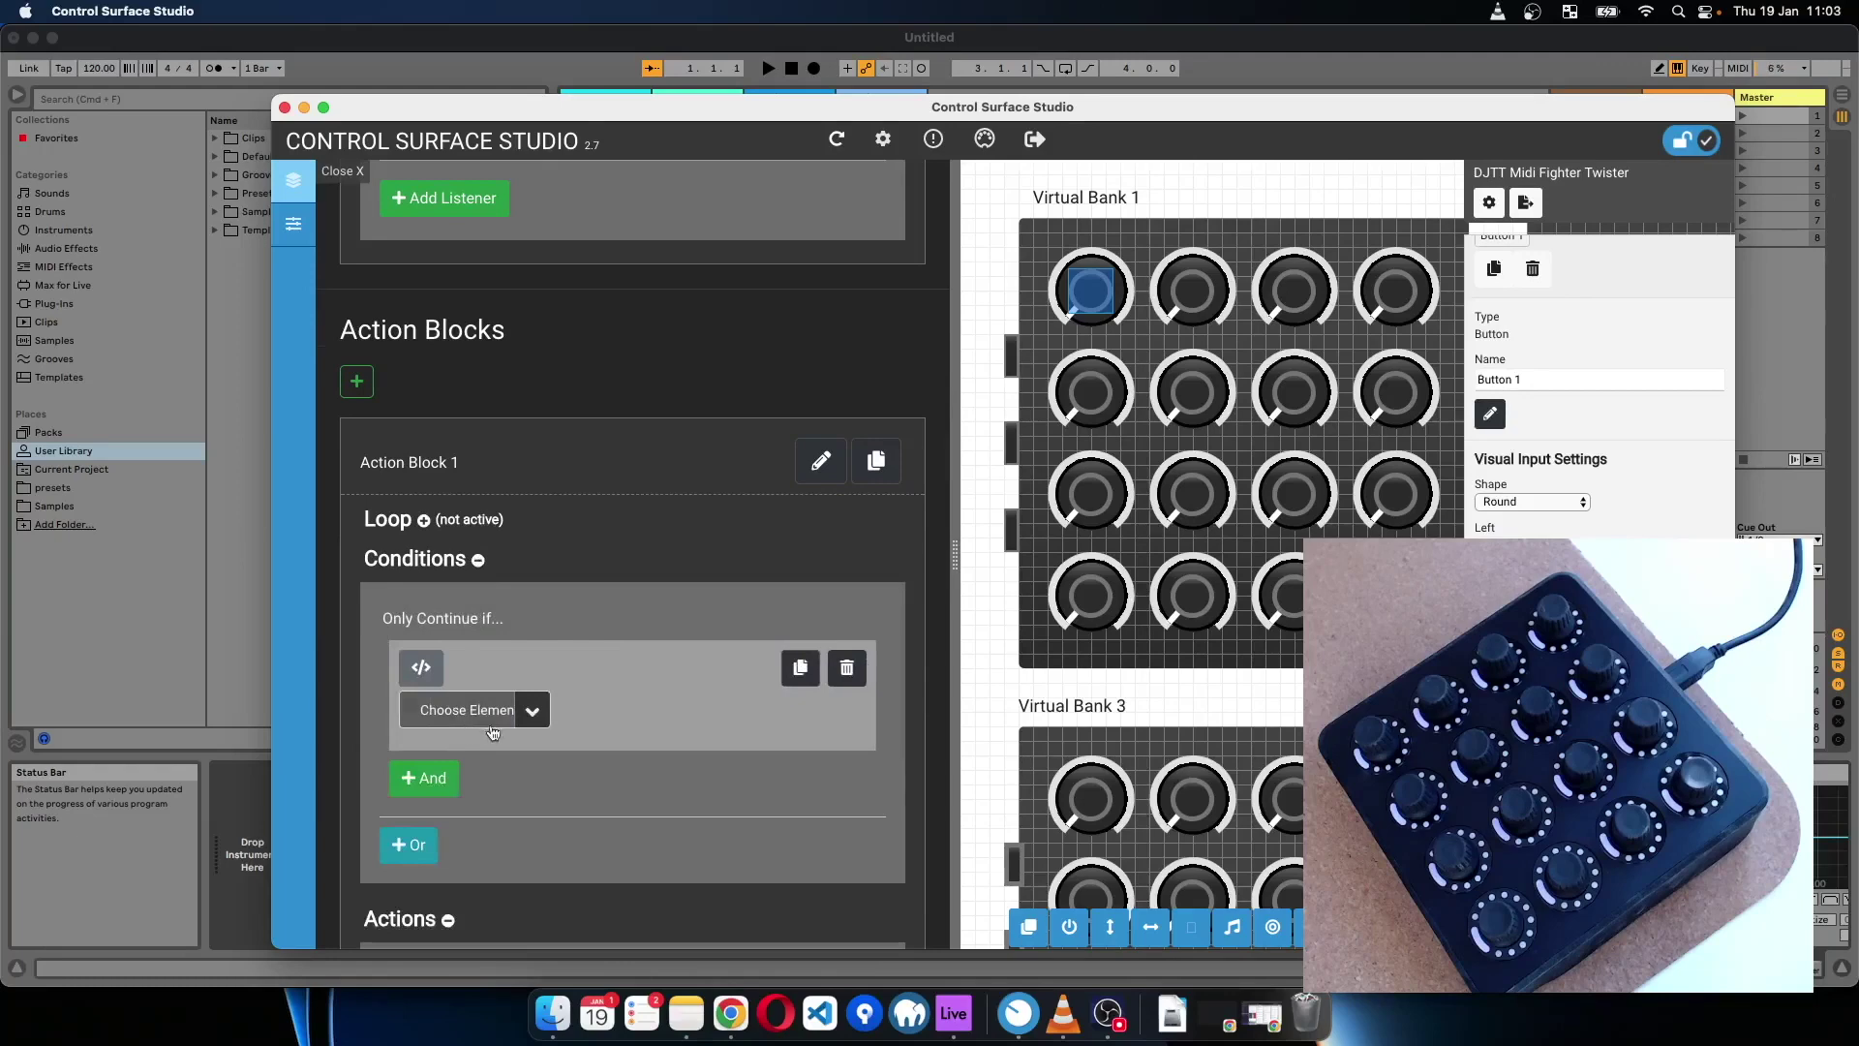
{"action": "left_click", "coordinate": [492, 733]}
{"action": "mouse_move", "coordinate": [515, 808]}
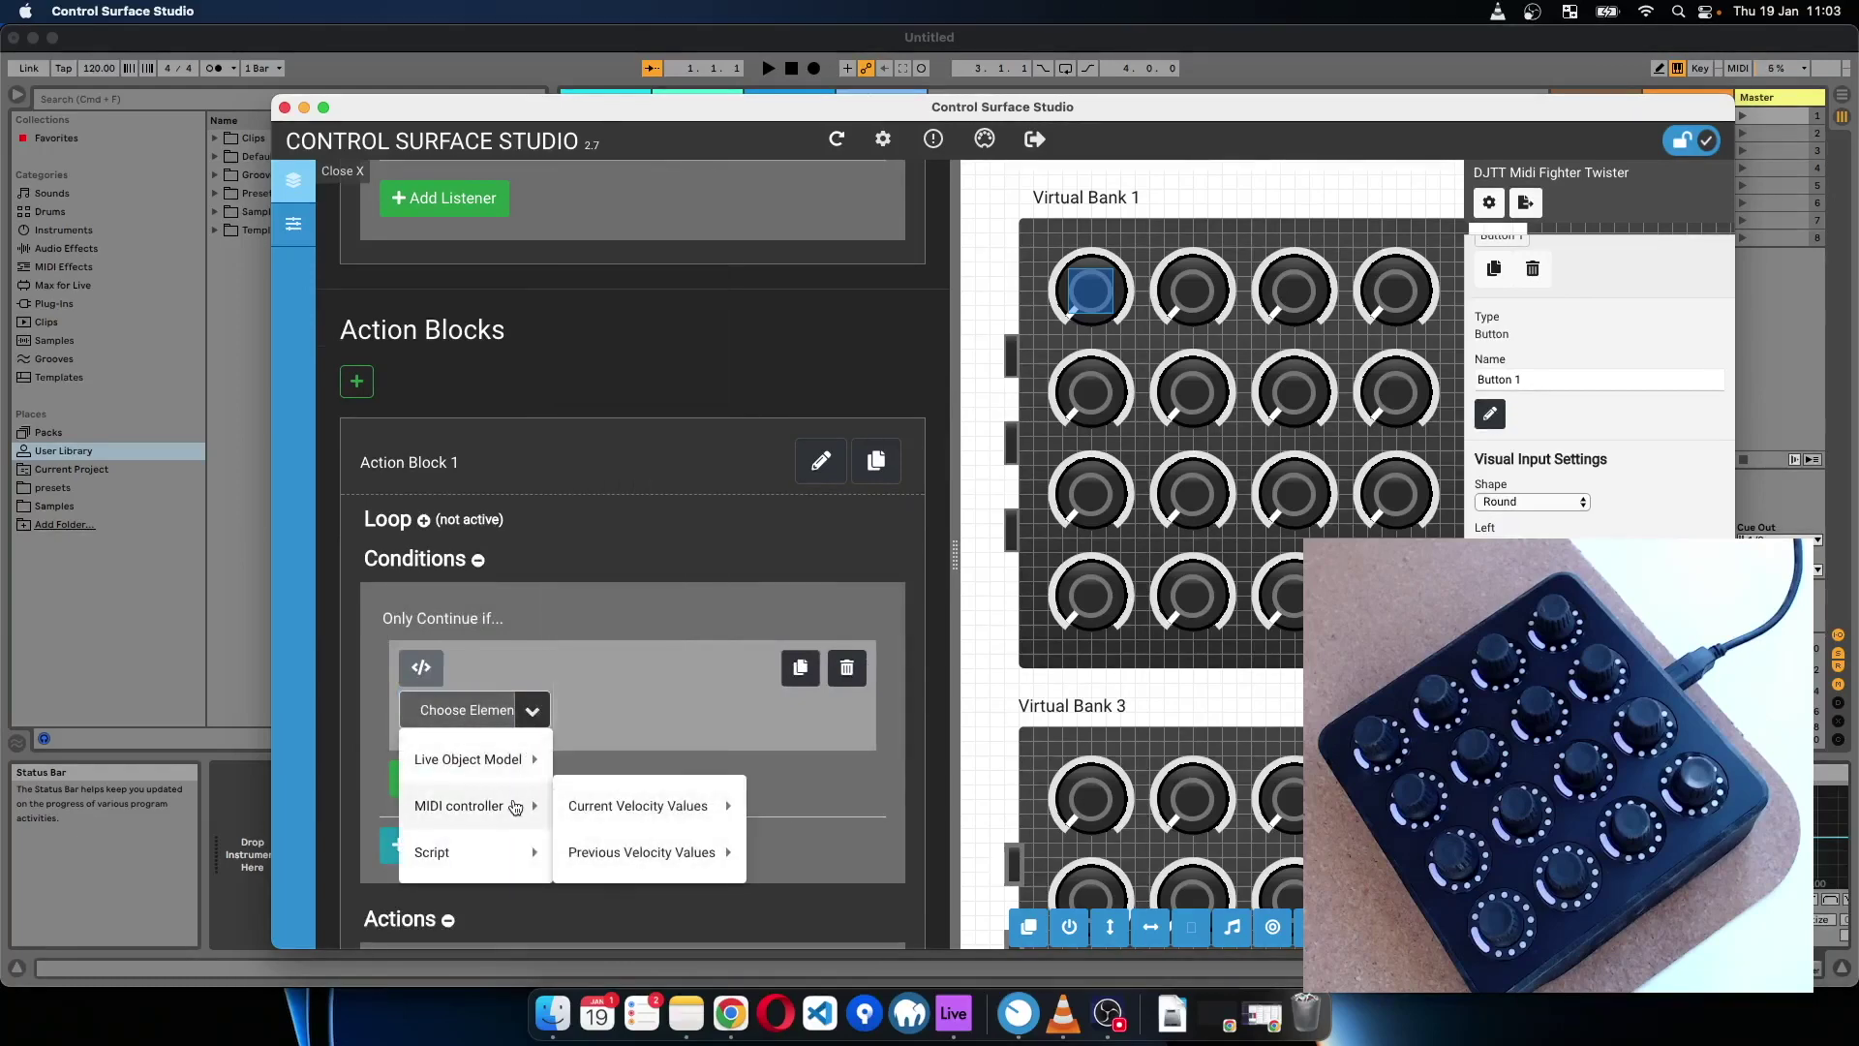
{"action": "mouse_move", "coordinate": [593, 811]}
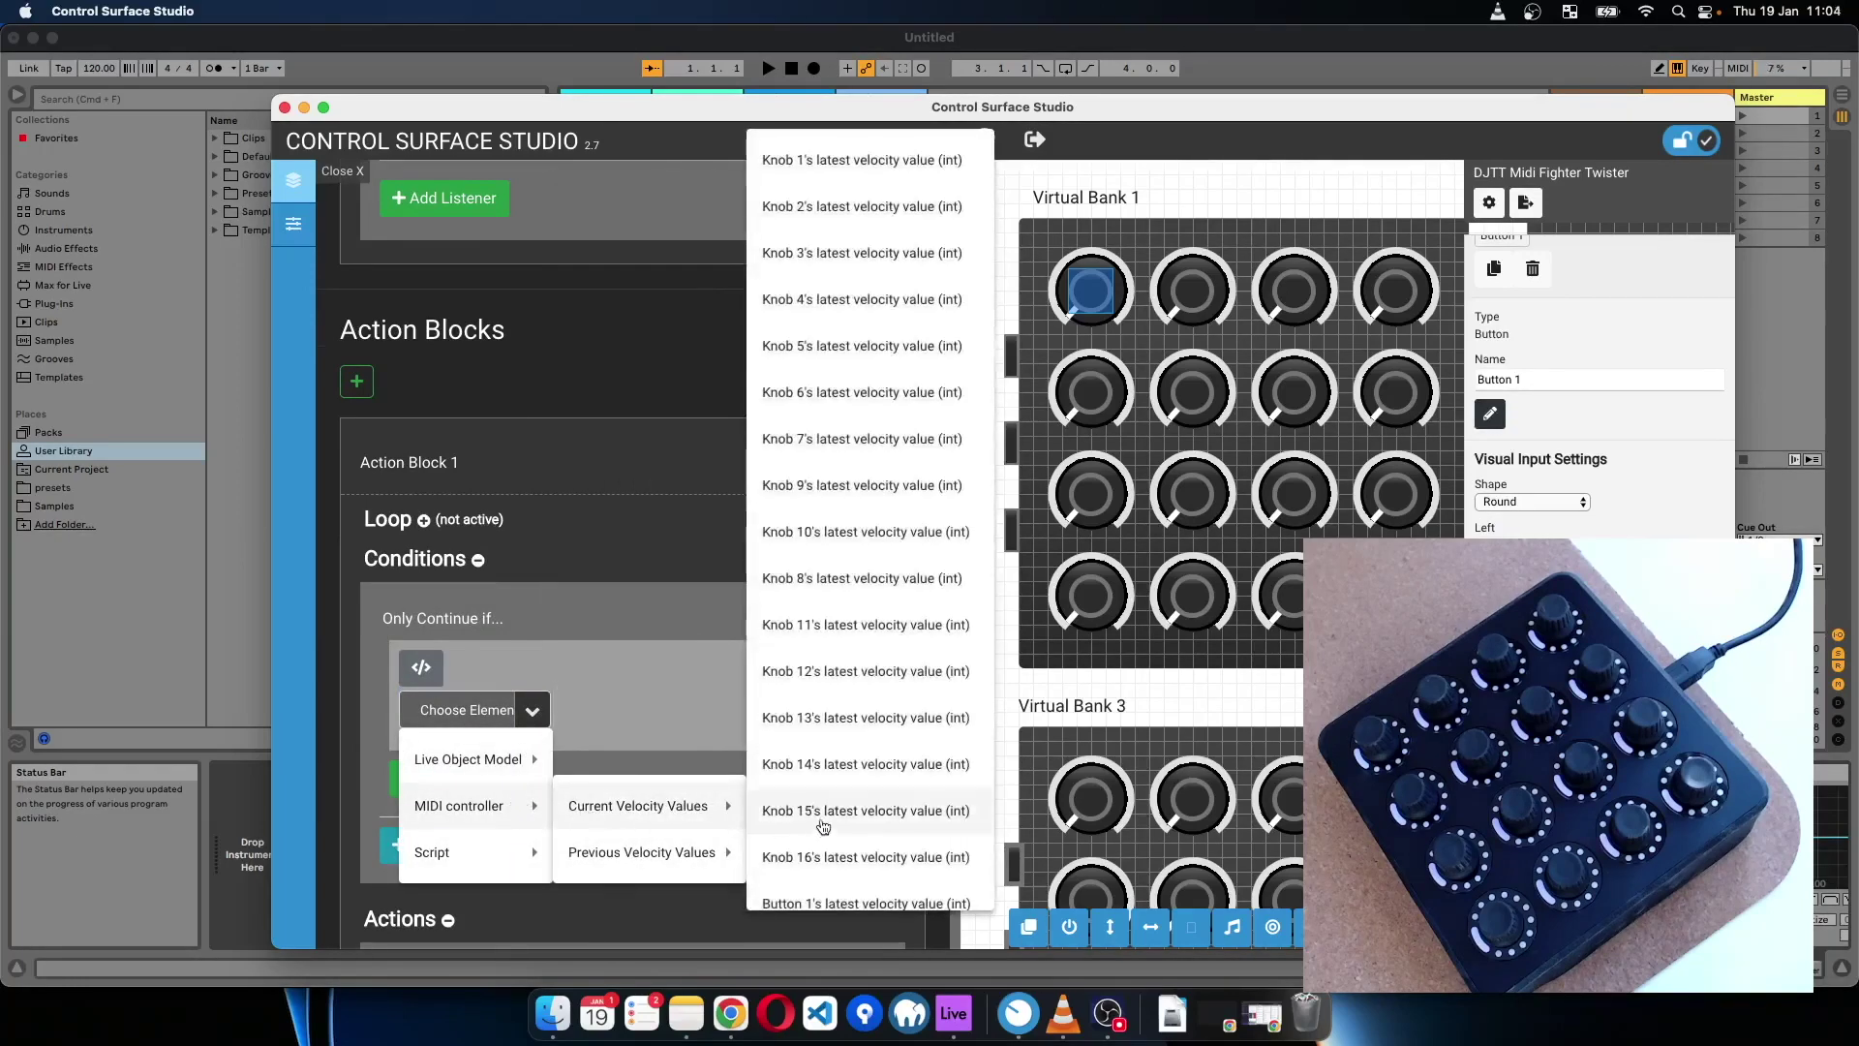
{"action": "scroll", "coordinate": [831, 799], "scroll_direction": "down", "scroll_amount": 5}
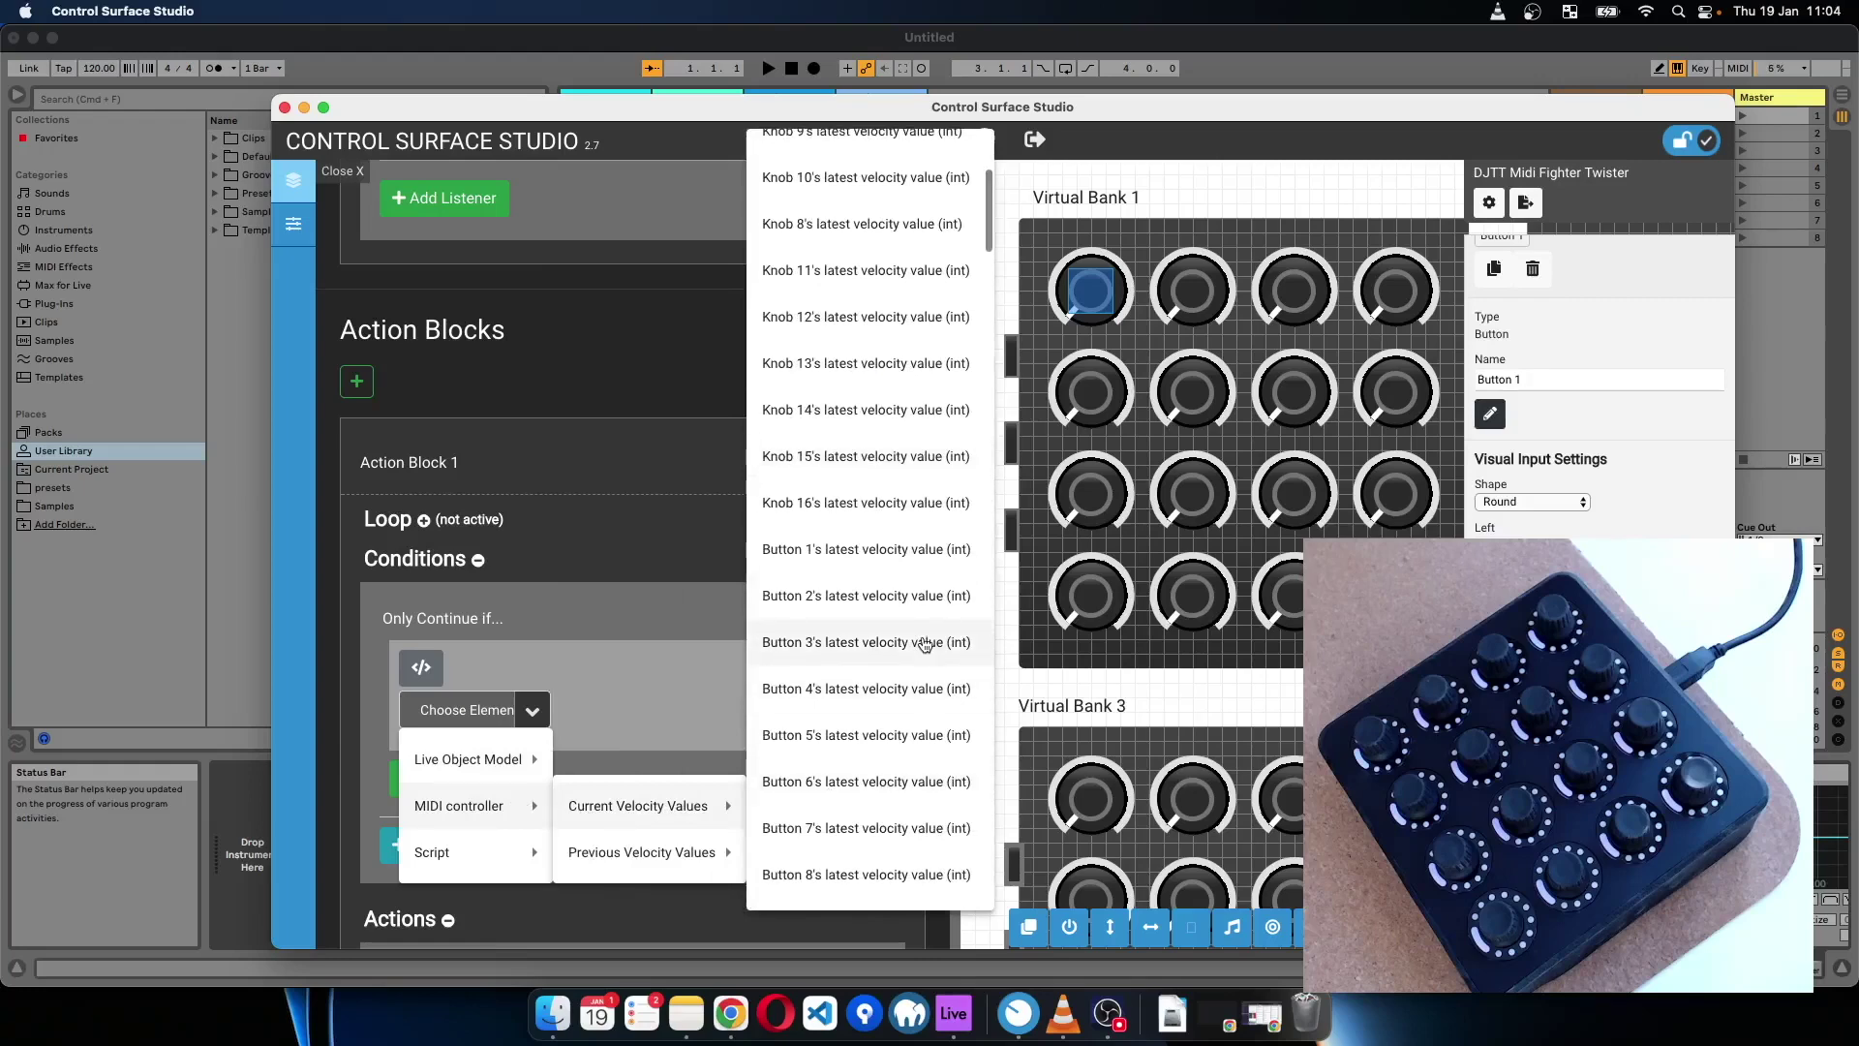
{"action": "left_click", "coordinate": [920, 594]}
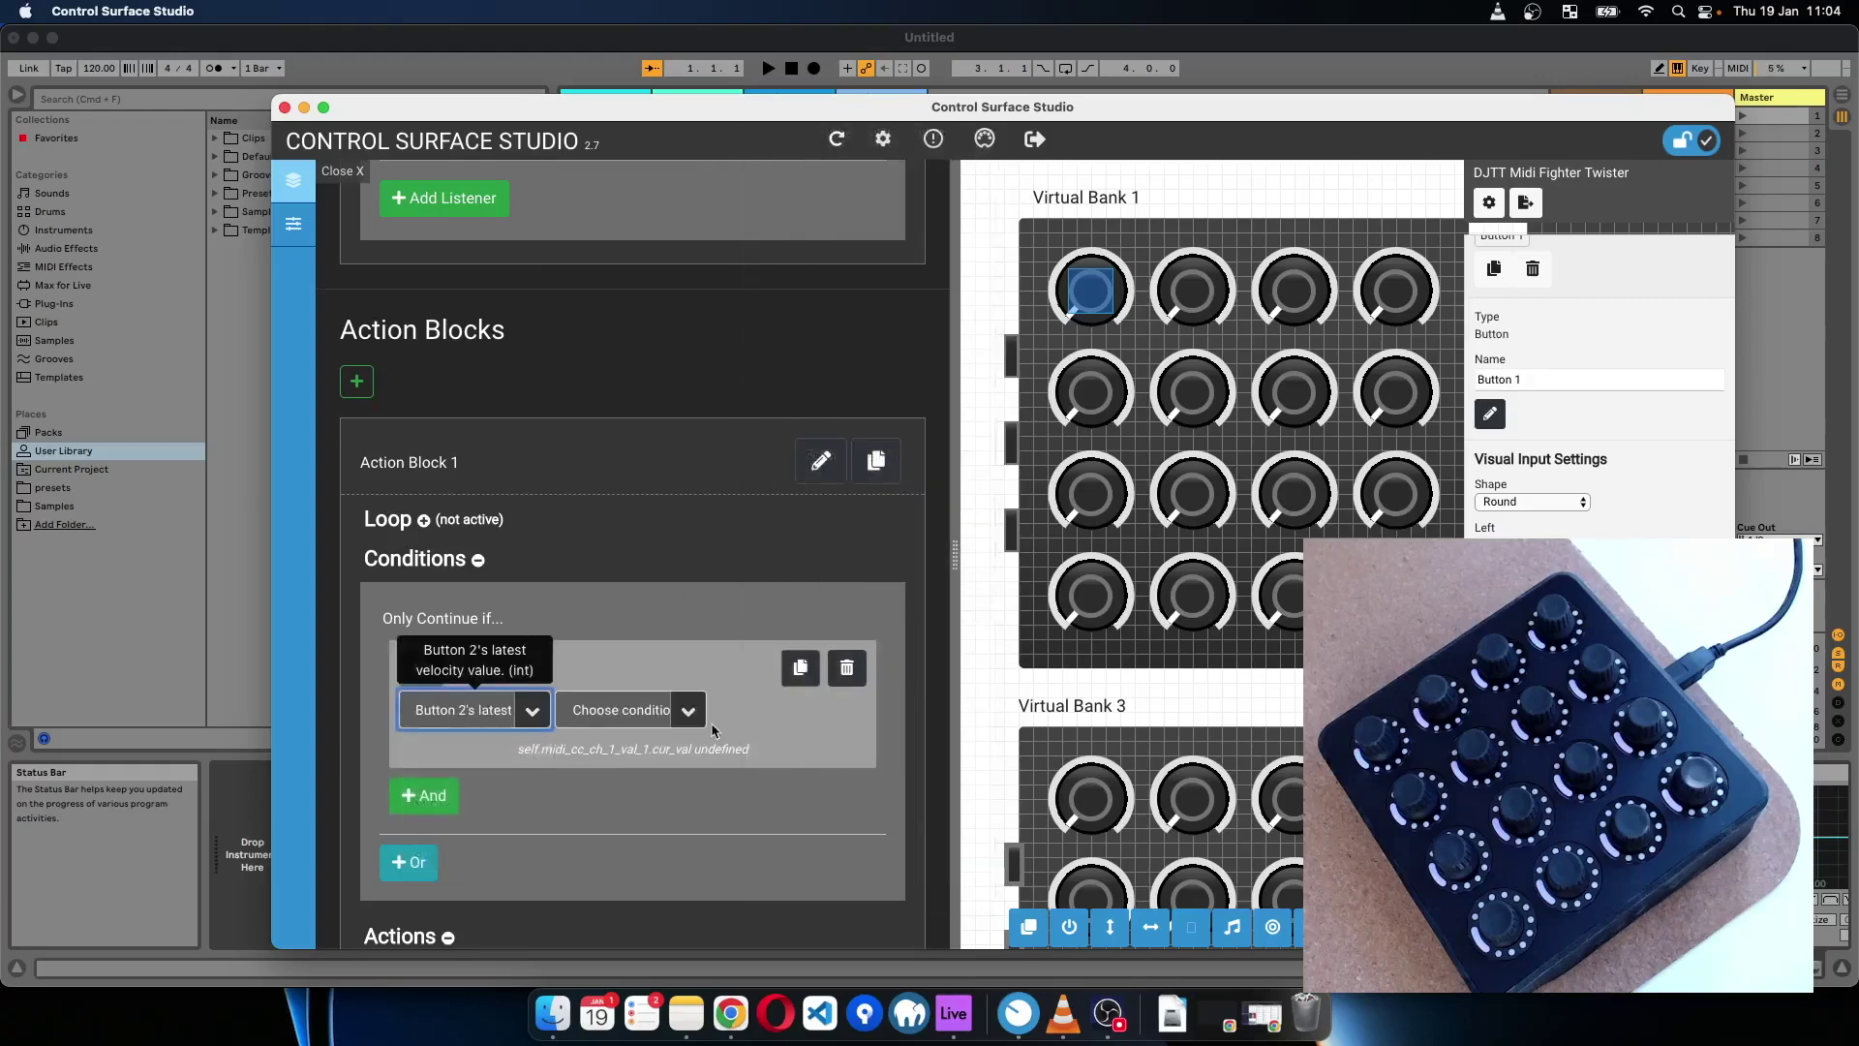
{"action": "left_click", "coordinate": [687, 724]}
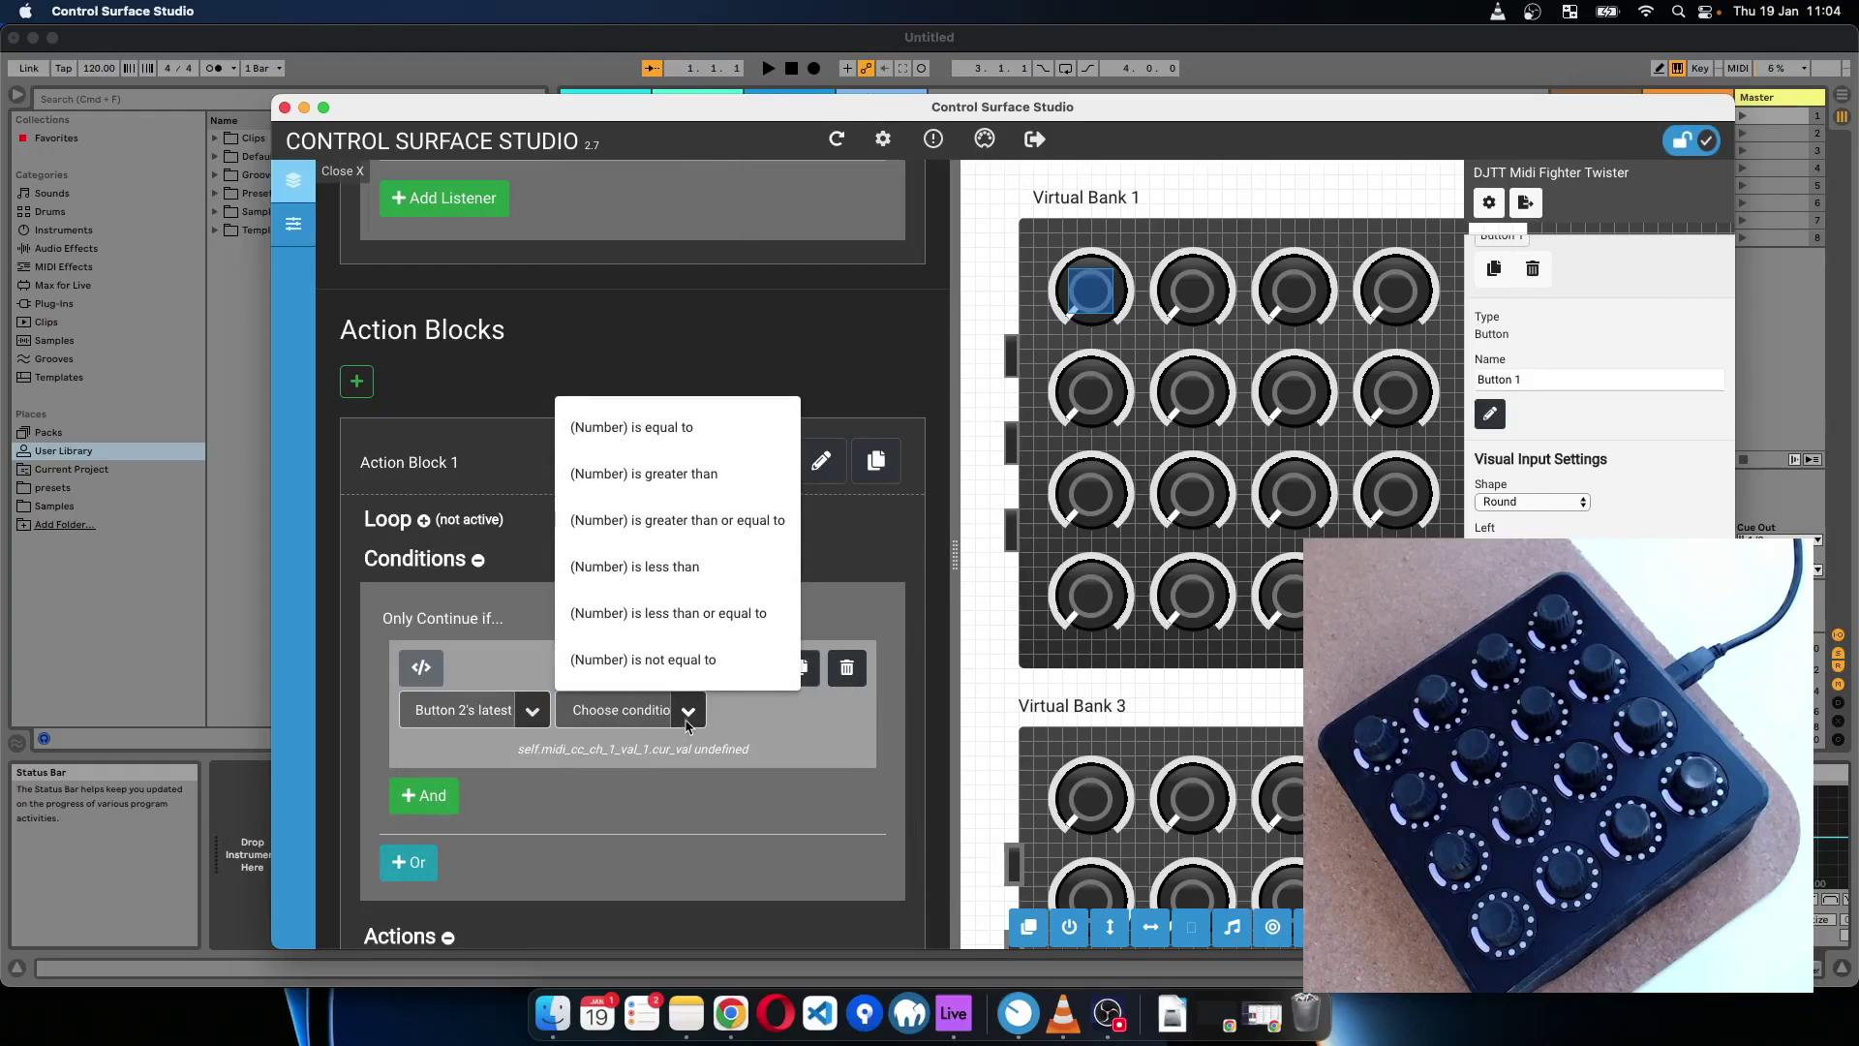
{"action": "left_click", "coordinate": [707, 445]}
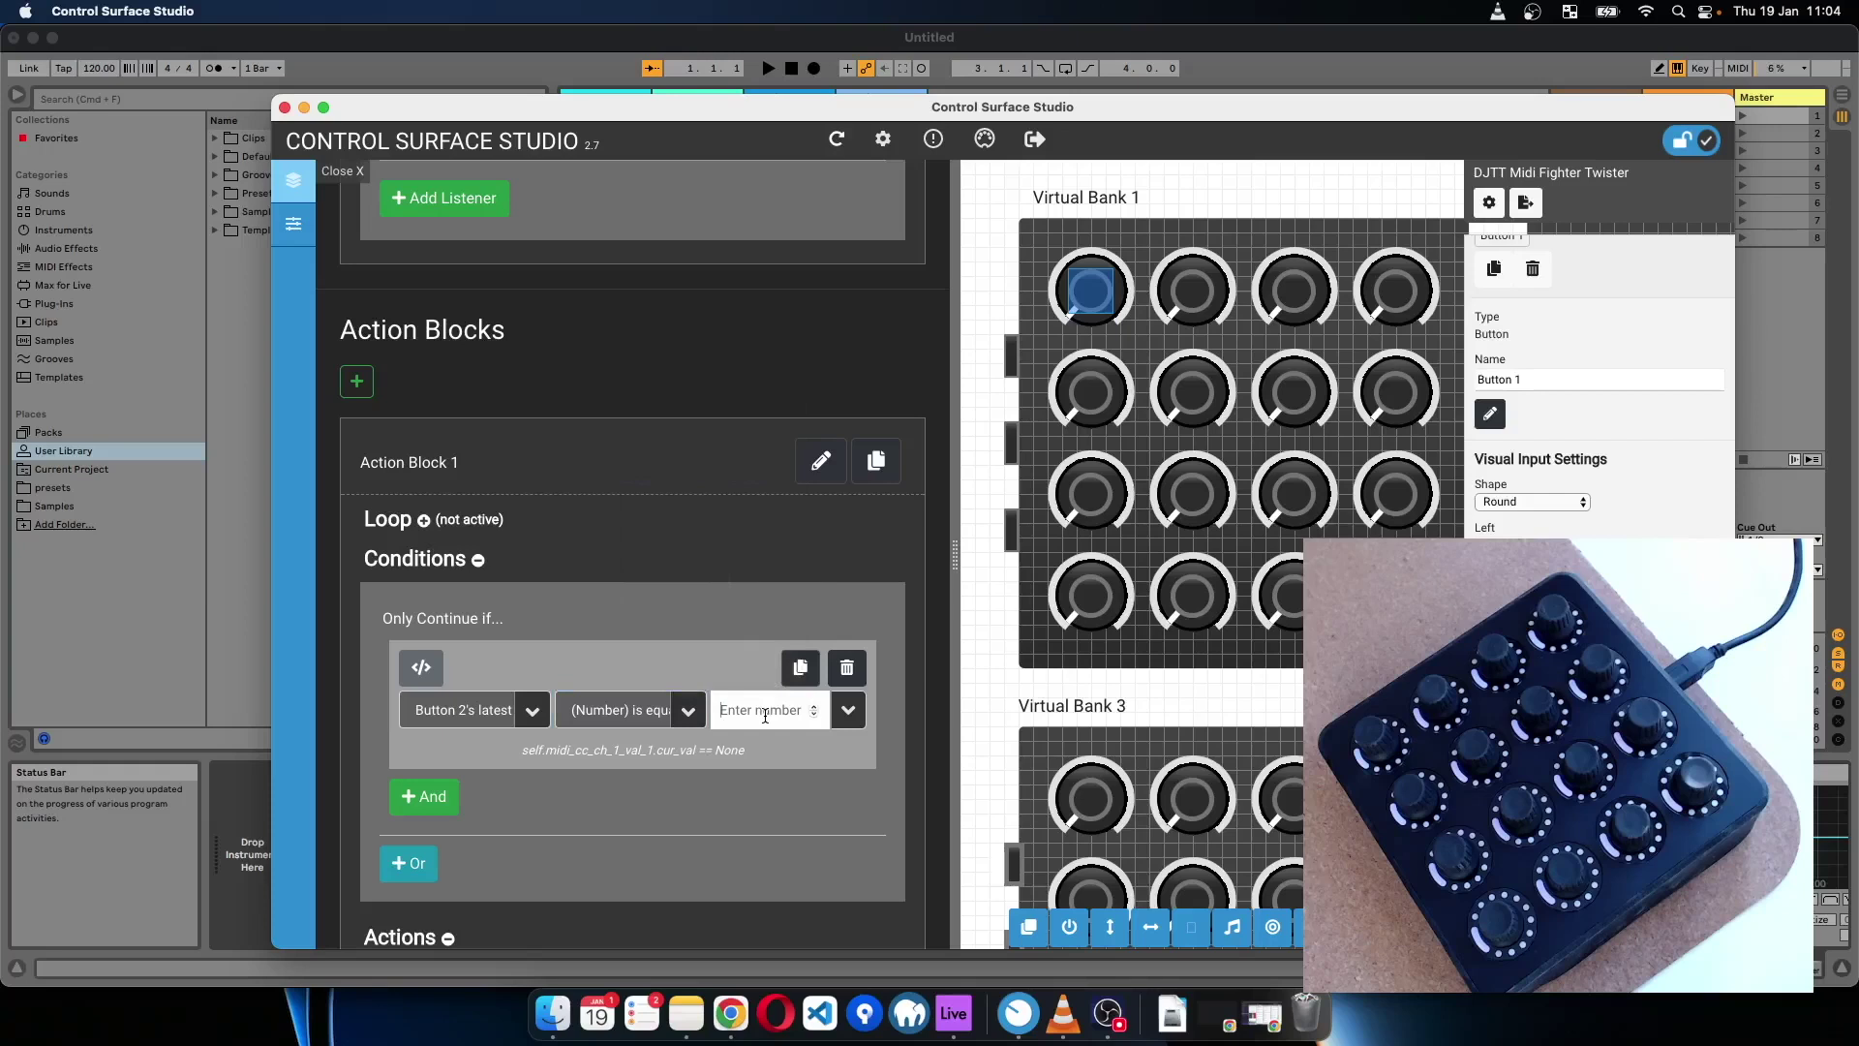
{"action": "left_click", "coordinate": [764, 715]}
{"action": "type", "text": "127"}
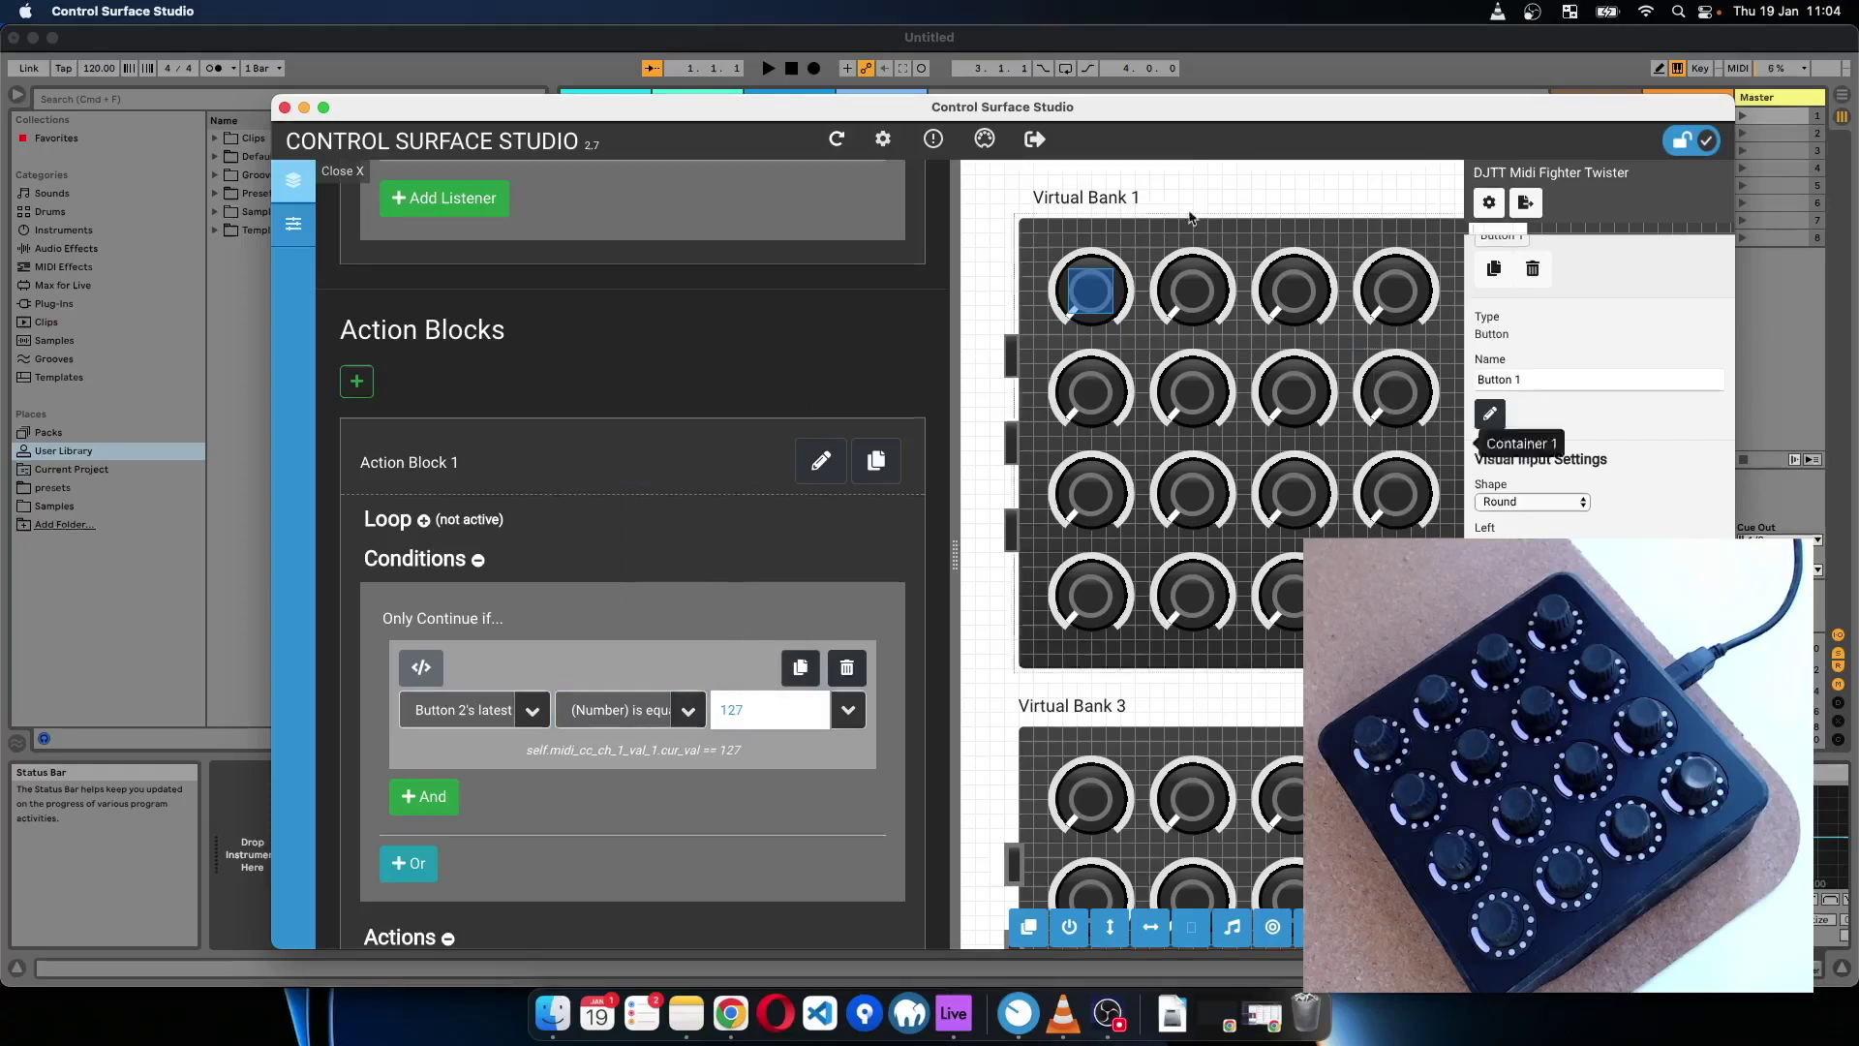
- Check incoming MIDI messages in the monitor, then collapse Action Block 1's actions and conditions
{"action": "left_click", "coordinate": [985, 141]}
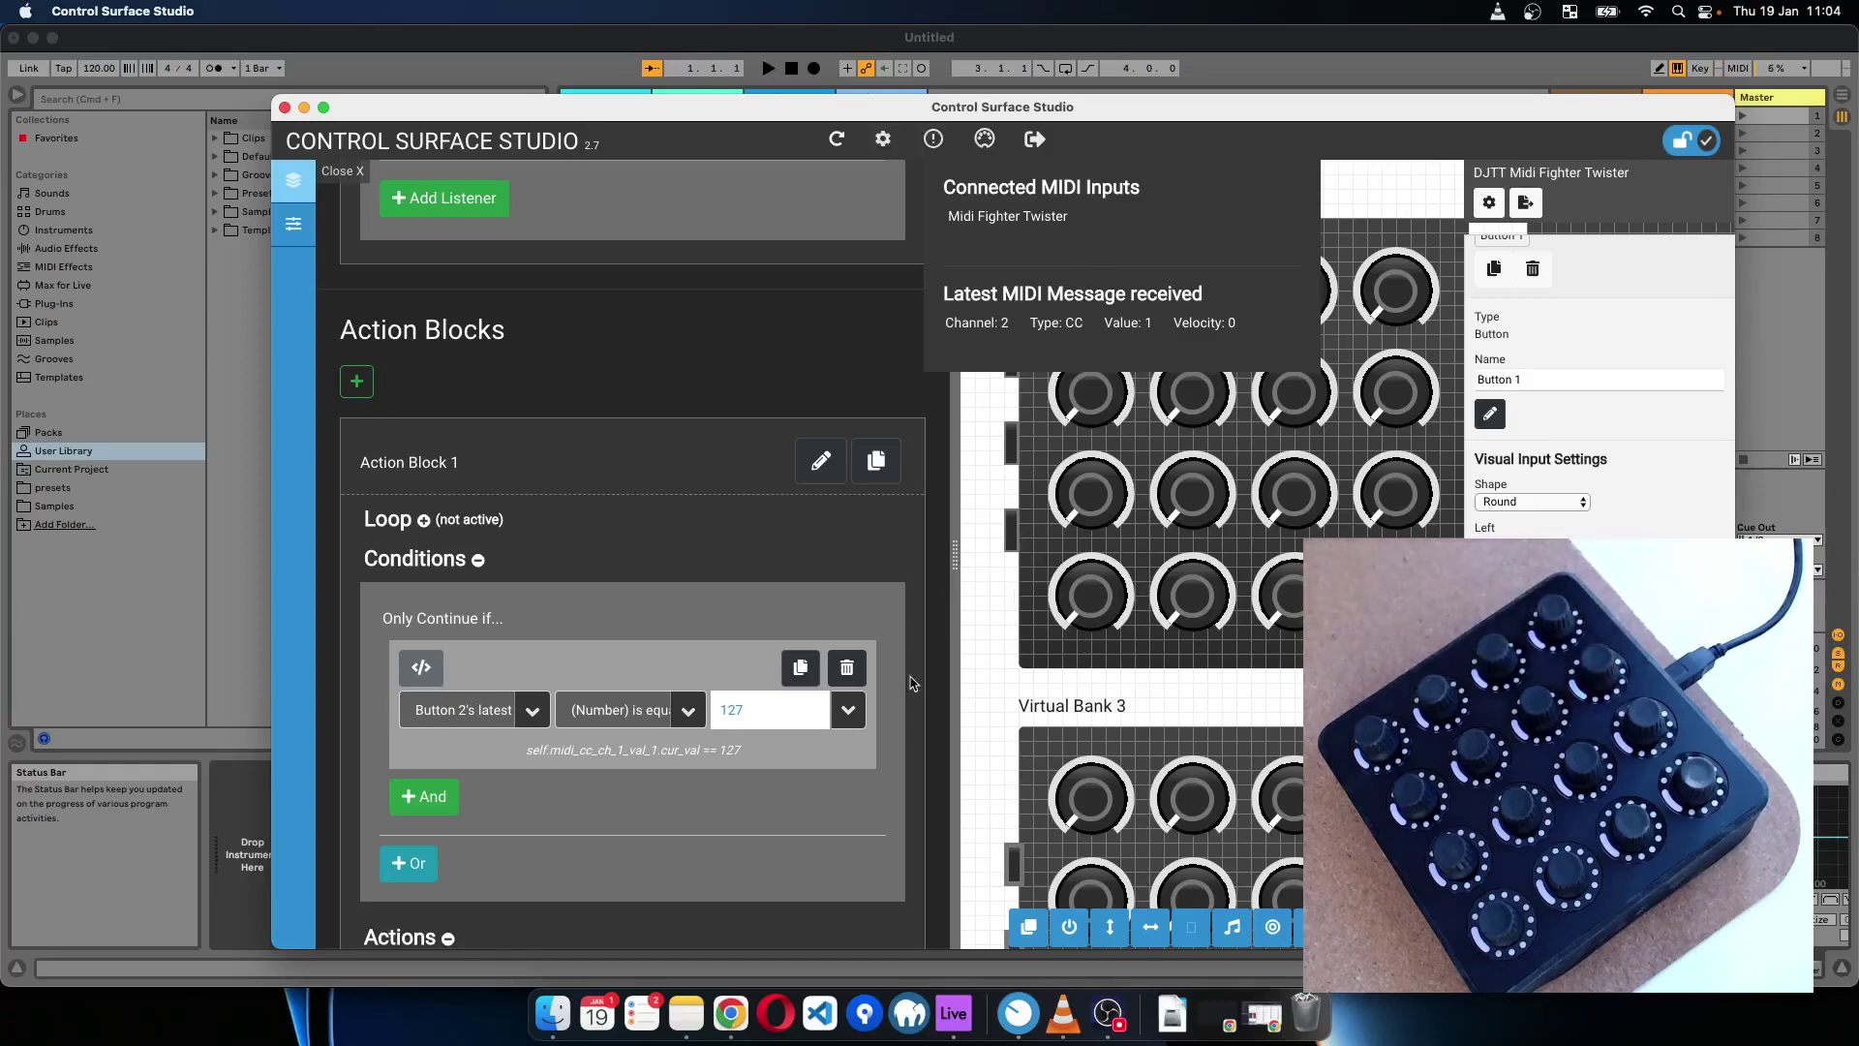
{"action": "left_click", "coordinate": [797, 812]}
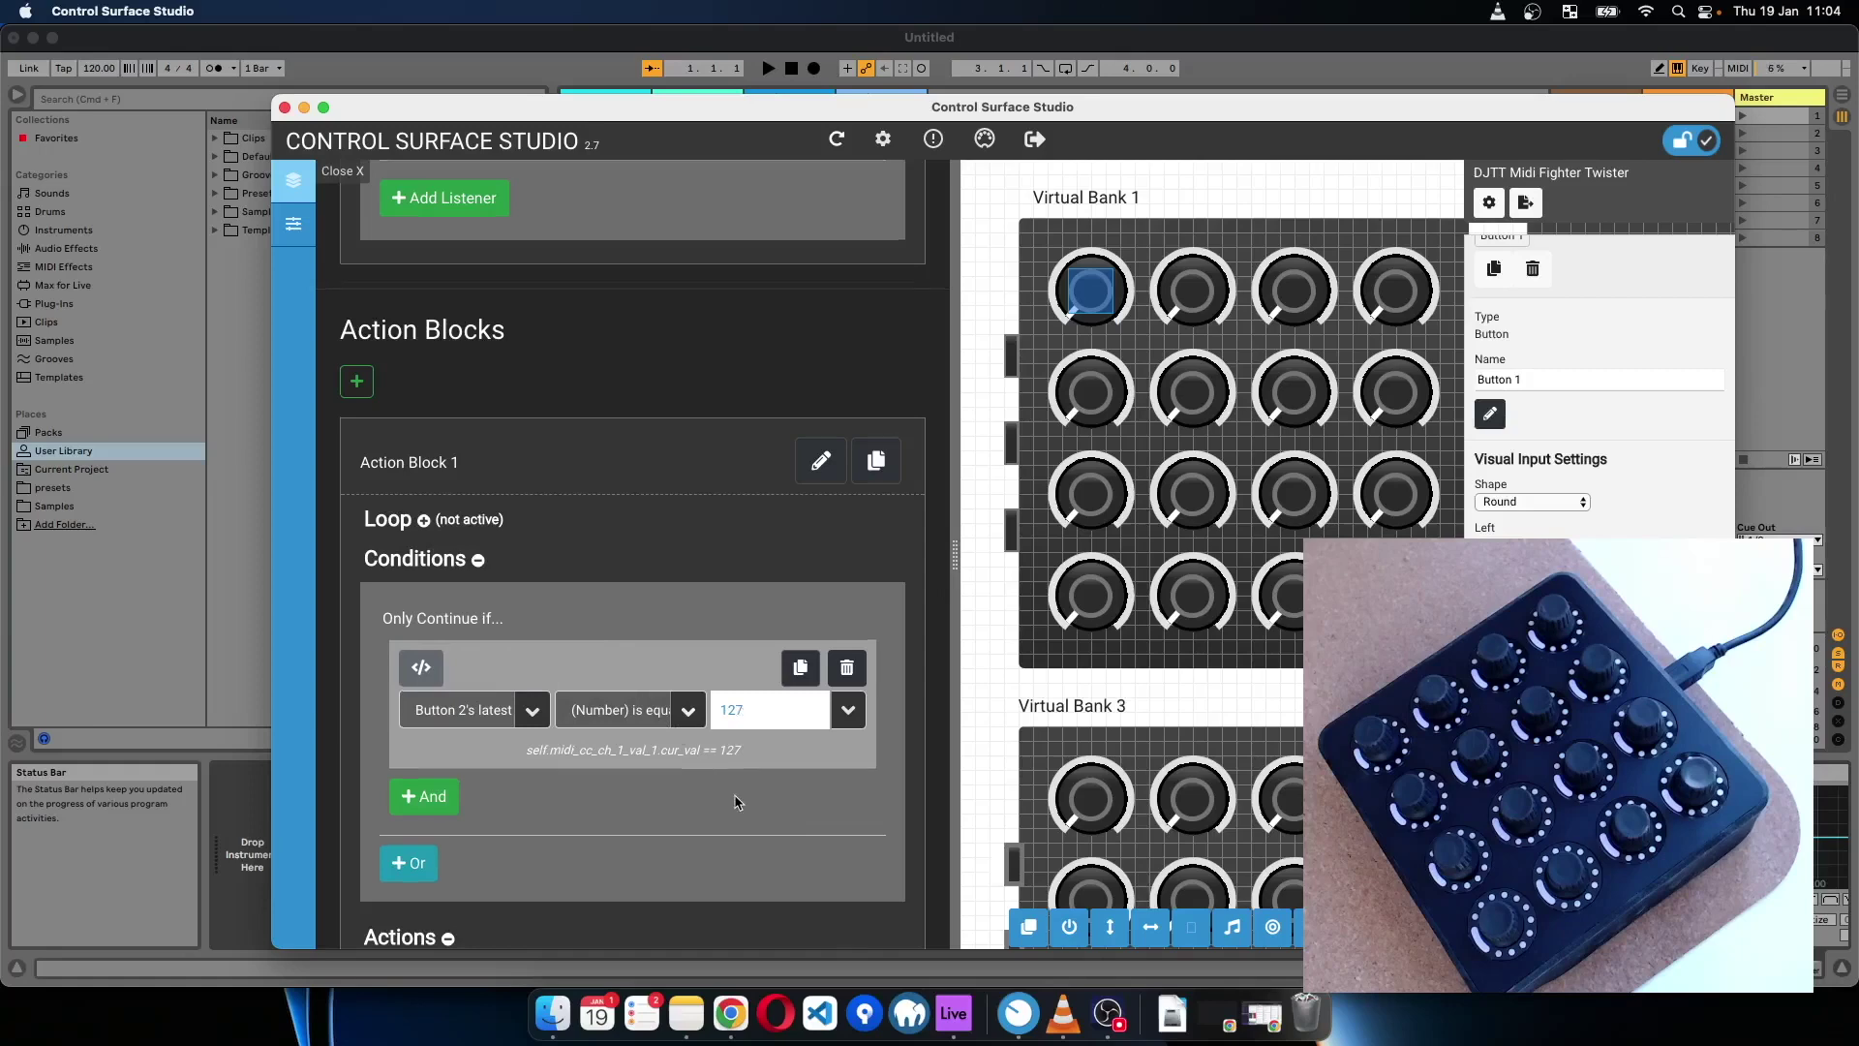
{"action": "scroll", "coordinate": [739, 804], "scroll_direction": "down", "scroll_amount": 5}
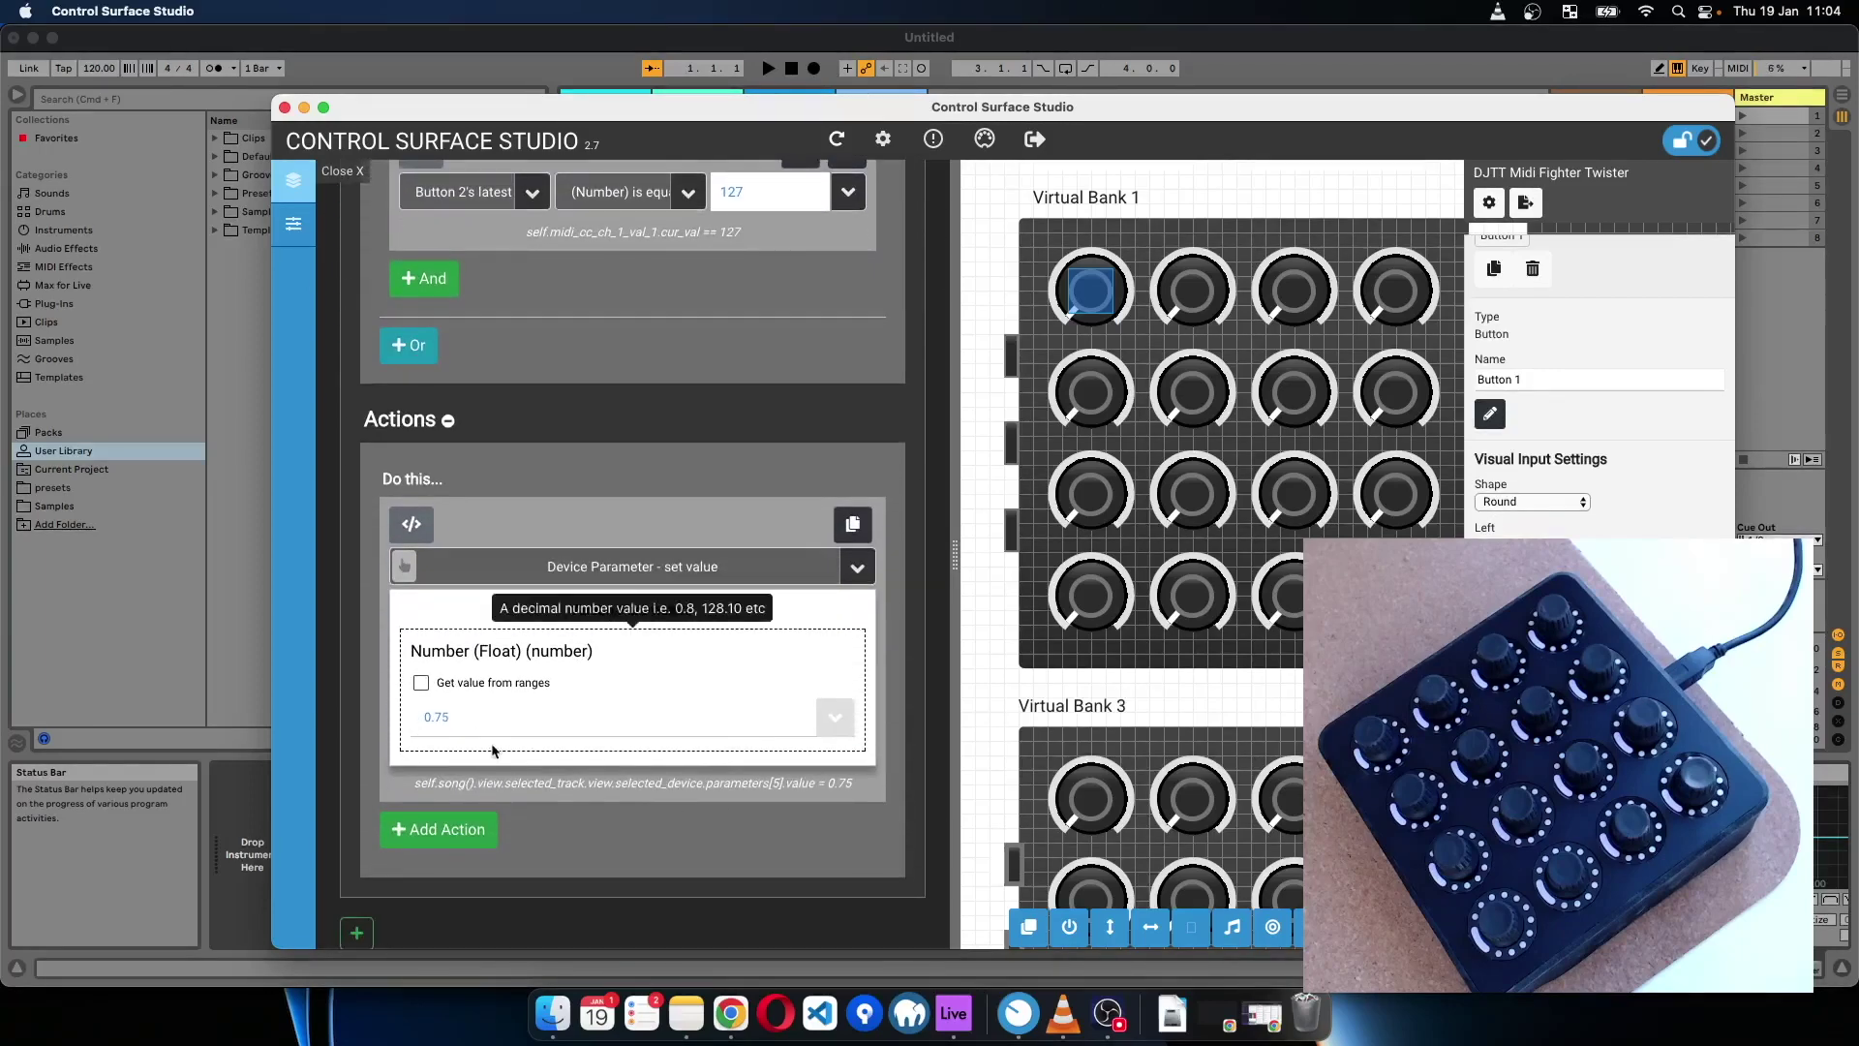
{"action": "scroll", "coordinate": [492, 751], "scroll_direction": "down", "scroll_amount": 1}
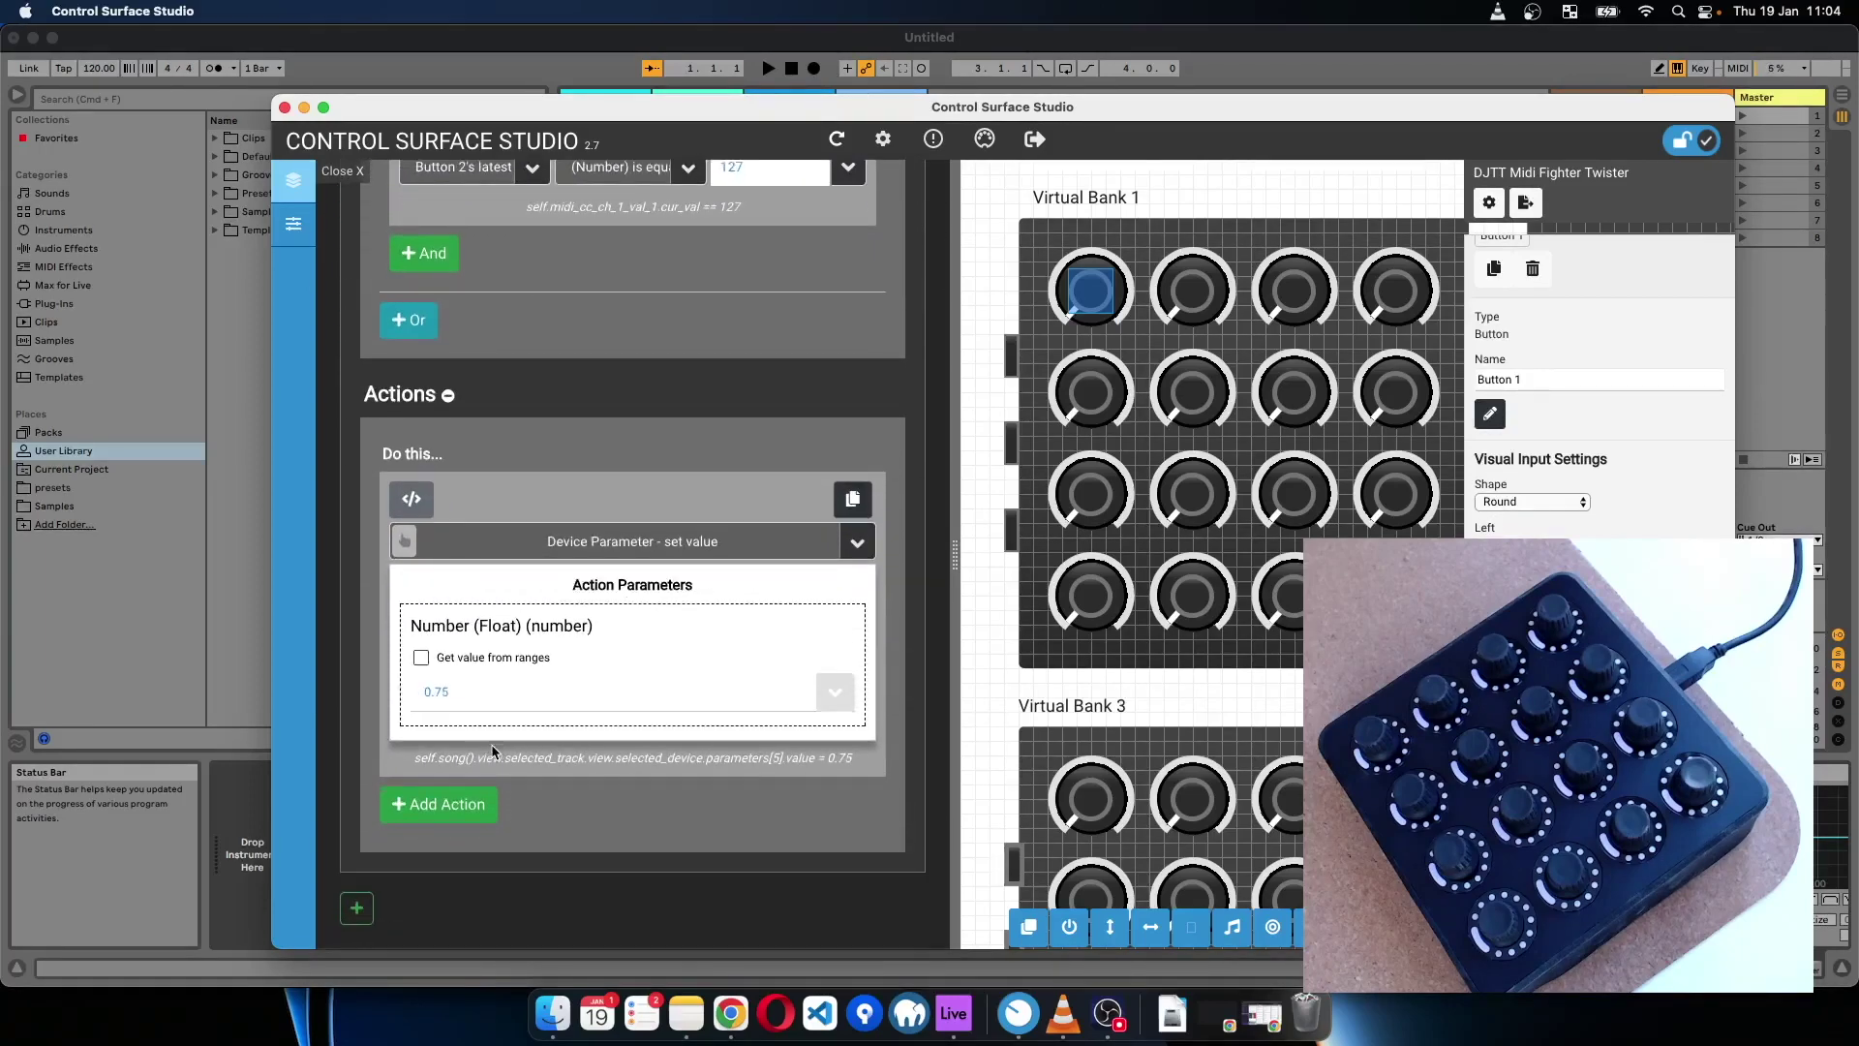
{"action": "scroll", "coordinate": [590, 741], "scroll_direction": "up", "scroll_amount": 1}
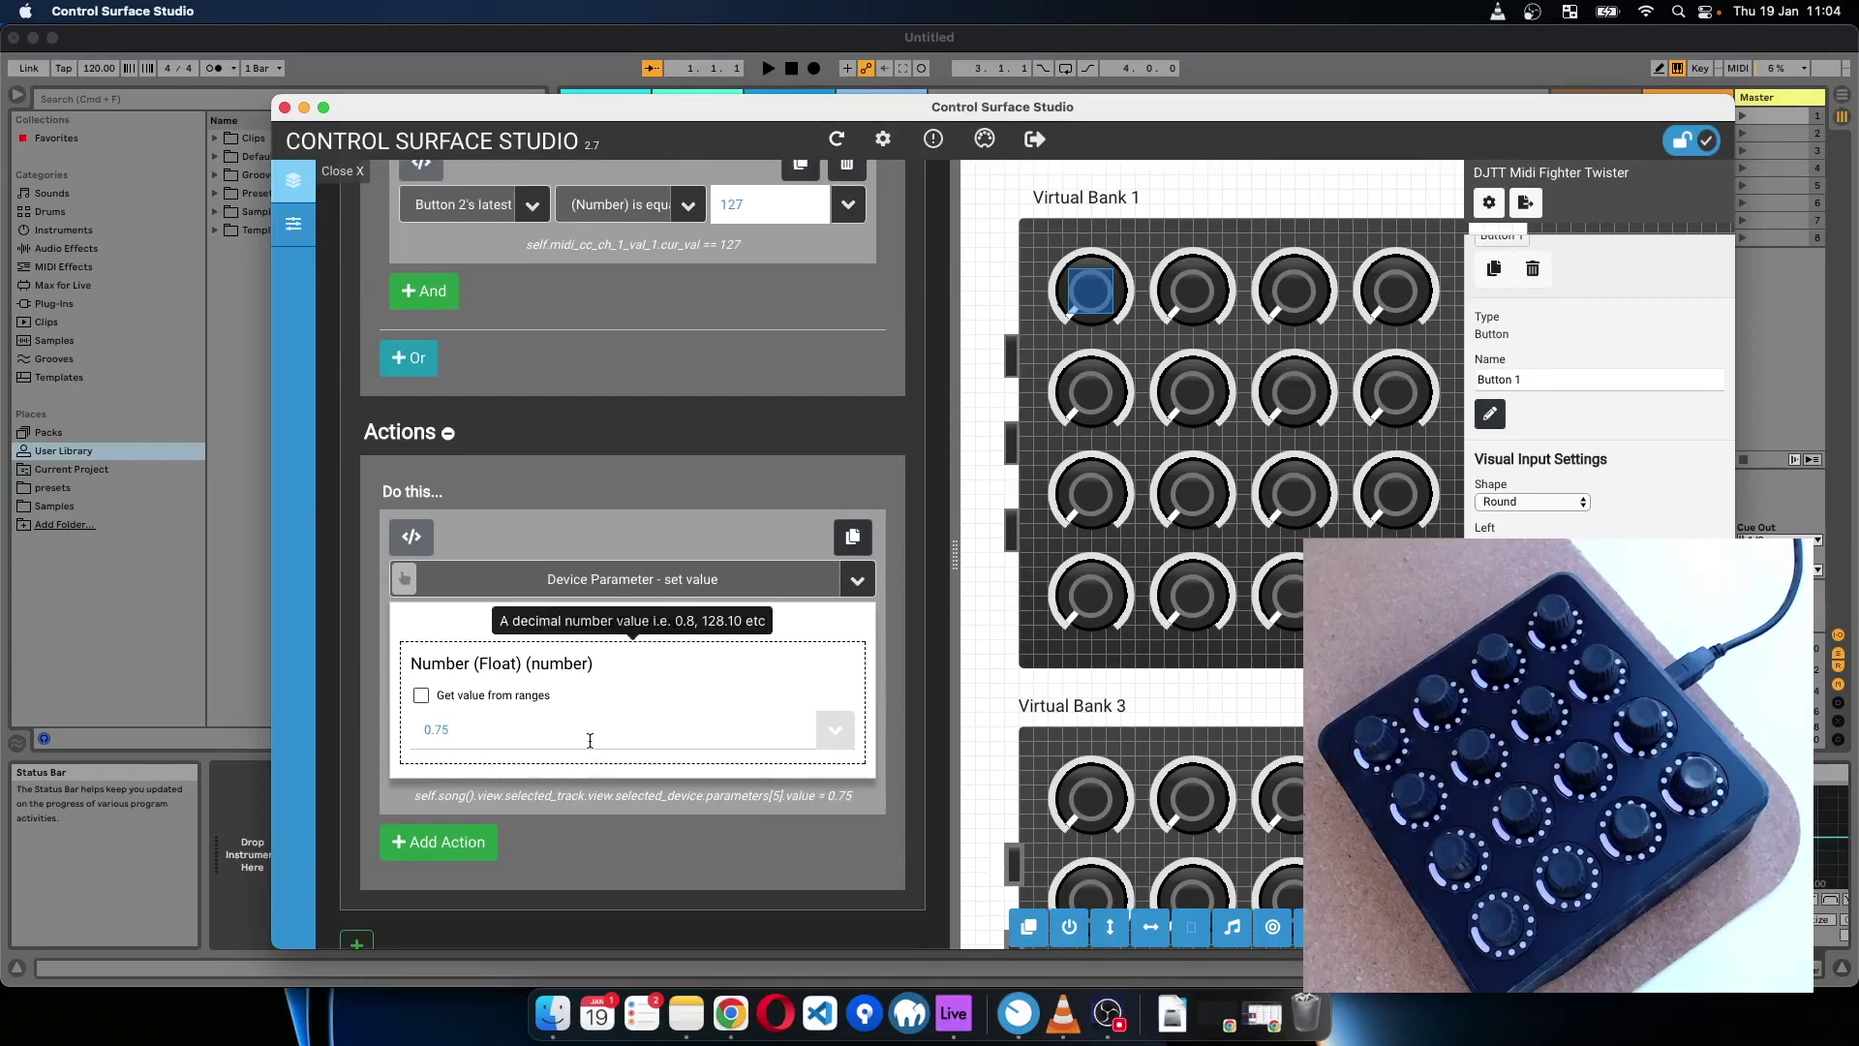
{"action": "scroll", "coordinate": [590, 741], "scroll_direction": "down", "scroll_amount": 1}
{"action": "scroll", "coordinate": [590, 741], "scroll_direction": "up", "scroll_amount": 2}
{"action": "left_click", "coordinate": [449, 526]}
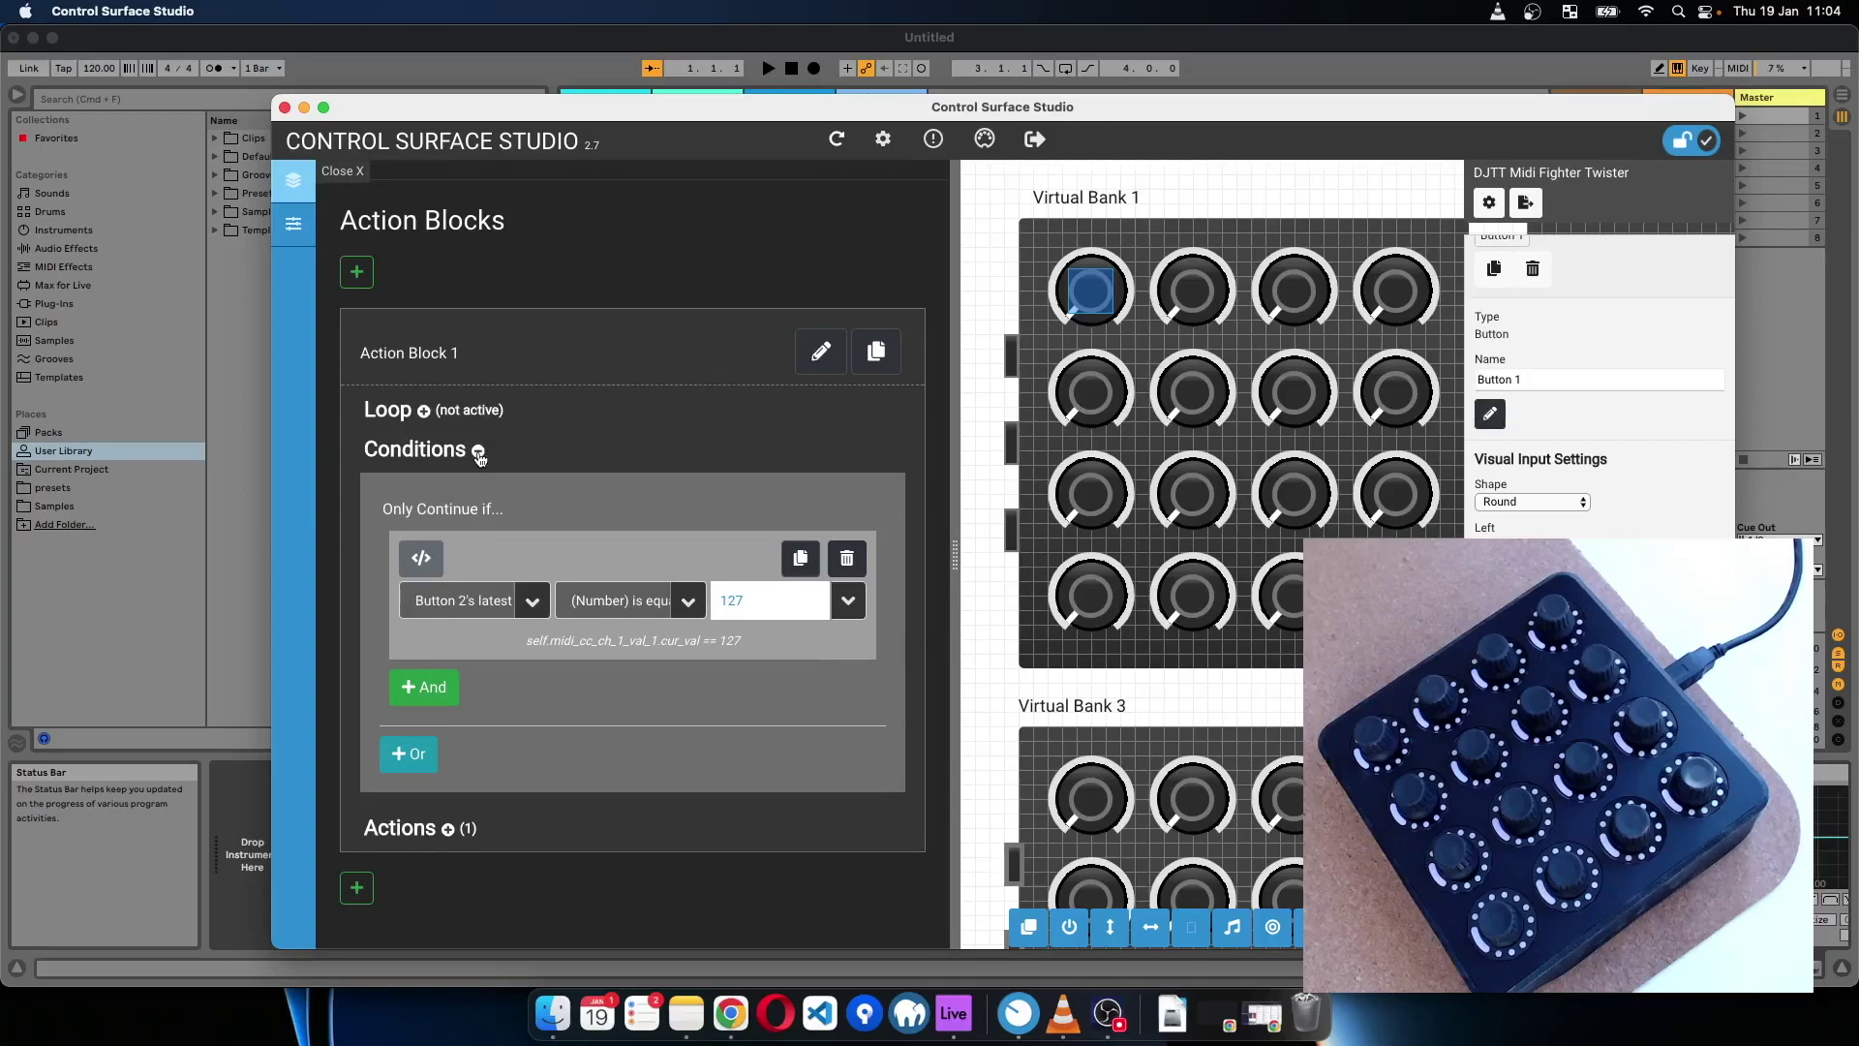
{"action": "left_click", "coordinate": [479, 450]}
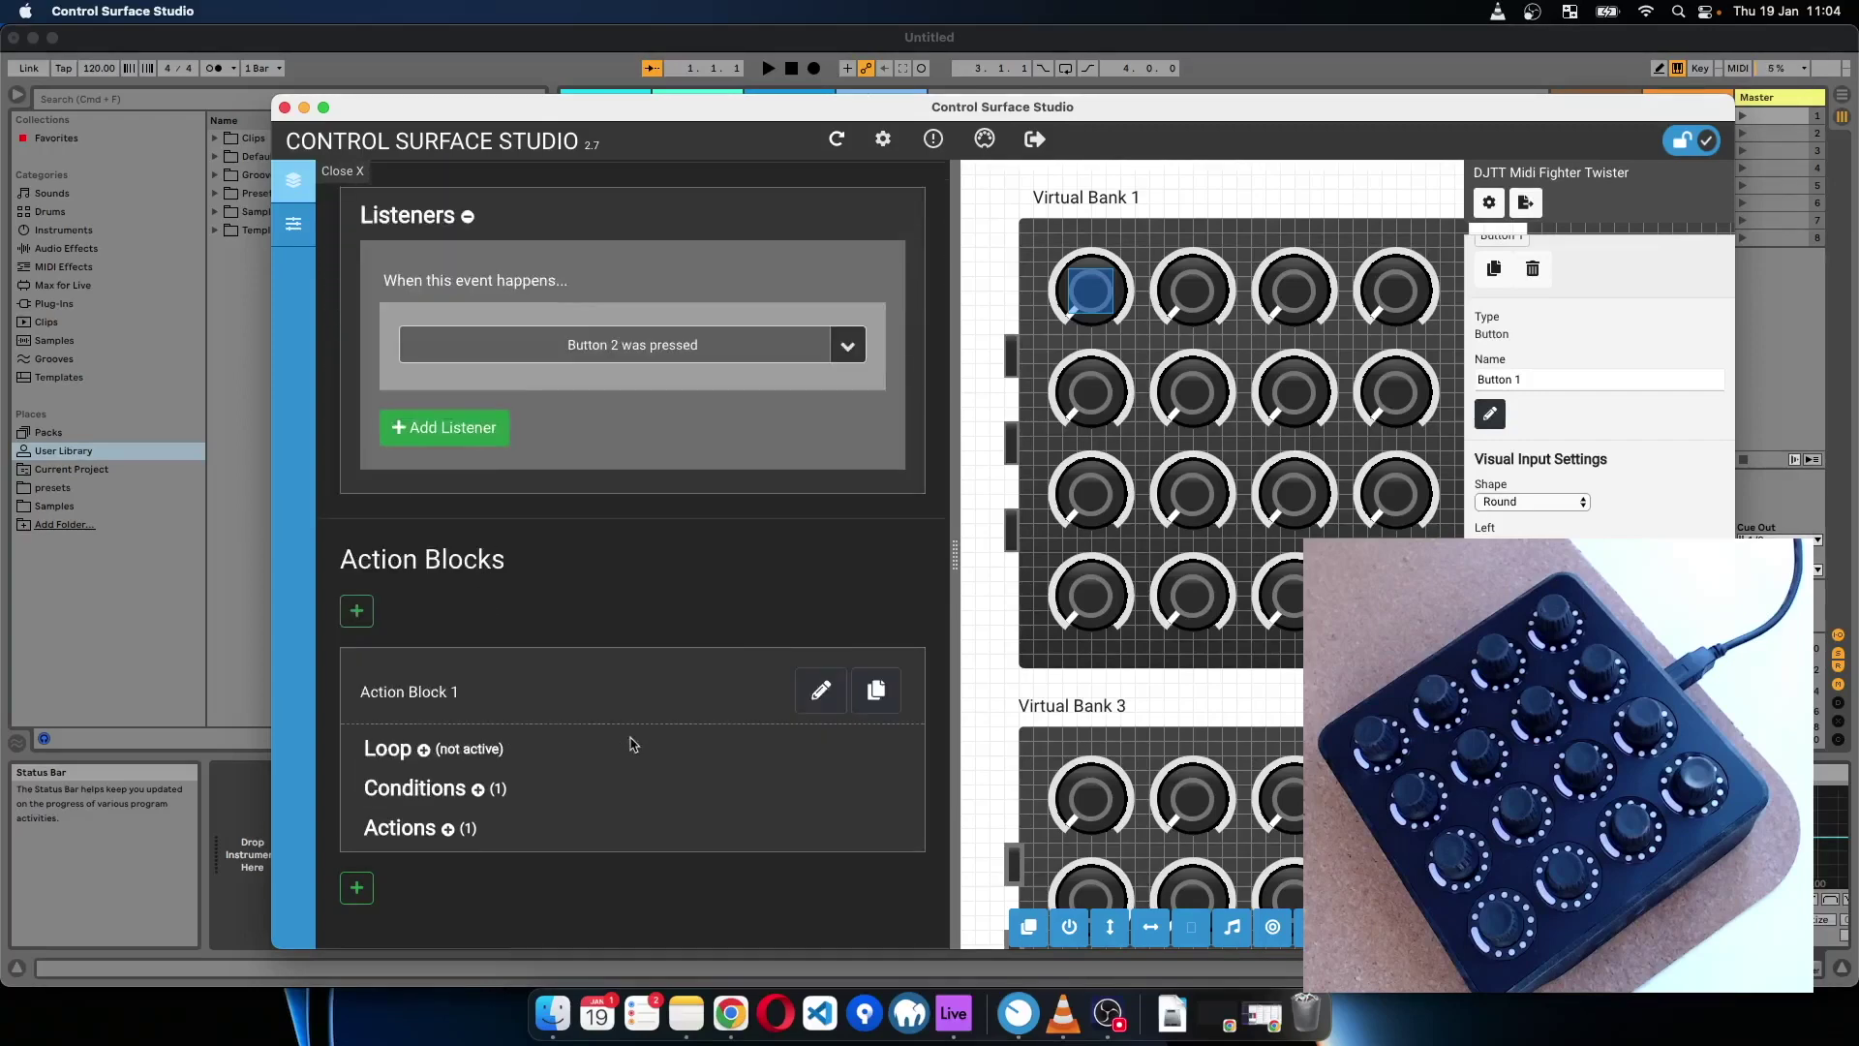
- Duplicate Action Block 1 and change the second block's condition value from 127 to 0
{"action": "left_click", "coordinate": [876, 690]}
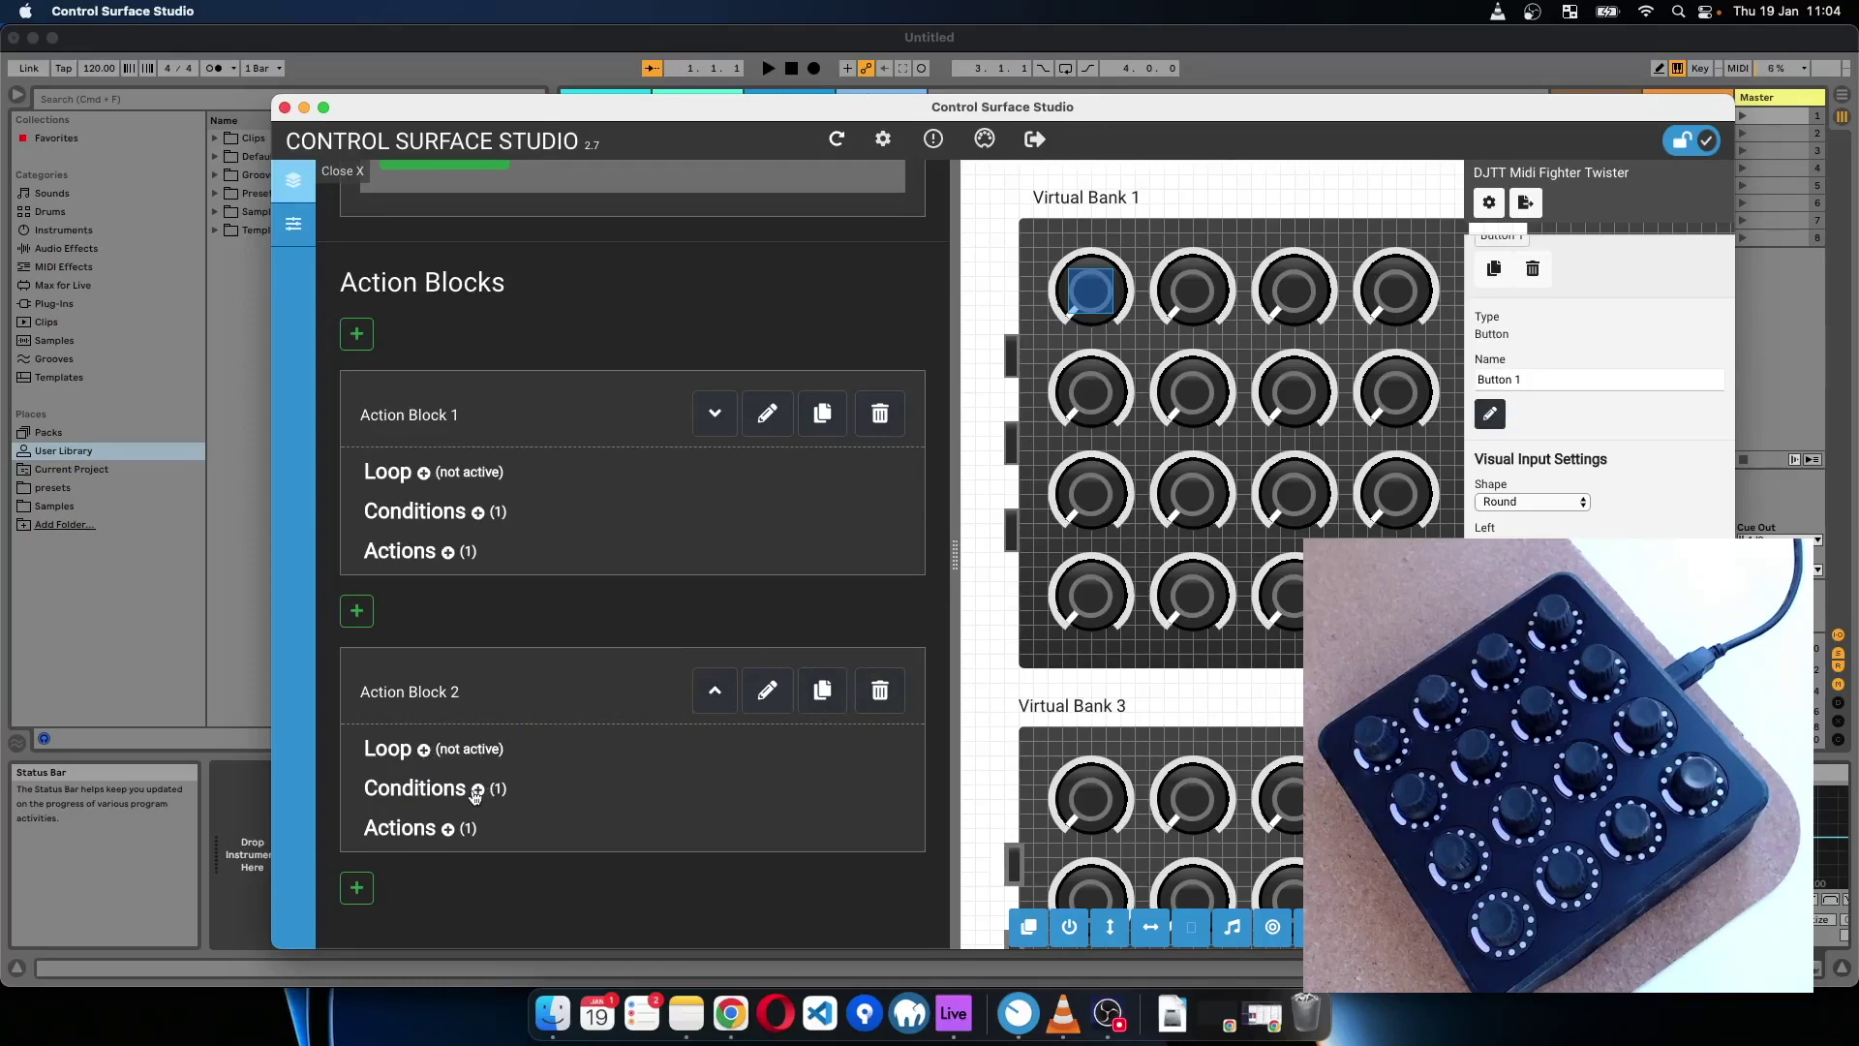
{"action": "left_click", "coordinate": [475, 794]}
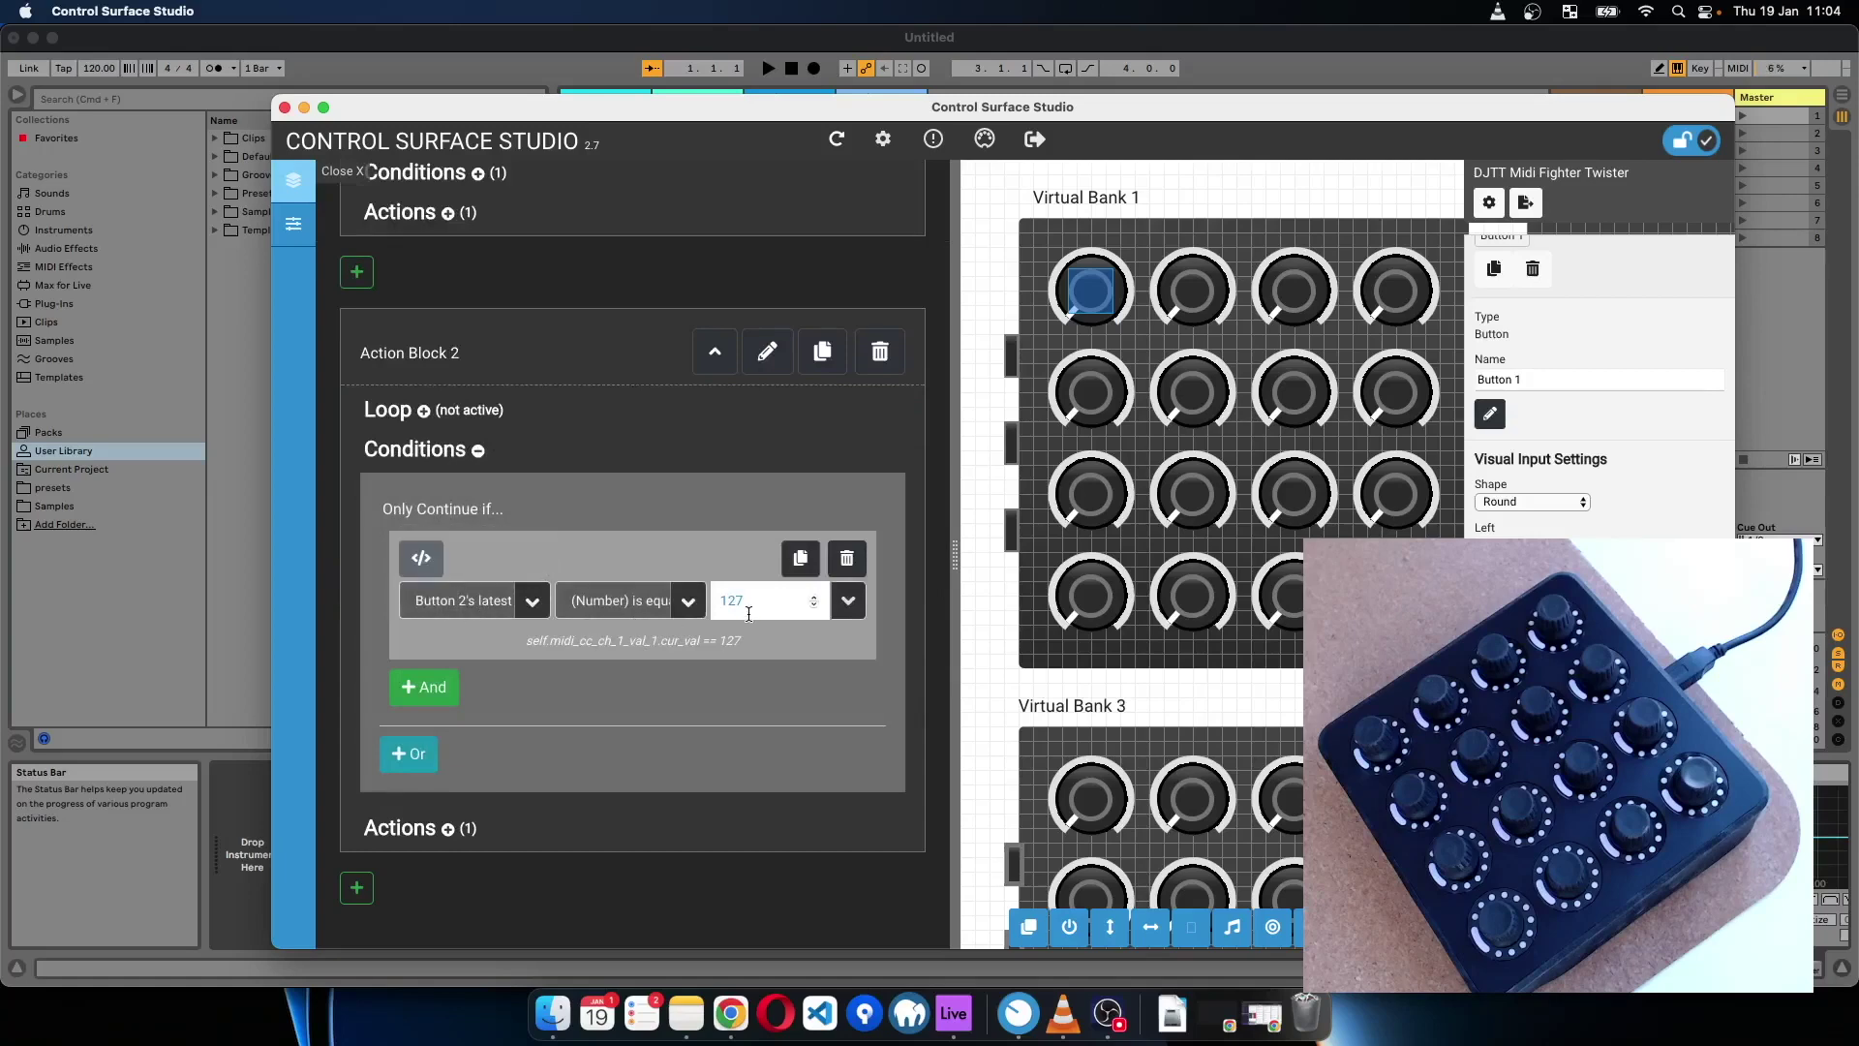
{"action": "left_click_drag", "start_coordinate": [747, 607], "coordinate": [704, 597]}
{"action": "type", "text": "0"}
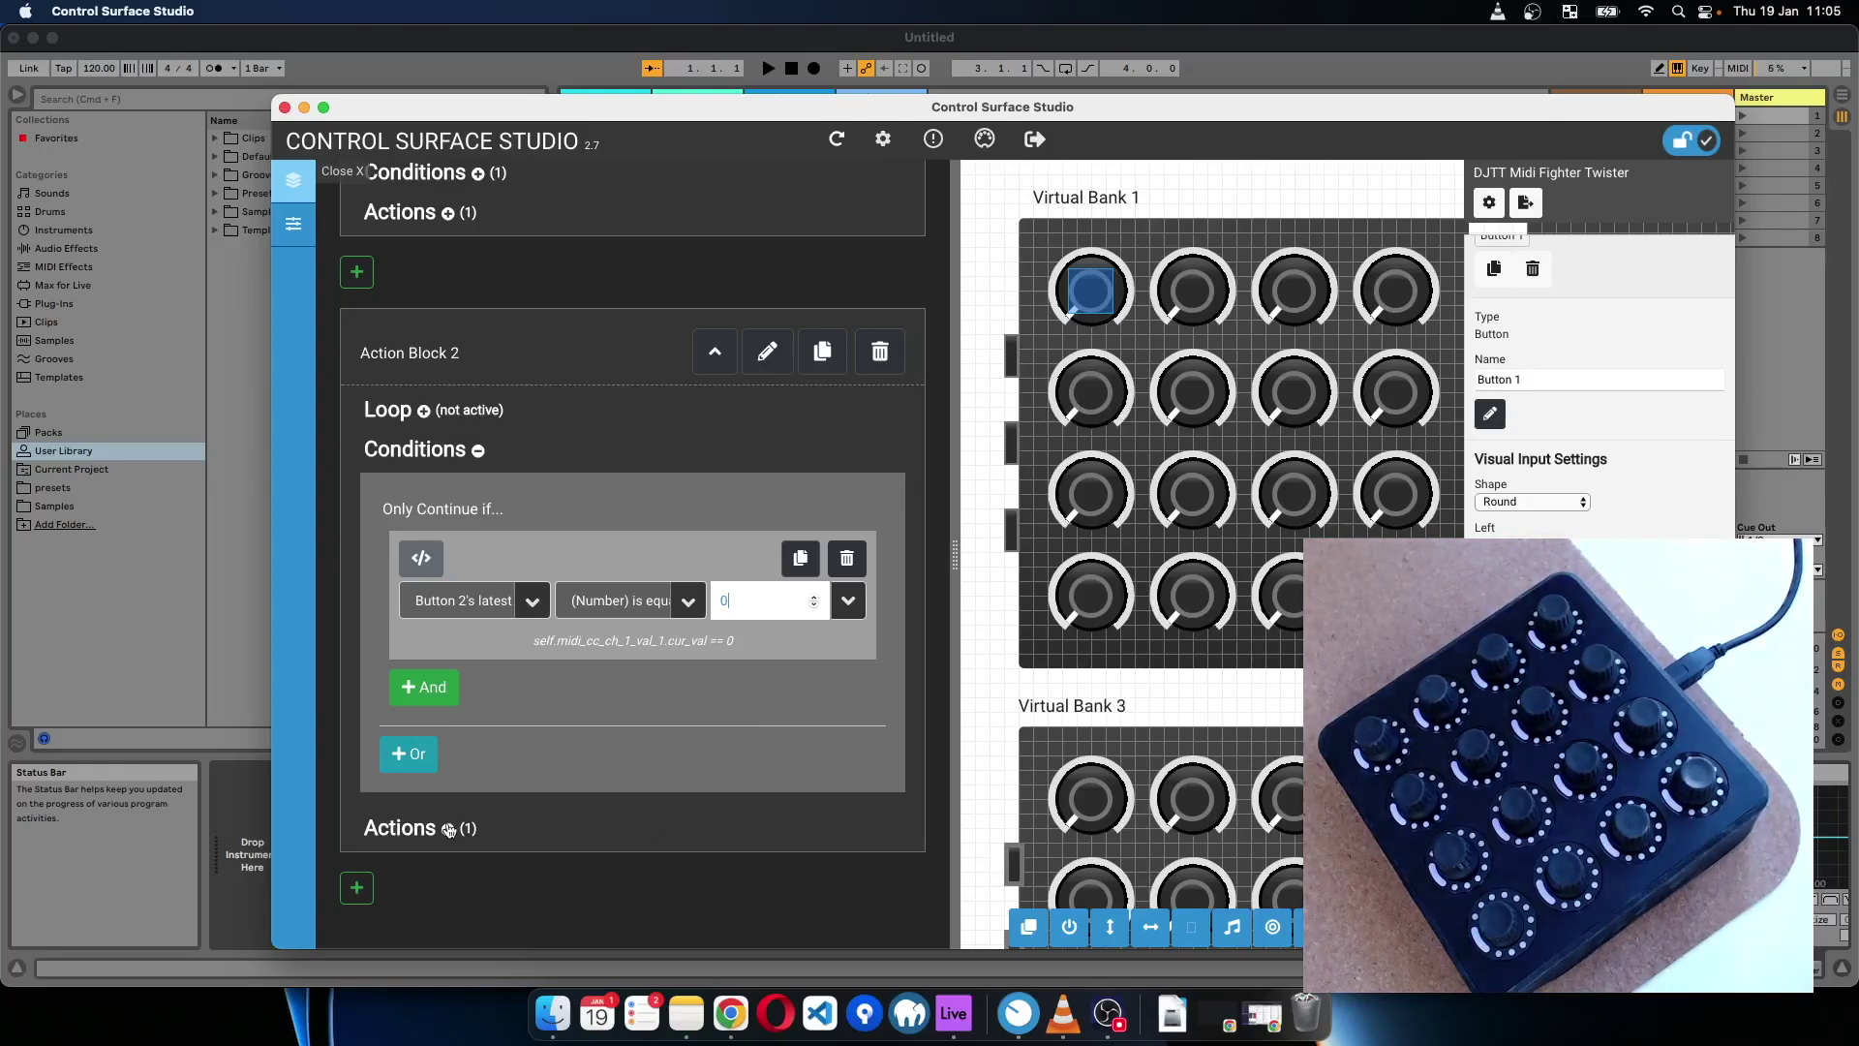
- Change Action Block 2's set-value action from 0.75 to 0.25
{"action": "left_click", "coordinate": [449, 829]}
{"action": "scroll", "coordinate": [688, 686], "scroll_direction": "down", "scroll_amount": 5}
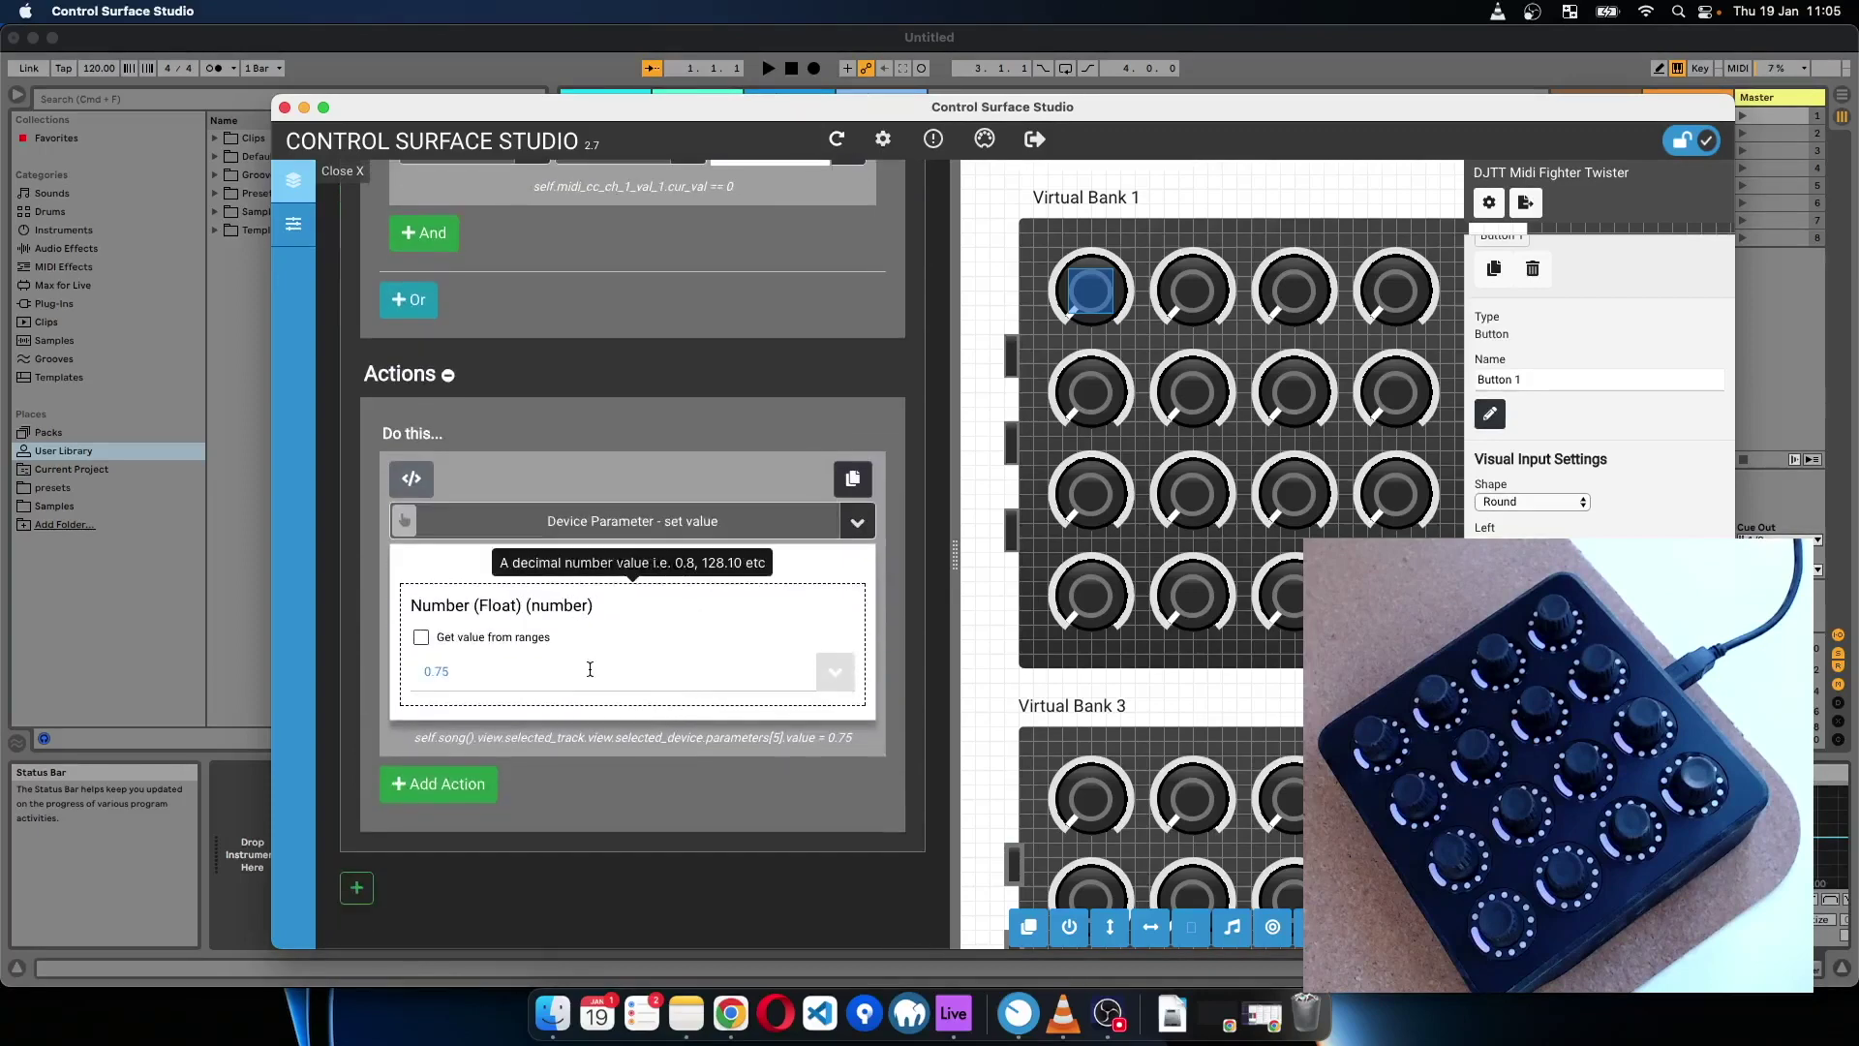
{"action": "left_click_drag", "start_coordinate": [452, 671], "coordinate": [433, 670]}
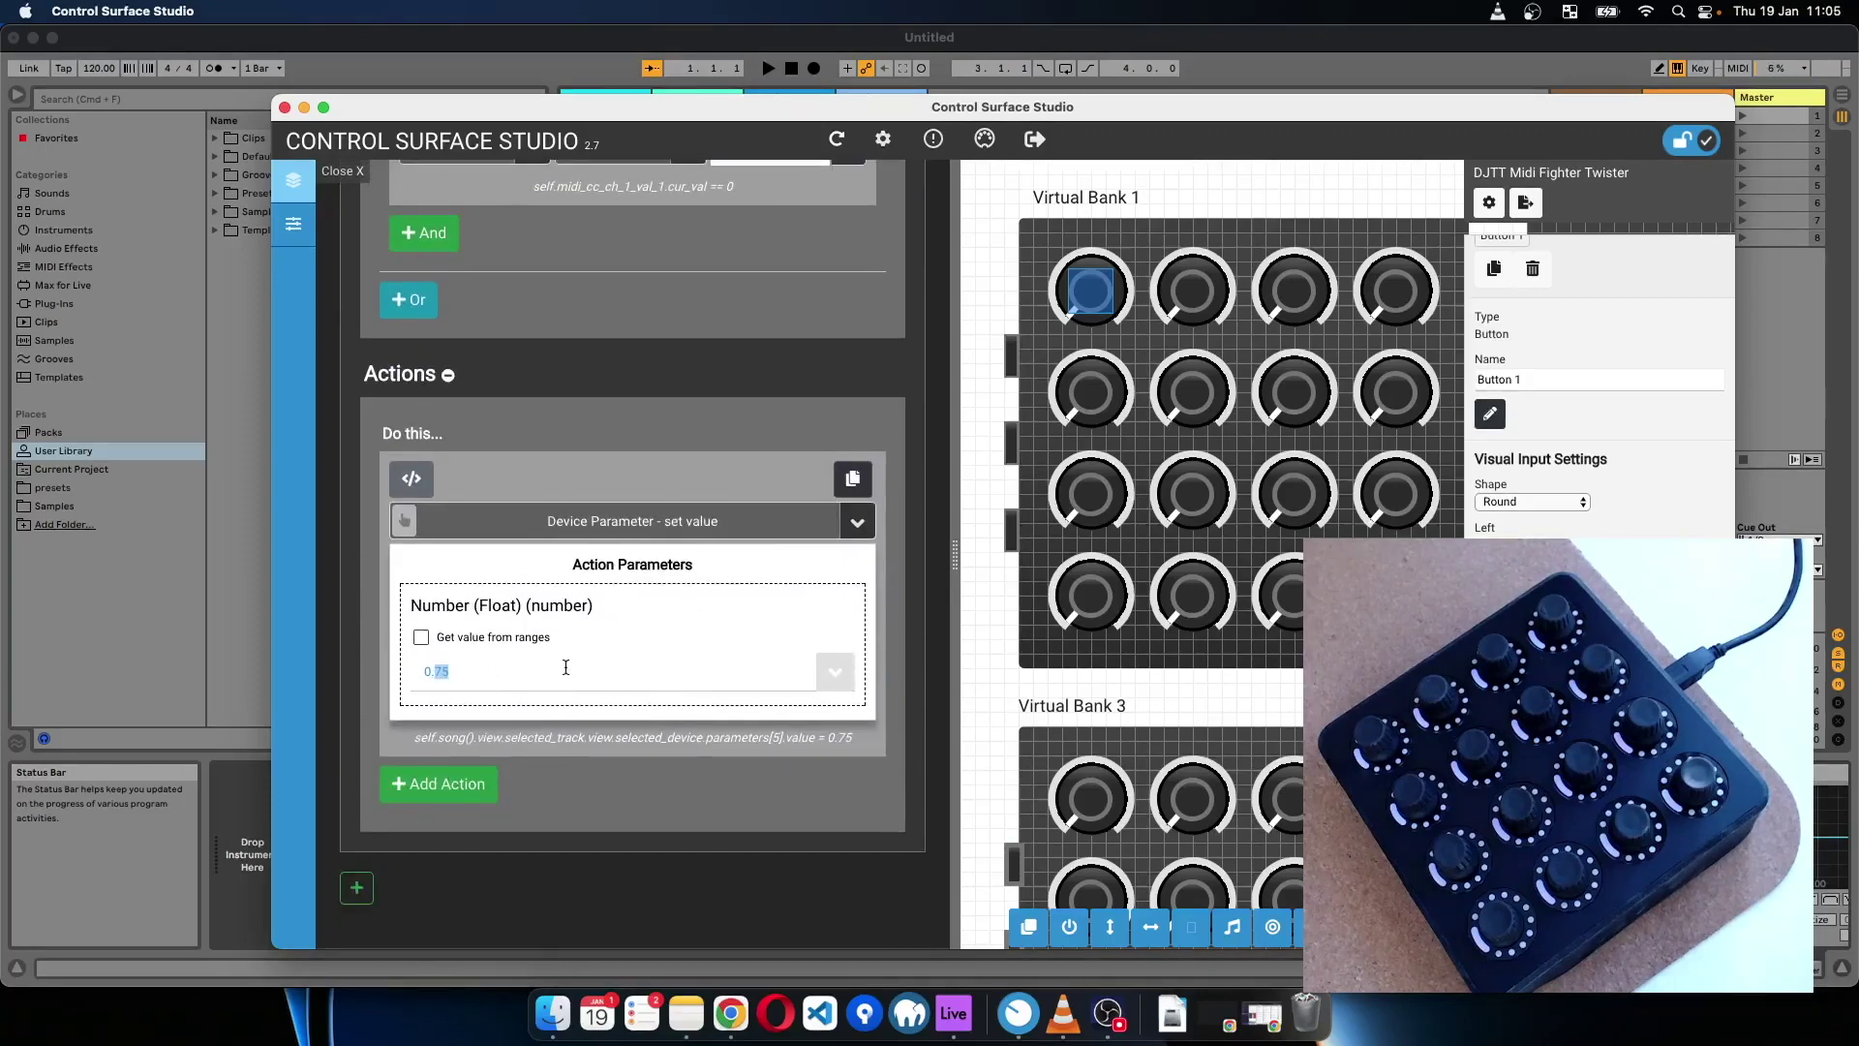
{"action": "type", "text": "25"}
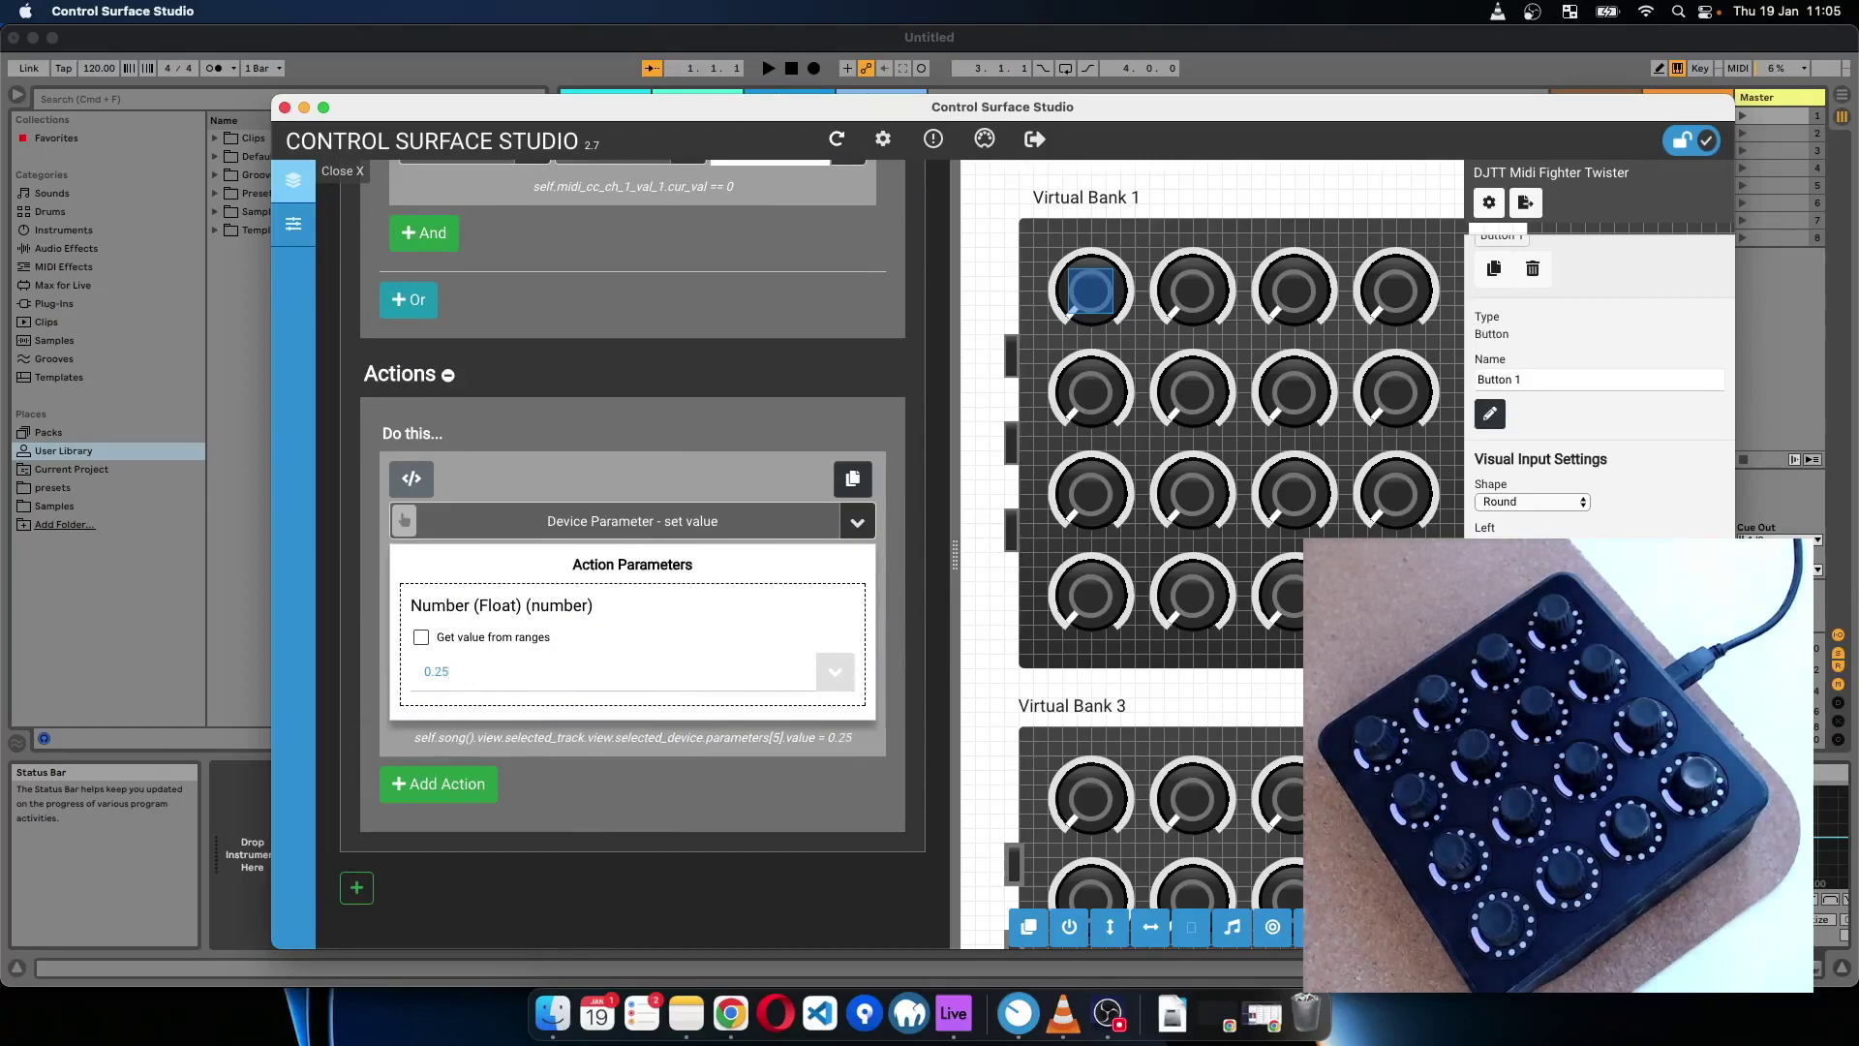
{"action": "scroll", "coordinate": [569, 867], "scroll_direction": "up", "scroll_amount": 1}
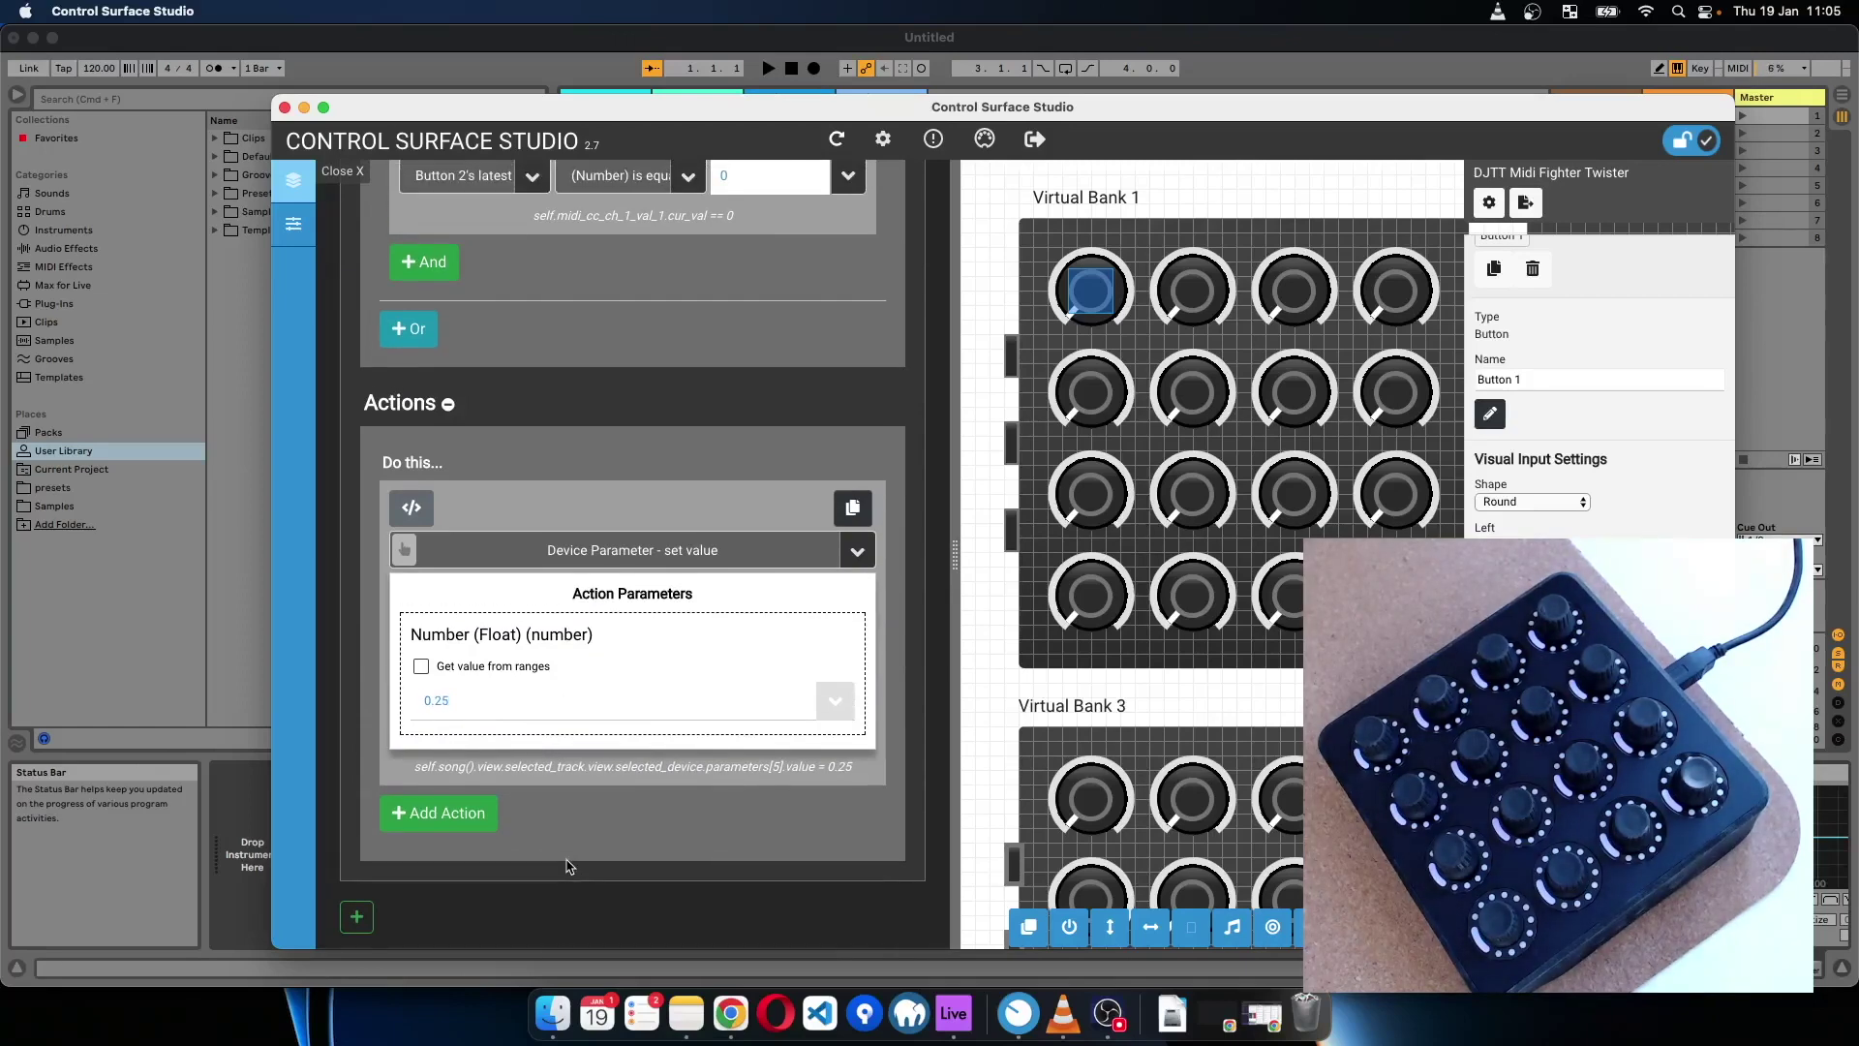
{"action": "scroll", "coordinate": [568, 867], "scroll_direction": "up", "scroll_amount": 10}
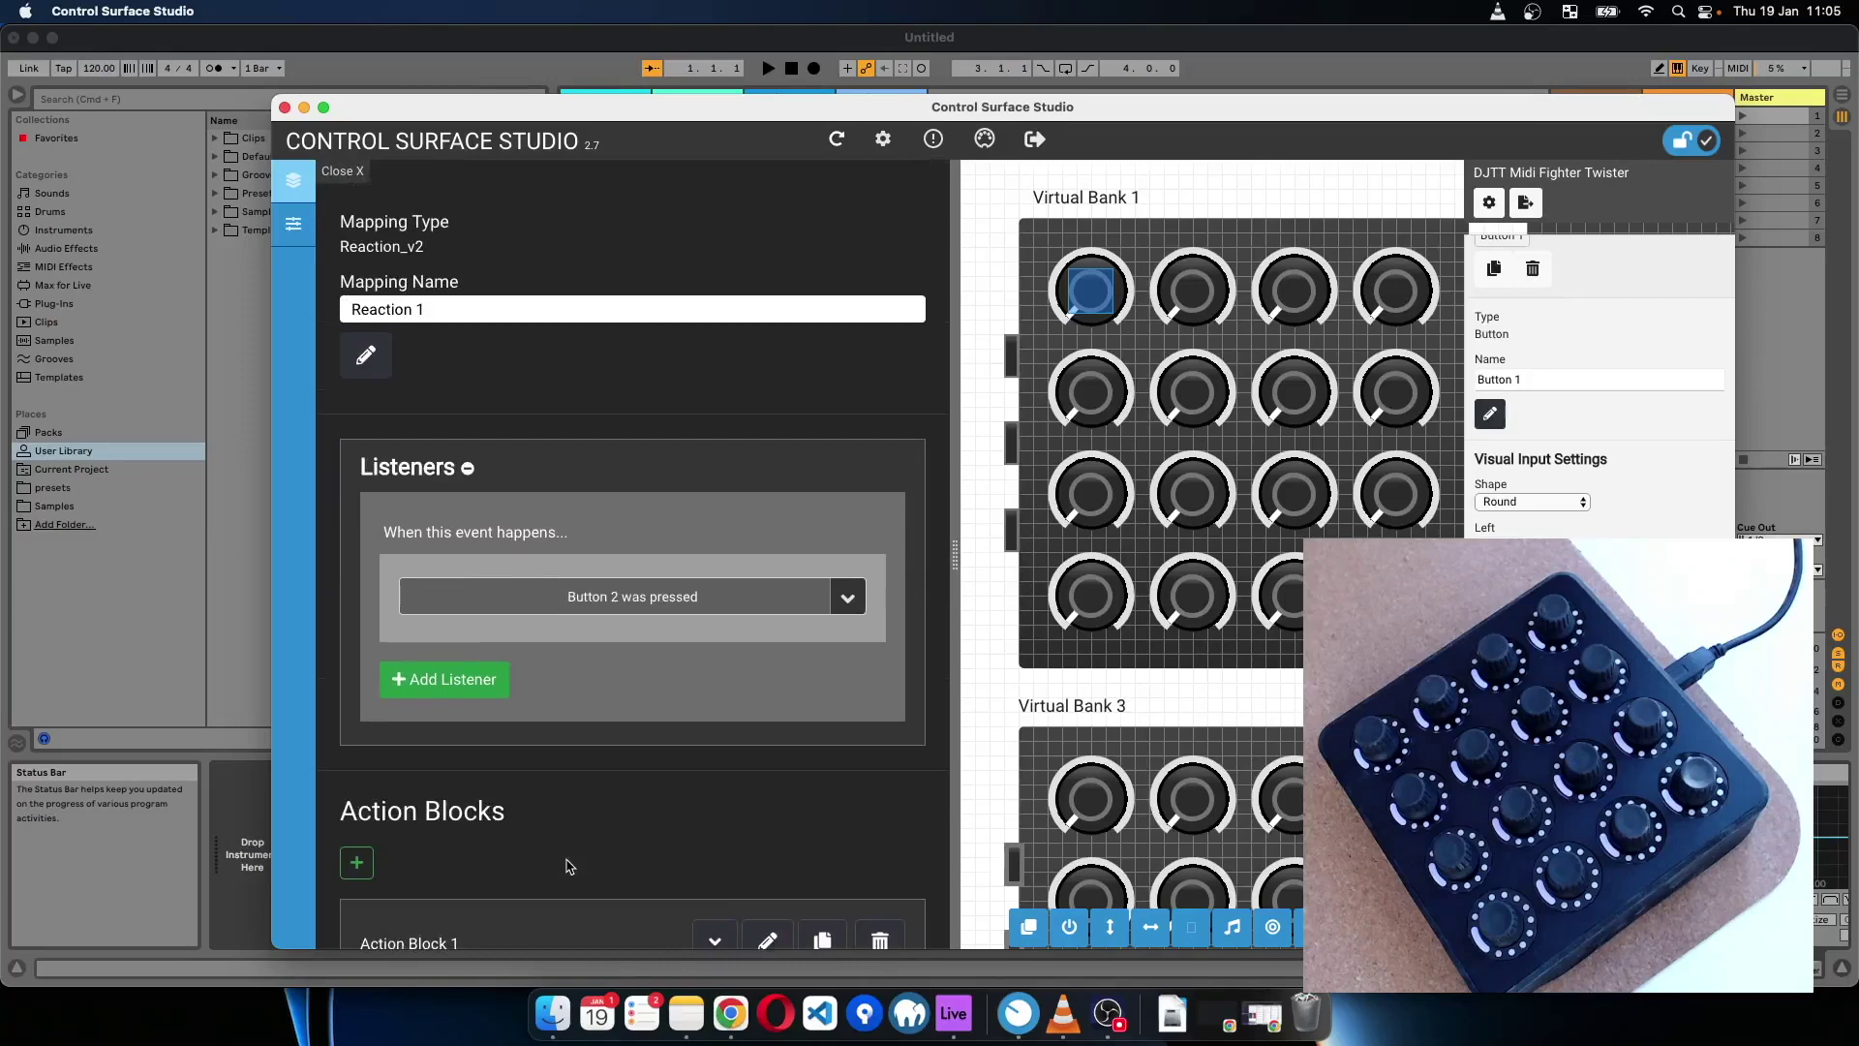
{"action": "scroll", "coordinate": [568, 866], "scroll_direction": "down", "scroll_amount": 15}
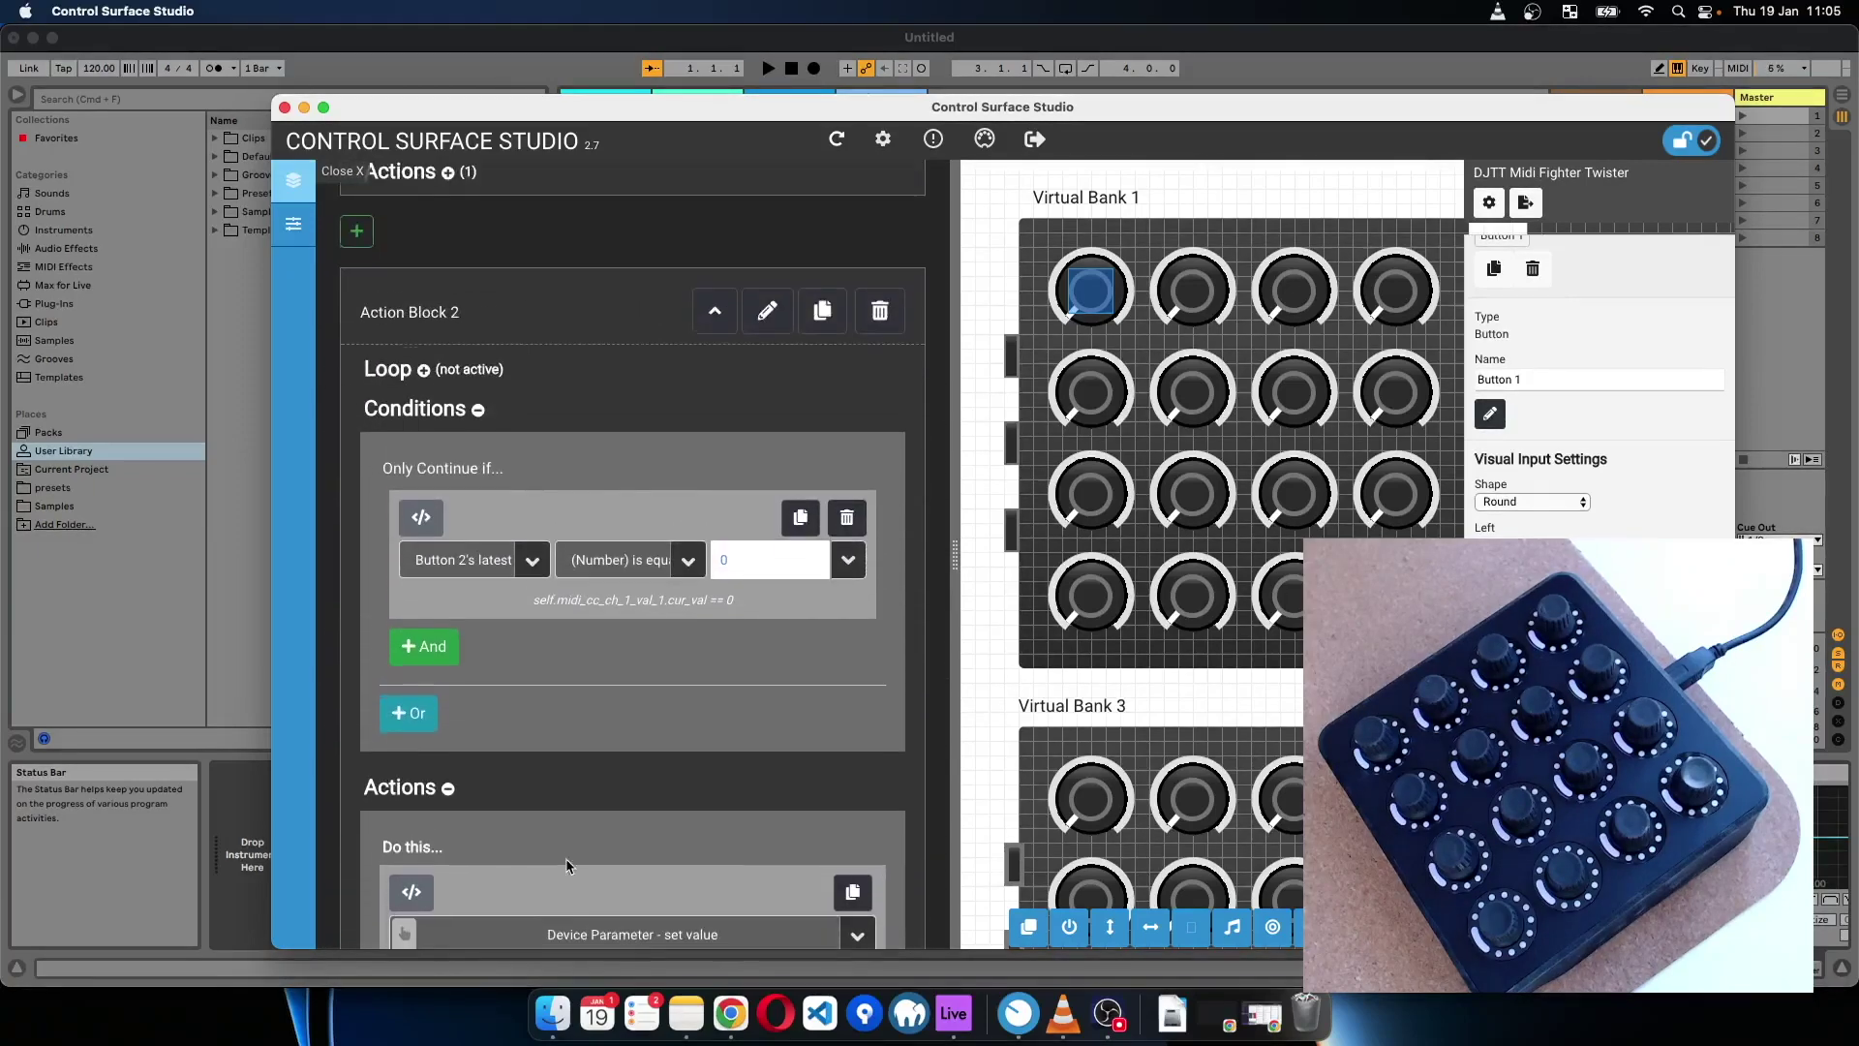
- Collapse Action Block 2's sections and note Action Block 1 as 'button 2 is pressed'
{"action": "left_click", "coordinate": [447, 788]}
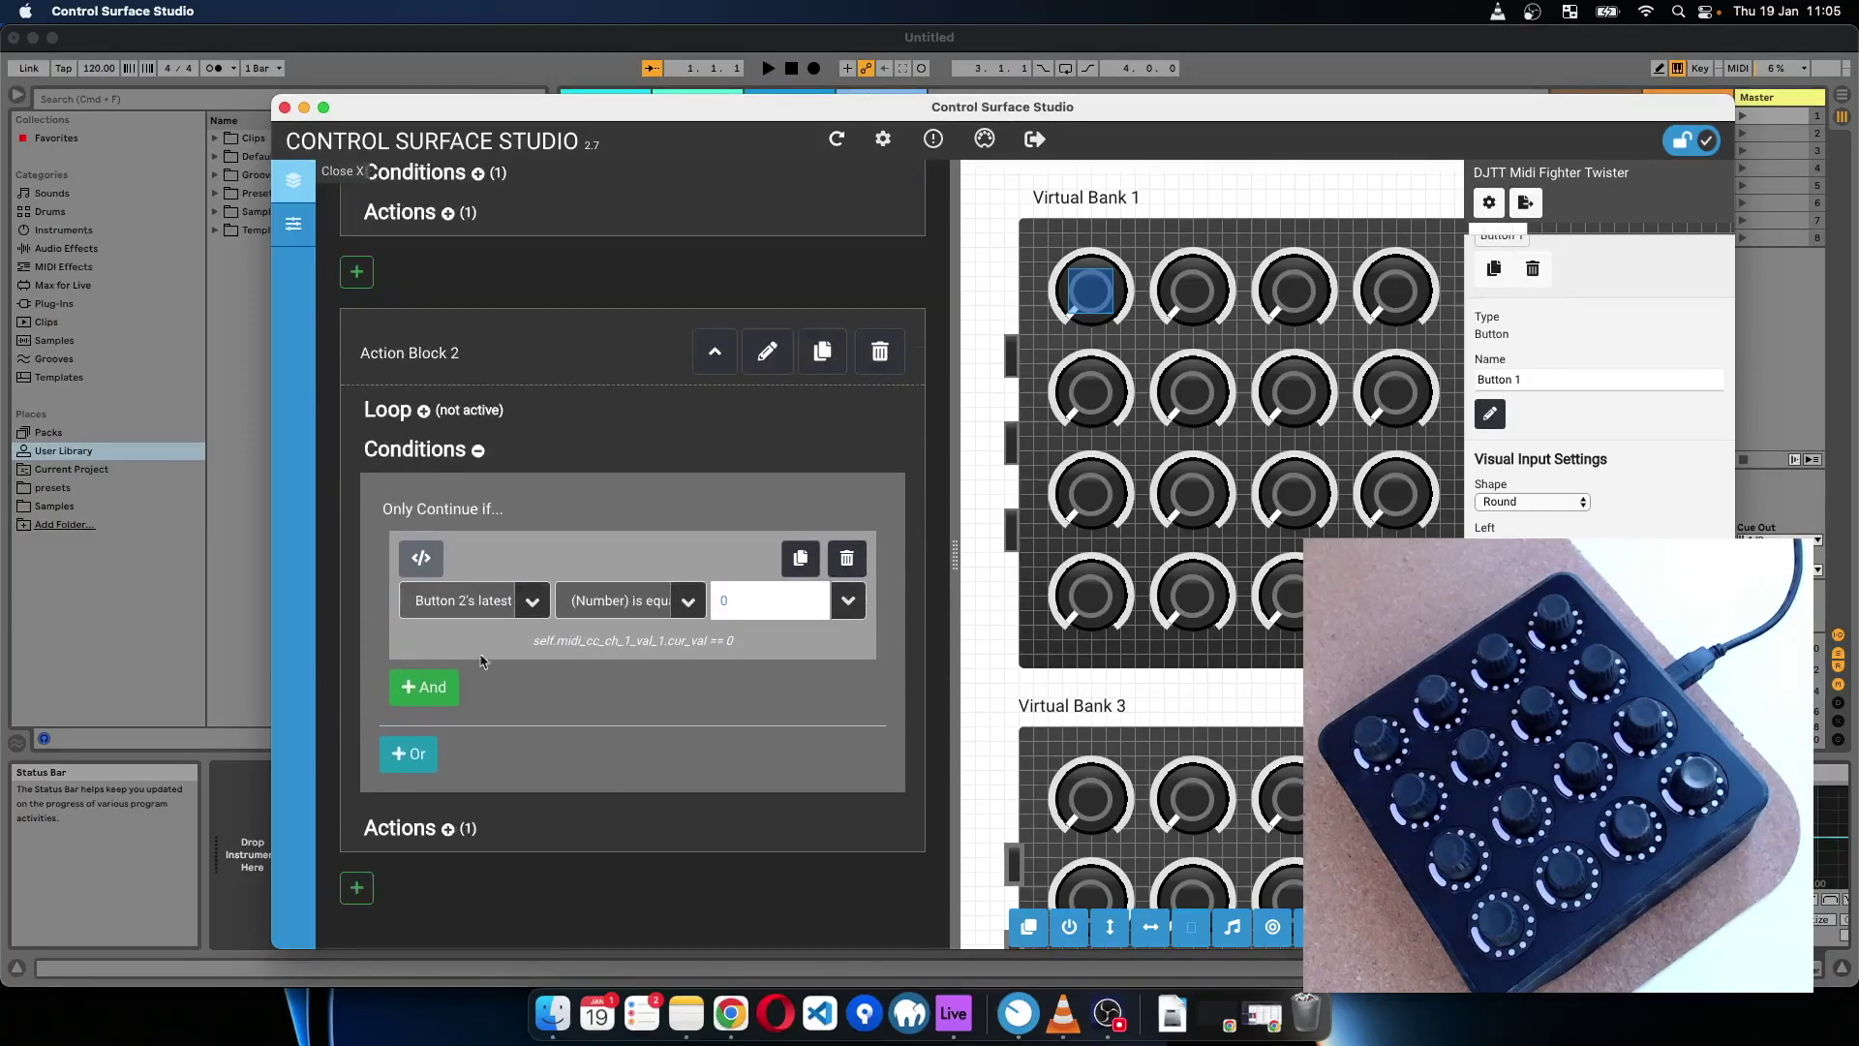
{"action": "left_click", "coordinate": [477, 450]}
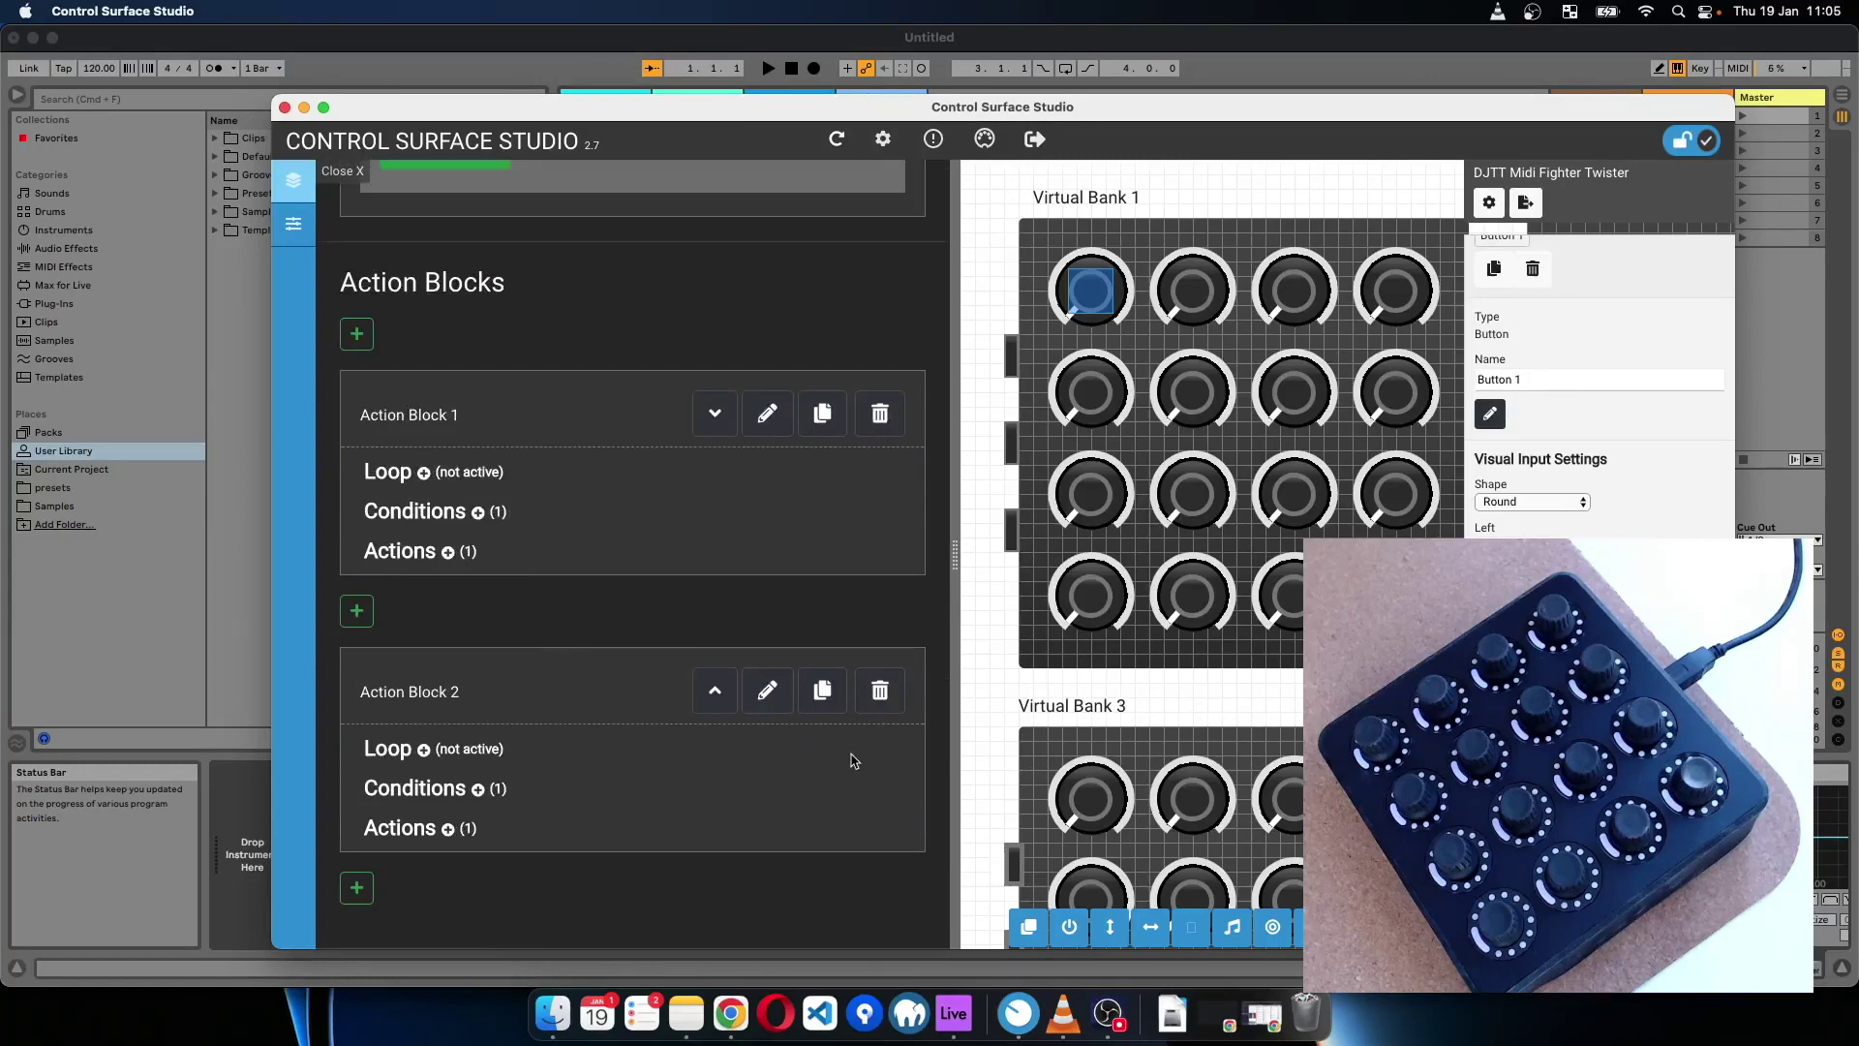
{"action": "left_click", "coordinate": [767, 414]}
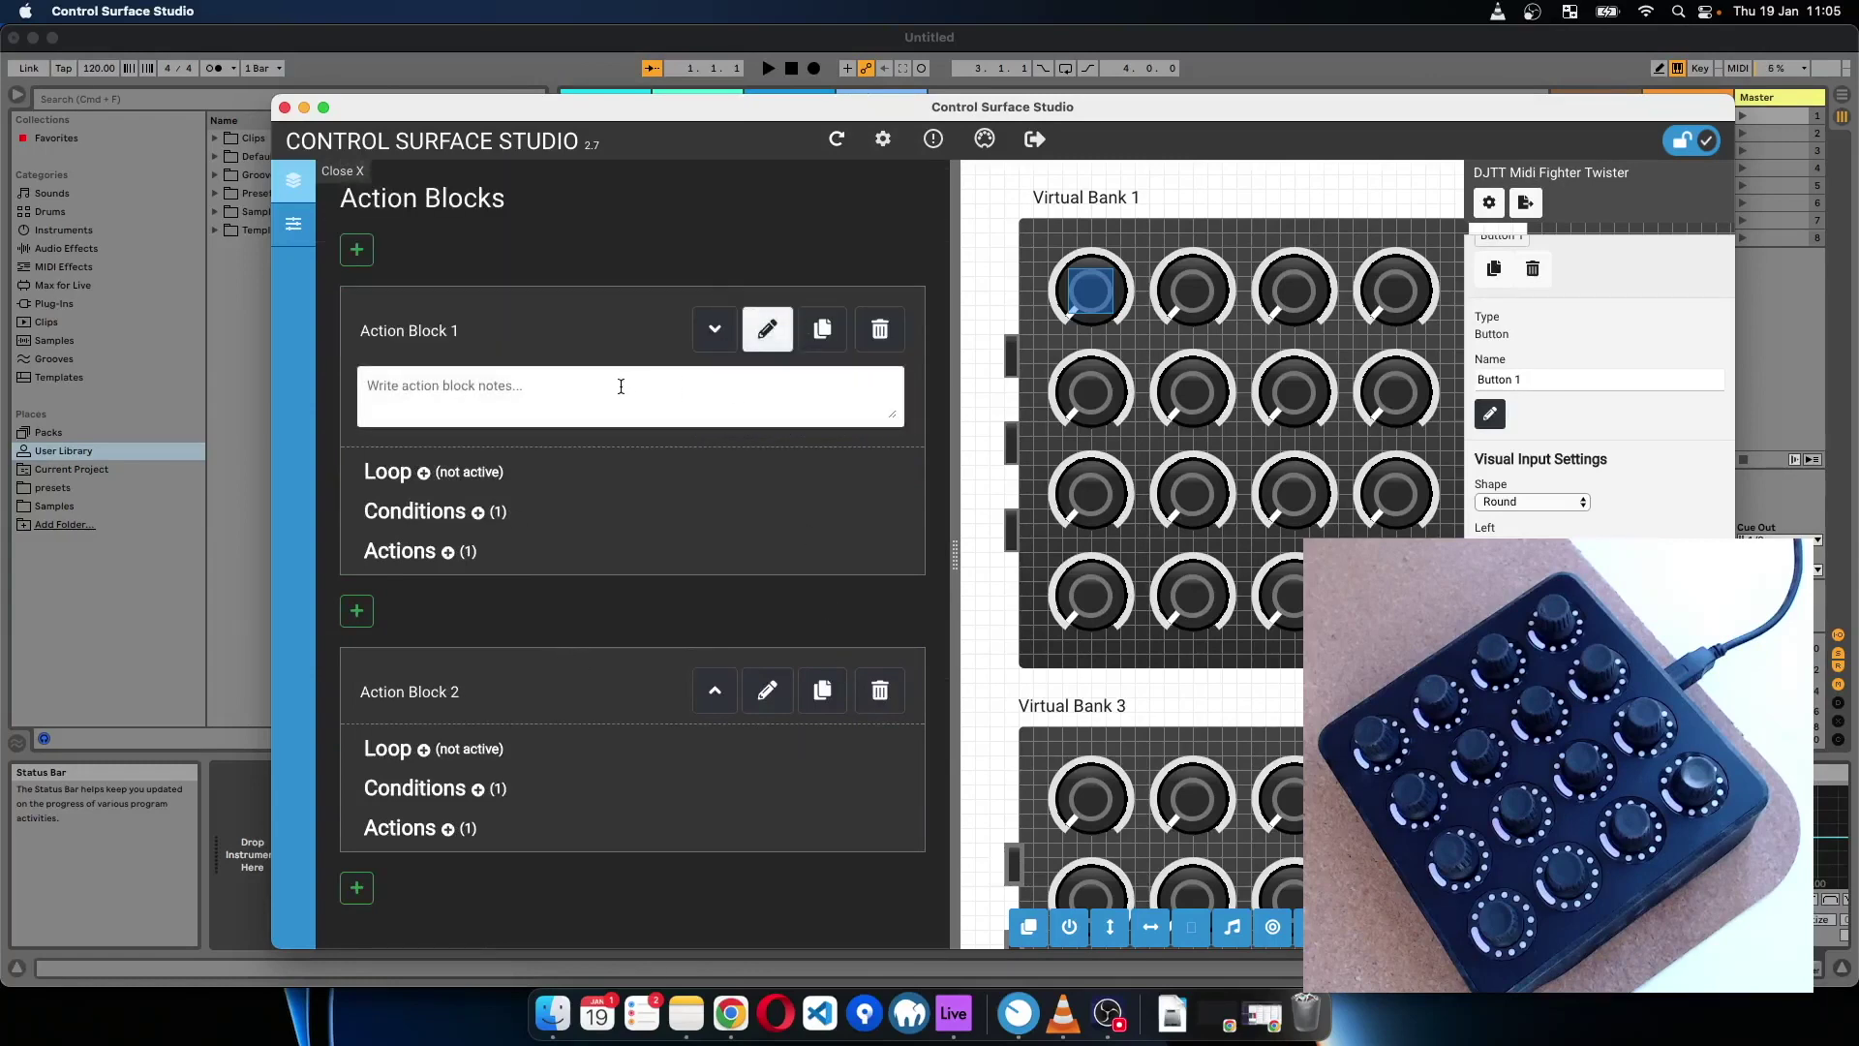
{"action": "left_click", "coordinate": [621, 386]}
{"action": "type", "text": "p"}
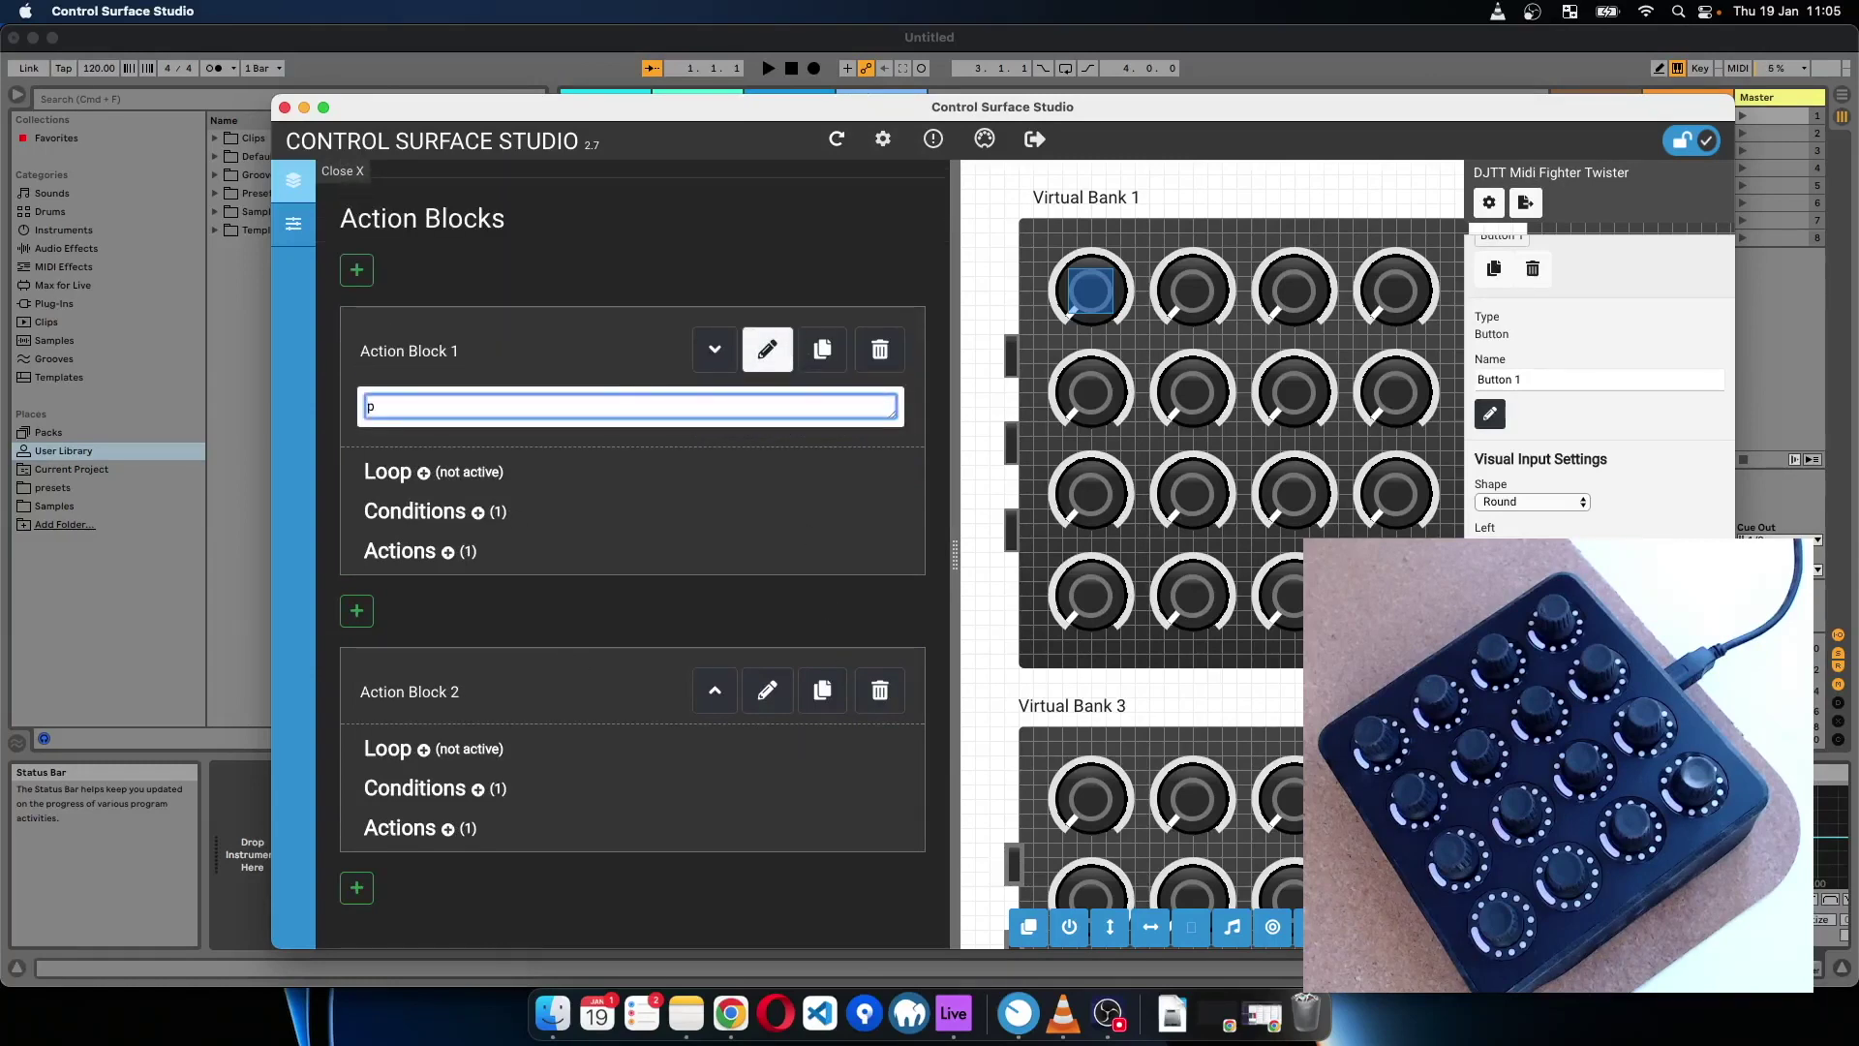
{"action": "key", "text": "BackSpace"}
{"action": "key", "text": "BackSpace"}
{"action": "type", "text": "bu"}
- Note Action Block 2 as 'button 2 is released'
{"action": "left_click", "coordinate": [767, 689]}
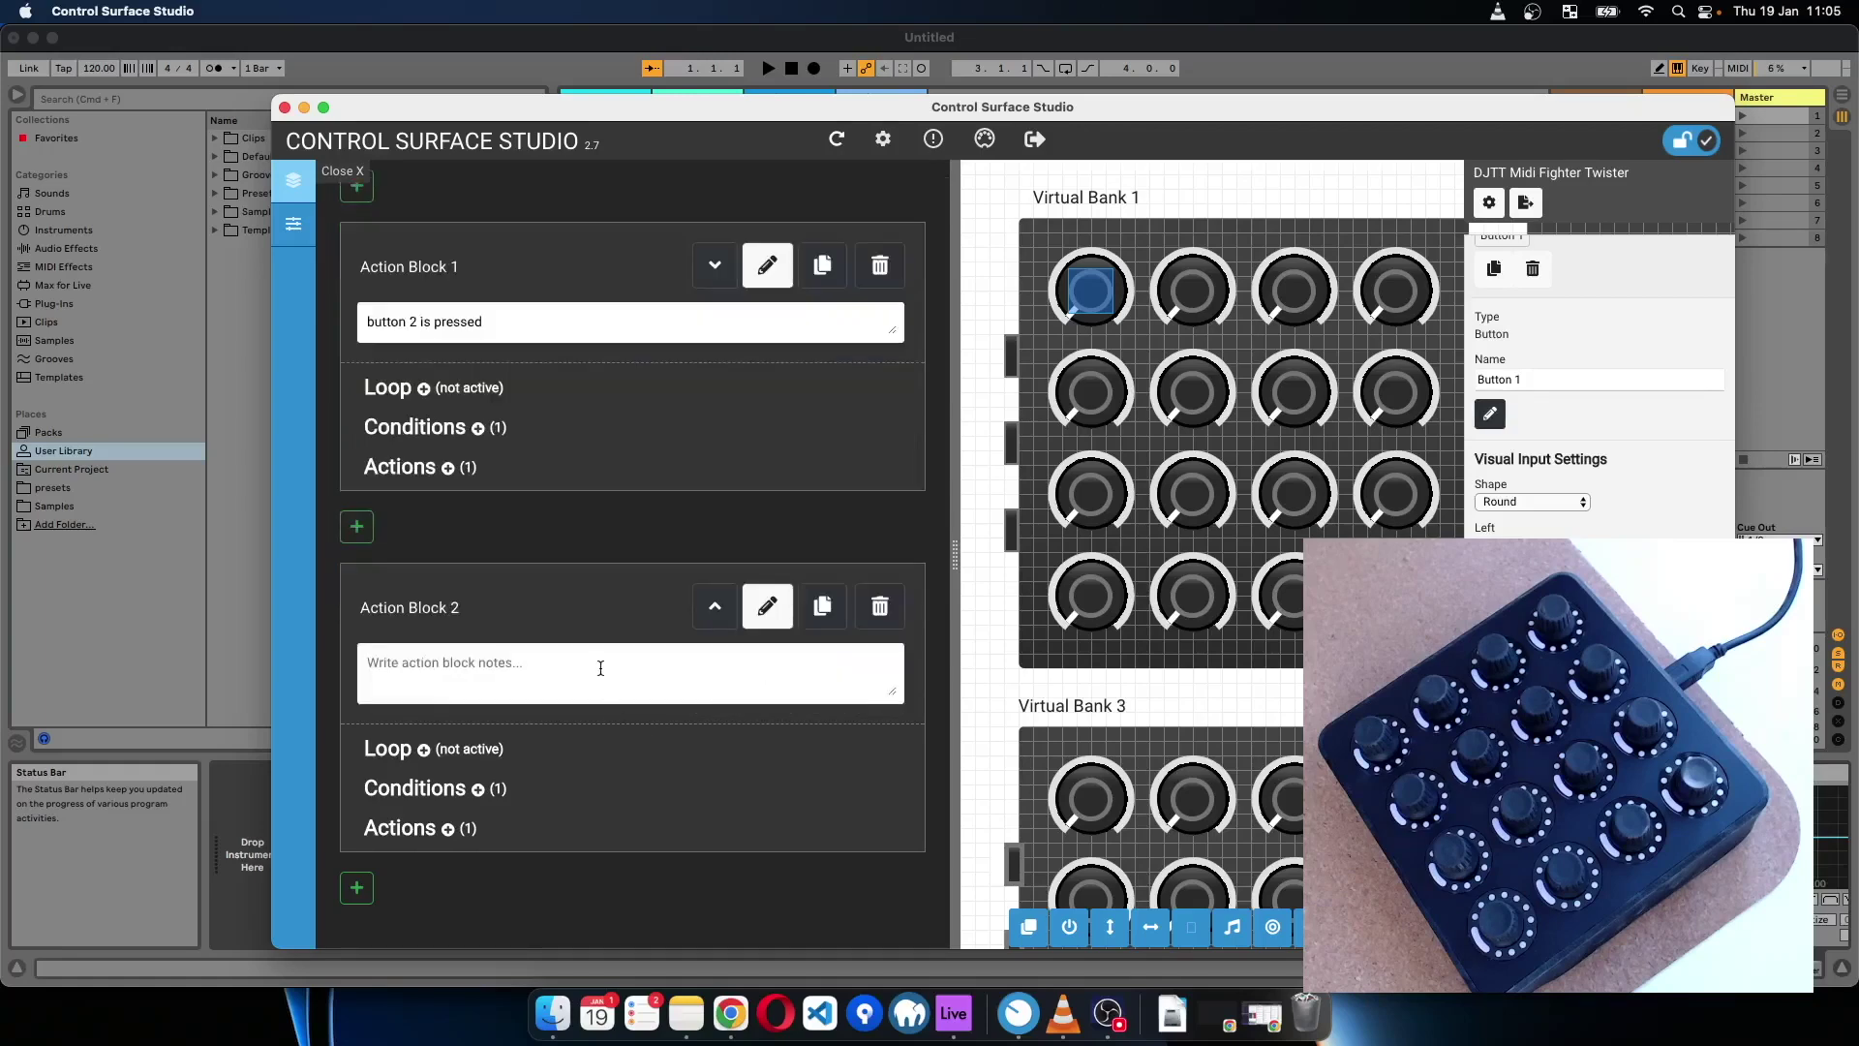
{"action": "left_click", "coordinate": [600, 669]}
{"action": "type", "text": "b"}
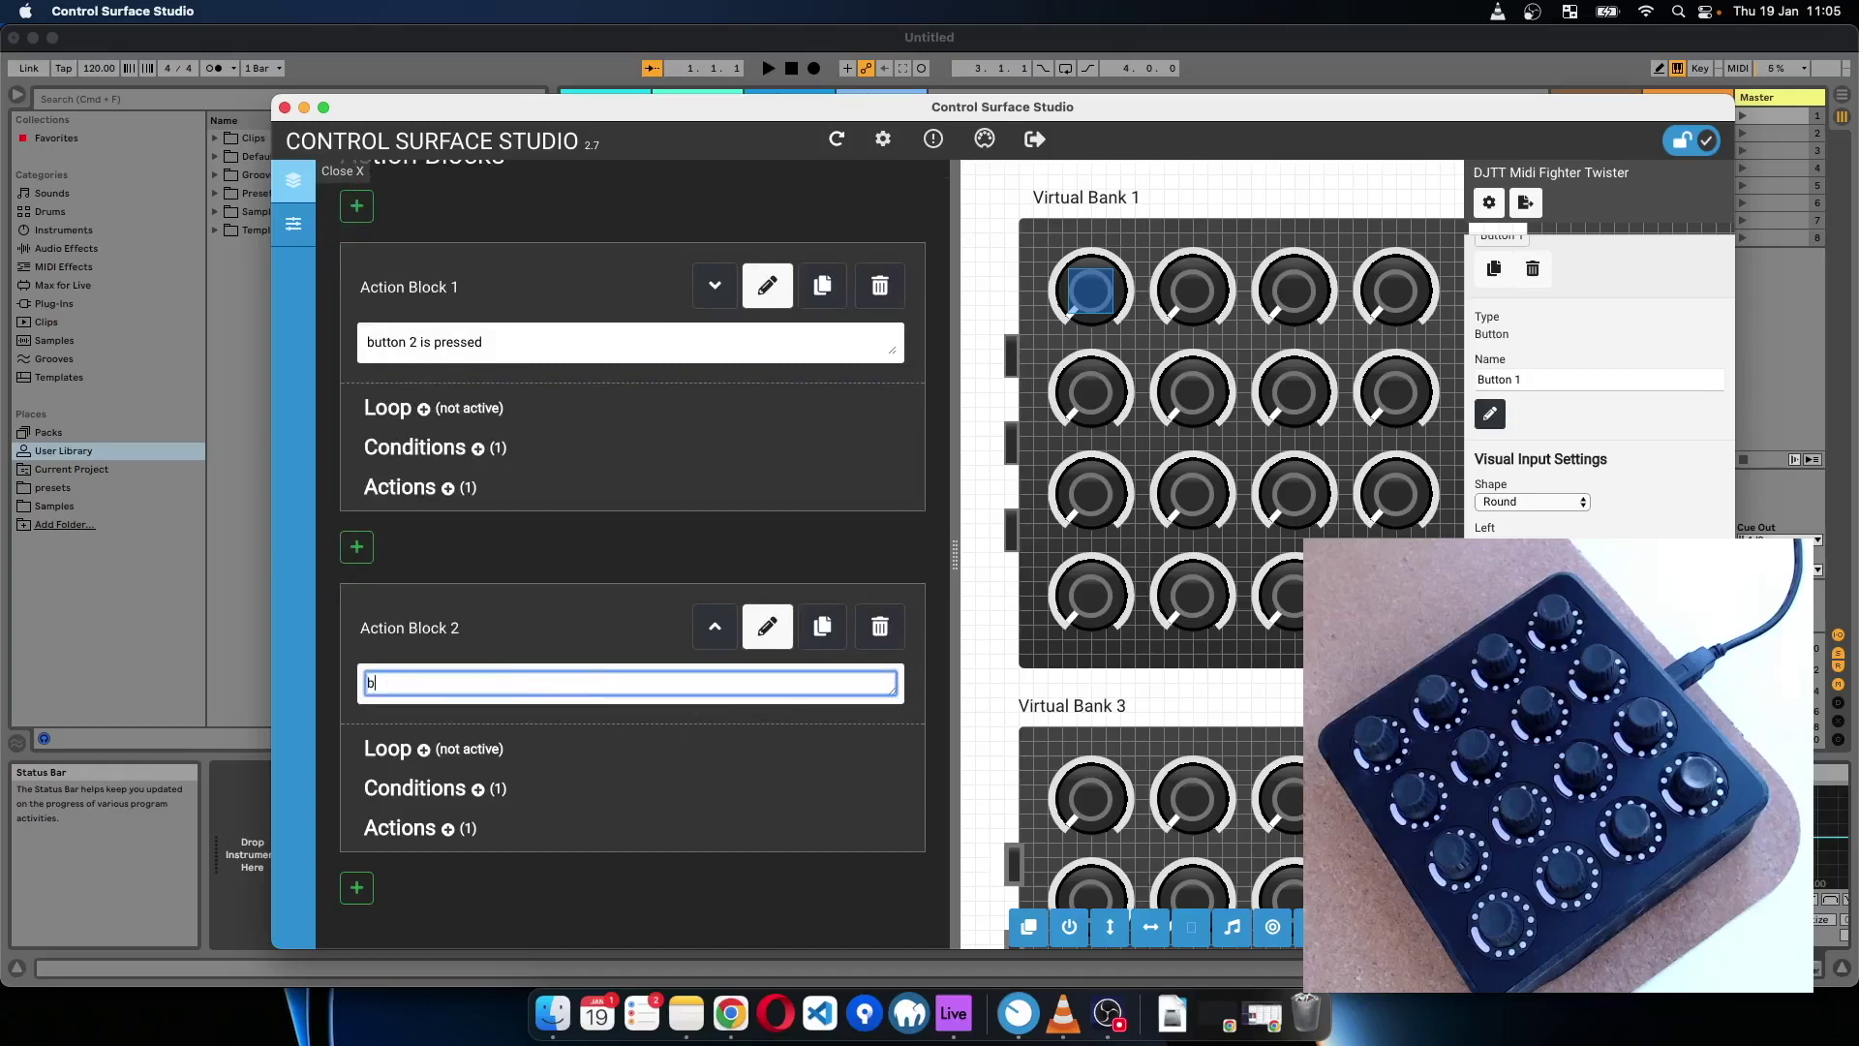
{"action": "type", "text": "utton"}
{"action": "type", "text": "2 is rel"}
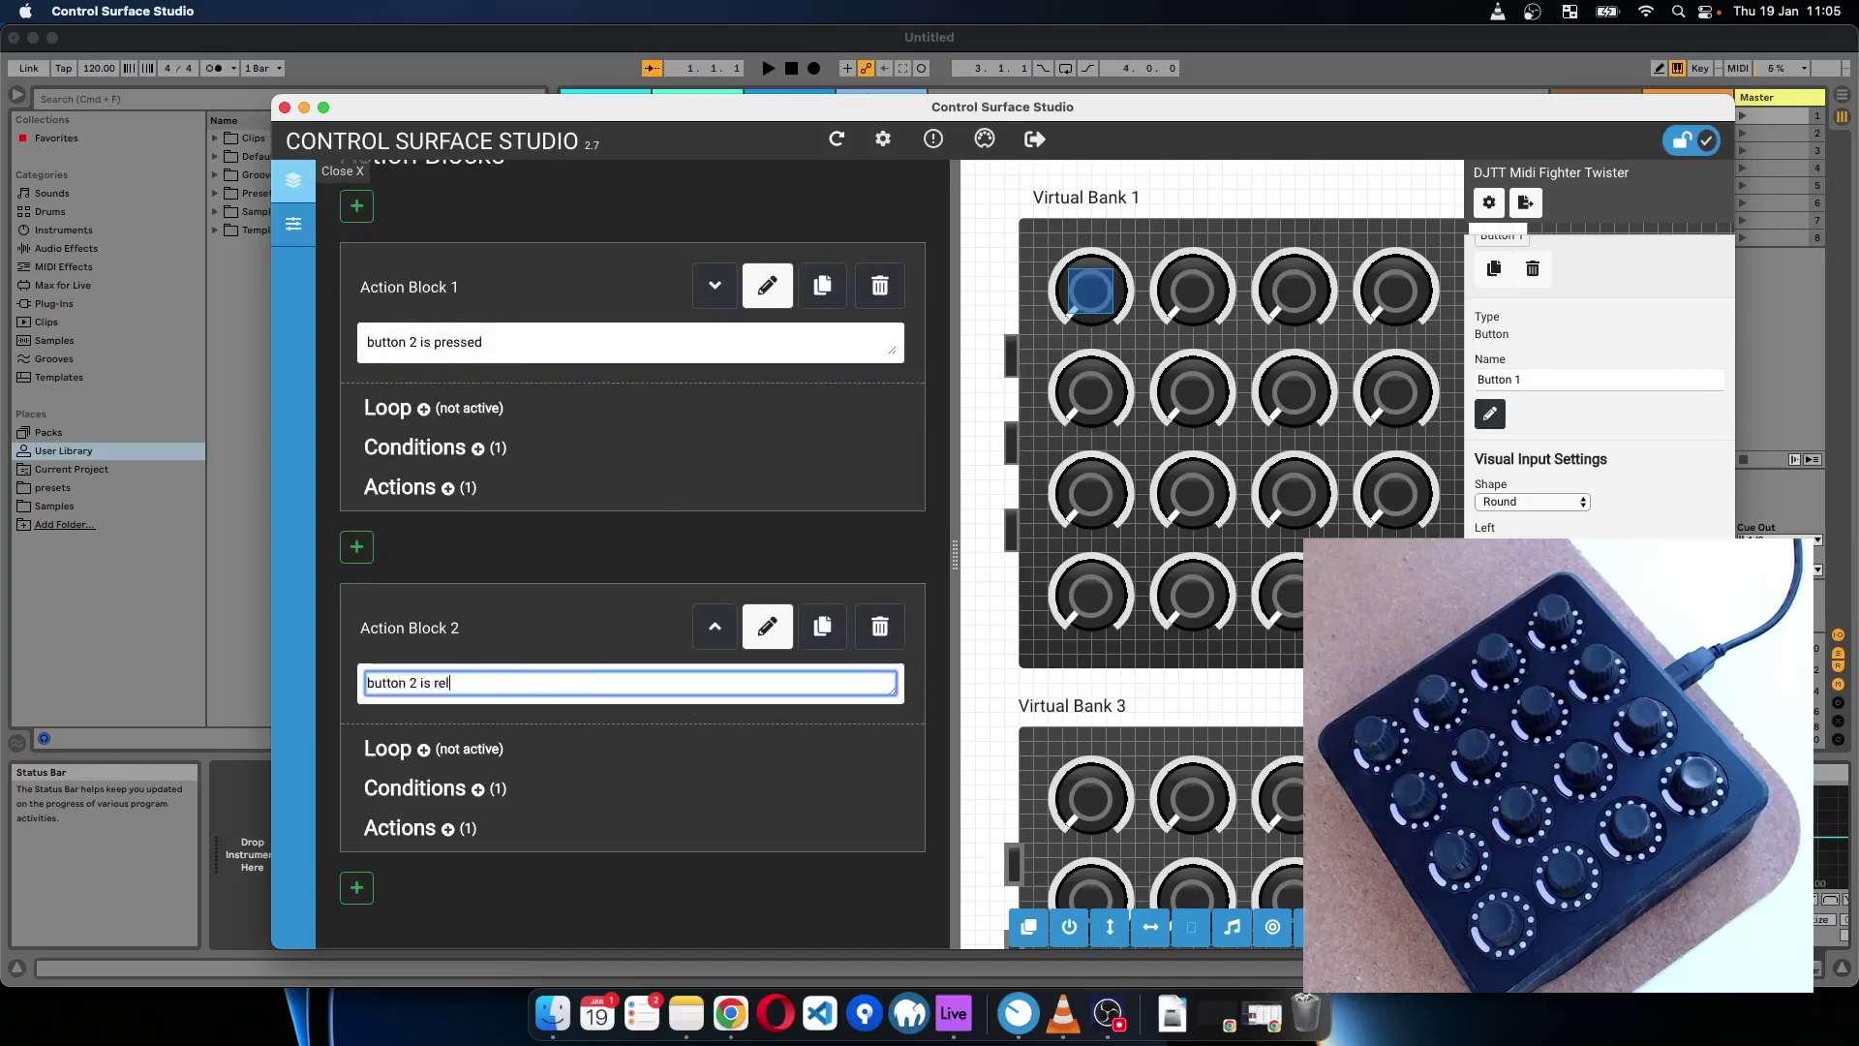
{"action": "type", "text": "eased"}
{"action": "left_click", "coordinate": [694, 501]}
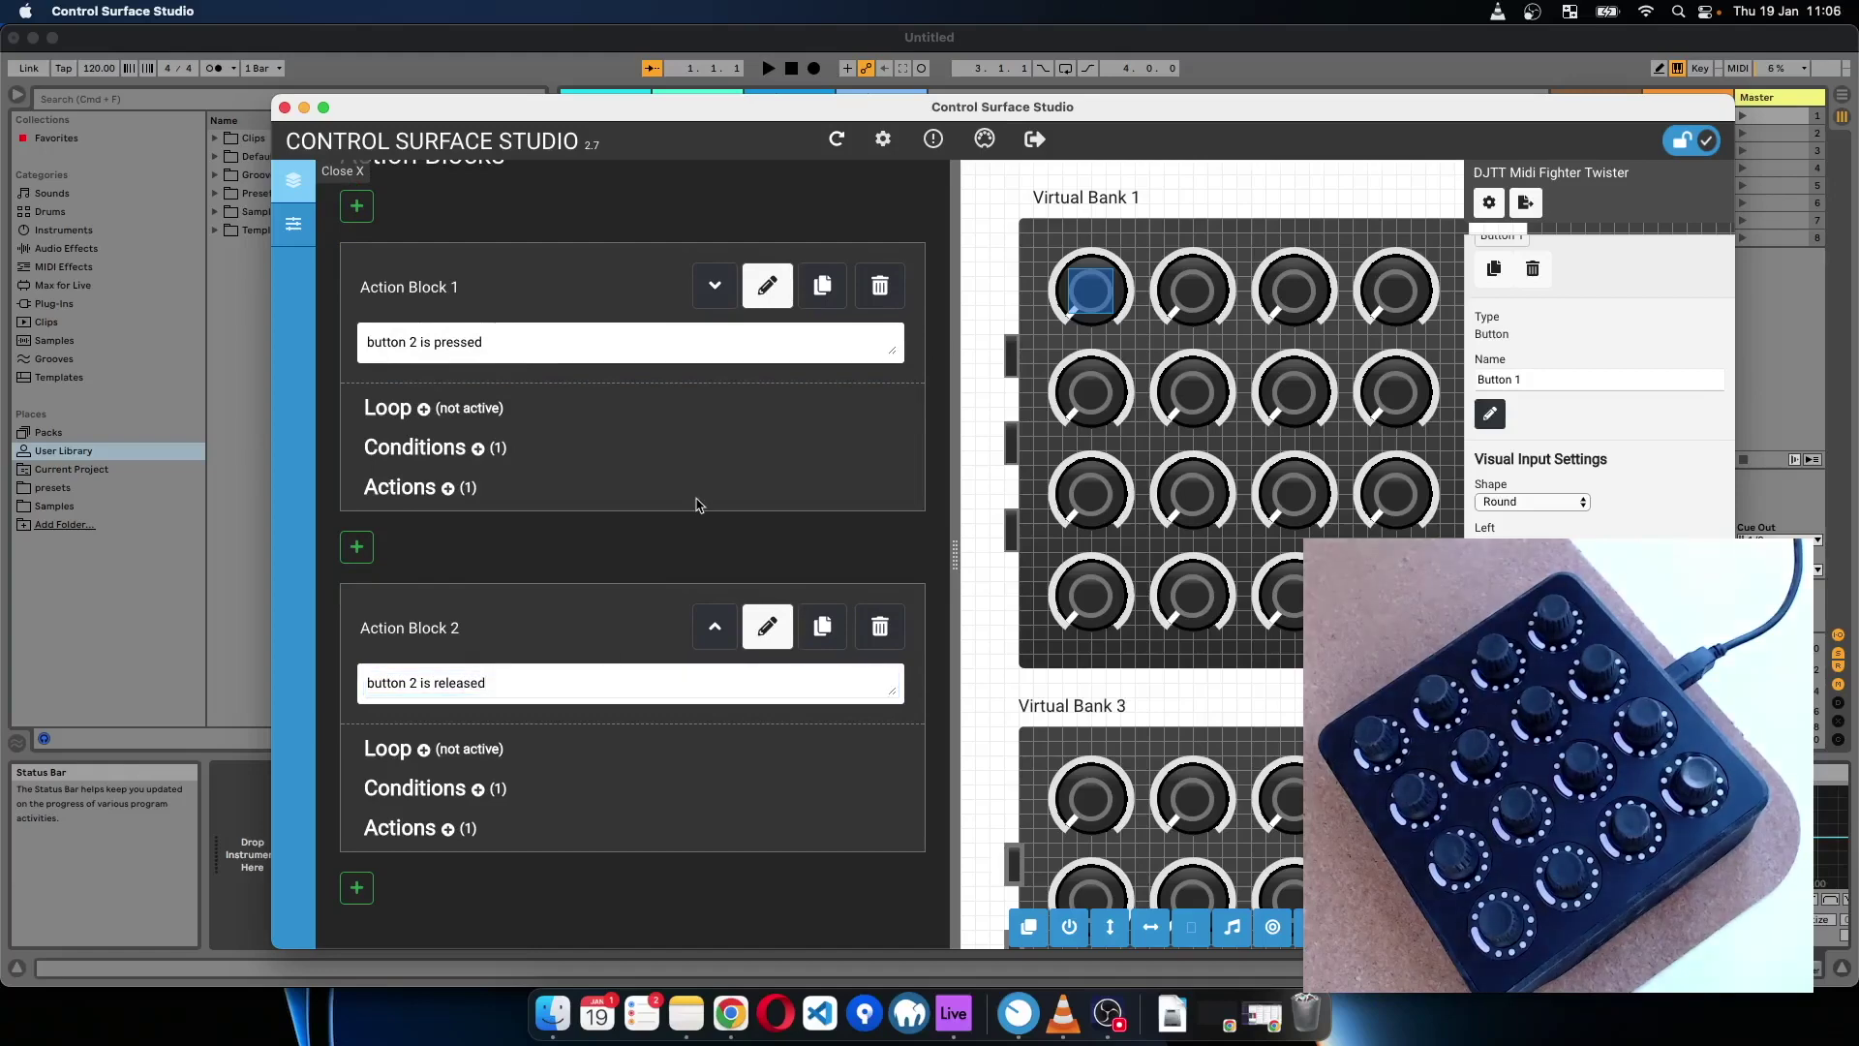
- Close the Reaction 1 editor and reinstall the set parameter position script into Ableton Live
{"action": "scroll", "coordinate": [693, 502], "scroll_direction": "up", "scroll_amount": 7}
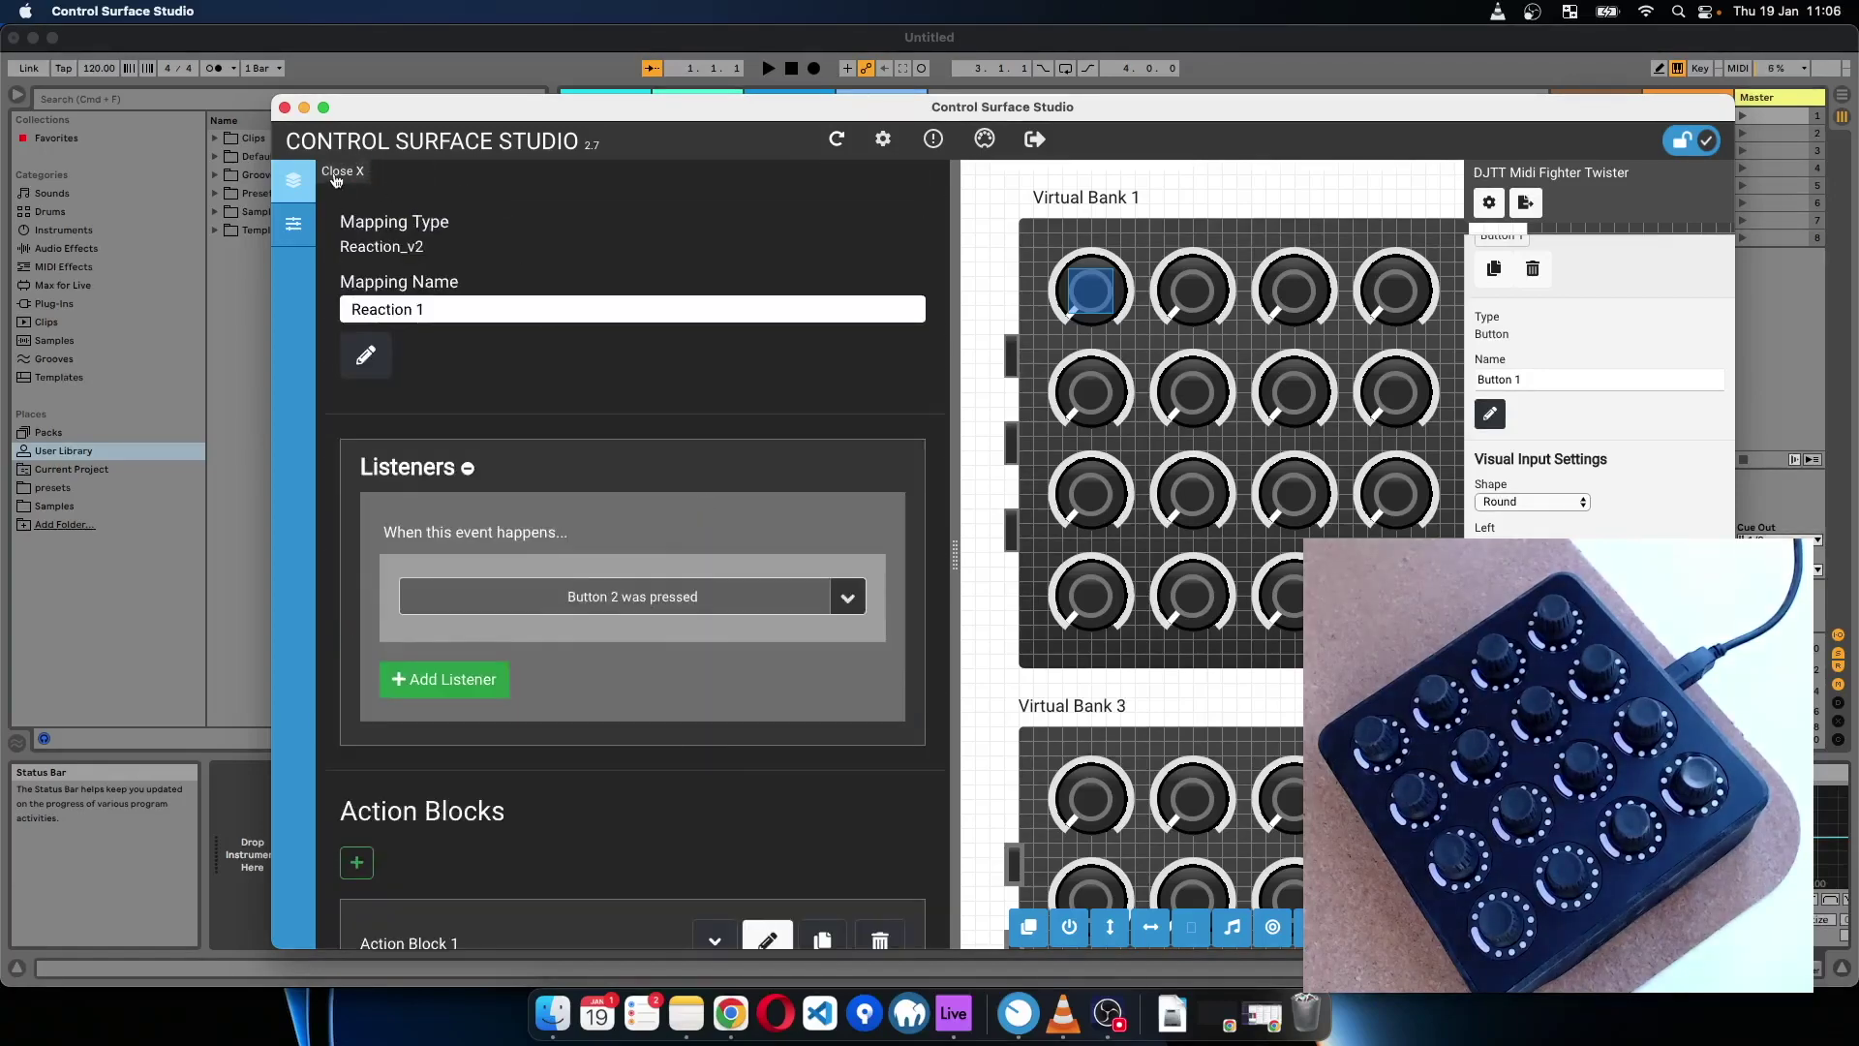
{"action": "left_click", "coordinate": [341, 172]}
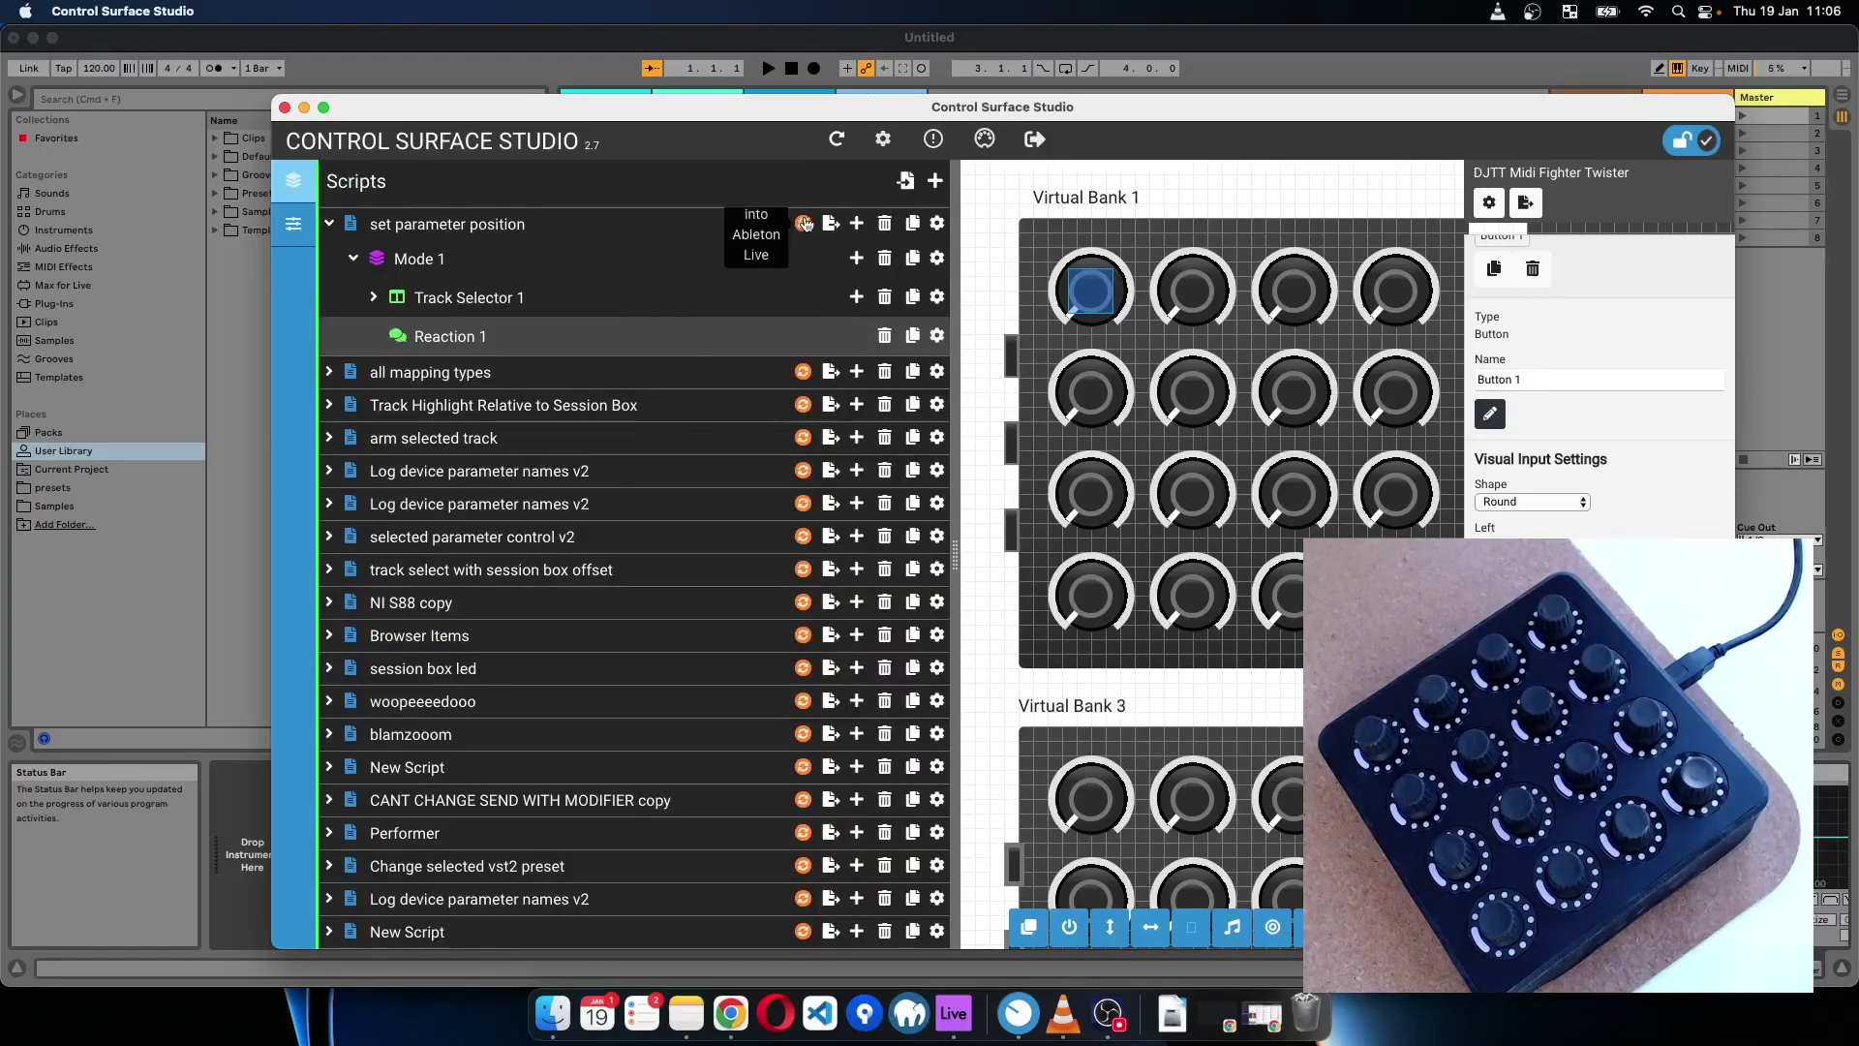
{"action": "left_click", "coordinate": [803, 223]}
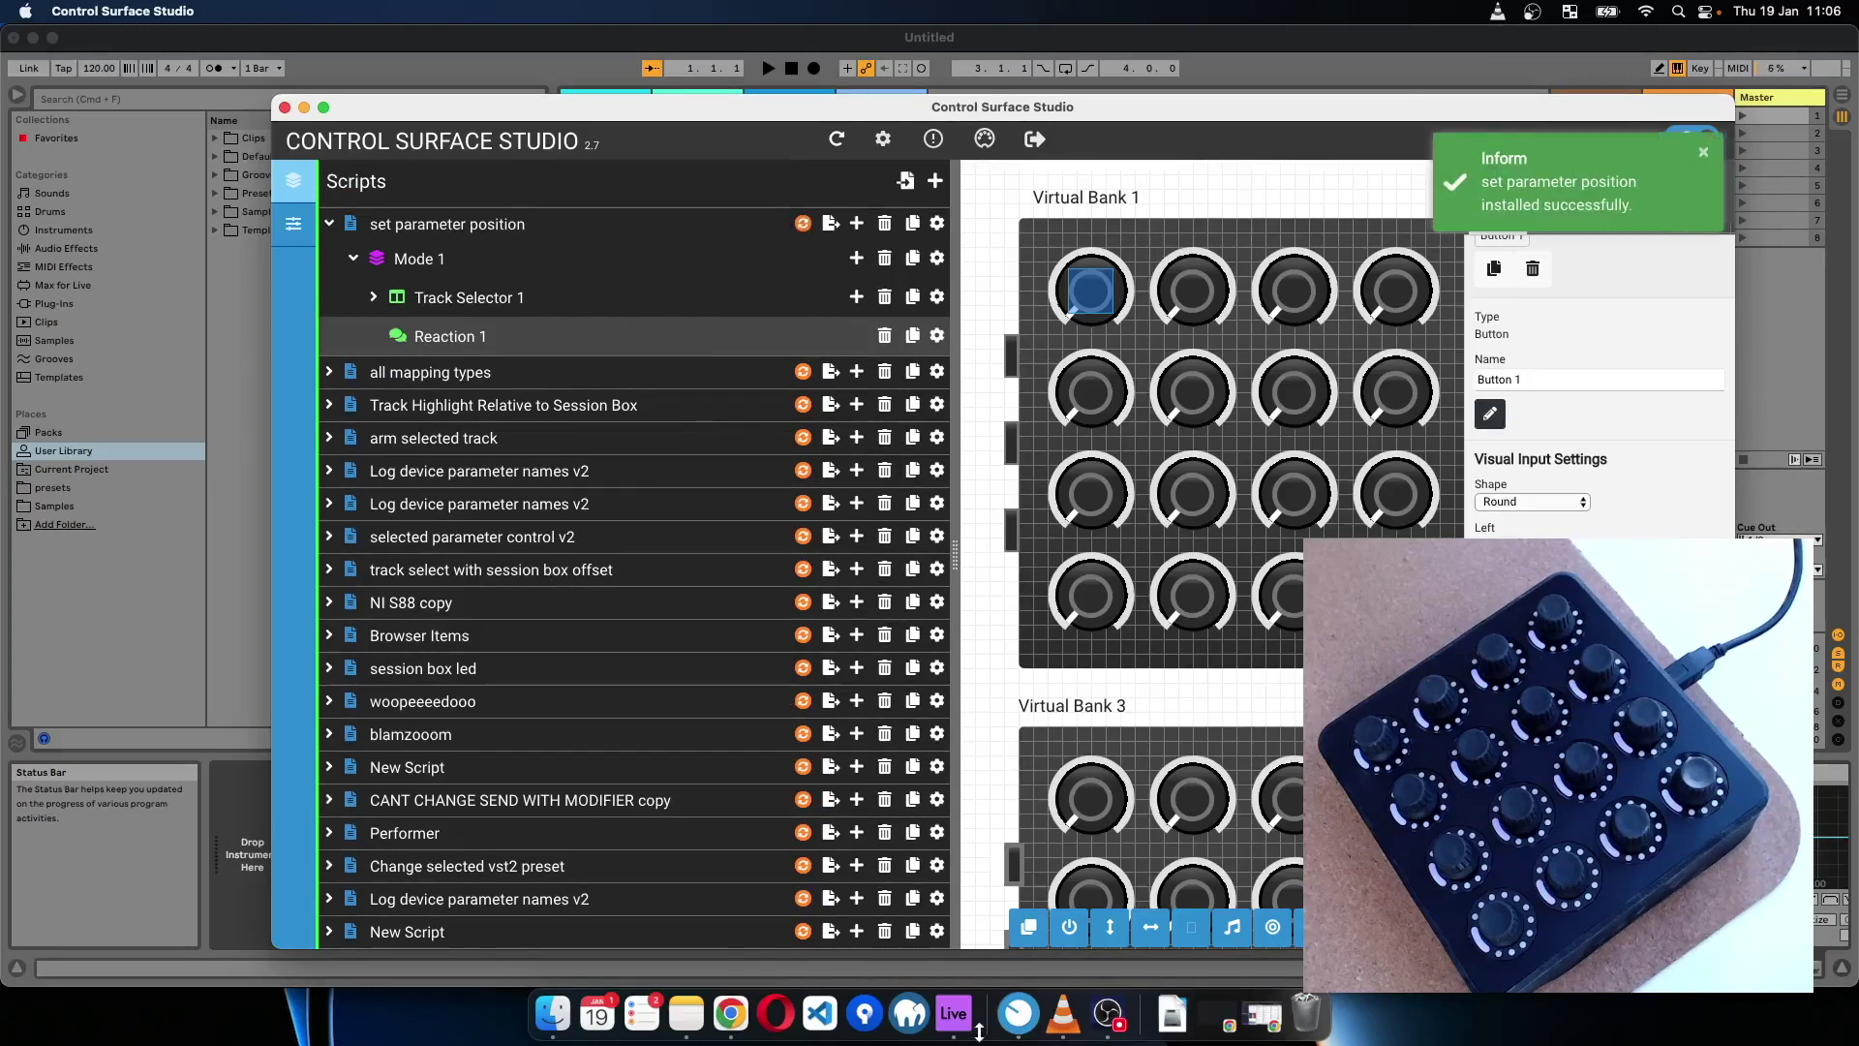
{"action": "left_click", "coordinate": [954, 1013]}
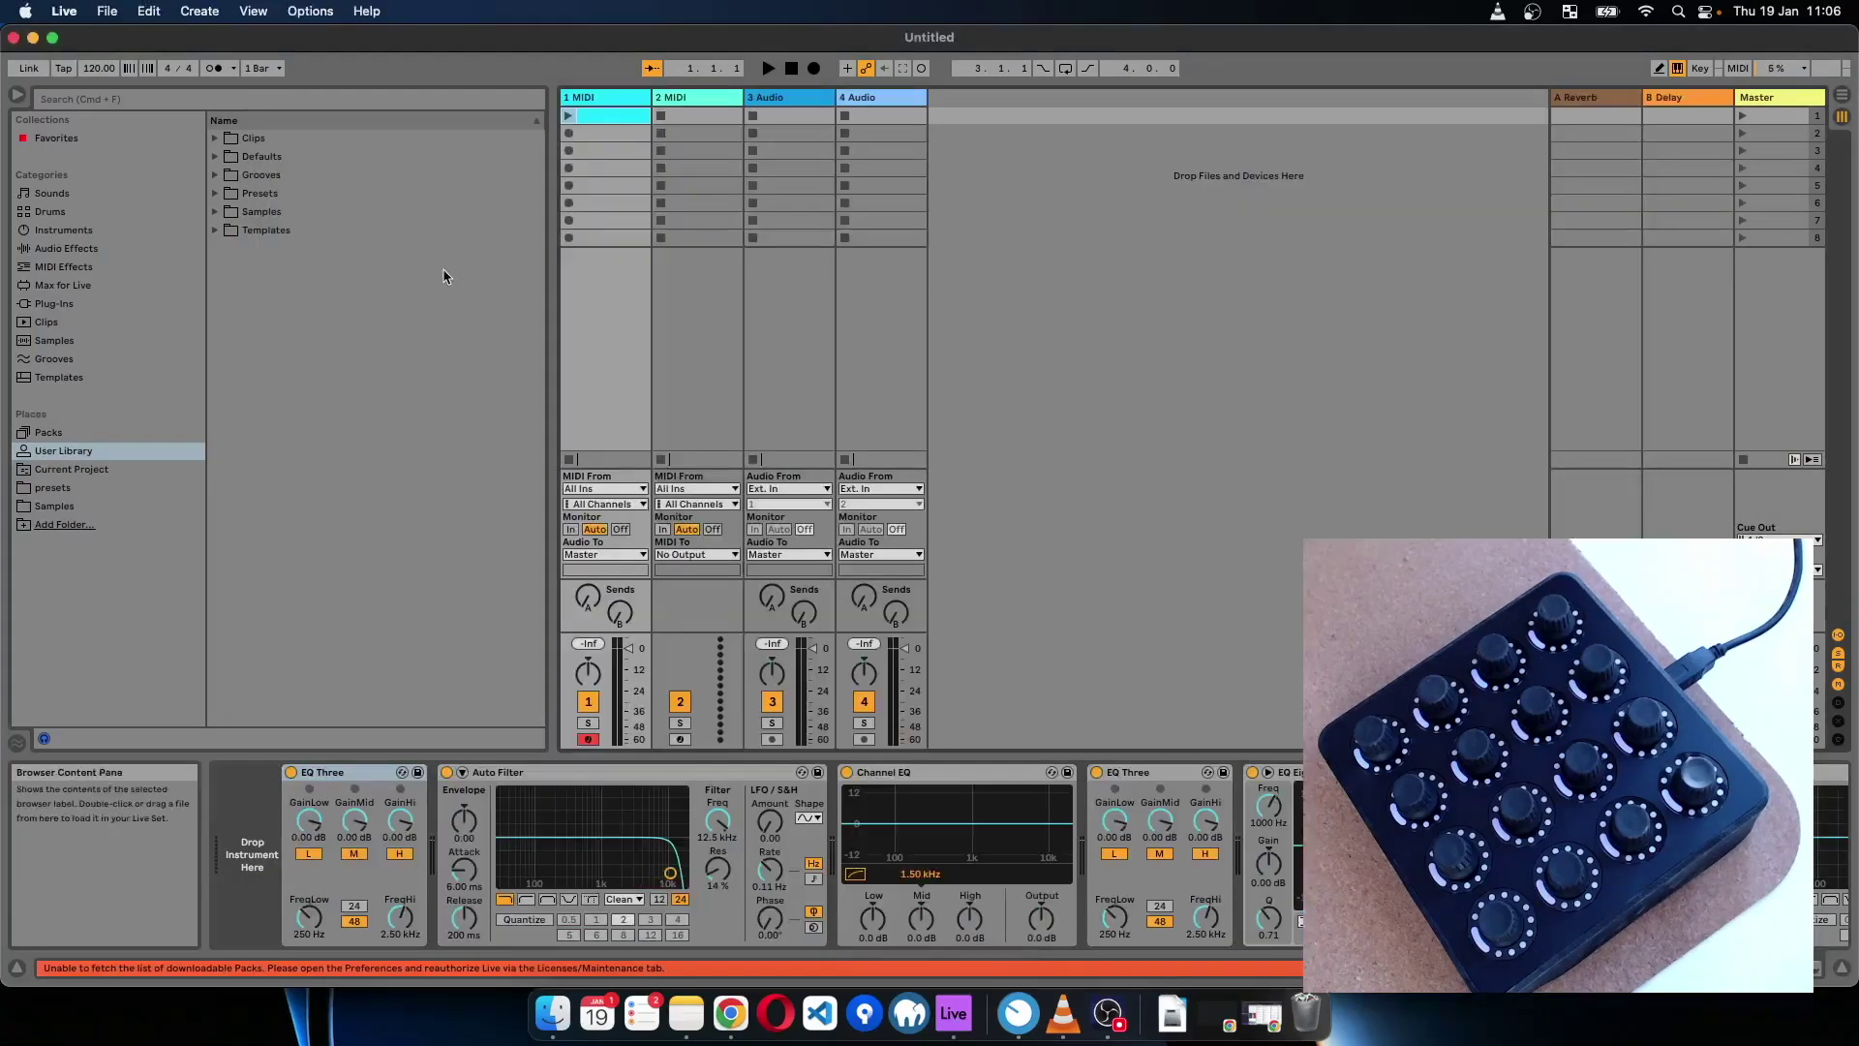